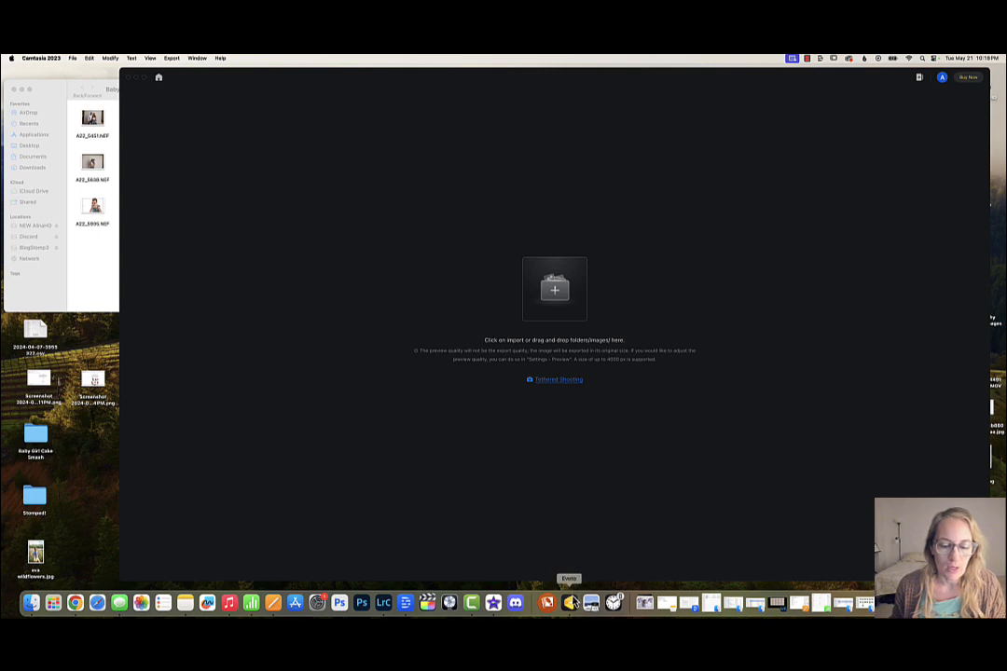
- Import all the NEF photos from the Baby Girl Cake Smash folder into Evoto
{"action": "left_click", "coordinate": [569, 604]}
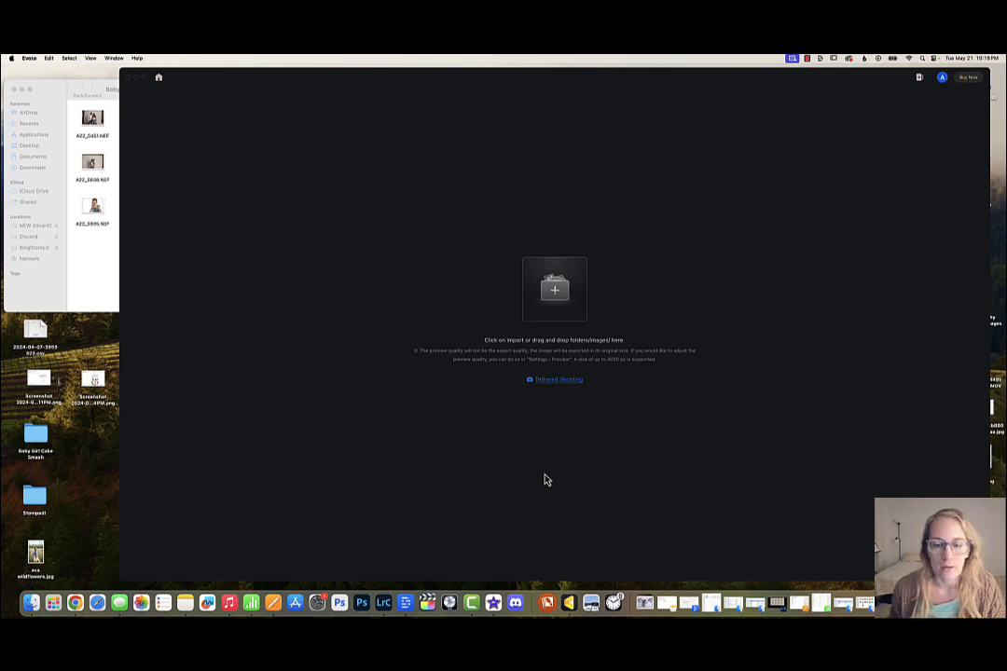
{"action": "left_click", "coordinate": [103, 262]}
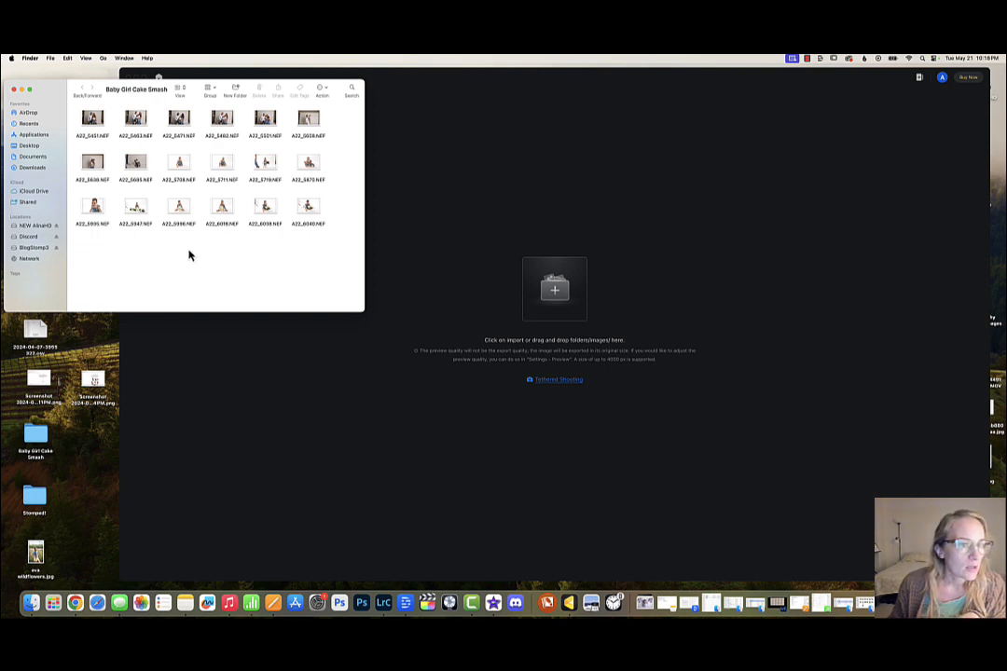
{"action": "left_click", "coordinate": [429, 335]}
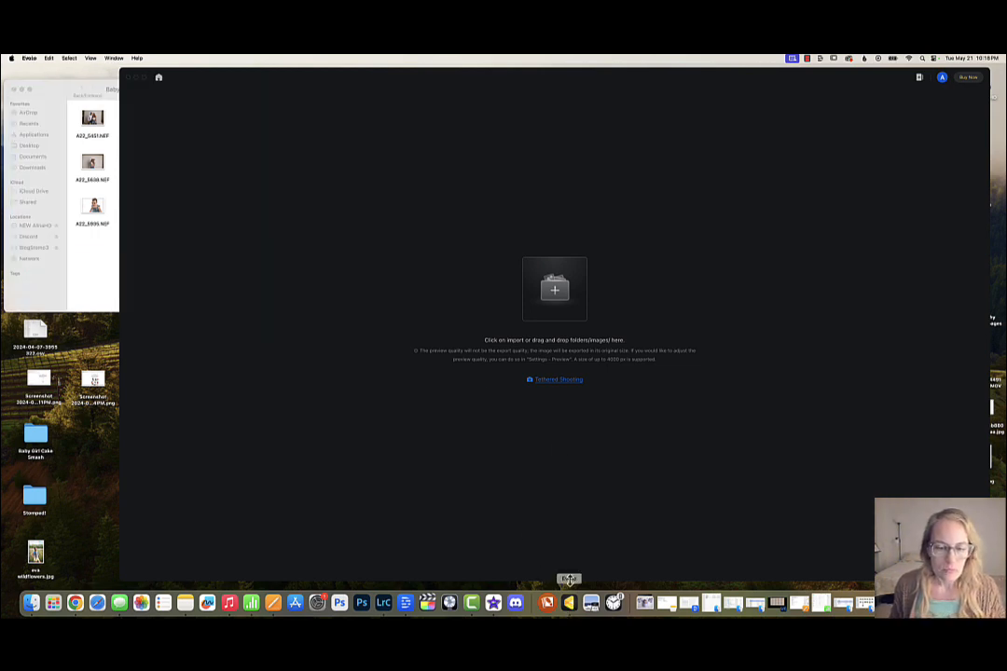
{"action": "left_click", "coordinate": [108, 251]}
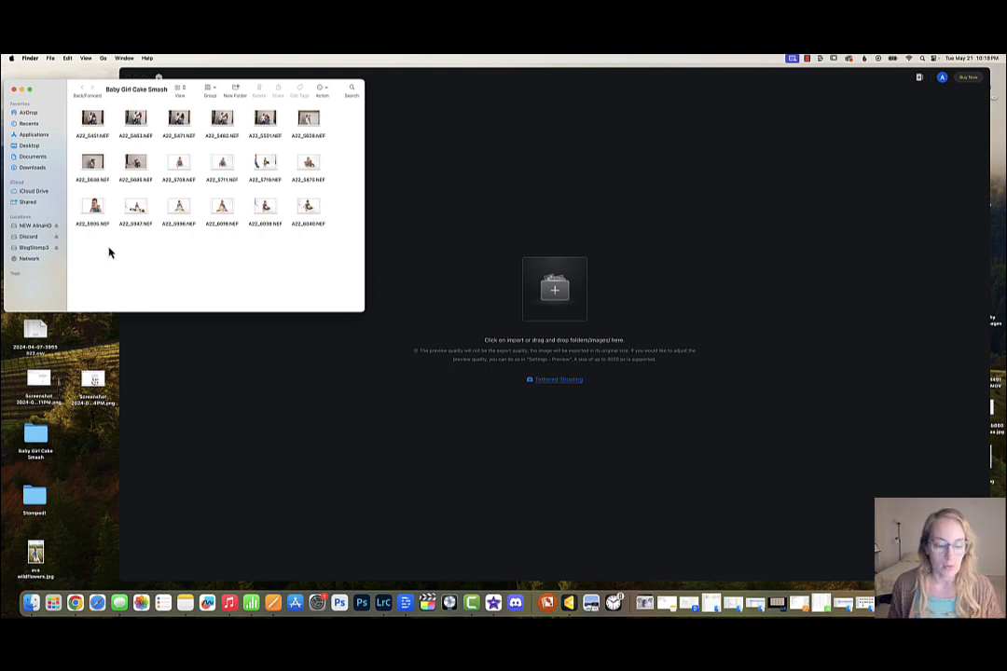
{"action": "key", "text": "super+a"}
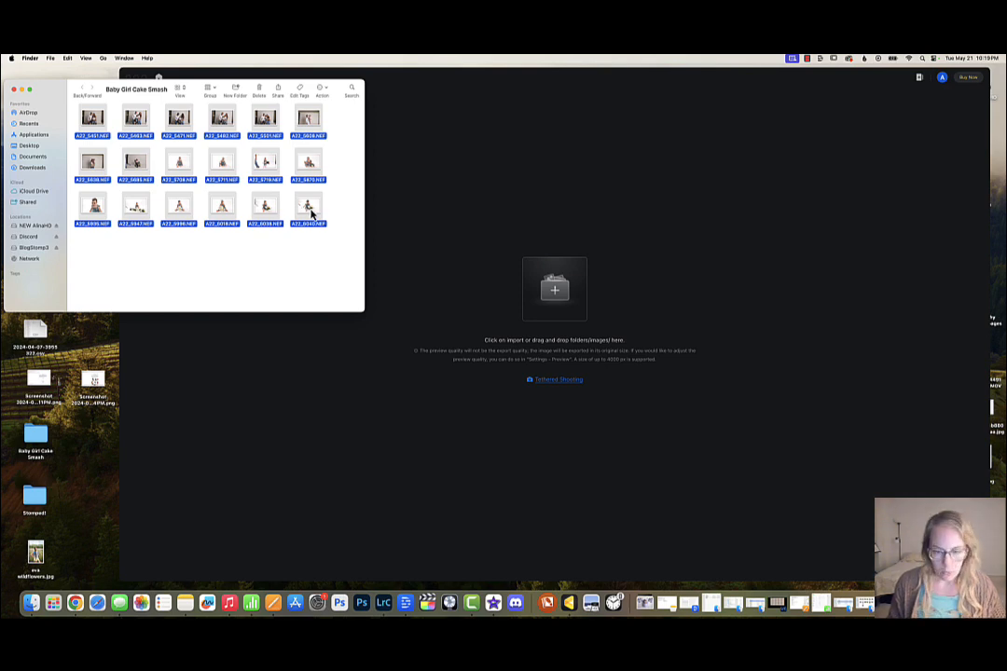
{"action": "left_click_drag", "start_coordinate": [312, 214], "coordinate": [576, 290]}
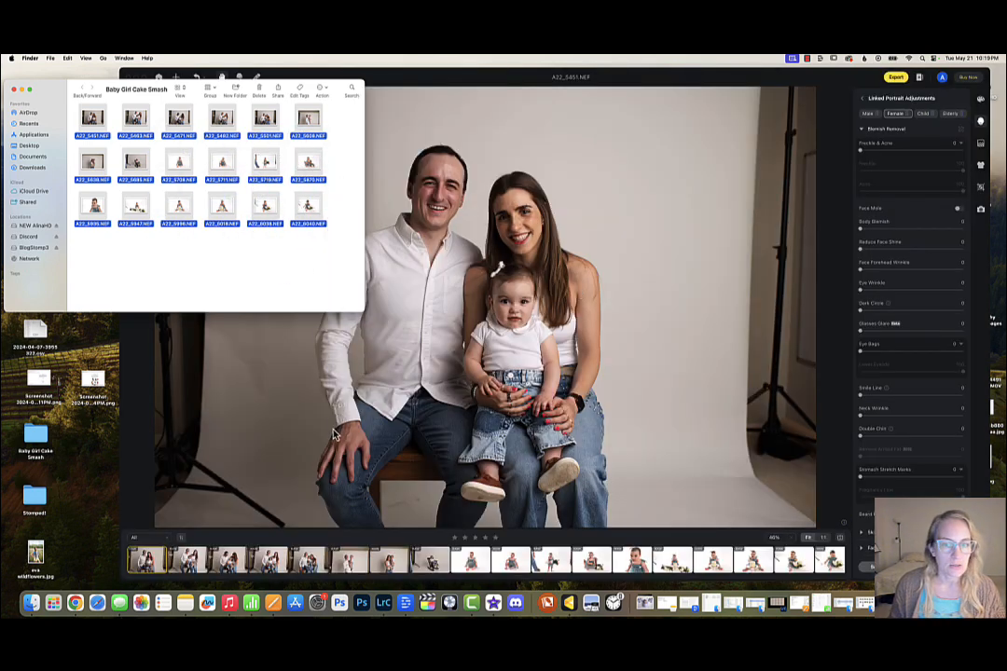
{"action": "left_click", "coordinate": [334, 434]}
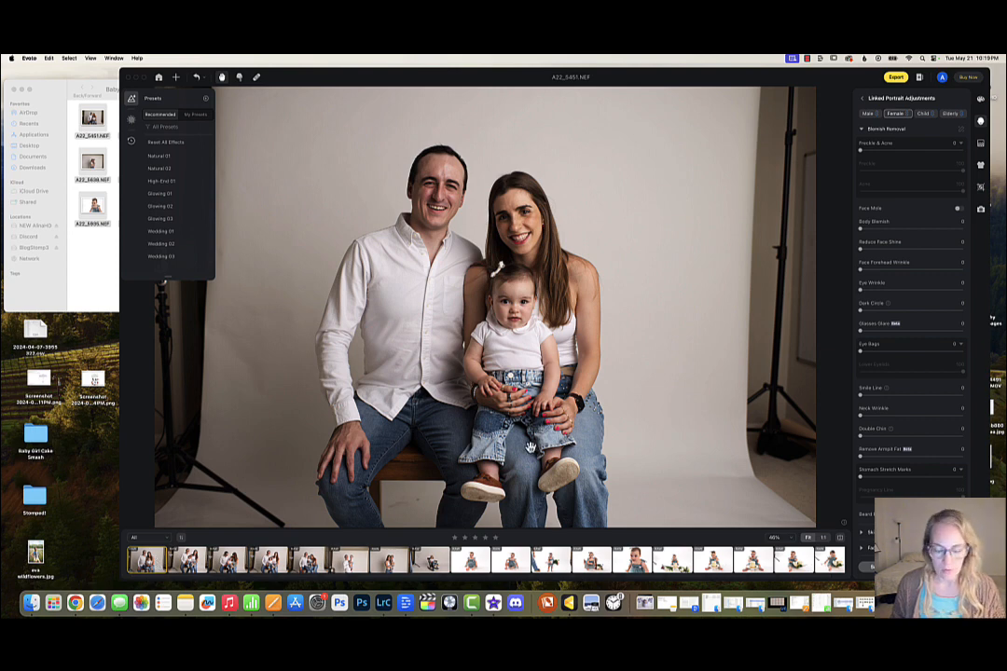
- Preview the Vivid Light and Pure Love AI color looks on the family photo and apply the Neutral look at strength 85
{"action": "scroll", "coordinate": [530, 447], "scroll_direction": "down", "scroll_amount": 2}
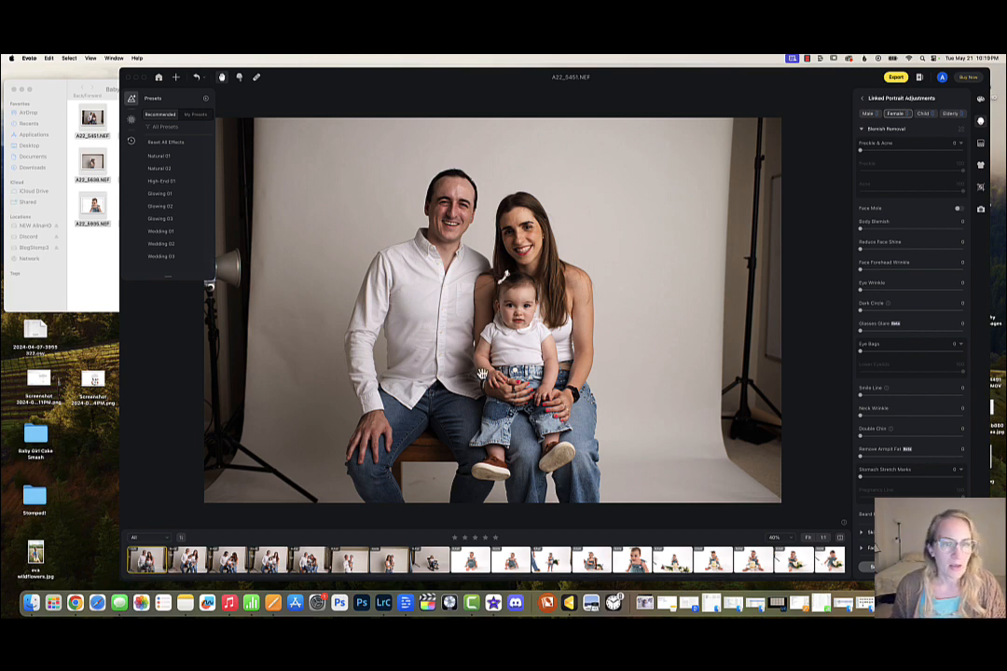
{"action": "key", "text": "super+minus"}
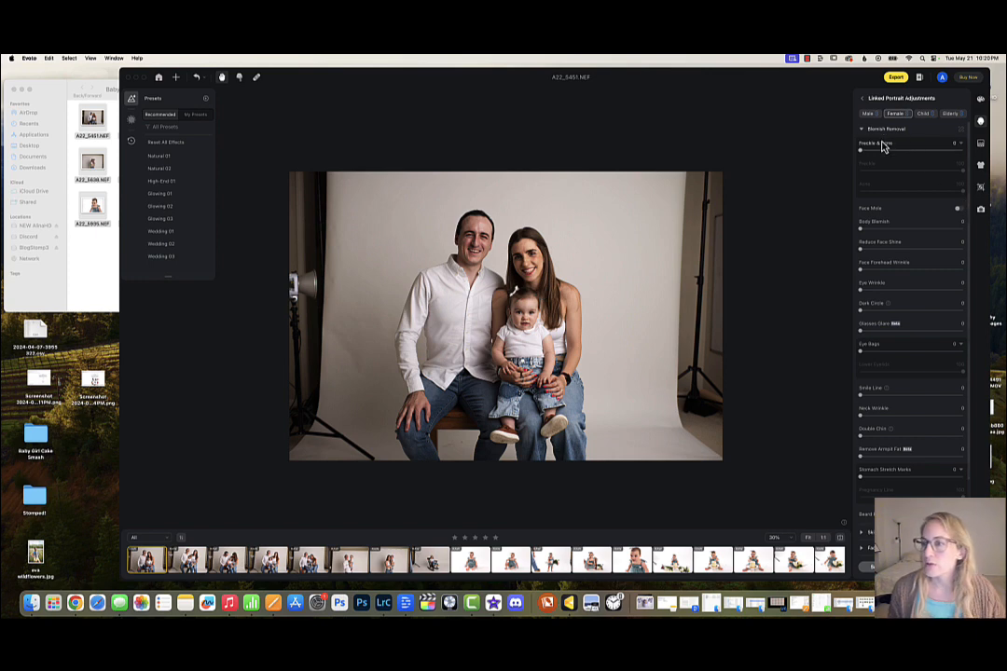
{"action": "left_click", "coordinate": [980, 98]}
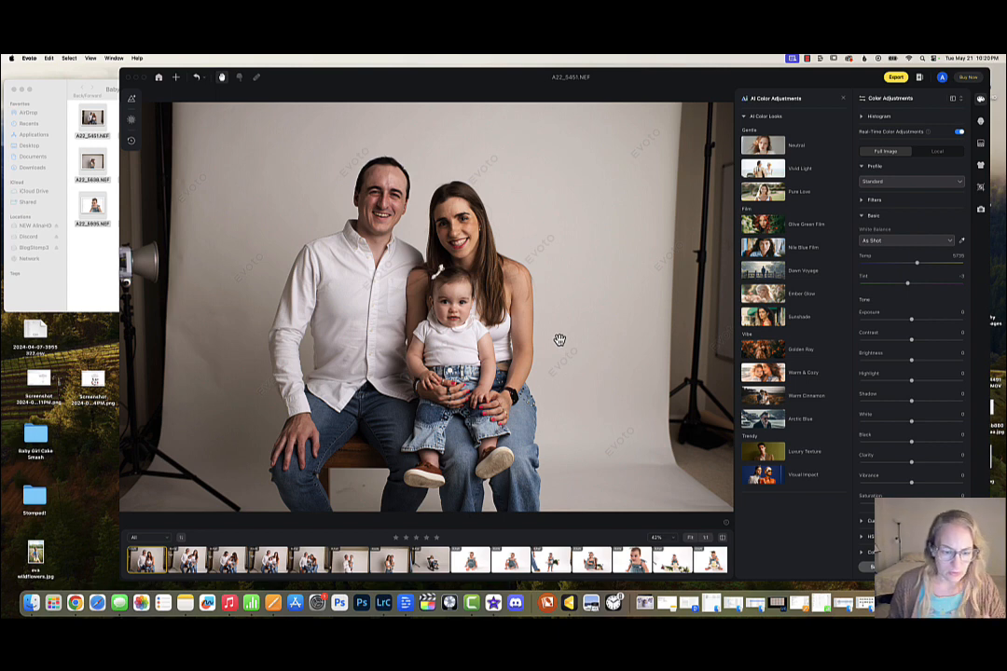
{"action": "scroll", "coordinate": [559, 340], "scroll_direction": "down", "scroll_amount": 1}
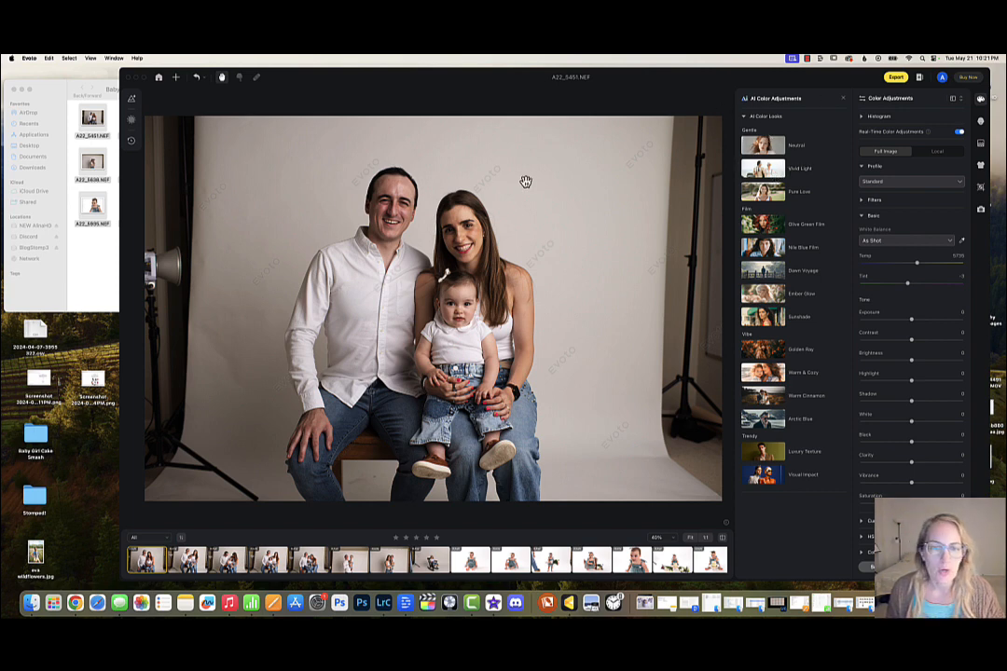
{"action": "left_click", "coordinate": [769, 157]}
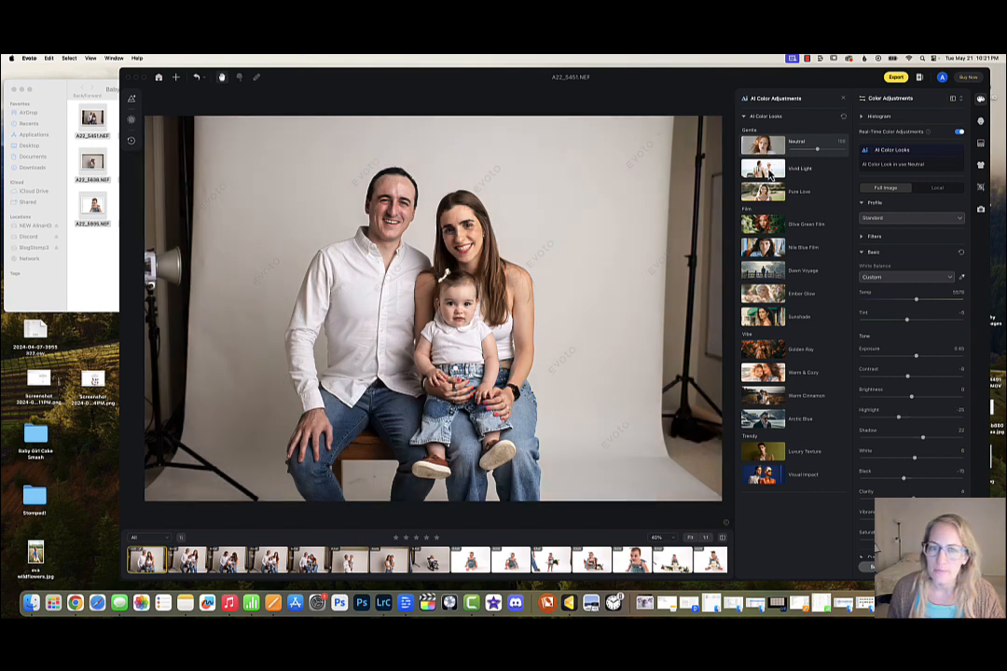
{"action": "left_click", "coordinate": [769, 171]}
{"action": "left_click", "coordinate": [769, 193]}
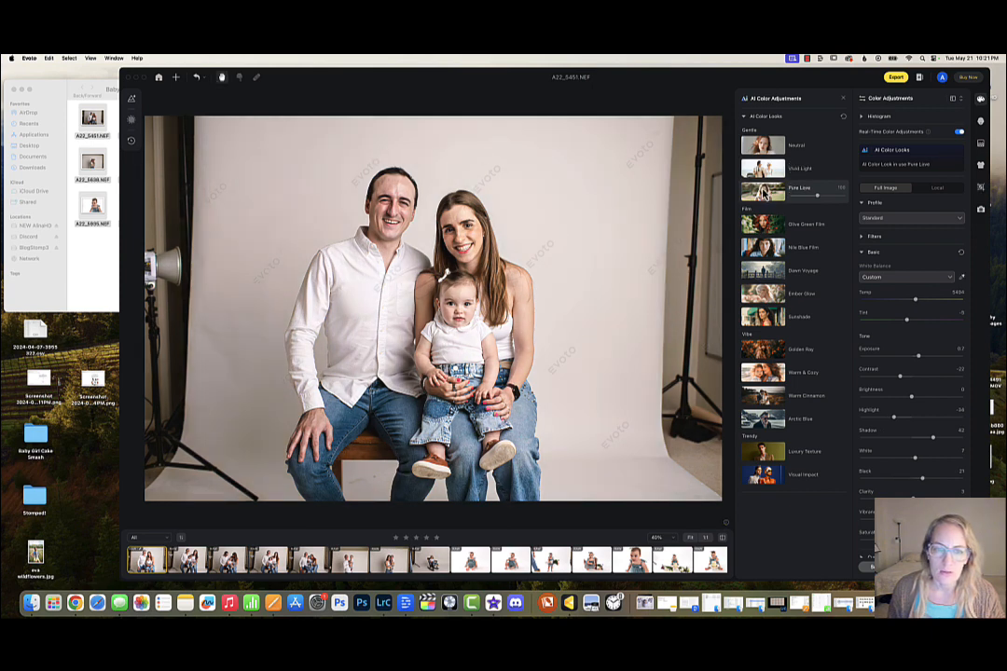
{"action": "left_click", "coordinate": [781, 149]}
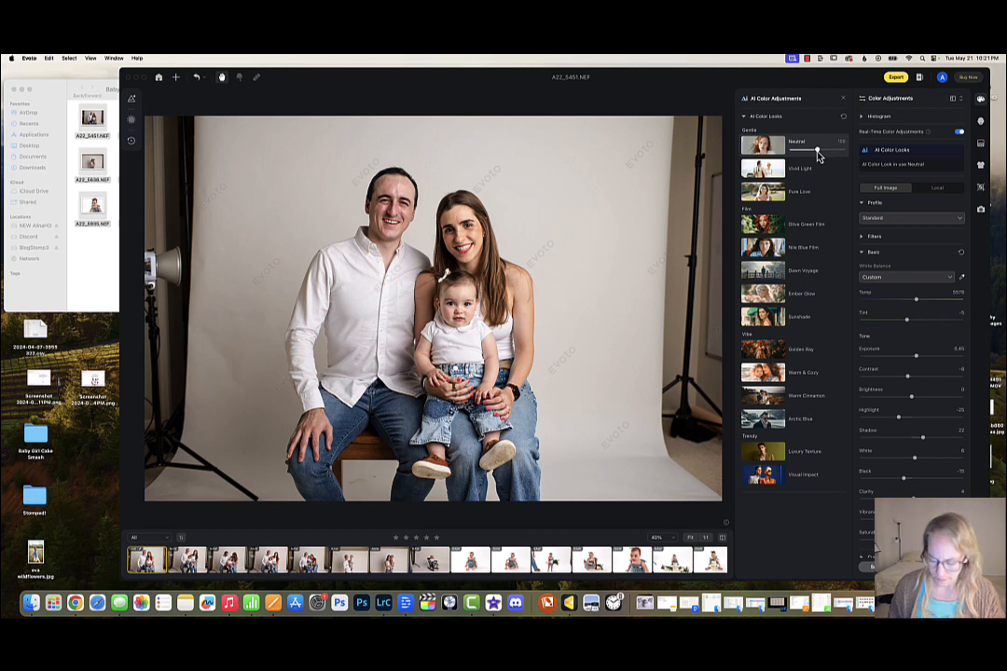
{"action": "left_click_drag", "start_coordinate": [817, 157], "coordinate": [812, 157]}
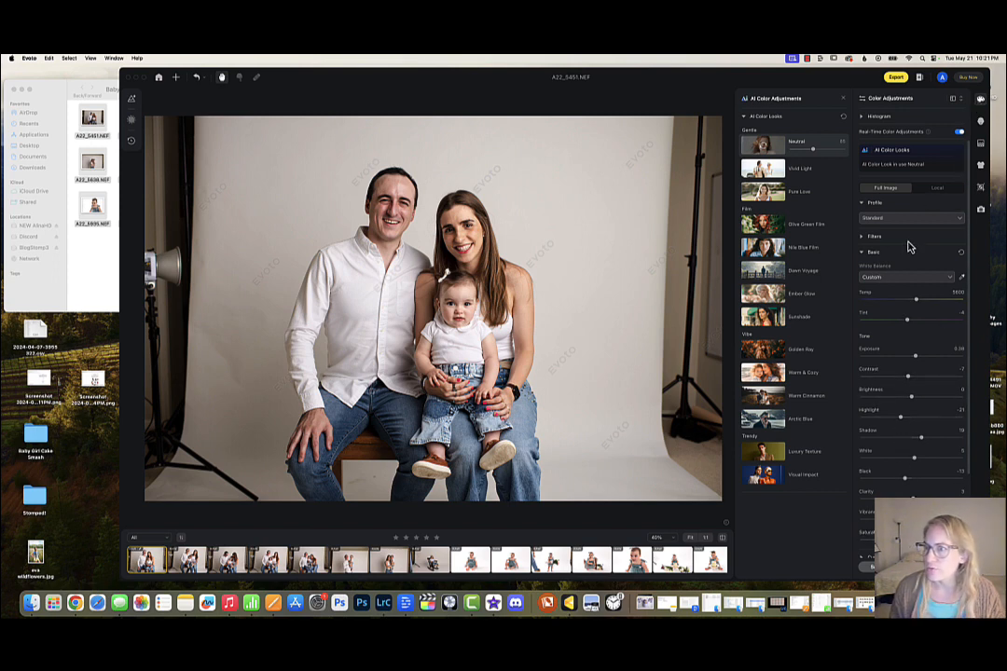
- Set the female blemish removal to Freckle & Acne 53, Eye Bags 46 and Eye Wrinkle 20
{"action": "left_click", "coordinate": [980, 122]}
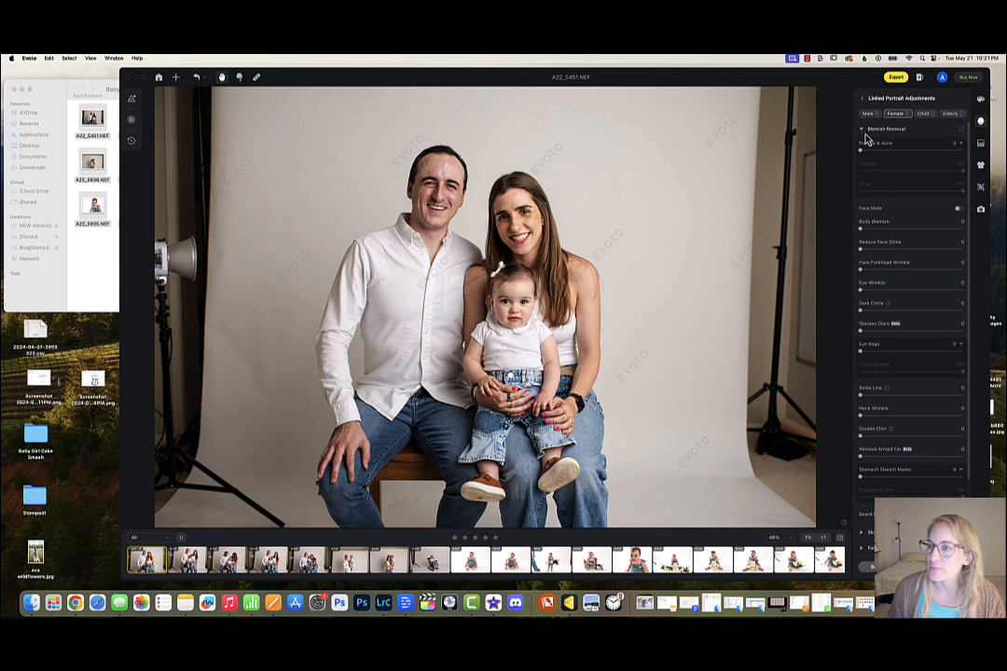
{"action": "left_click", "coordinate": [914, 152]}
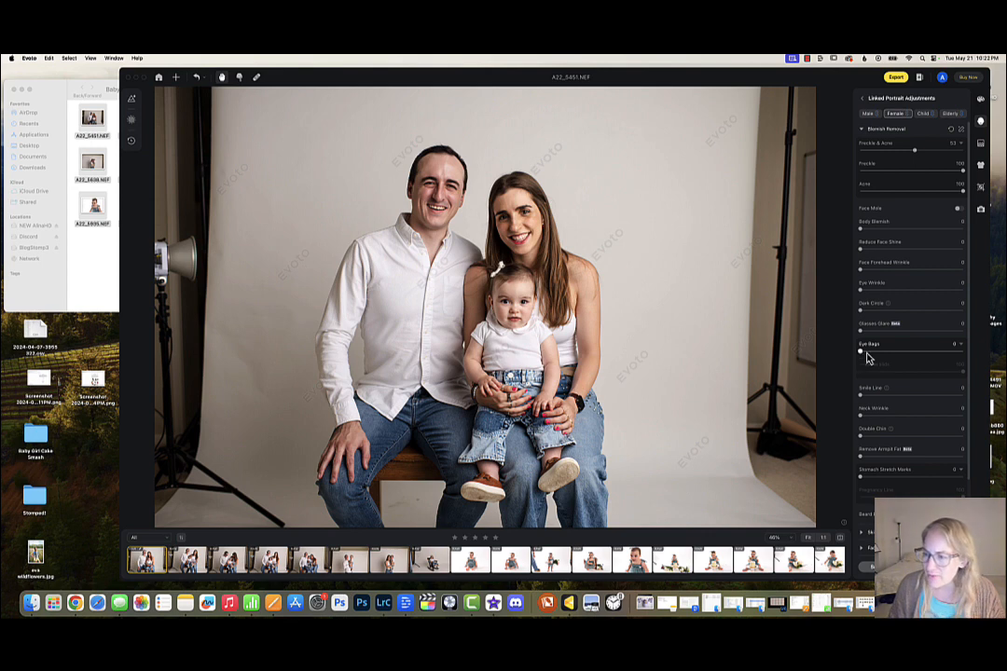
{"action": "left_click_drag", "start_coordinate": [866, 355], "coordinate": [918, 357]}
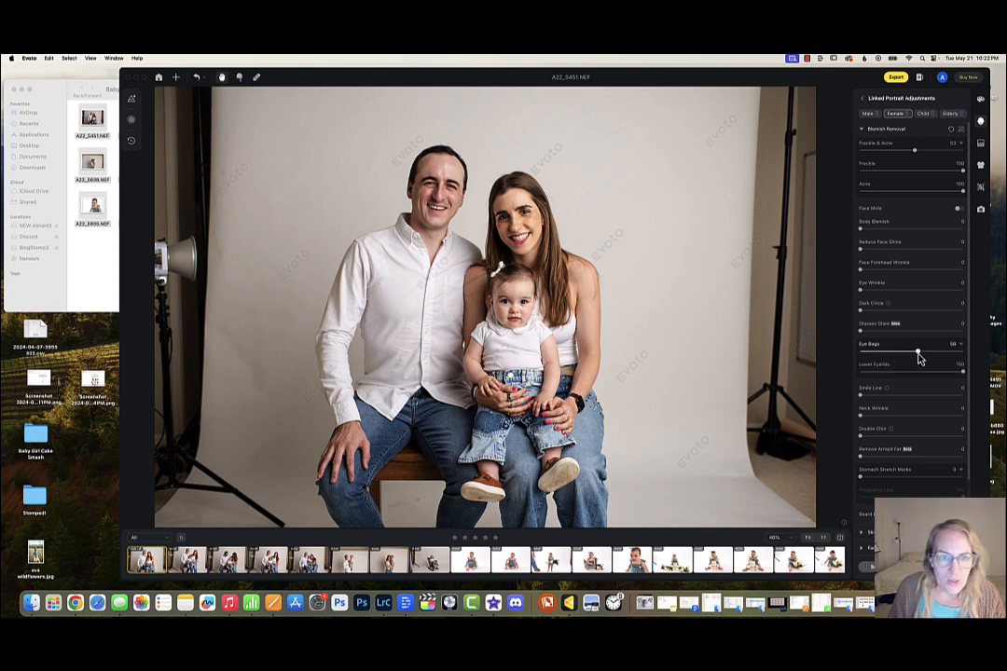
{"action": "left_click_drag", "start_coordinate": [918, 357], "coordinate": [911, 359]}
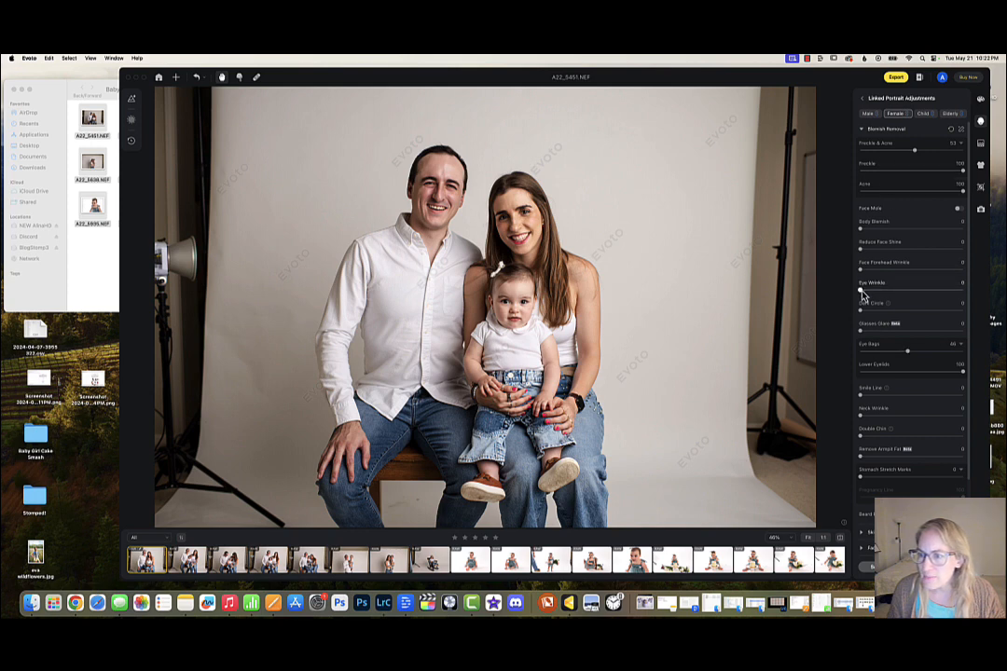
{"action": "left_click_drag", "start_coordinate": [862, 293], "coordinate": [883, 296]}
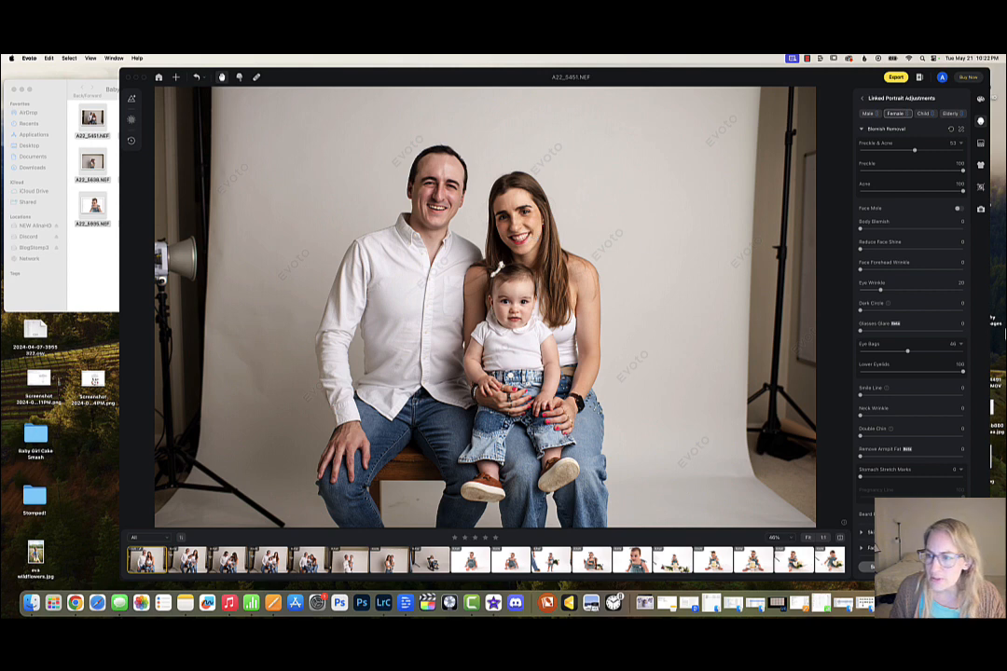
- Set the female Neck Wrinkle removal to 53 and Remove Armpit Fat to 87
{"action": "scroll", "coordinate": [910, 377], "scroll_direction": "down", "scroll_amount": 3}
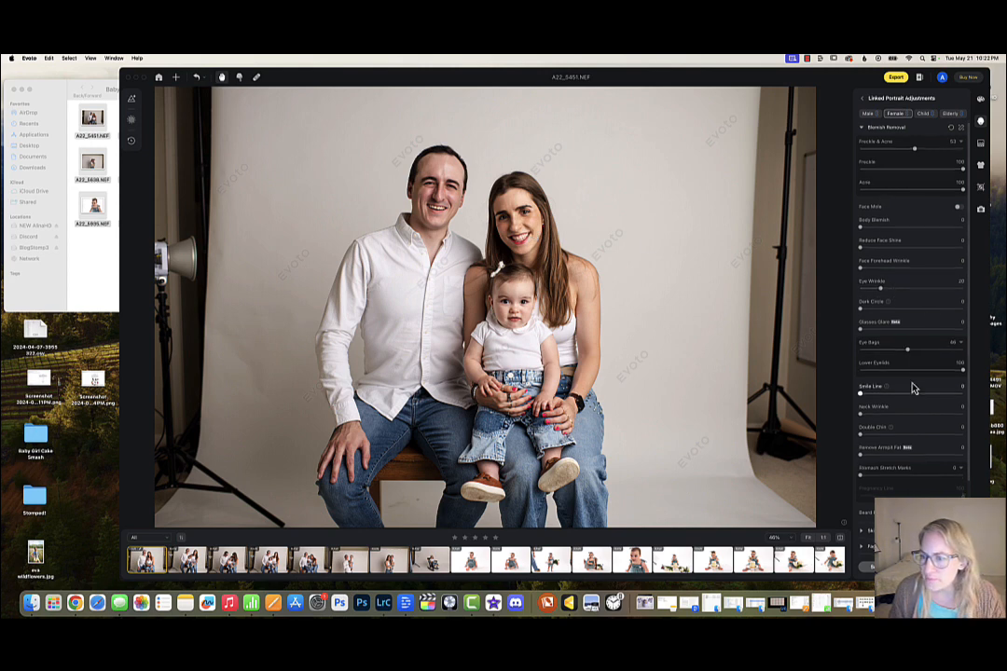
{"action": "scroll", "coordinate": [912, 388], "scroll_direction": "down", "scroll_amount": 1}
{"action": "left_click_drag", "start_coordinate": [860, 331], "coordinate": [914, 334]}
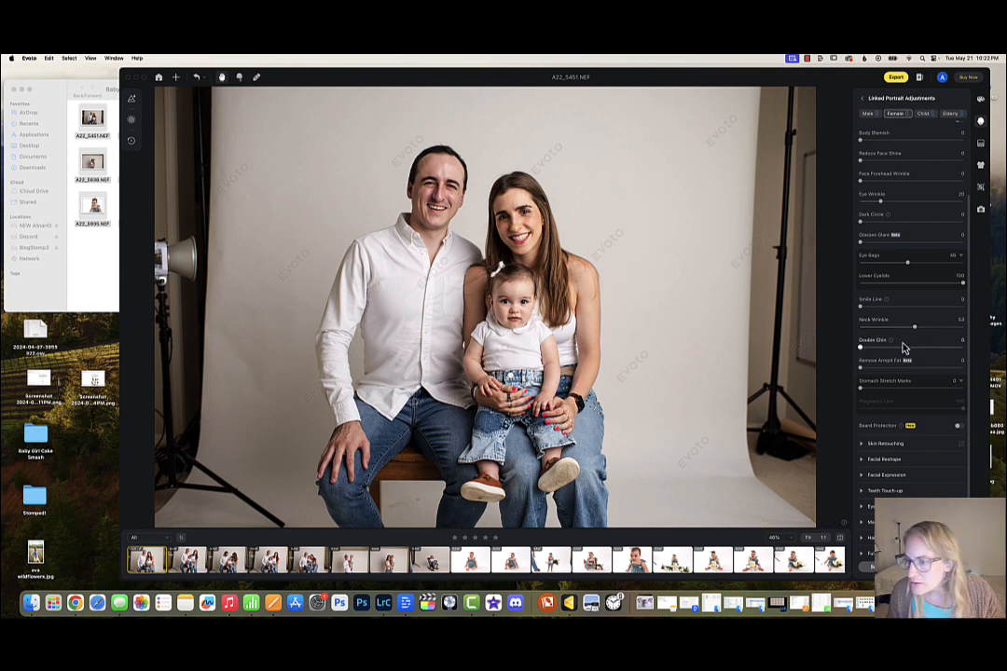
{"action": "scroll", "coordinate": [888, 349], "scroll_direction": "down", "scroll_amount": 1}
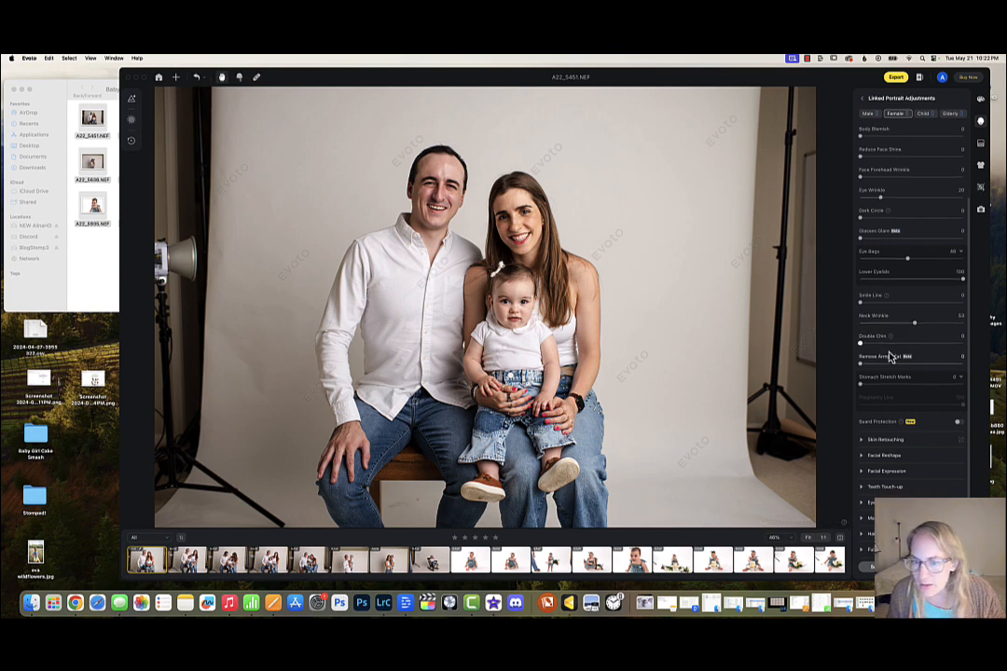
{"action": "left_click_drag", "start_coordinate": [861, 367], "coordinate": [949, 370]}
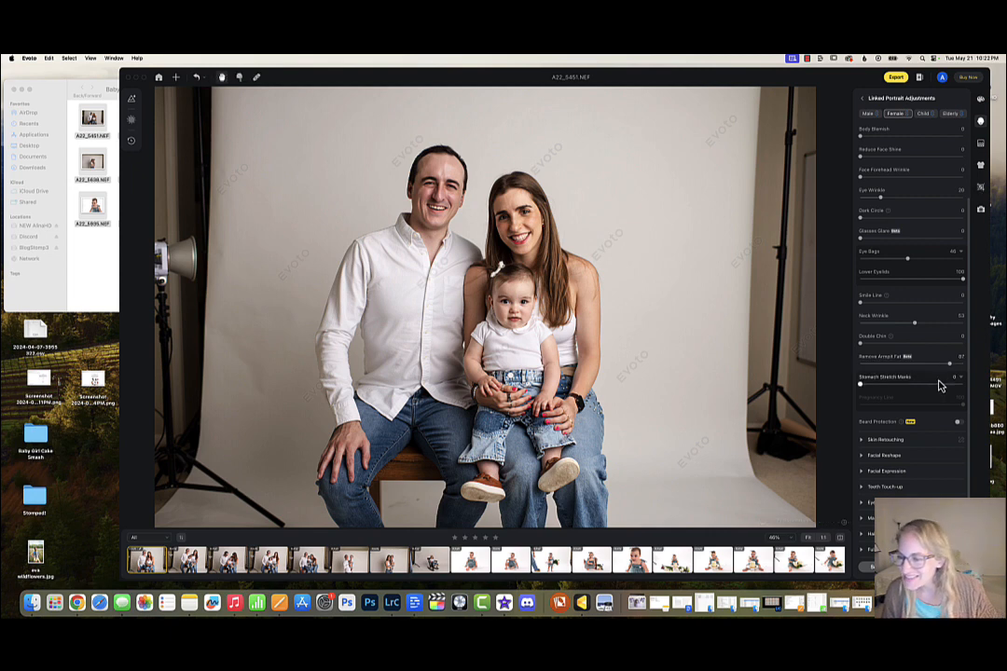
- Set the female Smooth Face Skin (Dodge & Burn) retouching to 49 and inspect the faces up close
{"action": "left_click", "coordinate": [861, 441]}
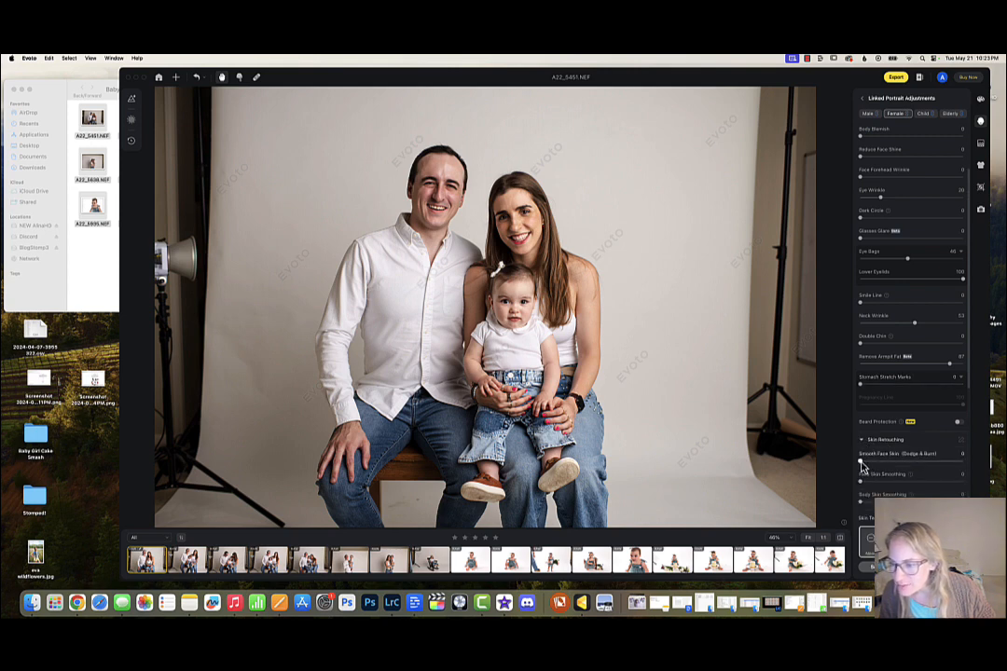
{"action": "left_click_drag", "start_coordinate": [860, 462], "coordinate": [910, 468]}
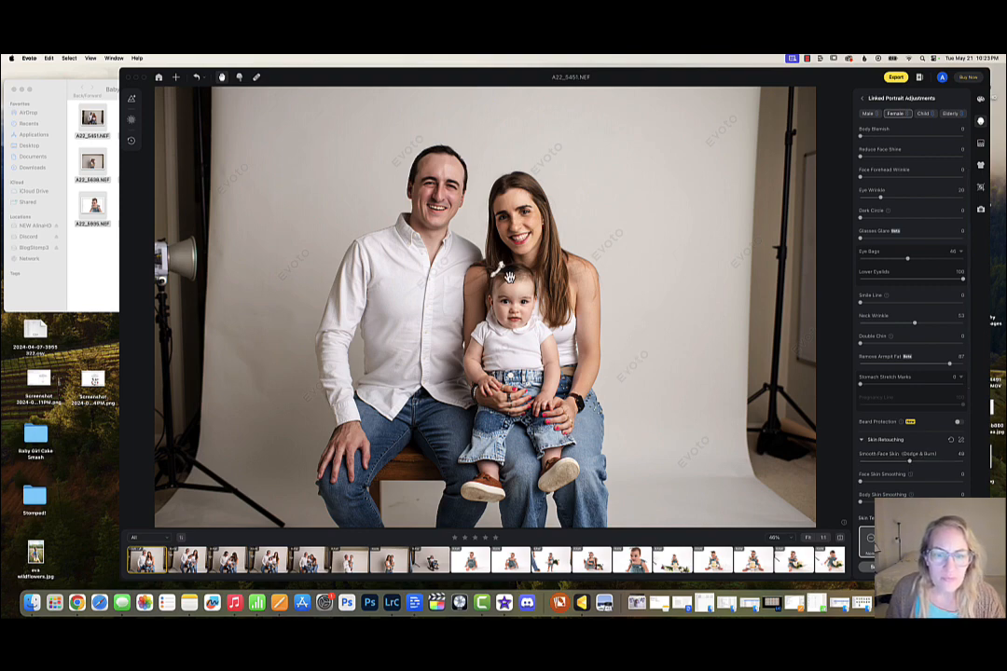
{"action": "scroll", "coordinate": [509, 277], "scroll_direction": "up", "scroll_amount": 3}
{"action": "scroll", "coordinate": [509, 277], "scroll_direction": "up", "scroll_amount": 4}
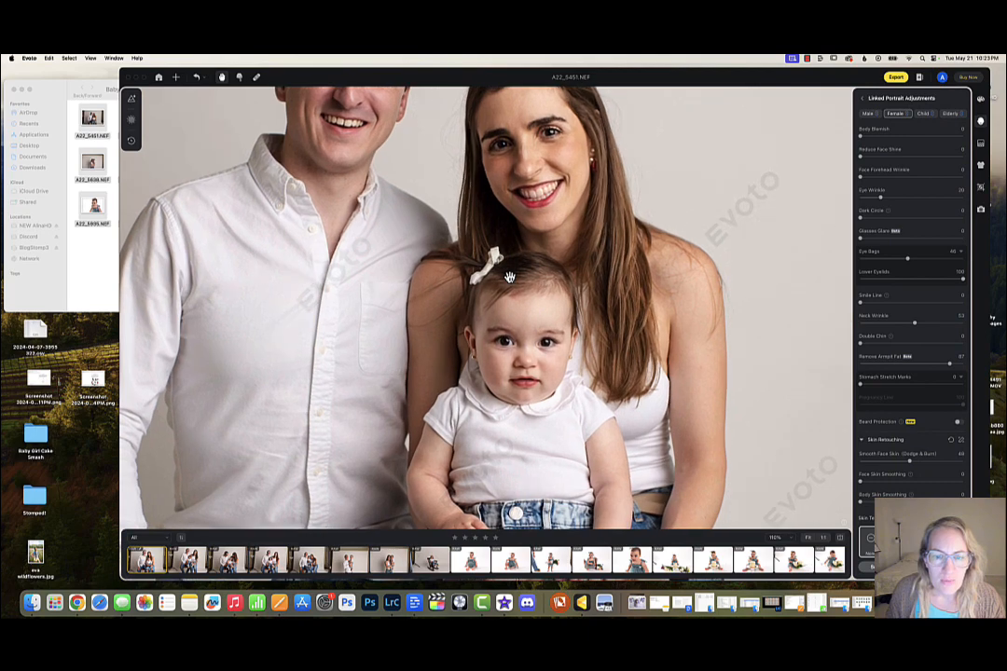
{"action": "scroll", "coordinate": [509, 277], "scroll_direction": "down", "scroll_amount": 4}
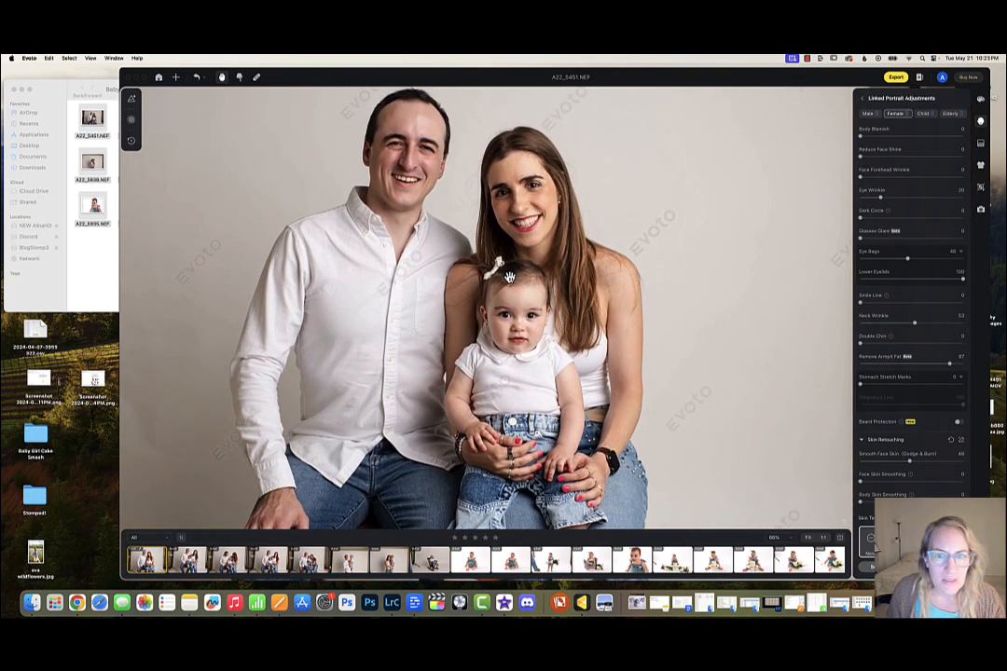
{"action": "scroll", "coordinate": [509, 277], "scroll_direction": "down", "scroll_amount": 1}
{"action": "scroll", "coordinate": [509, 277], "scroll_direction": "down", "scroll_amount": 1}
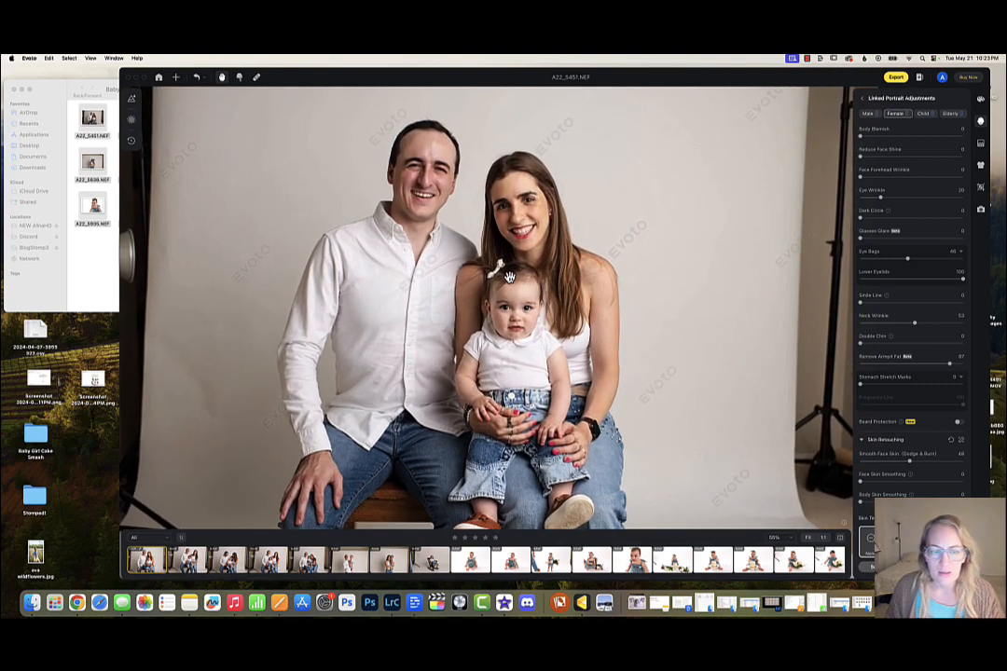
- Enable Clean Solid Backdrop for the photo's background with automatic solid backdrop detection at amount 100
{"action": "scroll", "coordinate": [909, 445], "scroll_direction": "down", "scroll_amount": 5}
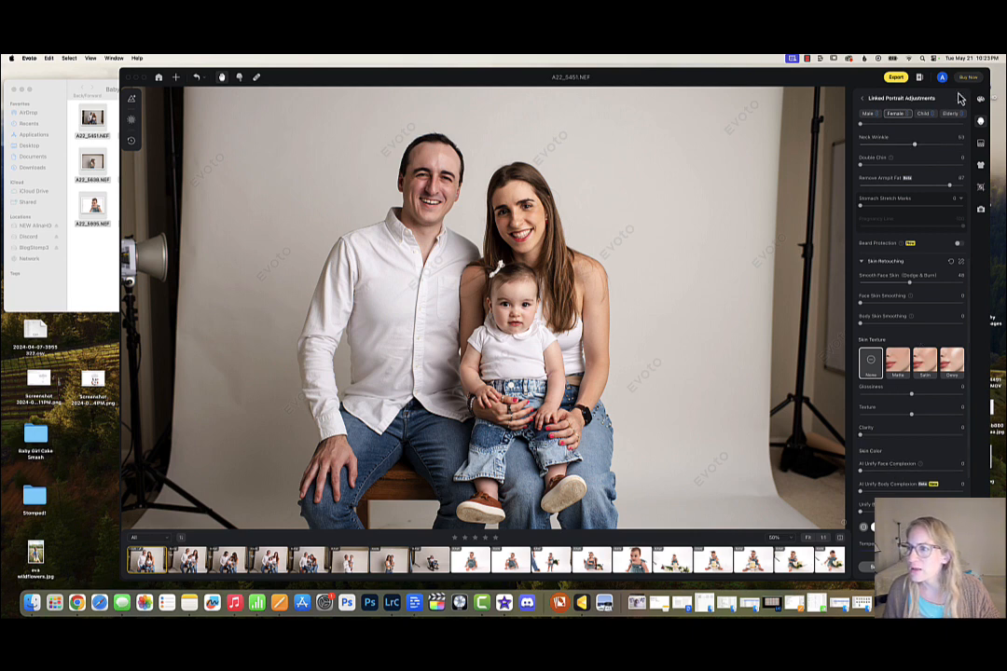
{"action": "left_click", "coordinate": [980, 146]}
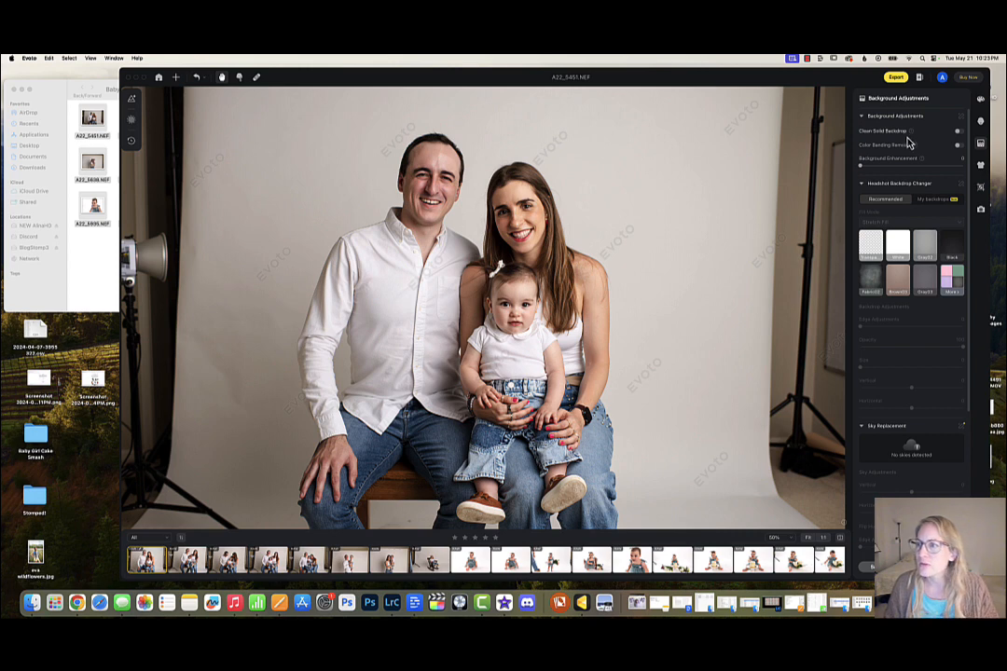
{"action": "left_click", "coordinate": [959, 131]}
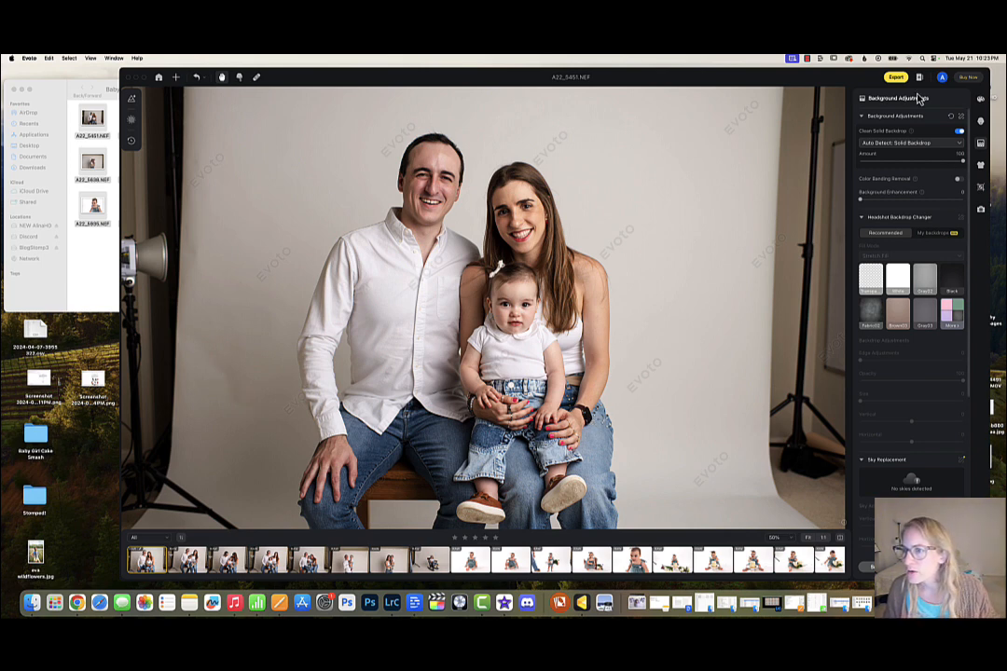
- Set De-wrinkle Clothing to 58 and check the whole family photo
{"action": "left_click", "coordinate": [980, 165]}
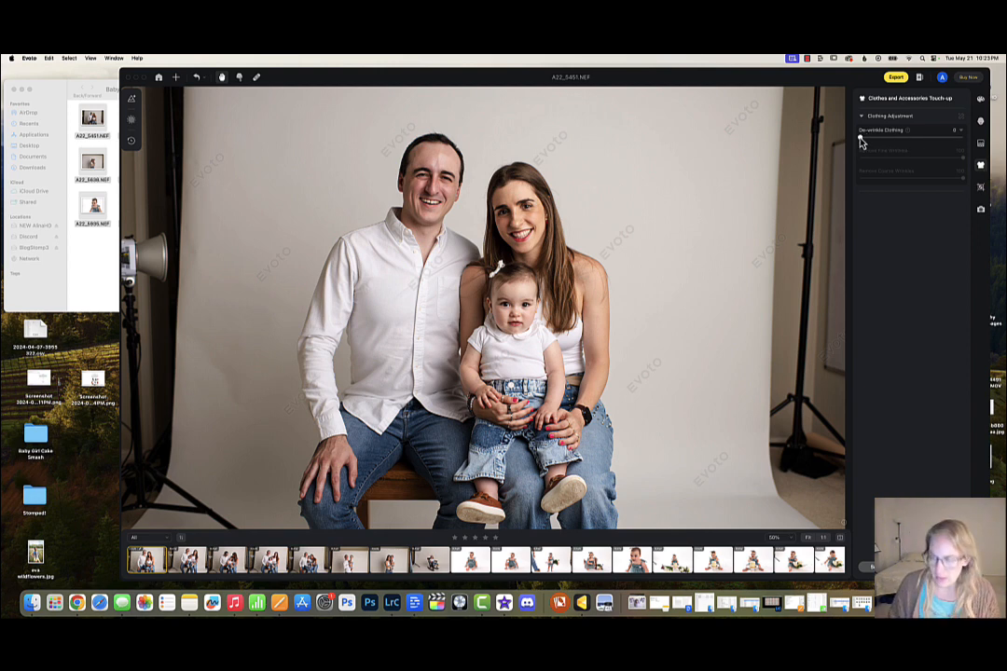
{"action": "left_click_drag", "start_coordinate": [861, 140], "coordinate": [921, 144]}
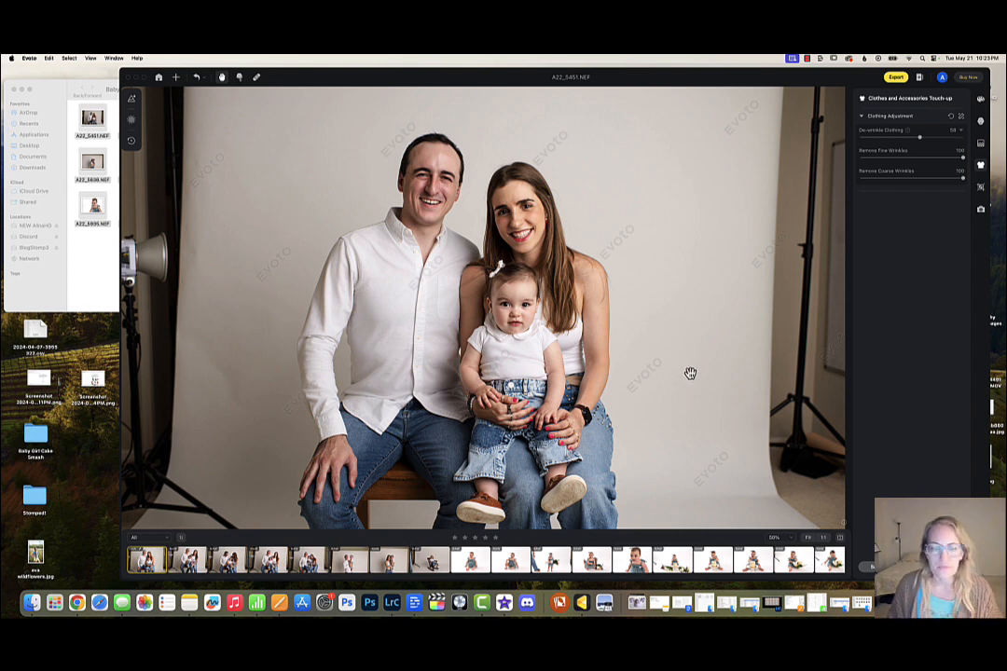
{"action": "scroll", "coordinate": [690, 373], "scroll_direction": "down", "scroll_amount": 3}
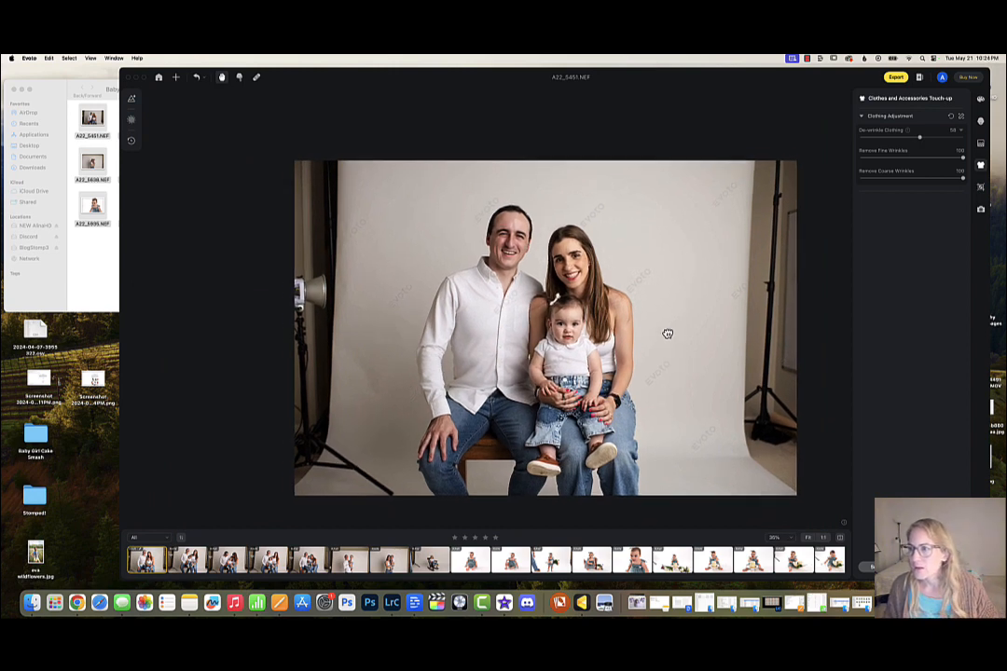
- Save the current edits as a Combination preset named "studio session1" in the Studio group, leaving Crop excluded
{"action": "left_click_drag", "start_coordinate": [667, 334], "coordinate": [623, 330]}
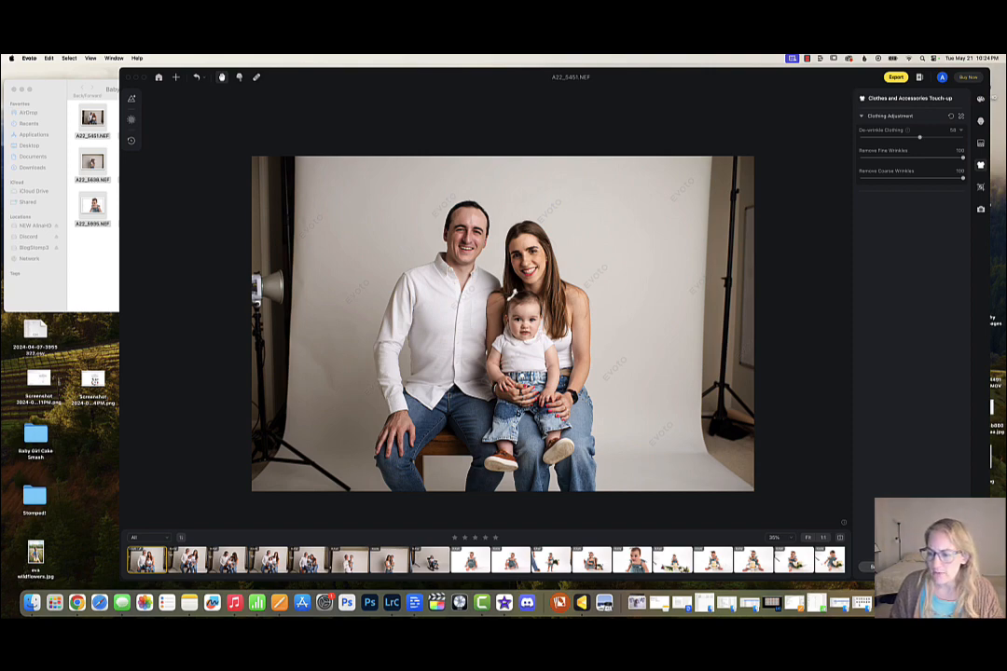
{"action": "left_click", "coordinate": [885, 567]}
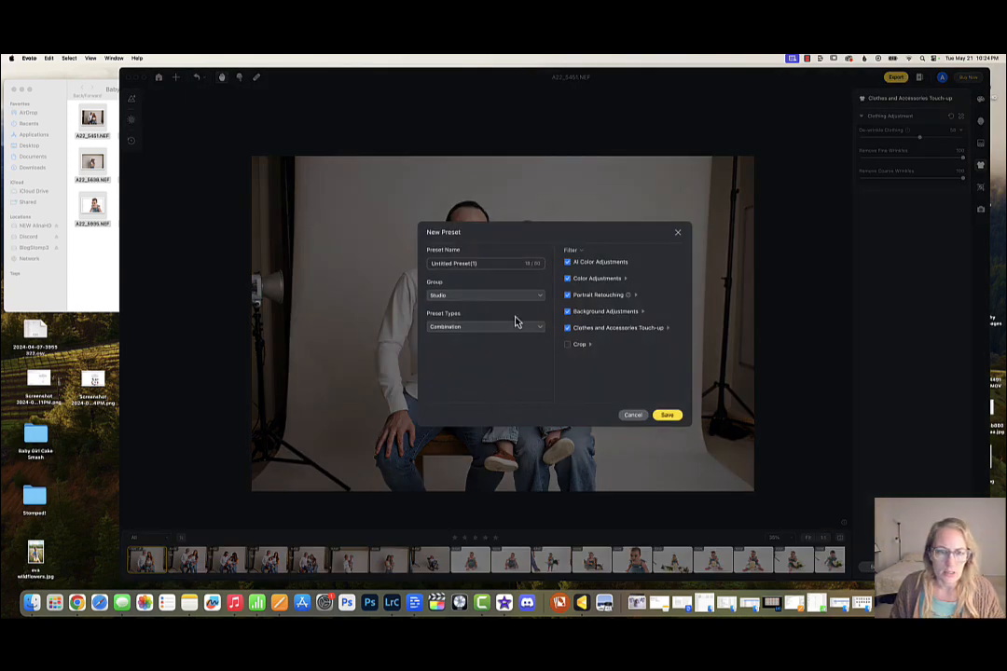
{"action": "left_click_drag", "start_coordinate": [477, 264], "coordinate": [432, 270]}
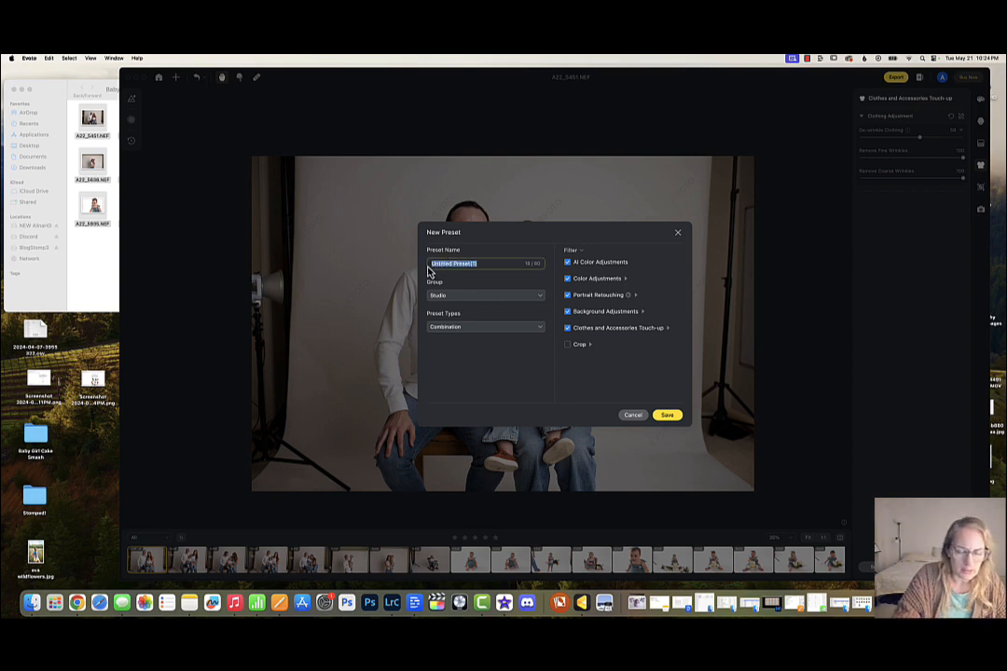
{"action": "type", "text": "studio session1"}
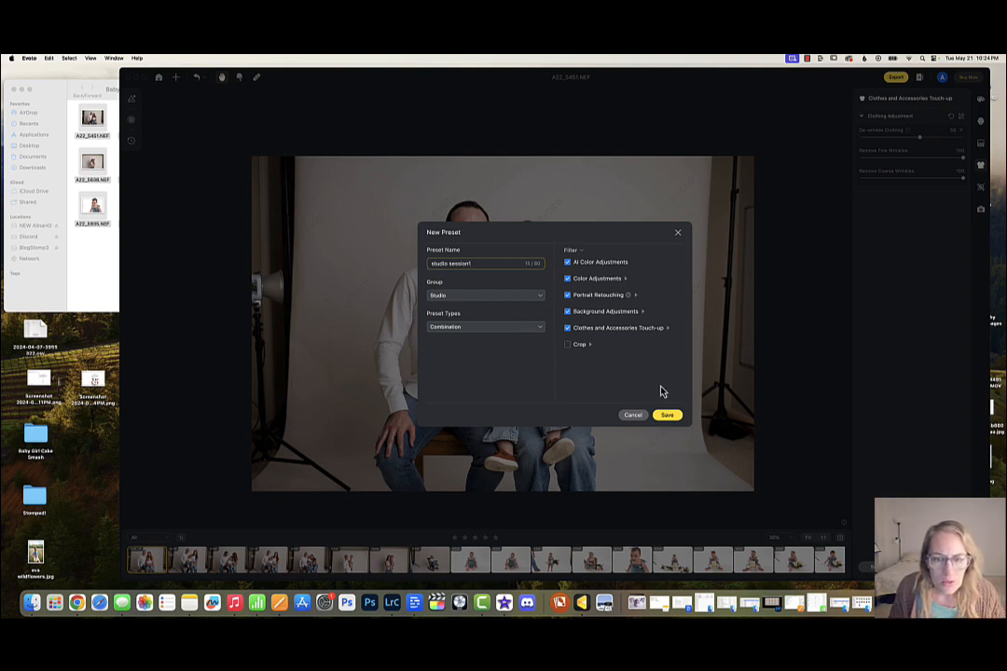
{"action": "left_click", "coordinate": [669, 418]}
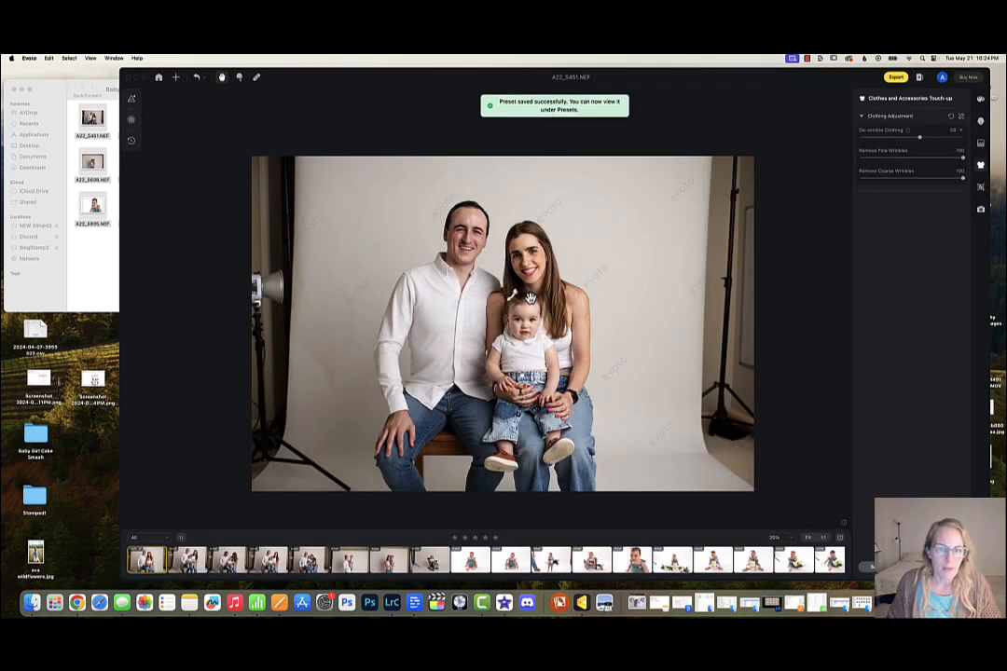
- Apply the saved "studio session1" preset to the second family photo, A22_5463.NEF
{"action": "left_click", "coordinate": [189, 562]}
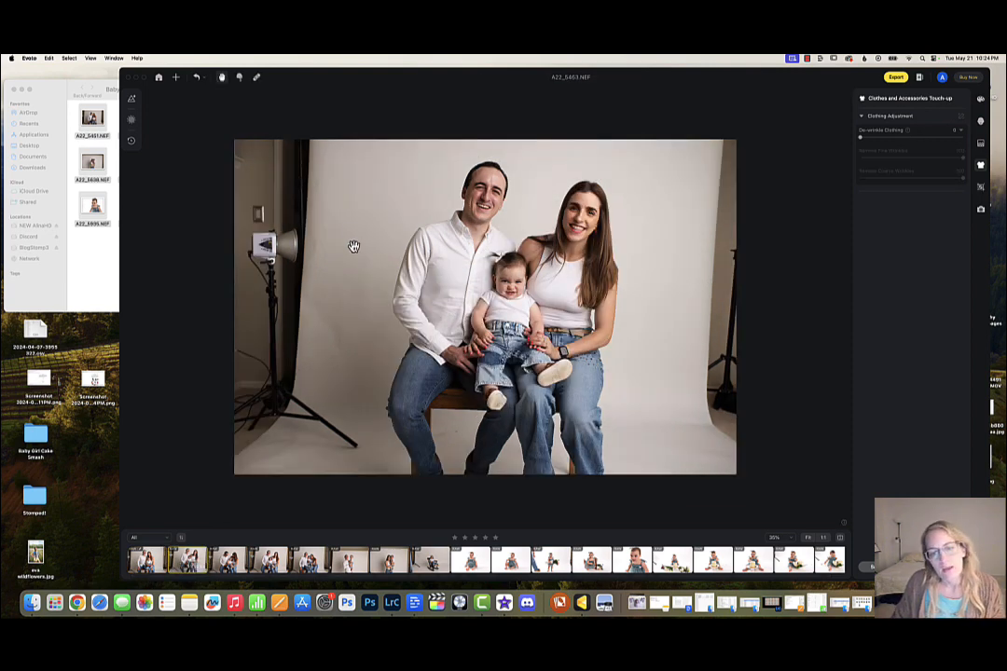
{"action": "left_click", "coordinate": [132, 98]}
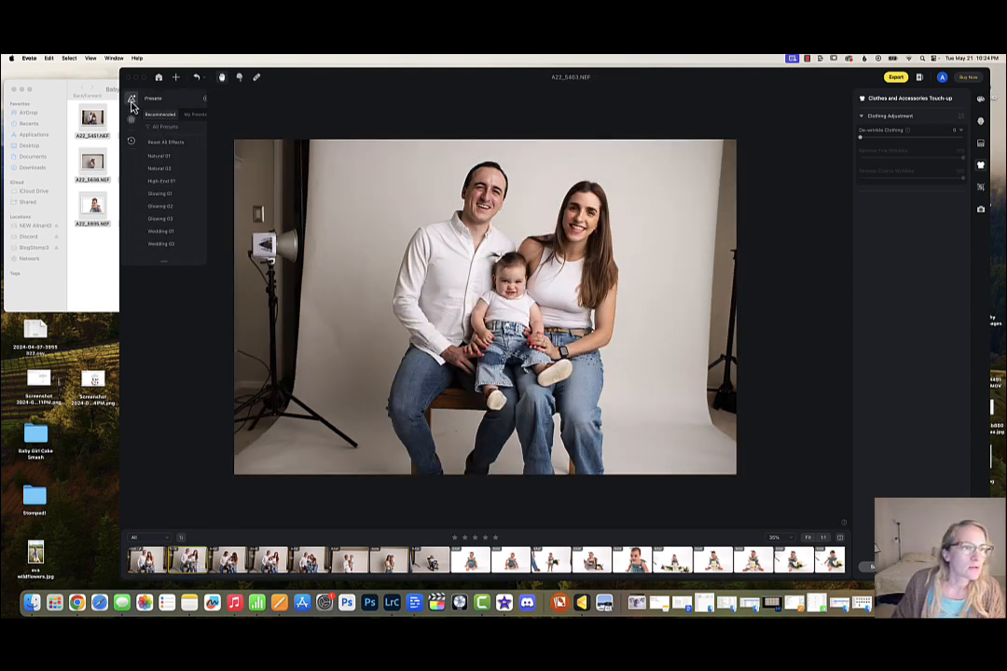
{"action": "left_click", "coordinate": [195, 115]}
{"action": "left_click", "coordinate": [149, 156]}
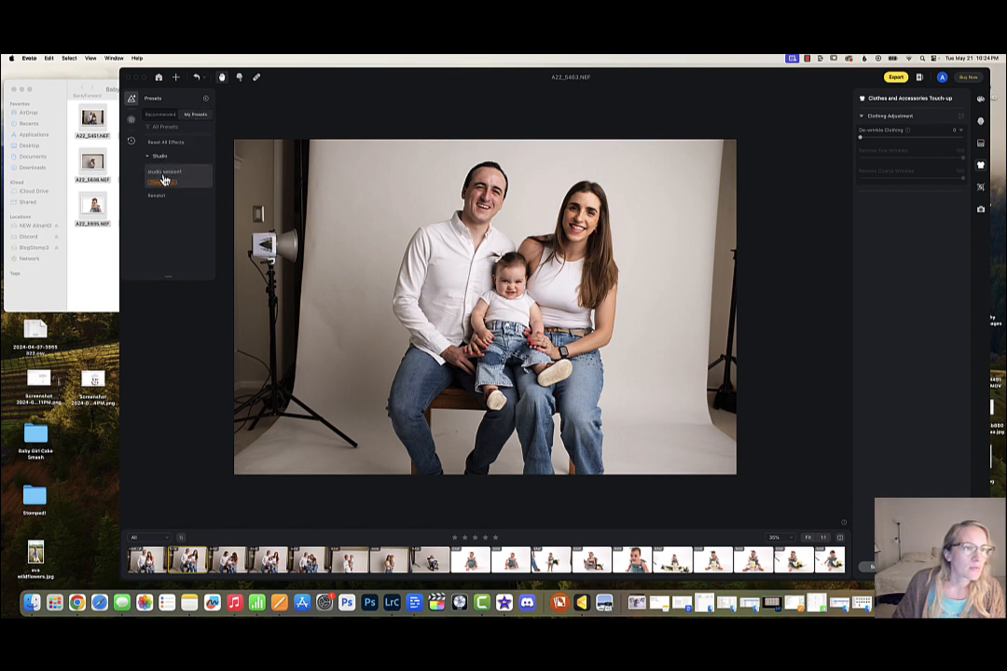
{"action": "left_click", "coordinate": [164, 180]}
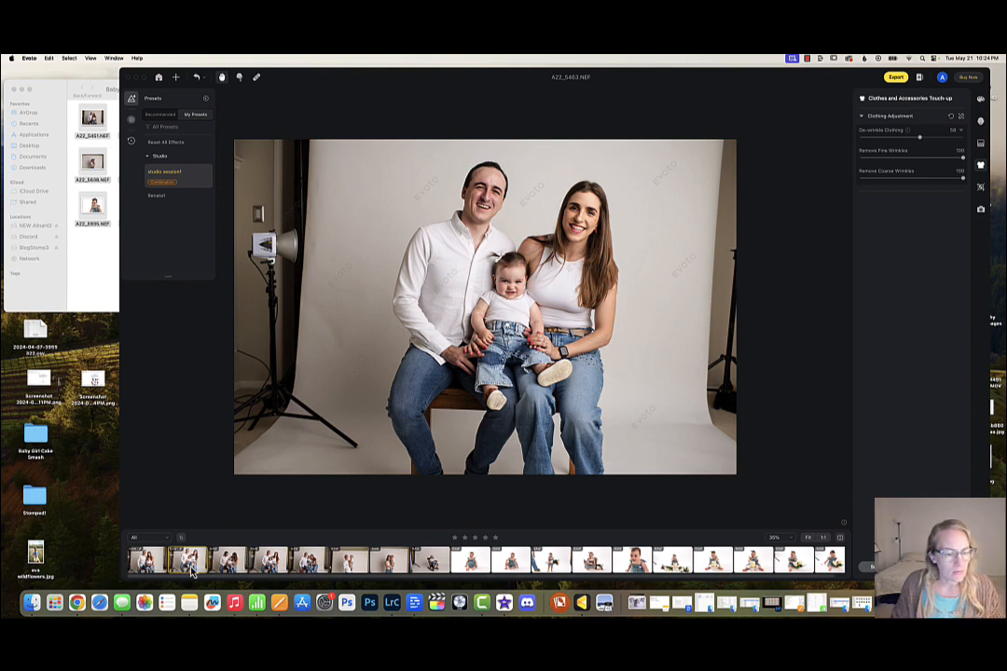
- Apply the "studio session1" preset to the third and fourth family photos, A22_5471.NEF and A22_5482.NEF
{"action": "left_click", "coordinate": [229, 560]}
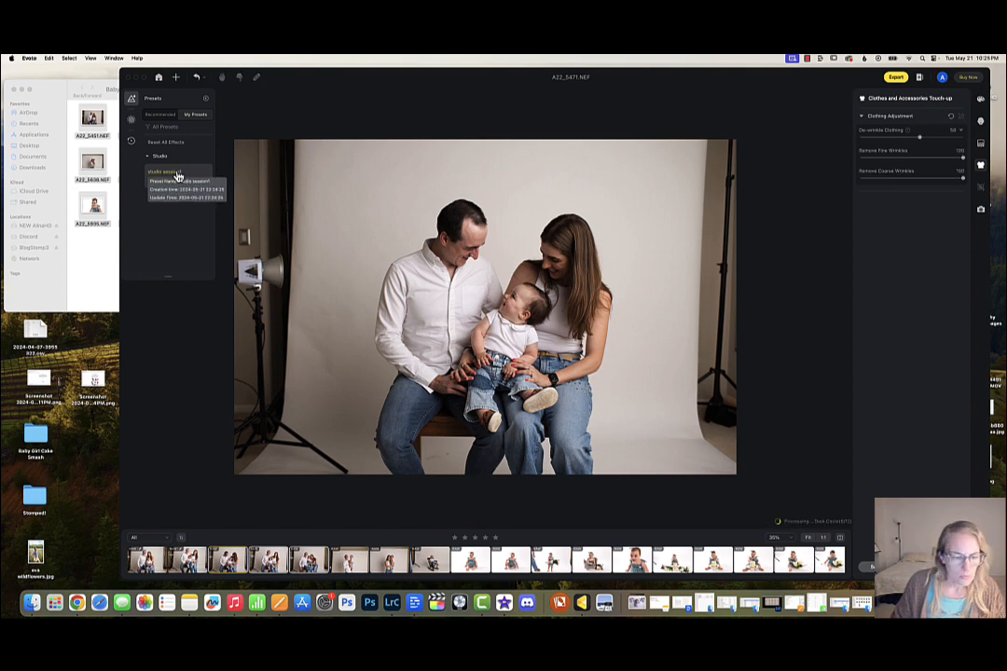
{"action": "left_click", "coordinate": [275, 567]}
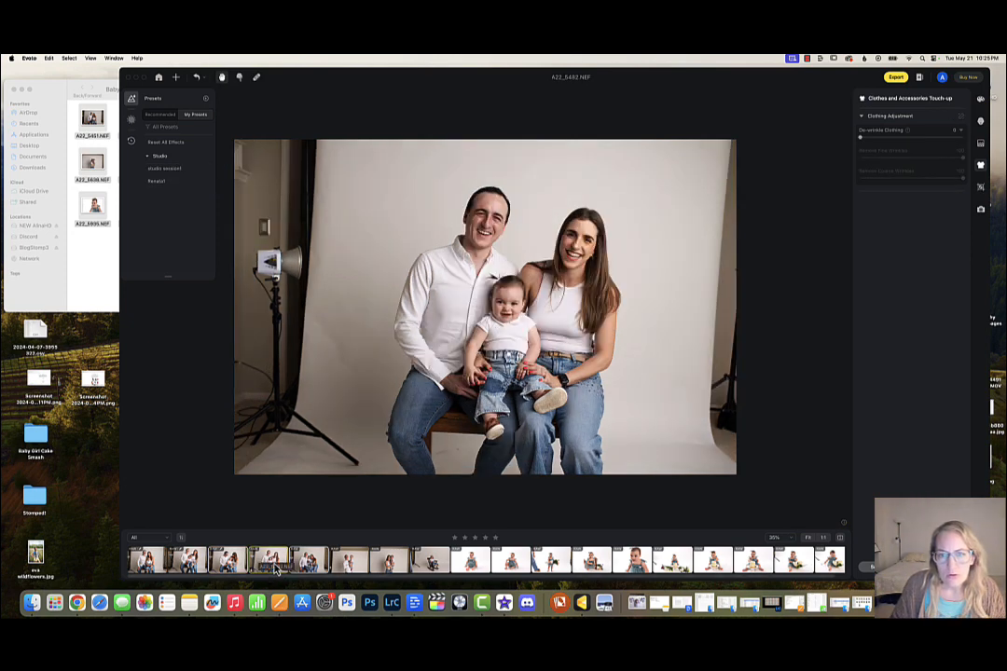
{"action": "left_click", "coordinate": [309, 561]}
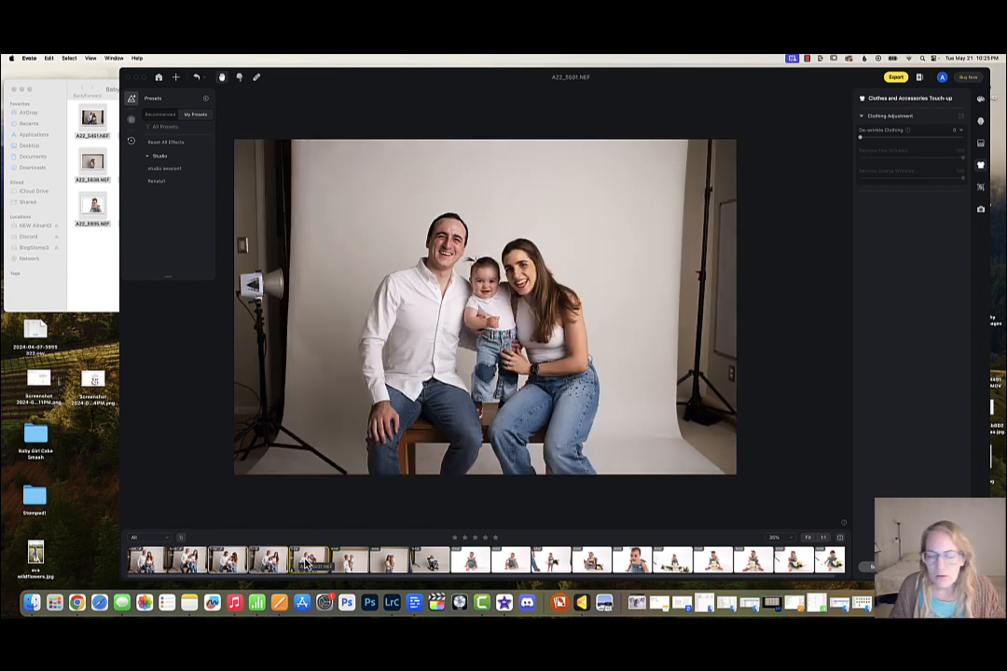
{"action": "left_click", "coordinate": [271, 562]}
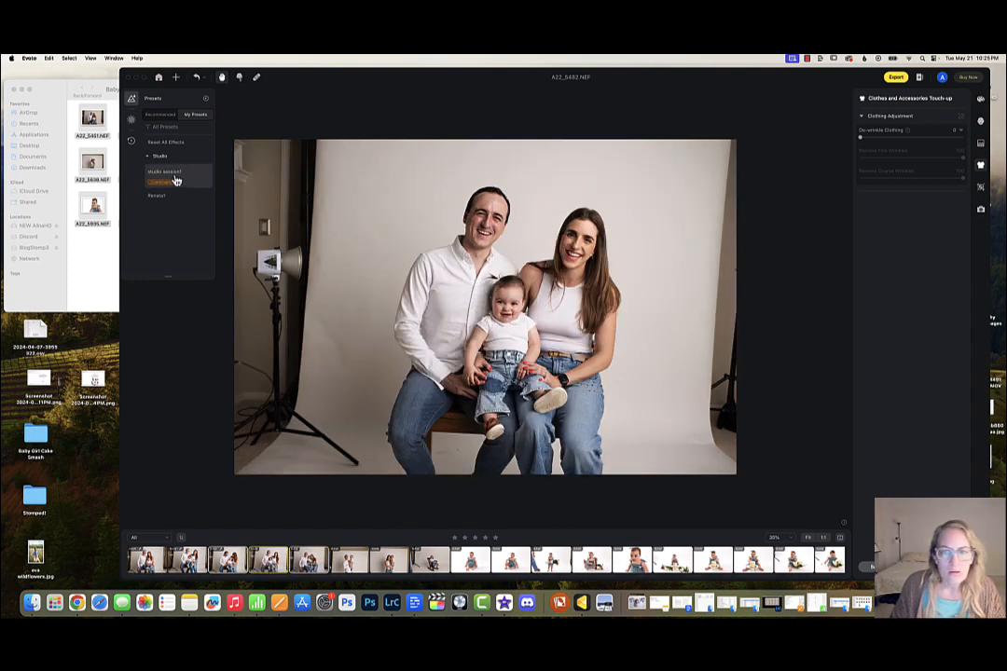
{"action": "left_click", "coordinate": [176, 180]}
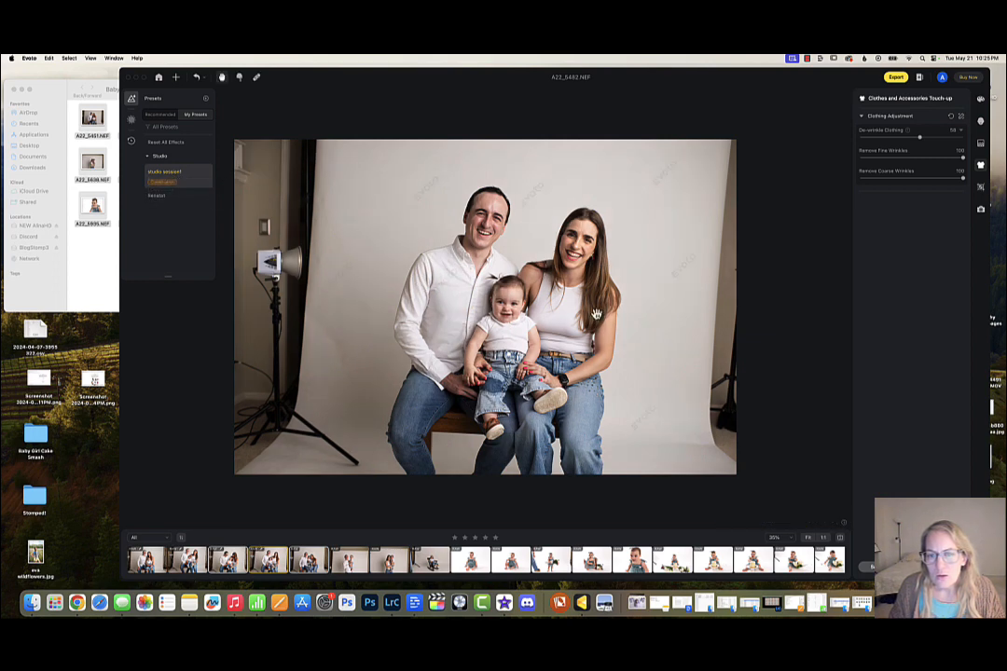
- Apply the "studio session1" preset to the fifth family photo, A22_5501.NEF, and the father-and-baby photo, A22_5608.NEF
{"action": "left_click", "coordinate": [315, 558]}
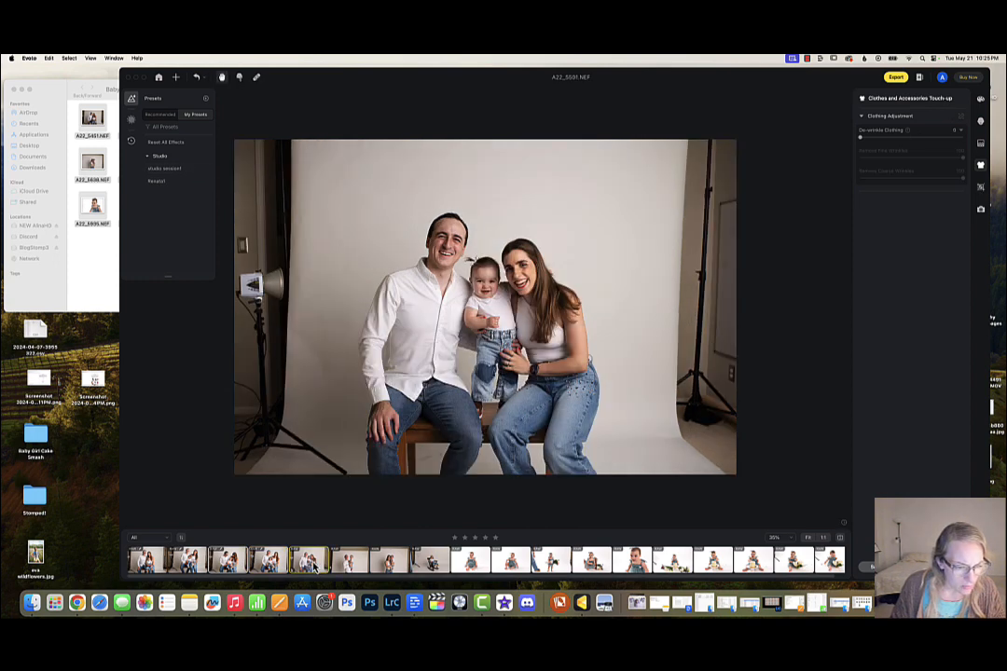
{"action": "left_click", "coordinate": [172, 171]}
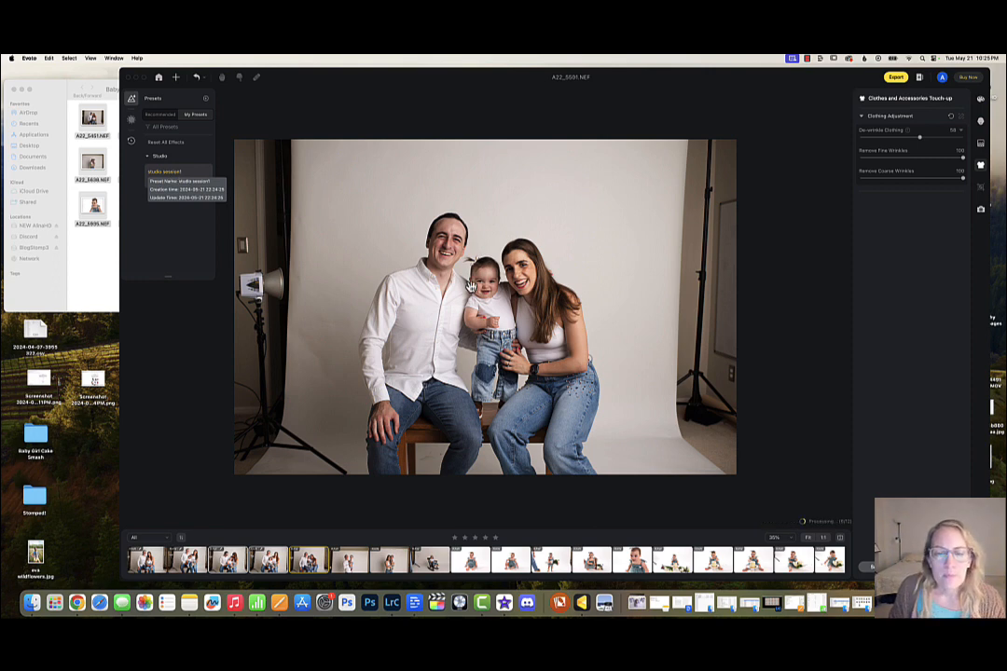
{"action": "left_click", "coordinate": [172, 174]}
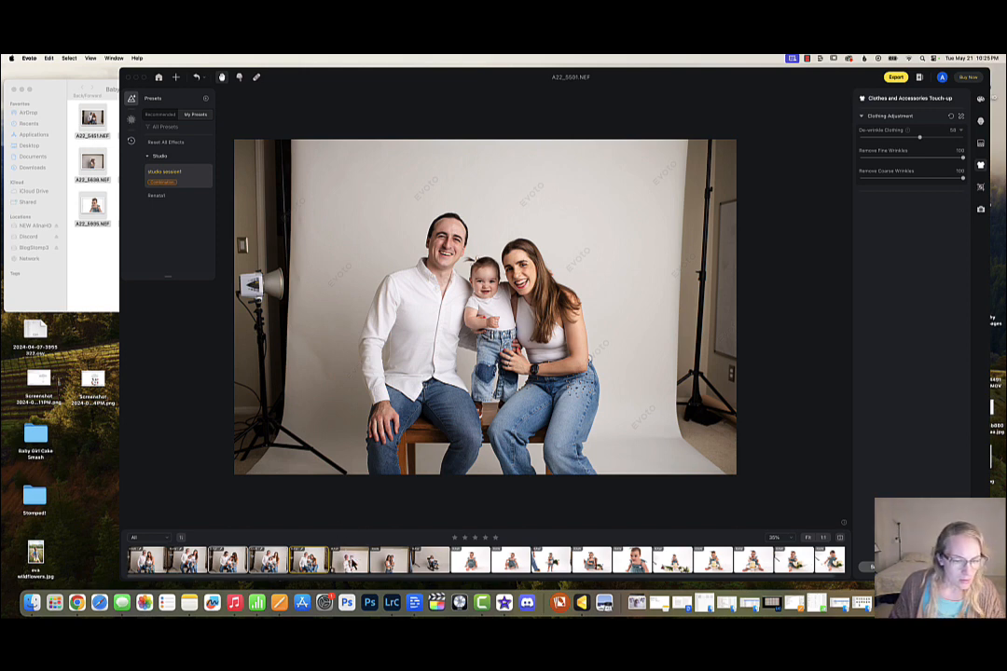
{"action": "left_click", "coordinate": [352, 565]}
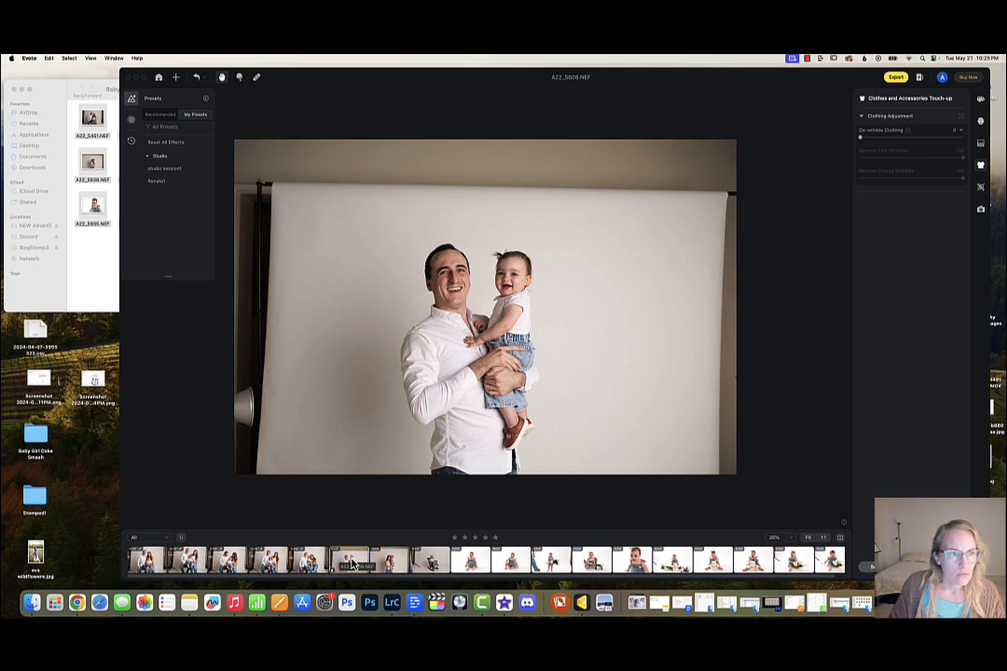
{"action": "left_click", "coordinate": [182, 171]}
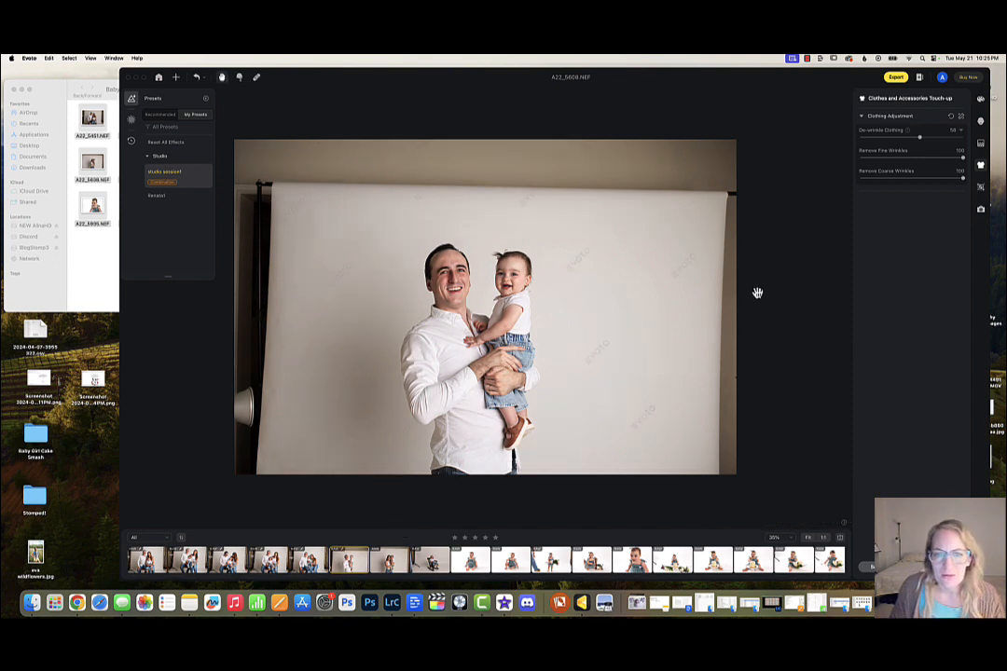
- Set the father-and-baby photo's Exposure to 0.09 and compare it with the preceding family photo
{"action": "left_click", "coordinate": [981, 101]}
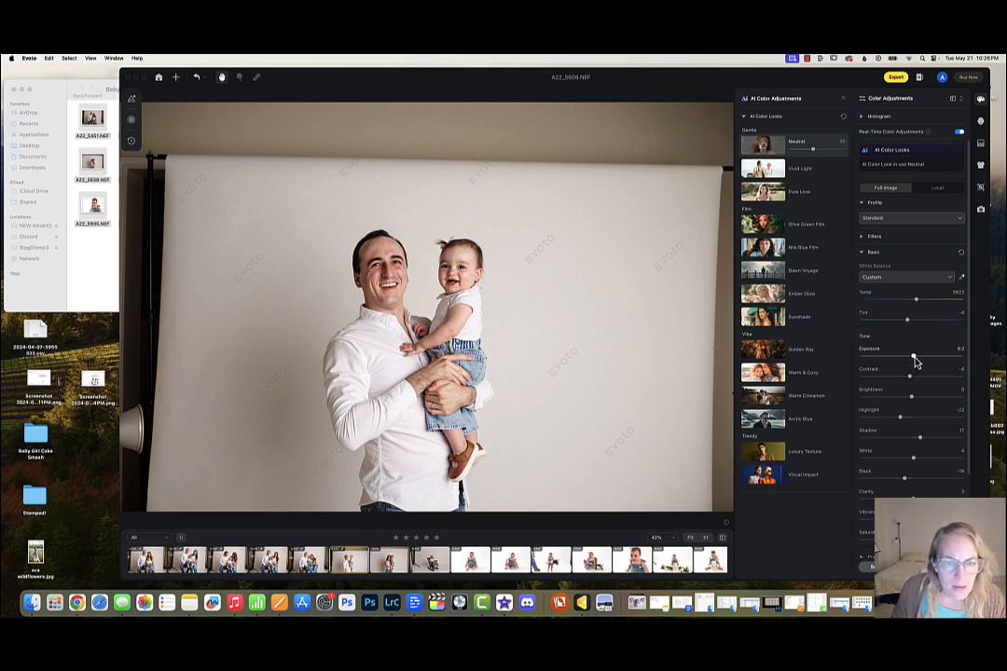
{"action": "left_click_drag", "start_coordinate": [913, 358], "coordinate": [911, 358]}
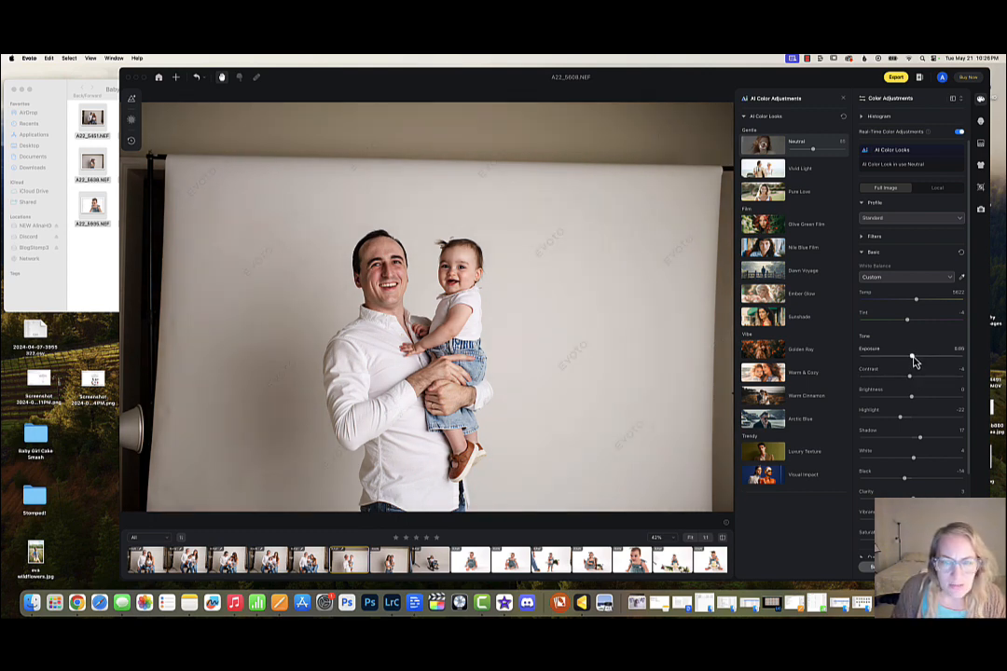
{"action": "left_click", "coordinate": [979, 169]}
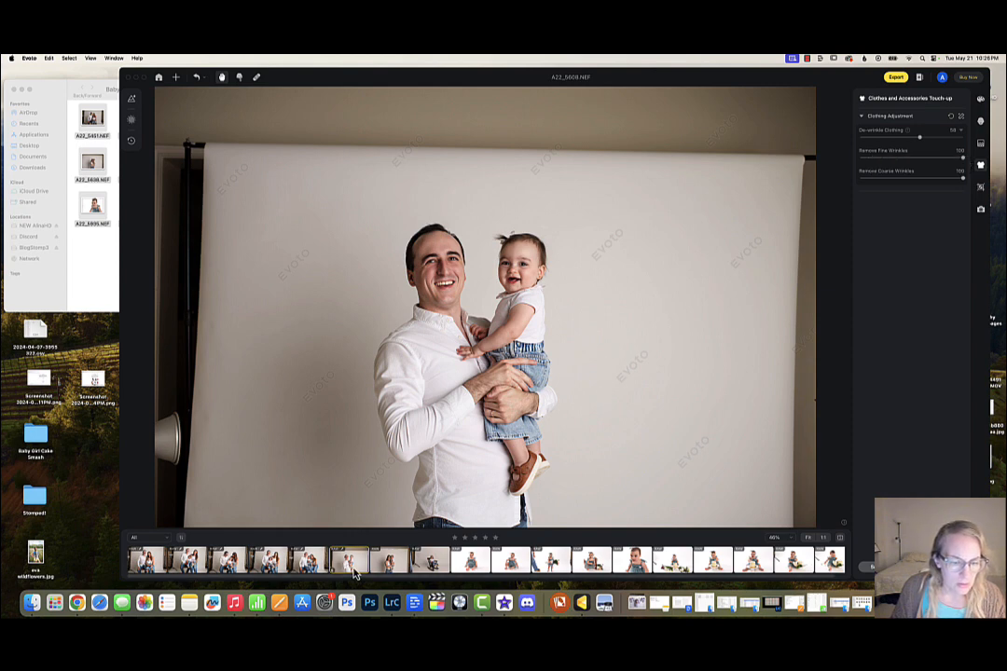
{"action": "key", "text": "Left"}
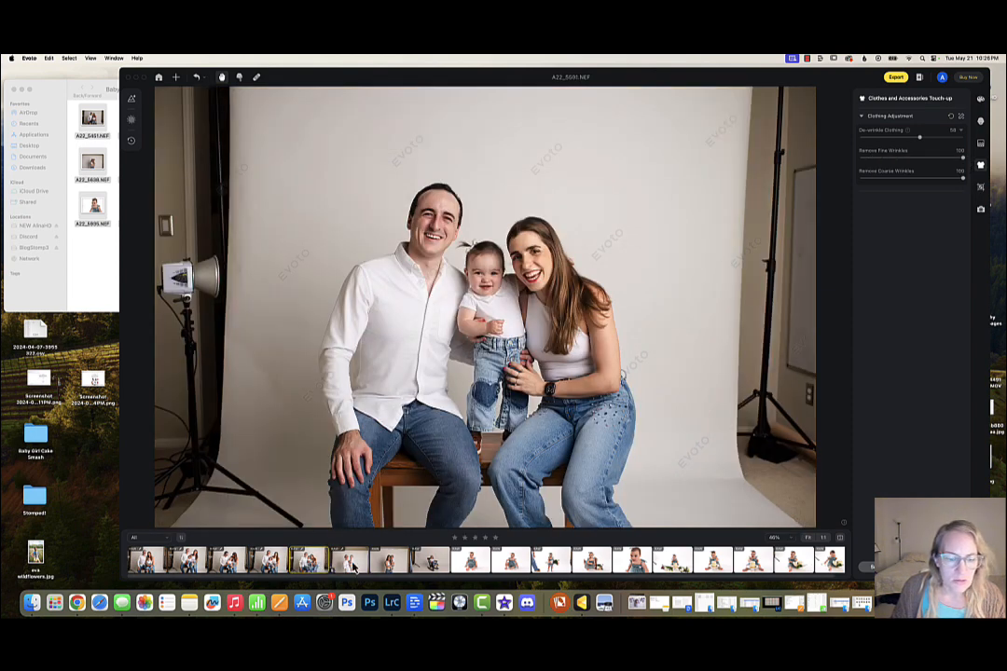
{"action": "left_click", "coordinate": [354, 562]}
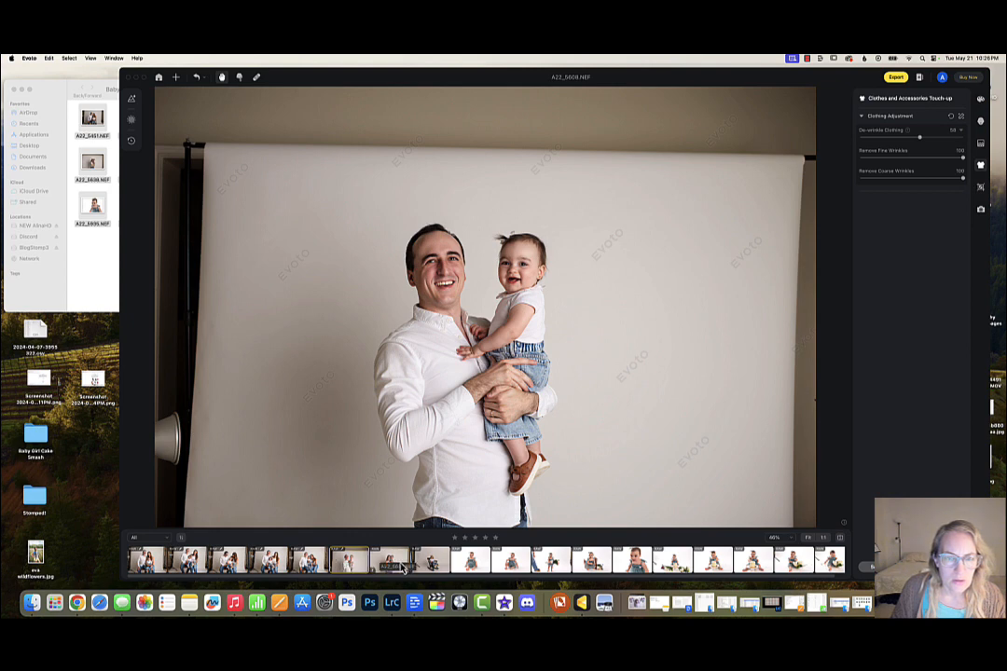
- Apply the "studio session1" preset to the mother-and-baby photo, A22_5638.NEF, and inspect the mother's skin up close
{"action": "left_click", "coordinate": [401, 563]}
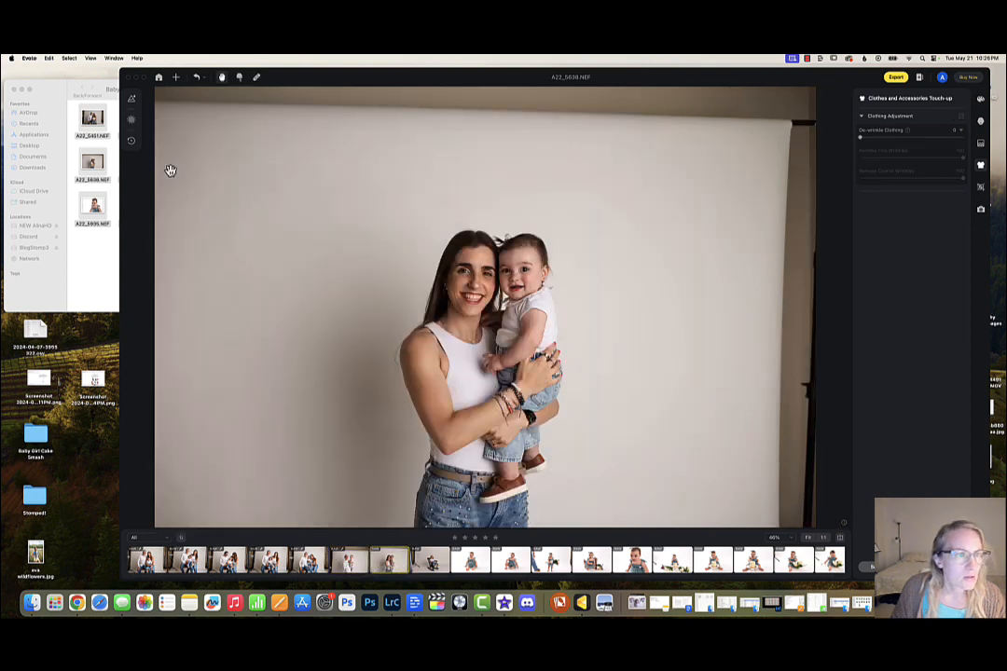
{"action": "left_click", "coordinate": [132, 97]}
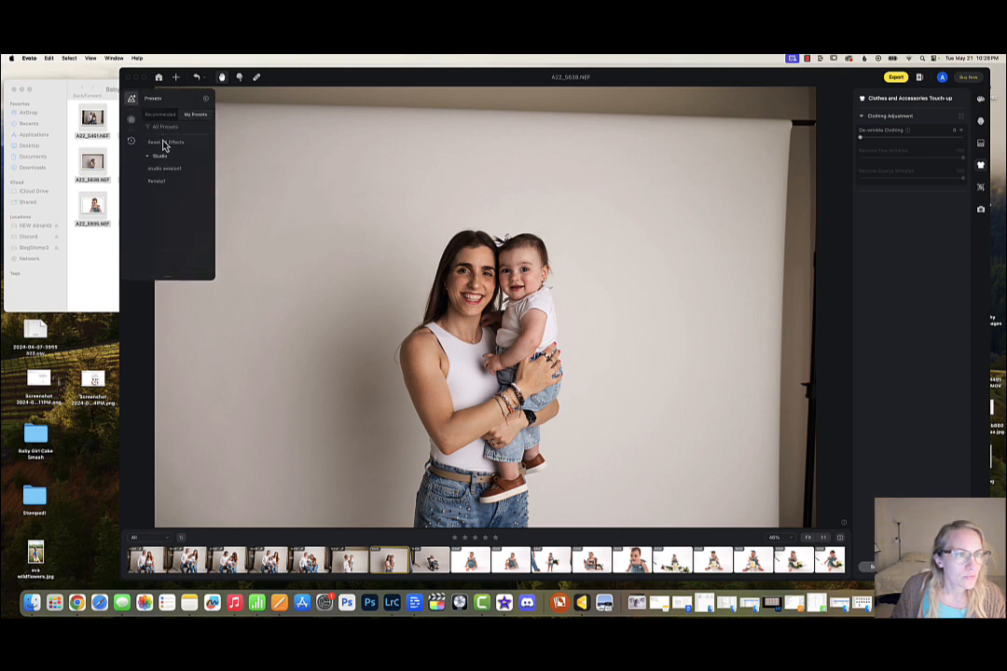
{"action": "left_click", "coordinate": [162, 172]}
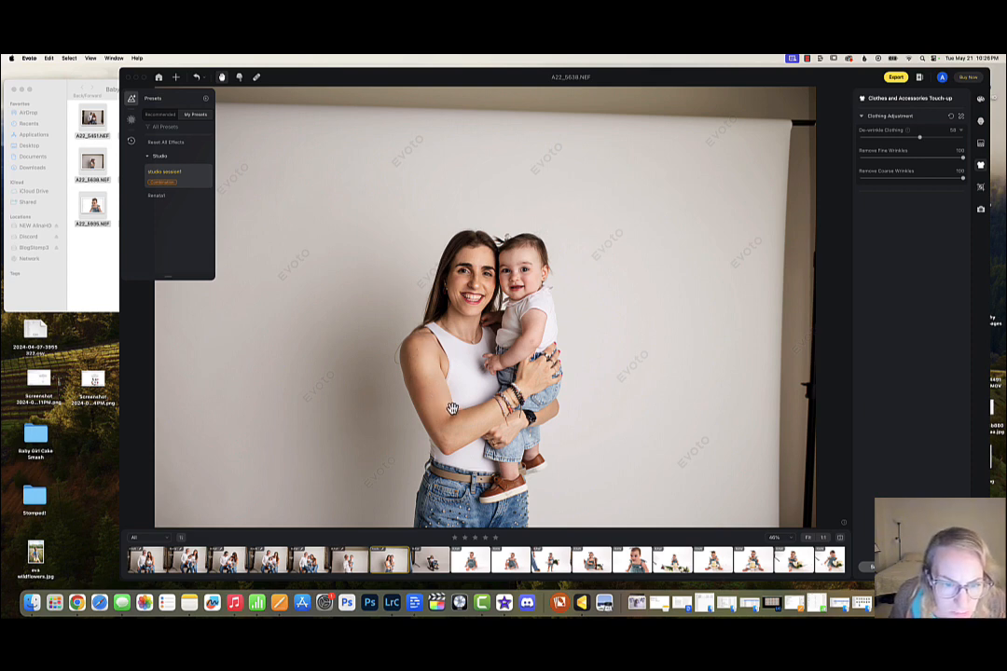
{"action": "scroll", "coordinate": [453, 411], "scroll_direction": "down", "scroll_amount": 3}
{"action": "scroll", "coordinate": [453, 410], "scroll_direction": "up", "scroll_amount": 10}
{"action": "scroll", "coordinate": [452, 410], "scroll_direction": "down", "scroll_amount": 5}
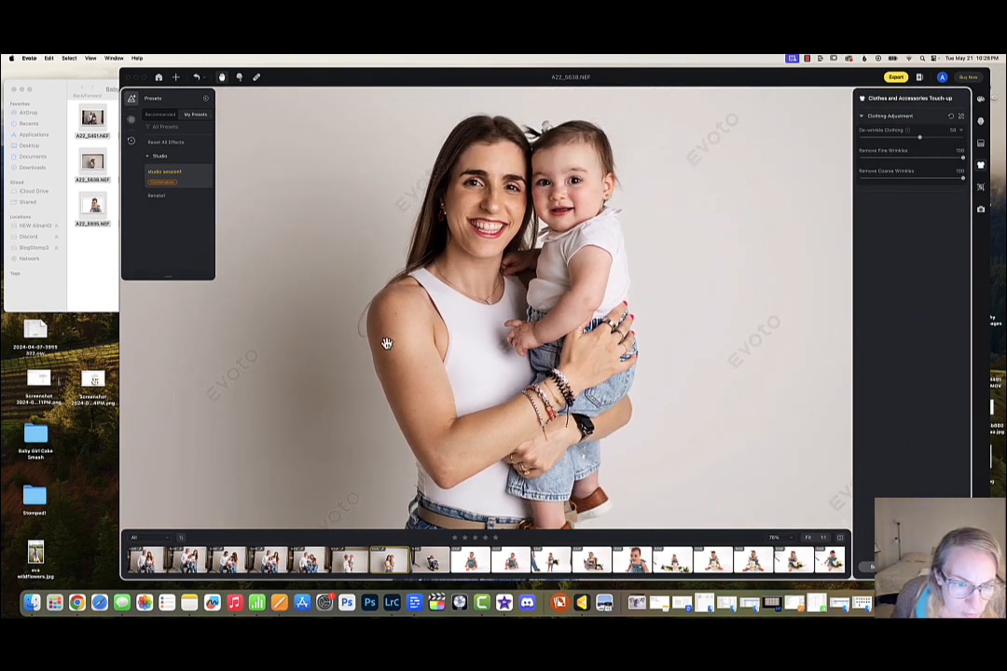
{"action": "scroll", "coordinate": [492, 343], "scroll_direction": "up", "scroll_amount": 2}
{"action": "scroll", "coordinate": [492, 343], "scroll_direction": "down", "scroll_amount": 4}
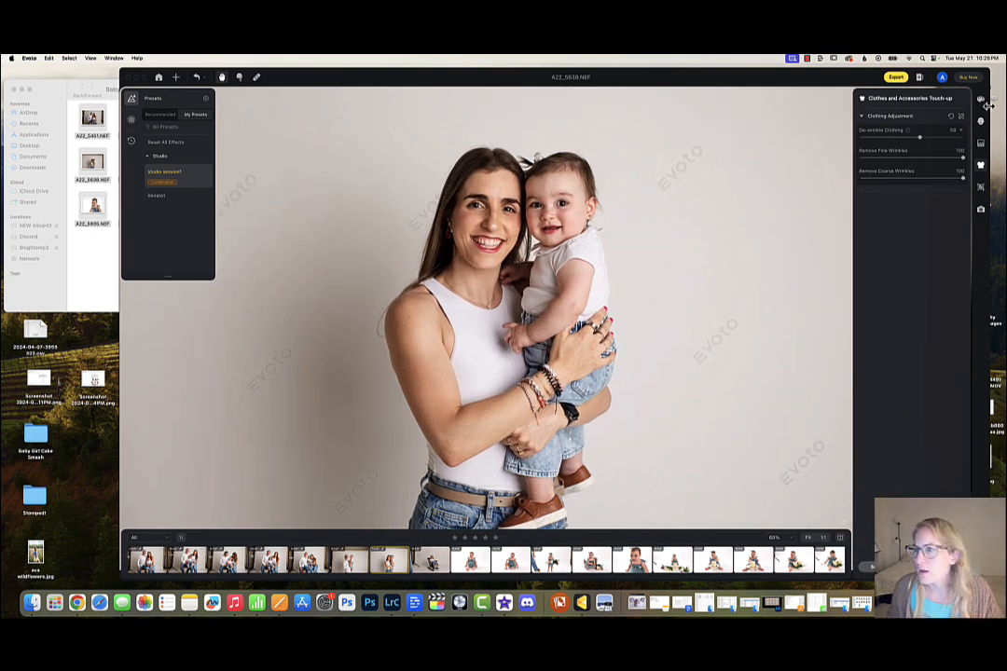
- Set the female Body Blemish removal to 71 for the mother-and-baby photo and check the mother's arms
{"action": "left_click", "coordinate": [980, 122]}
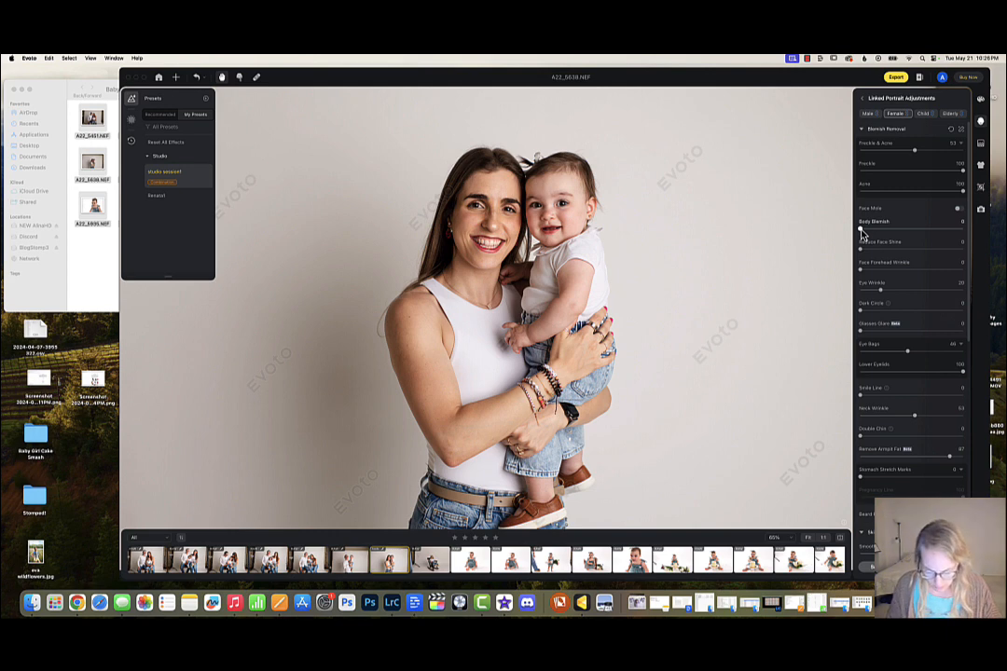
{"action": "left_click_drag", "start_coordinate": [861, 233], "coordinate": [919, 236]}
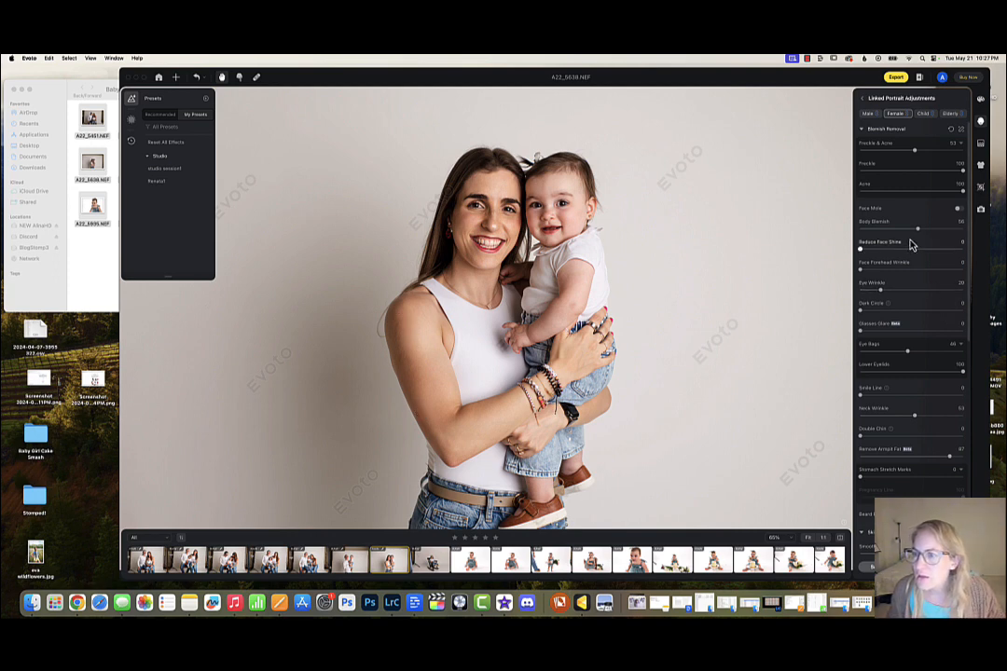
{"action": "scroll", "coordinate": [409, 380], "scroll_direction": "up", "scroll_amount": 1}
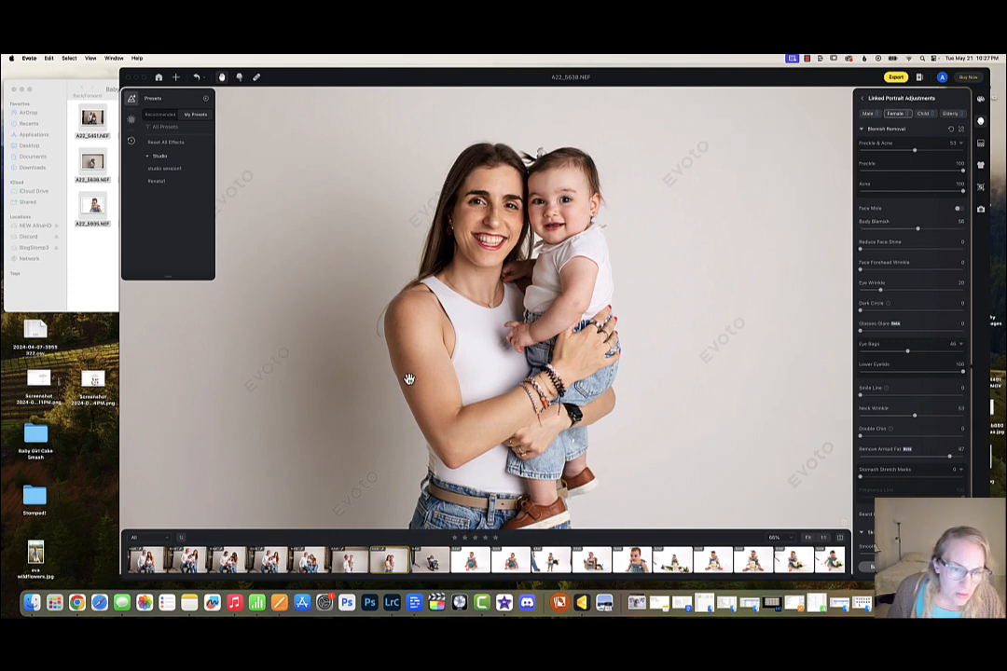
{"action": "scroll", "coordinate": [410, 380], "scroll_direction": "up", "scroll_amount": 5}
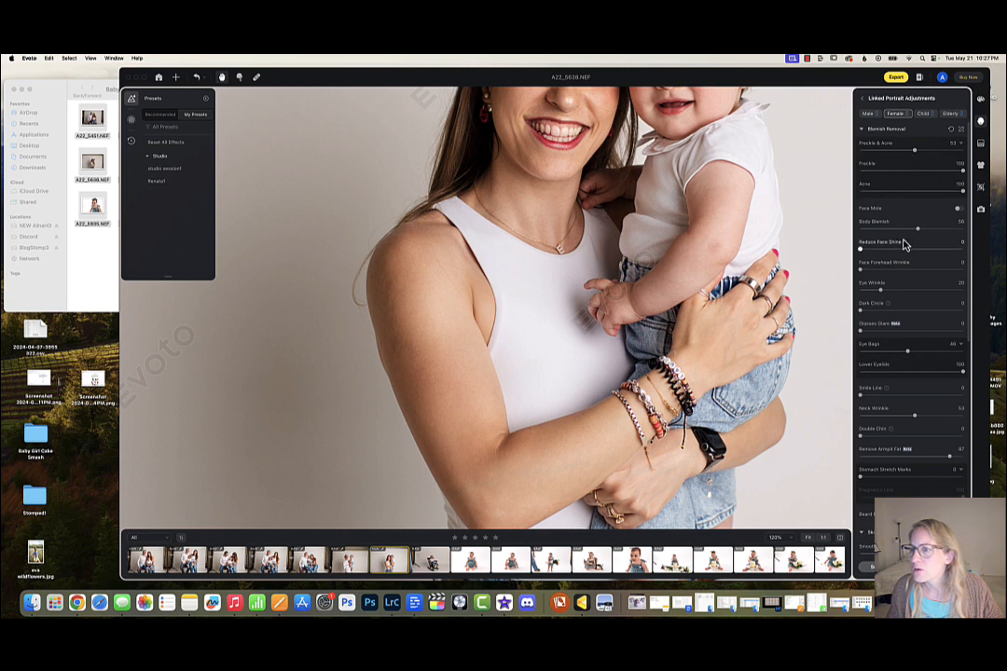
{"action": "left_click_drag", "start_coordinate": [919, 236], "coordinate": [931, 236]}
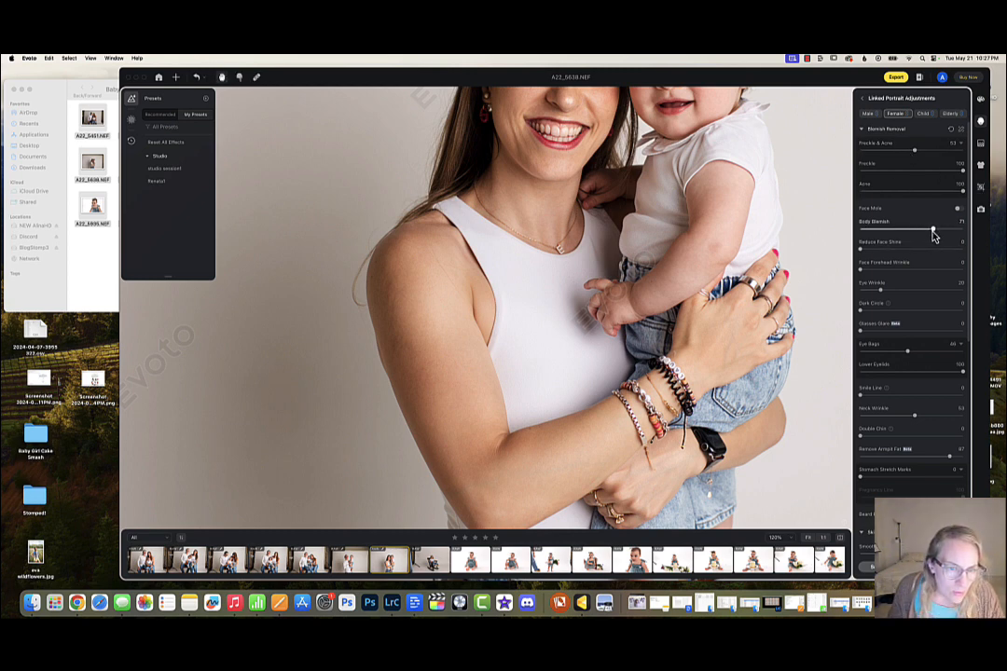
{"action": "scroll", "coordinate": [536, 363], "scroll_direction": "down", "scroll_amount": 4}
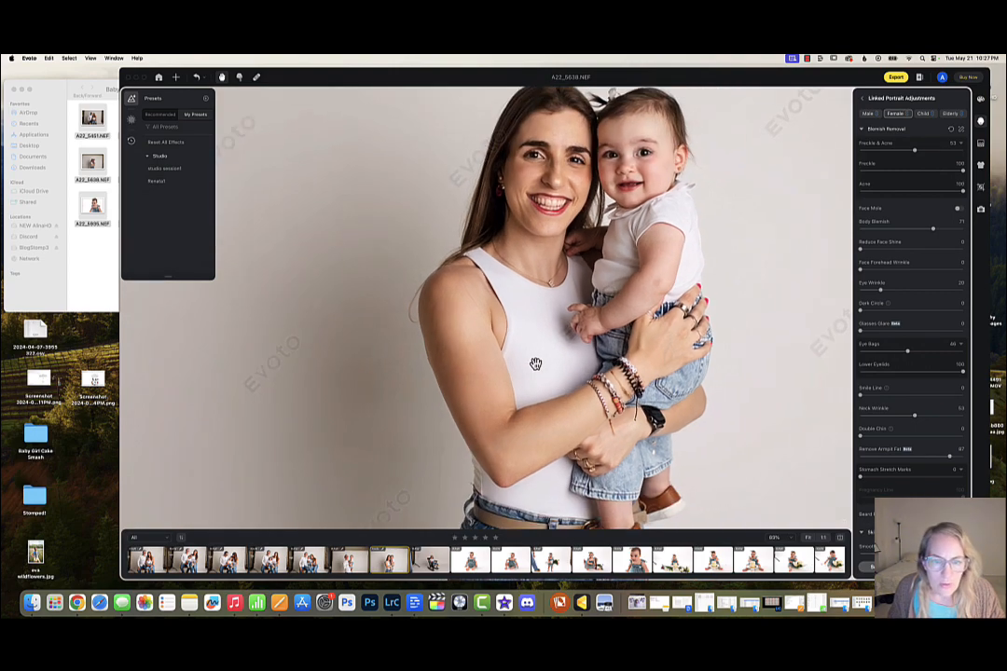
- Examine the mother's and baby's faces, skin and arms at several magnifications in the mother-and-baby photo
{"action": "scroll", "coordinate": [536, 364], "scroll_direction": "down", "scroll_amount": 3}
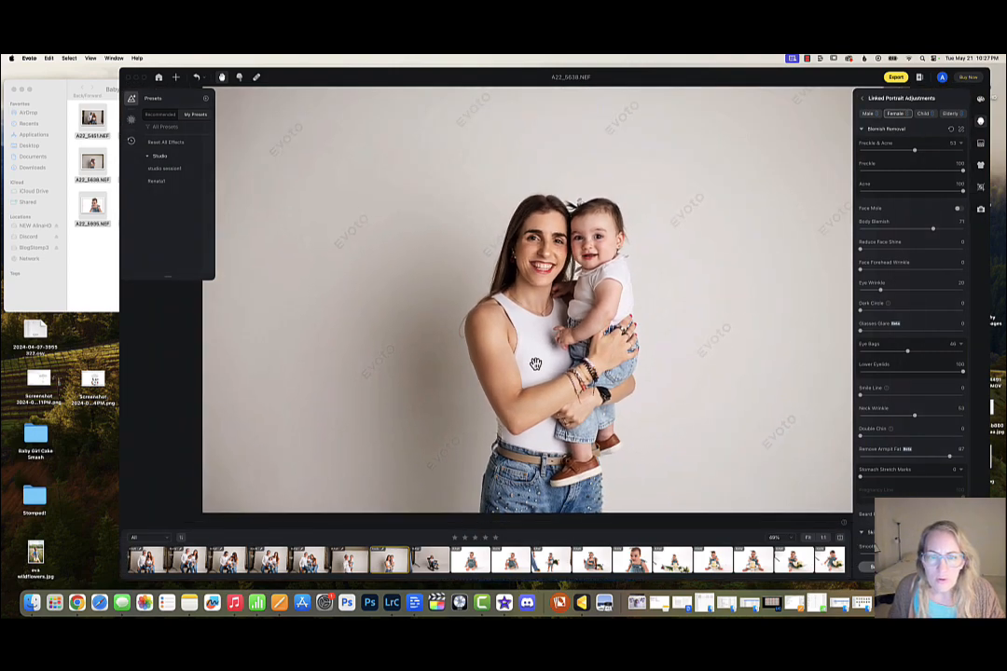
{"action": "scroll", "coordinate": [536, 364], "scroll_direction": "up", "scroll_amount": 4}
{"action": "scroll", "coordinate": [456, 205], "scroll_direction": "down", "scroll_amount": 2}
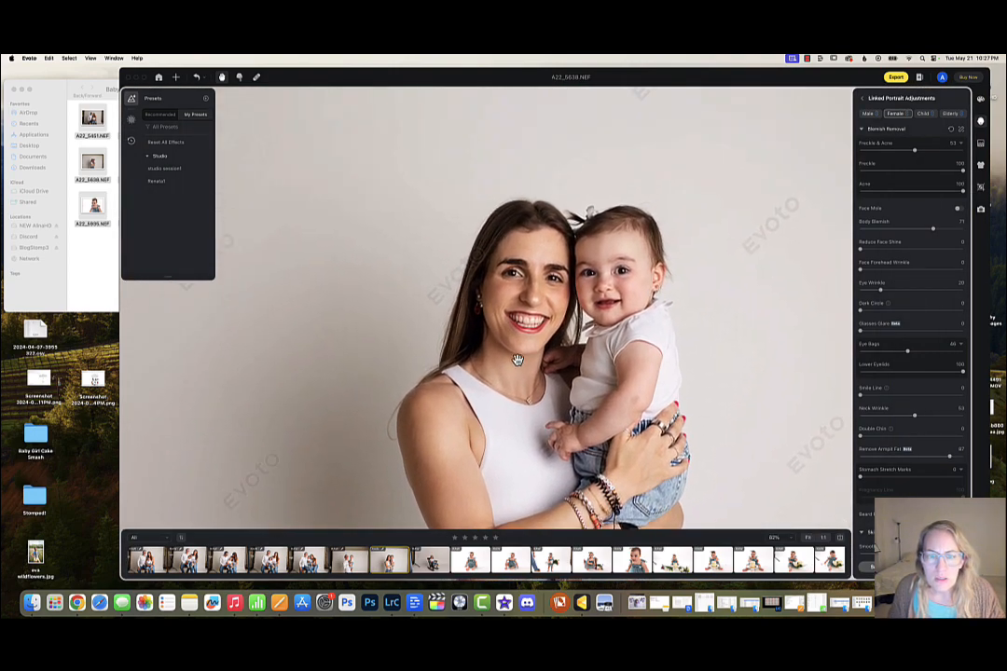
{"action": "scroll", "coordinate": [517, 361], "scroll_direction": "down", "scroll_amount": 2}
{"action": "scroll", "coordinate": [517, 361], "scroll_direction": "up", "scroll_amount": 6}
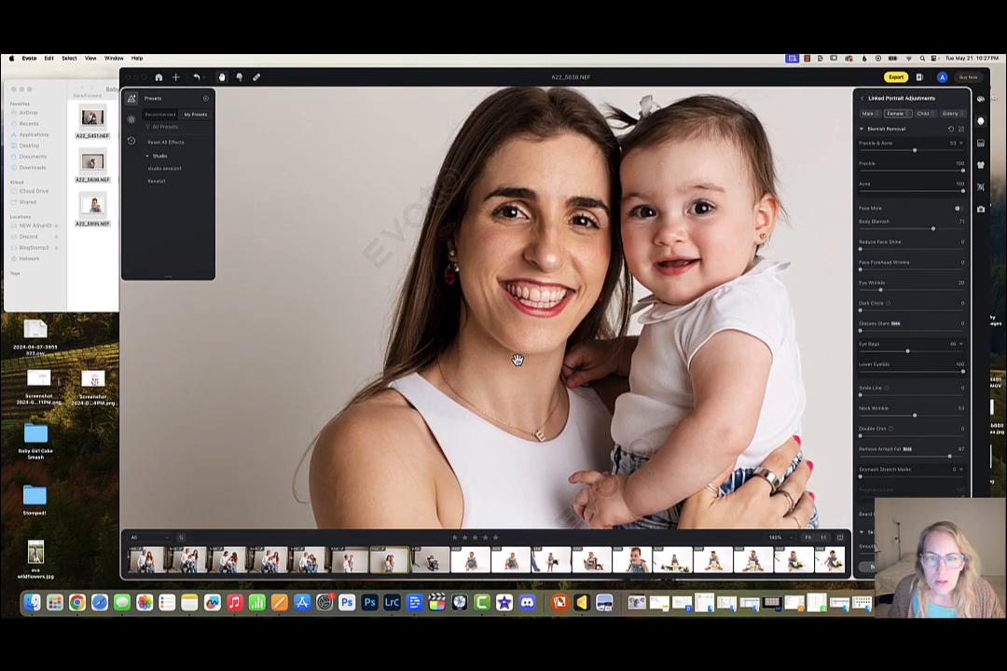
{"action": "scroll", "coordinate": [517, 360], "scroll_direction": "down", "scroll_amount": 3}
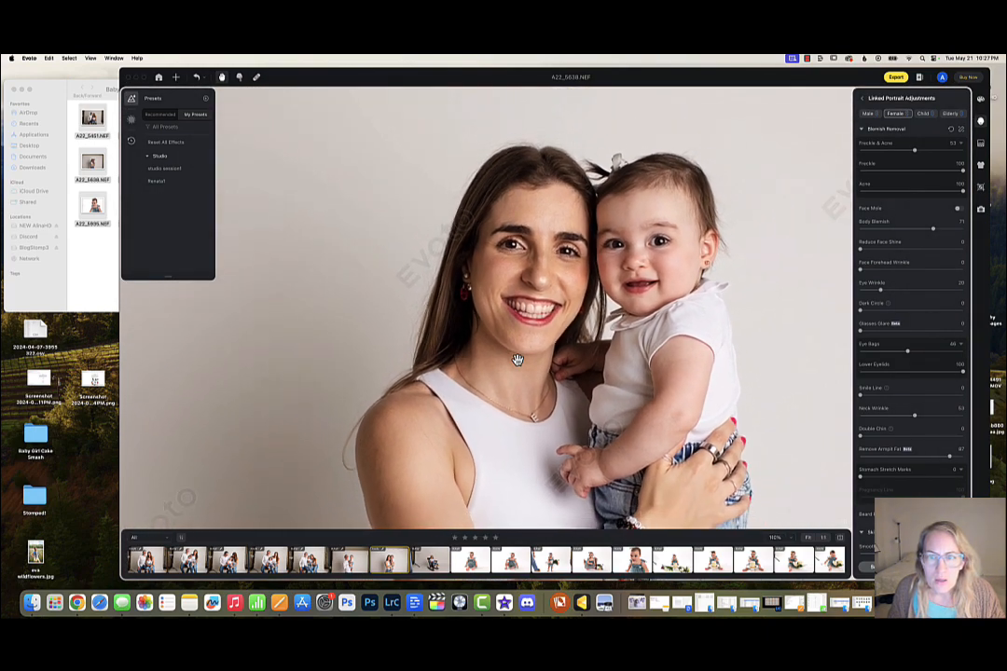
{"action": "scroll", "coordinate": [517, 361], "scroll_direction": "up", "scroll_amount": 4}
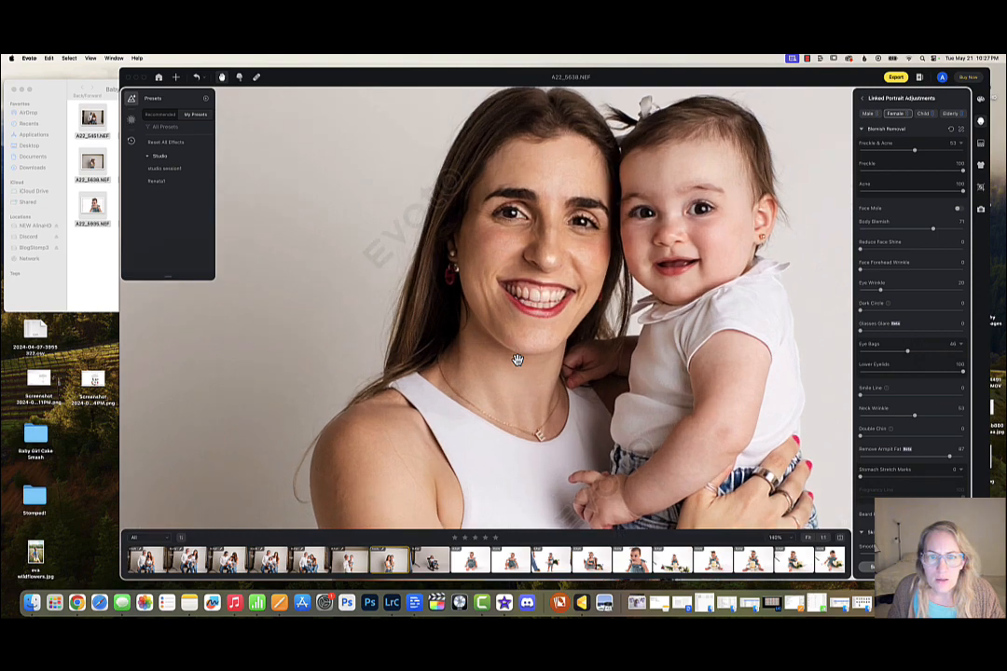
{"action": "scroll", "coordinate": [528, 316], "scroll_direction": "down", "scroll_amount": 4}
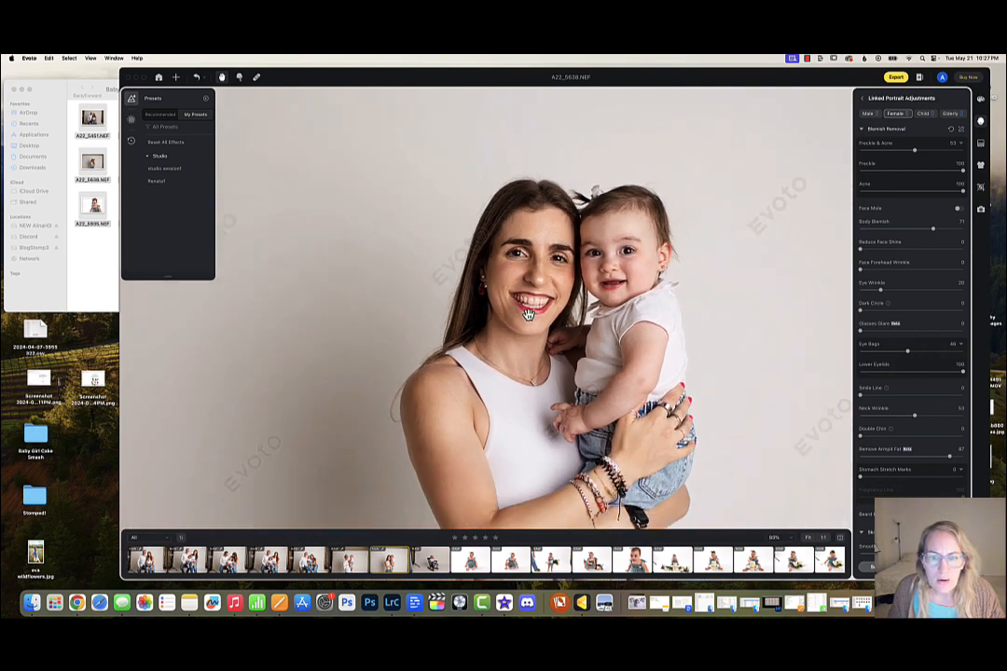
{"action": "scroll", "coordinate": [528, 315], "scroll_direction": "down", "scroll_amount": 2}
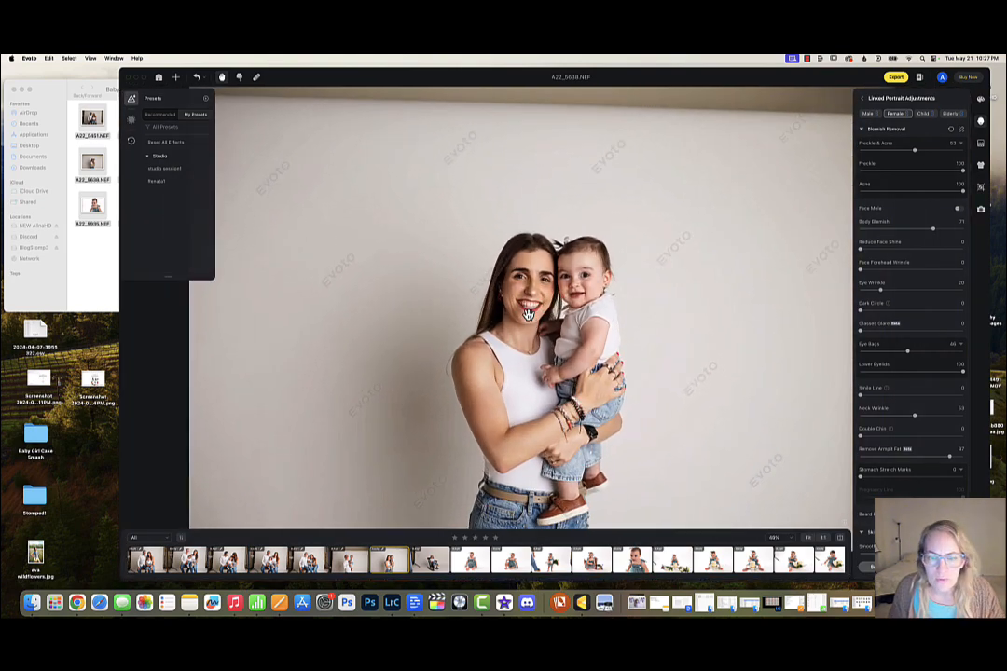
{"action": "scroll", "coordinate": [528, 315], "scroll_direction": "down", "scroll_amount": 1}
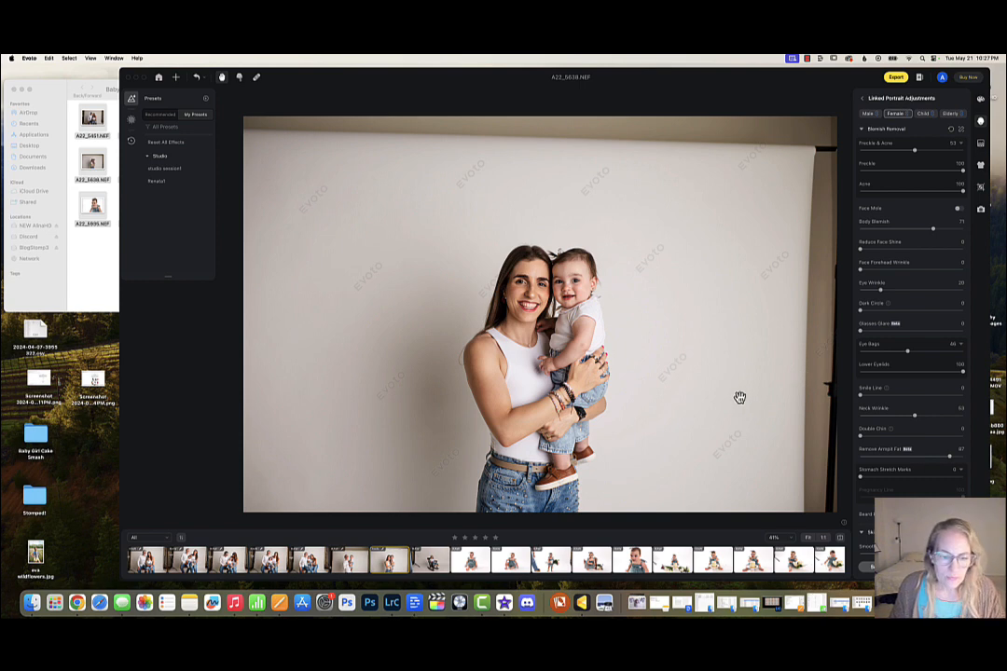
- Apply the "studio session1" preset to the rocking-chair photo, A22_5685.NEF, and set its Exposure to 0.25
{"action": "left_click", "coordinate": [431, 561]}
{"action": "left_click", "coordinate": [432, 562]}
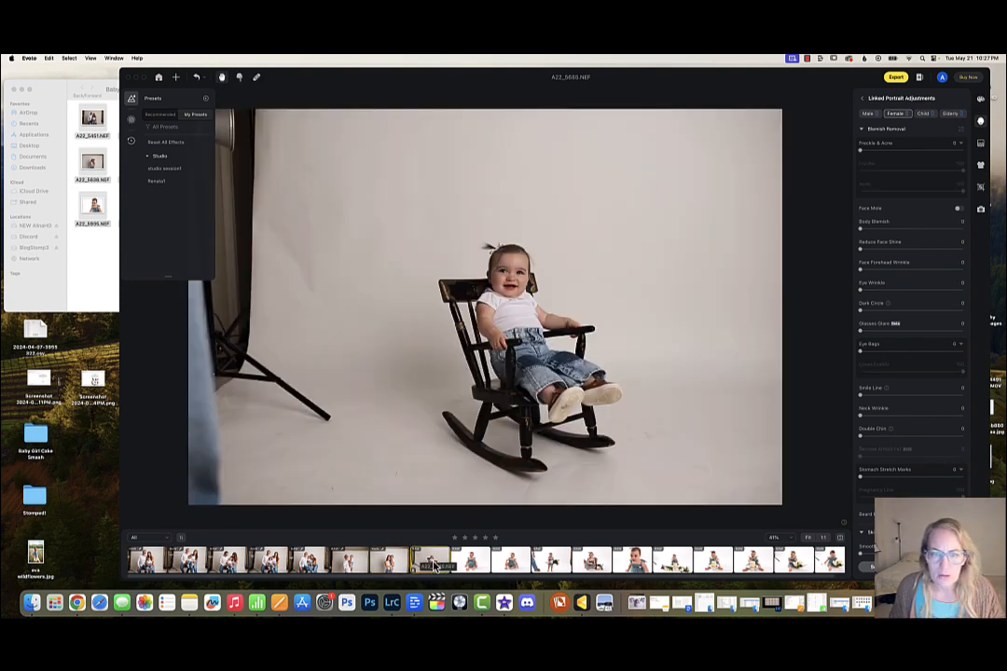
{"action": "left_click", "coordinate": [173, 174]}
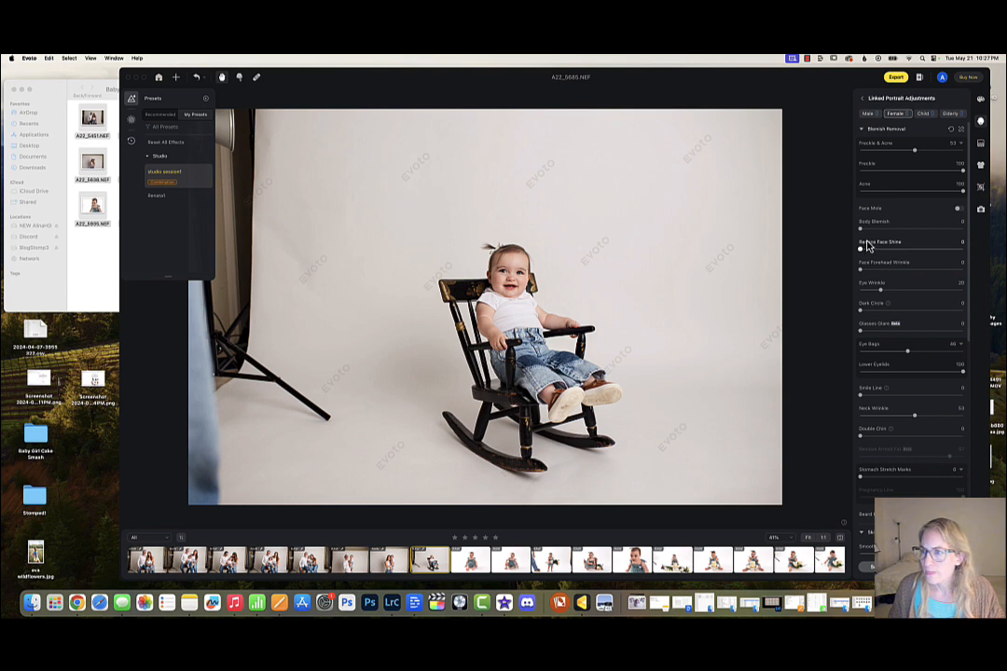
{"action": "left_click", "coordinate": [980, 100]}
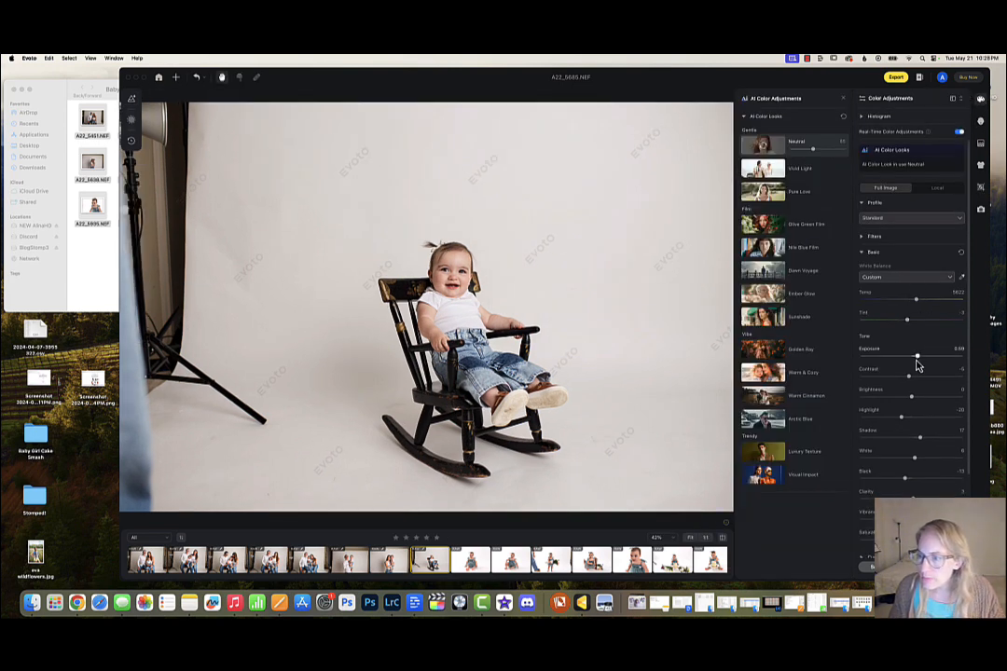
{"action": "left_click_drag", "start_coordinate": [916, 360], "coordinate": [912, 360]}
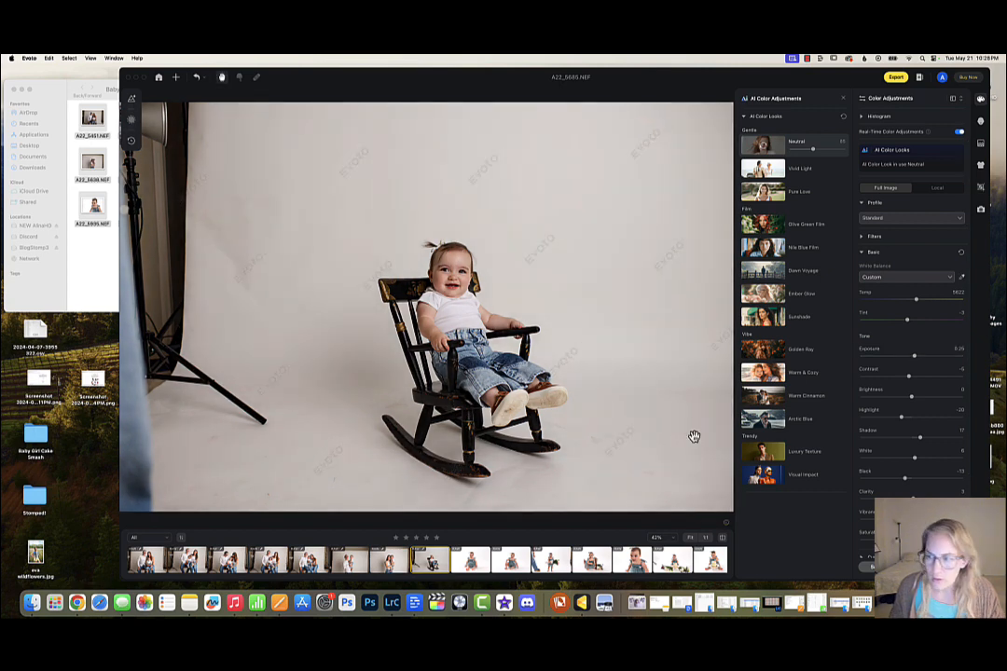
- Show the clothing touch-up settings and examine the baby's outfit and the backdrop up close in the rocking-chair photo
{"action": "left_click", "coordinate": [980, 164]}
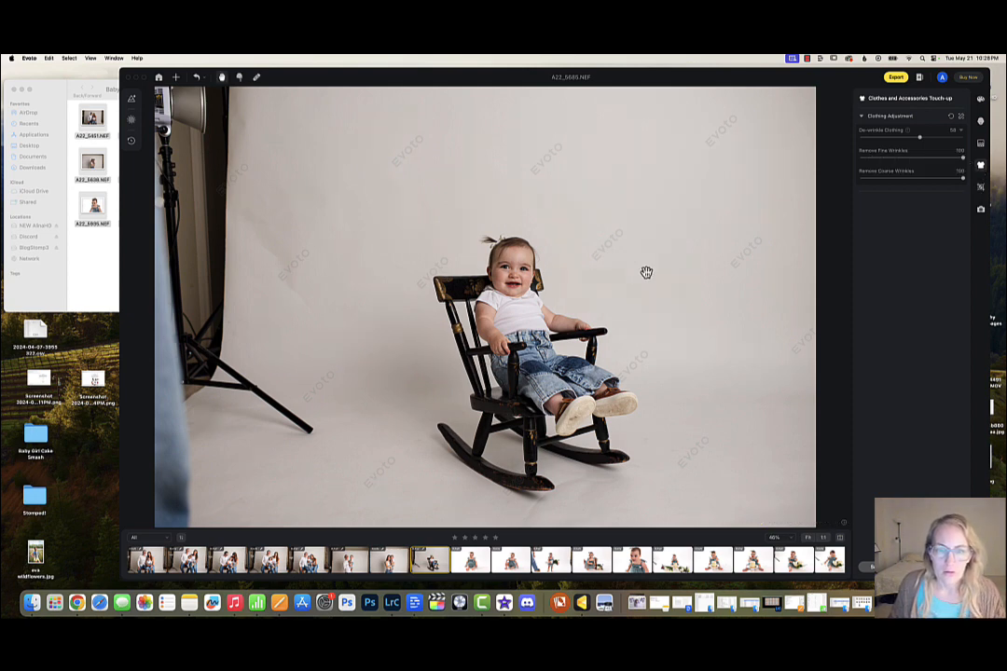
{"action": "scroll", "coordinate": [639, 300], "scroll_direction": "down", "scroll_amount": 3}
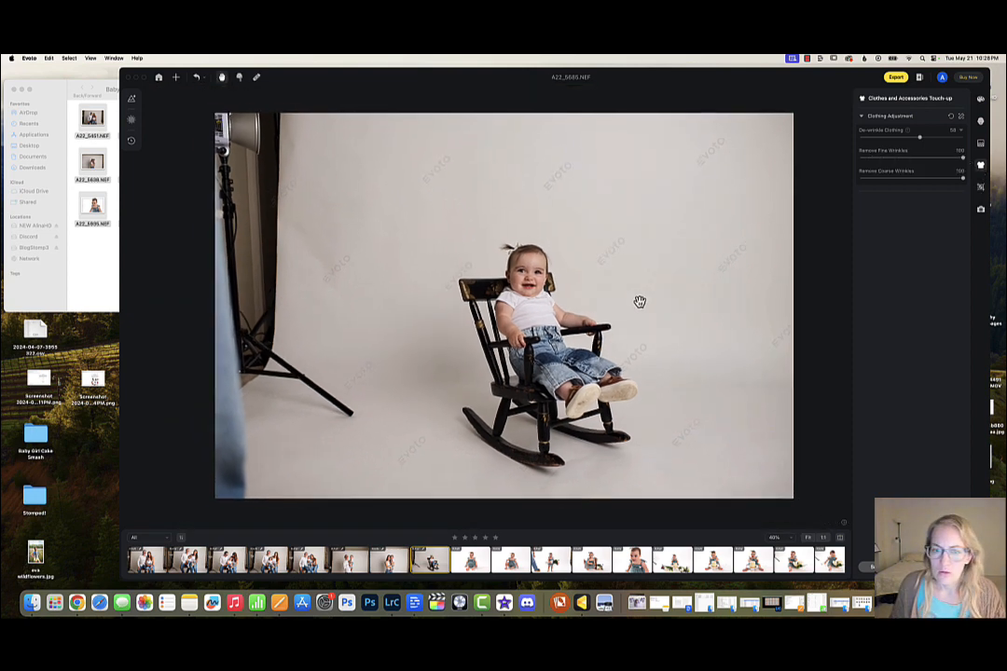
{"action": "scroll", "coordinate": [640, 302], "scroll_direction": "up", "scroll_amount": 2}
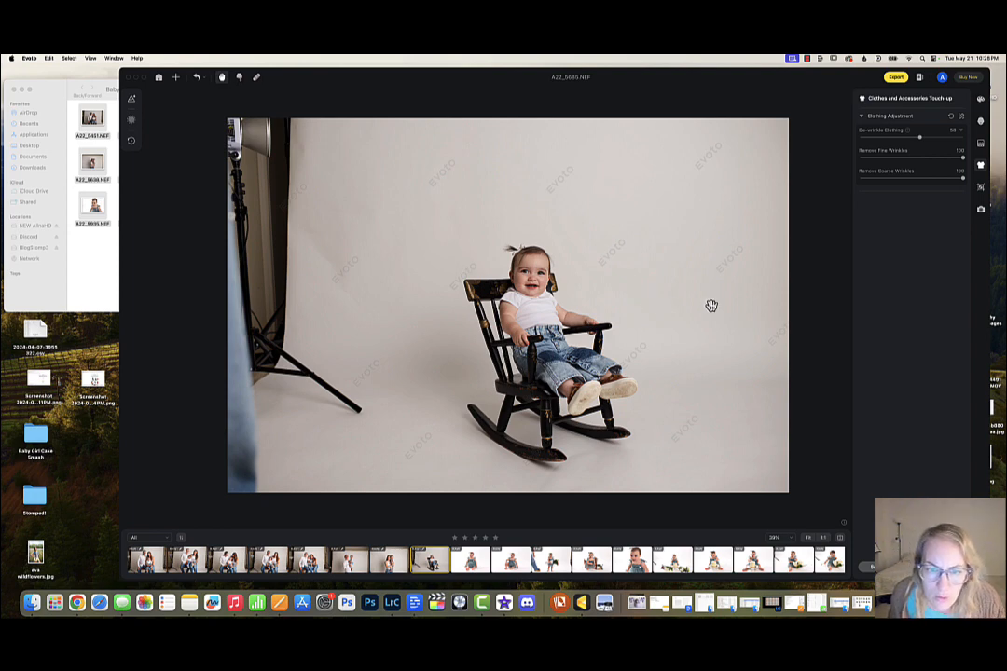
{"action": "scroll", "coordinate": [688, 322], "scroll_direction": "up", "scroll_amount": 5}
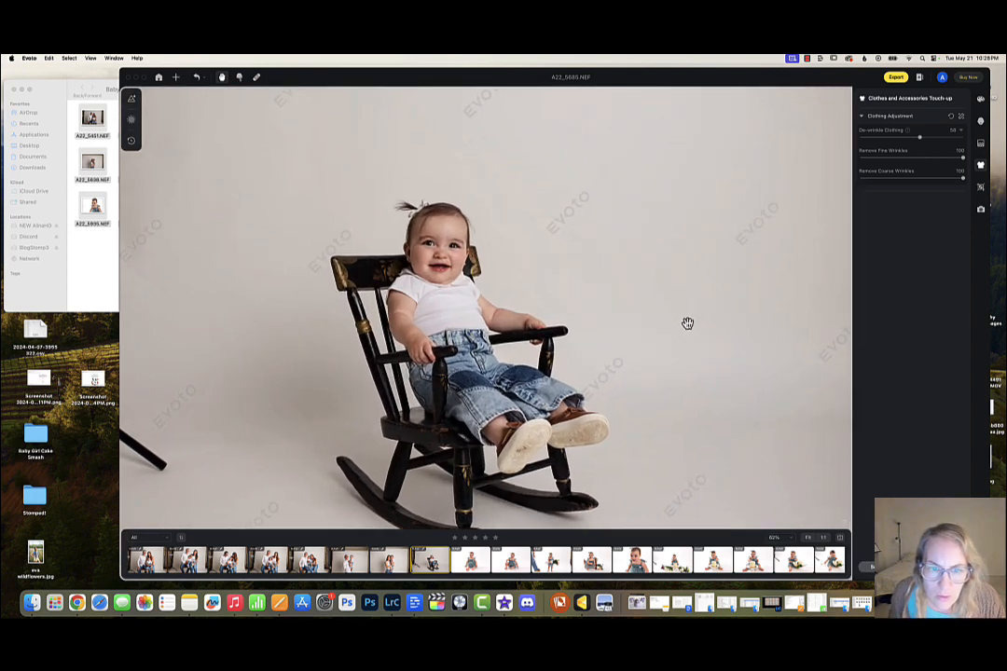
{"action": "scroll", "coordinate": [688, 324], "scroll_direction": "up", "scroll_amount": 2}
{"action": "left_click_drag", "start_coordinate": [467, 310], "coordinate": [529, 398]}
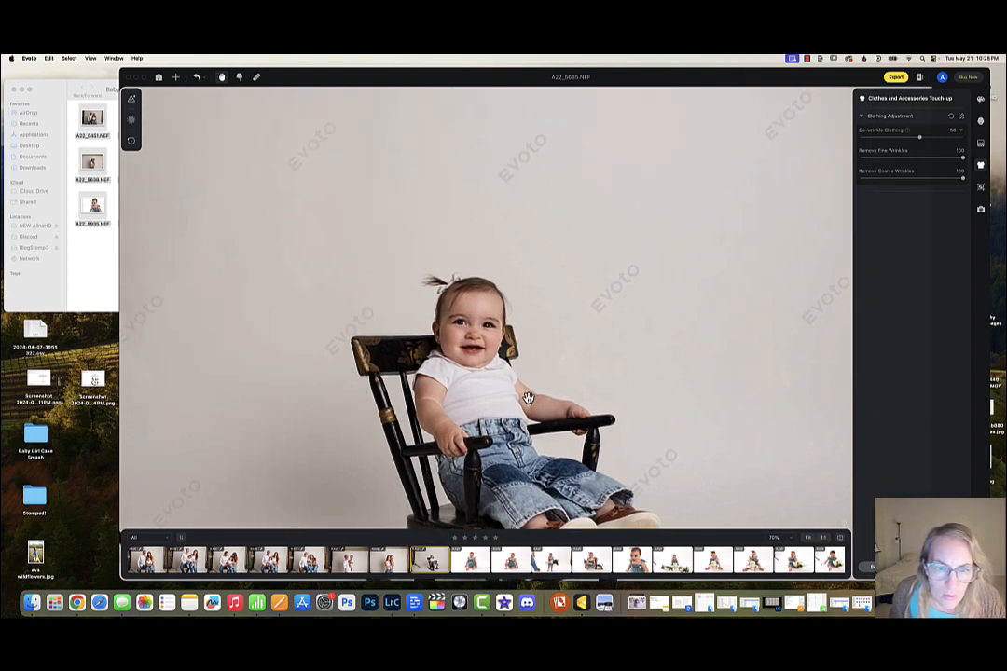
{"action": "scroll", "coordinate": [528, 398], "scroll_direction": "up", "scroll_amount": 4}
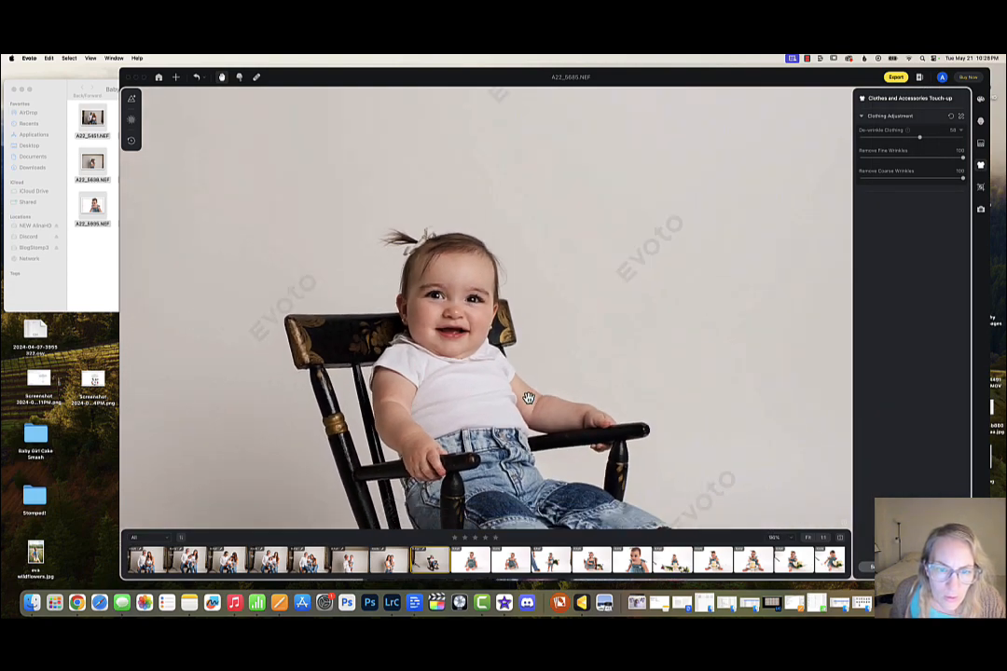
{"action": "scroll", "coordinate": [528, 398], "scroll_direction": "down", "scroll_amount": 6}
{"action": "scroll", "coordinate": [504, 331], "scroll_direction": "up", "scroll_amount": 2}
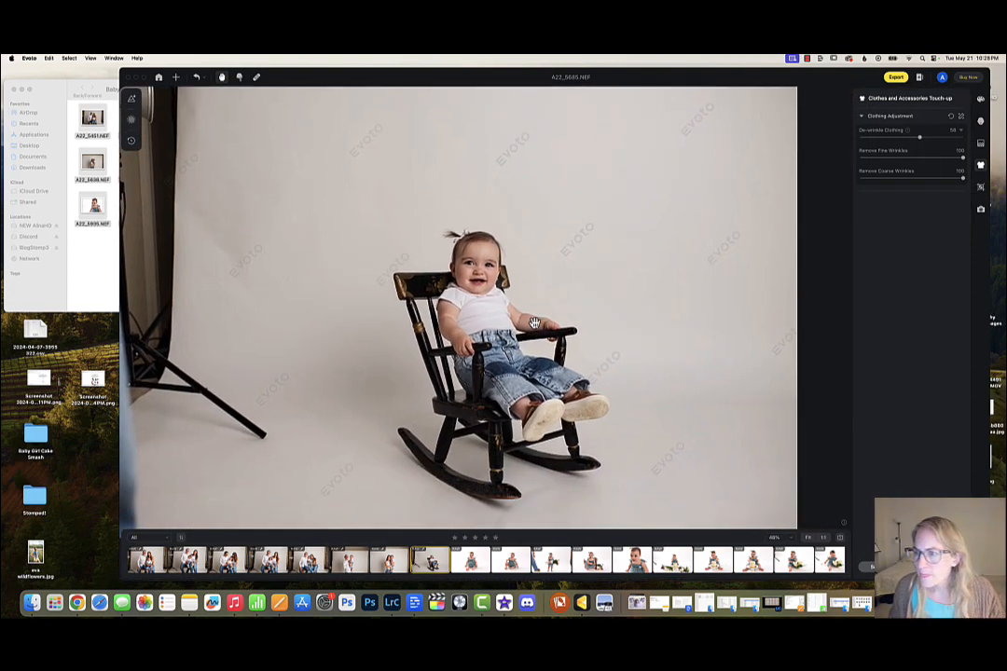
- Set the female eye Brightness to 29 for both eyes in the rocking-chair photo
{"action": "left_click", "coordinate": [980, 122]}
{"action": "scroll", "coordinate": [895, 354], "scroll_direction": "down", "scroll_amount": 5}
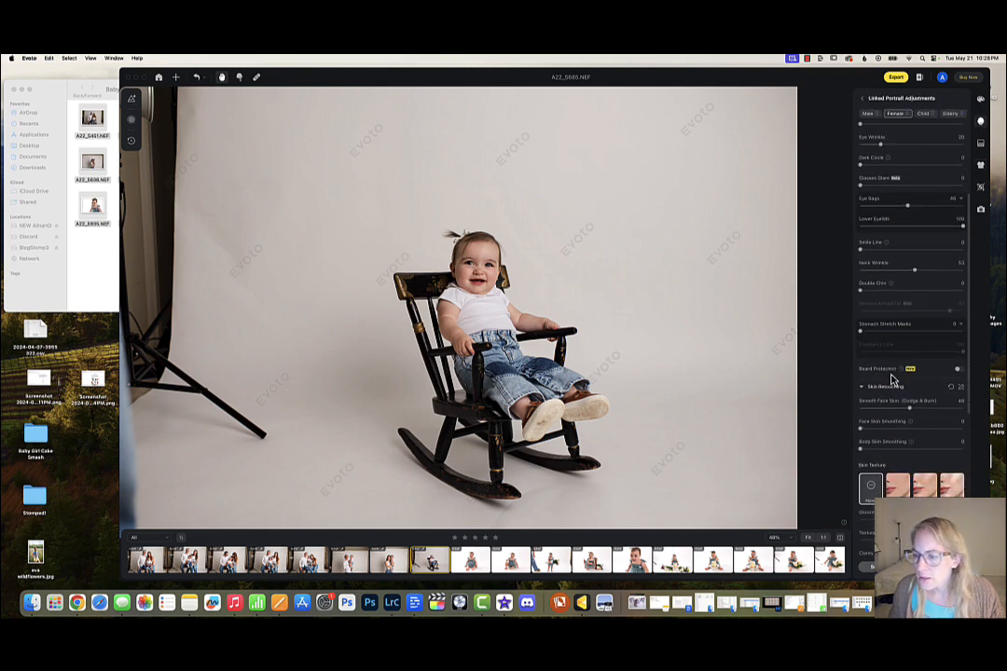
{"action": "scroll", "coordinate": [892, 380], "scroll_direction": "down", "scroll_amount": 3}
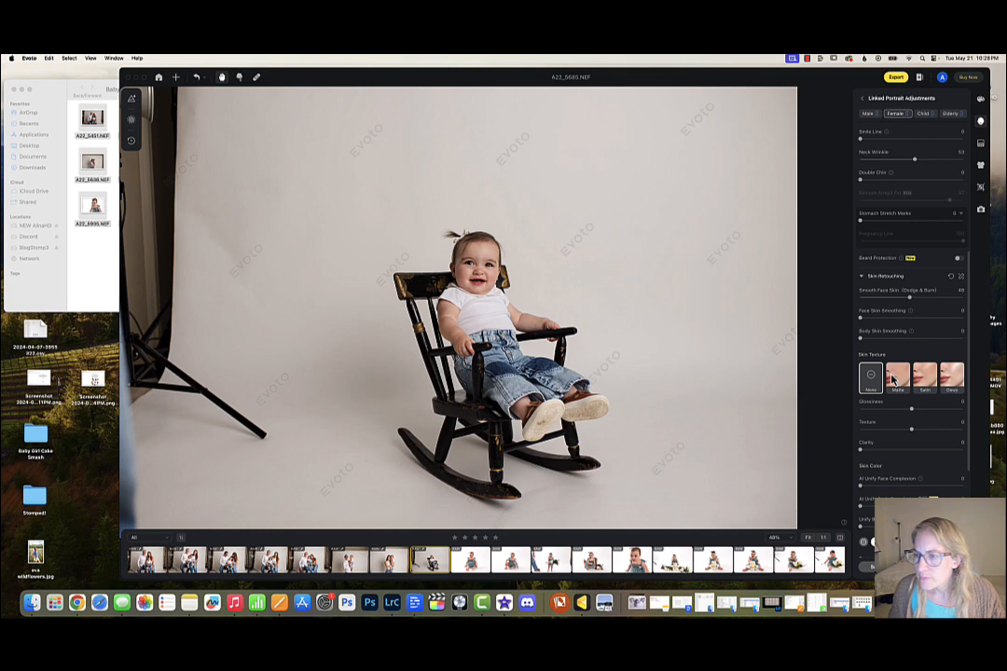
{"action": "scroll", "coordinate": [892, 379], "scroll_direction": "up", "scroll_amount": 2}
{"action": "scroll", "coordinate": [892, 379], "scroll_direction": "down", "scroll_amount": 1}
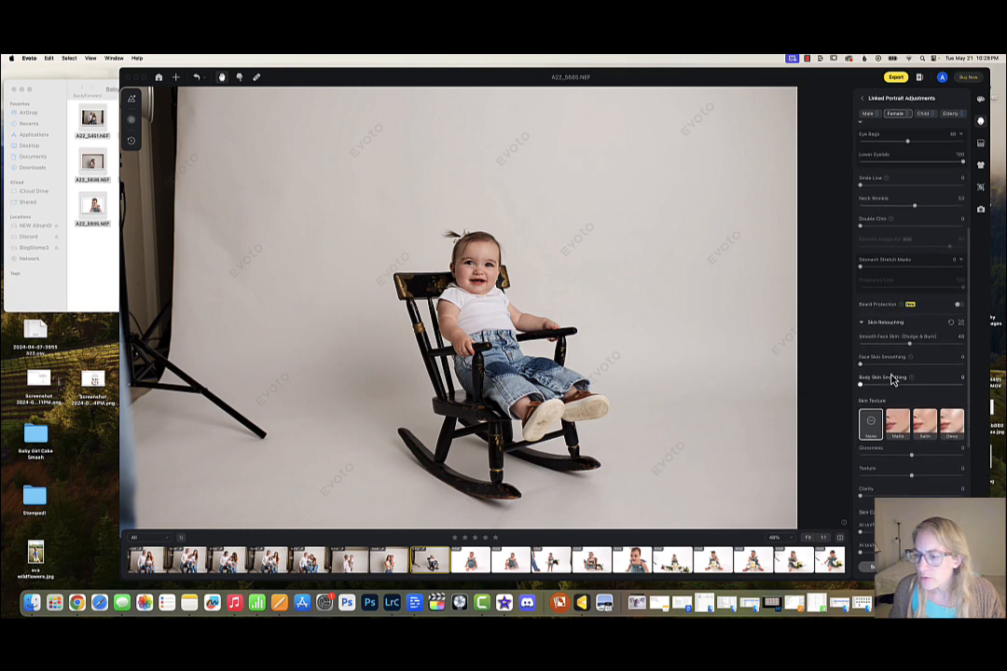
{"action": "scroll", "coordinate": [892, 380], "scroll_direction": "up", "scroll_amount": 2}
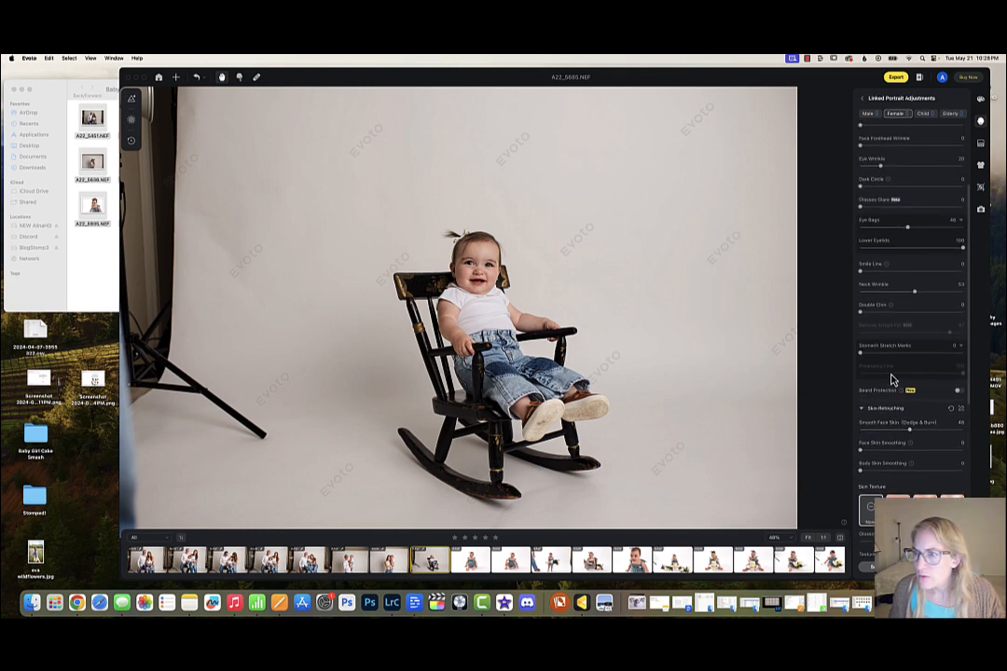
{"action": "scroll", "coordinate": [893, 380], "scroll_direction": "up", "scroll_amount": 3}
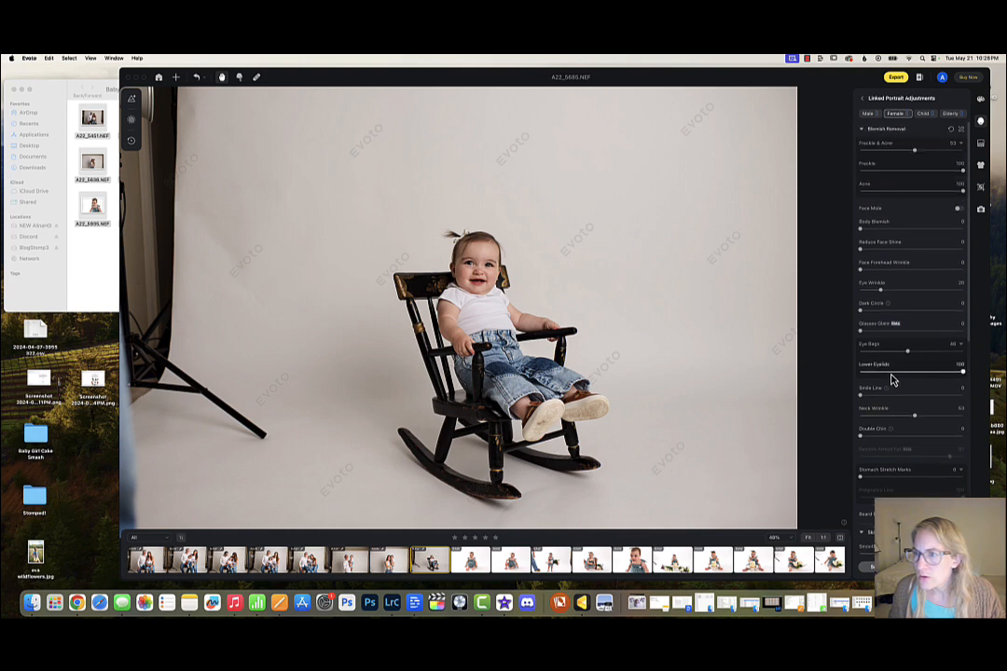
{"action": "left_click", "coordinate": [862, 131]}
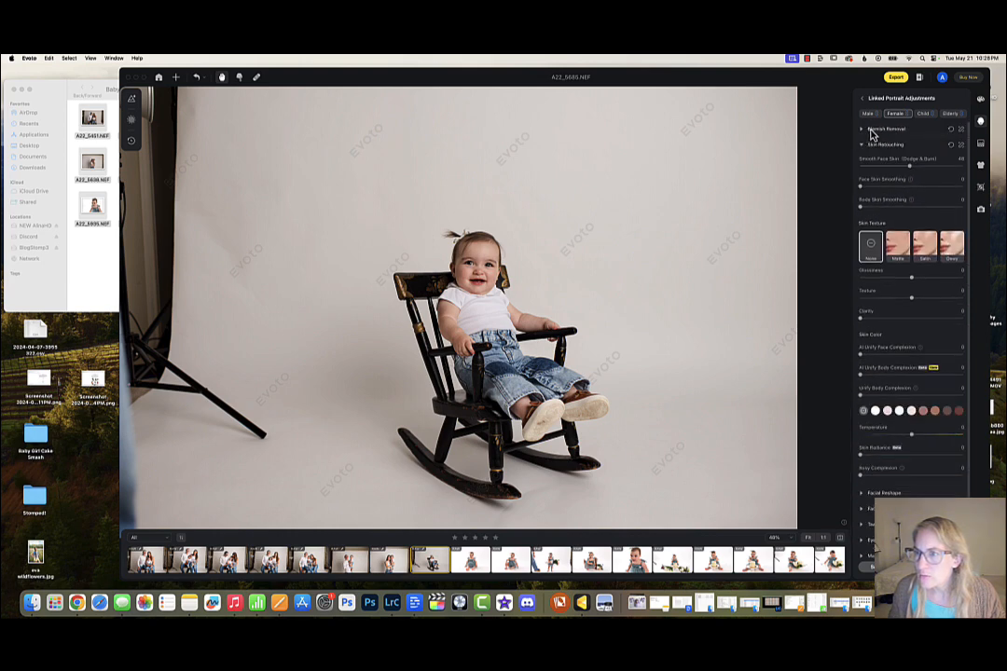
{"action": "left_click", "coordinate": [864, 147]}
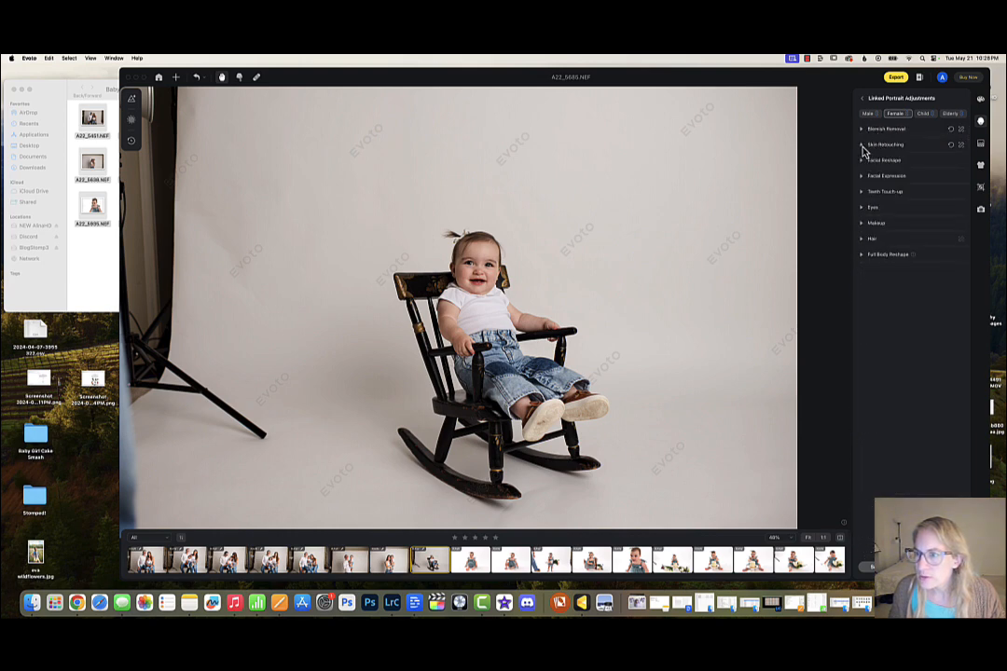
{"action": "left_click", "coordinate": [862, 207]}
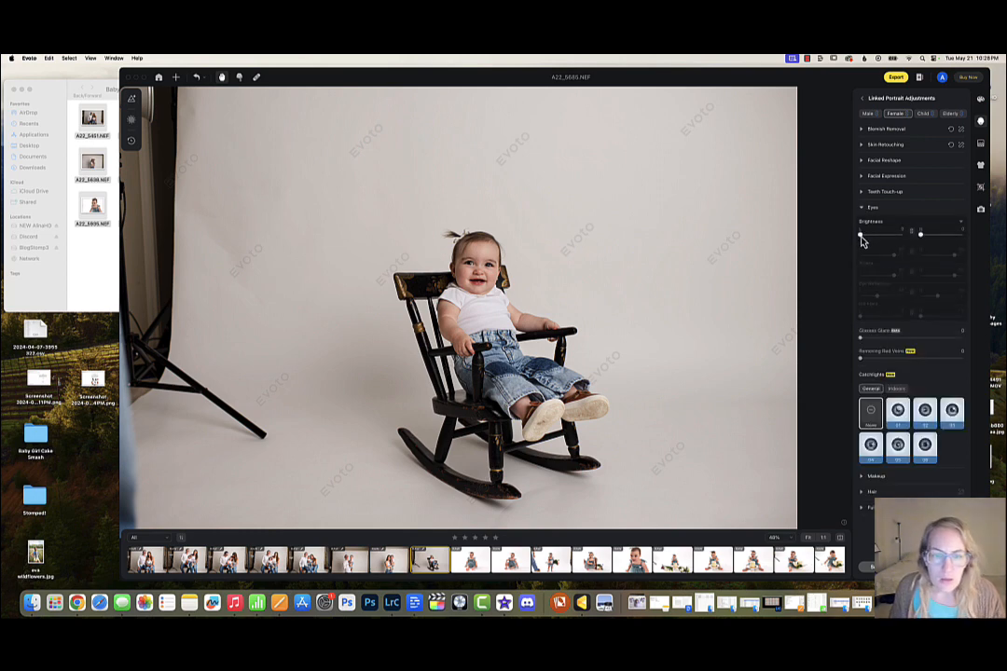
{"action": "left_click_drag", "start_coordinate": [860, 238], "coordinate": [872, 241]}
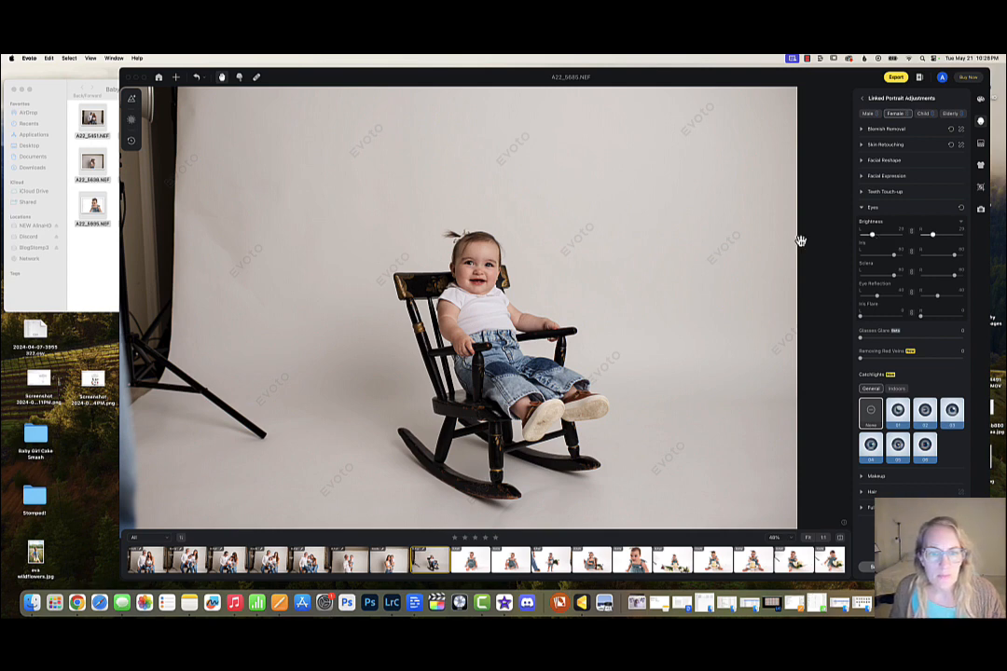
- Inspect the baby's eyes up close in the rocking-chair photo and compare it with the first family photo, A22_5451.NEF
{"action": "scroll", "coordinate": [538, 298], "scroll_direction": "up", "scroll_amount": 5}
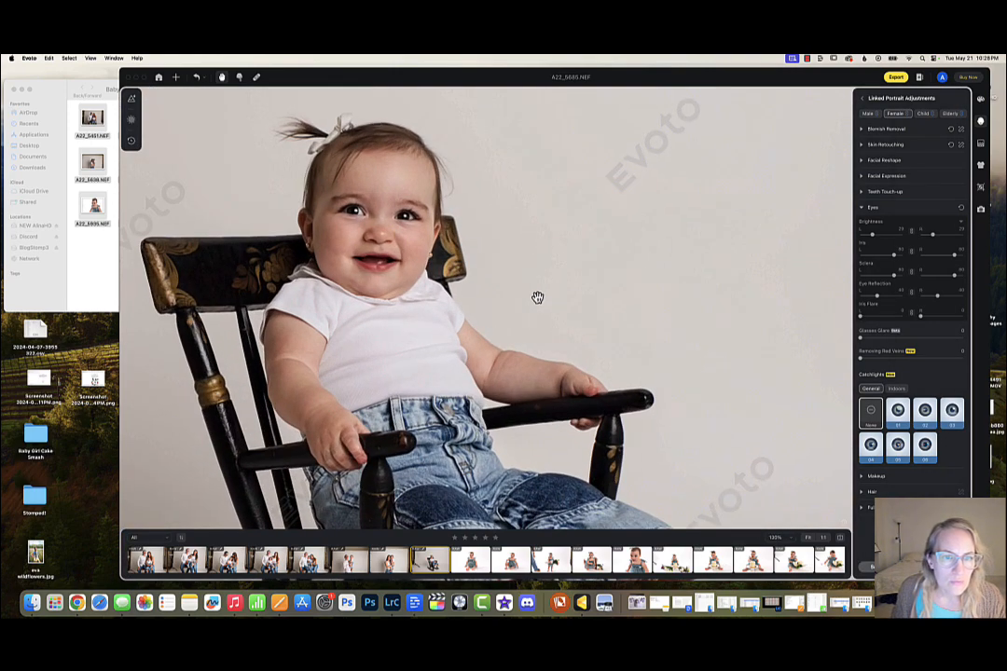
{"action": "scroll", "coordinate": [538, 298], "scroll_direction": "down", "scroll_amount": 6}
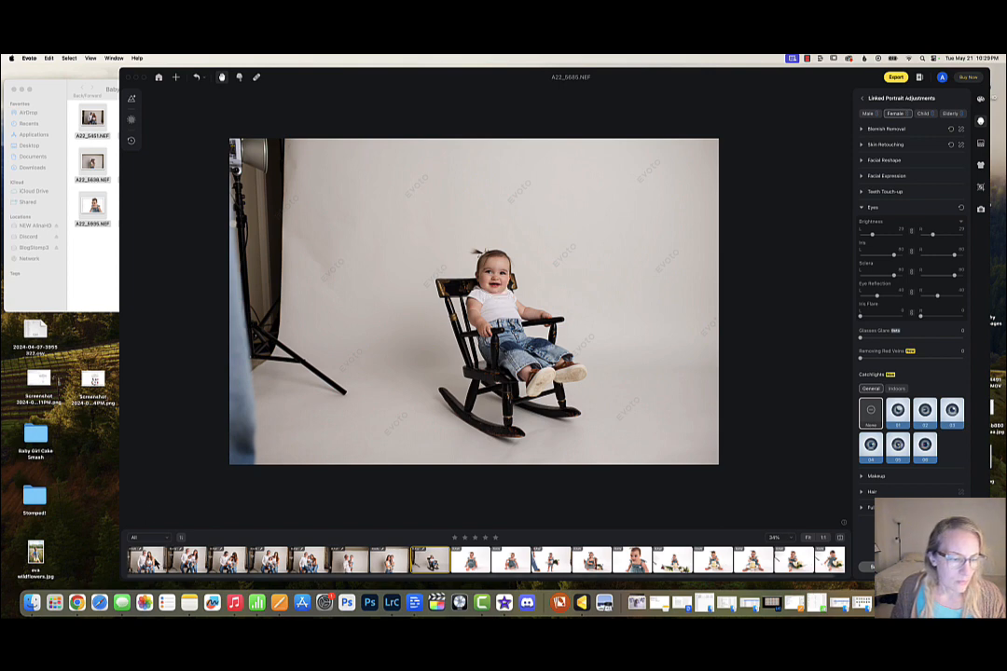
{"action": "left_click", "coordinate": [151, 561]}
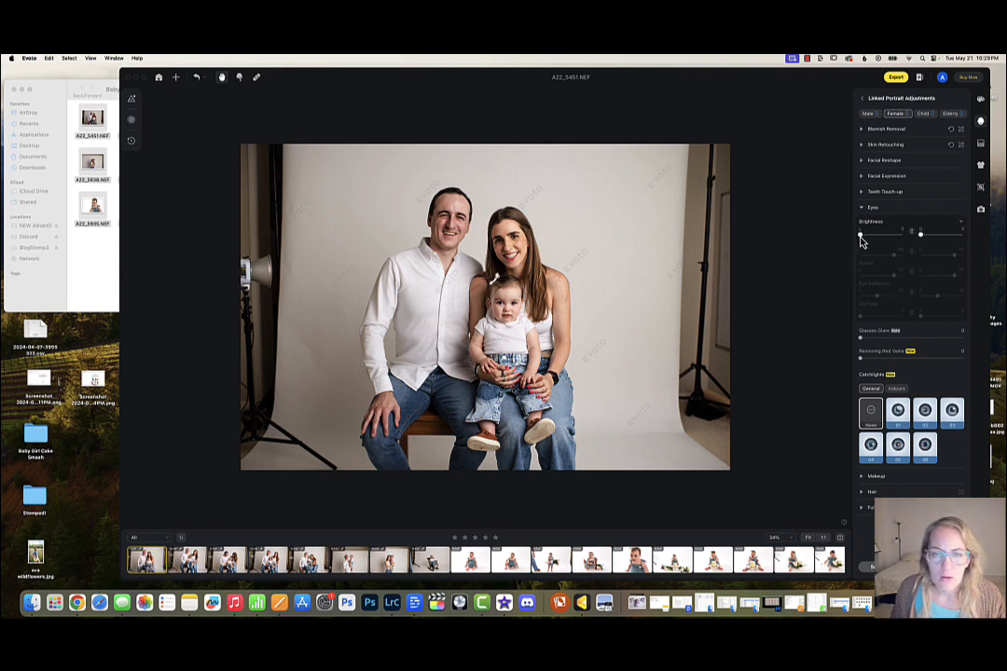
{"action": "left_click", "coordinate": [433, 563]}
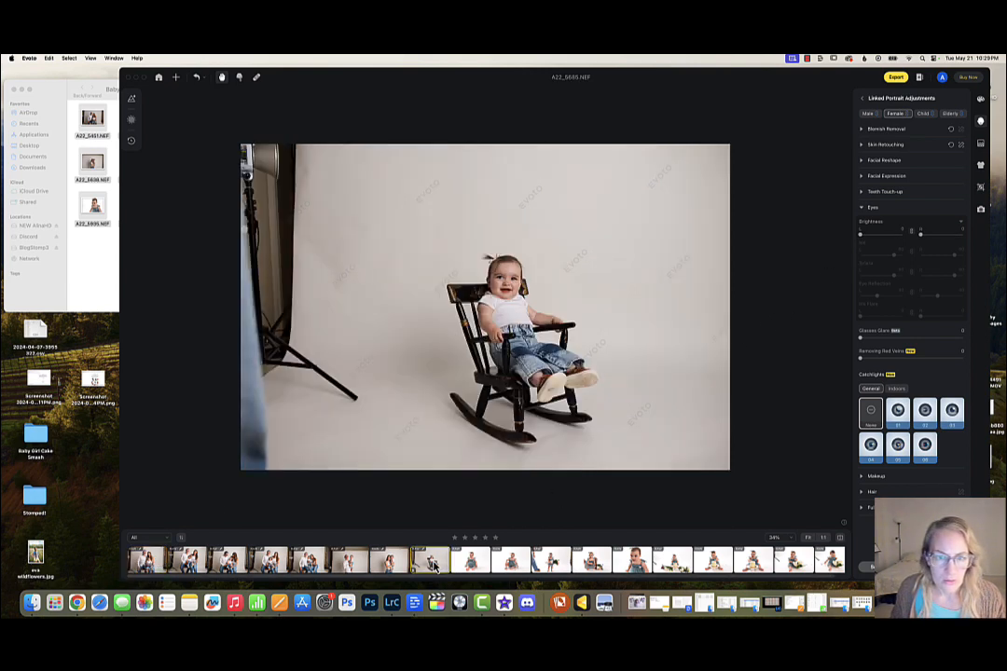
{"action": "scroll", "coordinate": [603, 338], "scroll_direction": "up", "scroll_amount": 5}
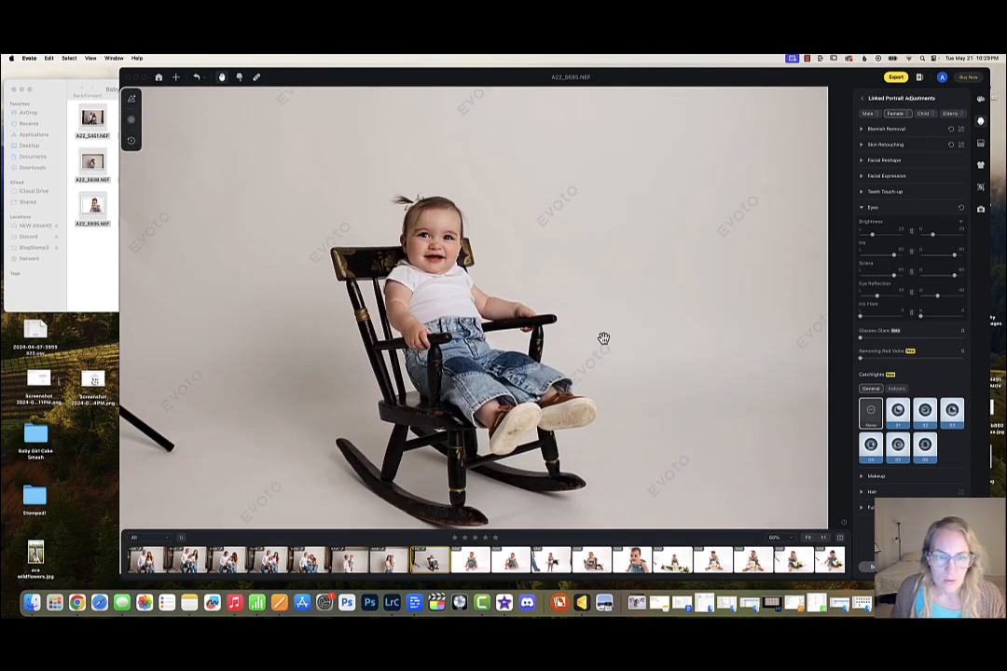
- Set the female eye Brightness to 21 for both eyes in the mother-and-baby photo, A22_5638.NEF
{"action": "left_click", "coordinate": [395, 558]}
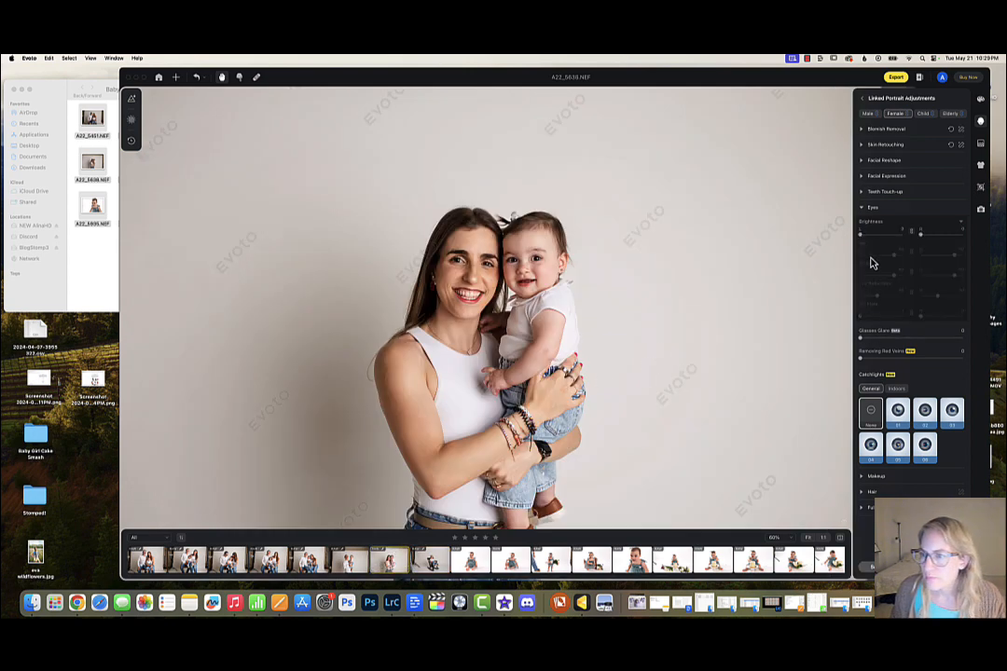
{"action": "left_click_drag", "start_coordinate": [863, 240], "coordinate": [872, 240]}
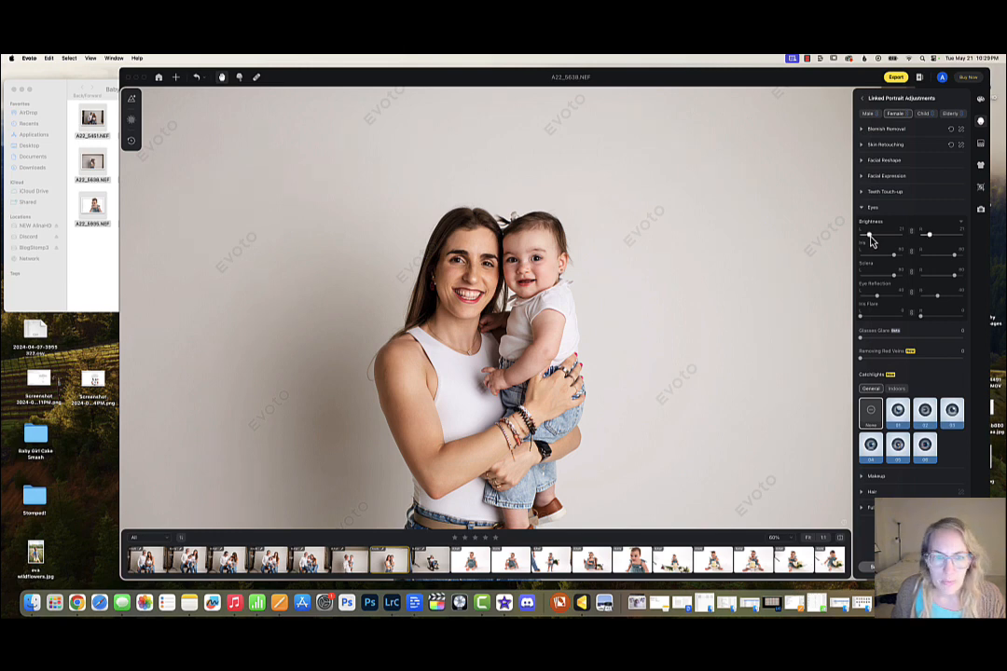
- Set the female eye Brightness to 20 for both eyes in the father-and-baby photo, A22_5608.NEF, and view the family photo A22_5601.NEF
{"action": "left_click", "coordinate": [353, 569]}
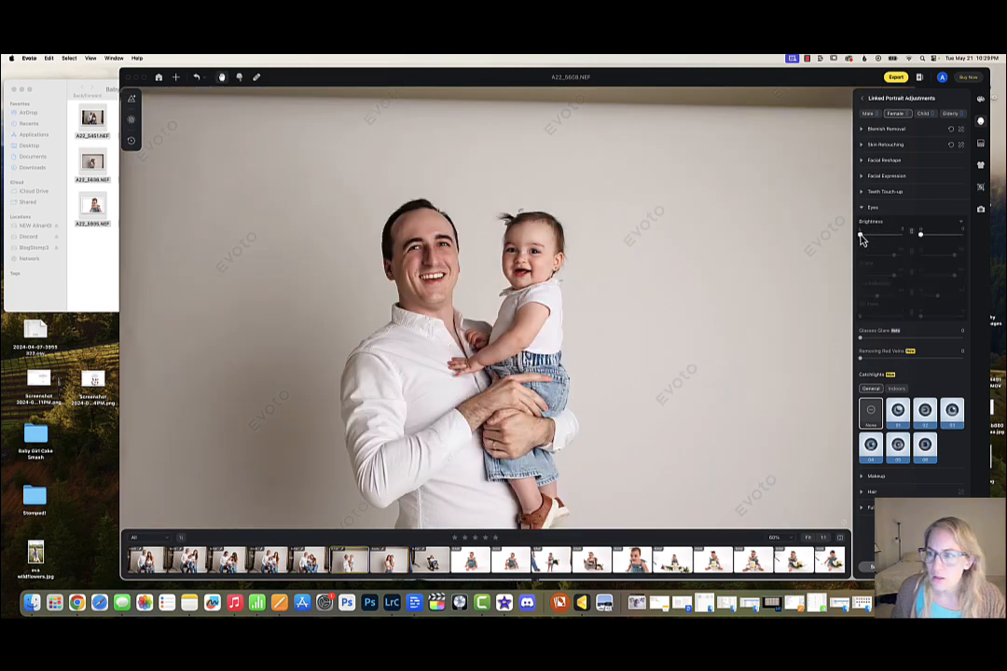
{"action": "left_click_drag", "start_coordinate": [862, 241], "coordinate": [871, 236]}
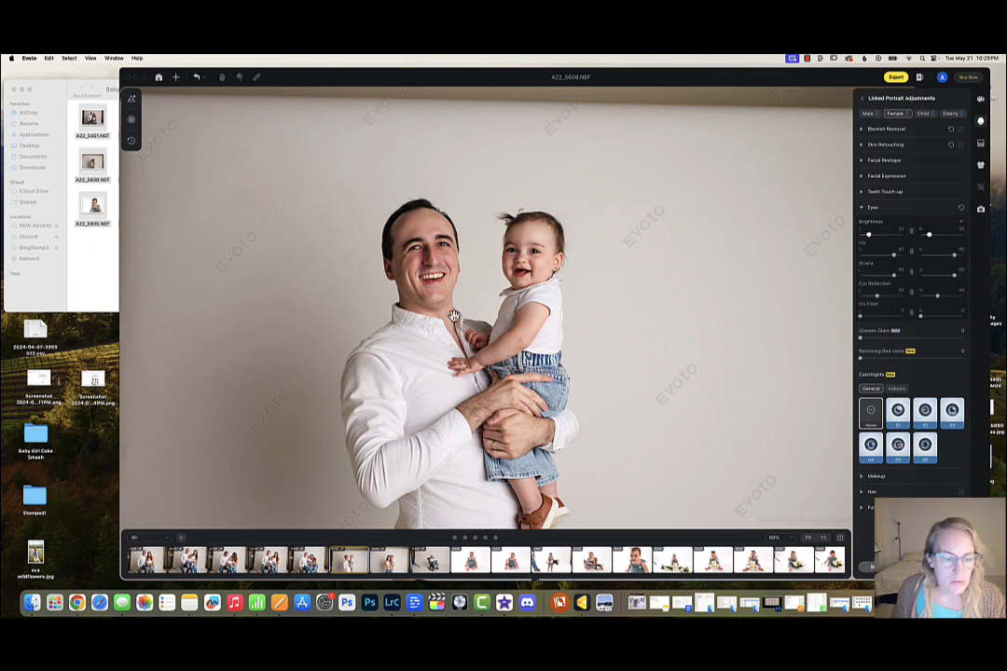
{"action": "left_click", "coordinate": [307, 562]}
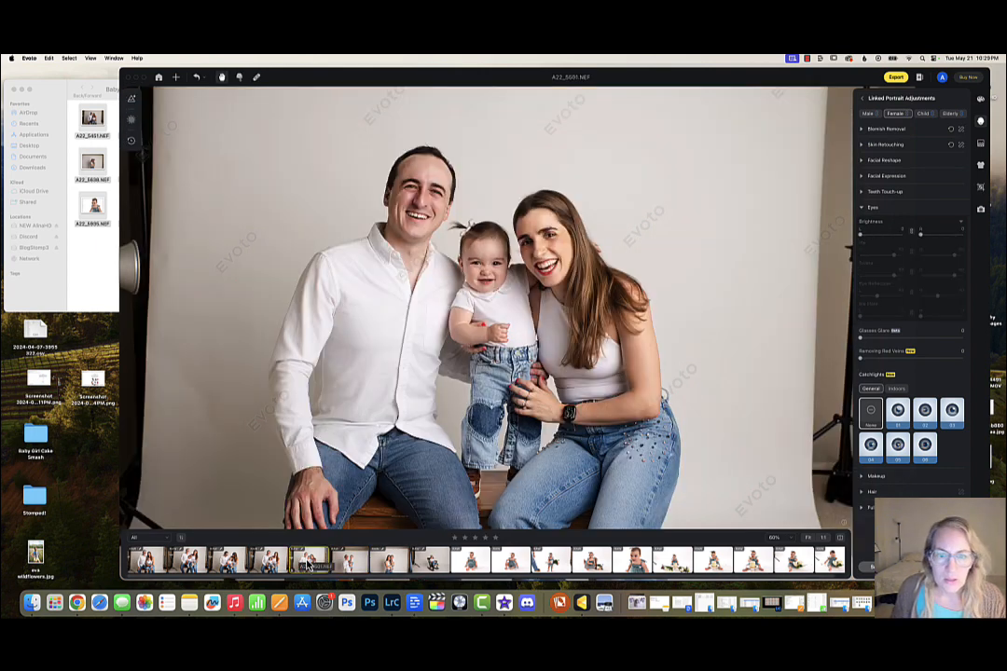
- Apply the studio session1 preset to the seated baby photo on the white backdrop, A22_5708.NEF
{"action": "left_click", "coordinate": [440, 570]}
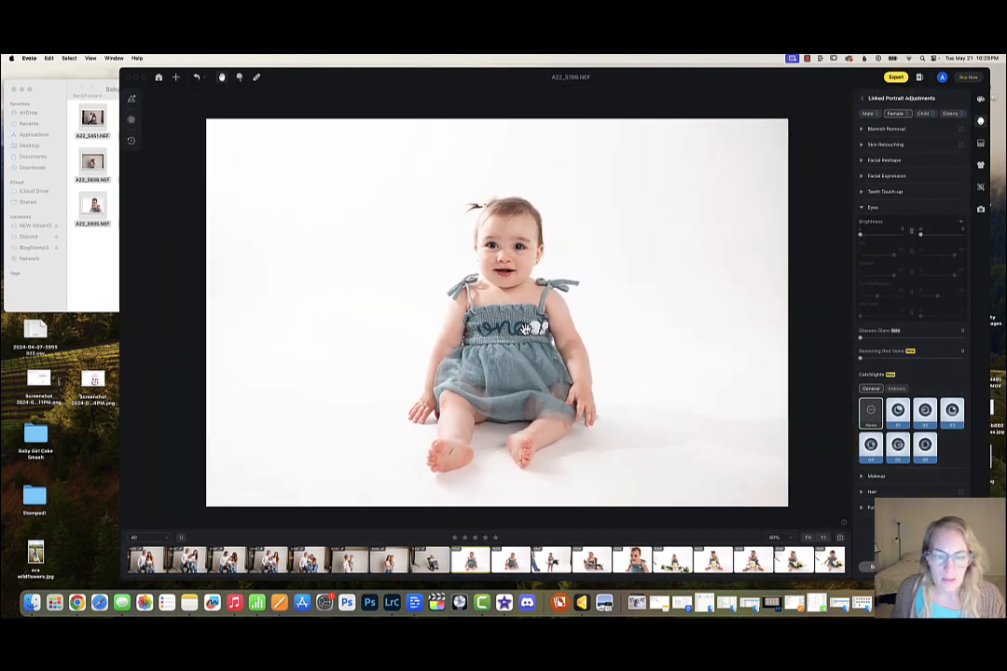
{"action": "scroll", "coordinate": [526, 329], "scroll_direction": "down", "scroll_amount": 2}
{"action": "scroll", "coordinate": [525, 329], "scroll_direction": "up", "scroll_amount": 5}
{"action": "scroll", "coordinate": [526, 330], "scroll_direction": "down", "scroll_amount": 2}
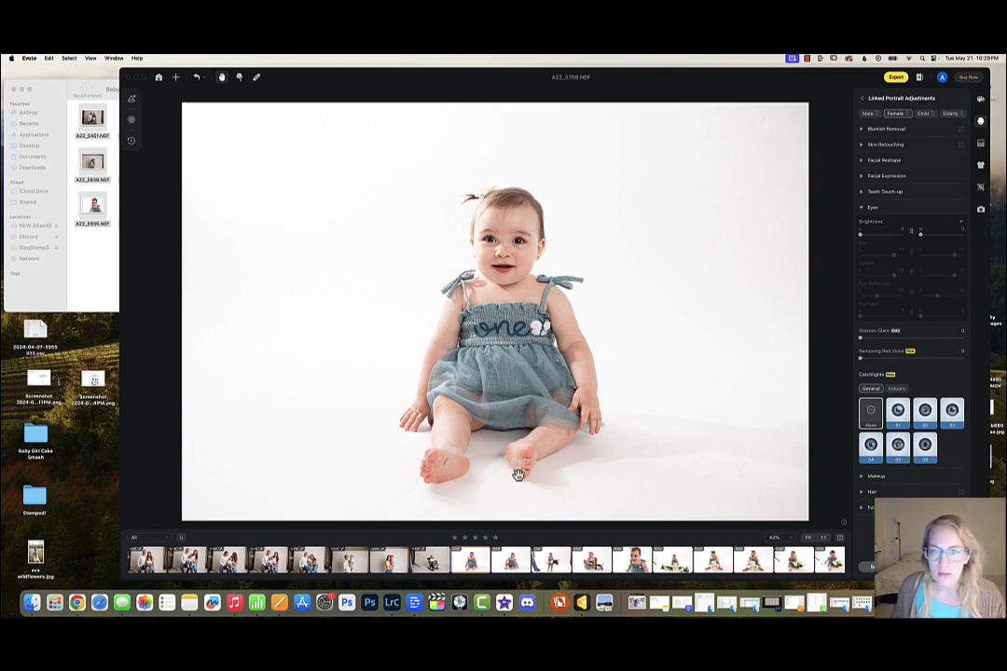
{"action": "left_click", "coordinate": [131, 98]}
{"action": "left_click", "coordinate": [172, 174]}
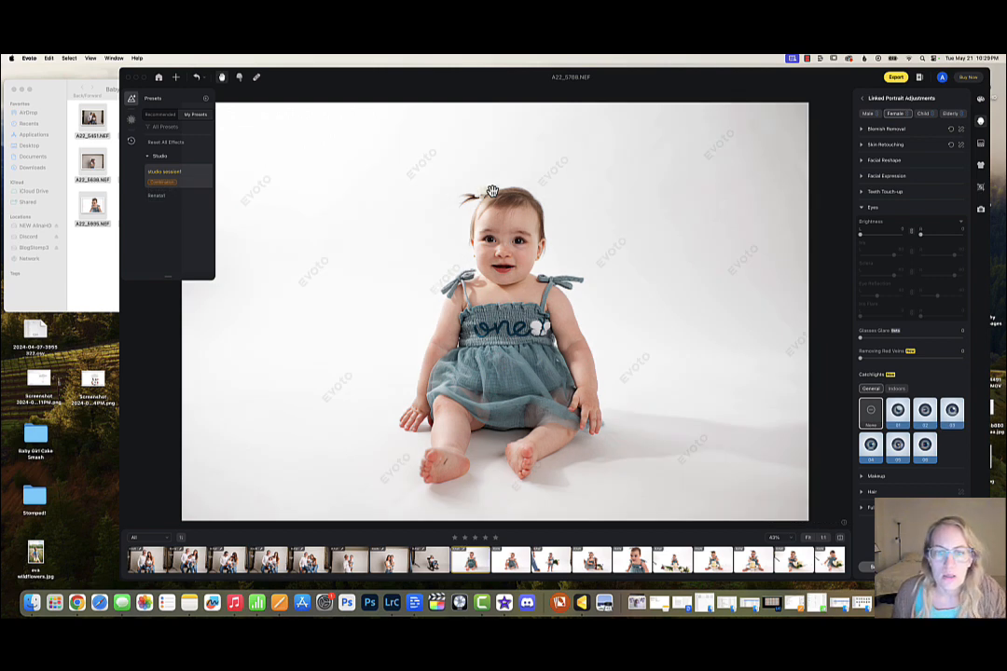
- Set the Neutral AI Color Look strength to 41 in the seated baby photo and collapse its Basic color adjustments
{"action": "left_click", "coordinate": [980, 101]}
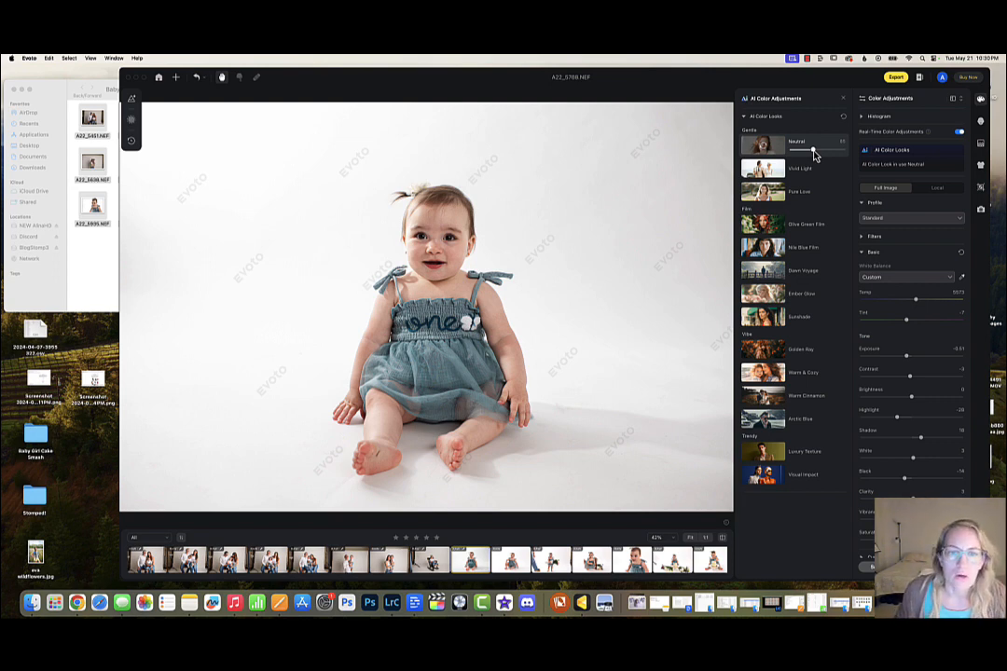
{"action": "left_click_drag", "start_coordinate": [814, 151], "coordinate": [818, 150]}
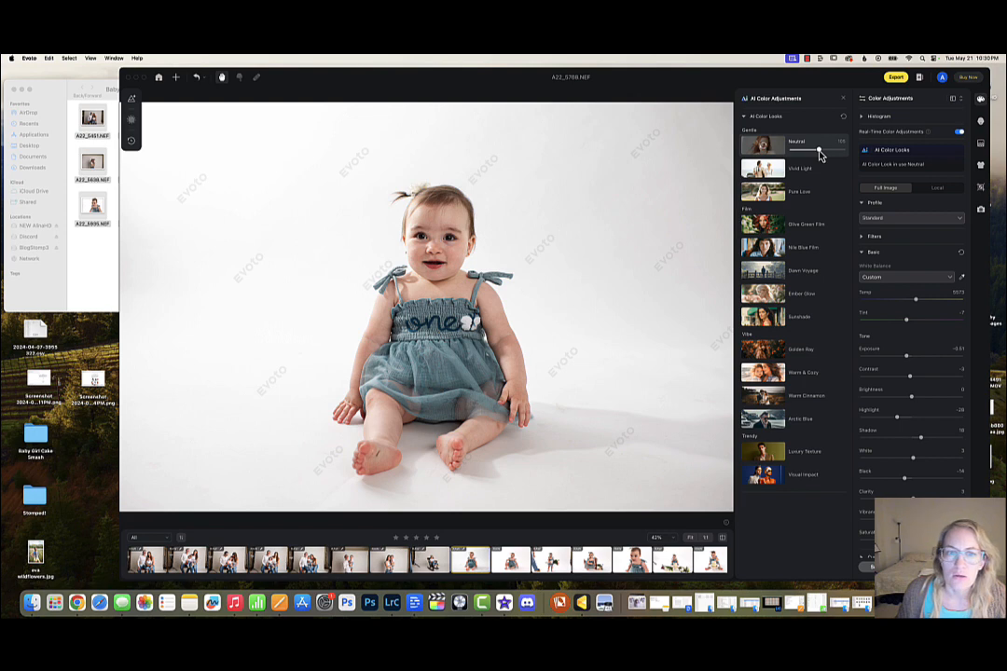
{"action": "left_click_drag", "start_coordinate": [819, 155], "coordinate": [803, 155]}
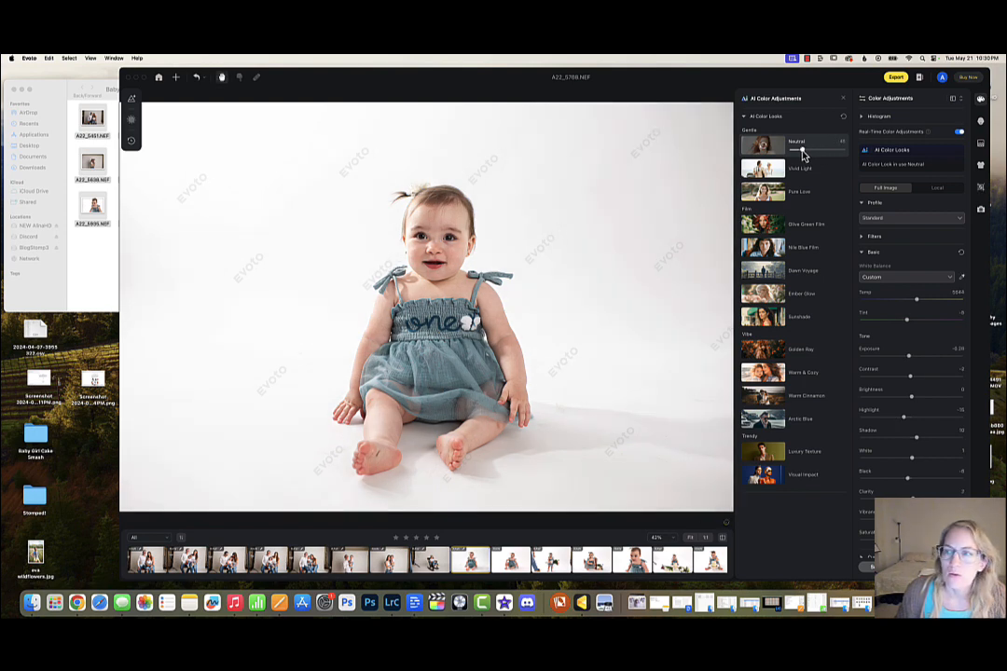
{"action": "left_click_drag", "start_coordinate": [801, 155], "coordinate": [795, 154]}
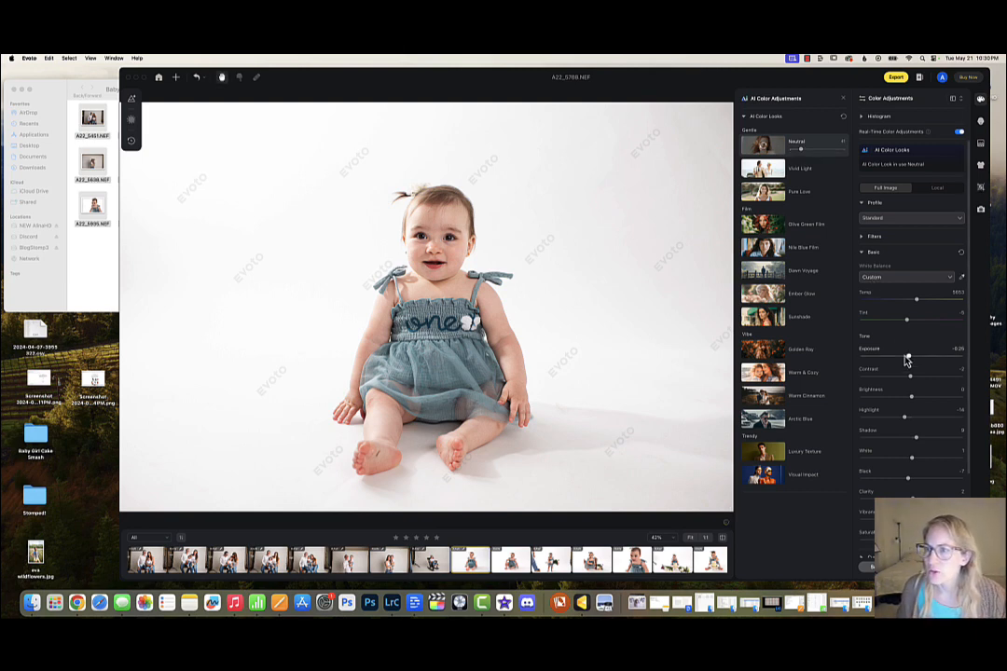
{"action": "scroll", "coordinate": [906, 360], "scroll_direction": "down", "scroll_amount": 3}
{"action": "scroll", "coordinate": [891, 243], "scroll_direction": "up", "scroll_amount": 2}
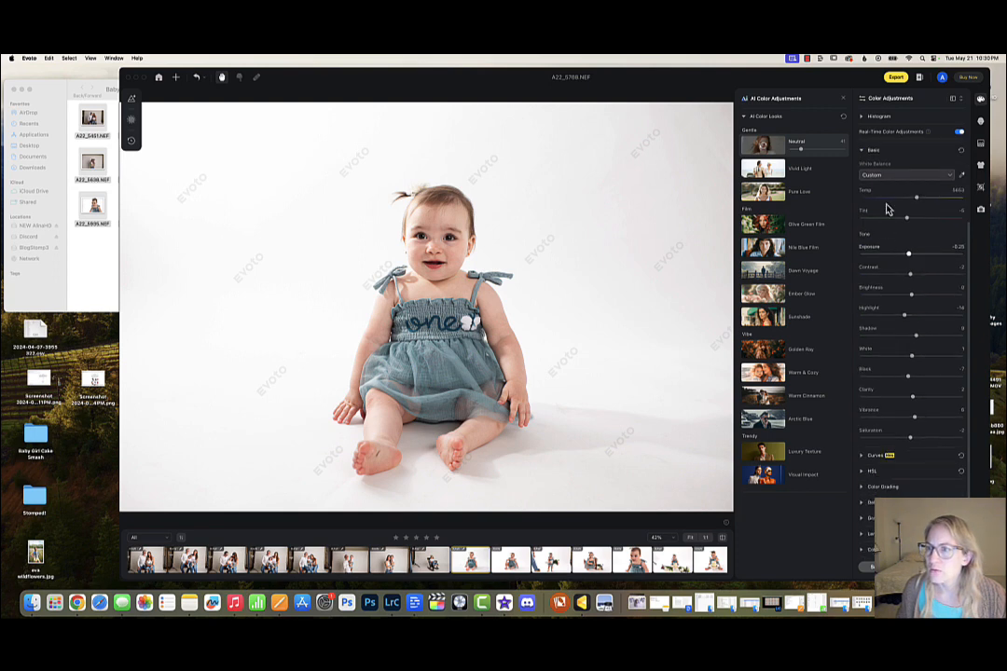
{"action": "left_click", "coordinate": [862, 153]}
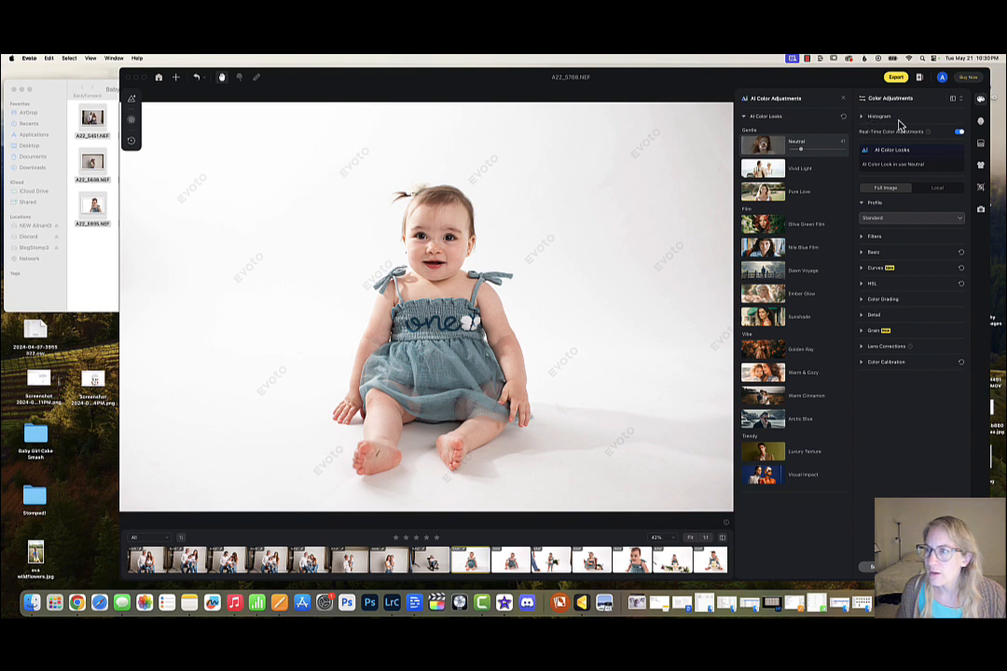
- Set the female eye Brightness to 15 for both eyes in the seated baby photo, A22_5708.NEF
{"action": "left_click", "coordinate": [980, 124]}
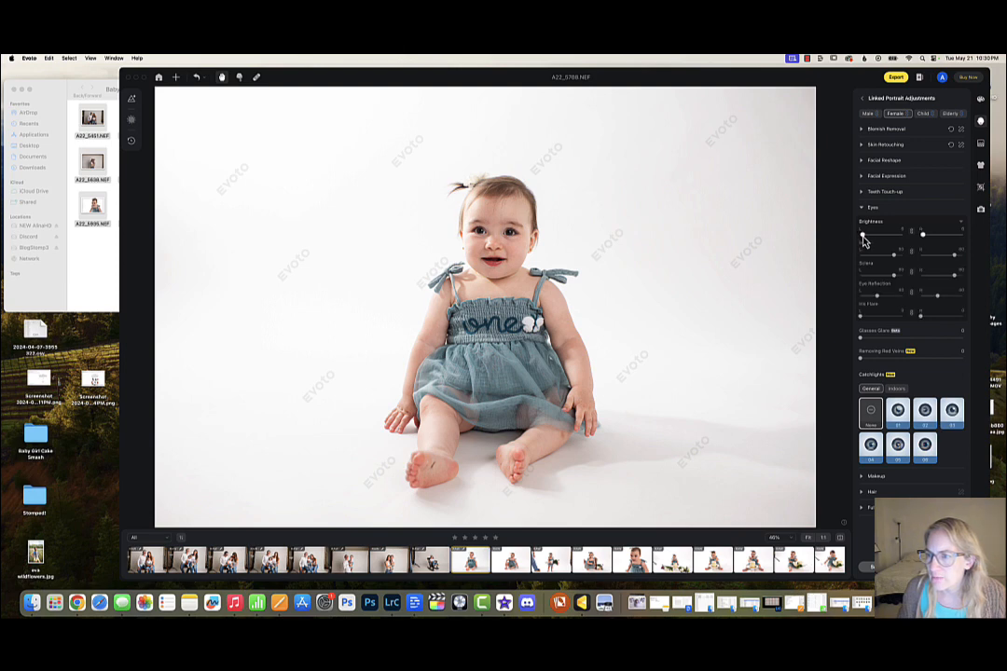
{"action": "left_click_drag", "start_coordinate": [865, 237], "coordinate": [866, 237]}
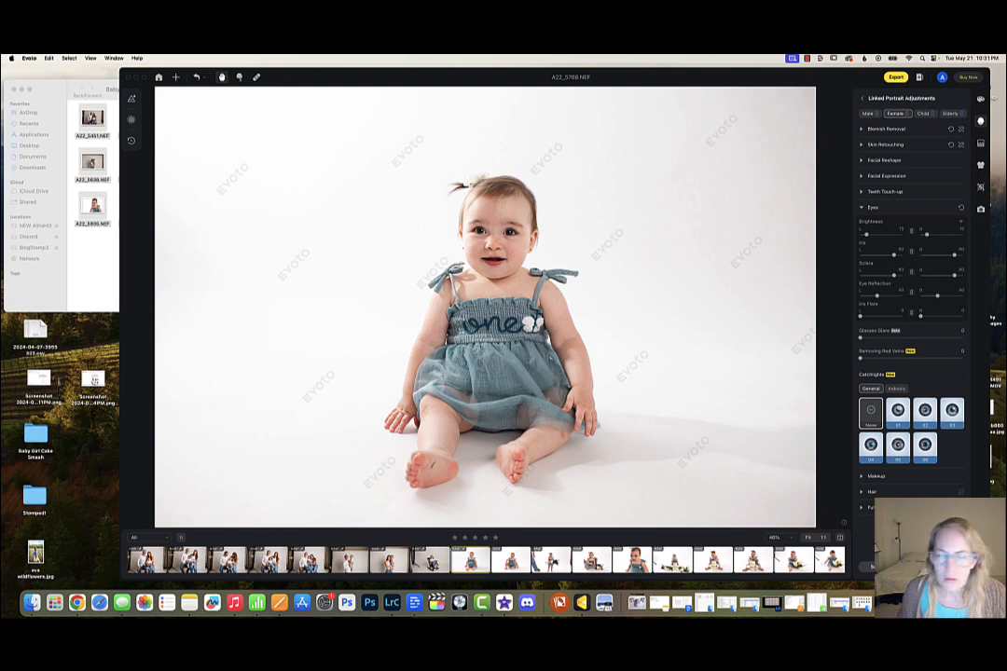
- Save the current adjustments as a Combination preset in the Studio group, replacing the existing studio session1 preset
{"action": "left_click", "coordinate": [131, 97]}
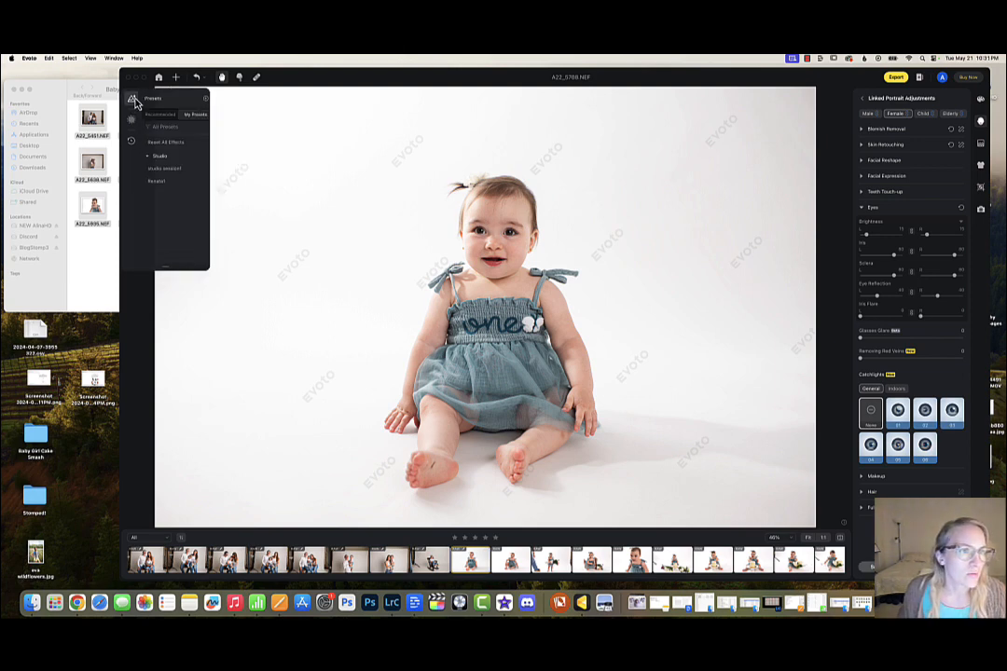
{"action": "left_click", "coordinate": [165, 171]}
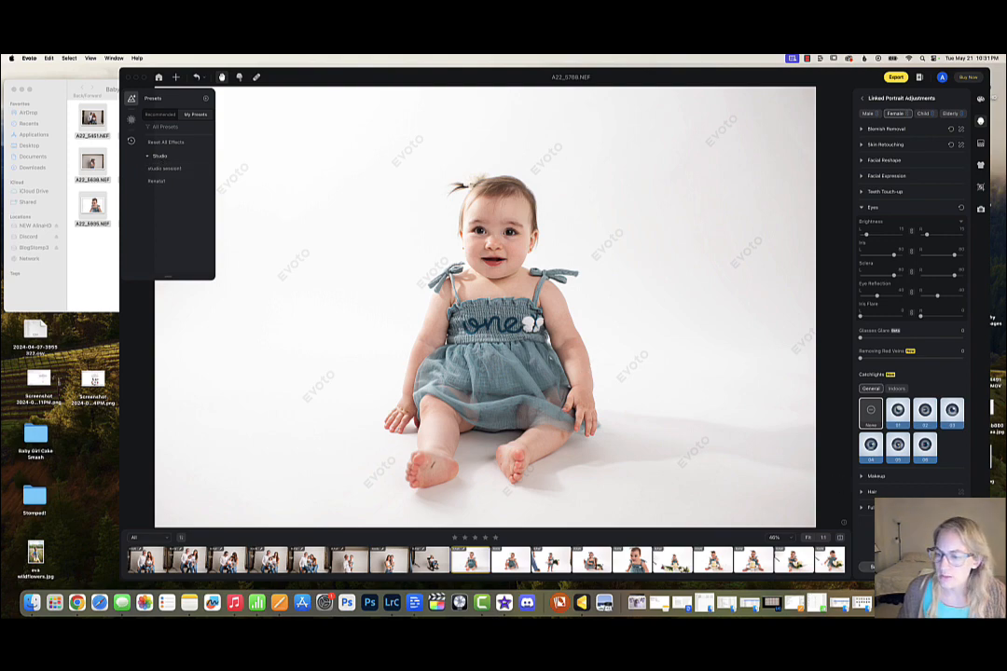
{"action": "left_click", "coordinate": [882, 567]}
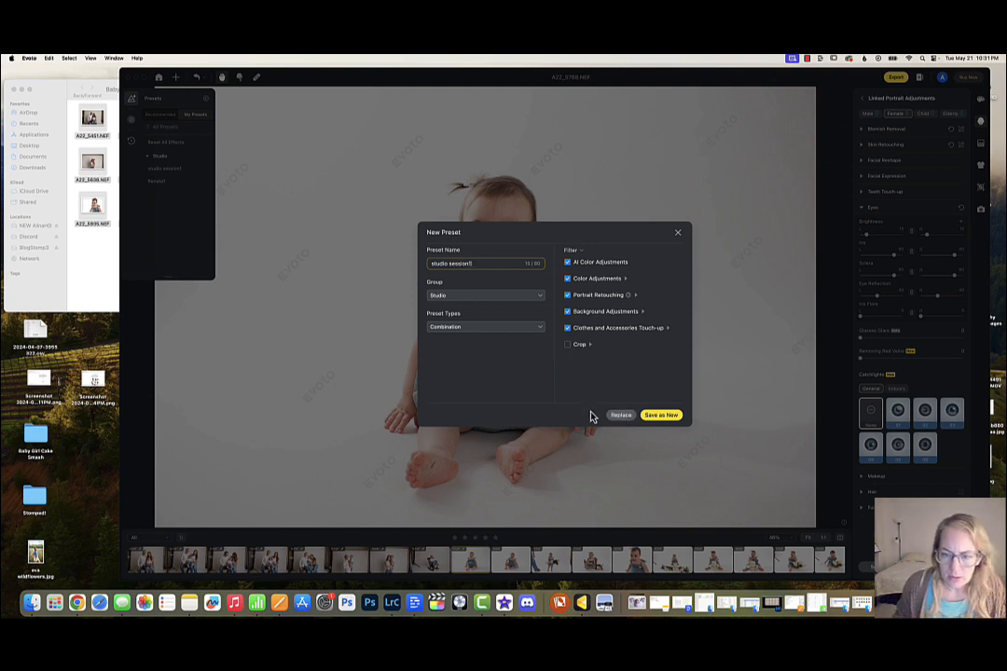
{"action": "left_click", "coordinate": [617, 419]}
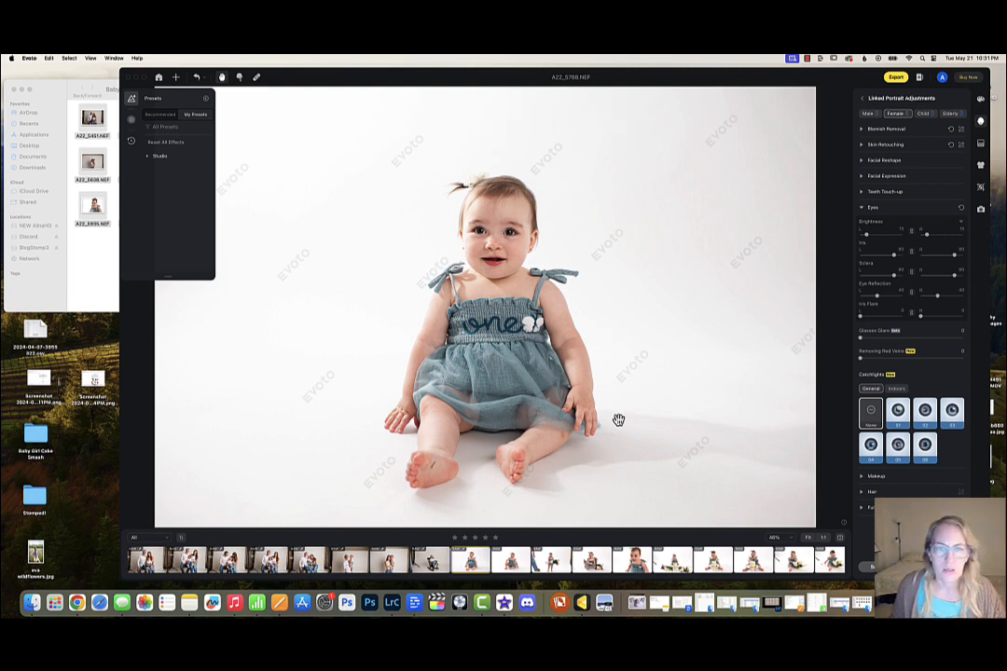
- Apply the updated studio session1 preset to A22_5711.NEF and set its Neutral AI Color Look strength to 28
{"action": "scroll", "coordinate": [617, 419], "scroll_direction": "down", "scroll_amount": 2}
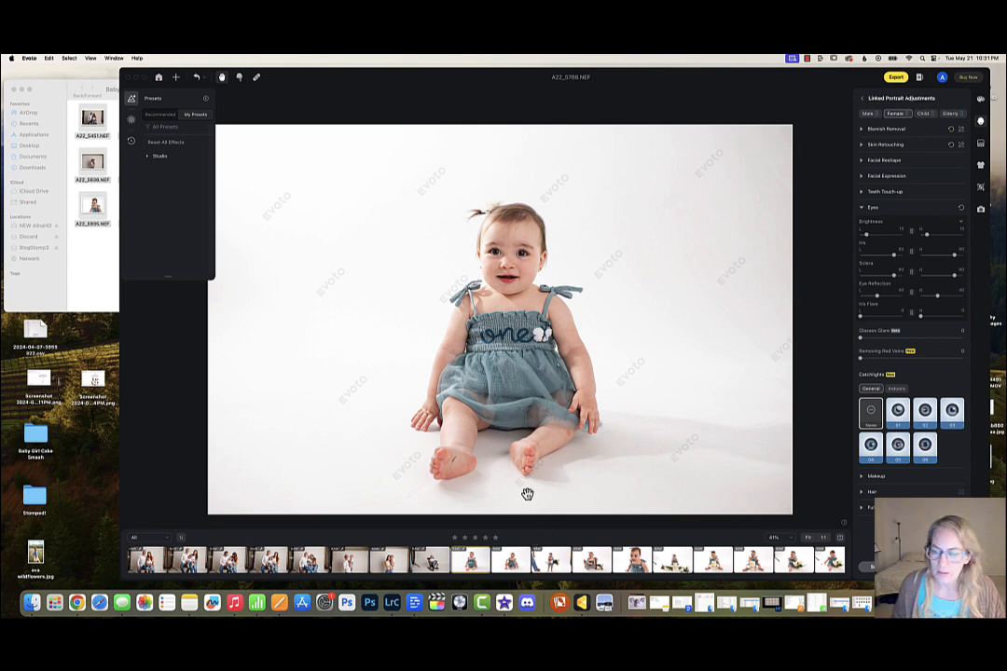
{"action": "left_click", "coordinate": [512, 560]}
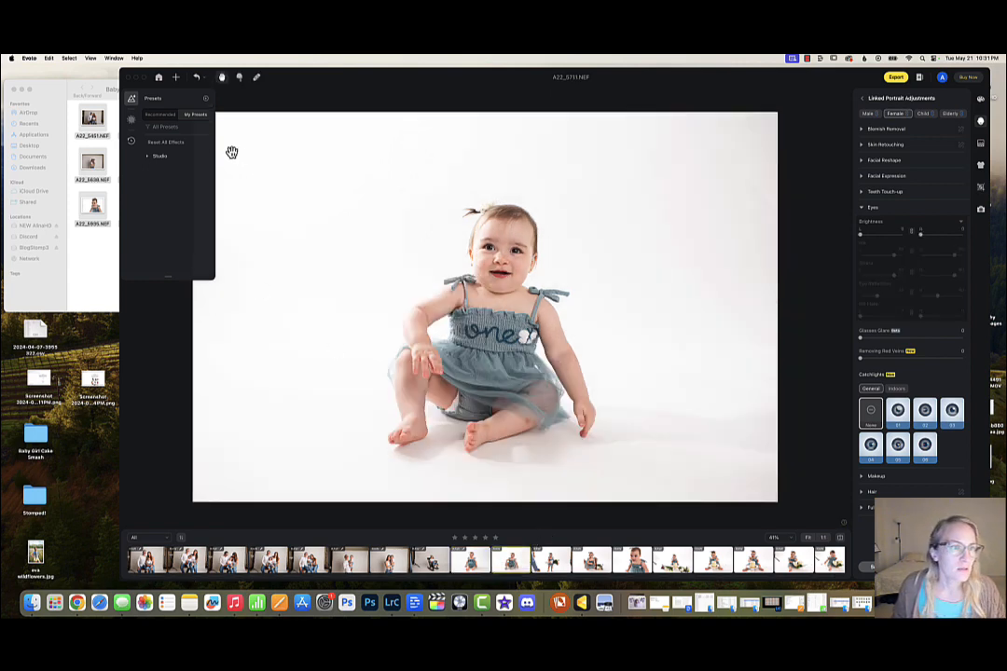
{"action": "left_click", "coordinate": [149, 158]}
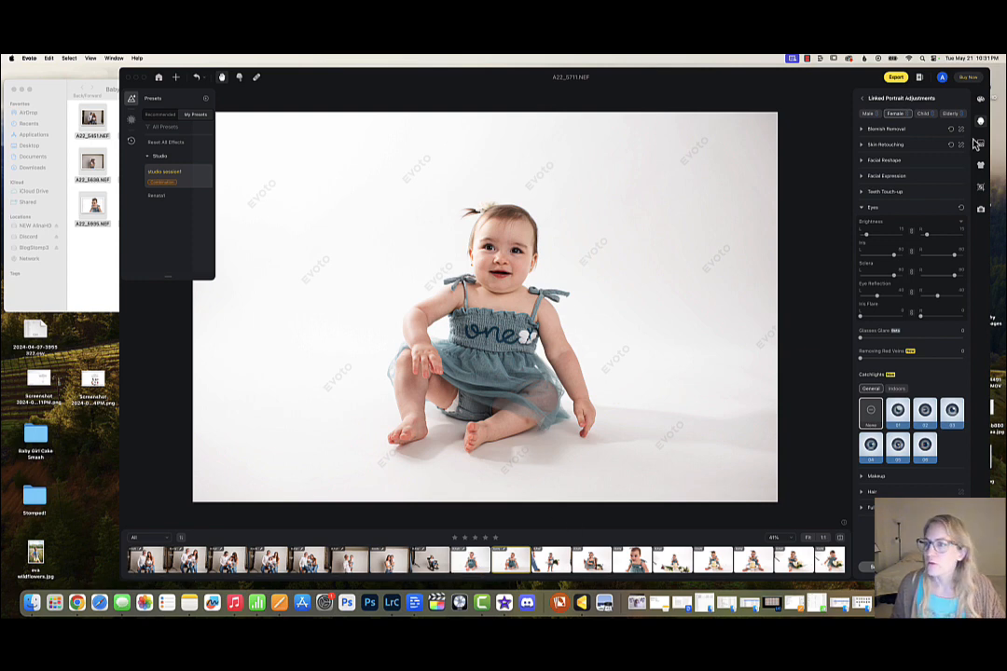
{"action": "left_click", "coordinate": [981, 100]}
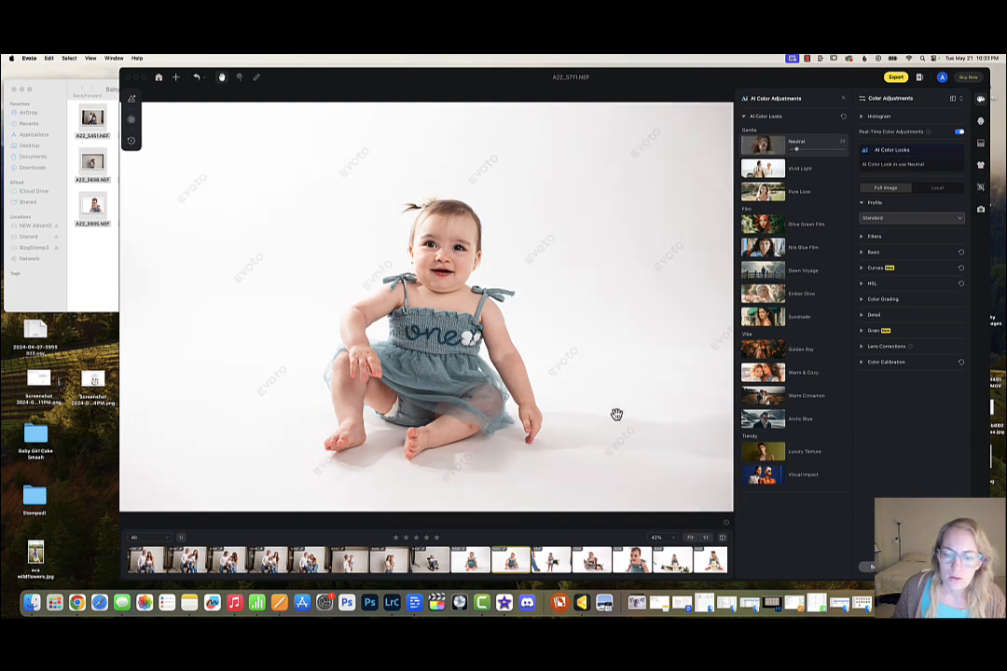
- Apply the studio session1 preset to the photo of the standing baby holding flowers, A22_5719.NEF
{"action": "left_click", "coordinate": [547, 564]}
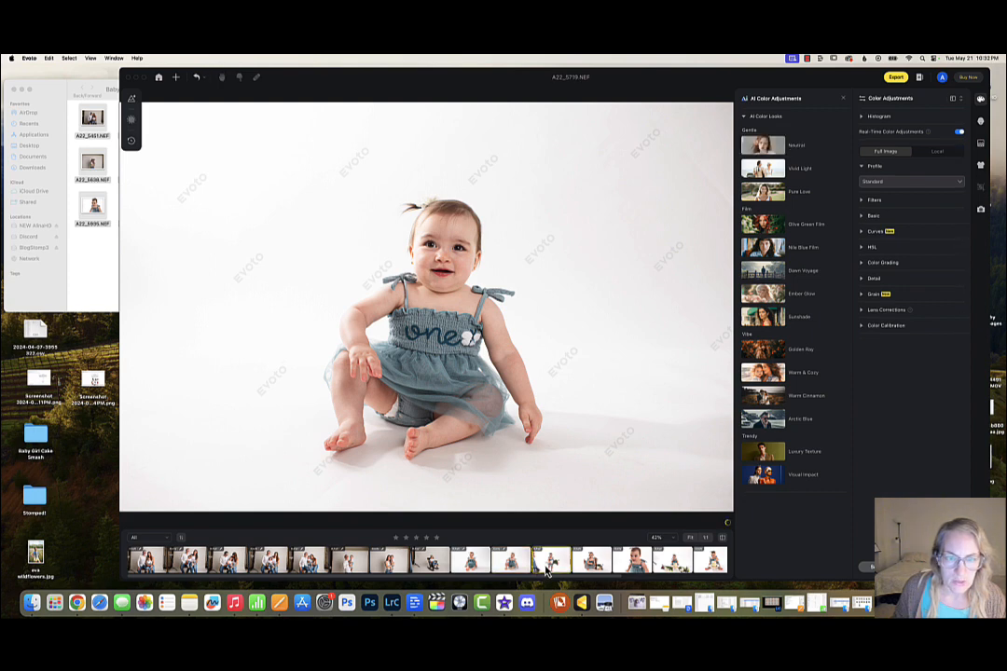
{"action": "scroll", "coordinate": [445, 465], "scroll_direction": "down", "scroll_amount": 2}
{"action": "scroll", "coordinate": [445, 465], "scroll_direction": "up", "scroll_amount": 5}
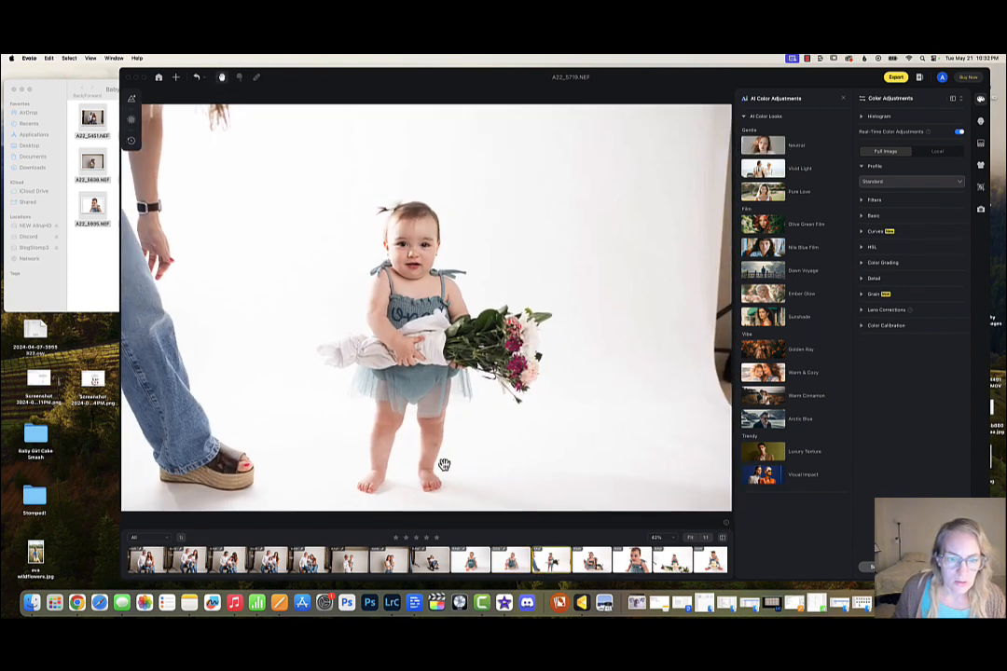
{"action": "scroll", "coordinate": [445, 465], "scroll_direction": "down", "scroll_amount": 3}
{"action": "scroll", "coordinate": [445, 465], "scroll_direction": "up", "scroll_amount": 2}
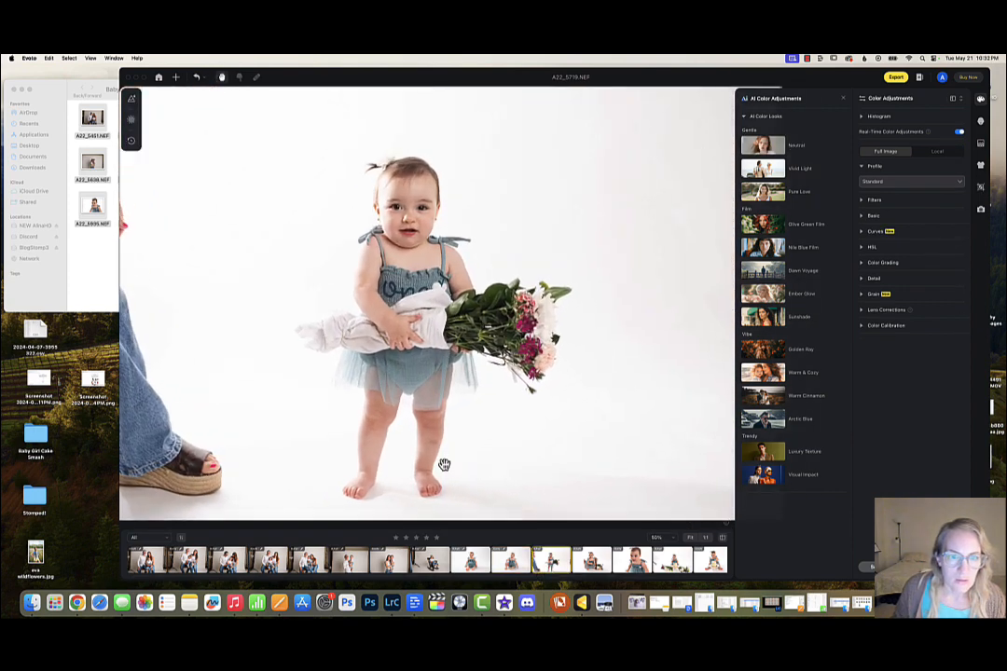
{"action": "left_click", "coordinate": [131, 99]}
{"action": "left_click", "coordinate": [164, 173]}
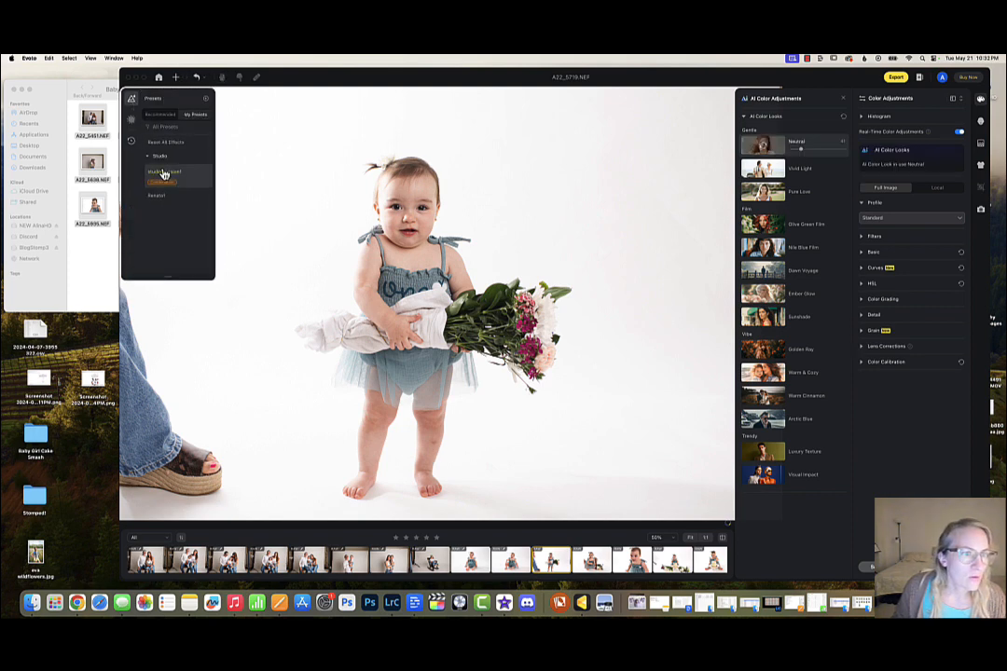
- Check the standing baby's skin up close, and set female blemish removal to Freckle & Acne 64 and Body Blemish 88
{"action": "scroll", "coordinate": [419, 229], "scroll_direction": "up", "scroll_amount": 10}
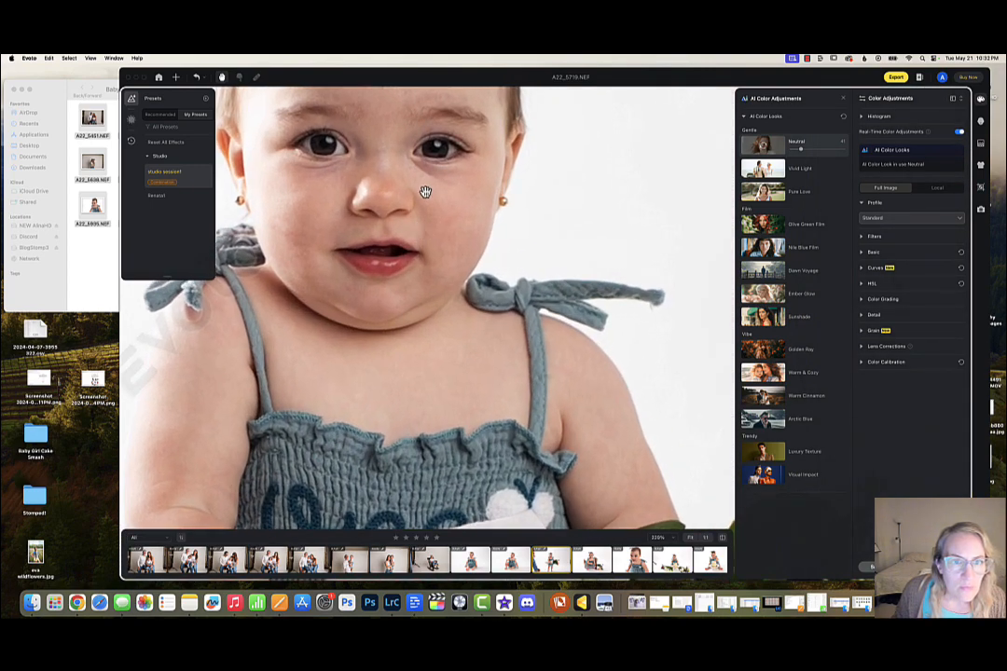
{"action": "left_click_drag", "start_coordinate": [422, 191], "coordinate": [492, 287]}
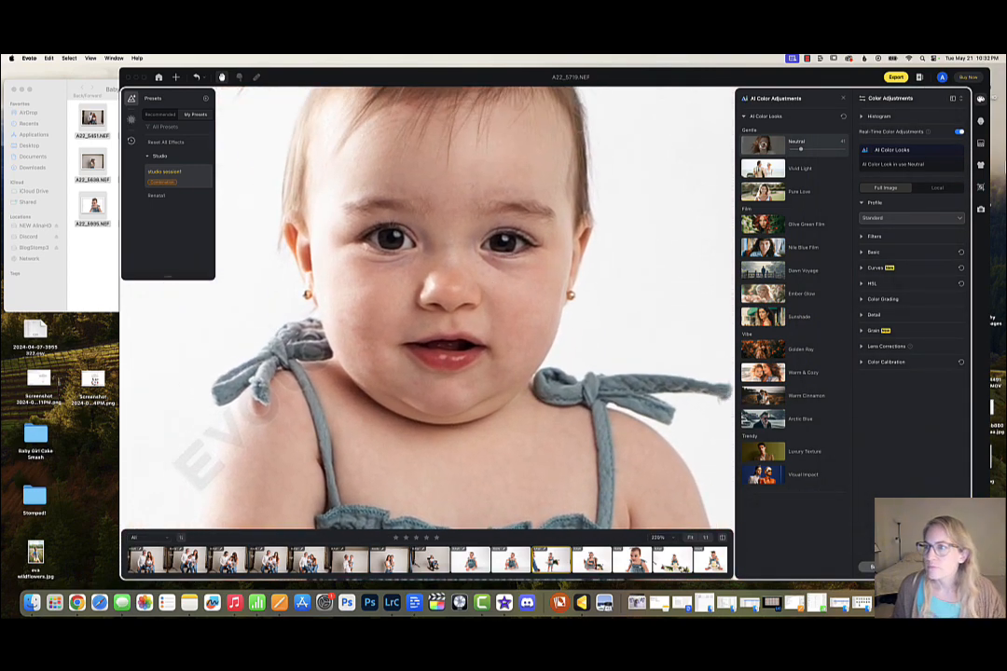
{"action": "left_click", "coordinate": [981, 124]}
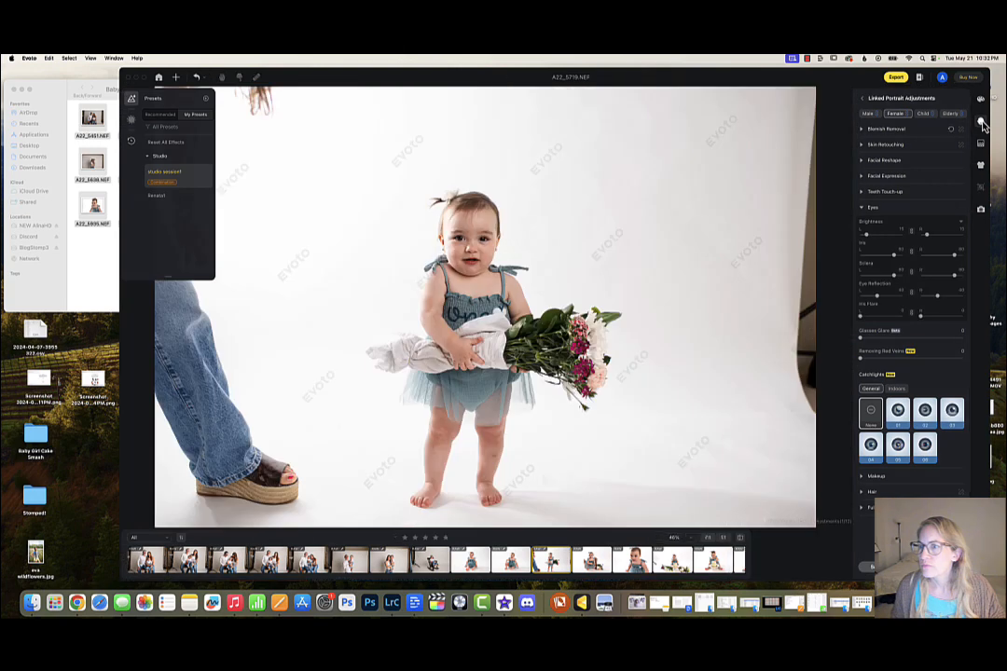
{"action": "left_click", "coordinate": [862, 130]}
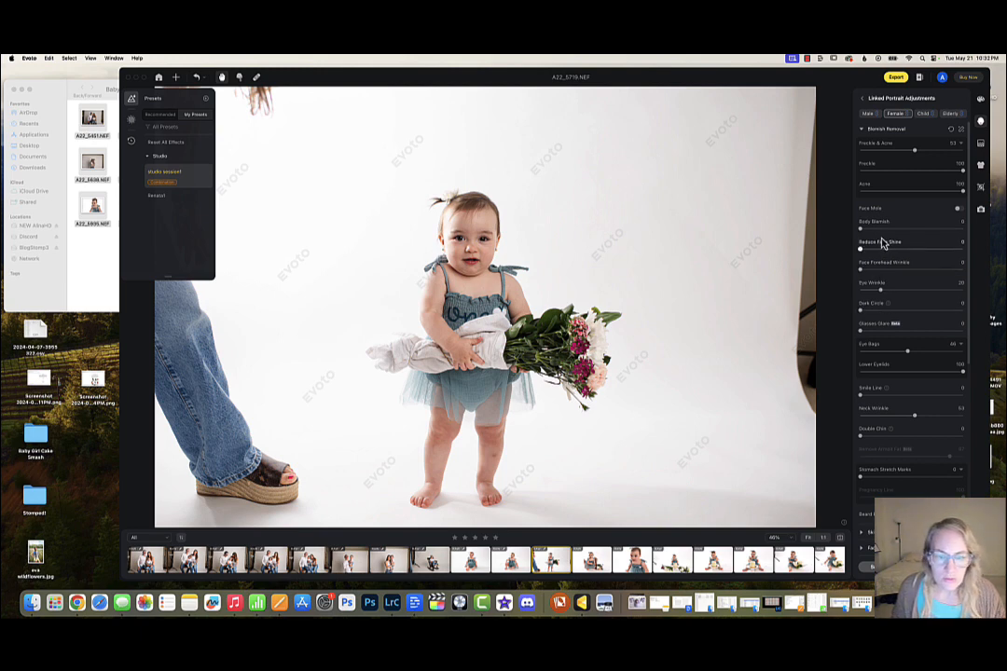
{"action": "left_click_drag", "start_coordinate": [893, 237], "coordinate": [913, 237]}
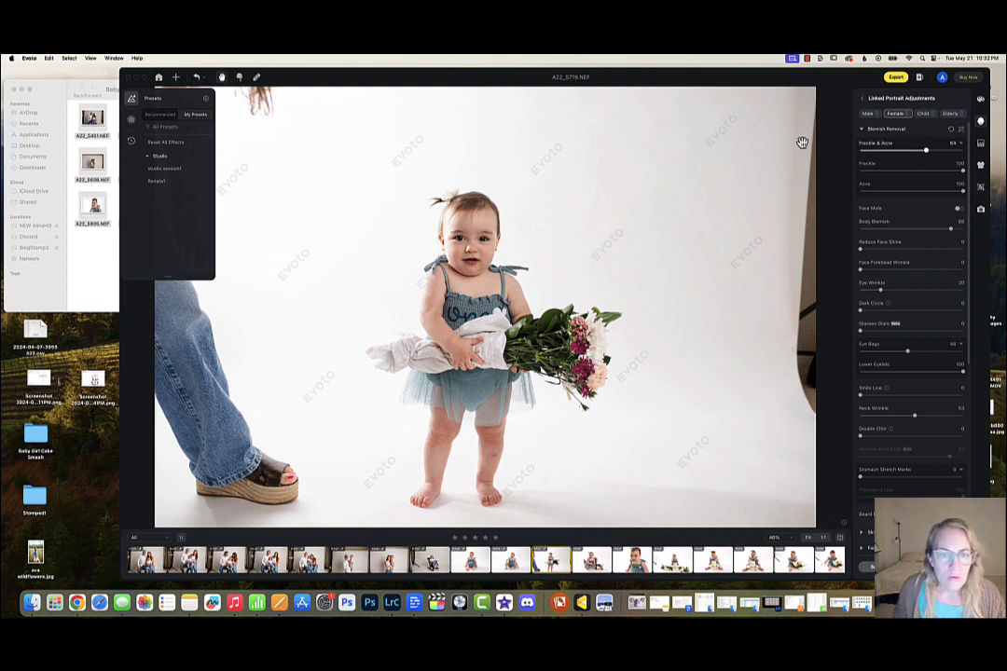
- Set Dark Circle to 37 and Eye Bags to 67 in the blemish removal settings for the standing baby
{"action": "scroll", "coordinate": [473, 235], "scroll_direction": "up", "scroll_amount": 1}
{"action": "scroll", "coordinate": [474, 235], "scroll_direction": "up", "scroll_amount": 5}
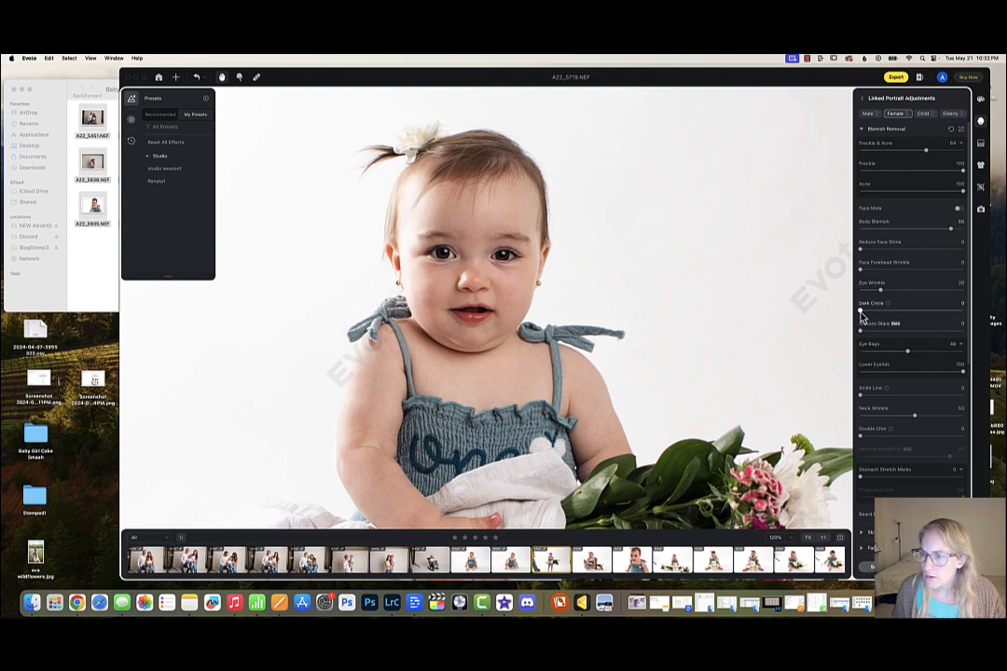
{"action": "left_click_drag", "start_coordinate": [861, 313], "coordinate": [892, 316]}
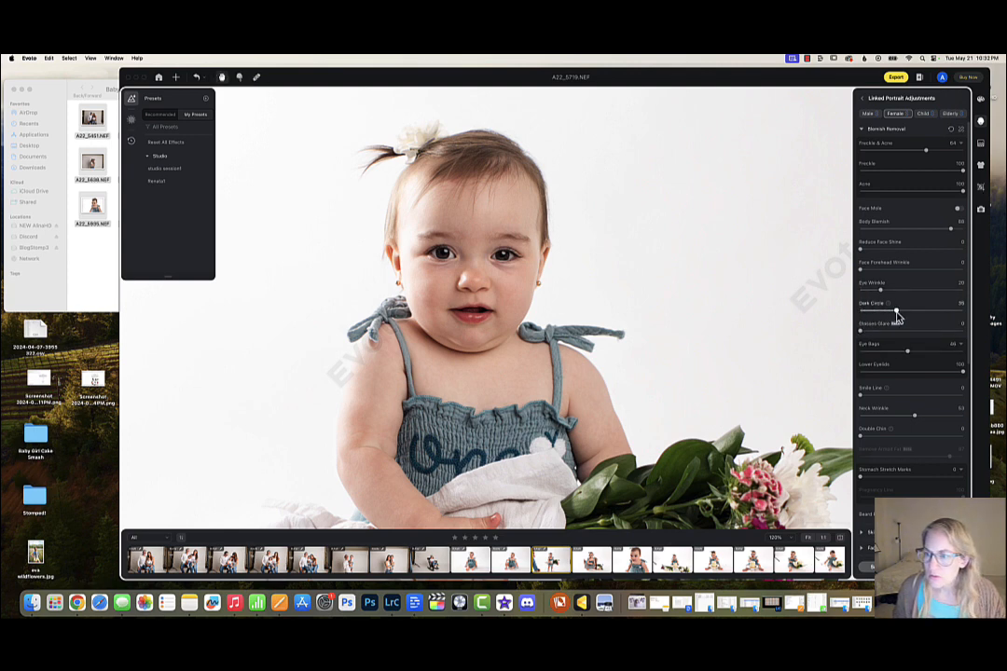
{"action": "left_click_drag", "start_coordinate": [896, 311], "coordinate": [894, 313]}
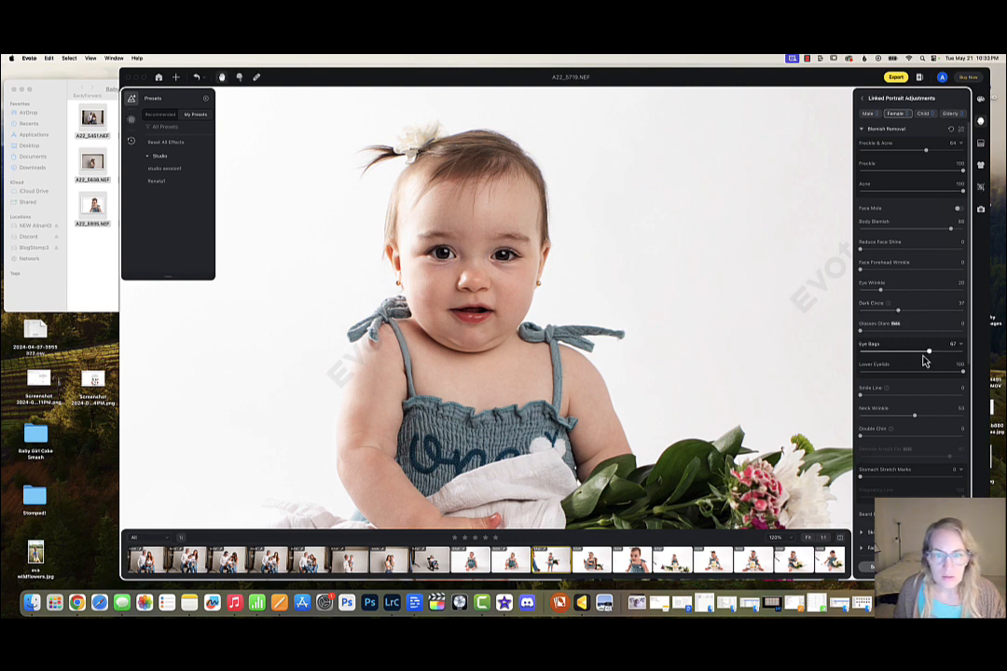
{"action": "scroll", "coordinate": [909, 371], "scroll_direction": "down", "scroll_amount": 5}
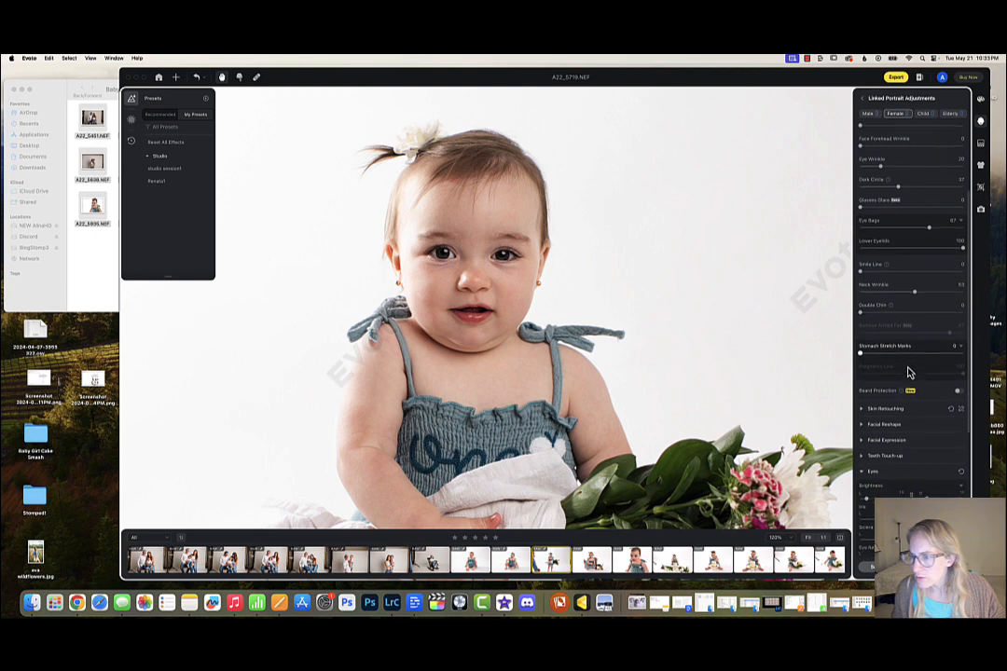
- Review the Skin Retouching settings for the standing baby in A22_5719.NEF and set the brightness of both eyes to 21
{"action": "scroll", "coordinate": [908, 369], "scroll_direction": "down", "scroll_amount": 2}
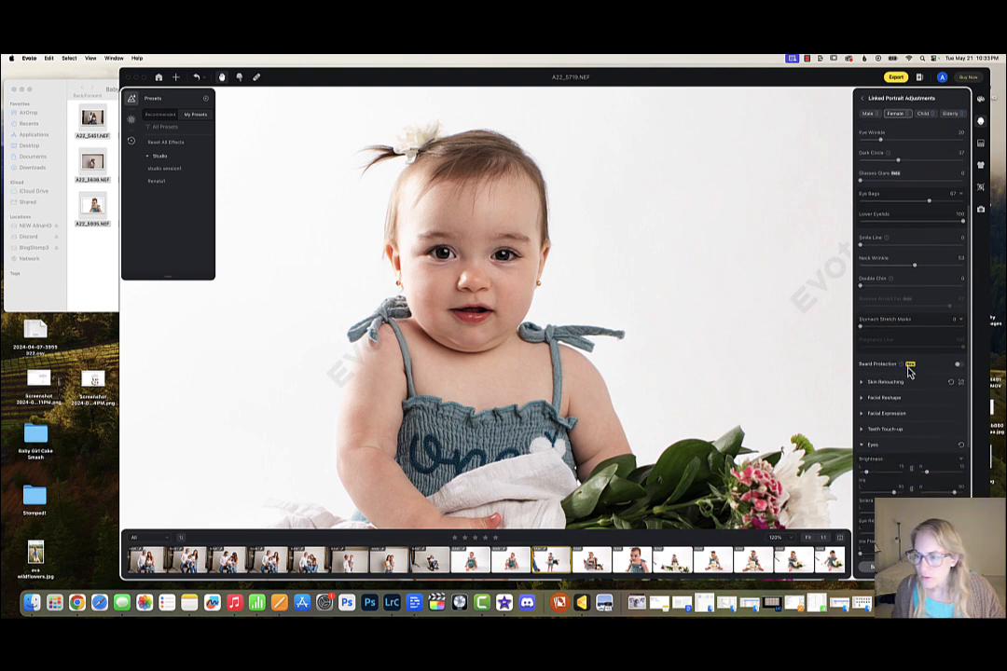
{"action": "left_click", "coordinate": [862, 376]}
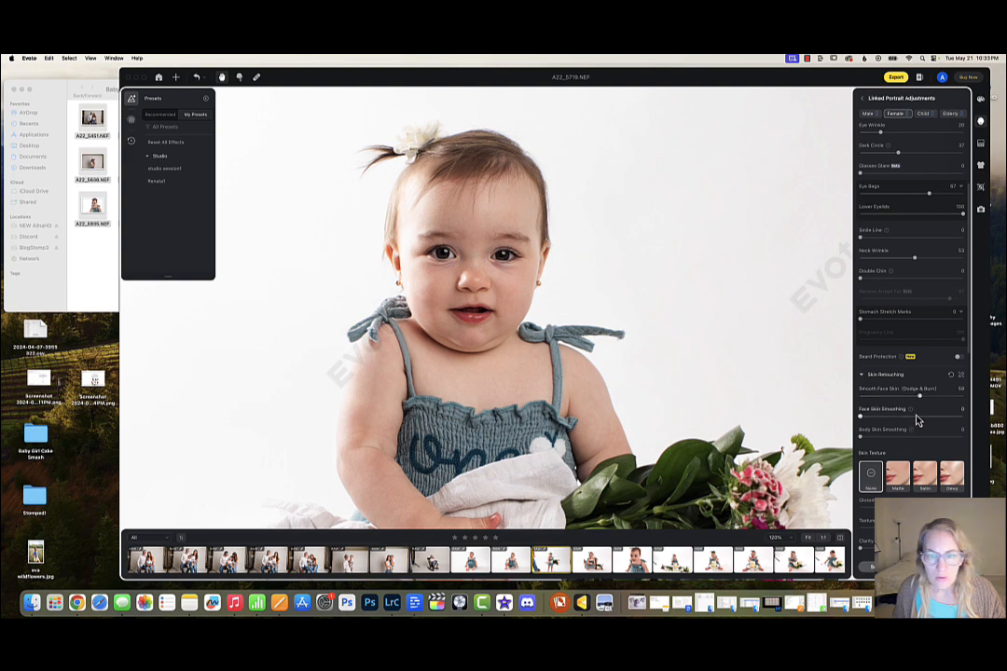
{"action": "scroll", "coordinate": [917, 420], "scroll_direction": "down", "scroll_amount": 5}
{"action": "scroll", "coordinate": [918, 420], "scroll_direction": "down", "scroll_amount": 3}
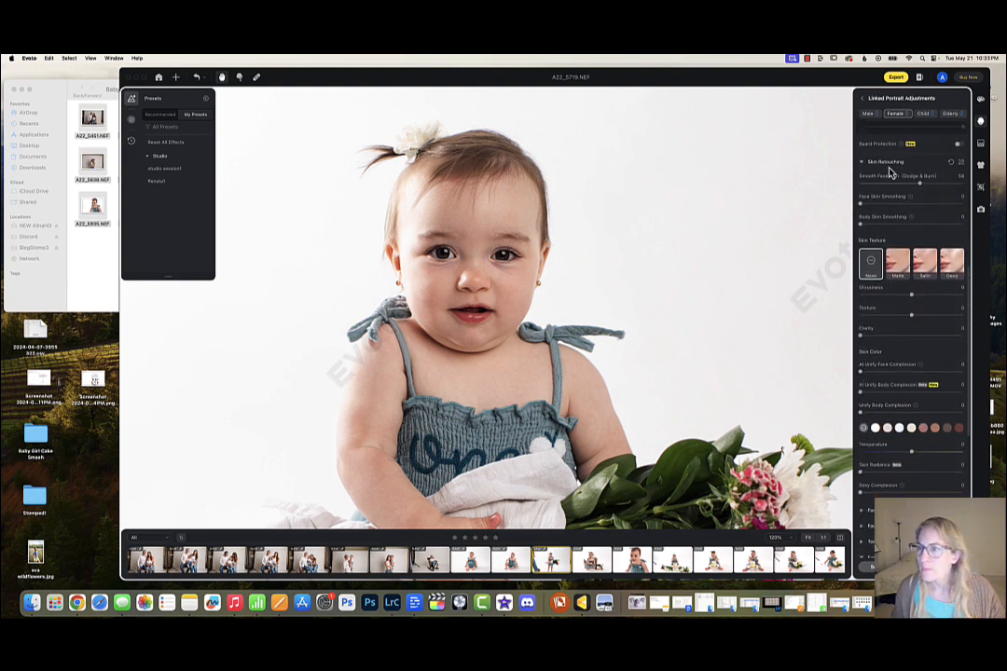
{"action": "left_click", "coordinate": [863, 163]}
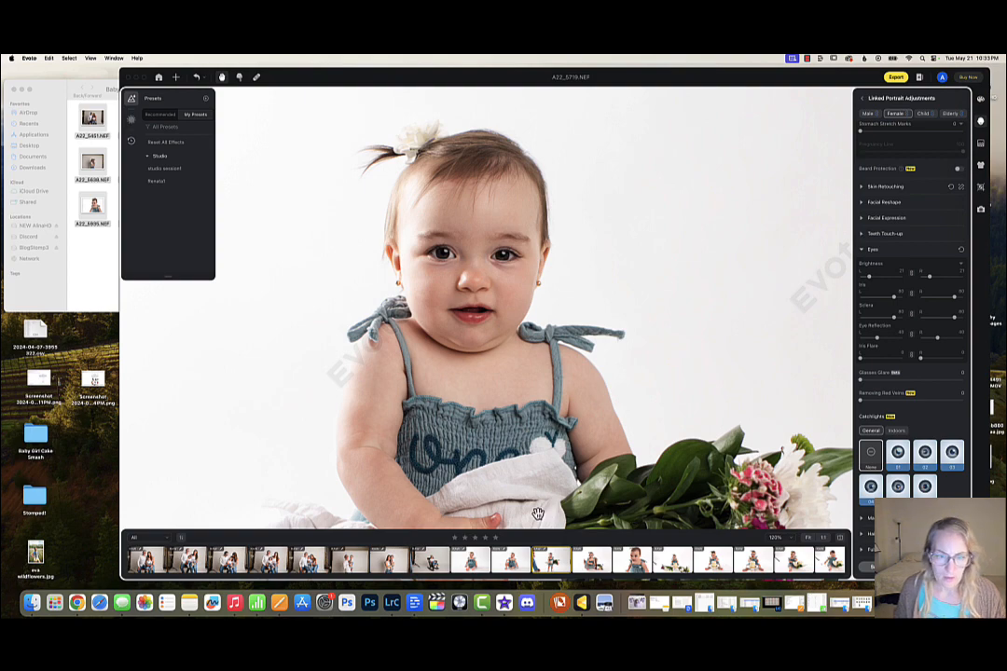
- Compare the edited results in A22_5711.NEF and A22_5708.NEF up close and at full view
{"action": "left_click", "coordinate": [517, 565]}
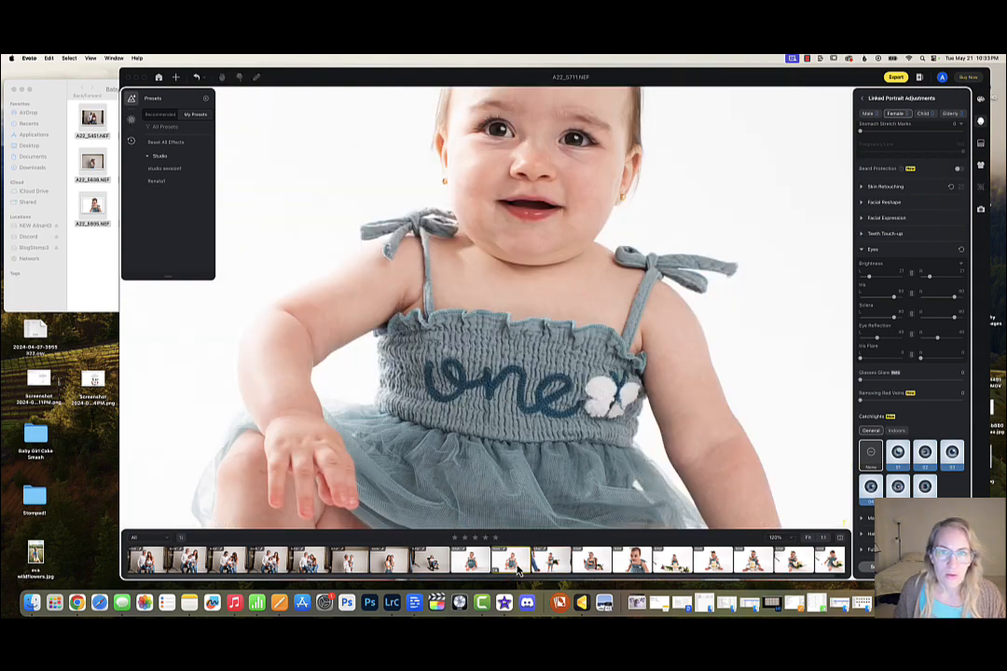
{"action": "left_click", "coordinate": [484, 565]}
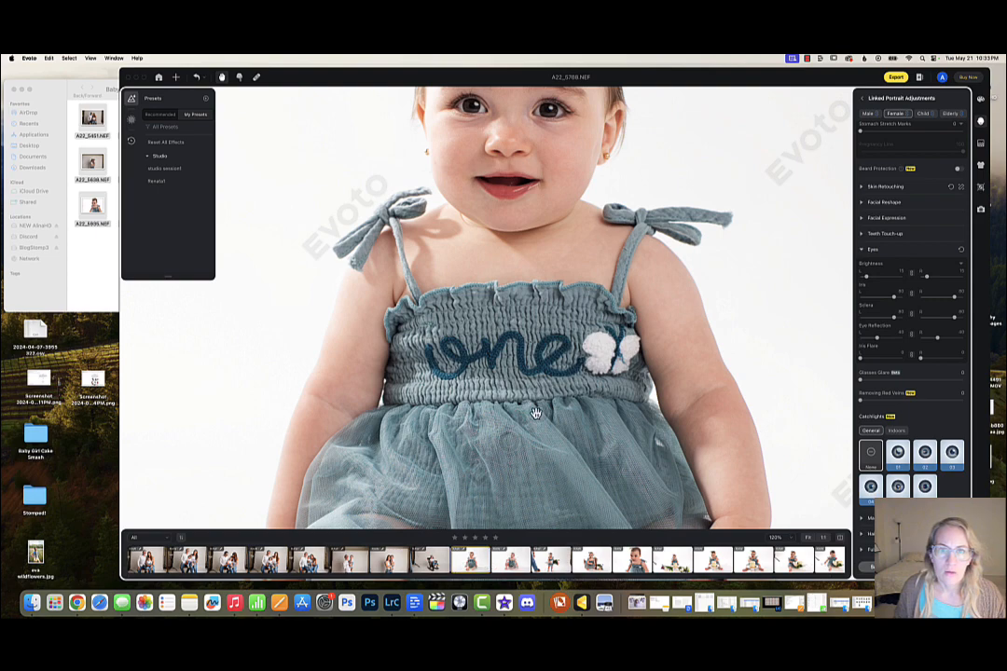
{"action": "scroll", "coordinate": [533, 410], "scroll_direction": "up", "scroll_amount": 3}
{"action": "scroll", "coordinate": [535, 412], "scroll_direction": "down", "scroll_amount": 10}
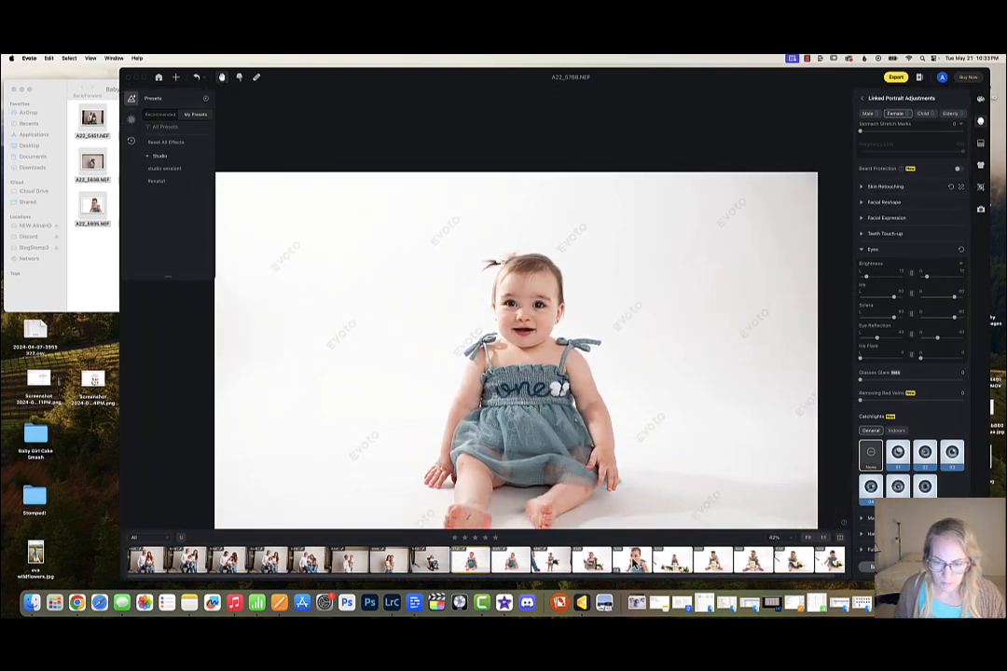
- Apply the studio session1 preset to the close-up of the baby sticking out her tongue and to the cake photo A22_5947.NEF
{"action": "left_click", "coordinate": [634, 560]}
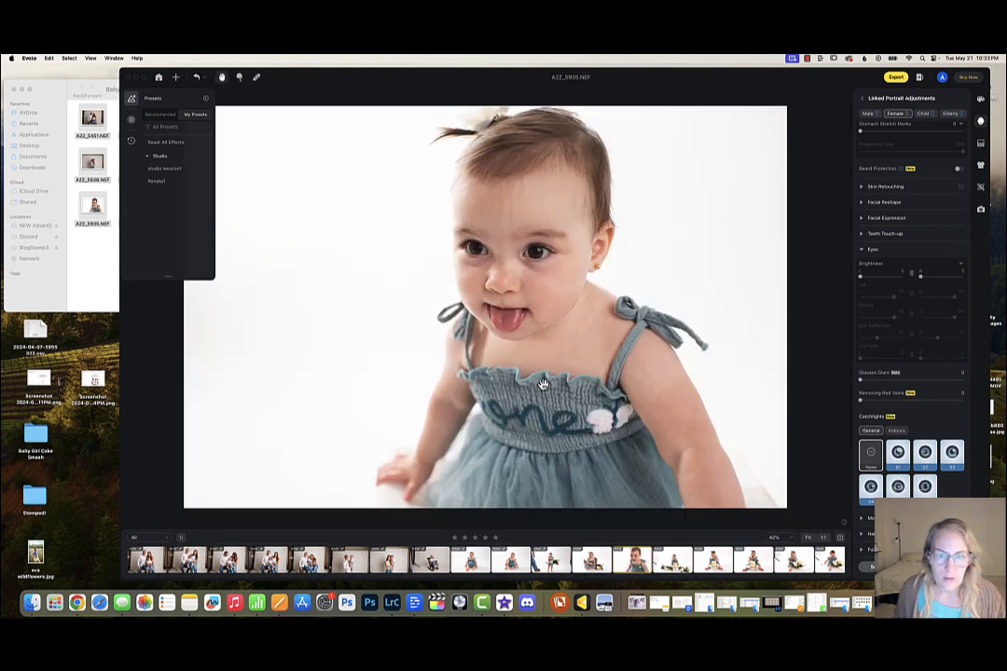
{"action": "left_click", "coordinate": [177, 174]}
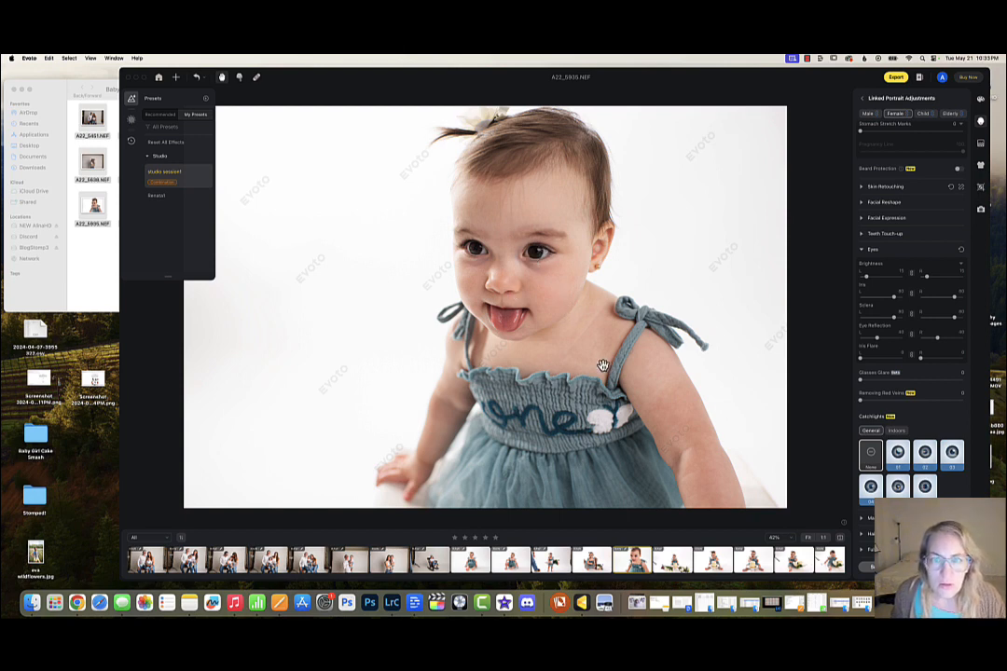
{"action": "scroll", "coordinate": [640, 565], "scroll_direction": "right", "scroll_amount": 1}
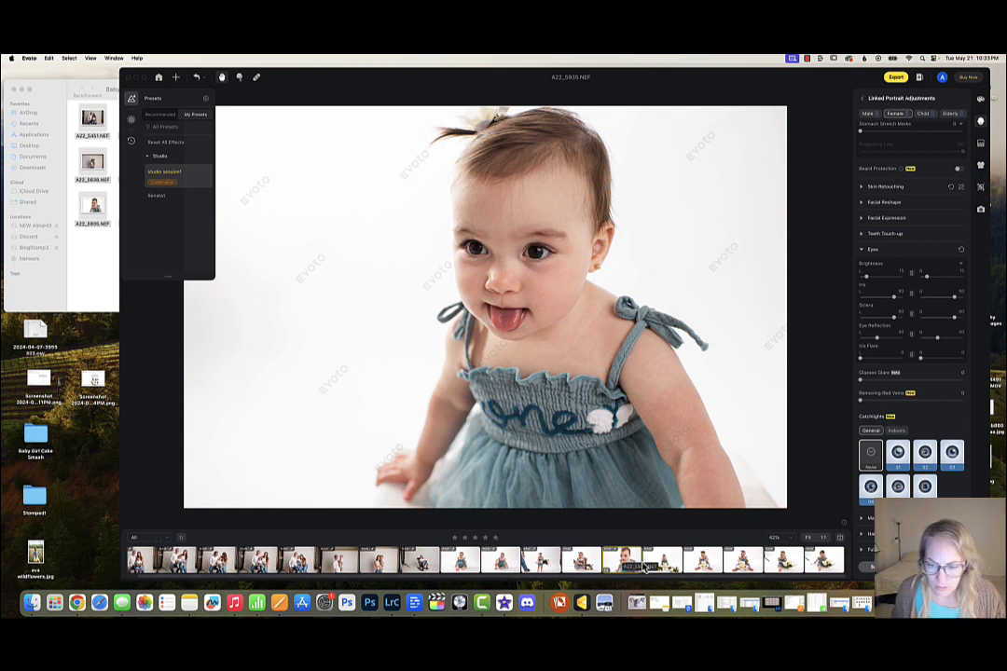
{"action": "left_click", "coordinate": [668, 564]}
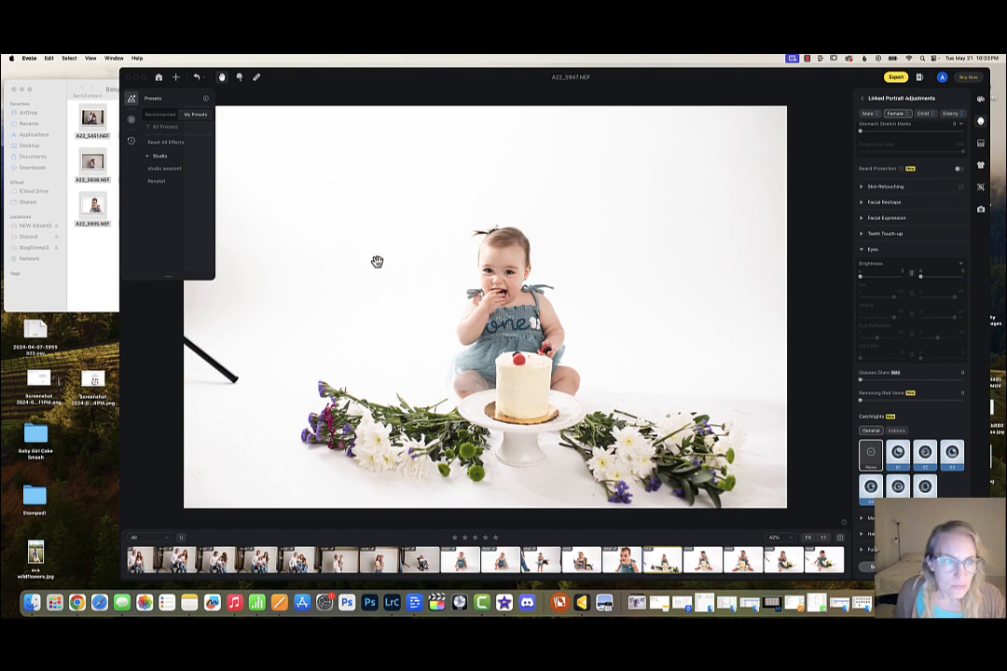
{"action": "left_click", "coordinate": [168, 172]}
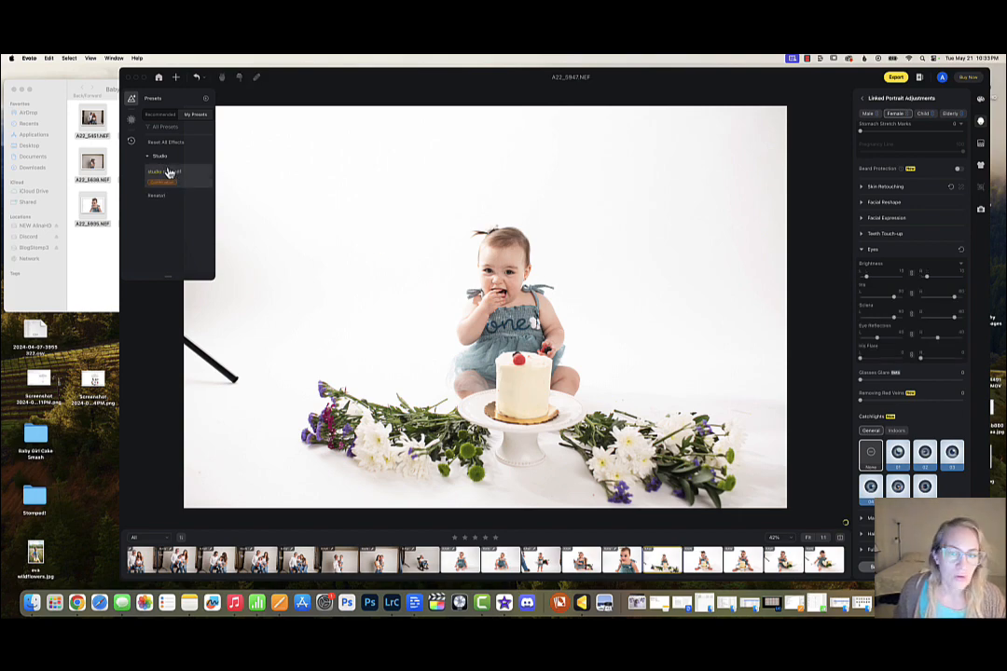
- Check the baby's face up close in A22_5947.NEF and raise the brightness of both eyes
{"action": "scroll", "coordinate": [512, 275], "scroll_direction": "up", "scroll_amount": 3}
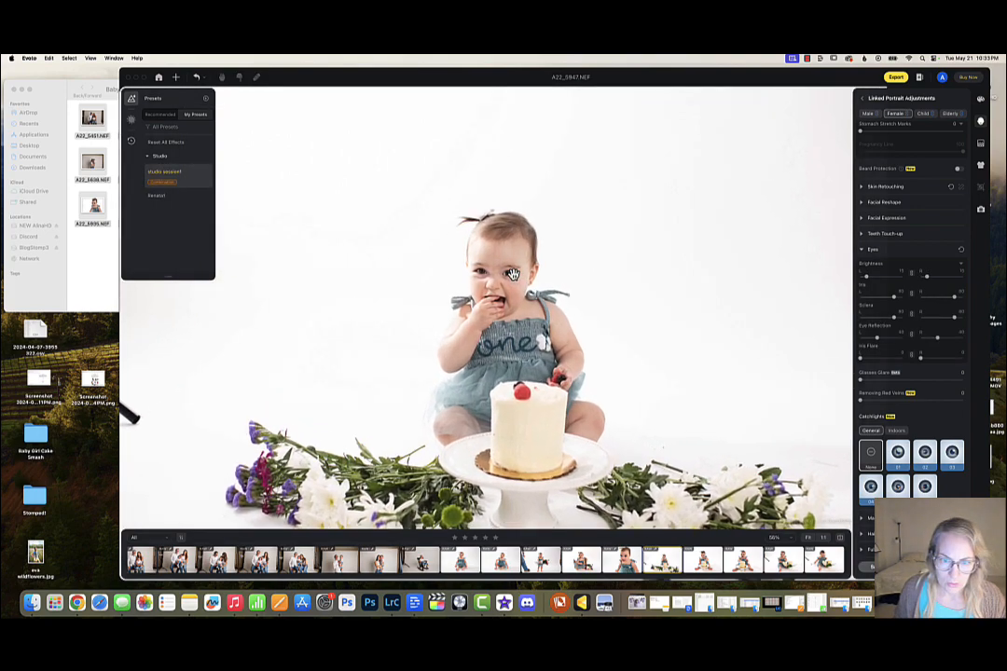
{"action": "scroll", "coordinate": [513, 275], "scroll_direction": "up", "scroll_amount": 10}
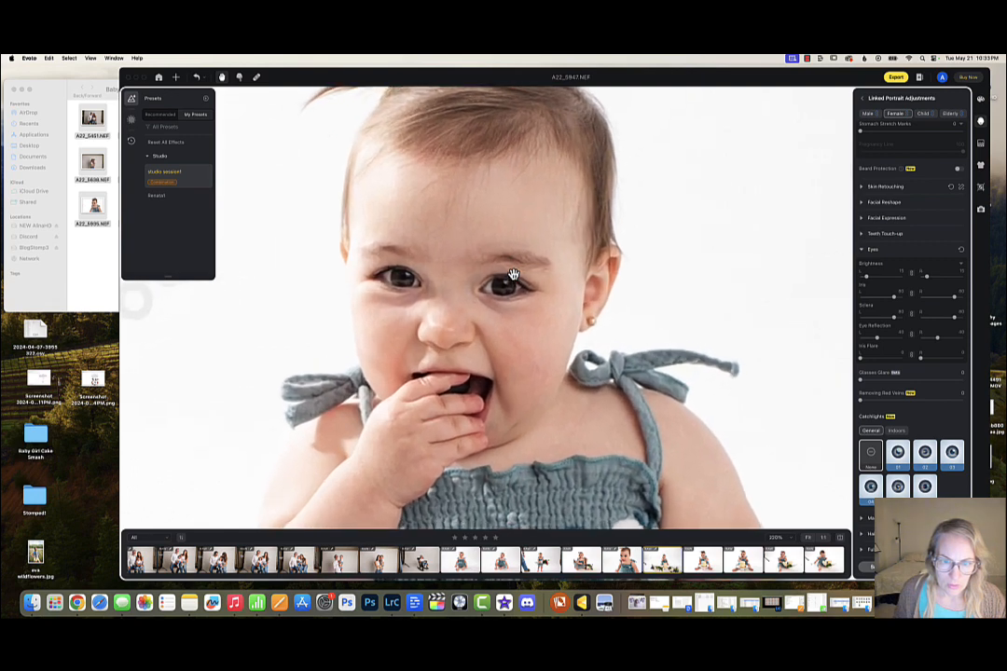
{"action": "scroll", "coordinate": [513, 275], "scroll_direction": "down", "scroll_amount": 5}
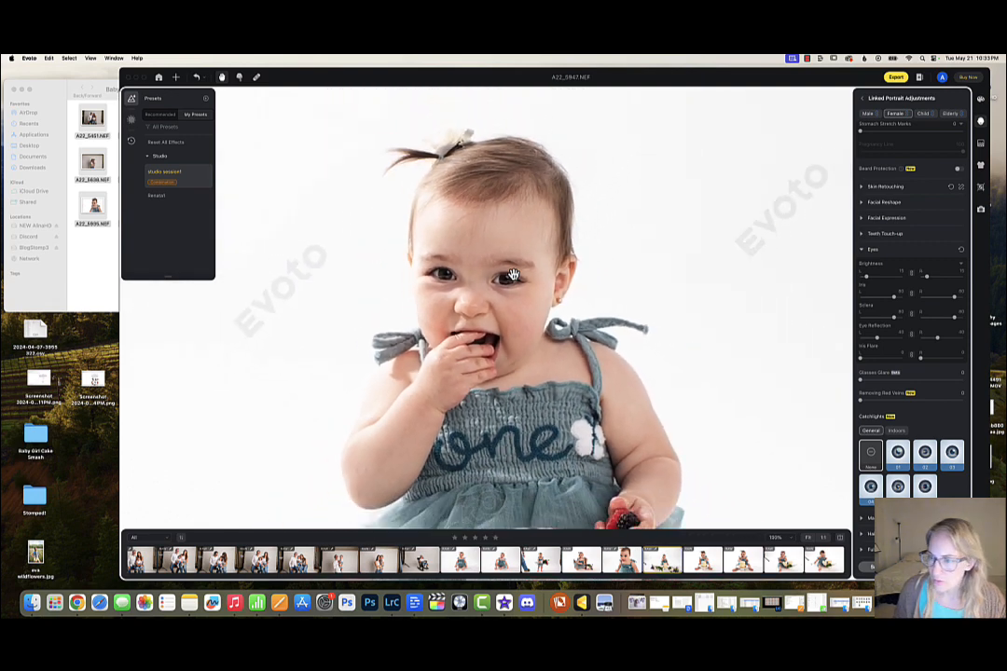
{"action": "scroll", "coordinate": [513, 275], "scroll_direction": "down", "scroll_amount": 4}
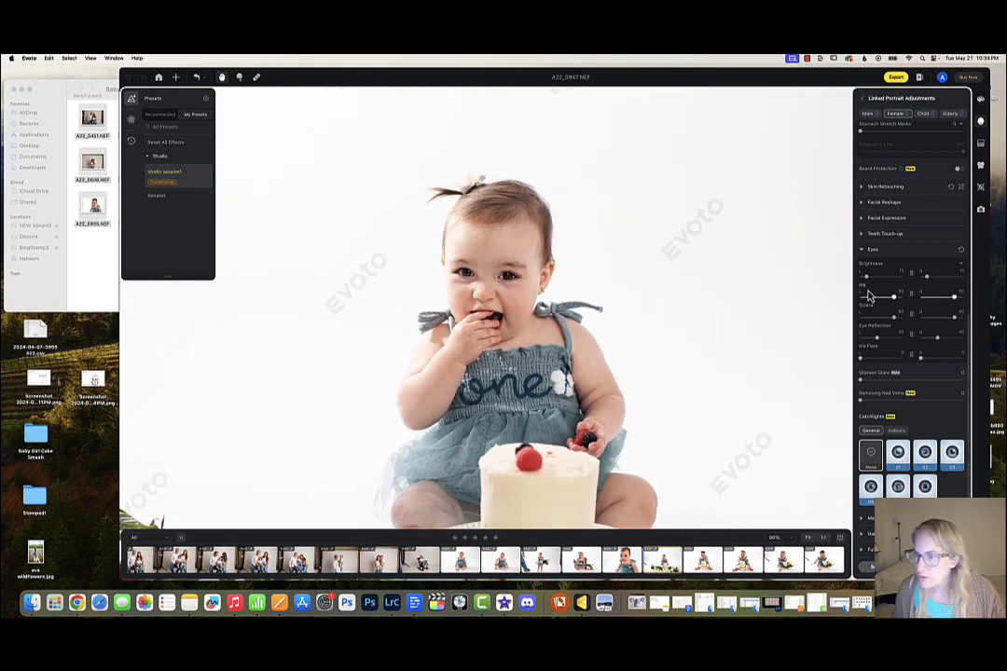
{"action": "left_click_drag", "start_coordinate": [866, 283], "coordinate": [870, 284]}
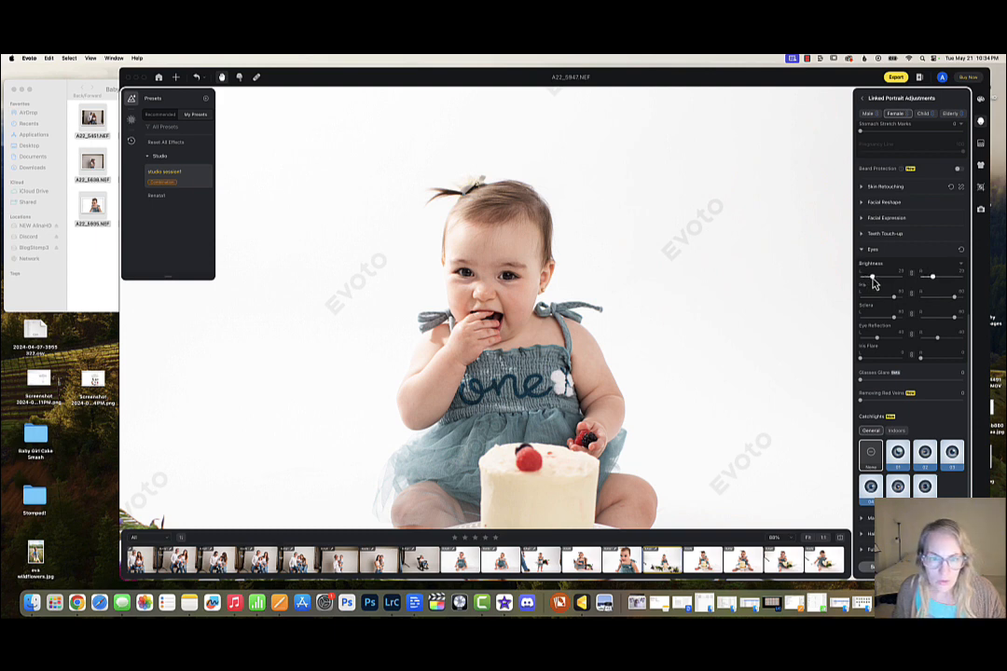
- Apply the studio session1 preset to A22_5996.NEF, the photo of the baby looking down and touching the cake
{"action": "left_click", "coordinate": [714, 559]}
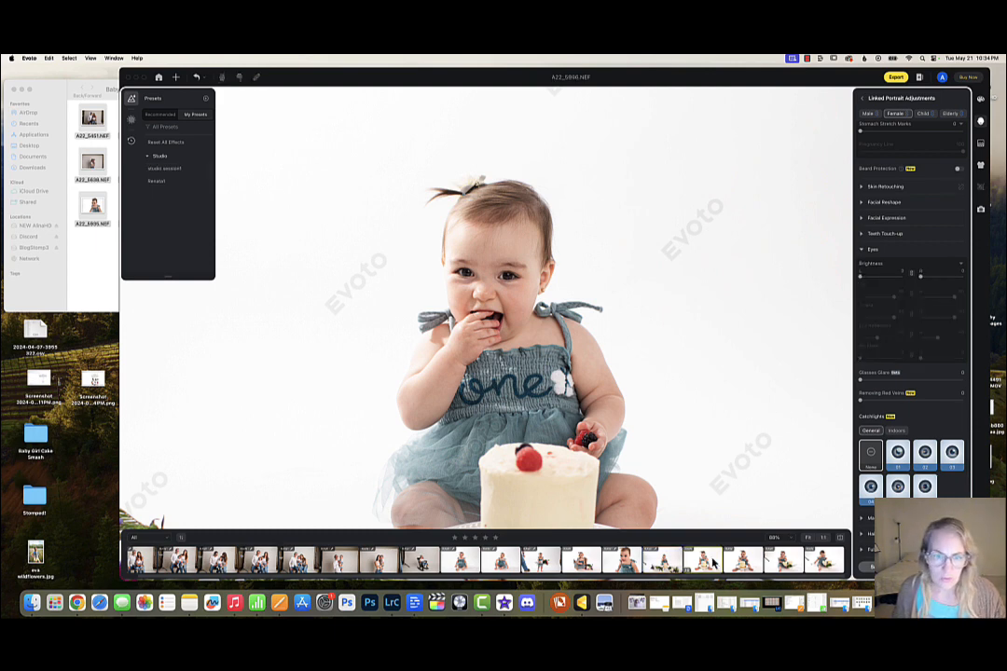
{"action": "scroll", "coordinate": [559, 476], "scroll_direction": "up", "scroll_amount": 3}
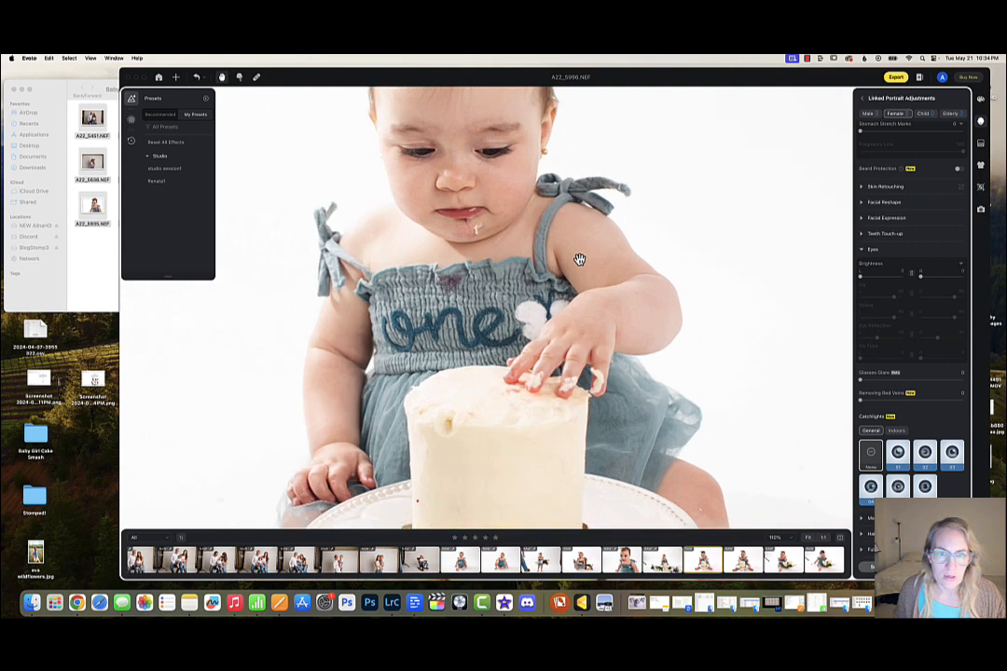
{"action": "scroll", "coordinate": [579, 259], "scroll_direction": "down", "scroll_amount": 5}
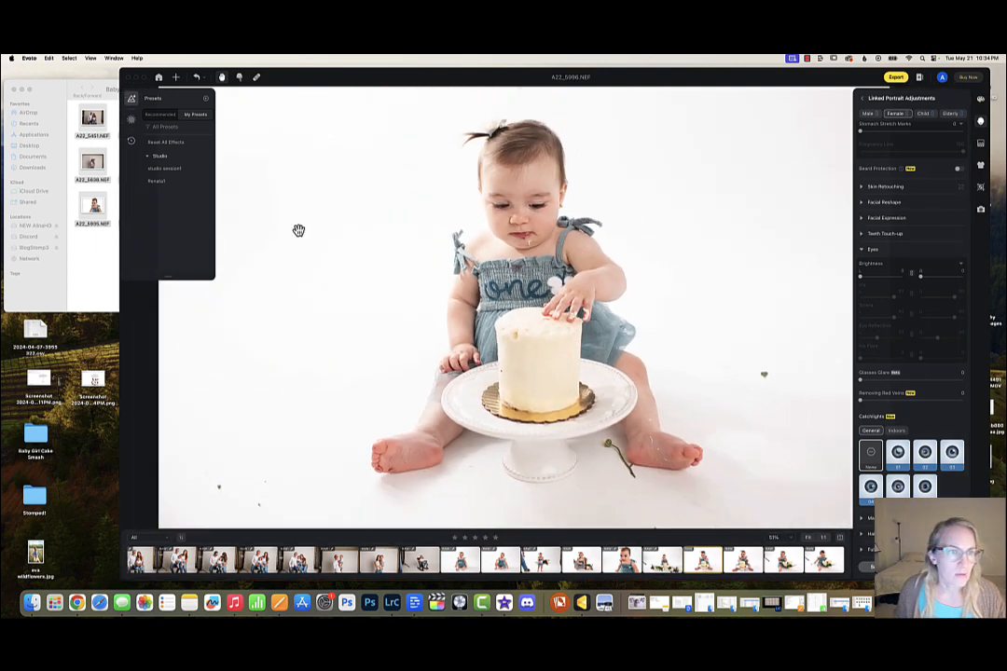
{"action": "left_click", "coordinate": [176, 171]}
{"action": "left_click", "coordinate": [175, 181]}
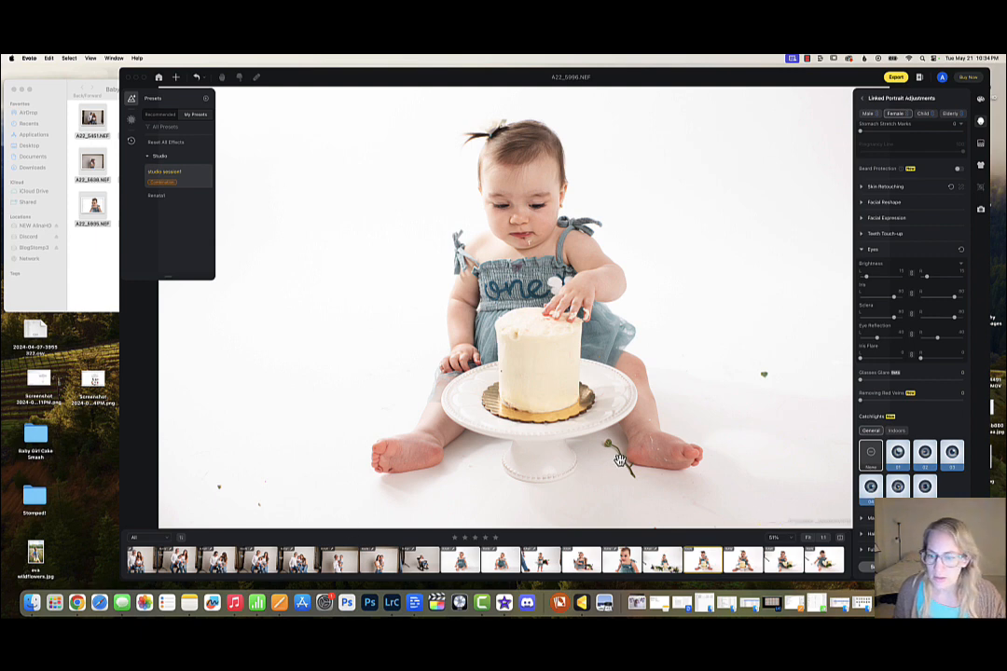
- Open the background adjustments for A22_5996.NEF and examine how the solid backdrop cleanup handles the debris around the baby
{"action": "left_click", "coordinate": [979, 145]}
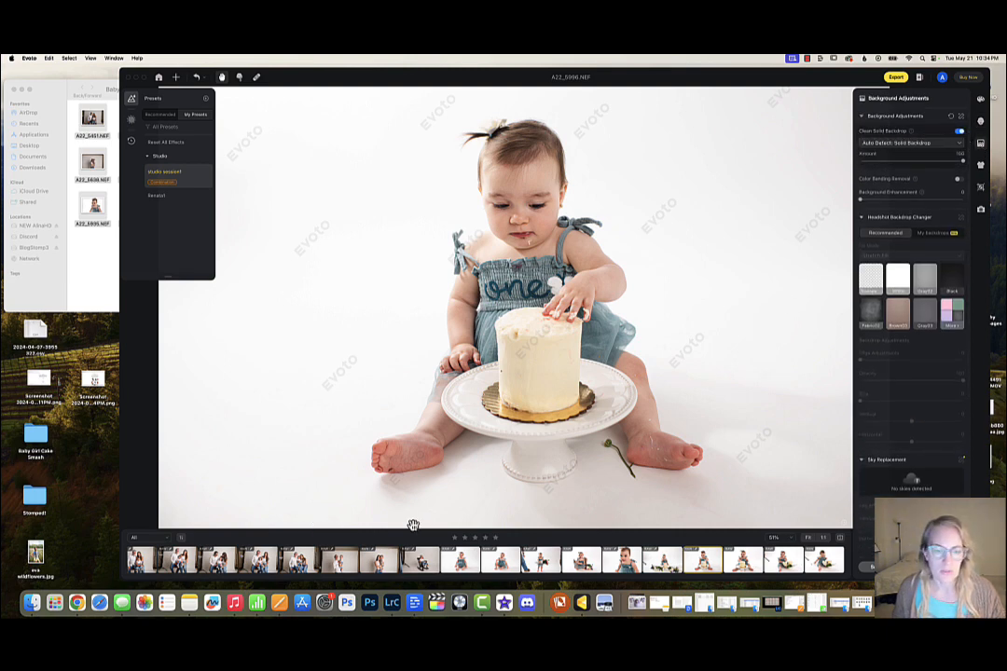
{"action": "scroll", "coordinate": [620, 427], "scroll_direction": "down", "scroll_amount": 3}
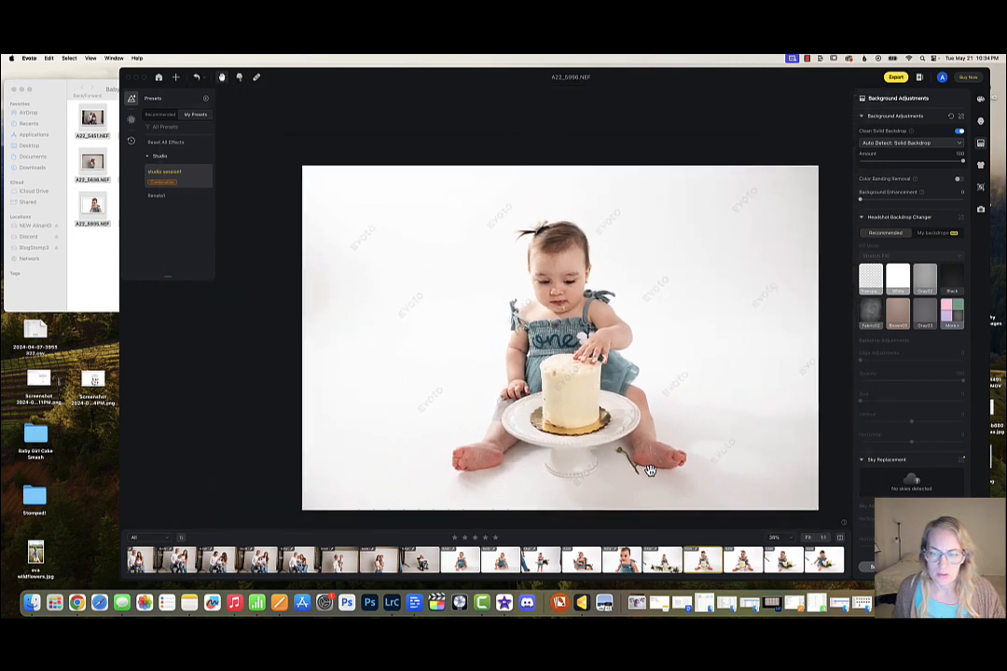
{"action": "scroll", "coordinate": [653, 469], "scroll_direction": "up", "scroll_amount": 1}
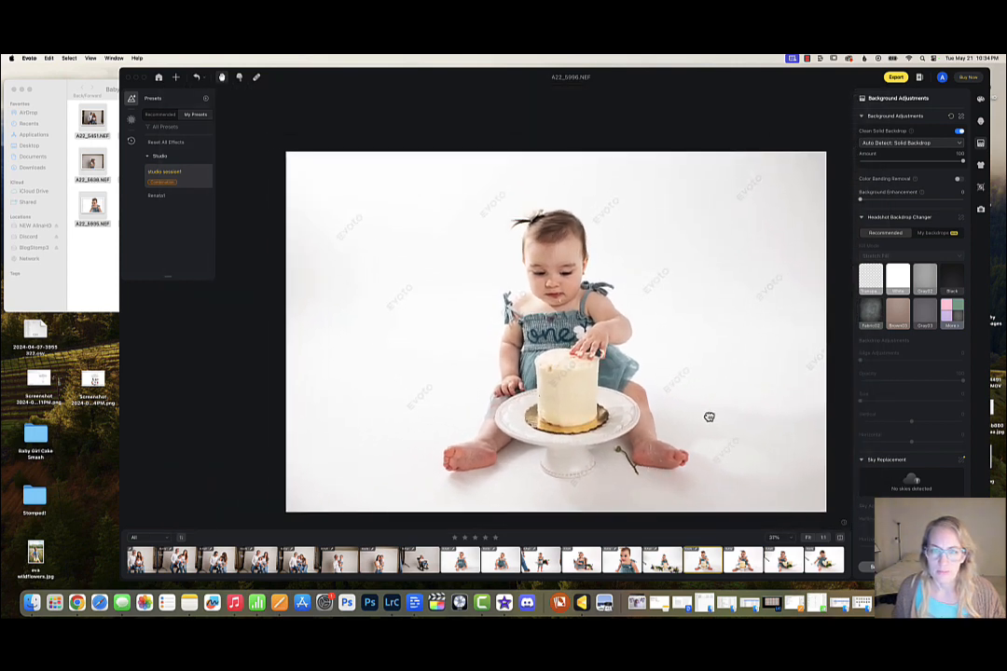
{"action": "left_click_drag", "start_coordinate": [709, 416], "coordinate": [668, 416]}
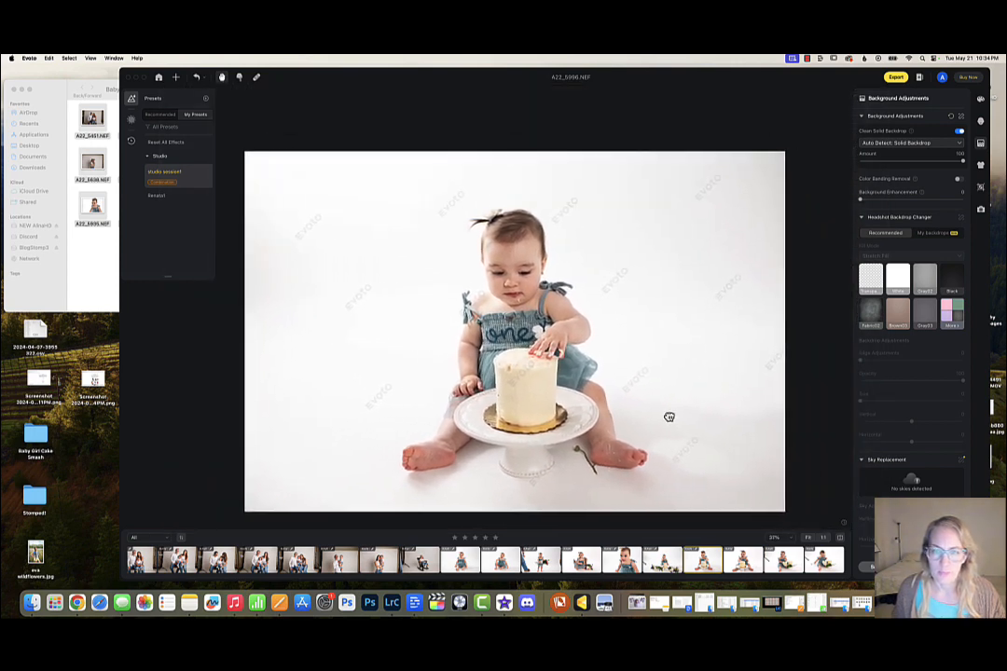
- Apply the studio session1 preset to the photo of the open-mouthed baby facing the camera behind the cake
{"action": "left_click", "coordinate": [746, 563]}
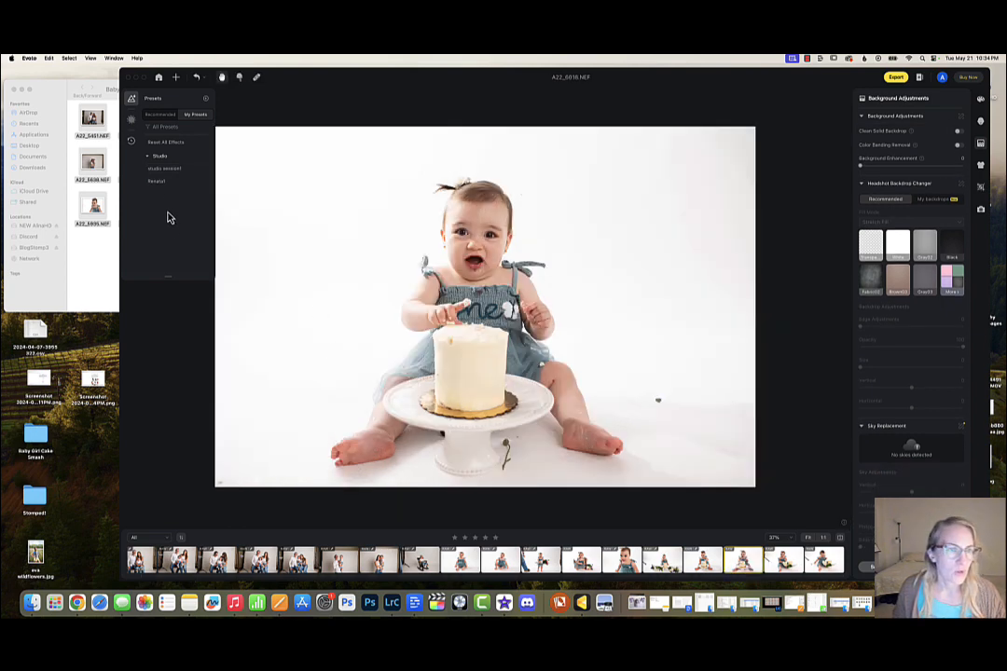
{"action": "left_click", "coordinate": [165, 170]}
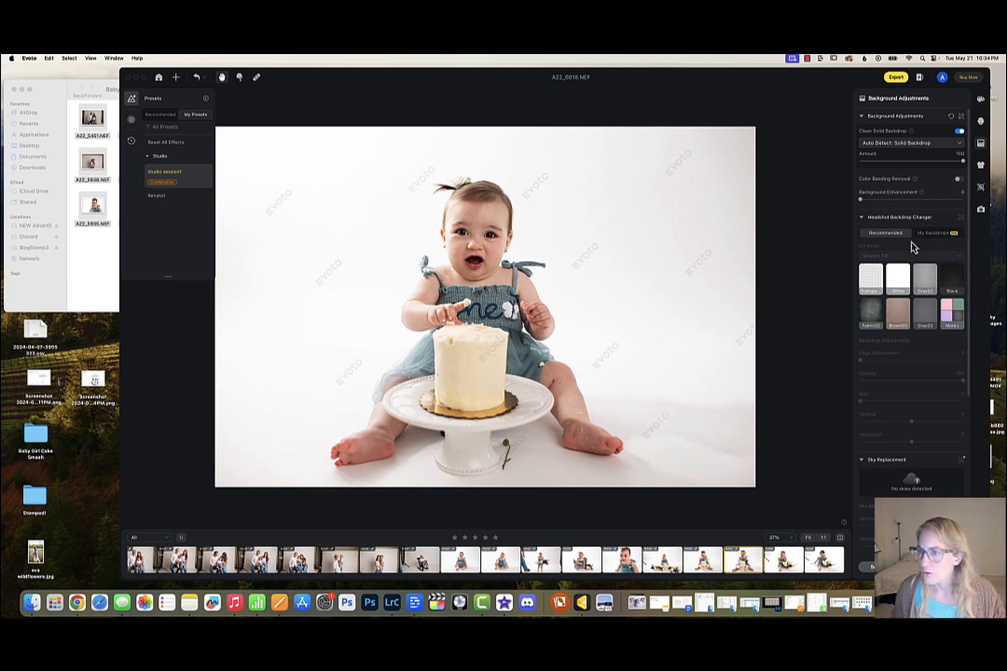
{"action": "scroll", "coordinate": [896, 353], "scroll_direction": "down", "scroll_amount": 5}
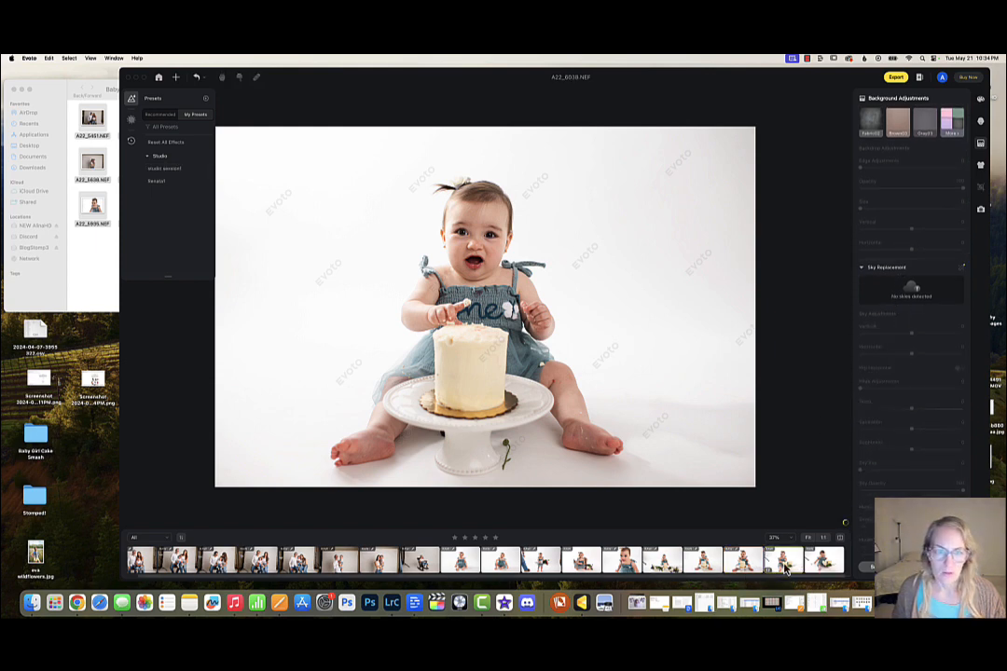
- Apply the studio session1 preset to A22_6038.NEF, the baby holding white flowers, and check the skin and backdrop
{"action": "left_click", "coordinate": [786, 564]}
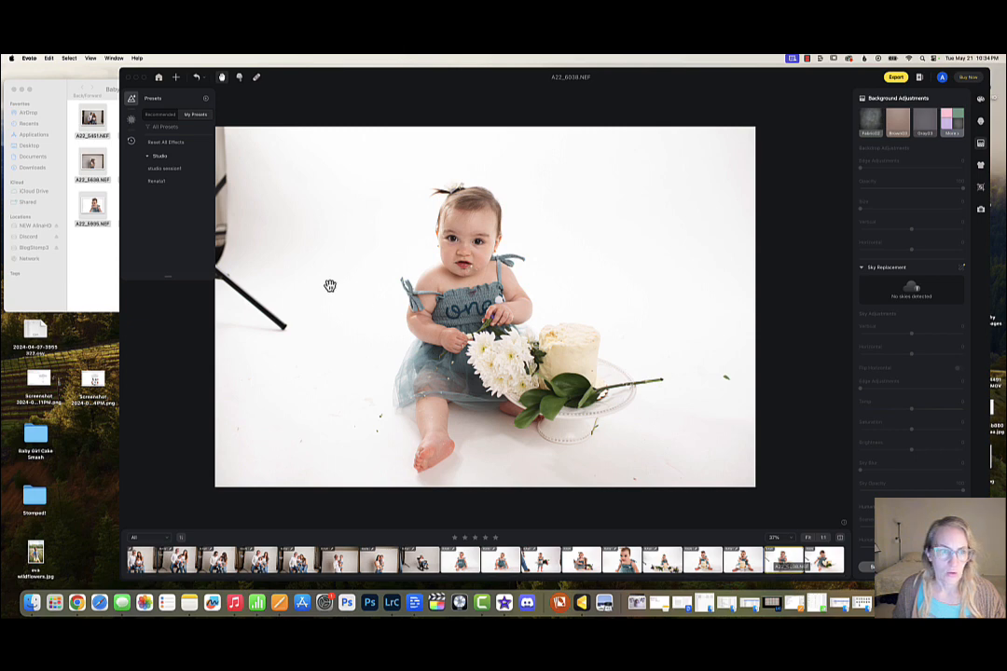
{"action": "left_click", "coordinate": [175, 174]}
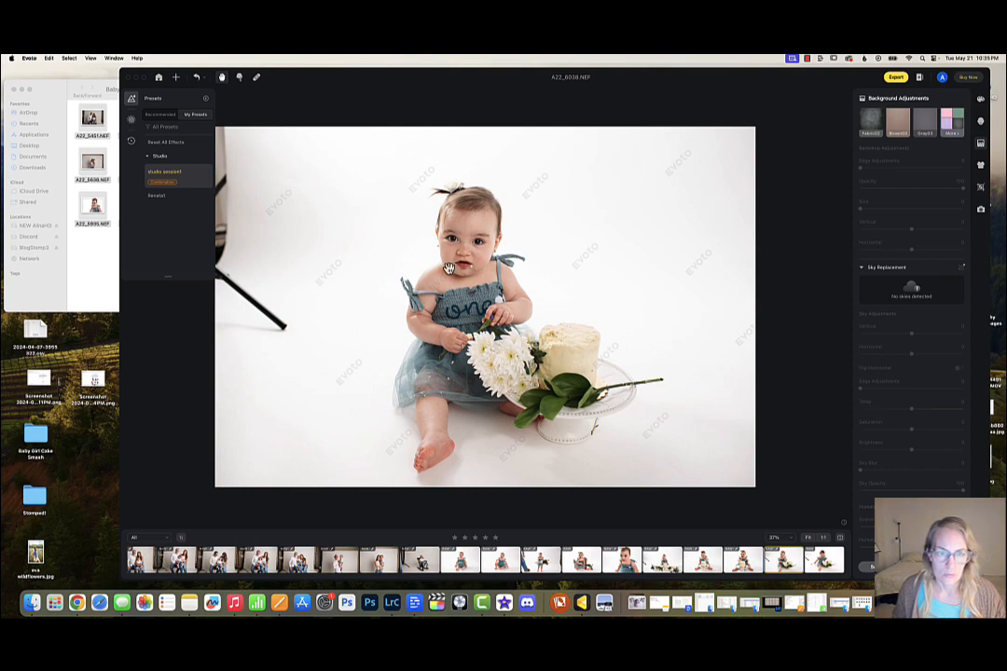
{"action": "scroll", "coordinate": [455, 293], "scroll_direction": "down", "scroll_amount": 3}
{"action": "scroll", "coordinate": [455, 293], "scroll_direction": "up", "scroll_amount": 10}
{"action": "scroll", "coordinate": [455, 293], "scroll_direction": "up", "scroll_amount": 5}
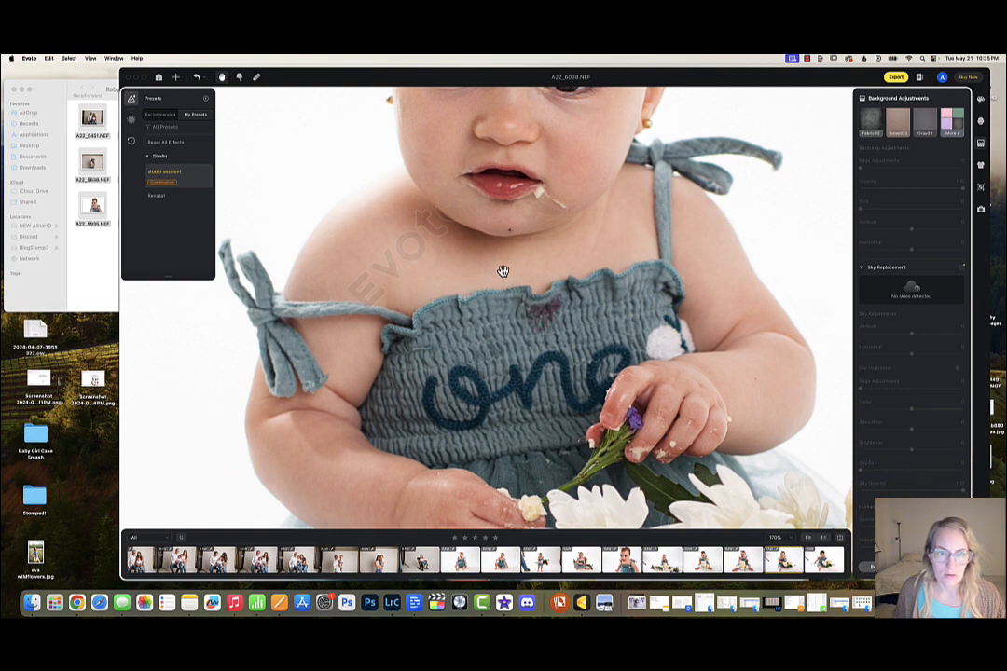
{"action": "scroll", "coordinate": [504, 271], "scroll_direction": "down", "scroll_amount": 5}
{"action": "scroll", "coordinate": [503, 271], "scroll_direction": "down", "scroll_amount": 5}
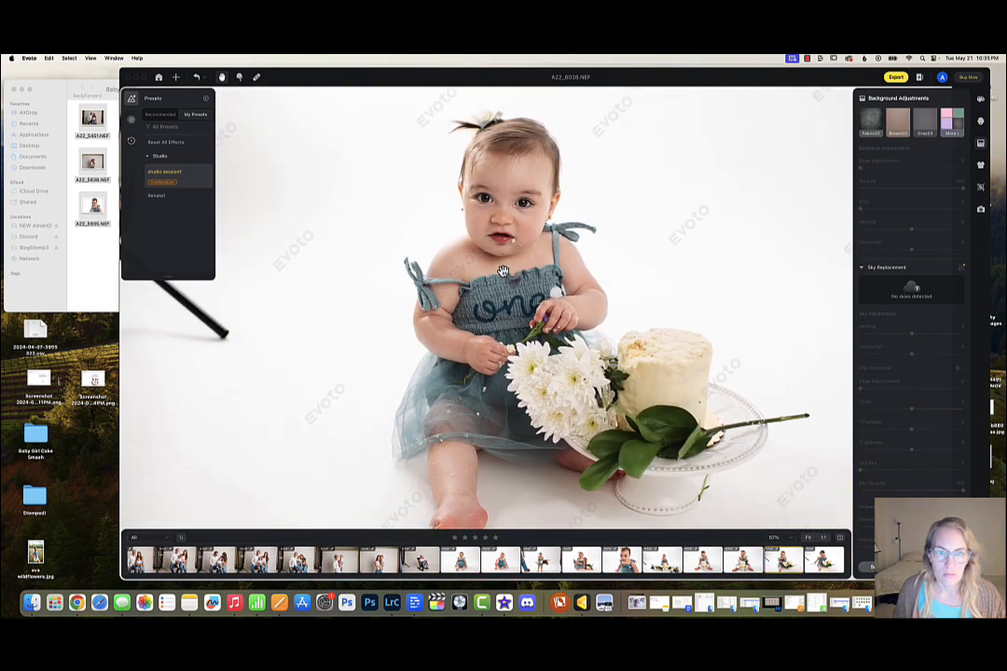
{"action": "scroll", "coordinate": [503, 271], "scroll_direction": "down", "scroll_amount": 1}
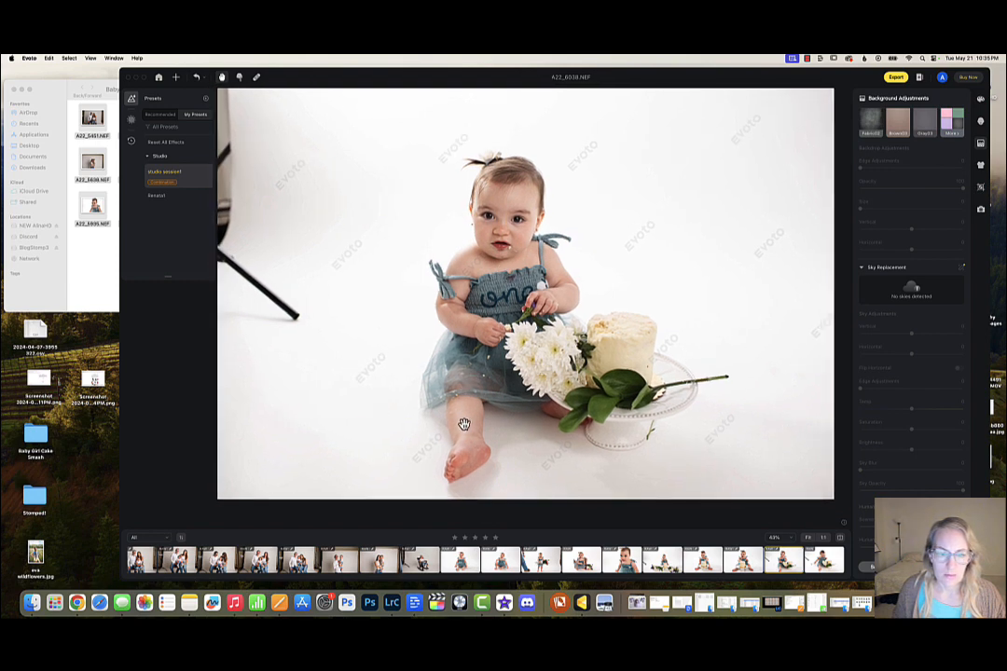
{"action": "left_click_drag", "start_coordinate": [525, 355], "coordinate": [500, 355]}
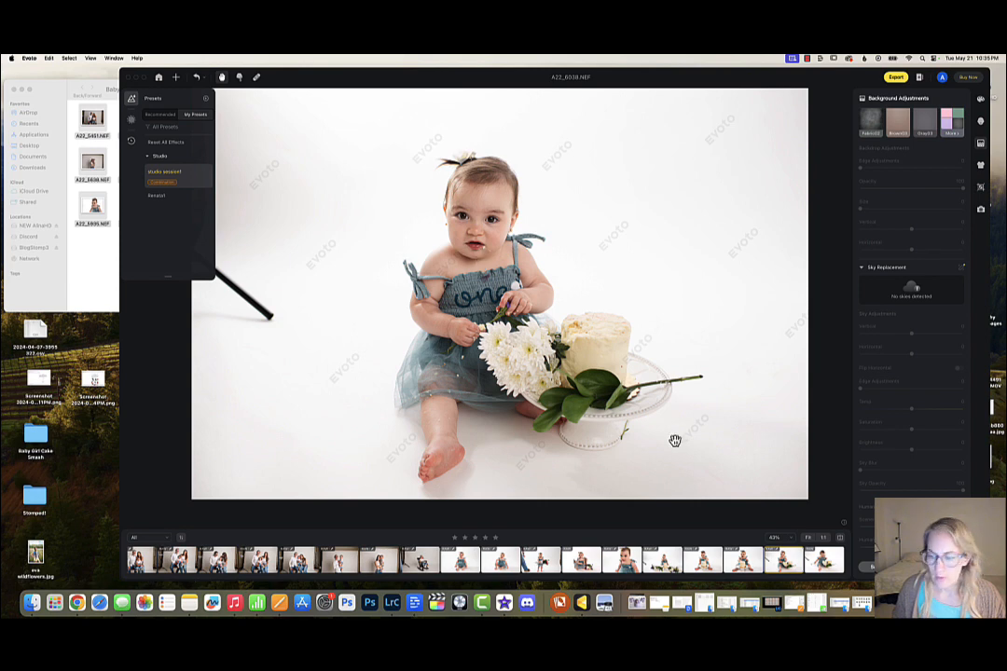
- Apply the studio session1 preset to A22_6040.NEF, the baby reaching beside the flowers and cake, and inspect the face and backdrop
{"action": "left_click", "coordinate": [824, 559]}
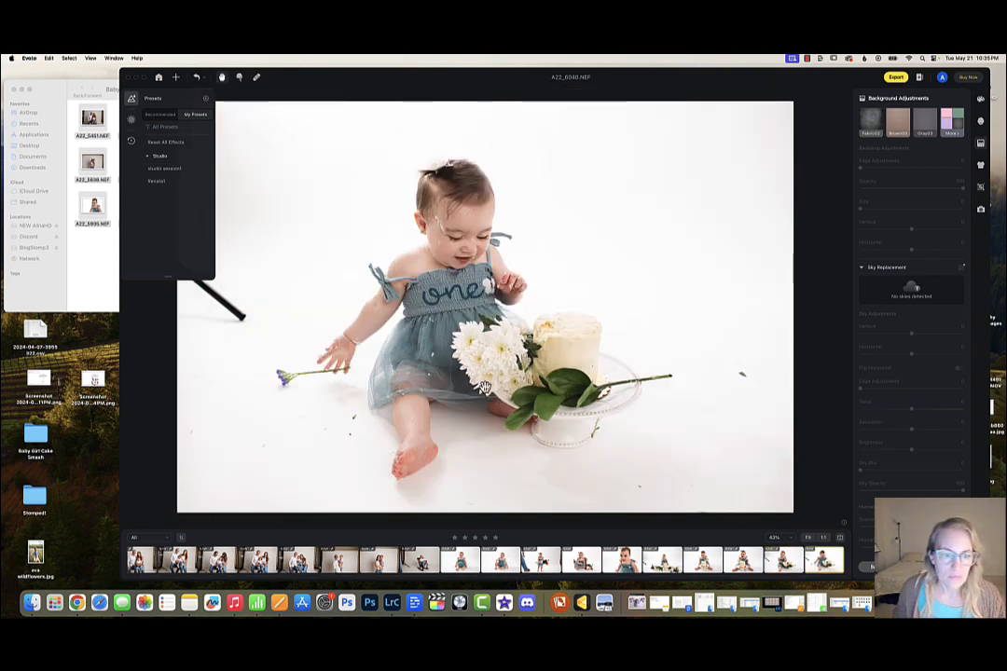
{"action": "left_click", "coordinate": [175, 172]}
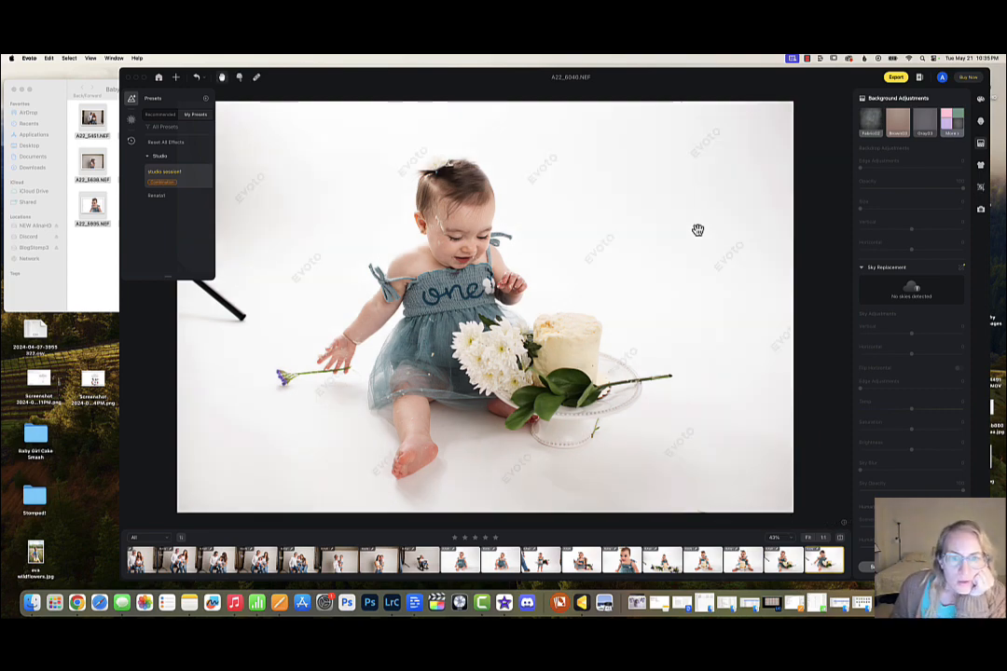
{"action": "scroll", "coordinate": [498, 264], "scroll_direction": "up", "scroll_amount": 5}
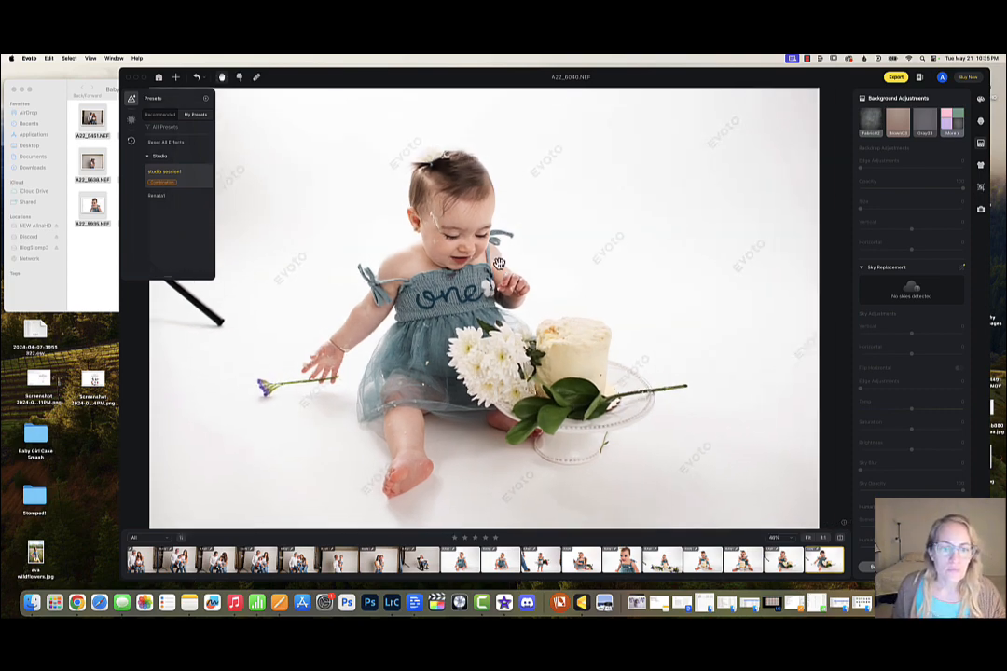
{"action": "scroll", "coordinate": [499, 264], "scroll_direction": "up", "scroll_amount": 3}
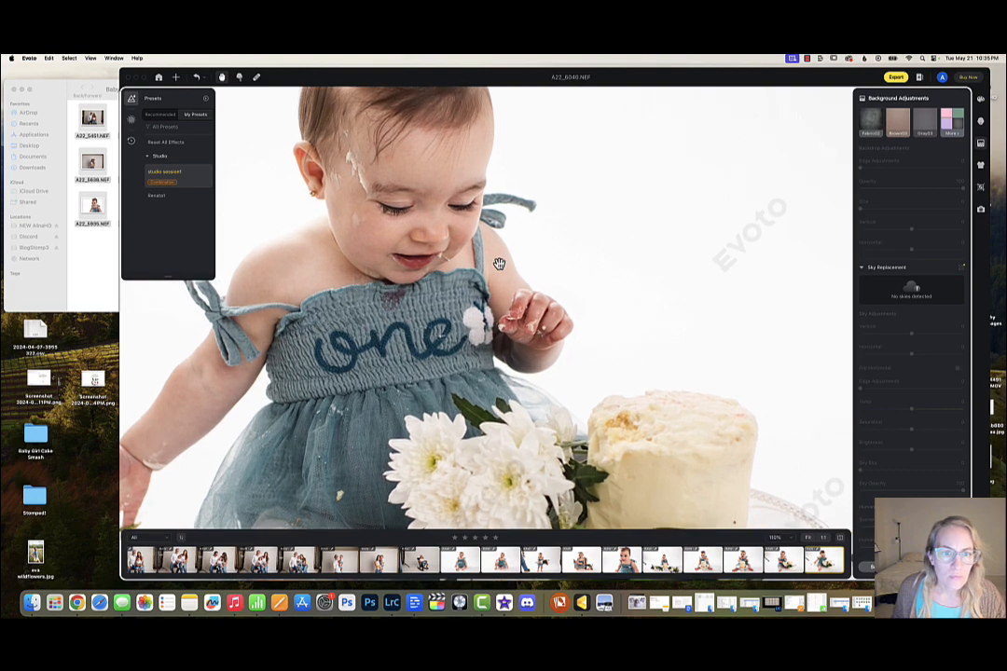
{"action": "scroll", "coordinate": [499, 264], "scroll_direction": "down", "scroll_amount": 6}
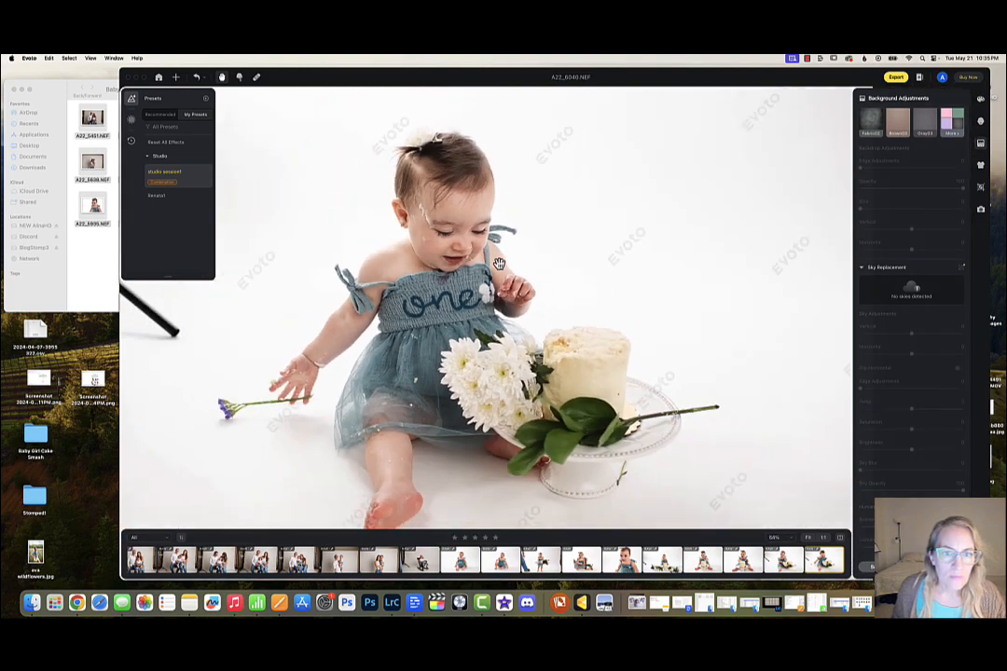
{"action": "scroll", "coordinate": [499, 264], "scroll_direction": "up", "scroll_amount": 2}
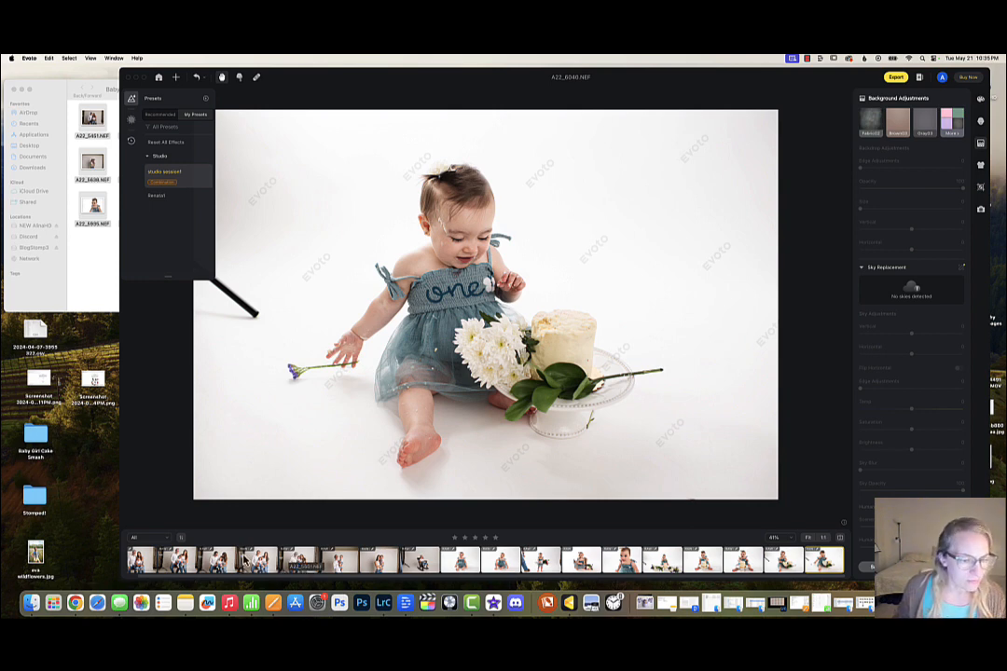
- Look over the session's source files in the Baby Girl Cake Smash folder and select all its photos in Evoto for export
{"action": "scroll", "coordinate": [247, 561], "scroll_direction": "left", "scroll_amount": 1}
{"action": "scroll", "coordinate": [247, 560], "scroll_direction": "right", "scroll_amount": 1}
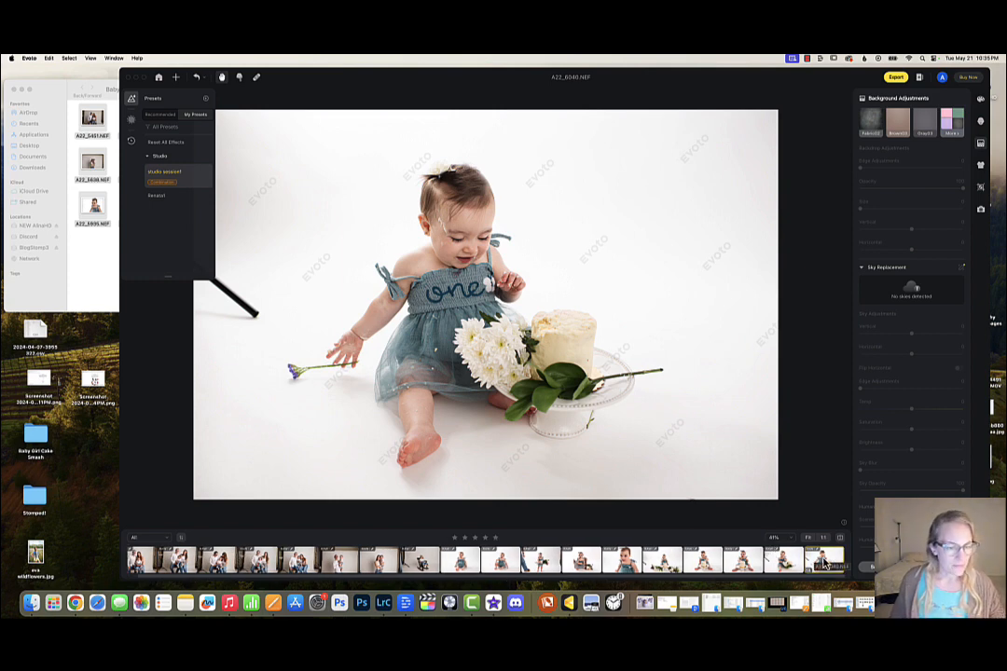
{"action": "left_click", "coordinate": [108, 253]}
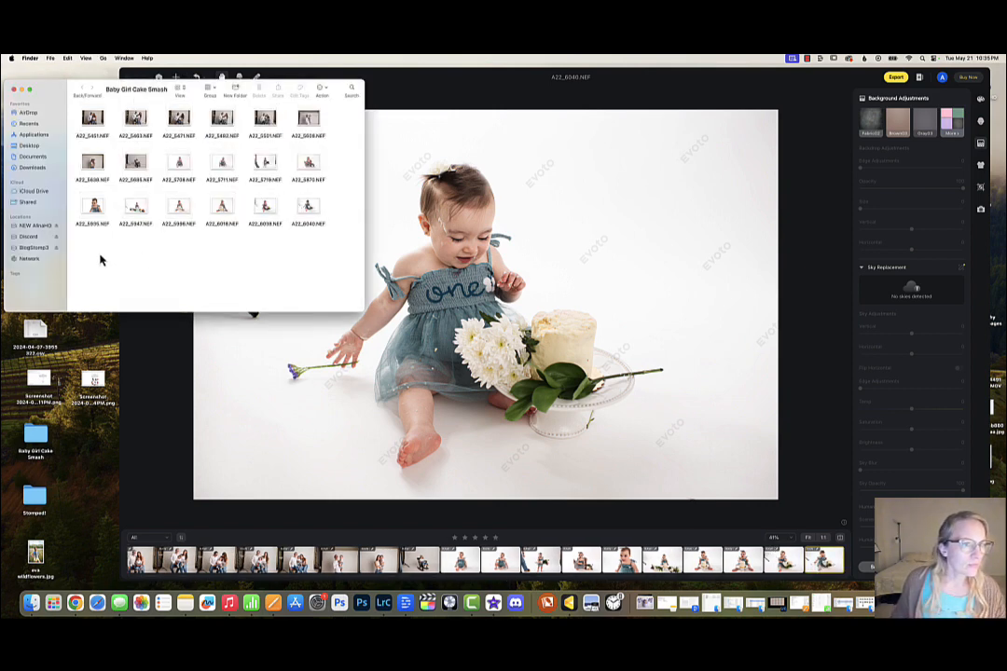
{"action": "key", "text": "super+a"}
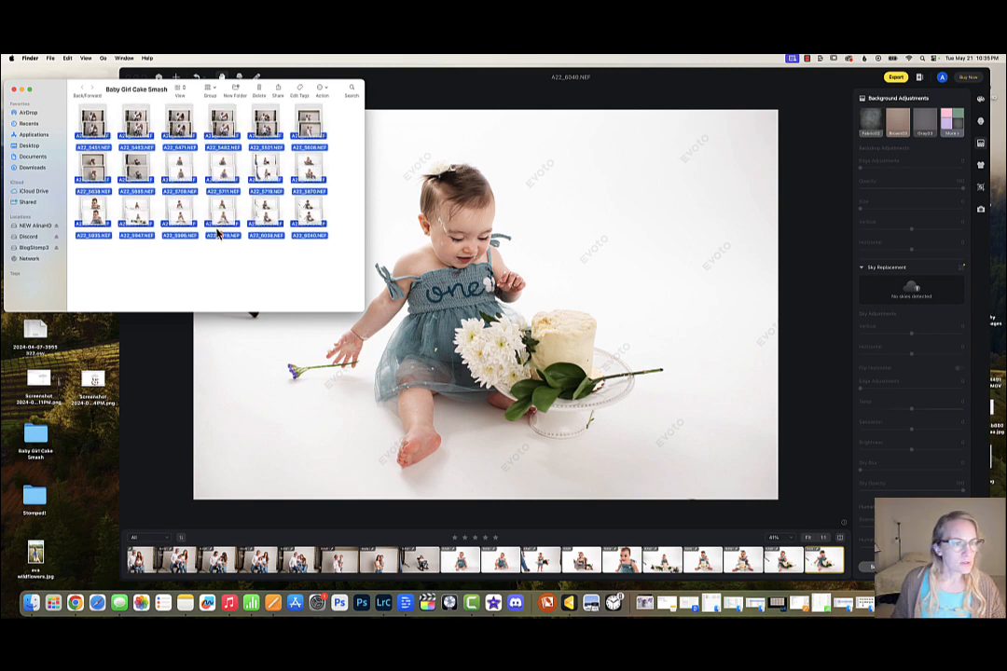
{"action": "left_click", "coordinate": [226, 274]}
{"action": "left_click", "coordinate": [802, 259]}
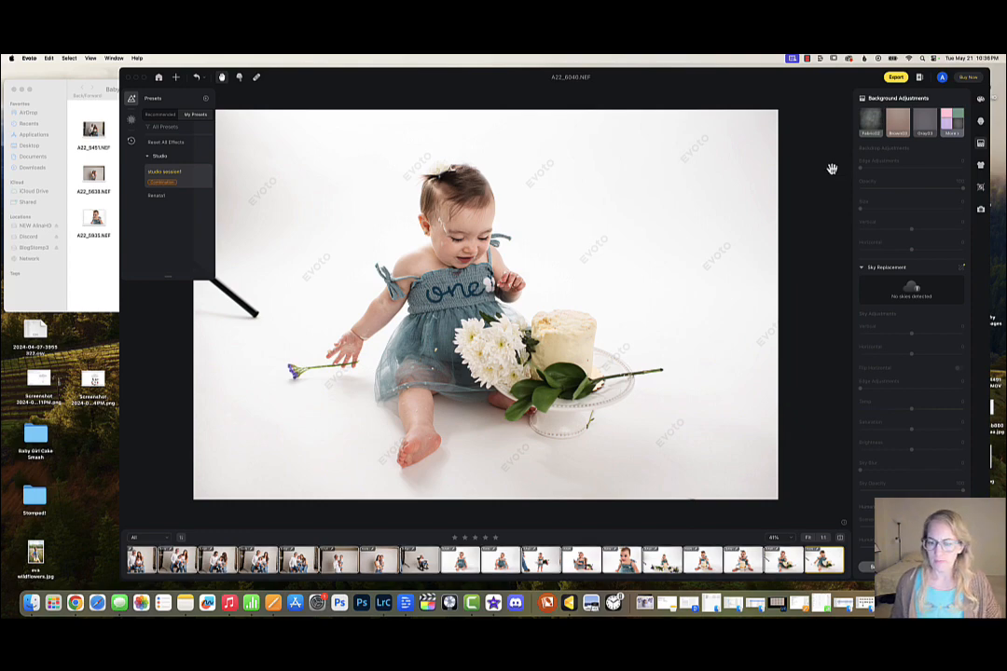
- Open the export settings for the selected photos and check the available export location options
{"action": "left_click", "coordinate": [894, 80]}
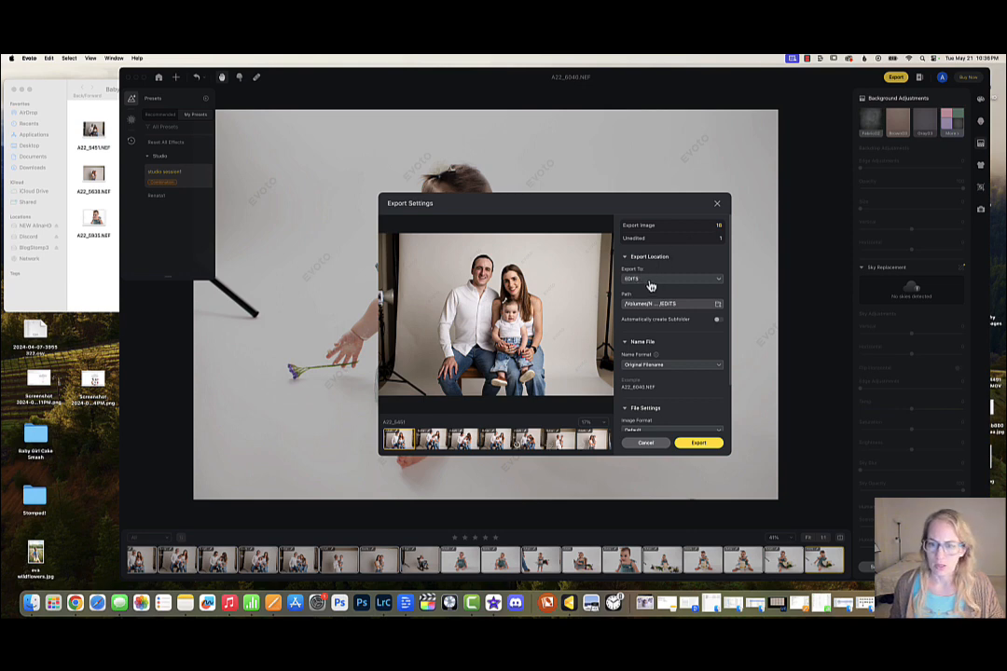
{"action": "left_click", "coordinate": [718, 281]}
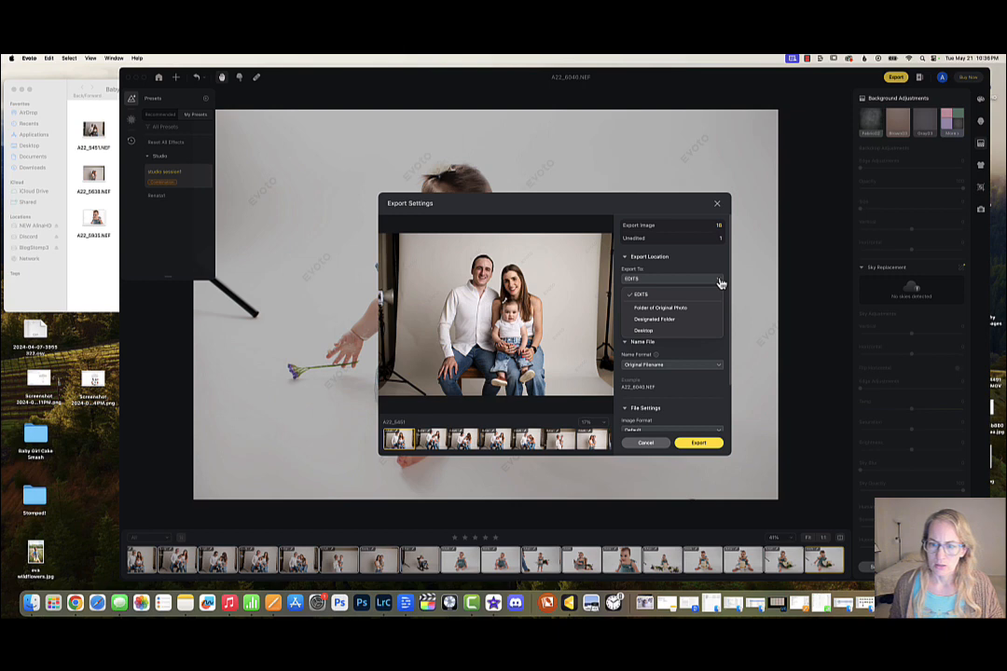
{"action": "left_click", "coordinate": [718, 282]}
{"action": "left_click", "coordinate": [625, 262]}
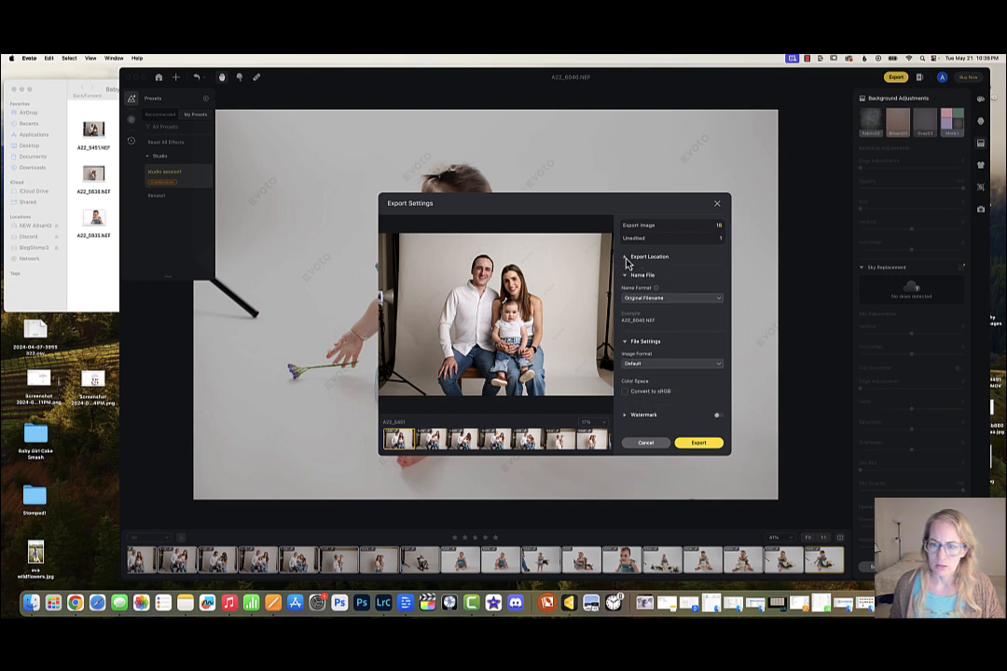
{"action": "left_click", "coordinate": [626, 259]}
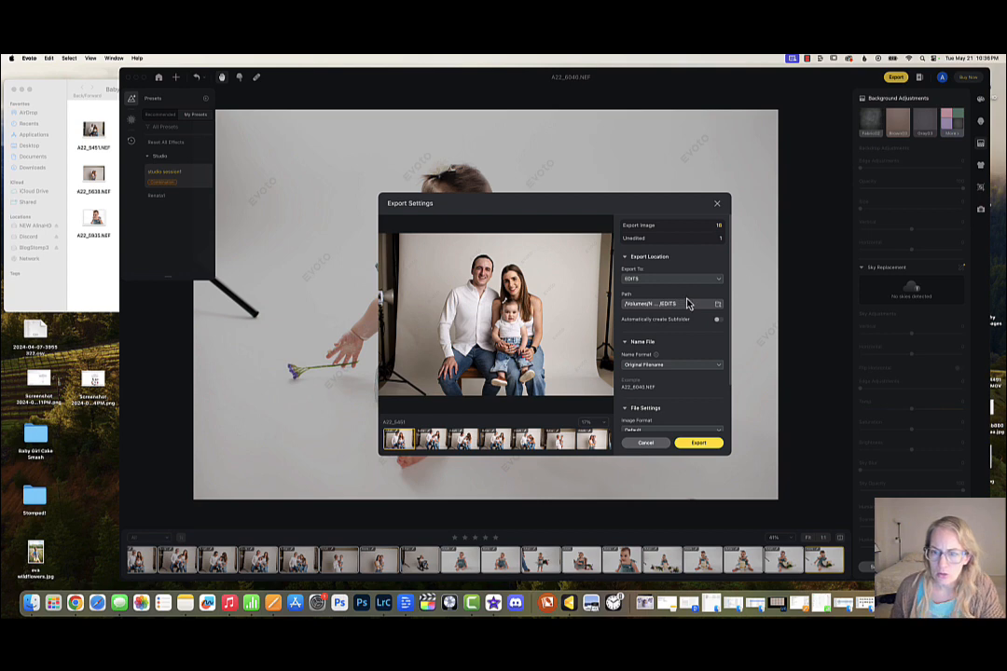
- Create a folder named EDITS1 inside Baby Girl Cake Smash on the Desktop and set it as the export destination
{"action": "left_click", "coordinate": [717, 306]}
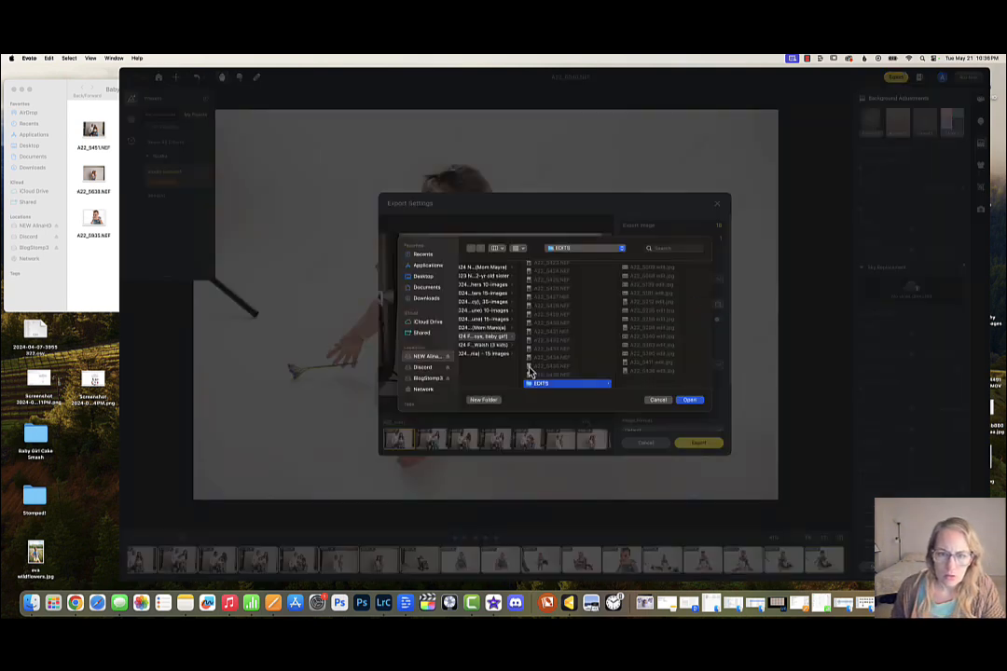
{"action": "scroll", "coordinate": [557, 347], "scroll_direction": "up", "scroll_amount": 5}
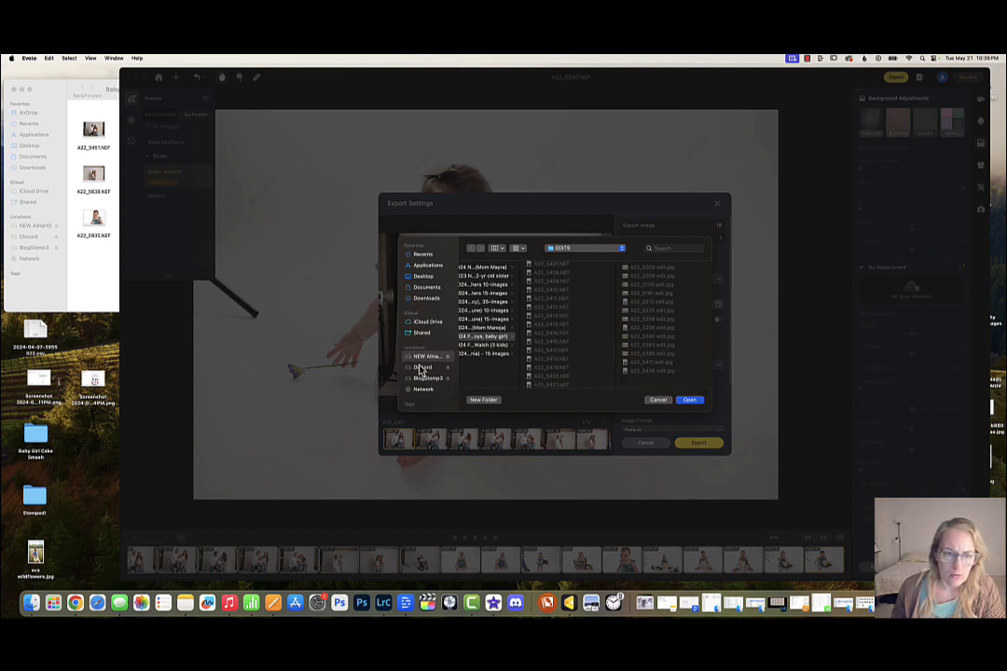
{"action": "left_click", "coordinate": [422, 278]}
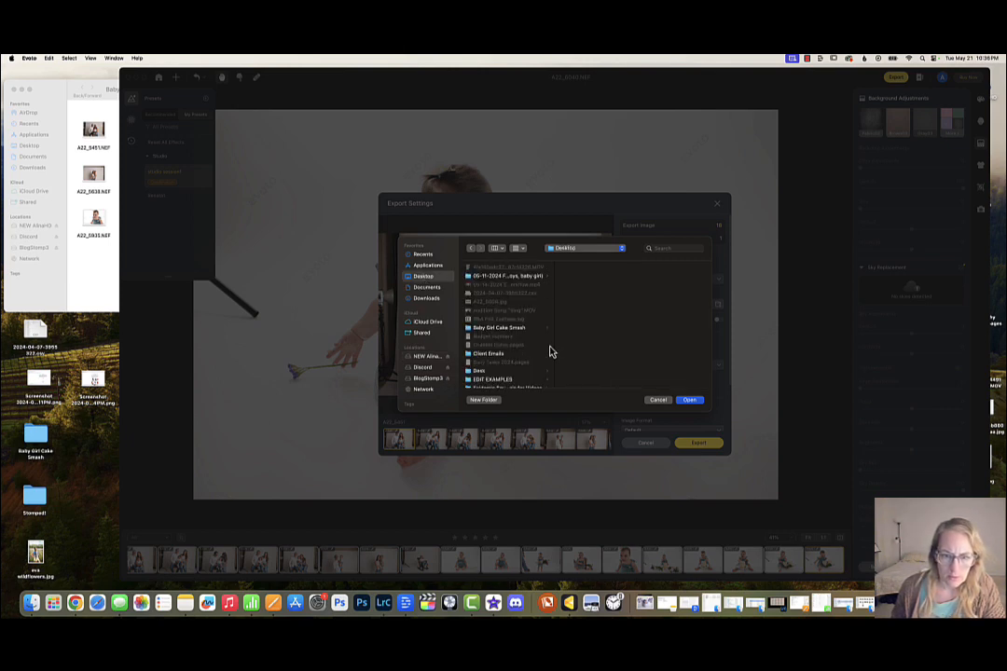
{"action": "left_click", "coordinate": [522, 329]}
{"action": "scroll", "coordinate": [597, 345], "scroll_direction": "down", "scroll_amount": 3}
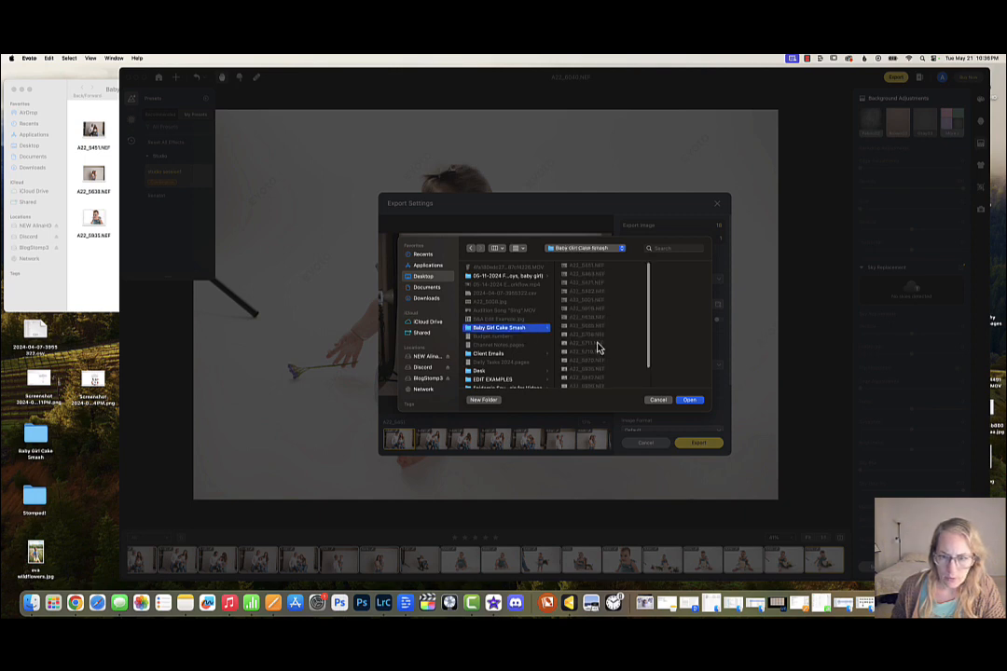
{"action": "left_click", "coordinate": [483, 400]}
{"action": "type", "text": "EDITS"}
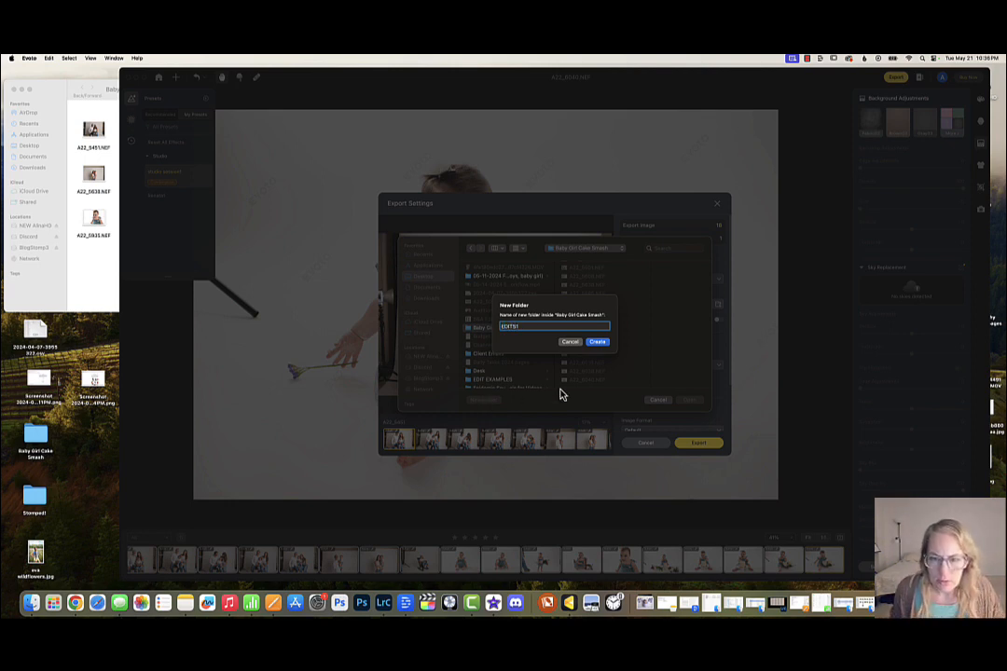
{"action": "left_click", "coordinate": [598, 342]}
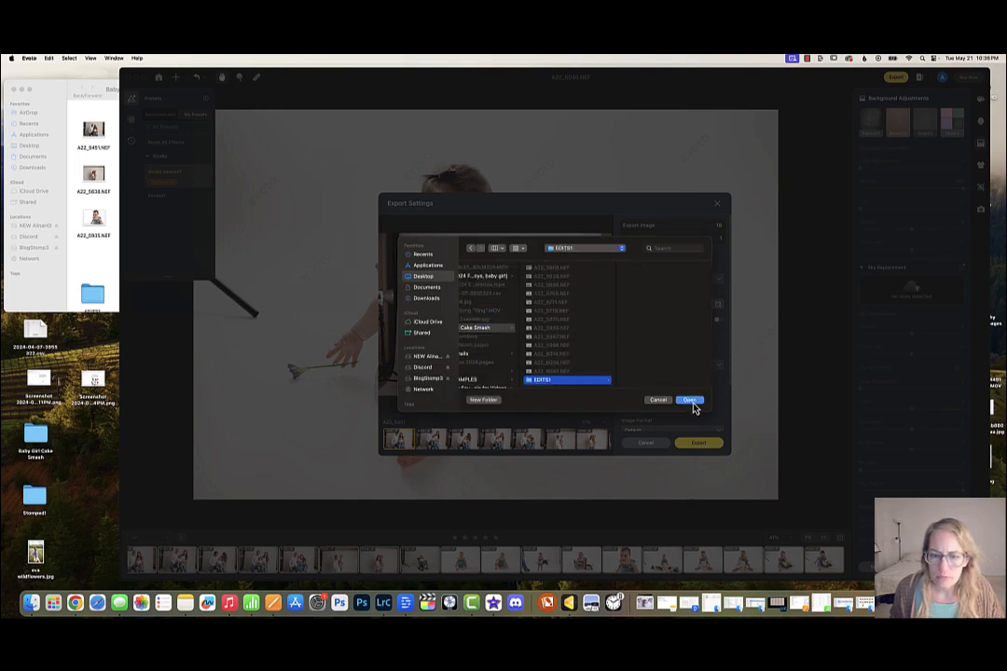
{"action": "left_click", "coordinate": [691, 402]}
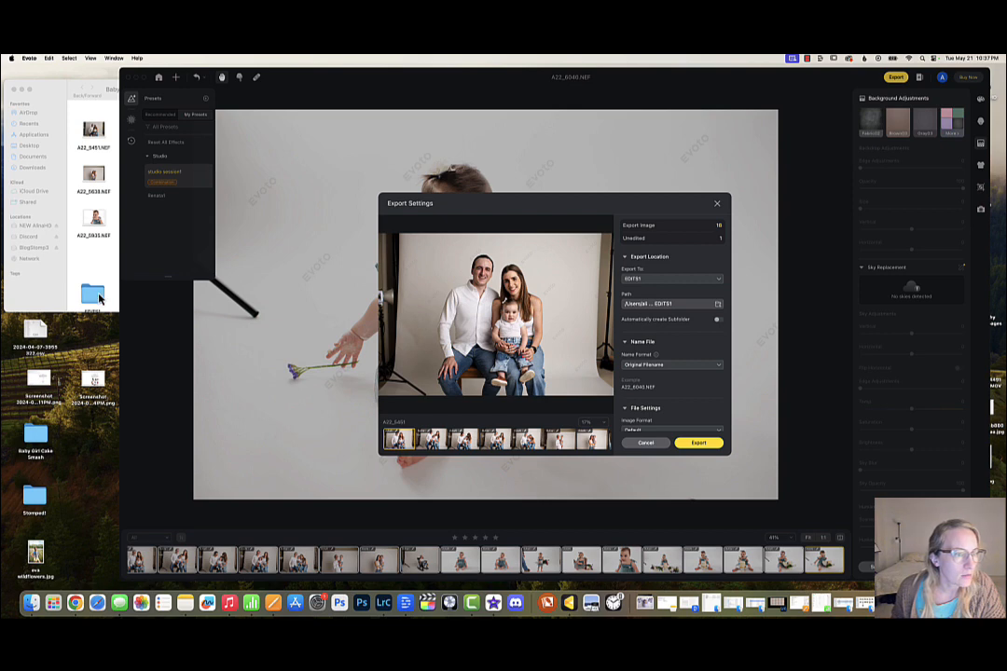
- Move the EDITS1 folder directly below the photos in Finder and export the images with original filenames and the default format
{"action": "left_click_drag", "start_coordinate": [100, 299], "coordinate": [101, 268]}
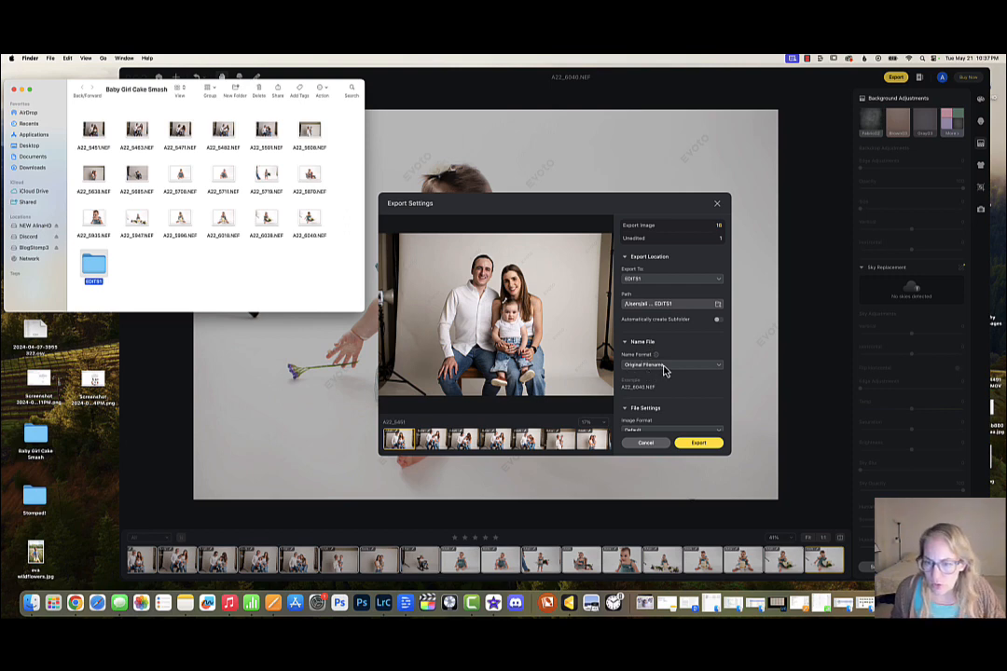
{"action": "scroll", "coordinate": [669, 391], "scroll_direction": "down", "scroll_amount": 3}
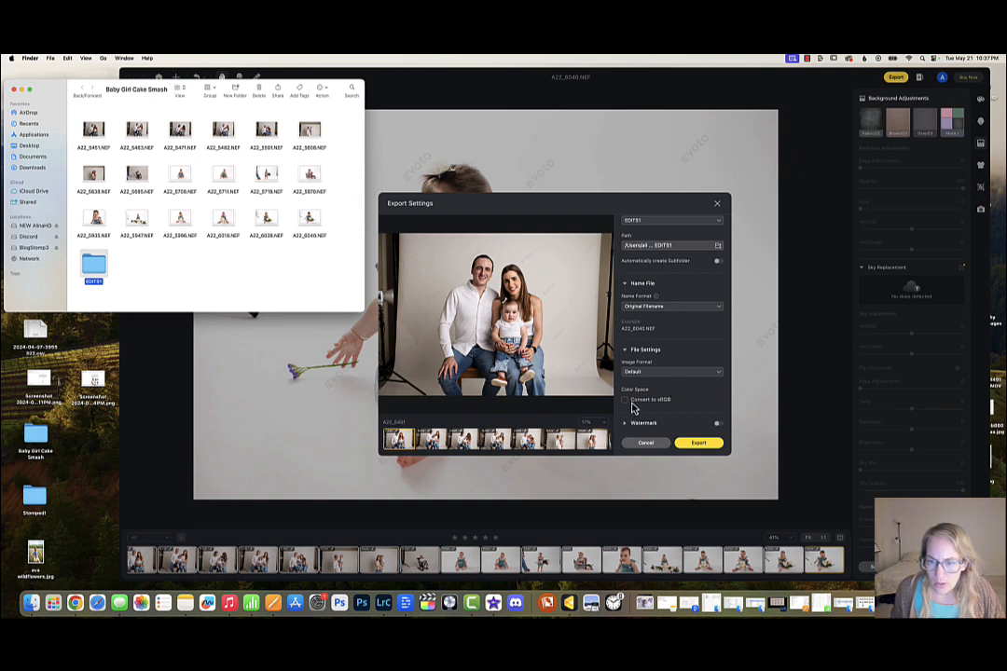
{"action": "left_click", "coordinate": [698, 443]}
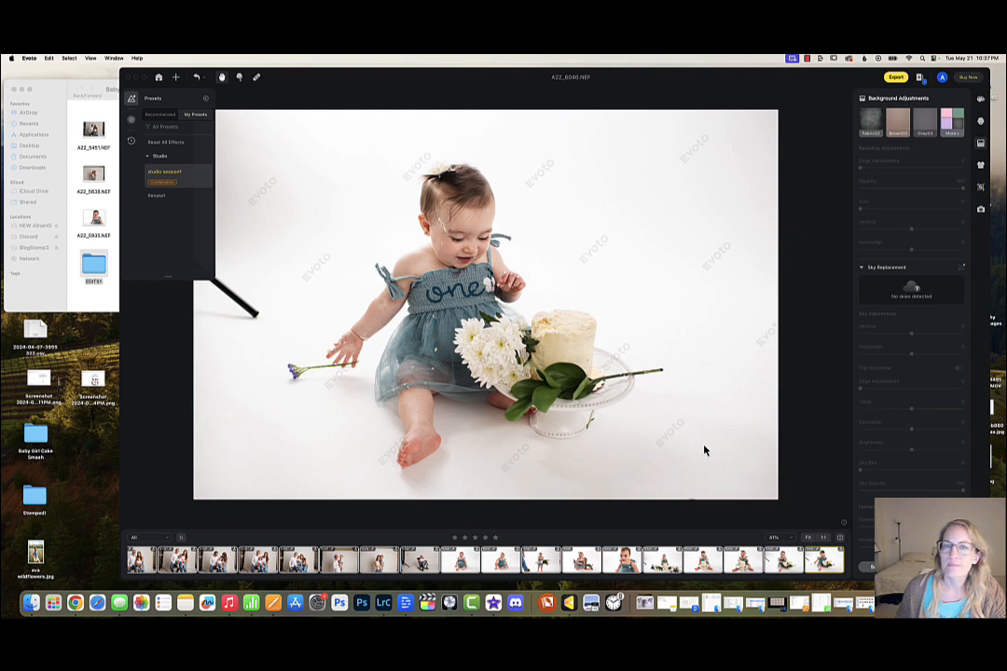
- Open the EDITS1 folder in Finder and open the exported A22_5482.jpg in Adobe Photoshop (Beta)
{"action": "left_click", "coordinate": [114, 307]}
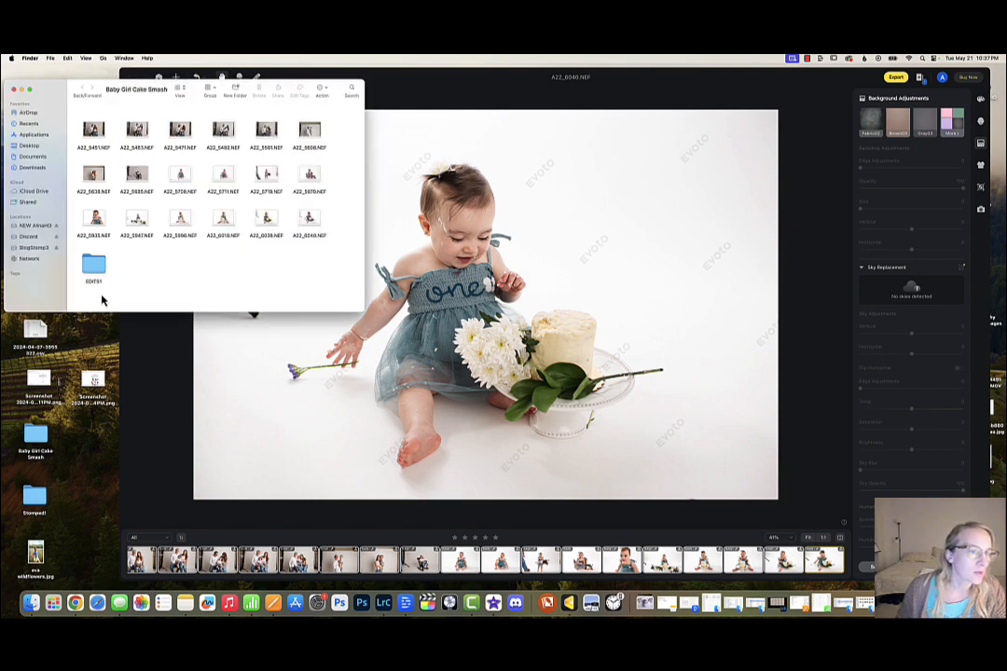
{"action": "left_click", "coordinate": [92, 266]}
{"action": "double_click", "coordinate": [92, 267]}
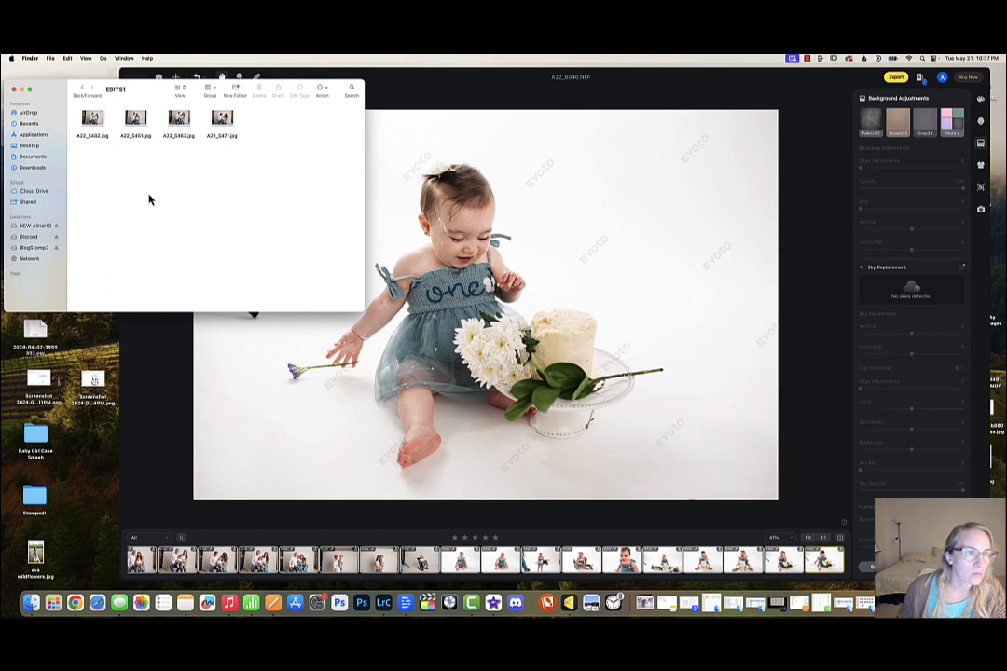
{"action": "left_click", "coordinate": [95, 125]}
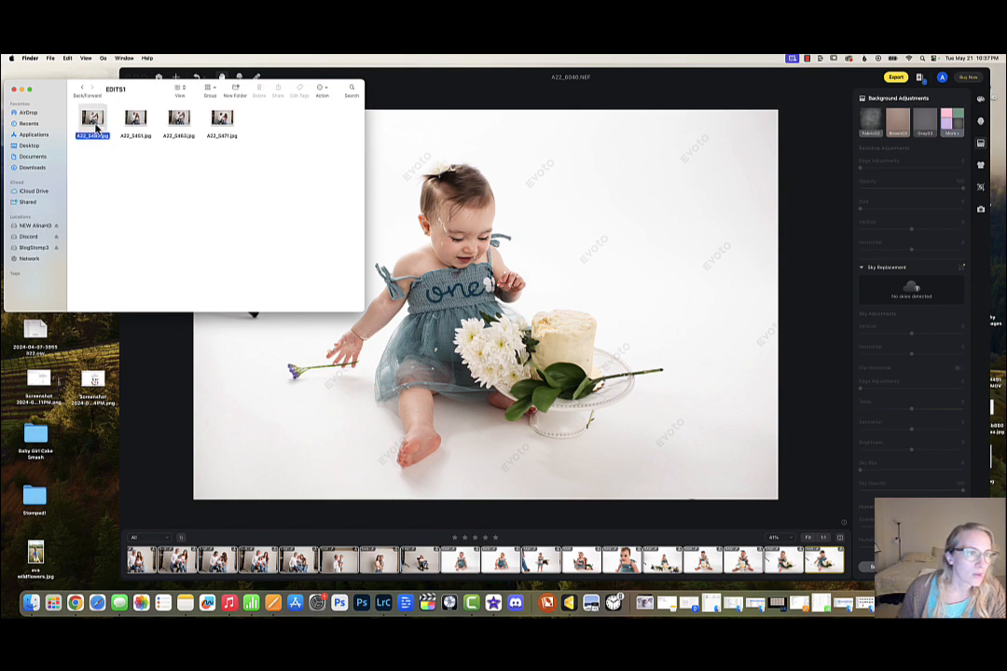
{"action": "right_click", "coordinate": [97, 129]}
{"action": "mouse_move", "coordinate": [107, 136]}
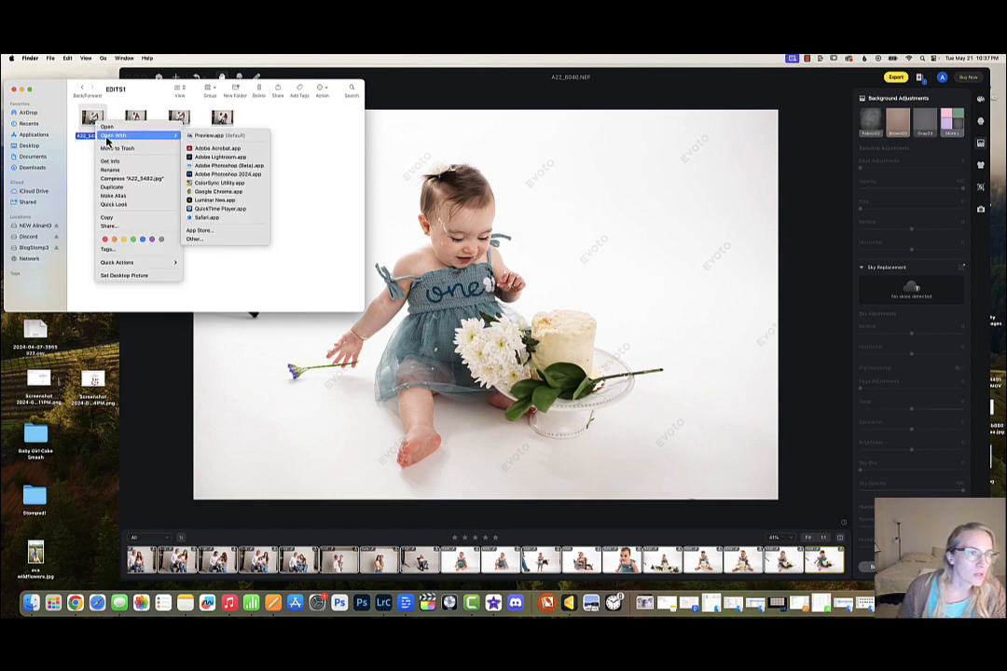
{"action": "left_click", "coordinate": [239, 170]}
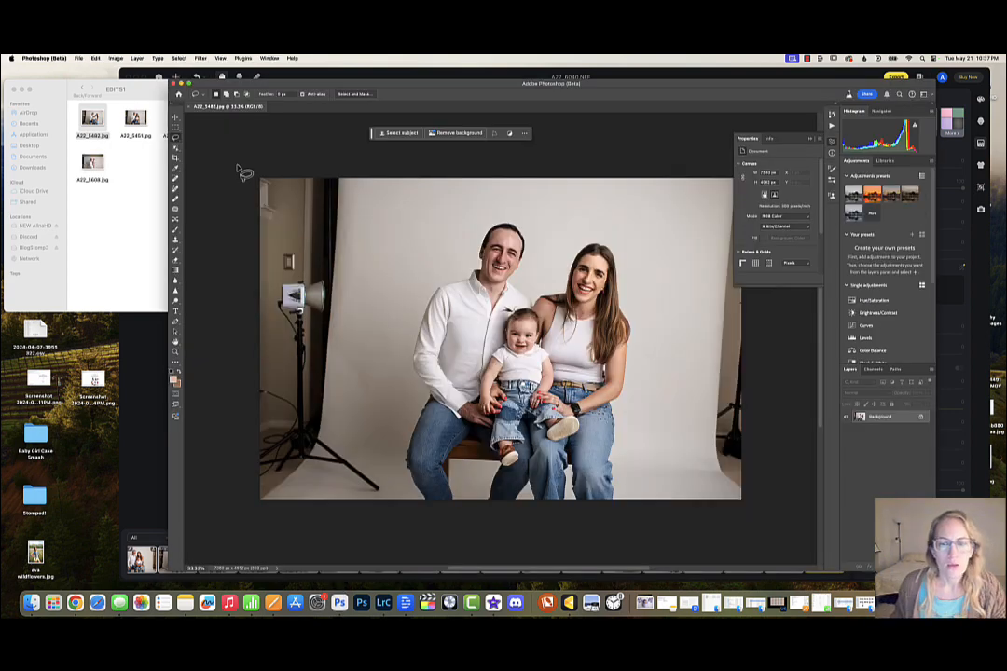
- View the exported A22_5463.jpg family portrait from the EDITS1 folder in Preview and close it
{"action": "left_click", "coordinate": [121, 229]}
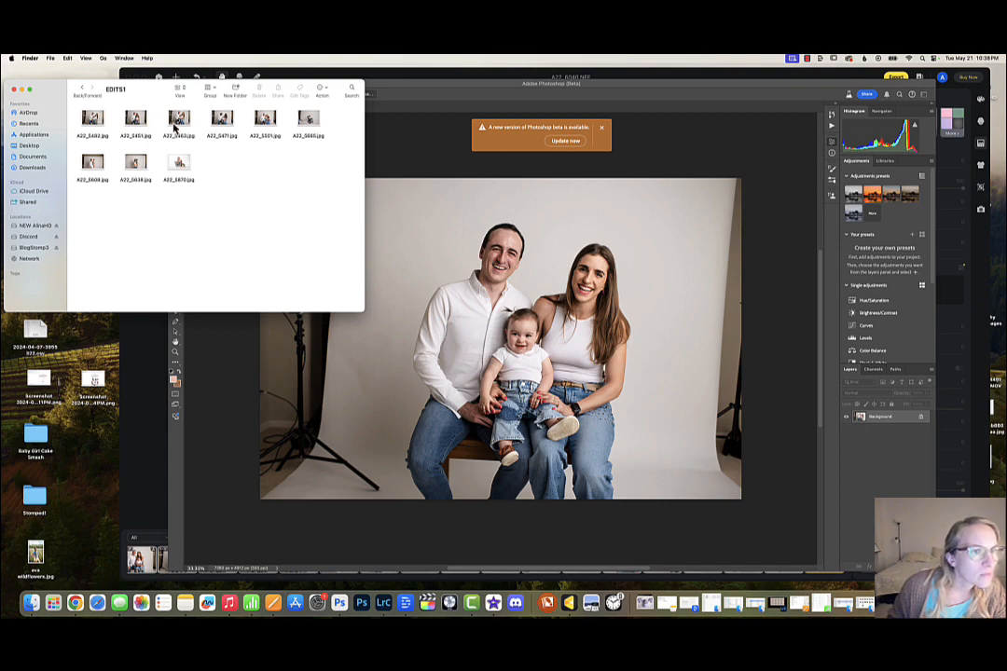
{"action": "double_click", "coordinate": [176, 120]}
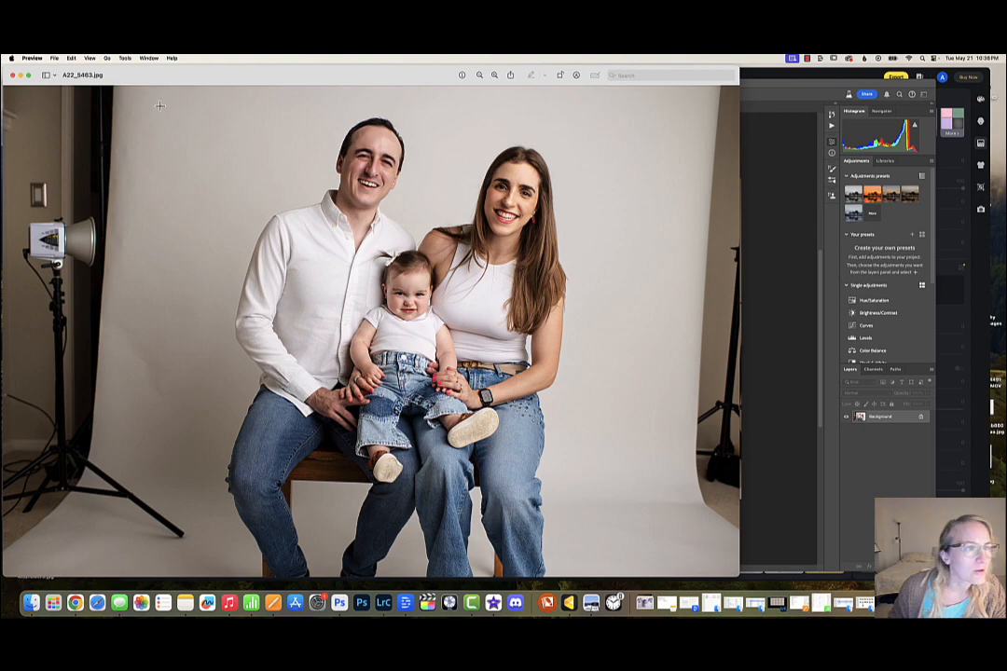
{"action": "left_click", "coordinate": [12, 75]}
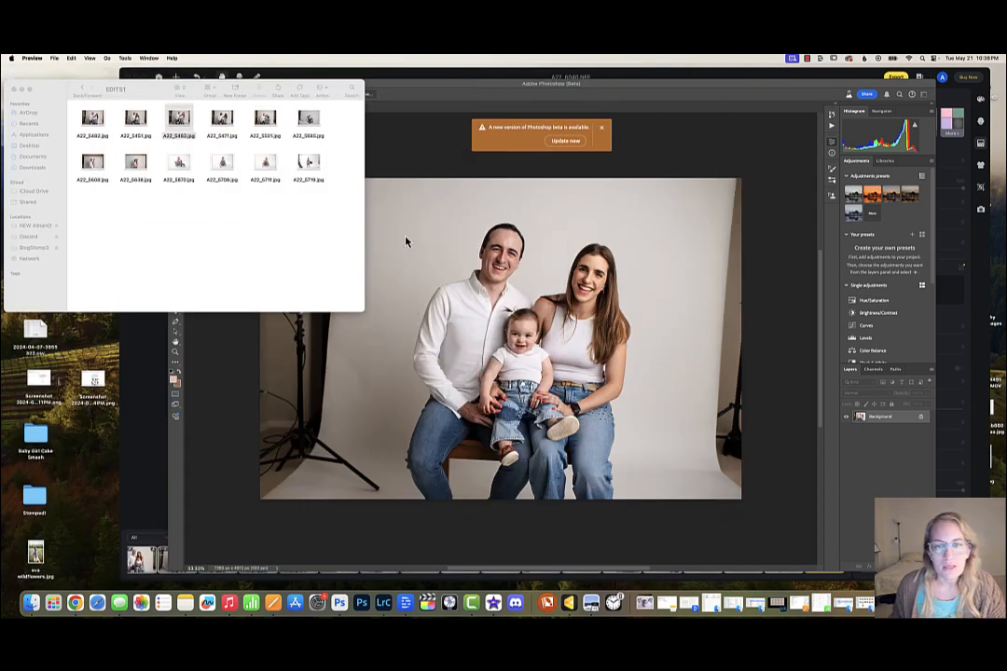
- In Photoshop (Beta), dismiss the update notice, straighten and centre the family with a crop about 6940 × 4630 px, and fill the empty edges using Generative Expand
{"action": "left_click", "coordinate": [536, 177]}
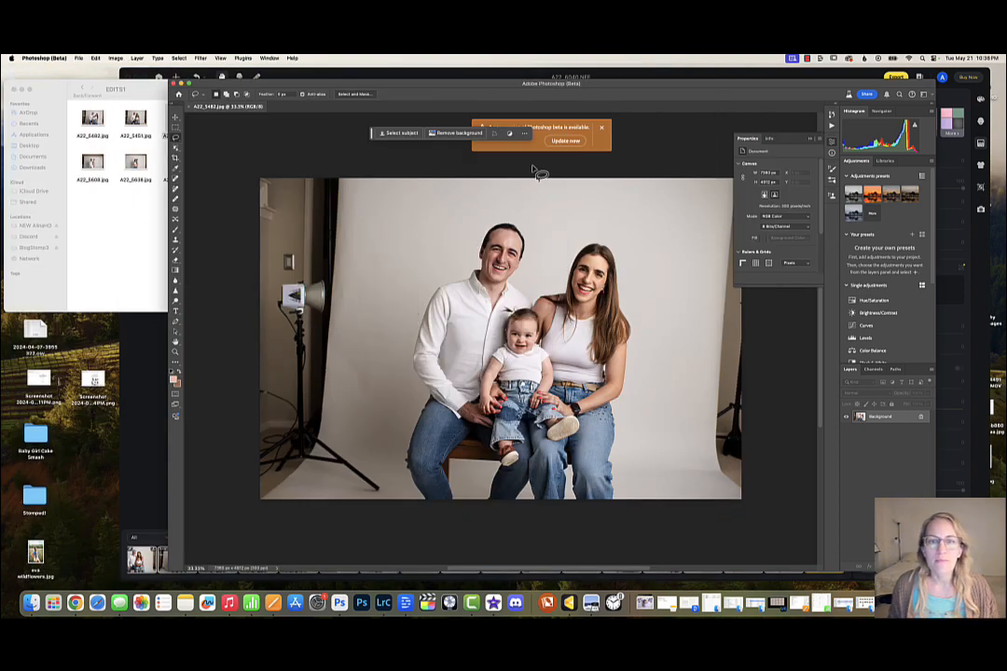
{"action": "left_click", "coordinate": [602, 128]}
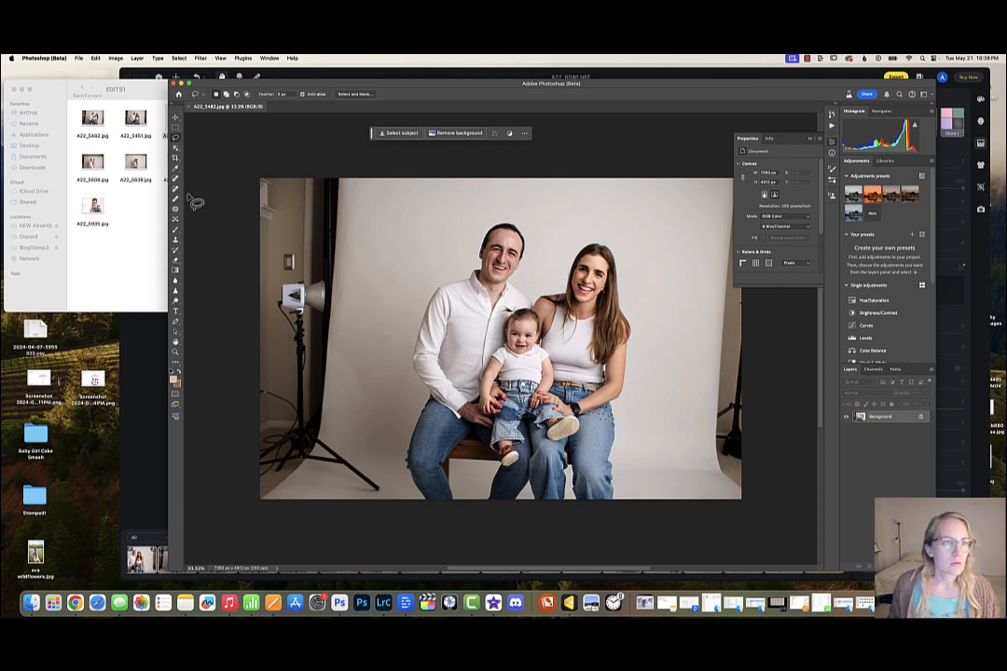
{"action": "left_click", "coordinate": [176, 157]}
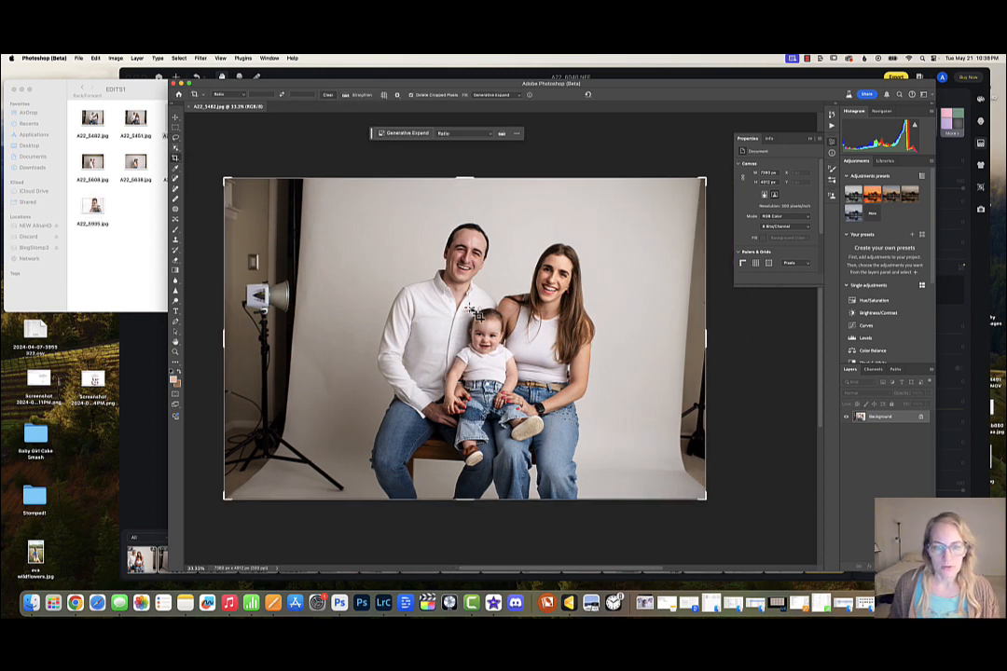
{"action": "key", "text": "super+minus"}
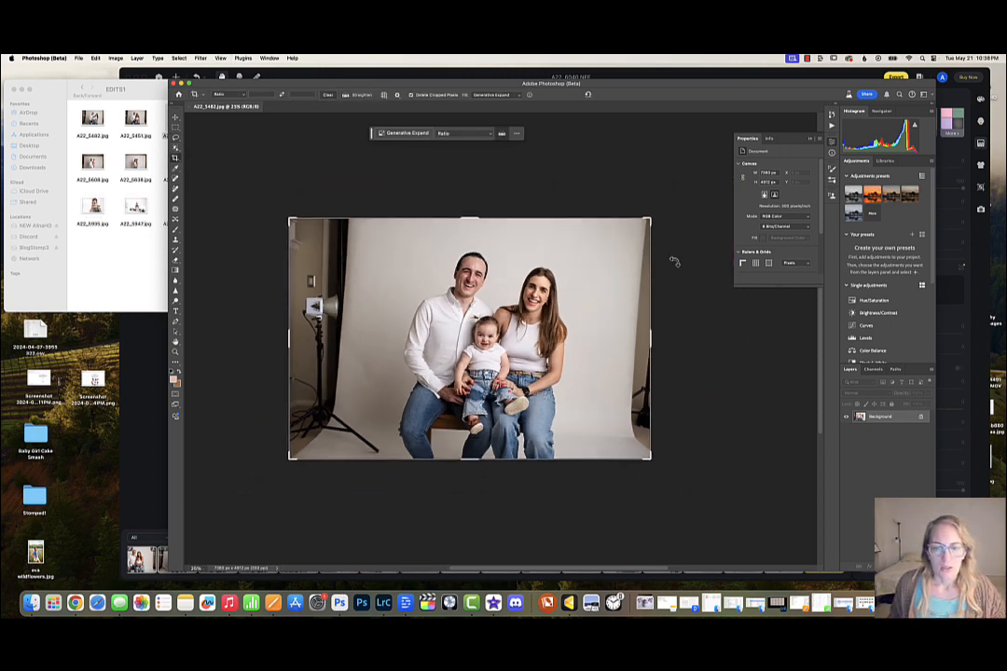
{"action": "mouse_move", "coordinate": [650, 217]}
{"action": "left_mouse_down"}
{"action": "mouse_move", "coordinate": [650, 227]}
{"action": "mouse_move", "coordinate": [638, 200]}
{"action": "mouse_move", "coordinate": [648, 198]}
{"action": "left_mouse_up"}
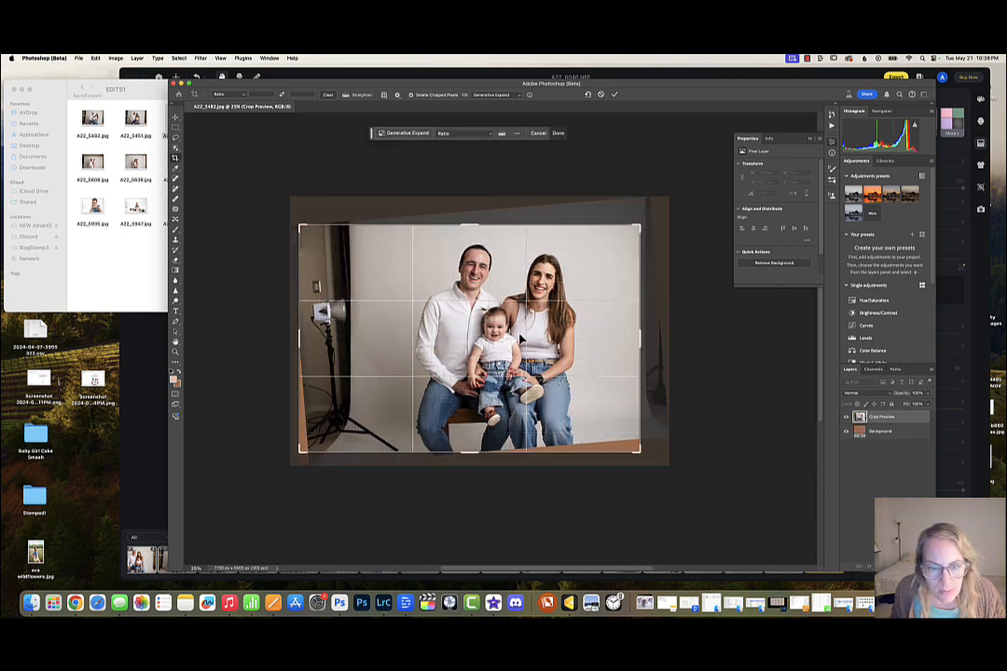
{"action": "left_click_drag", "start_coordinate": [521, 338], "coordinate": [493, 341]}
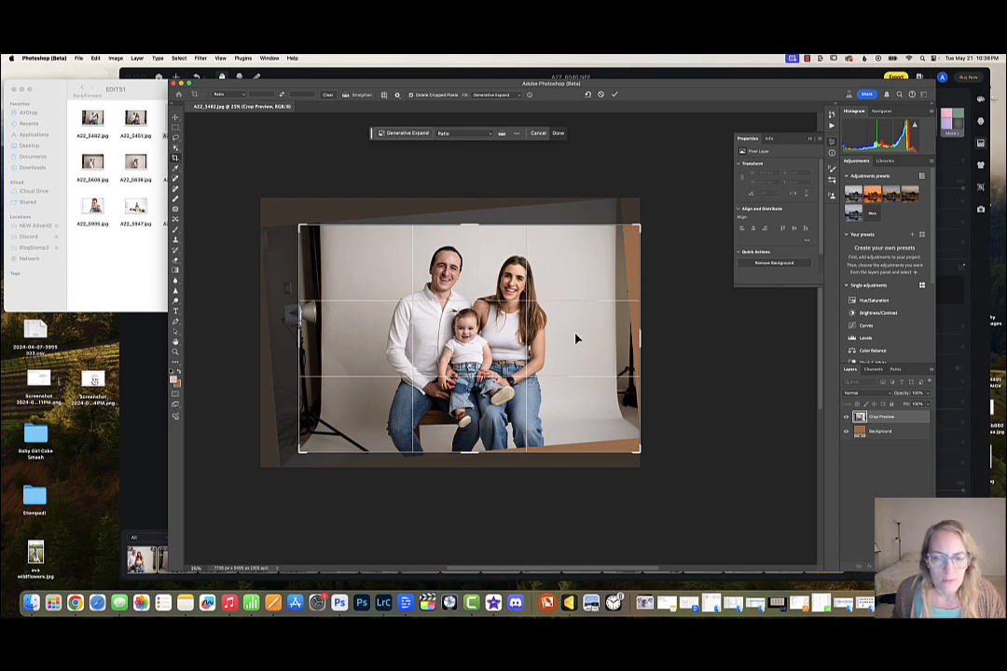
{"action": "left_click_drag", "start_coordinate": [576, 338], "coordinate": [573, 341]}
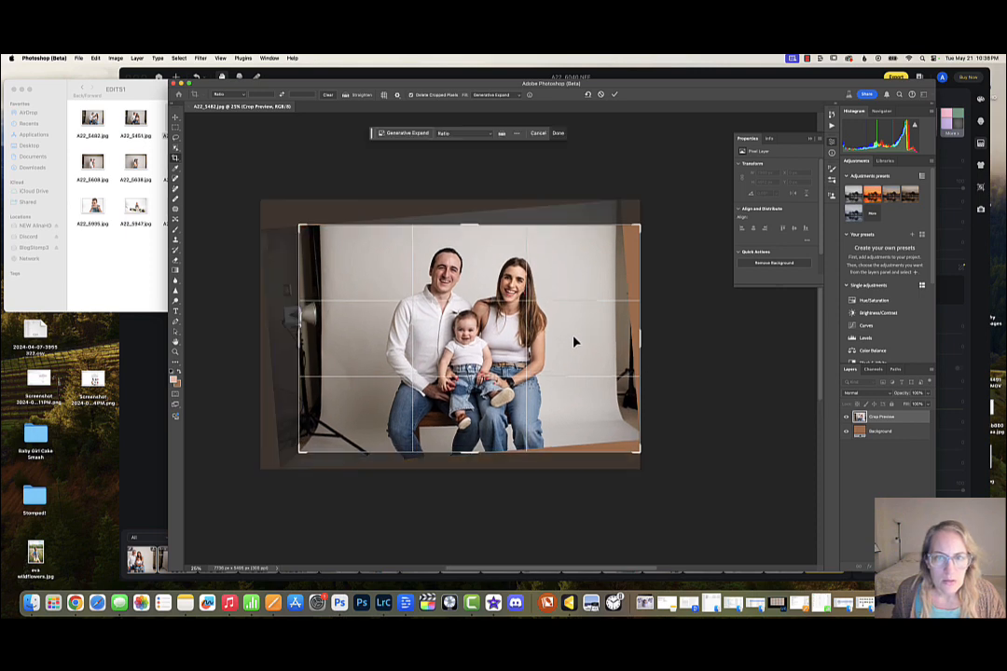
{"action": "left_click", "coordinate": [558, 135]}
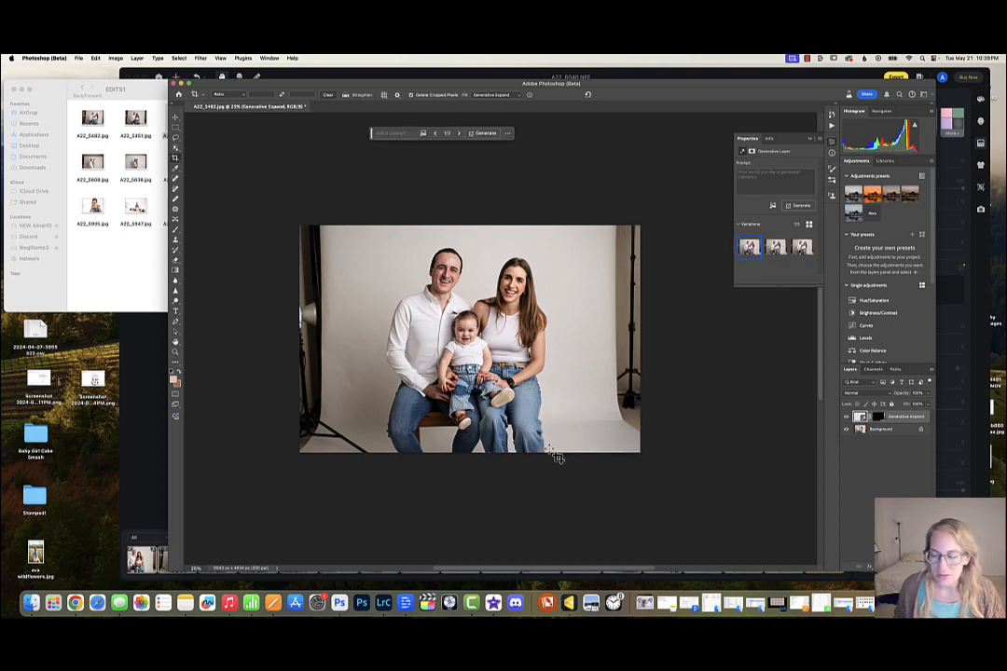
- Check the expanded portrait up close and merge the Generative Expand layer into the background
{"action": "key", "text": "super+equal"}
{"action": "key", "text": "super+equal"}
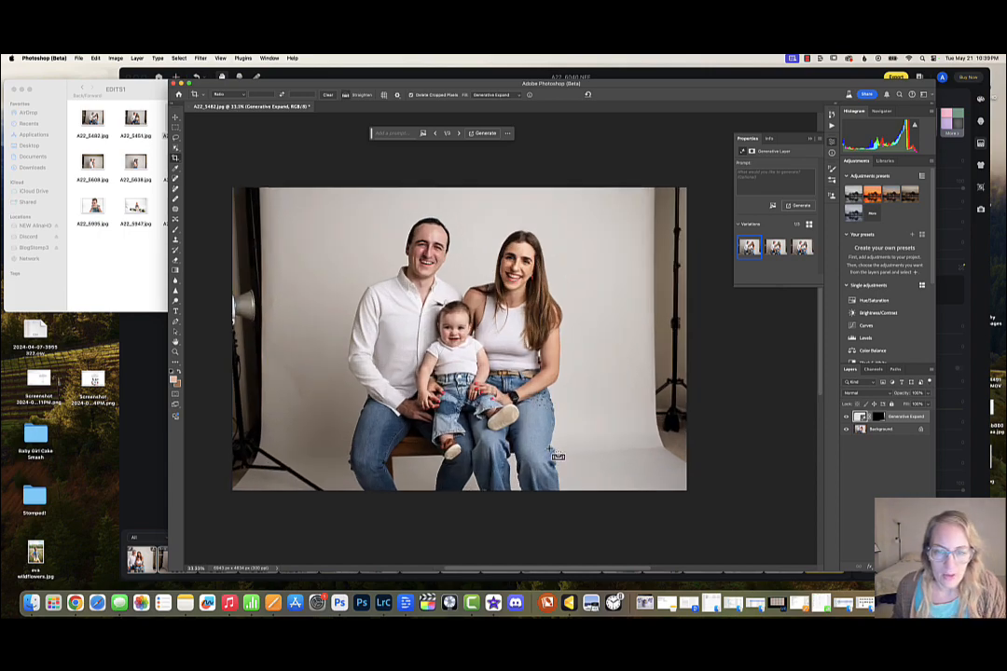
{"action": "key", "text": "super+equal"}
{"action": "key", "text": "super+equal"}
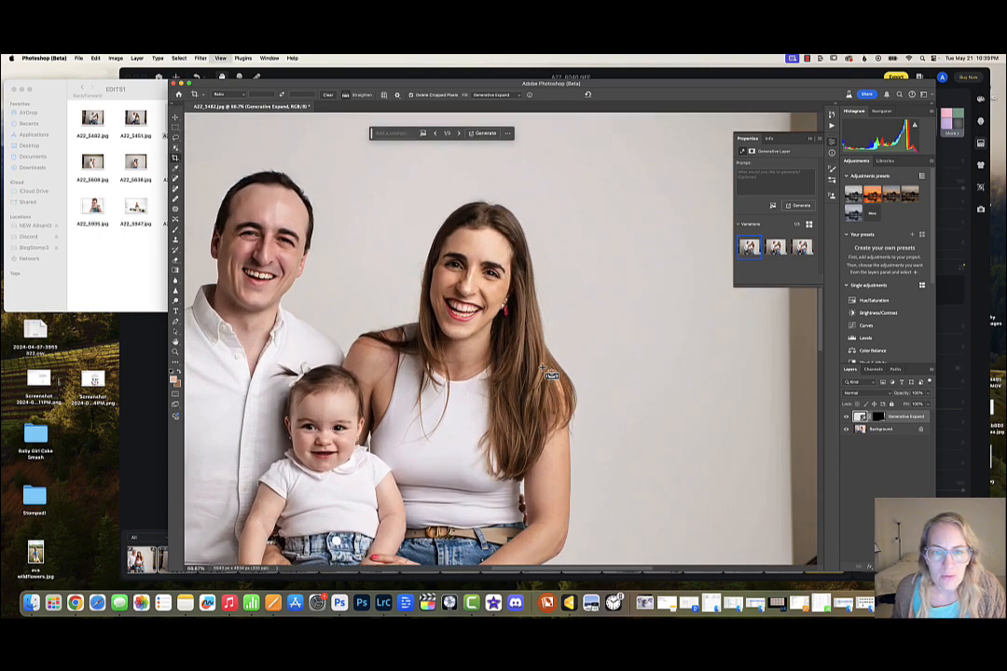
{"action": "key", "text": "super+minus"}
{"action": "key", "text": "super+minus"}
{"action": "key", "text": "super+minus"}
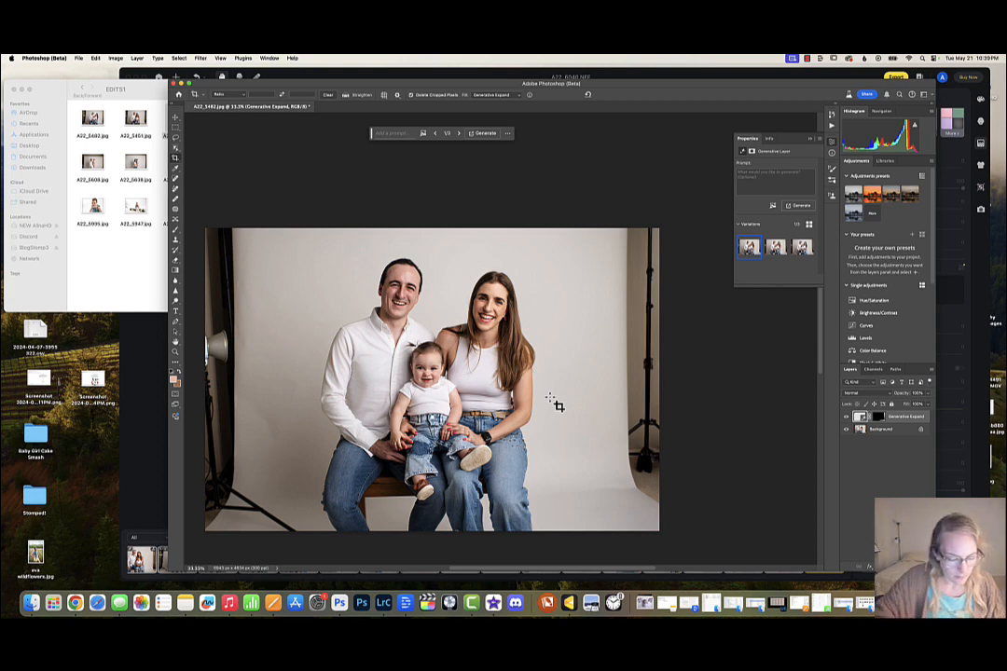
{"action": "key", "text": "super+z"}
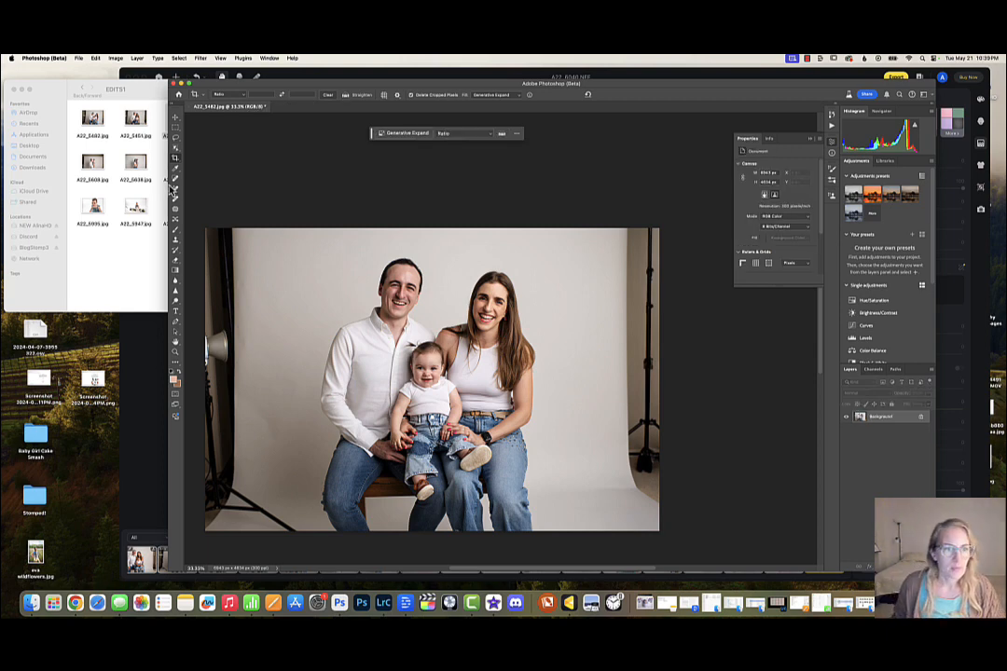
- Replace the backdrop edge and light stand beside the mother using a full-height rectangular selection and Generative Fill without a prompt, and clear any leftover selection
{"action": "left_click", "coordinate": [175, 128]}
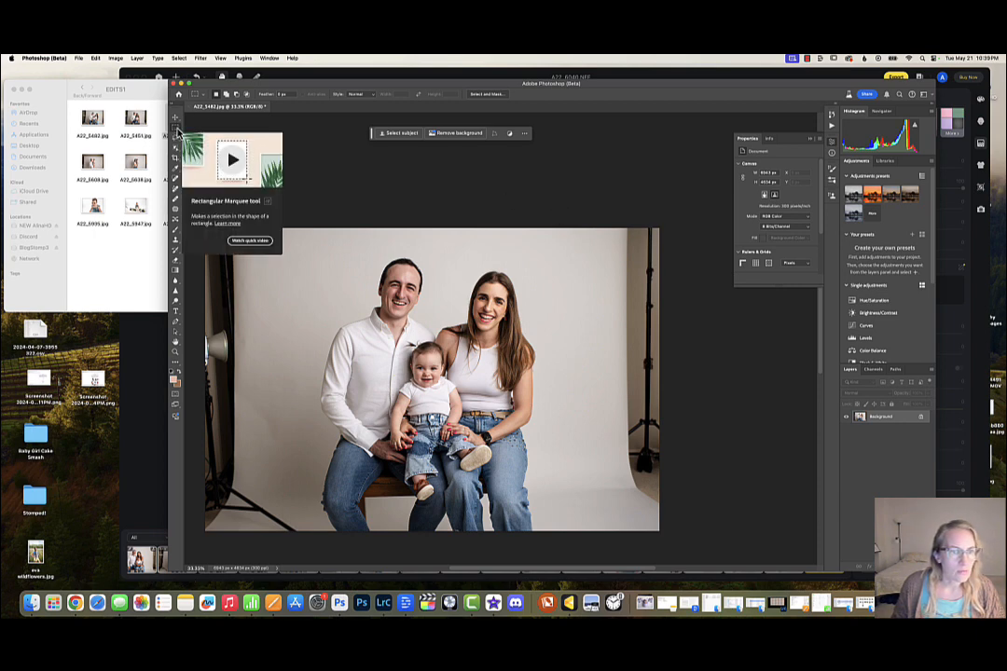
{"action": "left_click_drag", "start_coordinate": [585, 216], "coordinate": [706, 548]}
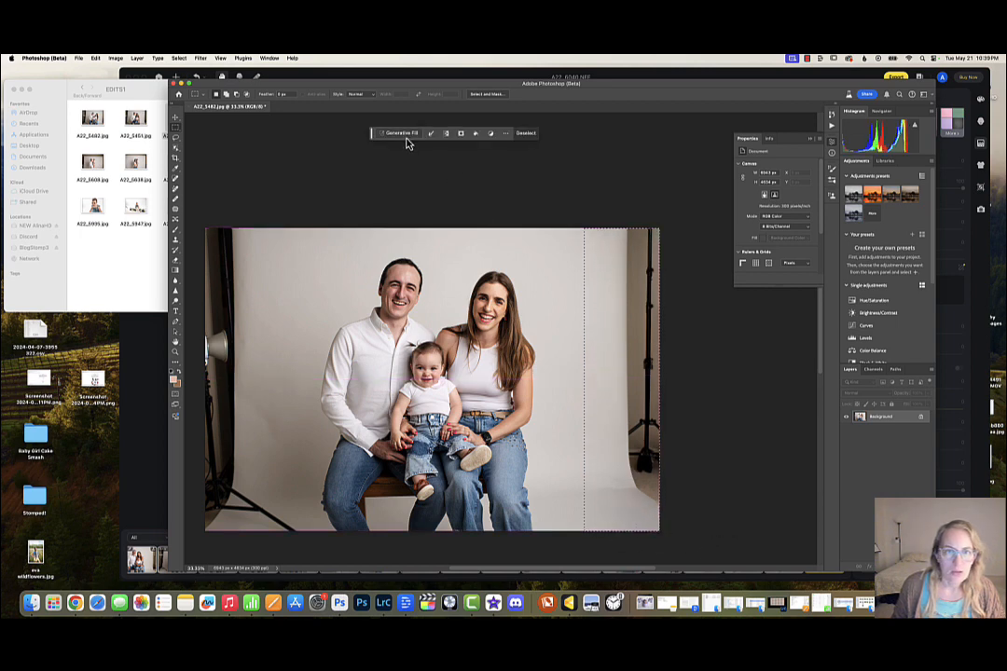
{"action": "left_click", "coordinate": [407, 143]}
{"action": "left_click", "coordinate": [557, 140]}
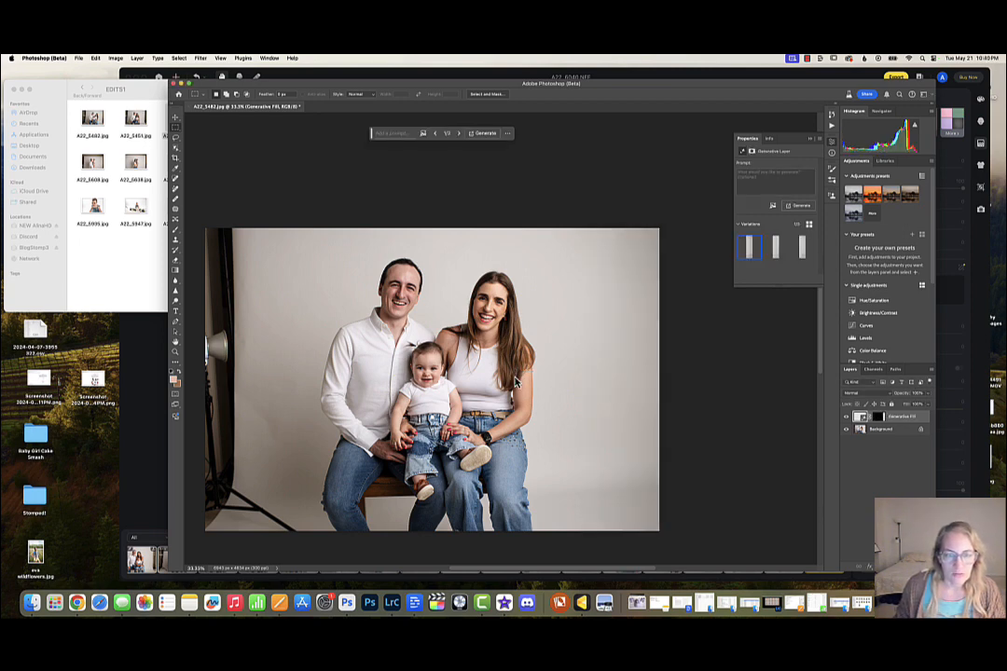
{"action": "left_click_drag", "start_coordinate": [504, 380], "coordinate": [513, 371]}
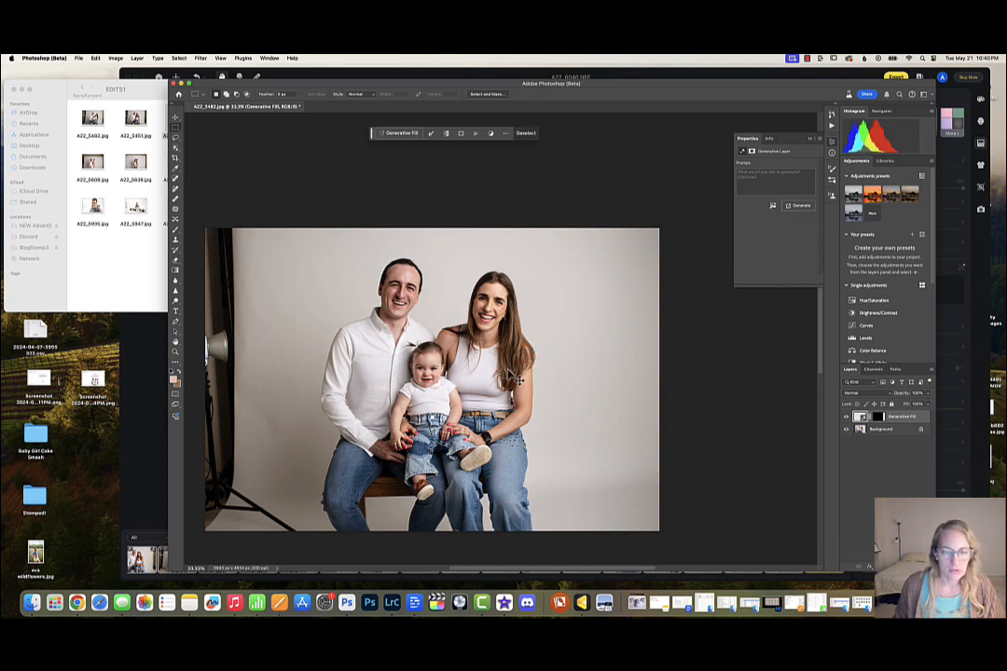
{"action": "key", "text": "super+d"}
- Replace the studio light and dark backdrop edge beside the father using a full-height rectangular selection and Generative Fill without a prompt
{"action": "scroll", "coordinate": [488, 383], "scroll_direction": "down", "scroll_amount": 3}
{"action": "scroll", "coordinate": [488, 383], "scroll_direction": "left", "scroll_amount": 3}
{"action": "scroll", "coordinate": [487, 384], "scroll_direction": "up", "scroll_amount": 1}
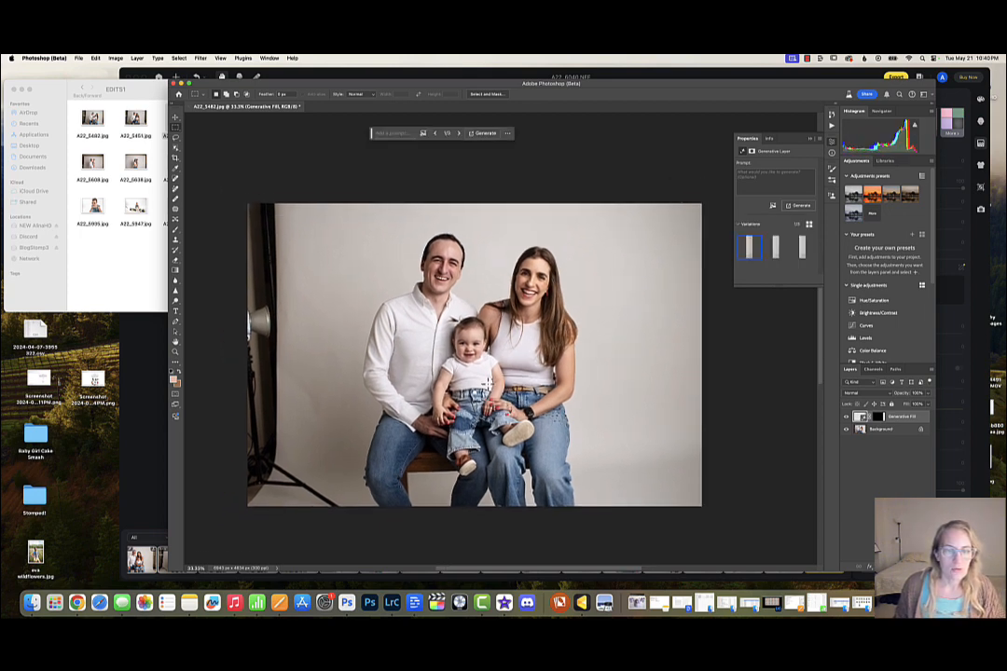
{"action": "left_click_drag", "start_coordinate": [220, 186], "coordinate": [356, 514]}
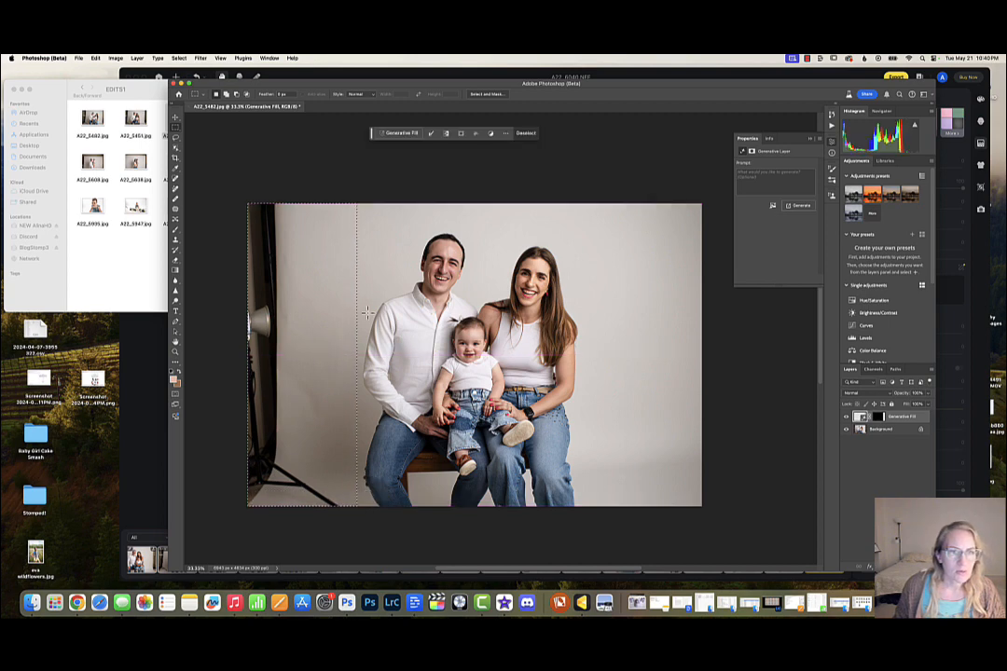
{"action": "left_click", "coordinate": [400, 133]}
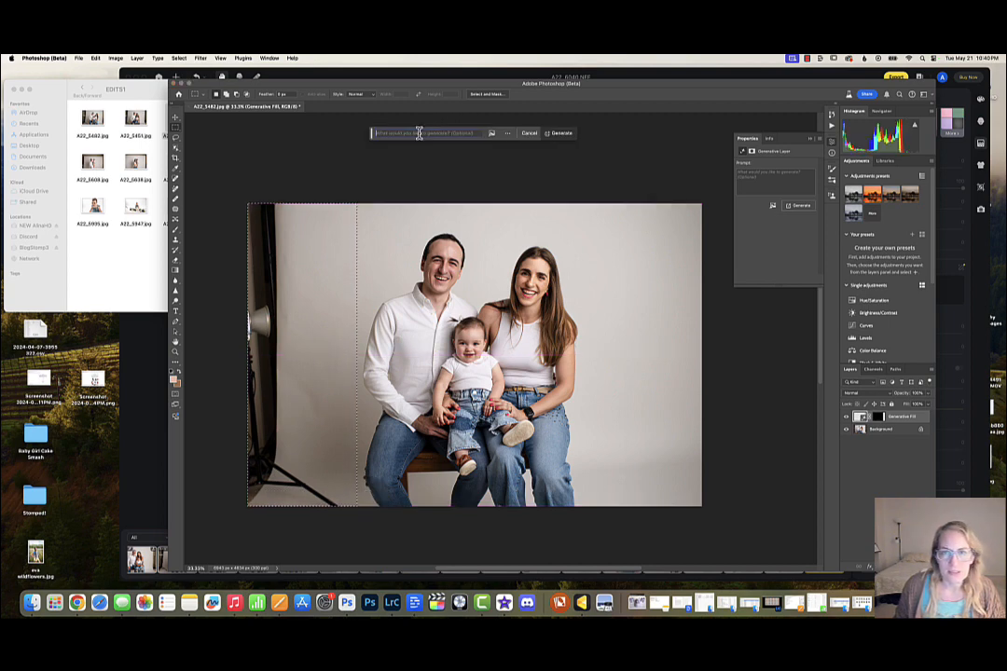
{"action": "left_click", "coordinate": [560, 135]}
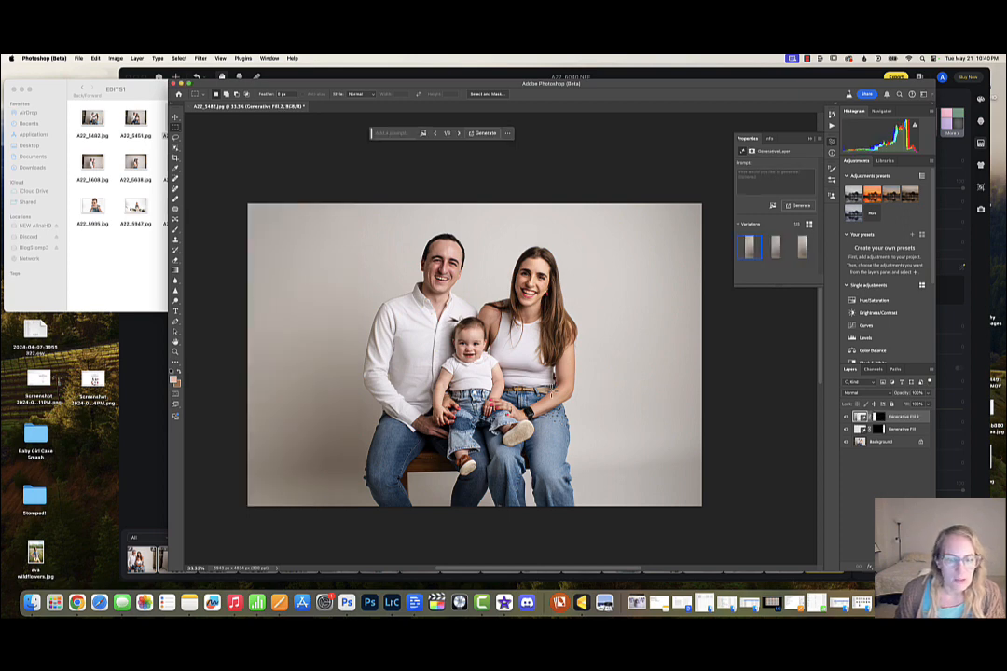
- Merge the generated fill layers into the background and crop the portrait tighter around the family, to about 6560 × 4380 px
{"action": "scroll", "coordinate": [591, 379], "scroll_direction": "right", "scroll_amount": 3}
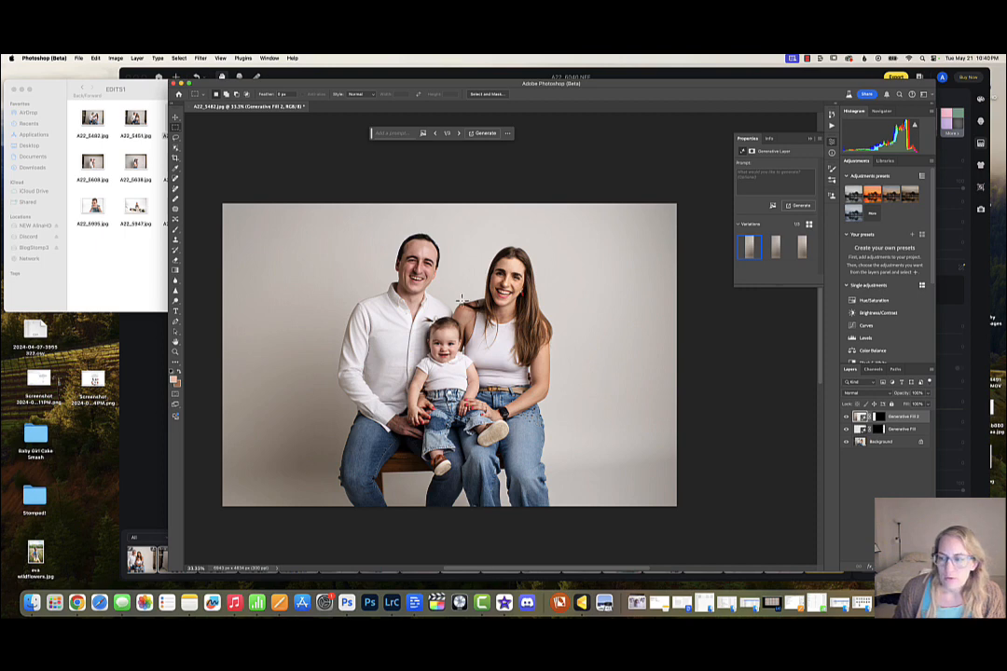
{"action": "key", "text": "super+shift+e"}
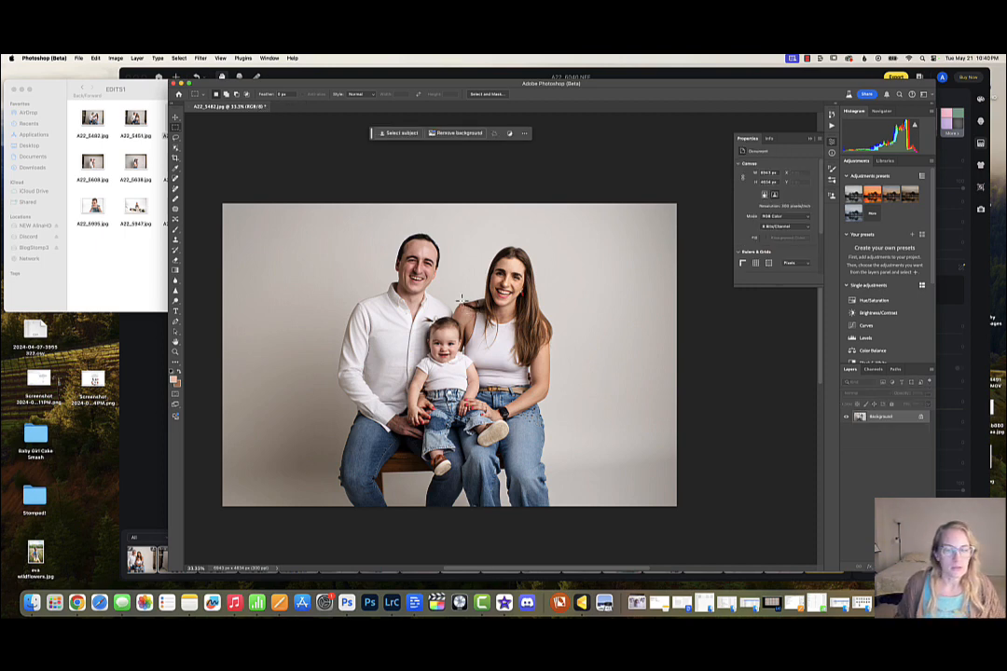
{"action": "left_click", "coordinate": [176, 159]}
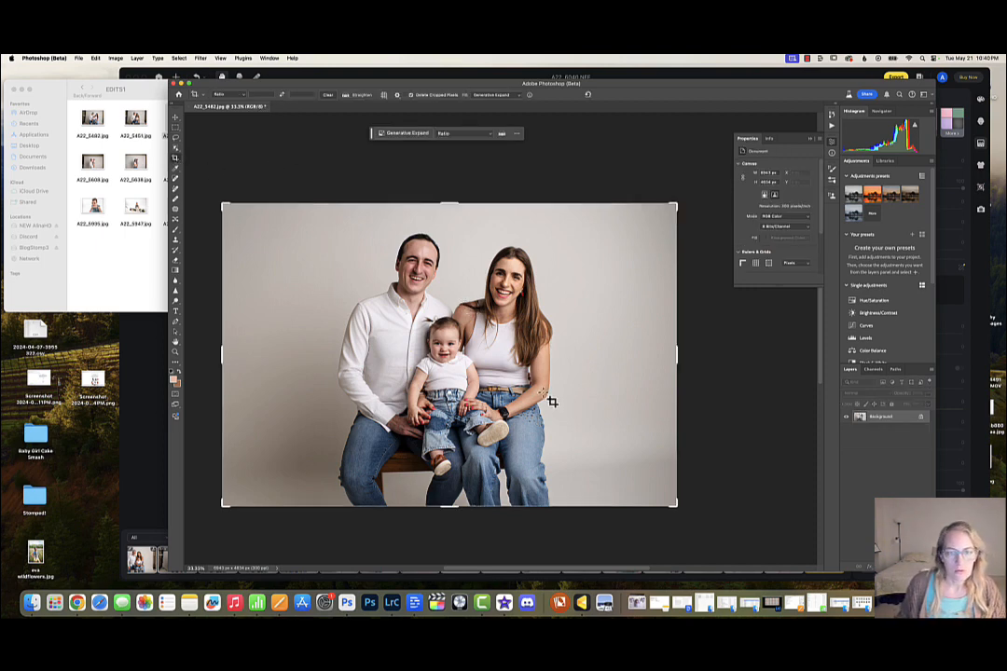
{"action": "left_click_drag", "start_coordinate": [673, 507], "coordinate": [665, 487]}
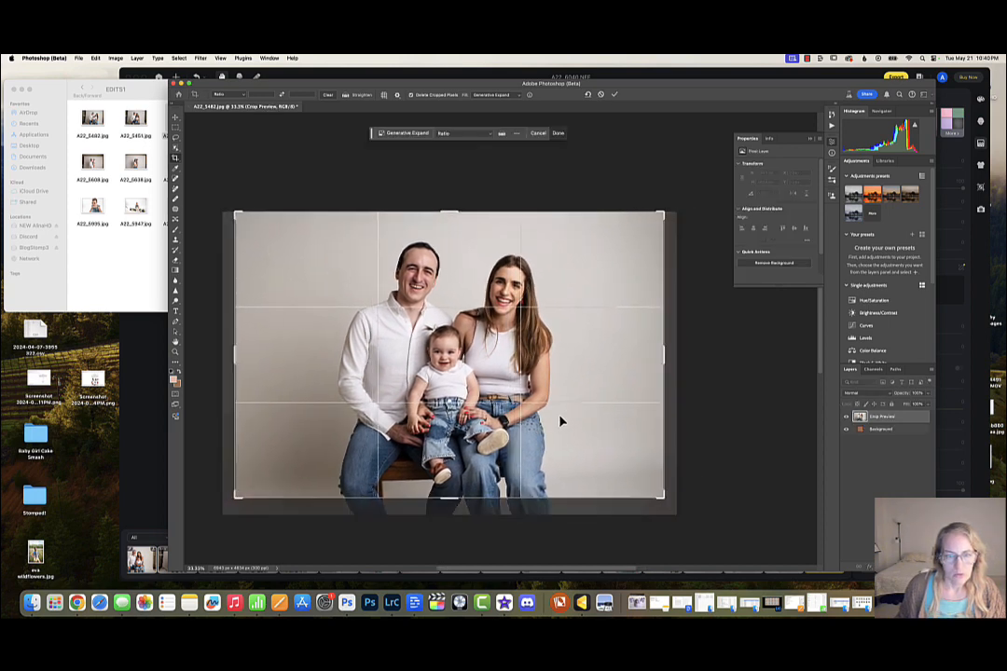
{"action": "left_click", "coordinate": [558, 137]}
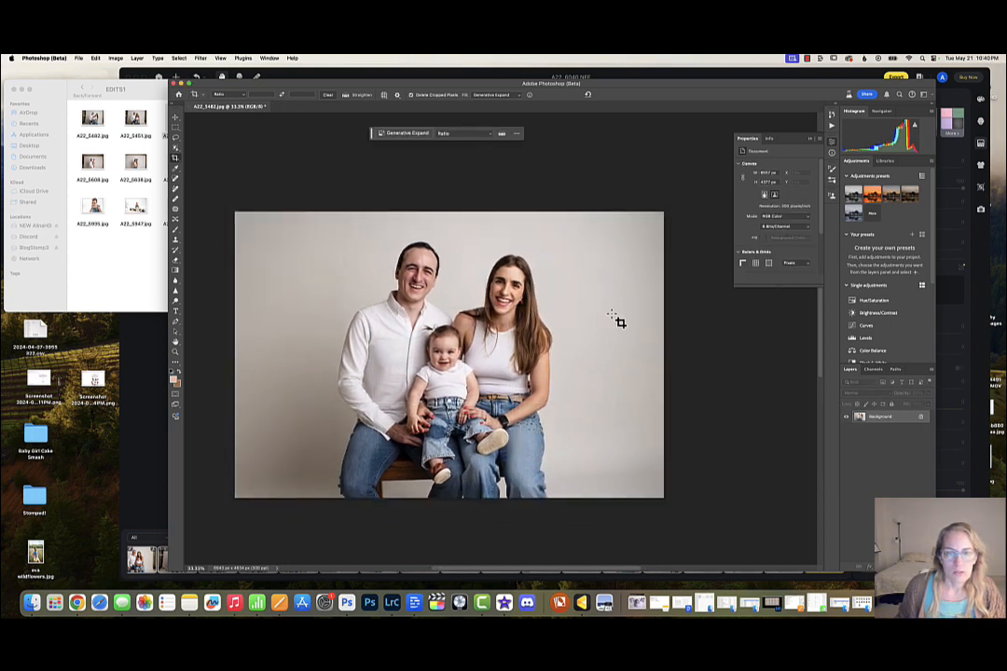
- Examine the faces, hair and retouched skin of the baby, father and mother up close, and review the whole portrait
{"action": "key", "text": "super+1"}
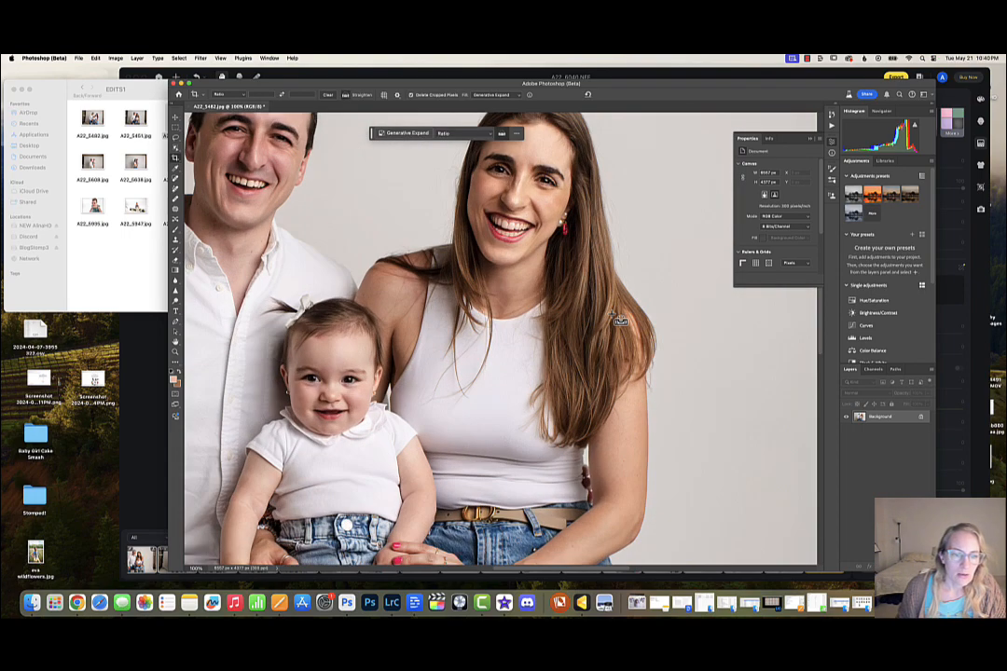
{"action": "scroll", "coordinate": [384, 356], "scroll_direction": "left", "scroll_amount": 5}
{"action": "key", "text": "super+plus"}
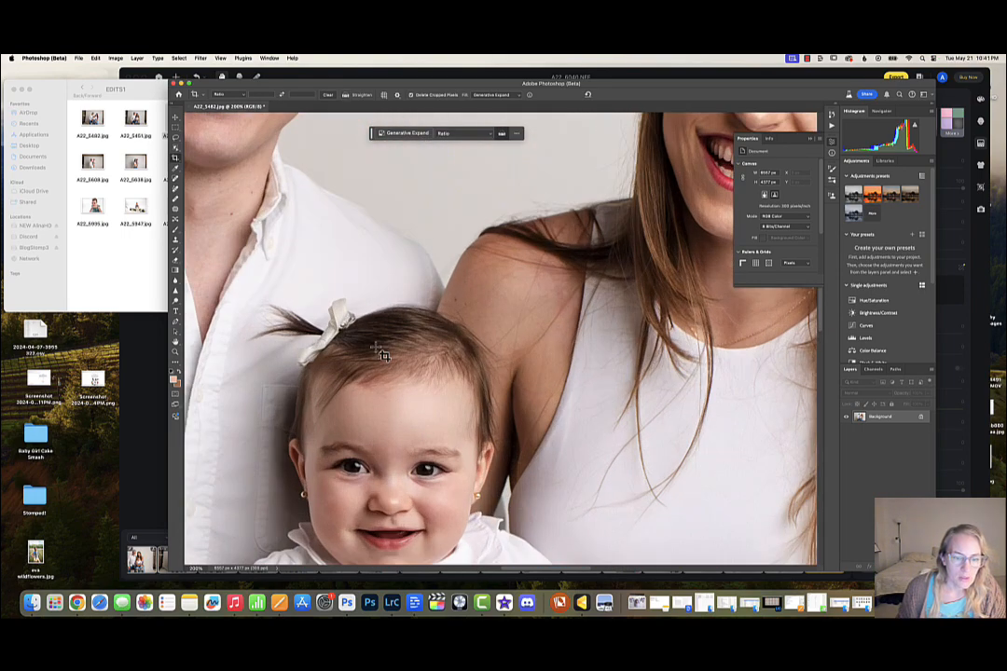
{"action": "scroll", "coordinate": [384, 357], "scroll_direction": "down", "scroll_amount": 4}
{"action": "scroll", "coordinate": [384, 356], "scroll_direction": "up", "scroll_amount": 10}
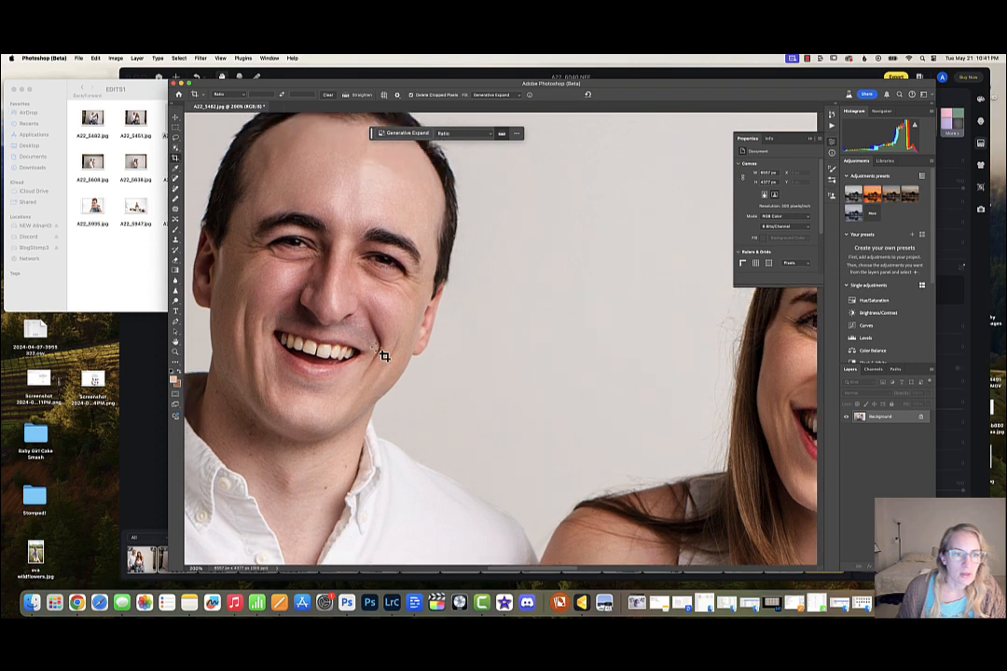
{"action": "scroll", "coordinate": [384, 356], "scroll_direction": "down", "scroll_amount": 5}
{"action": "scroll", "coordinate": [384, 356], "scroll_direction": "right", "scroll_amount": 6}
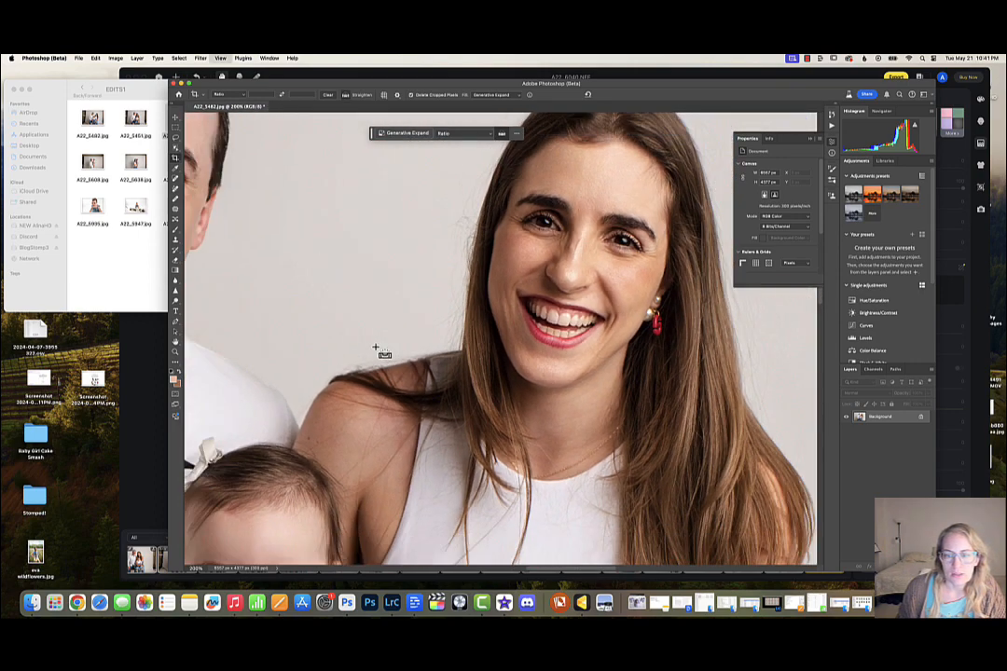
{"action": "key", "text": "super+0"}
{"action": "key", "text": "super+minus"}
{"action": "scroll", "coordinate": [463, 408], "scroll_direction": "down", "scroll_amount": 1}
{"action": "key", "text": "super+minus"}
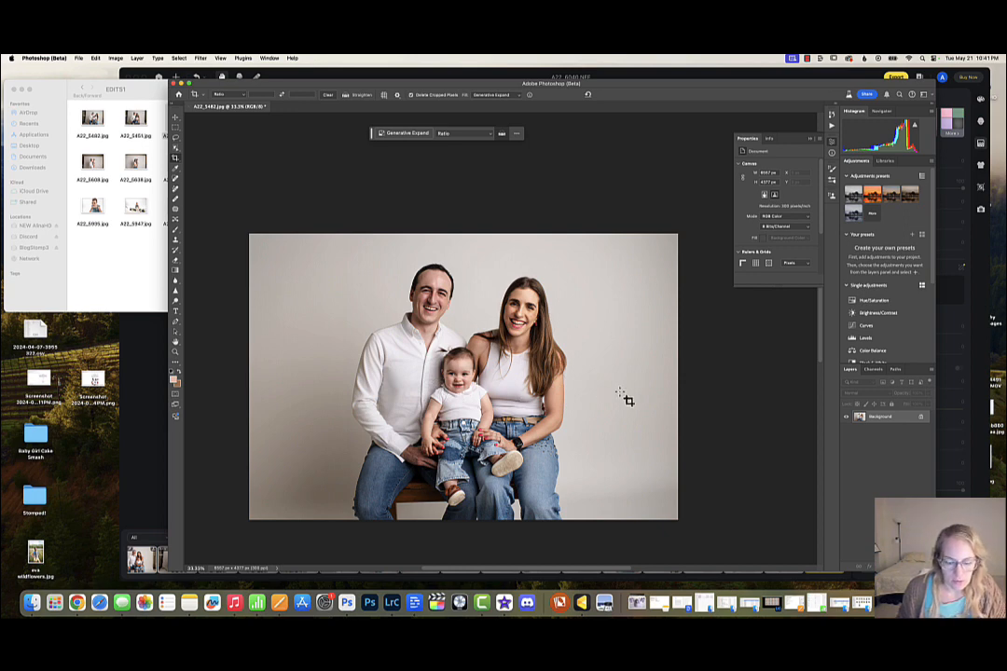
{"action": "key", "text": "super+equal"}
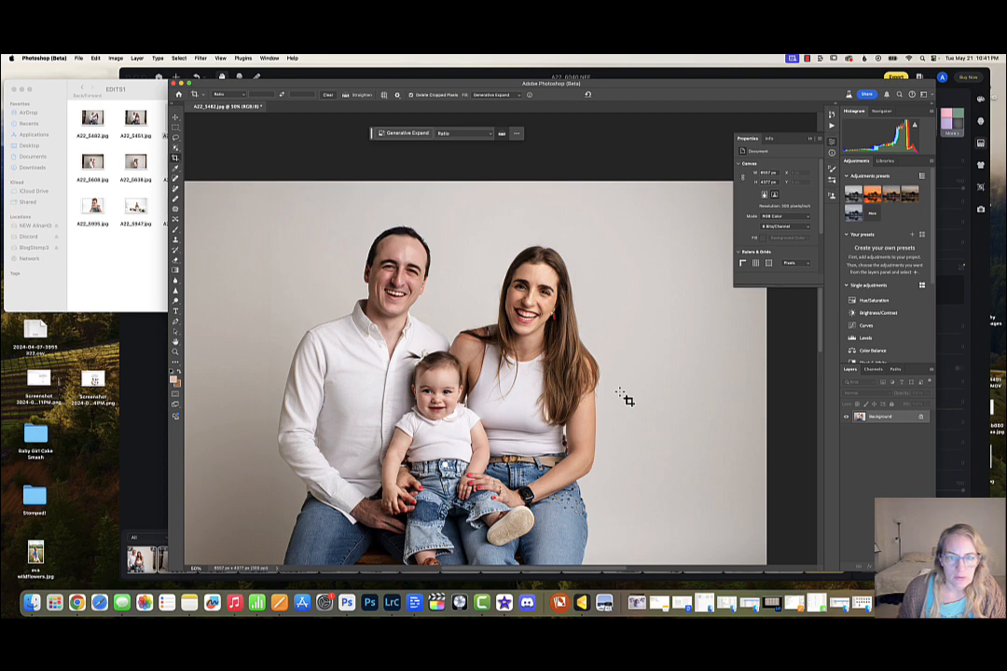
{"action": "key", "text": "super+minus"}
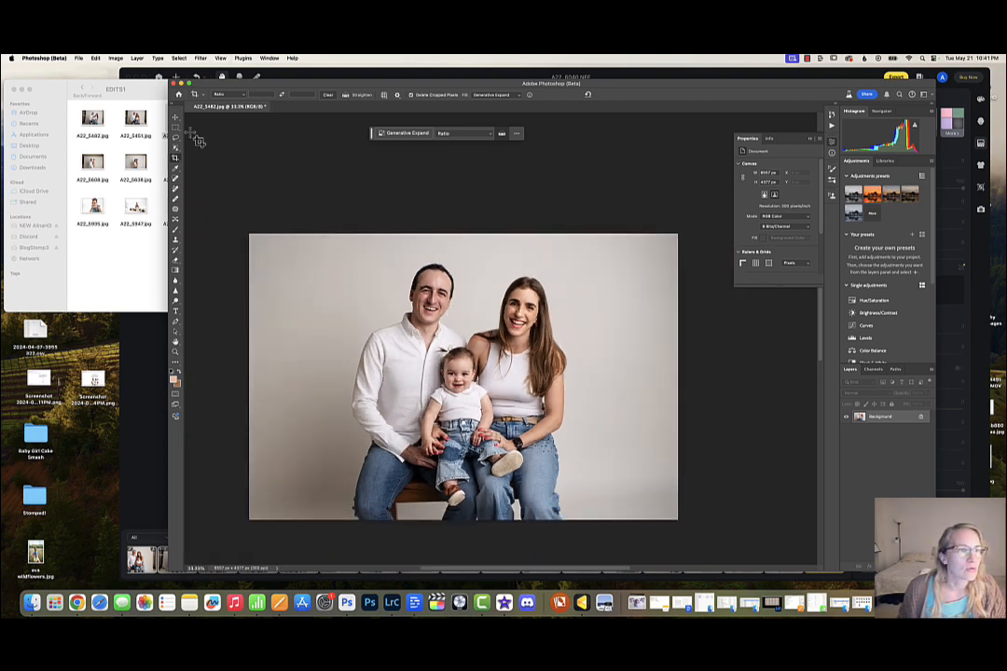
- Save a JPEG copy of the cropped family portrait in the EDITS1 folder, named "A22_5482 edit.jpg"
{"action": "left_click", "coordinate": [78, 59]}
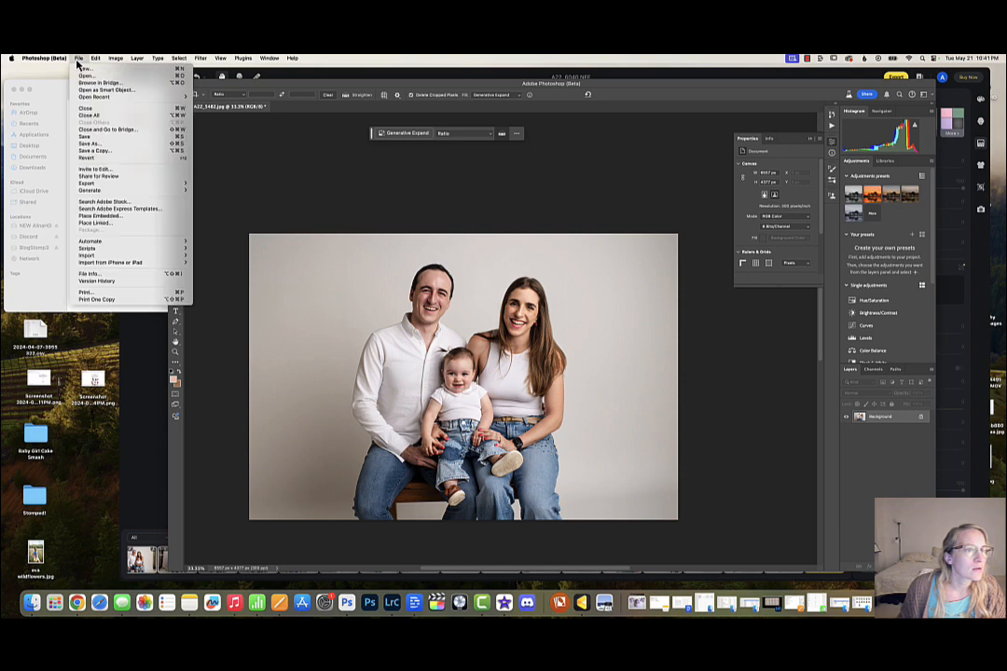
{"action": "left_click", "coordinate": [91, 152]}
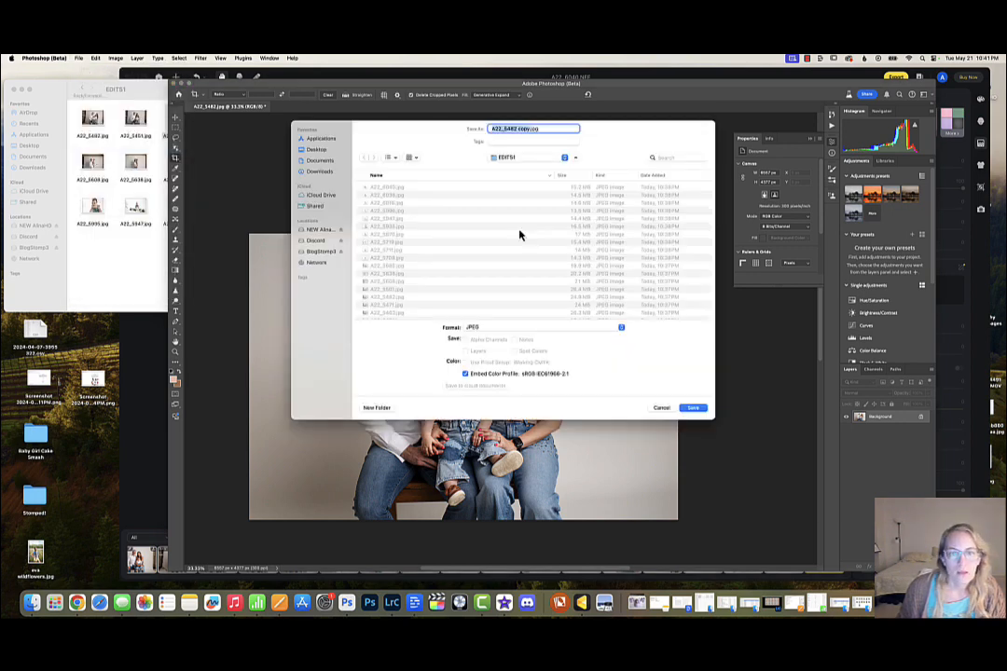
{"action": "double_click", "coordinate": [520, 129]}
{"action": "type", "text": "edit"}
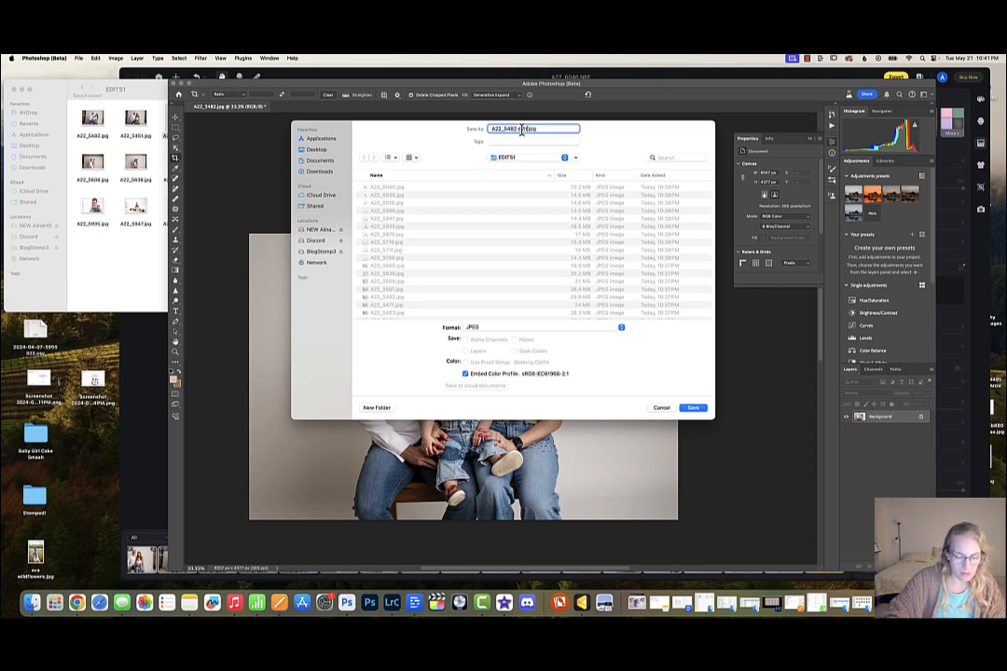
{"action": "key", "text": "Return"}
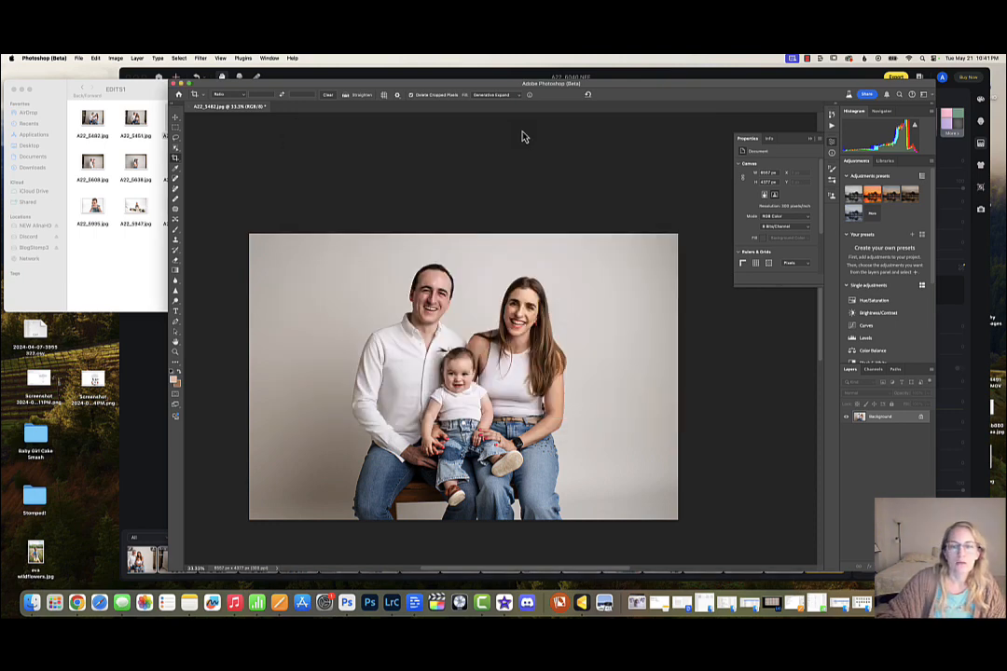
{"action": "left_click", "coordinate": [548, 209]}
{"action": "key", "text": "c"}
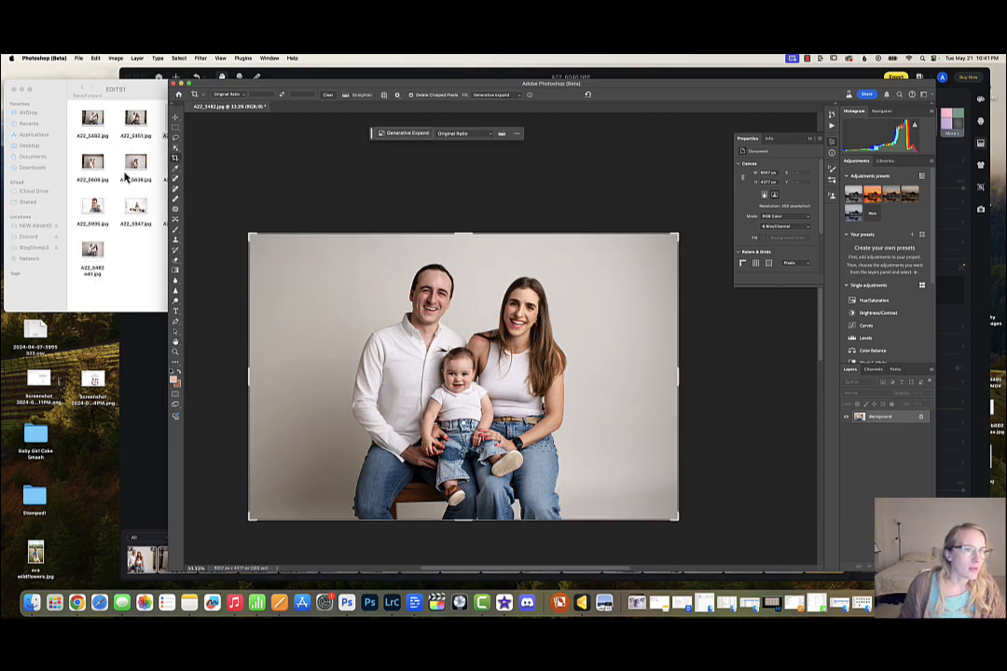
- Show the EDITS1 folder in Finder as a list and open A22_5451.jpg in Photoshop (Beta)
{"action": "left_click", "coordinate": [112, 243]}
{"action": "left_click", "coordinate": [180, 96]}
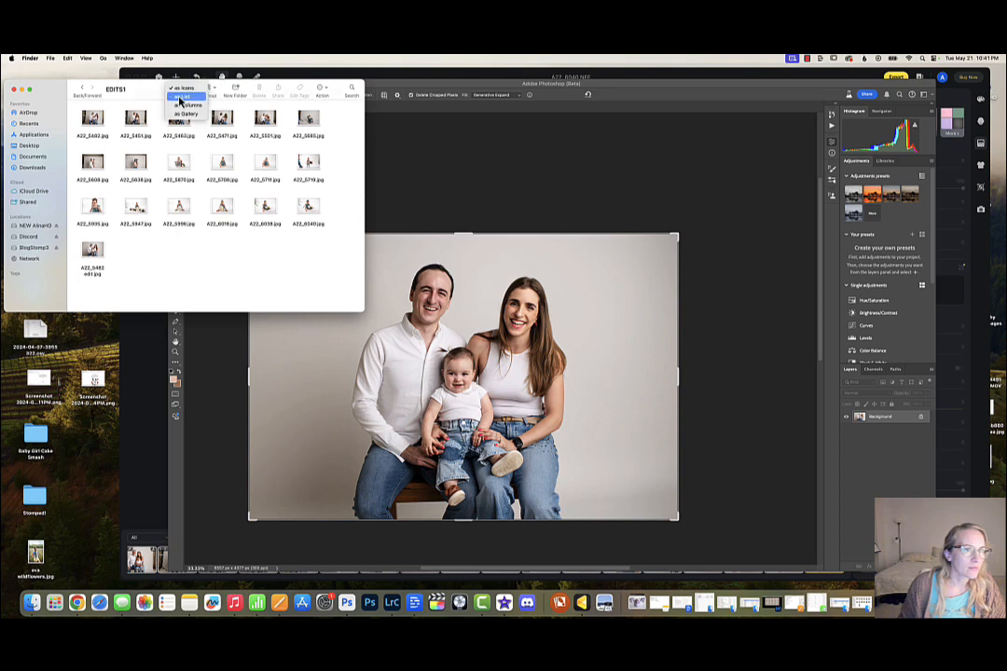
{"action": "left_click", "coordinate": [157, 82]}
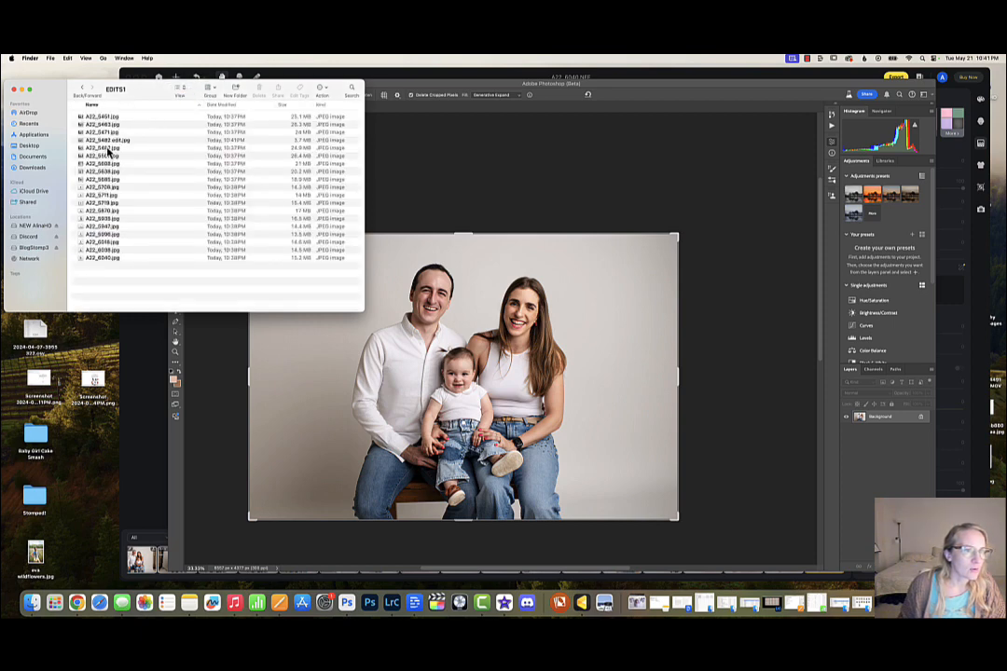
{"action": "left_click", "coordinate": [106, 117]}
{"action": "right_click", "coordinate": [106, 118]}
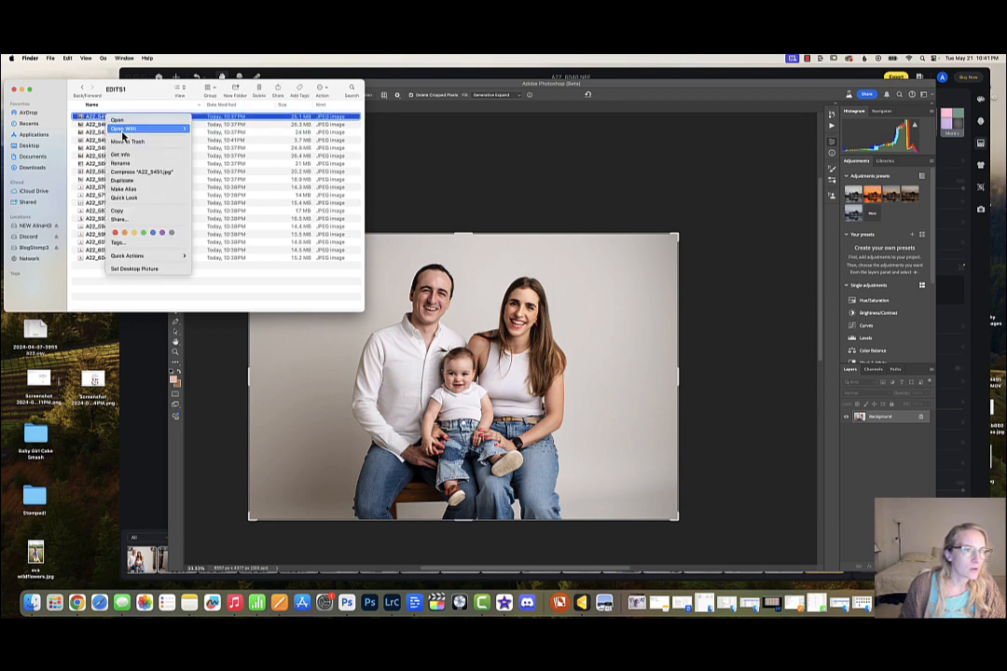
{"action": "mouse_move", "coordinate": [124, 129]}
{"action": "left_click", "coordinate": [253, 161]}
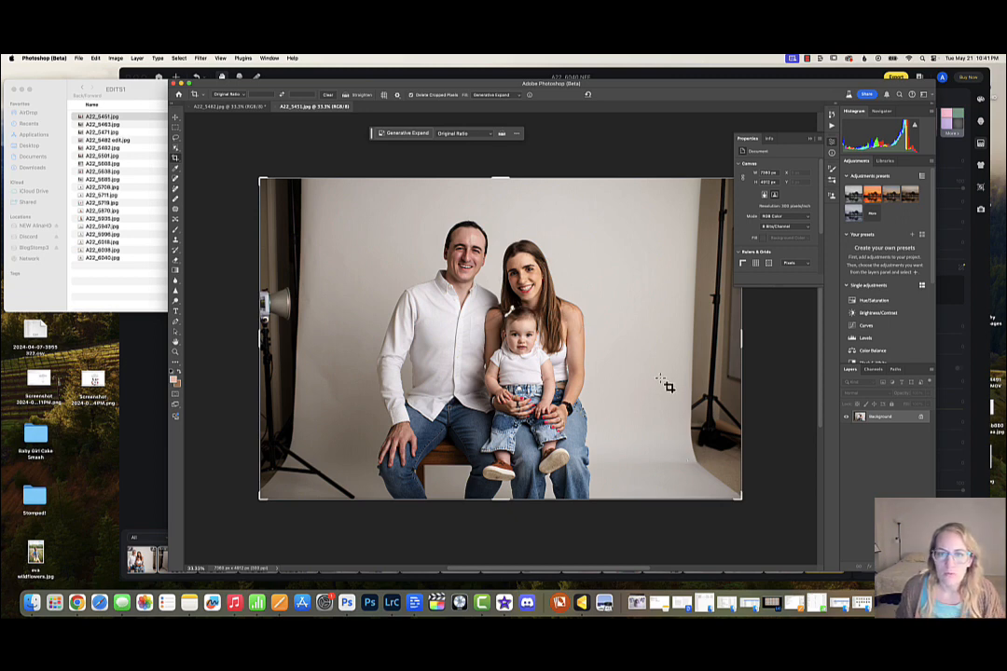
- Crop the portrait slightly tighter at its original ratio, to about 7150 × 4772 px, and reposition the family within the frame
{"action": "scroll", "coordinate": [660, 375], "scroll_direction": "right", "scroll_amount": 3}
{"action": "scroll", "coordinate": [521, 305], "scroll_direction": "left", "scroll_amount": 1}
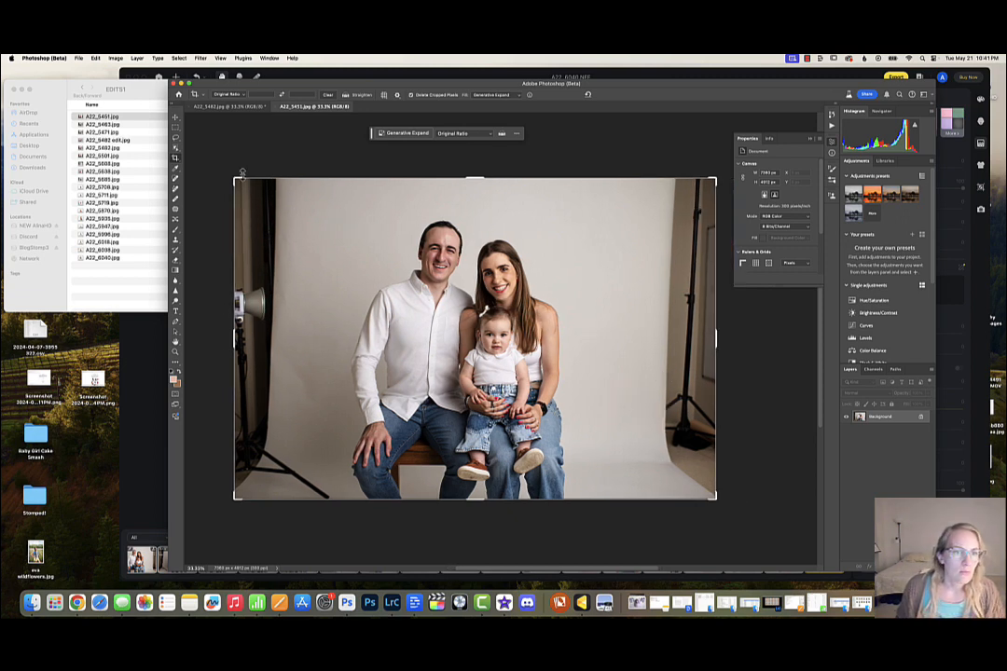
{"action": "left_click_drag", "start_coordinate": [234, 179], "coordinate": [242, 191]}
{"action": "left_click_drag", "start_coordinate": [446, 391], "coordinate": [463, 398]}
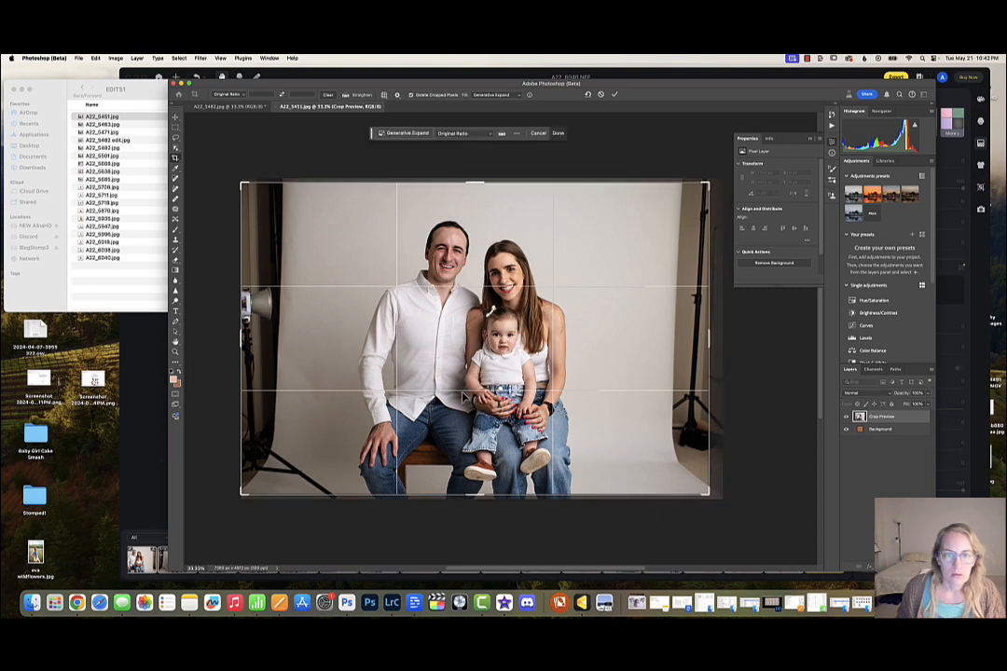
{"action": "left_click", "coordinate": [615, 95]}
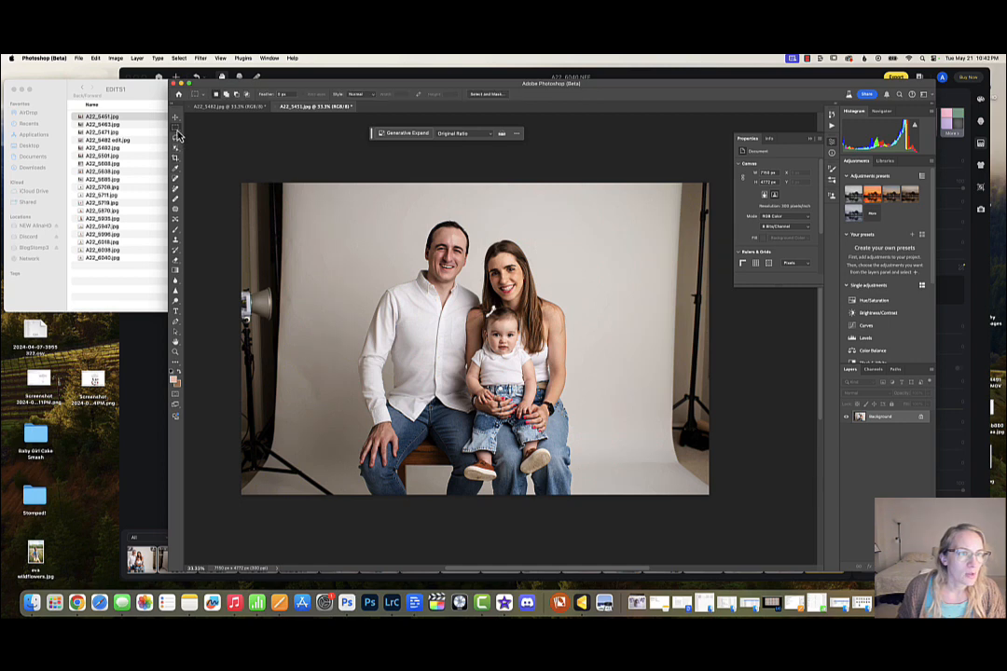
- Replace the studio light and dark backdrop edge beside the father using a full-height rectangular selection and Generative Fill without a prompt
{"action": "key", "text": "m"}
{"action": "left_click_drag", "start_coordinate": [220, 171], "coordinate": [351, 509]}
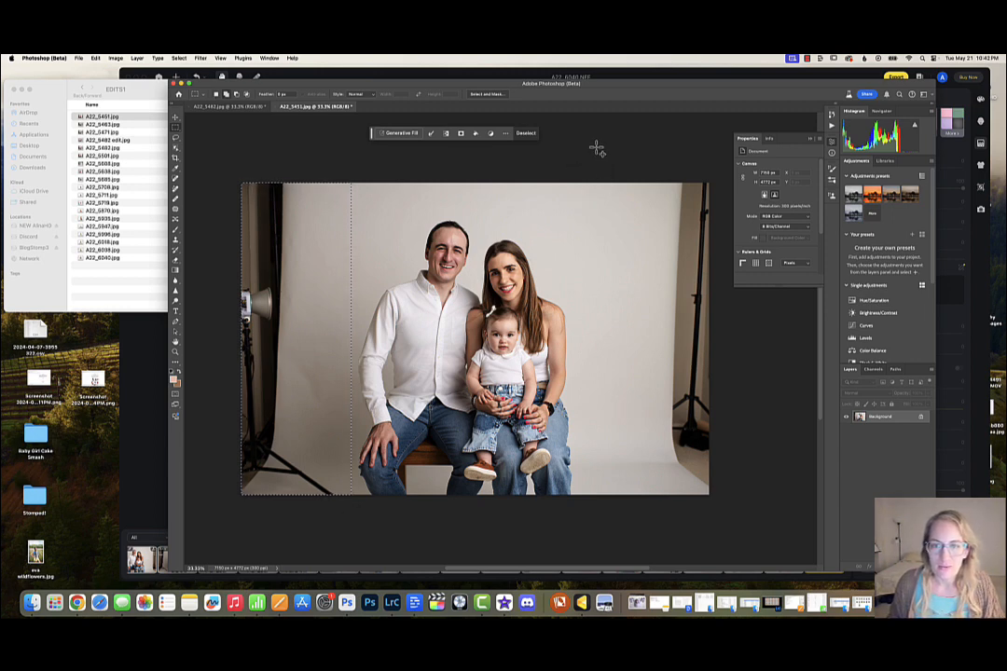
{"action": "left_click_drag", "start_coordinate": [601, 157], "coordinate": [639, 422]}
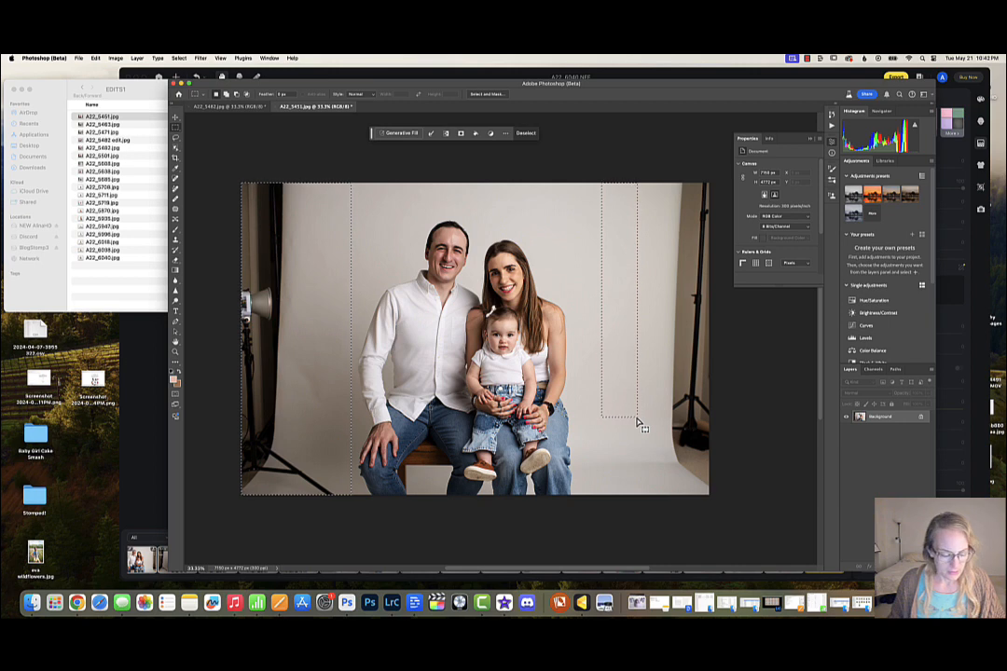
{"action": "key", "text": "super+z"}
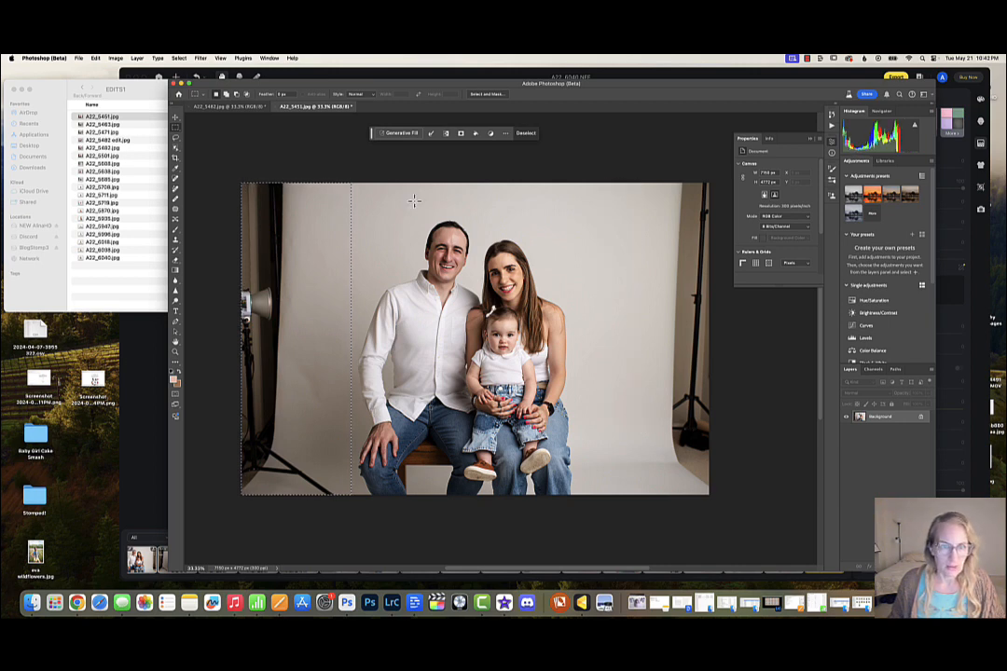
{"action": "left_click", "coordinate": [401, 134]}
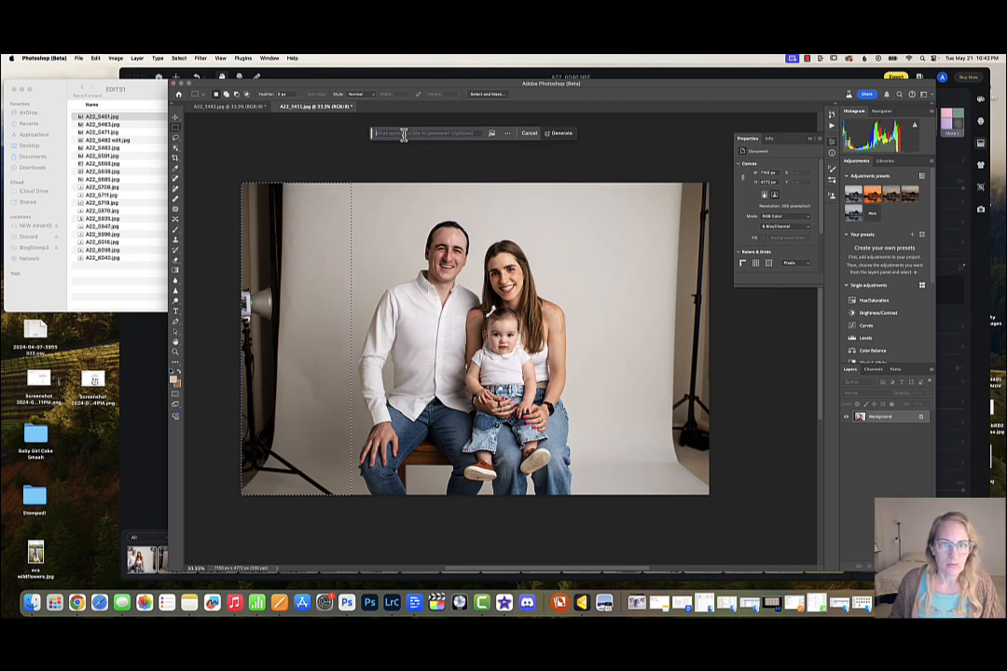
{"action": "left_click", "coordinate": [558, 136]}
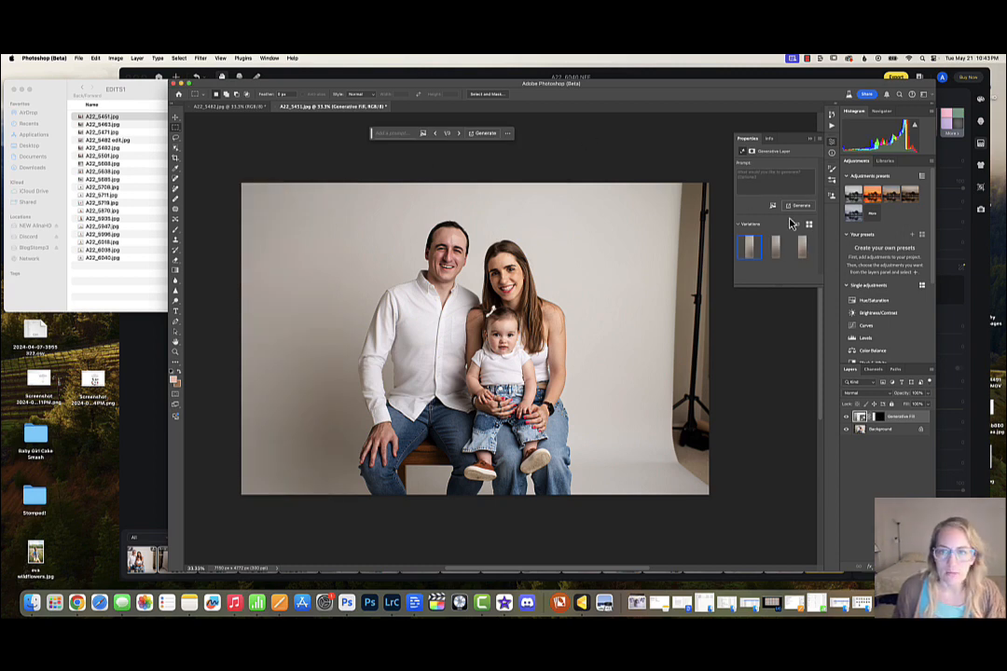
- Generatively fill a full-height rectangular selection over the light stand beside the mother without a prompt, and merge all layers into the background
{"action": "left_click_drag", "start_coordinate": [633, 170], "coordinate": [752, 552]}
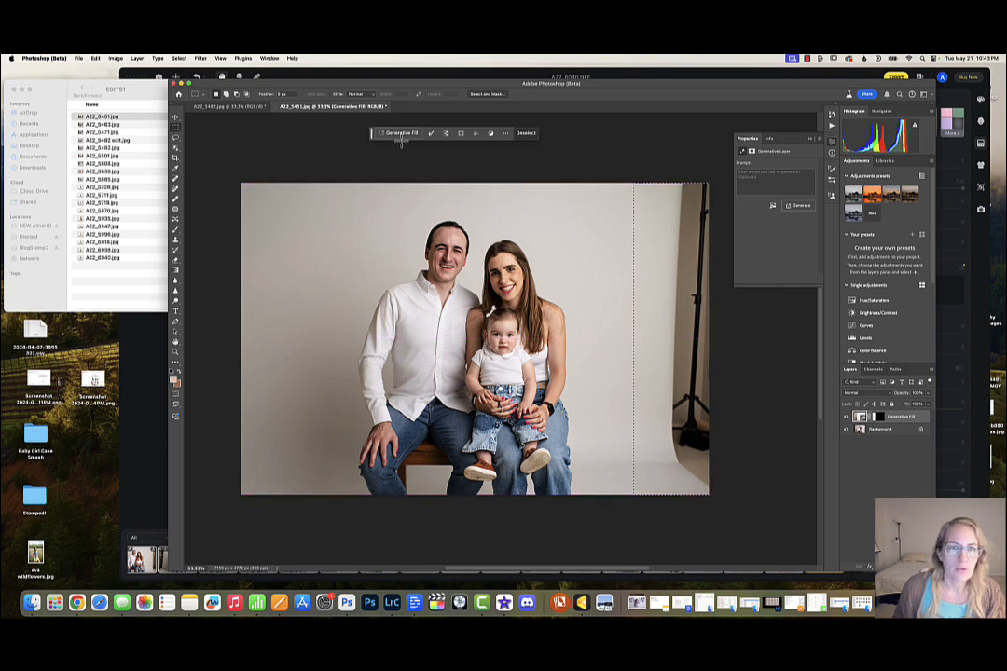
{"action": "left_click", "coordinate": [407, 133]}
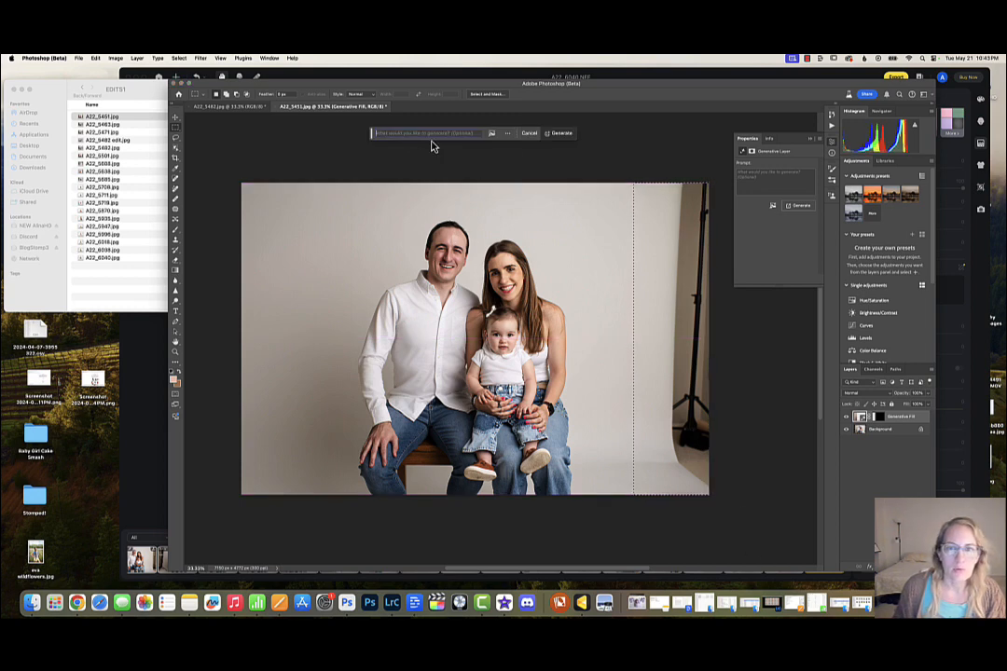
{"action": "left_click", "coordinate": [562, 136]}
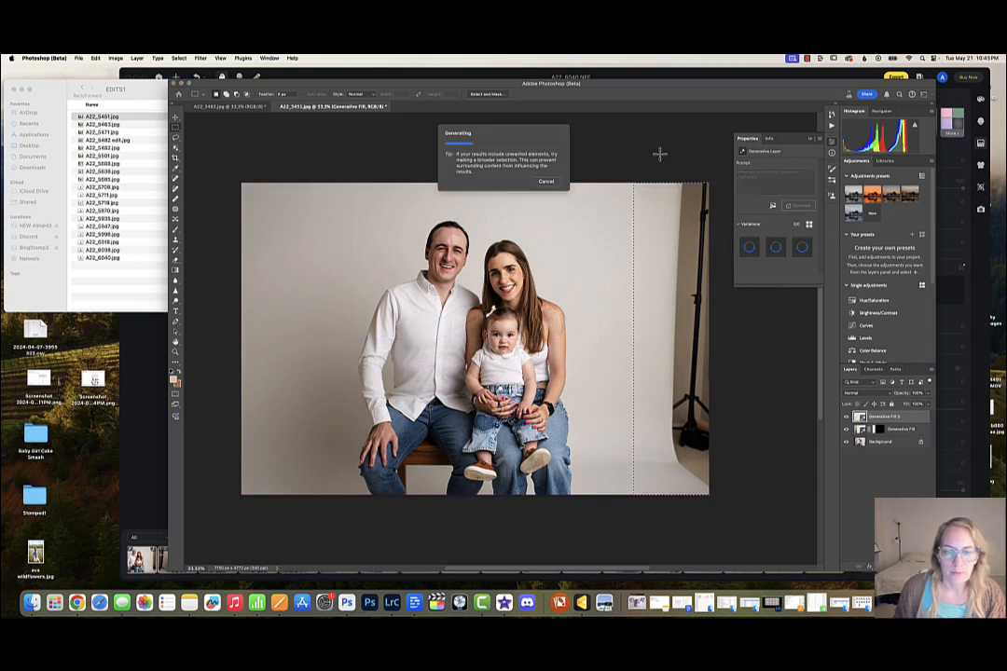
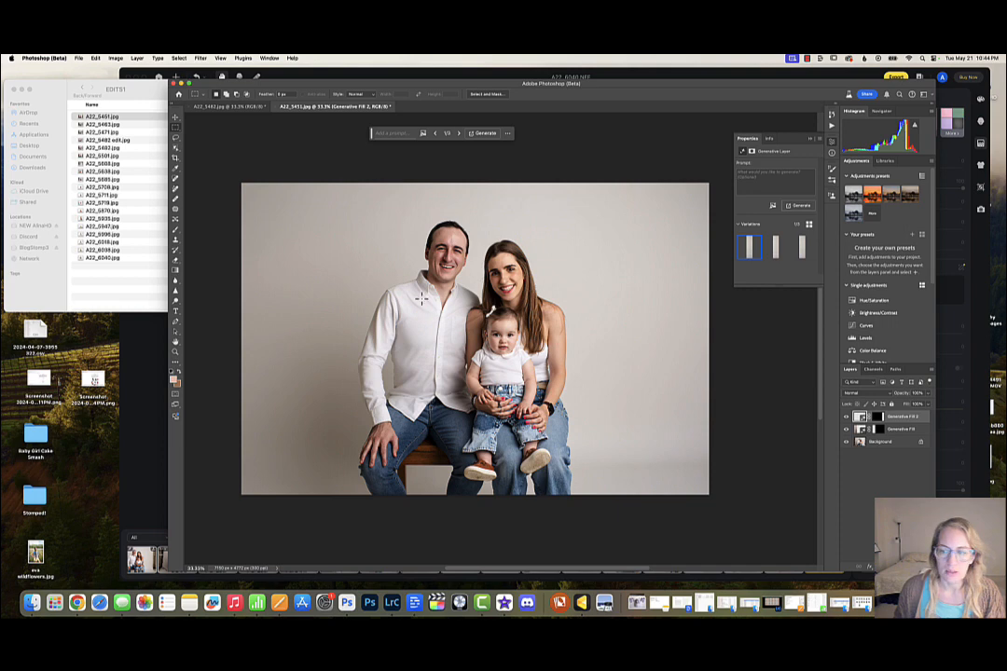
{"action": "key", "text": "shift+super+e"}
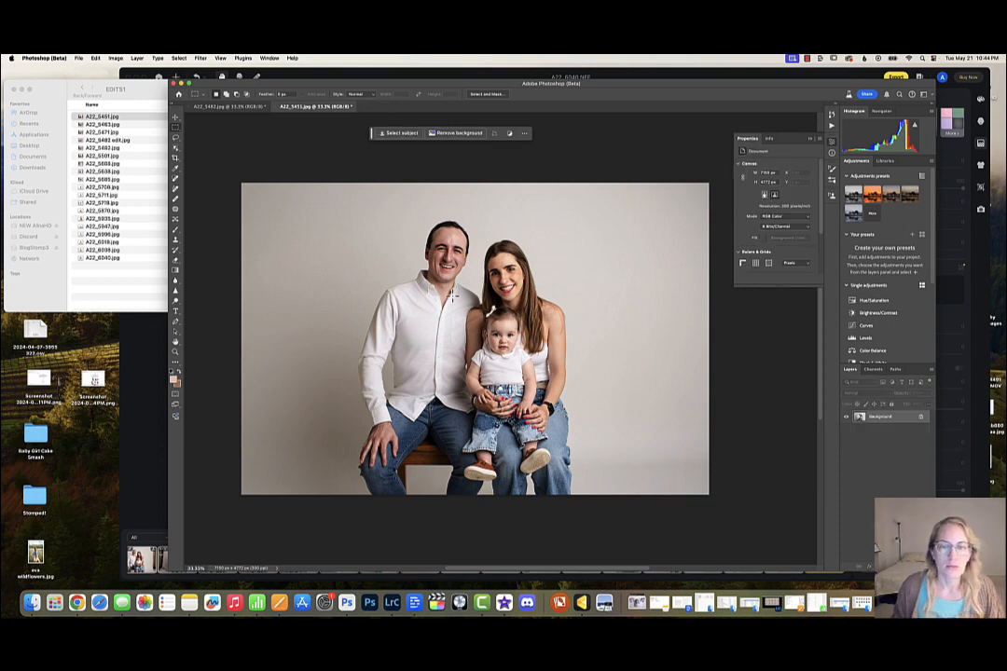
- Save a JPEG copy of the cleaned portrait in EDITS1 as "A22_5451 edit.jpg" with Maximum quality 10
{"action": "left_click", "coordinate": [79, 58]}
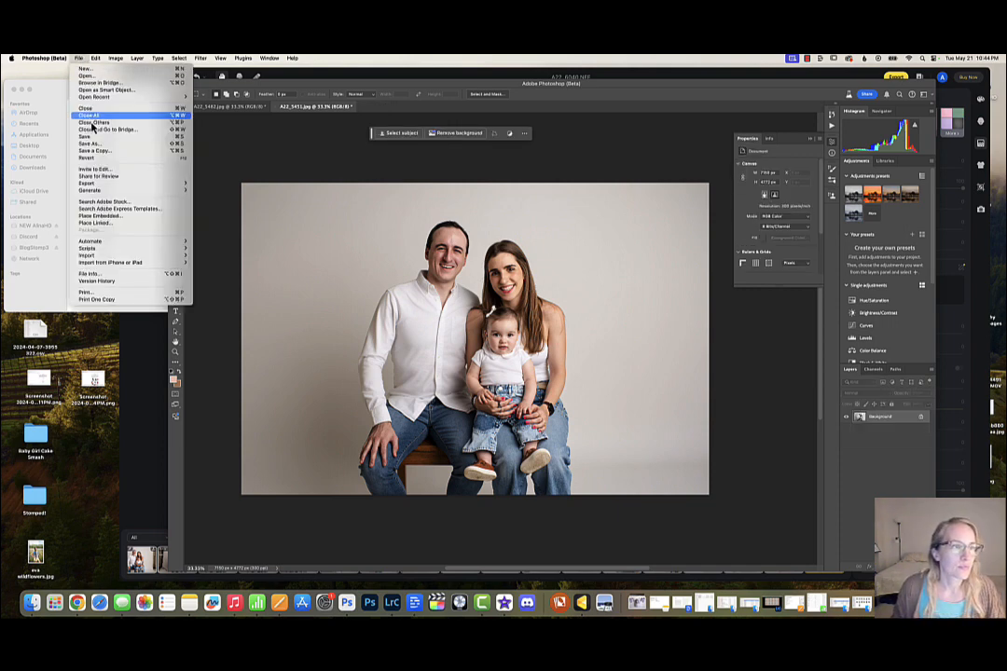
{"action": "left_click", "coordinate": [98, 151]}
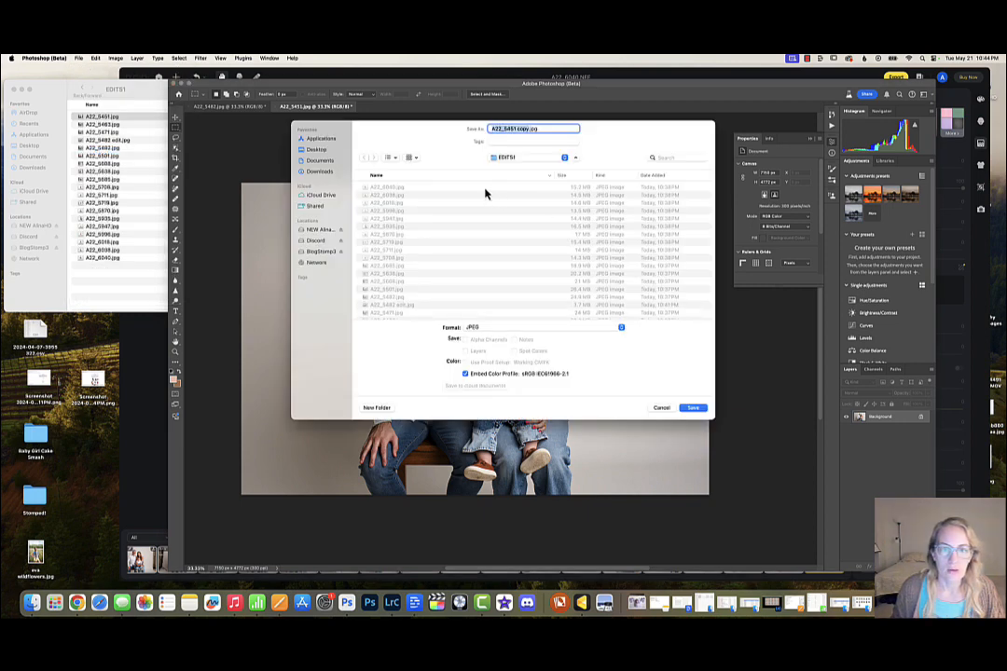
{"action": "double_click", "coordinate": [521, 129]}
{"action": "type", "text": "edit"}
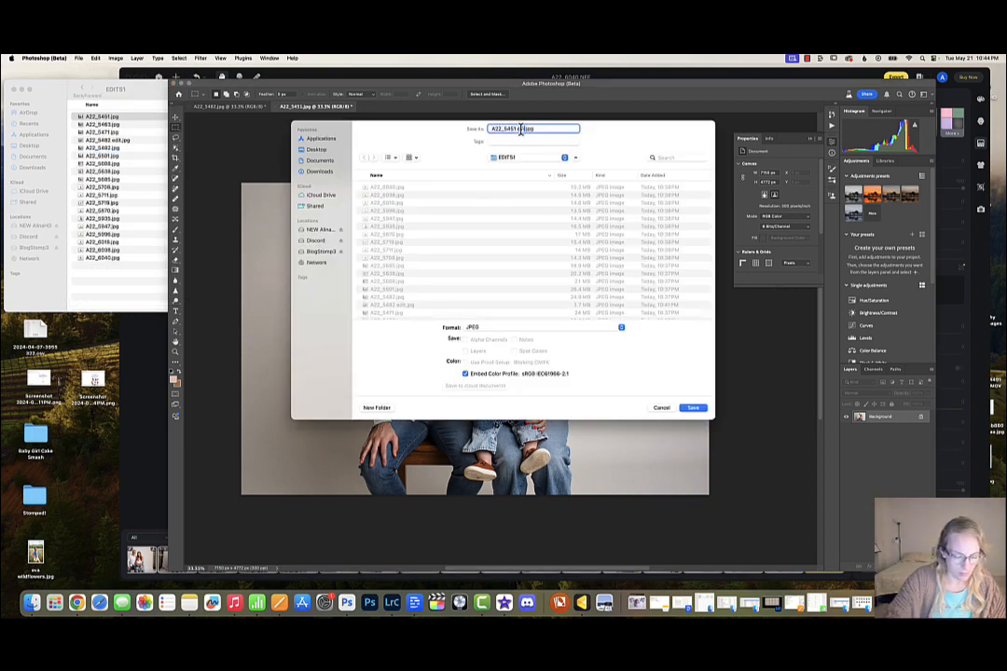
{"action": "key", "text": "Return"}
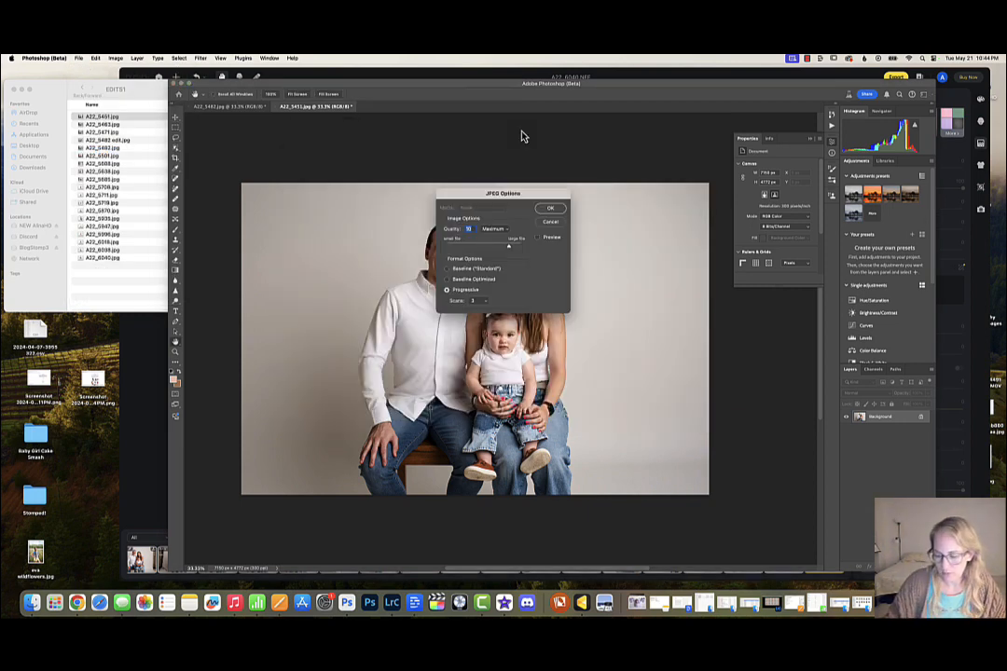
{"action": "key", "text": "Return"}
- Open A22_5463.jpg from the EDITS1 folder in Photoshop (Beta)
{"action": "left_click", "coordinate": [107, 124]}
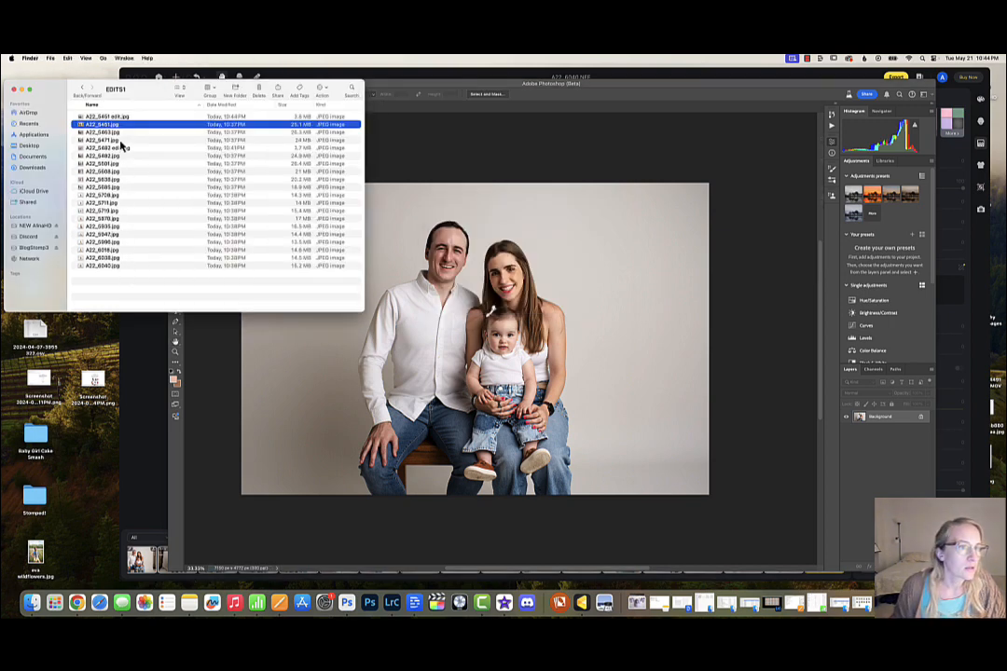
{"action": "left_click", "coordinate": [110, 131]}
{"action": "right_click", "coordinate": [111, 133]}
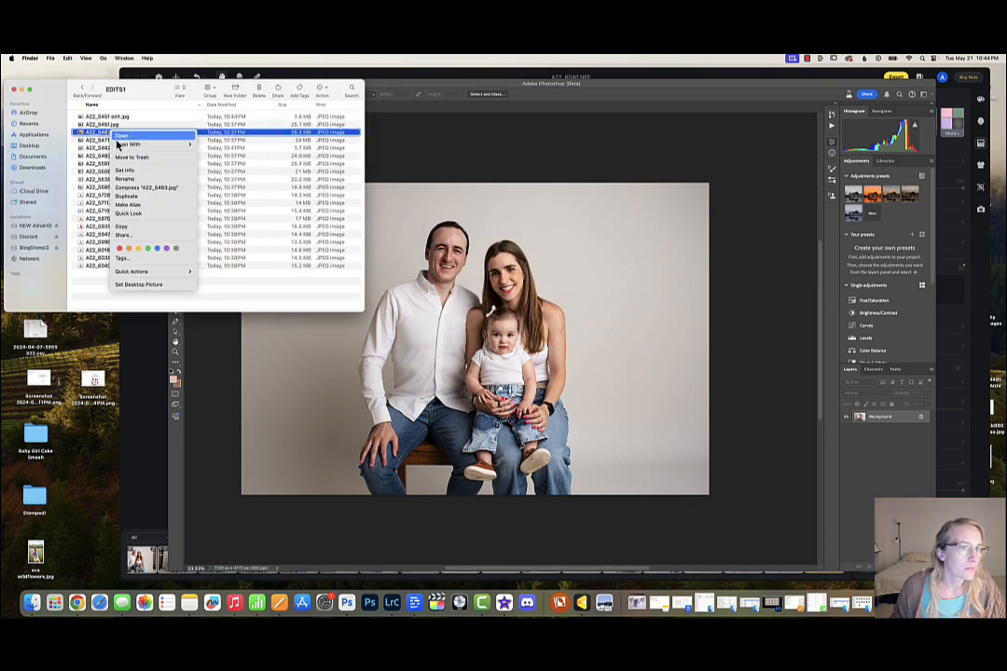
{"action": "mouse_move", "coordinate": [122, 146]}
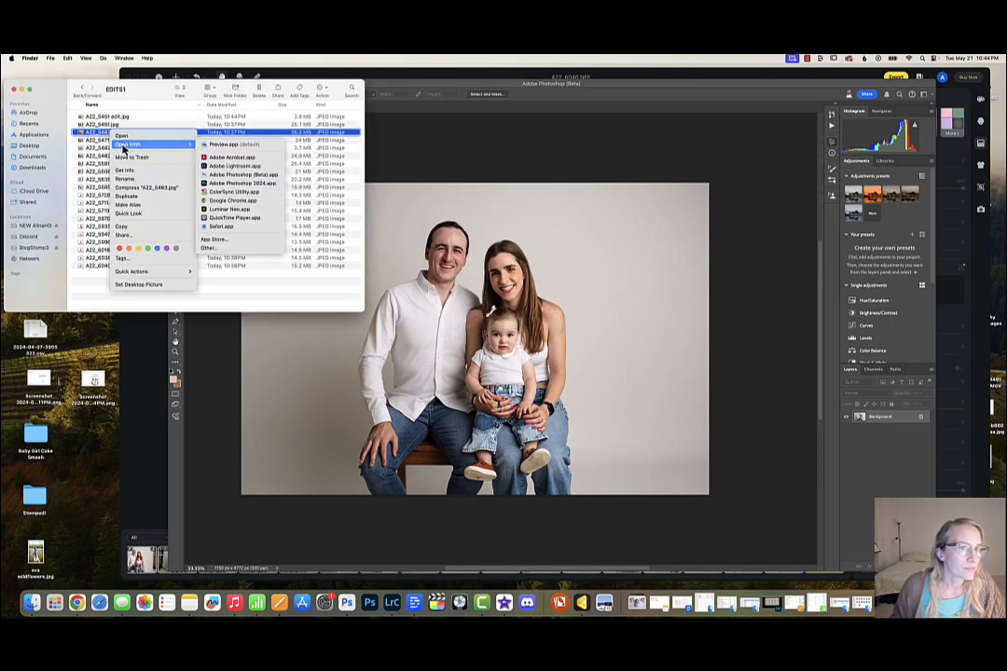
{"action": "left_click", "coordinate": [244, 175]}
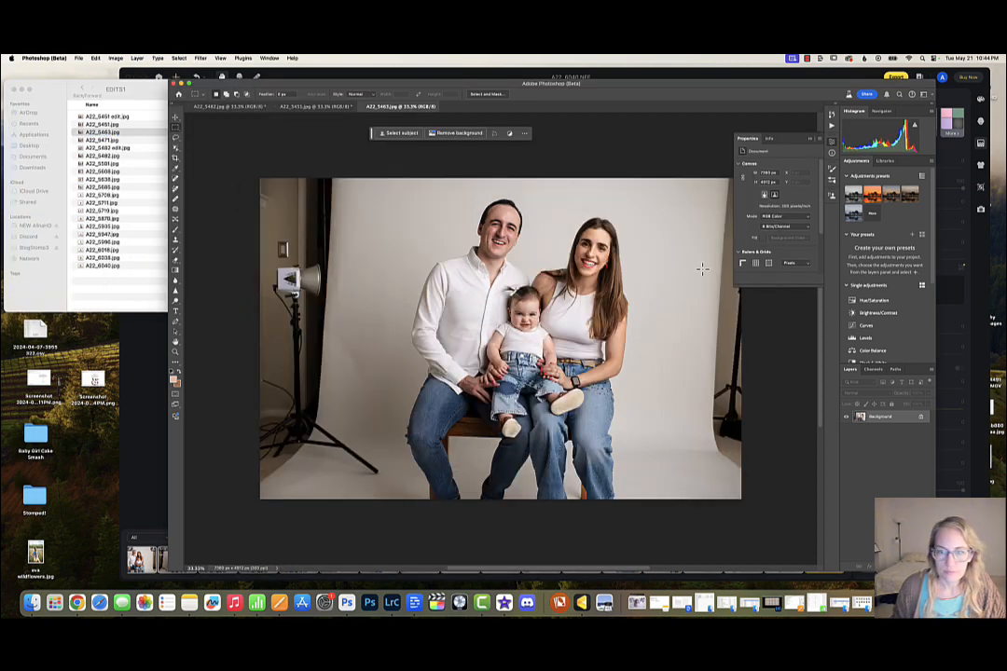
- Crop A22_5463.jpg tighter around the family, rotate it counterclockwise to straighten it, and fill the empty corners using Generative Expand without a prompt
{"action": "scroll", "coordinate": [702, 268], "scroll_direction": "right", "scroll_amount": 3}
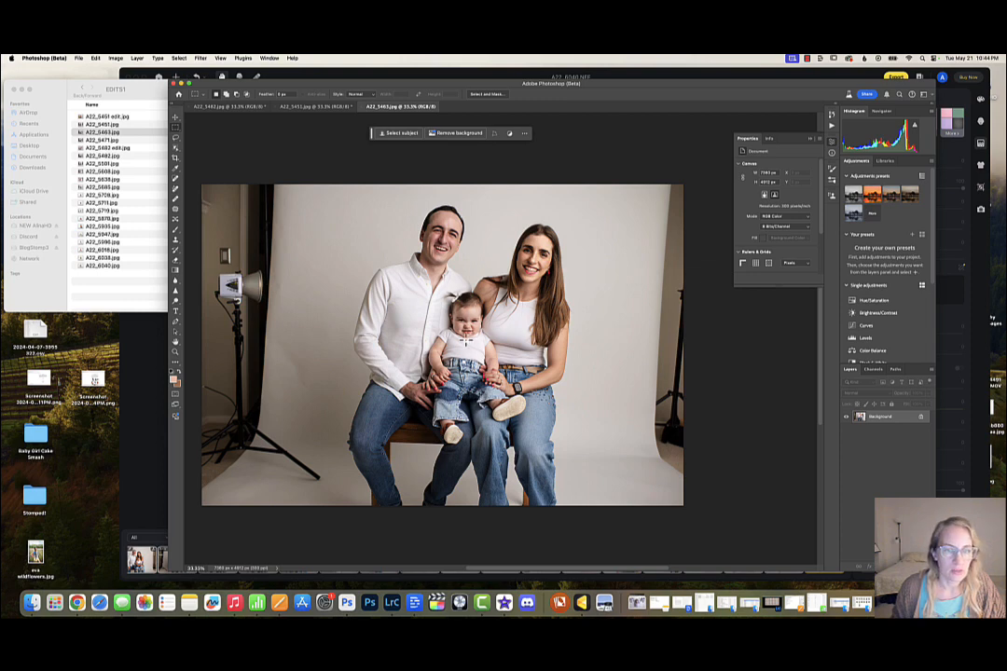
{"action": "key", "text": "c"}
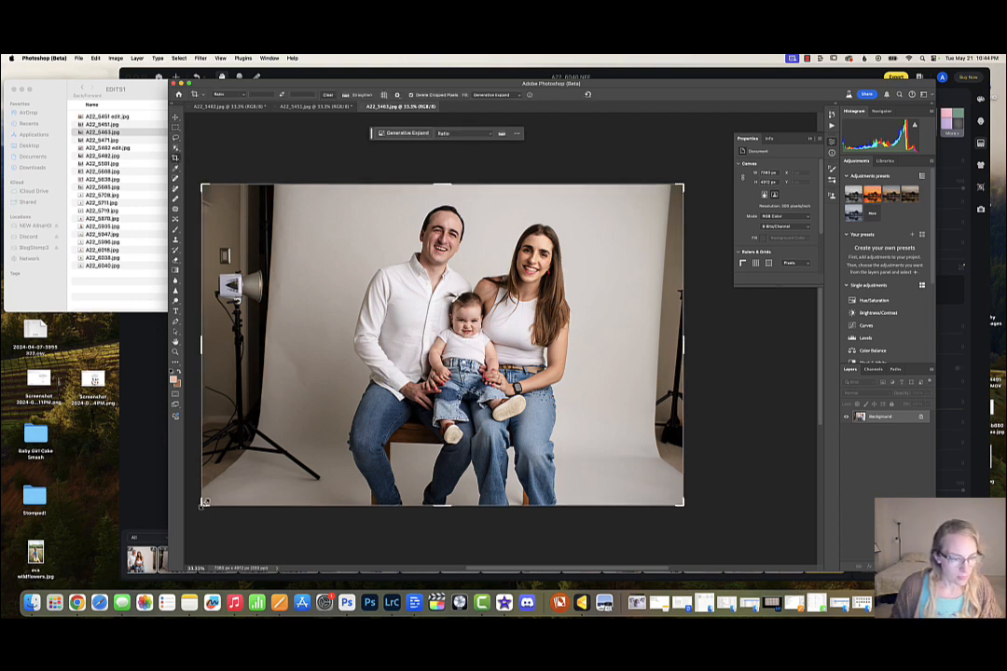
{"action": "left_click_drag", "start_coordinate": [204, 503], "coordinate": [223, 486]}
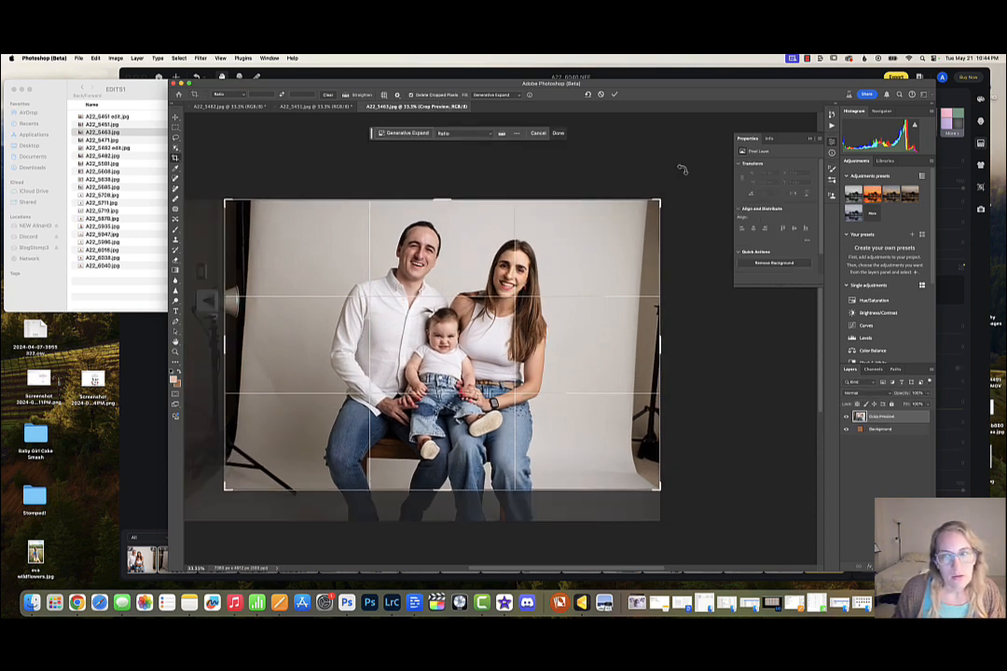
{"action": "left_click_drag", "start_coordinate": [667, 180], "coordinate": [630, 164]}
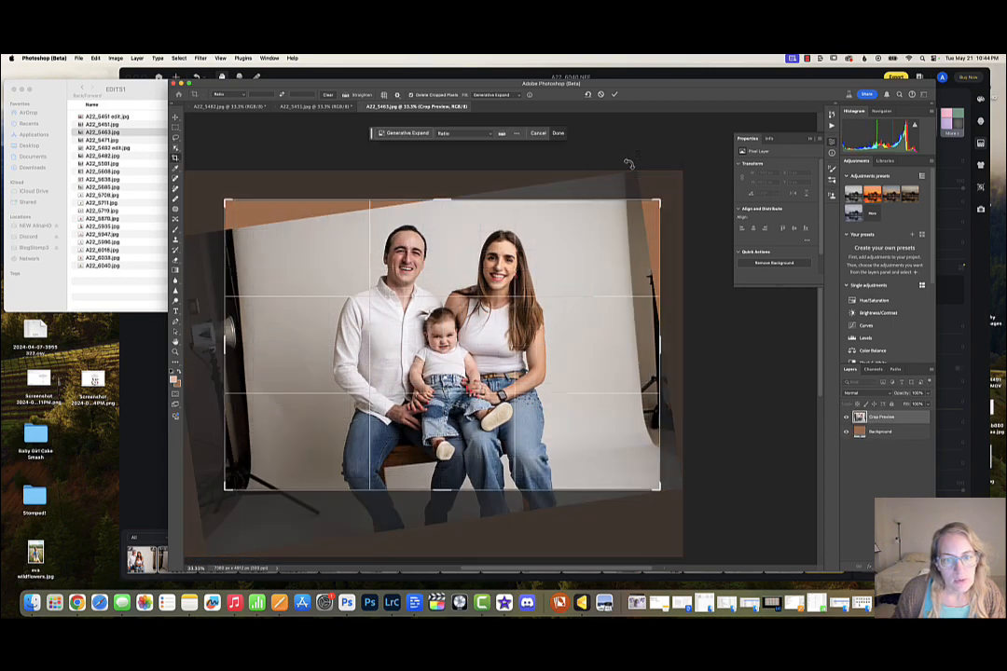
{"action": "left_click_drag", "start_coordinate": [550, 378], "coordinate": [548, 382]}
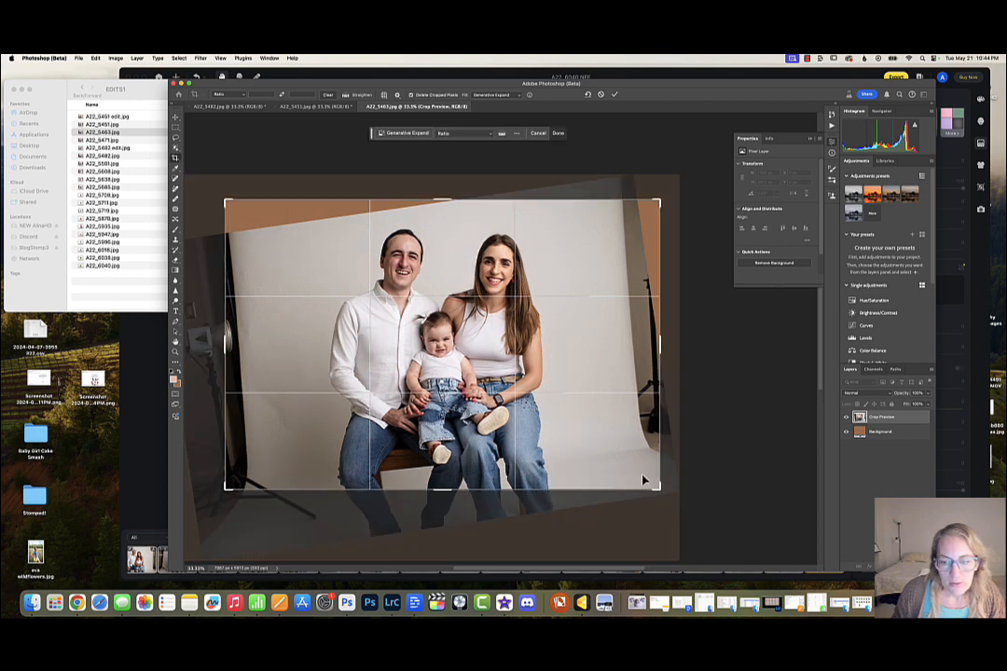
{"action": "left_click_drag", "start_coordinate": [655, 486], "coordinate": [654, 481]}
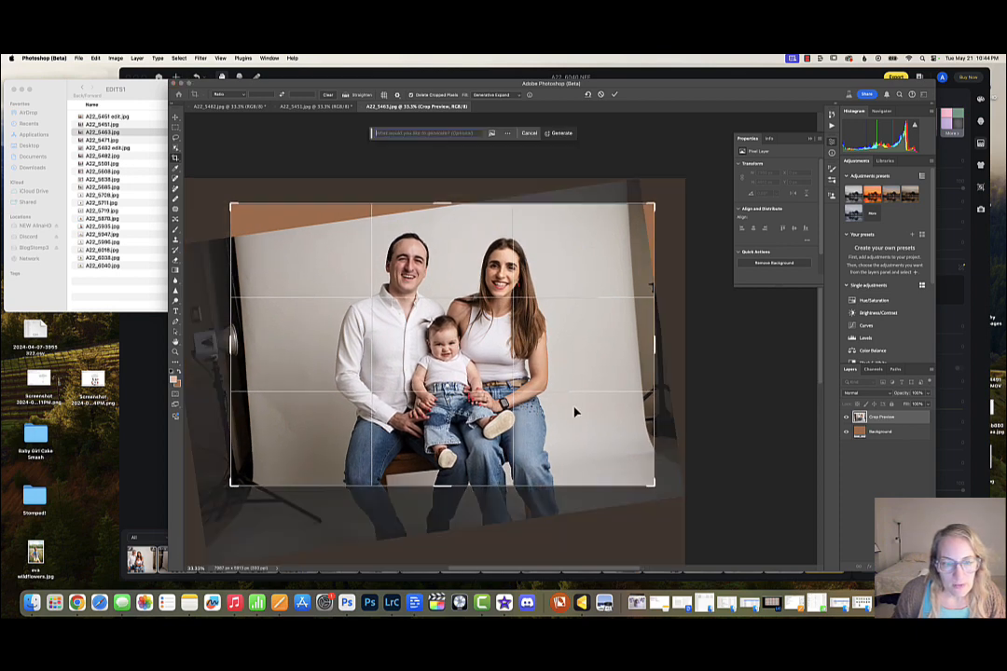
{"action": "left_click_drag", "start_coordinate": [577, 413], "coordinate": [571, 409]}
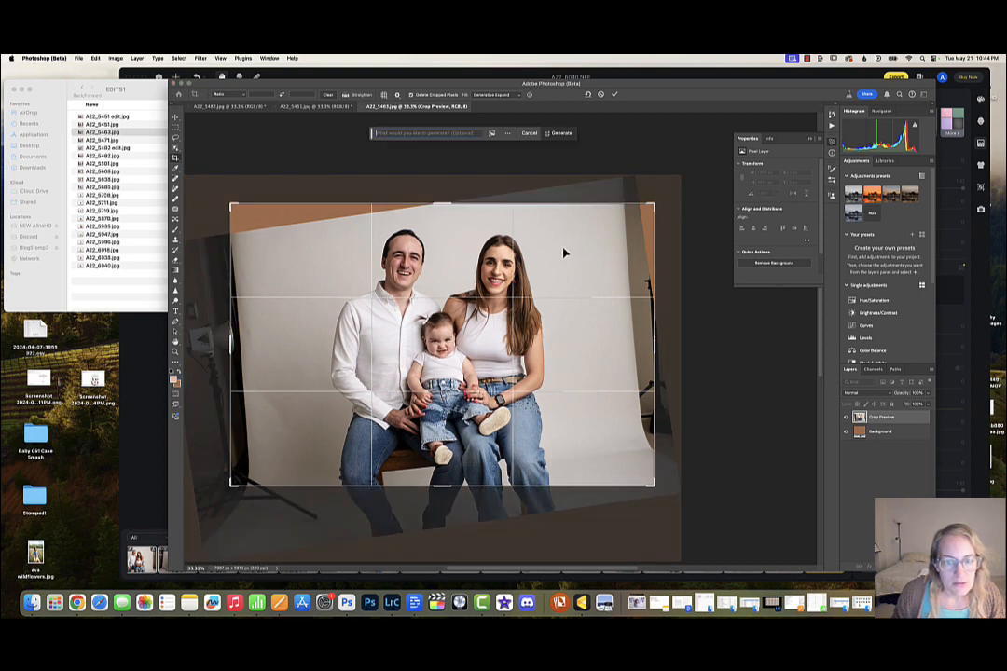
{"action": "left_click", "coordinate": [561, 136]}
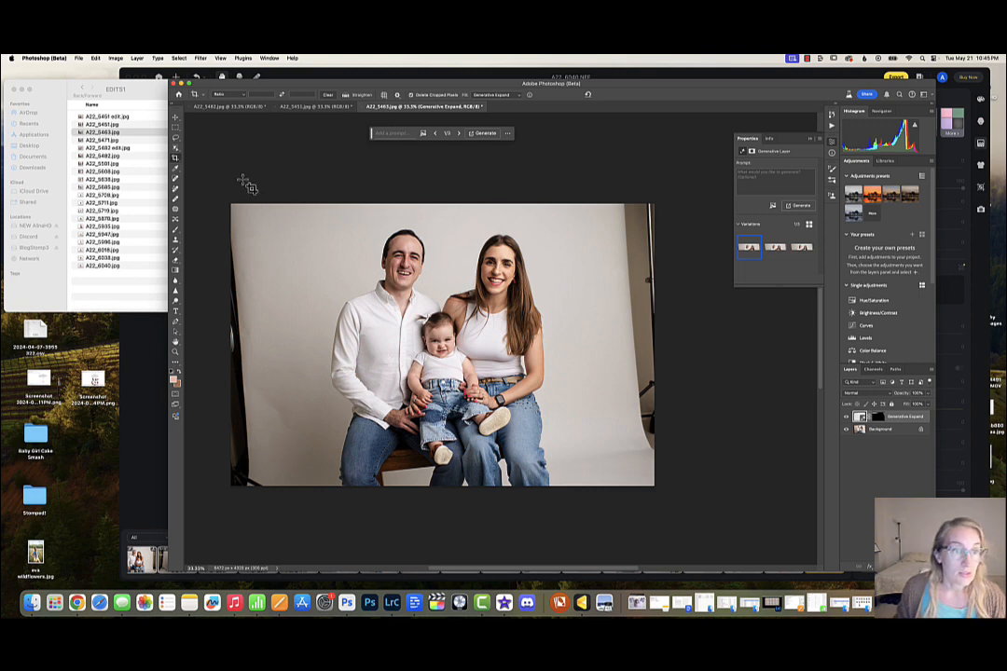
- Replace the backdrop edge and light stand beside the mother using a full-height rectangular selection and Generative Fill without a prompt
{"action": "key", "text": "m"}
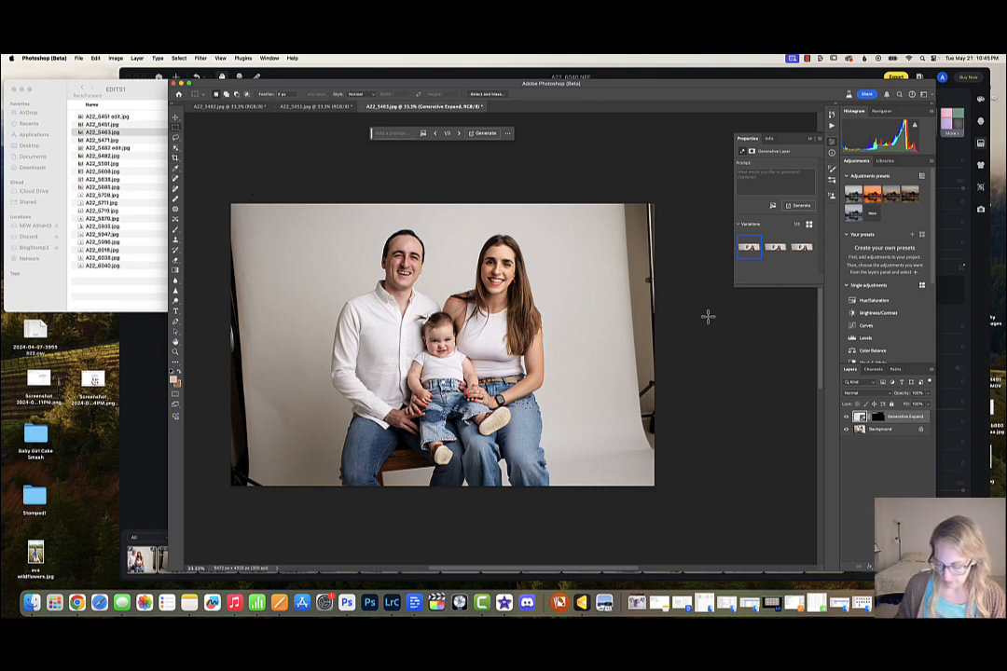
{"action": "left_click_drag", "start_coordinate": [588, 183], "coordinate": [685, 506]}
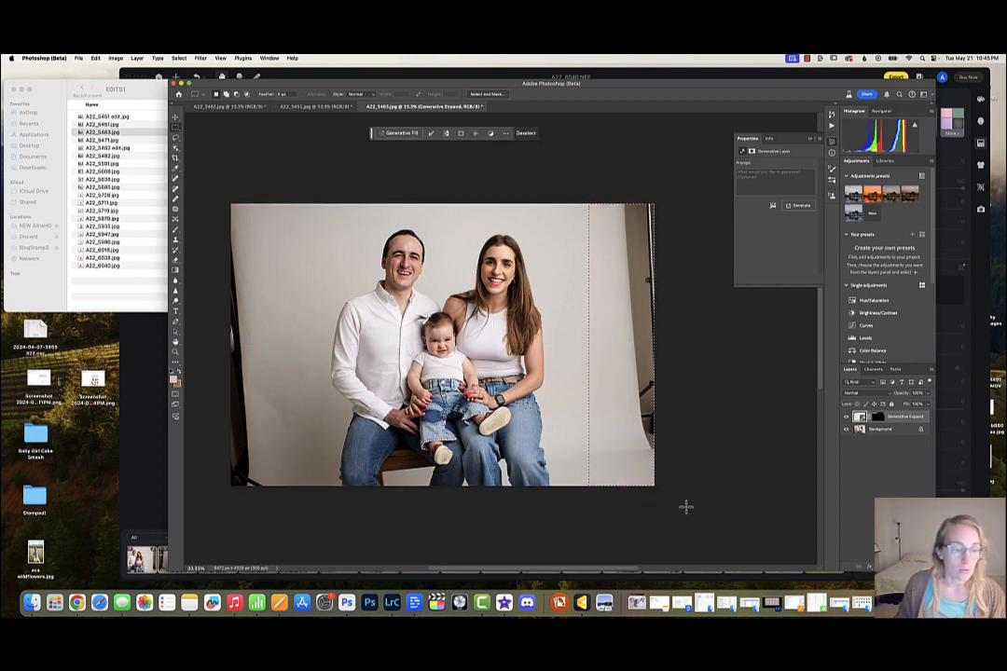
{"action": "left_click", "coordinate": [408, 137]}
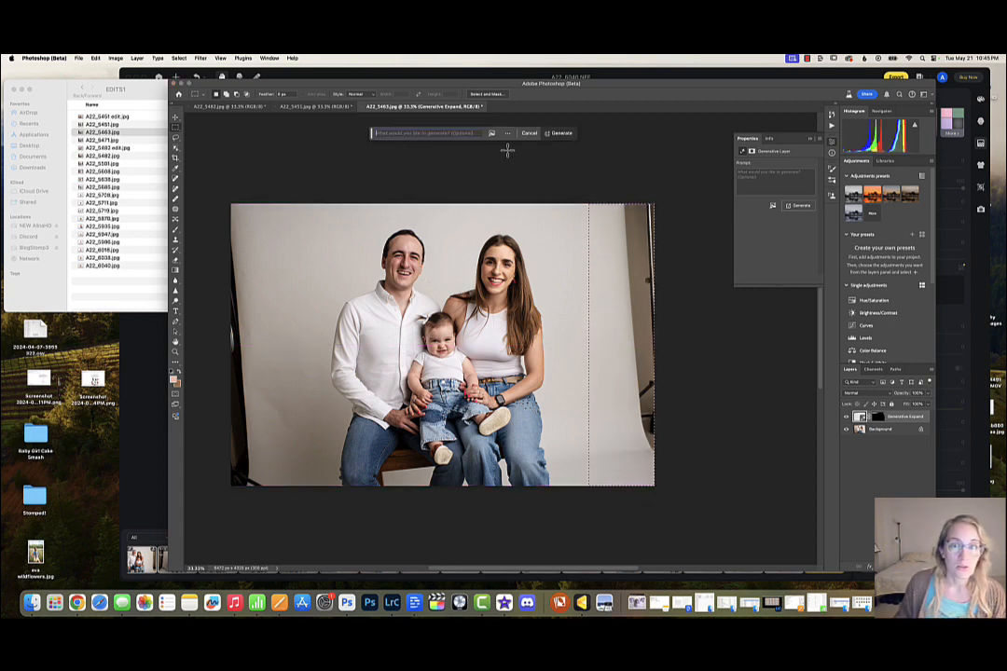
{"action": "left_click", "coordinate": [554, 136]}
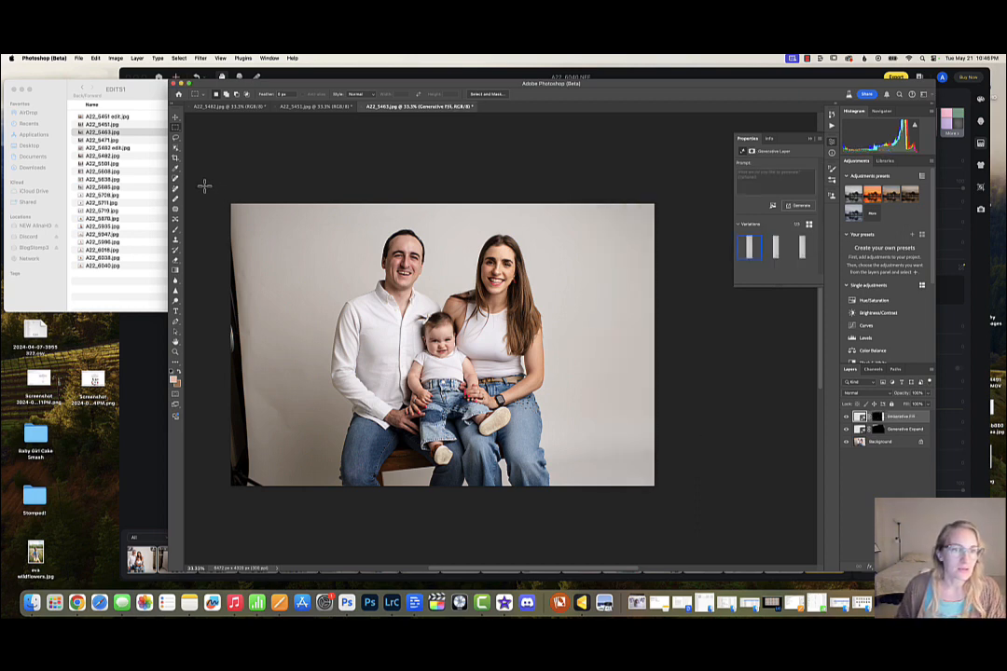
- Generatively fill a full-height rectangular selection over the dark backdrop edge beside the father without a prompt, and merge all layers into the background
{"action": "left_click_drag", "start_coordinate": [204, 186], "coordinate": [322, 504]}
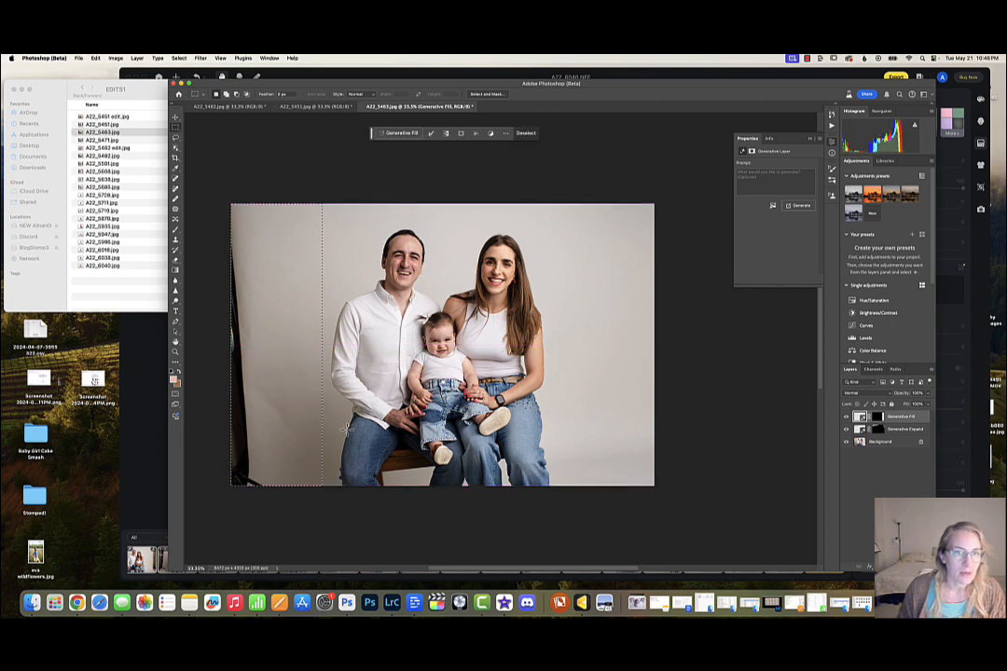
{"action": "left_click", "coordinate": [408, 134]}
{"action": "left_click", "coordinate": [554, 136]}
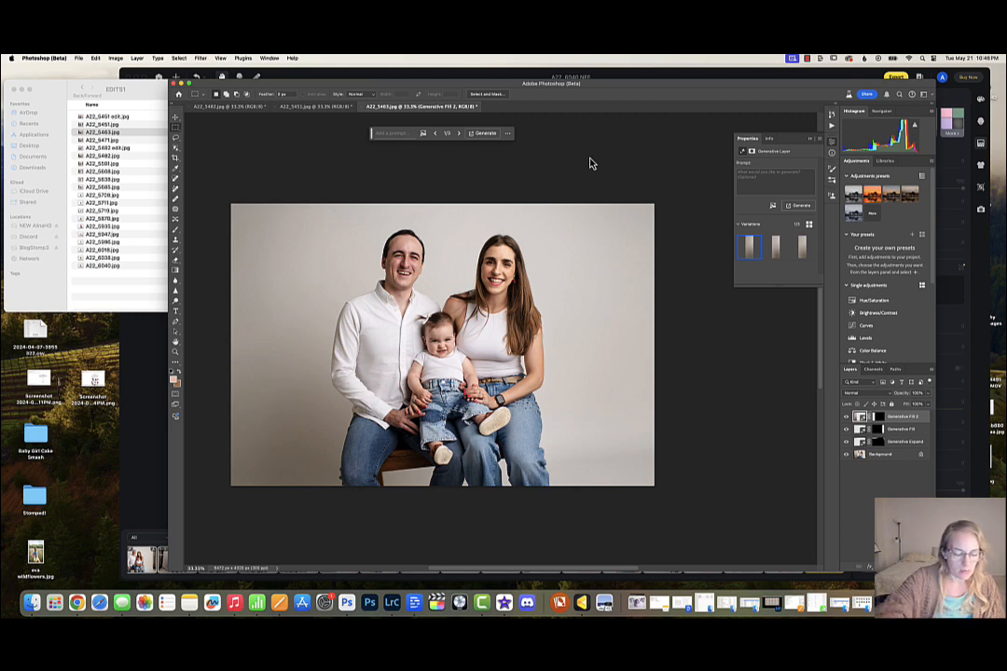
{"action": "key", "text": "super+shift+e"}
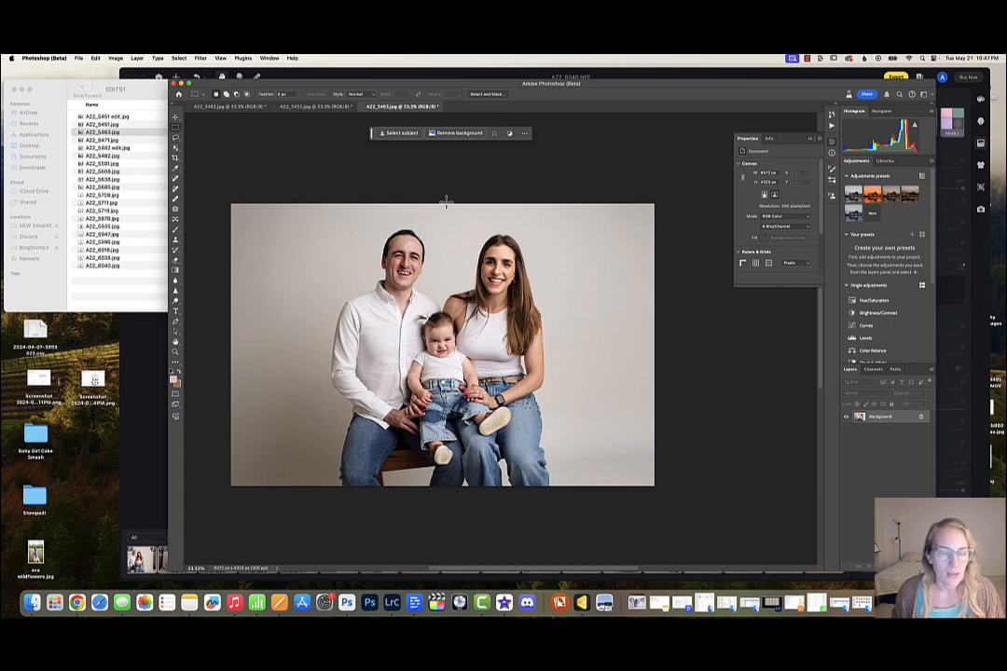
- Save a JPEG copy of the cleaned portrait in EDITS1 as "A22_5463 edit.jpg" with Maximum quality 10
{"action": "left_click", "coordinate": [80, 58]}
{"action": "left_click", "coordinate": [94, 156]}
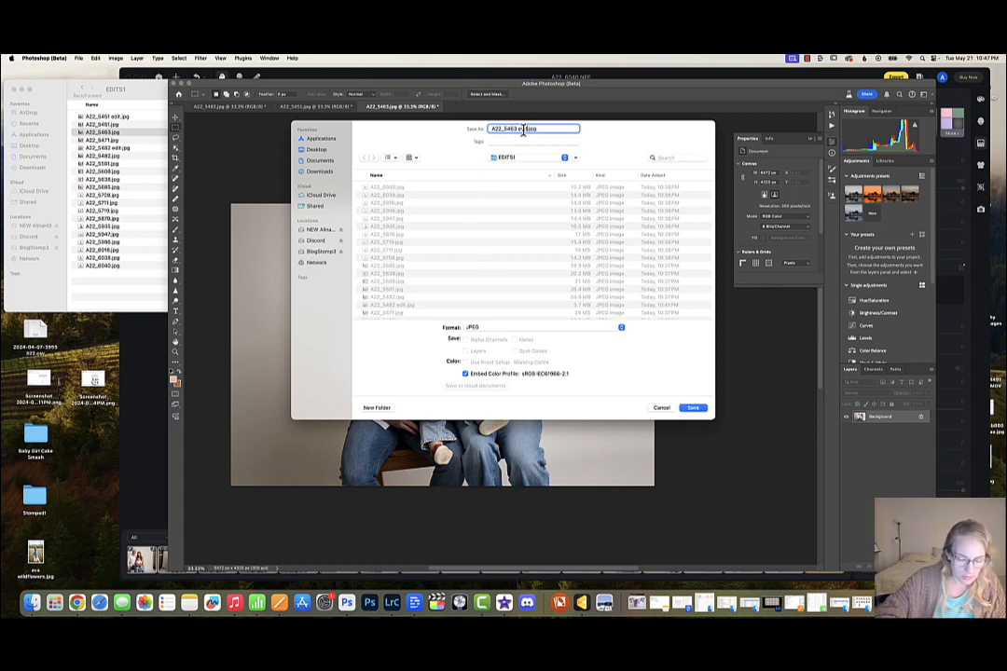
{"action": "type", "text": "edit"}
{"action": "key", "text": "Return"}
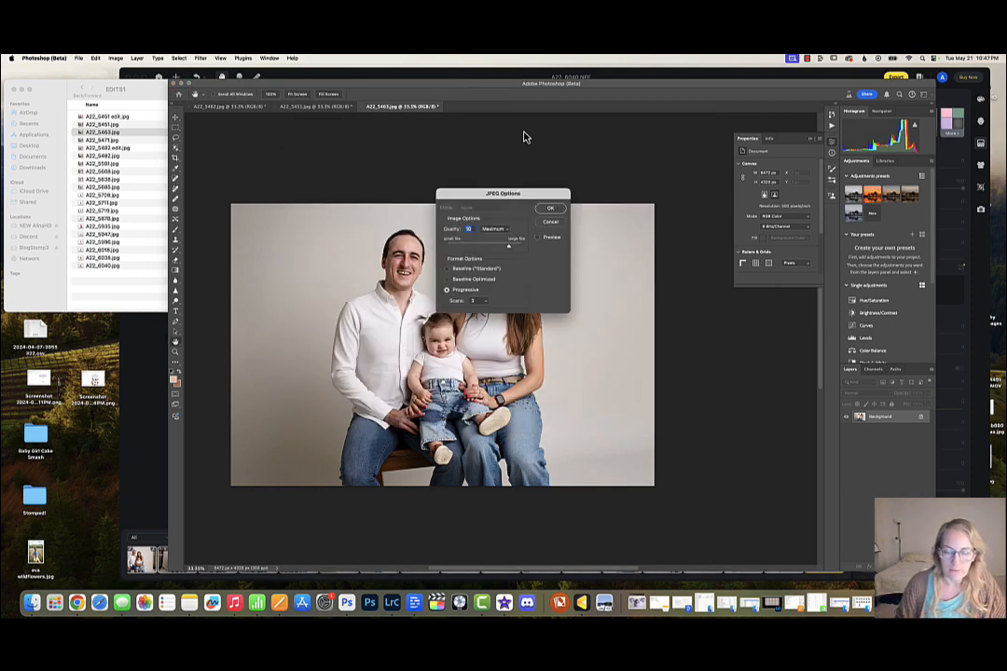
{"action": "left_click", "coordinate": [550, 208]}
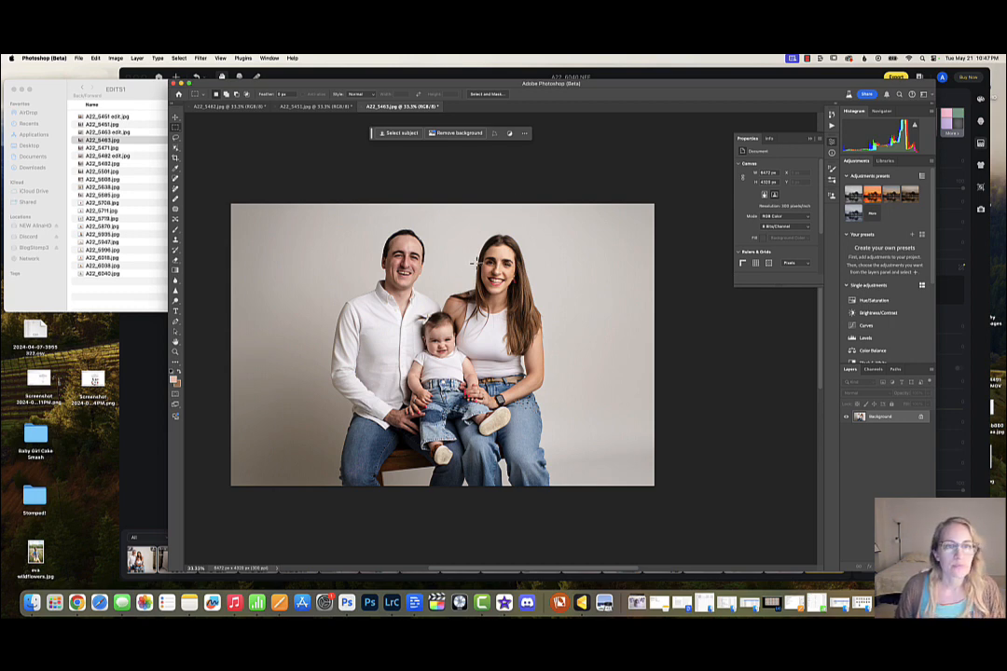
- Close the open originals A22_5463.jpg, A22_5451.jpg and A22_5482.jpg without saving their changes
{"action": "left_click", "coordinate": [362, 106]}
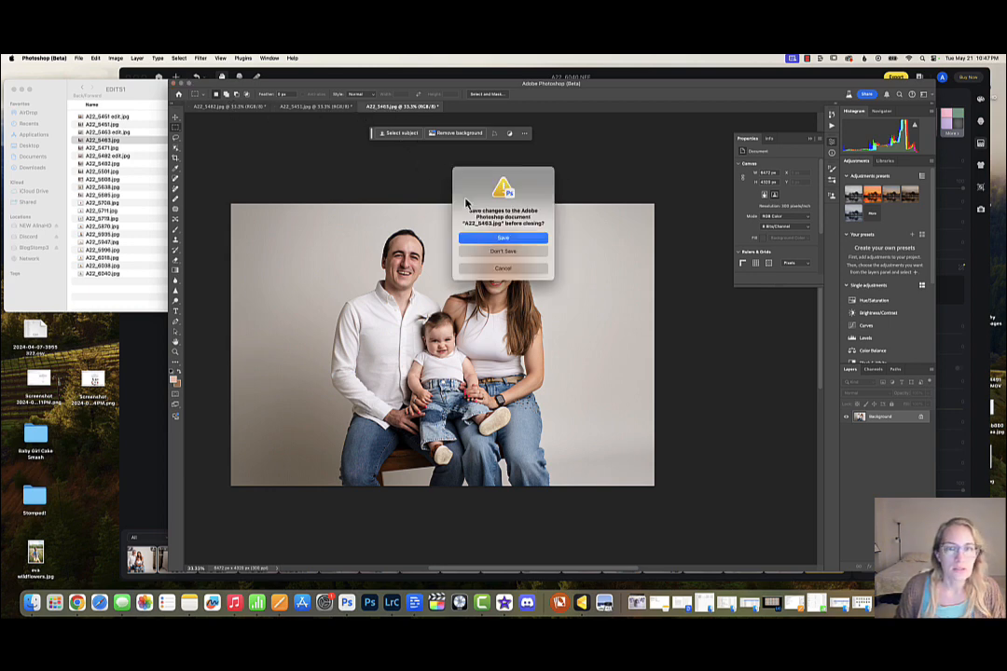
{"action": "left_click", "coordinate": [482, 254]}
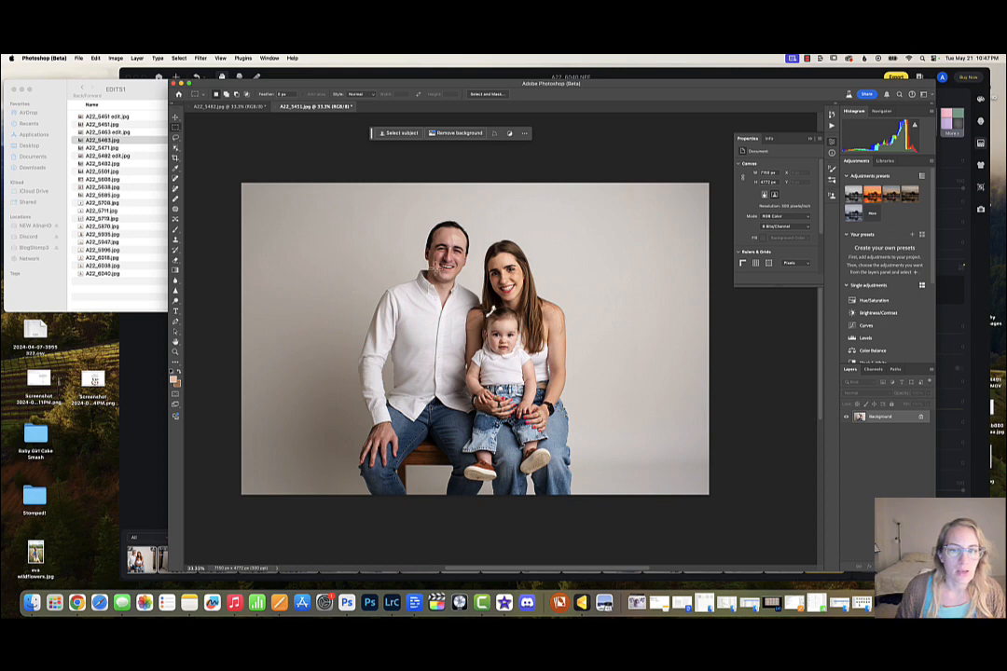
{"action": "left_click", "coordinate": [250, 107]}
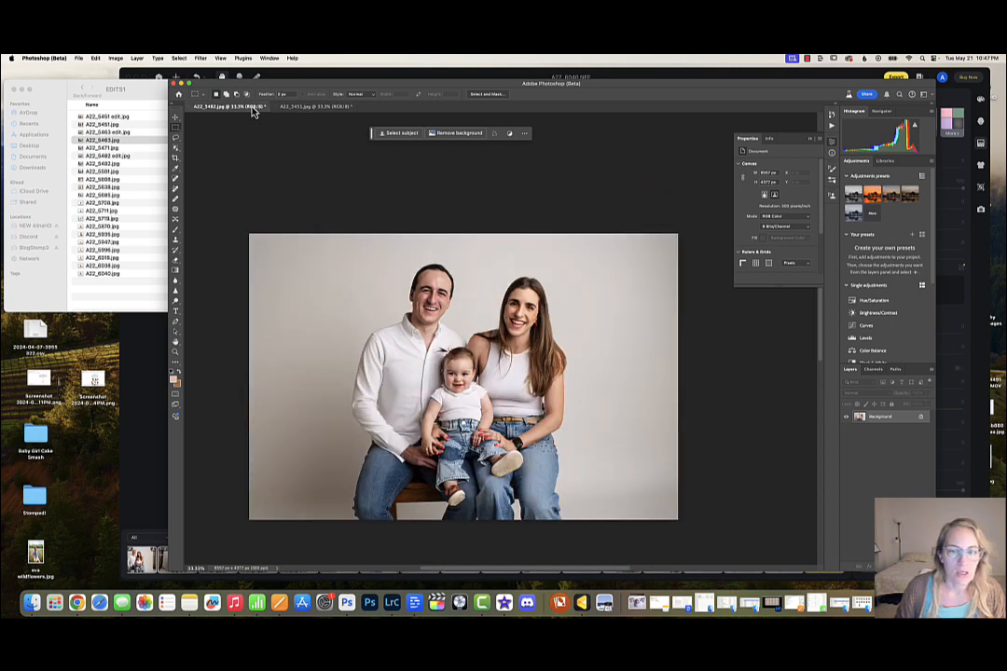
{"action": "left_click", "coordinate": [297, 108]}
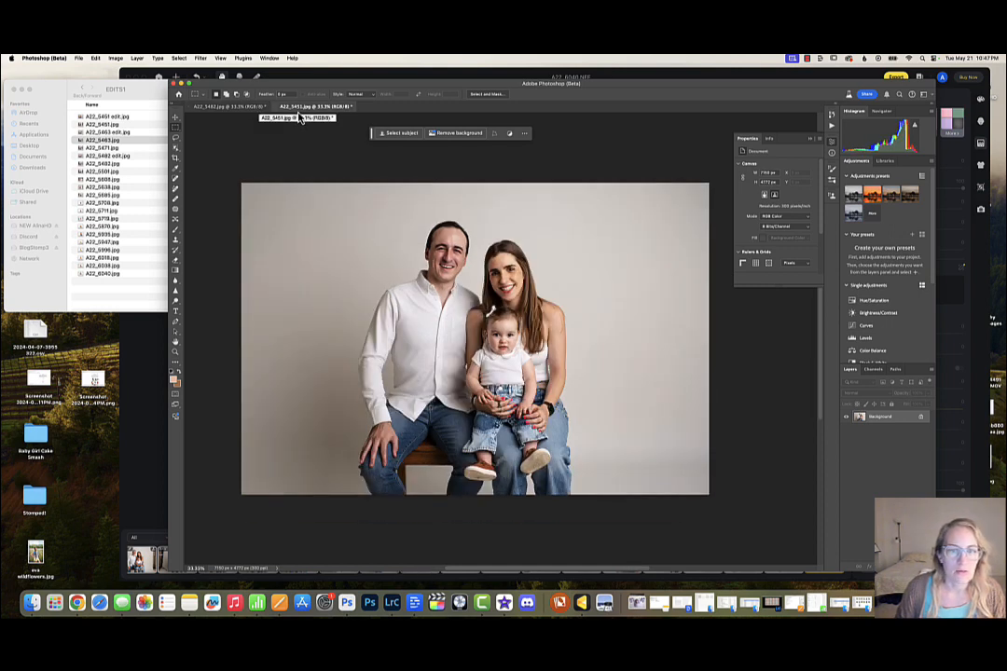
{"action": "left_click", "coordinate": [276, 106]}
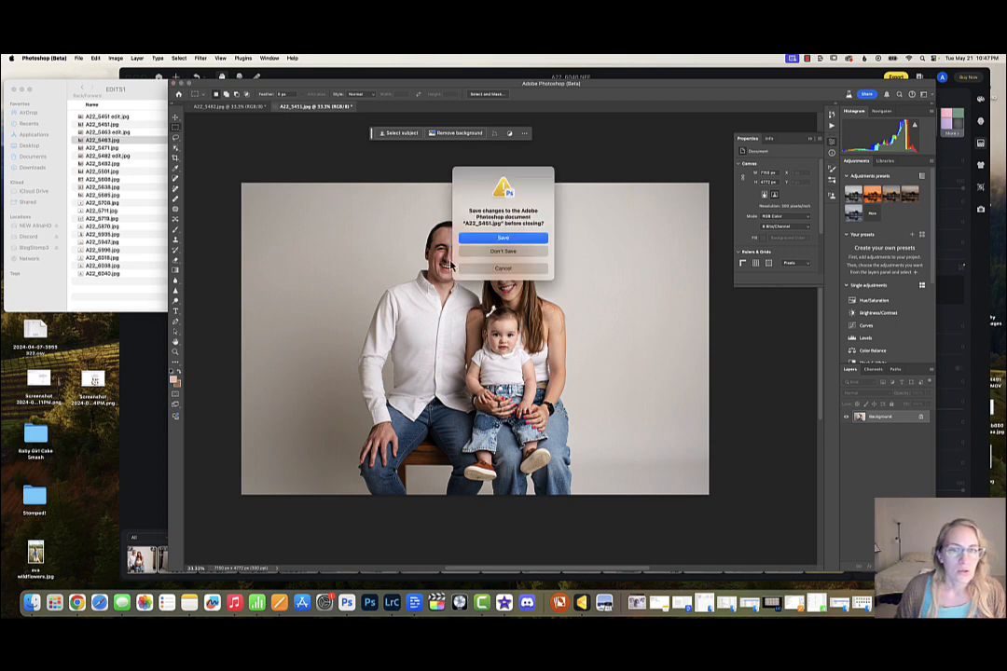
{"action": "left_click", "coordinate": [498, 252]}
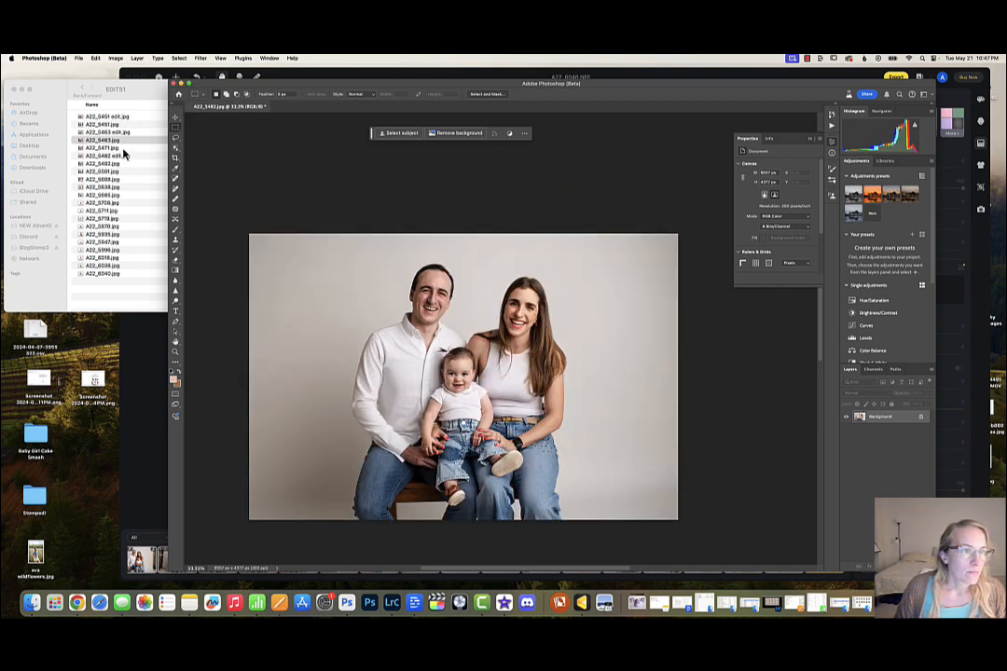
{"action": "left_click", "coordinate": [197, 106]}
{"action": "left_click", "coordinate": [534, 256]}
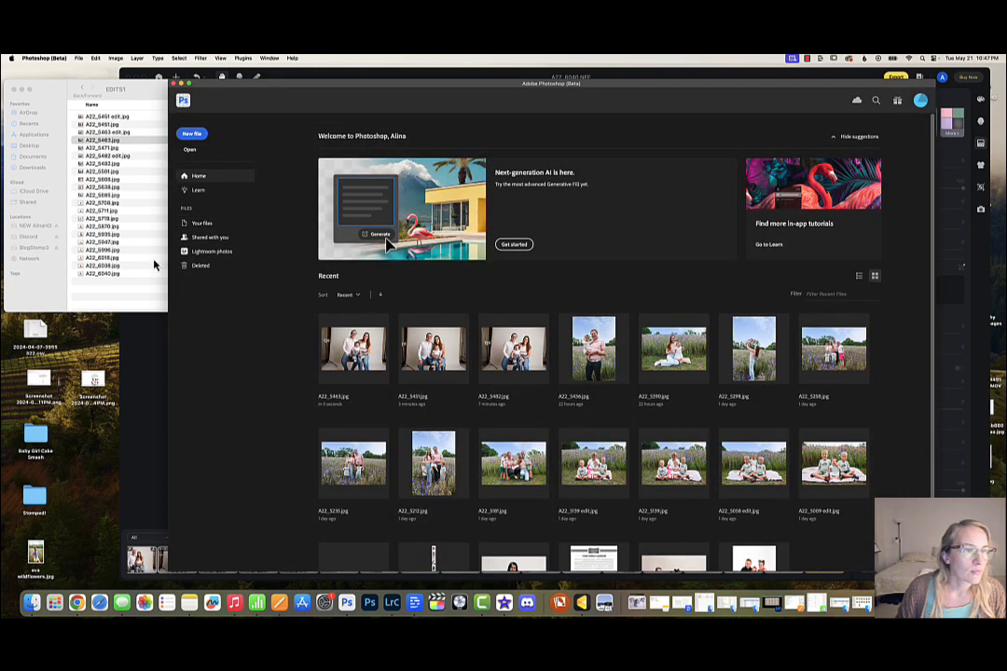
- Open A22_5471.jpg from the EDITS1 folder in Photoshop (Beta)
{"action": "left_click", "coordinate": [144, 265]}
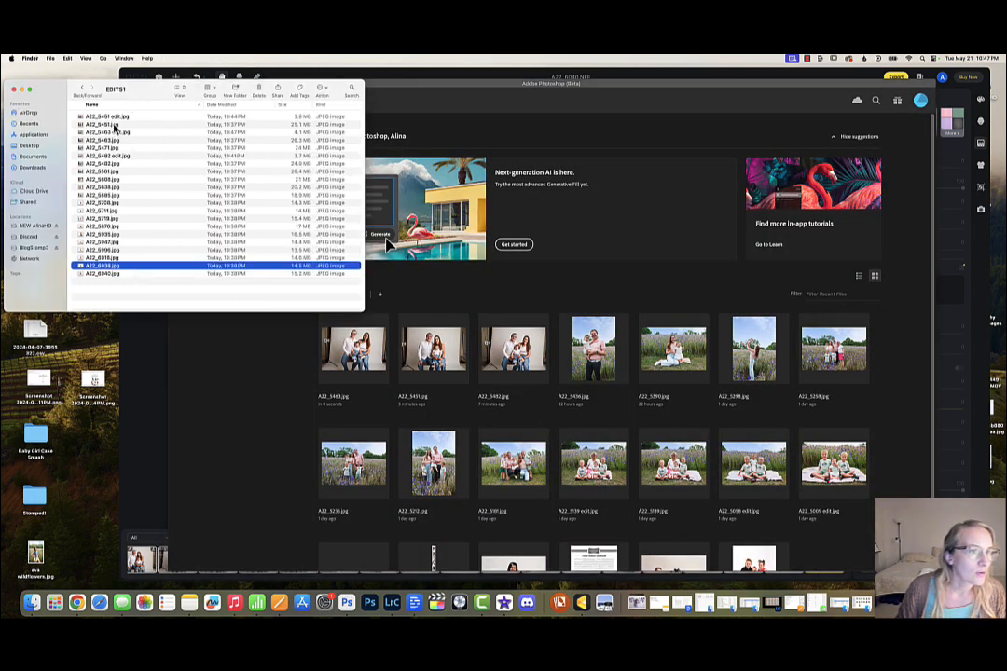
{"action": "left_click", "coordinate": [112, 148]}
{"action": "right_click", "coordinate": [114, 152]}
{"action": "mouse_move", "coordinate": [181, 162]}
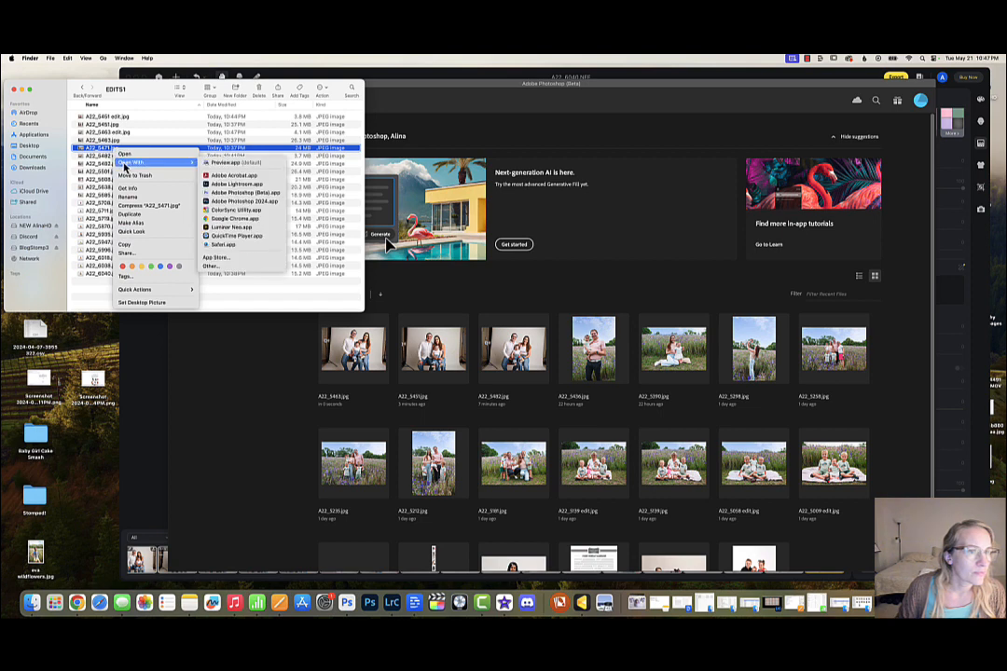
{"action": "left_click", "coordinate": [262, 194]}
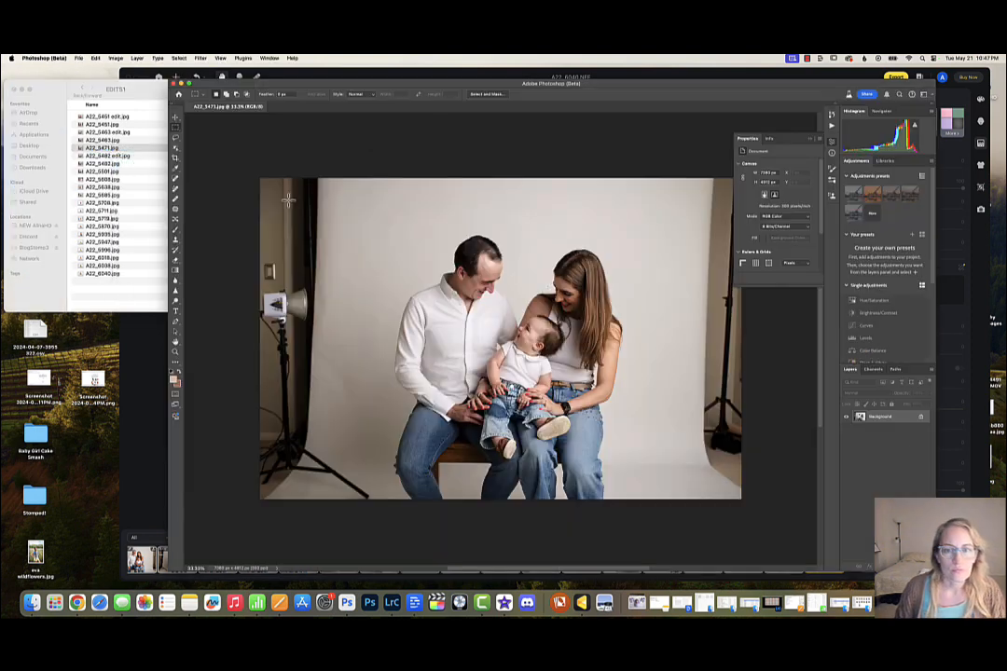
- Rotate the A22_5471.jpg crop counterclockwise, tighten it around the family, and fill the empty edges using Generative Expand without a prompt
{"action": "scroll", "coordinate": [578, 315], "scroll_direction": "right", "scroll_amount": 3}
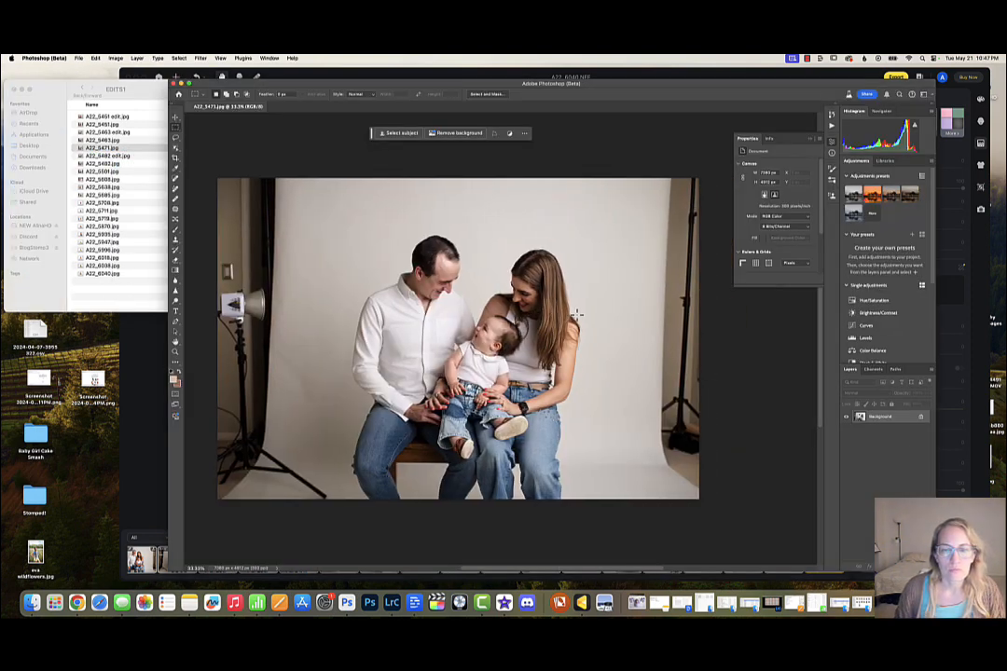
{"action": "key", "text": "c"}
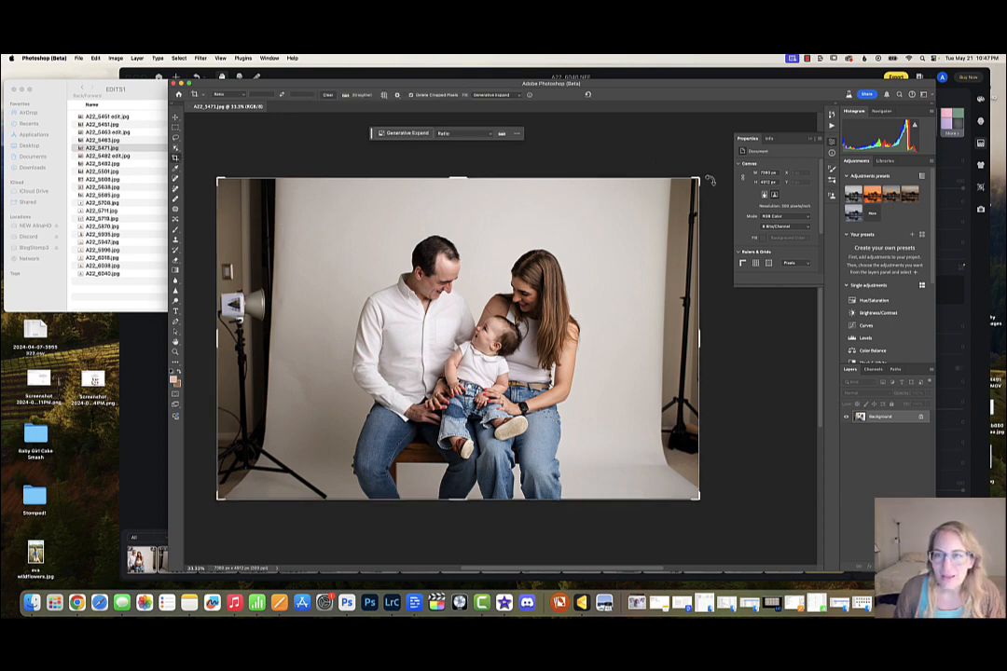
{"action": "left_click_drag", "start_coordinate": [698, 179], "coordinate": [673, 169]}
{"action": "left_click_drag", "start_coordinate": [614, 292], "coordinate": [578, 293]}
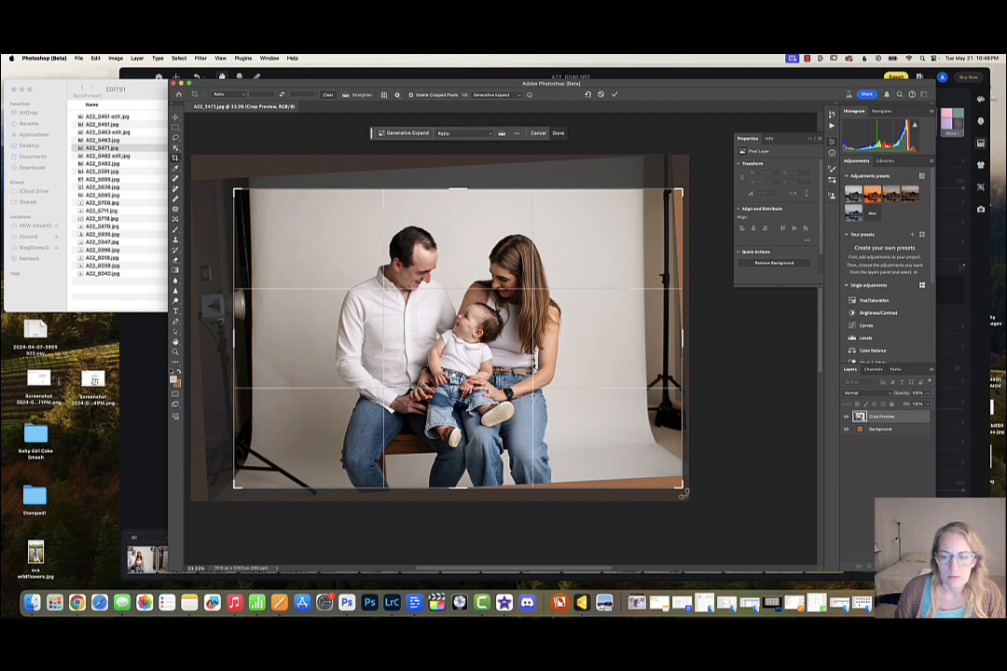
{"action": "left_click_drag", "start_coordinate": [681, 485], "coordinate": [596, 425]}
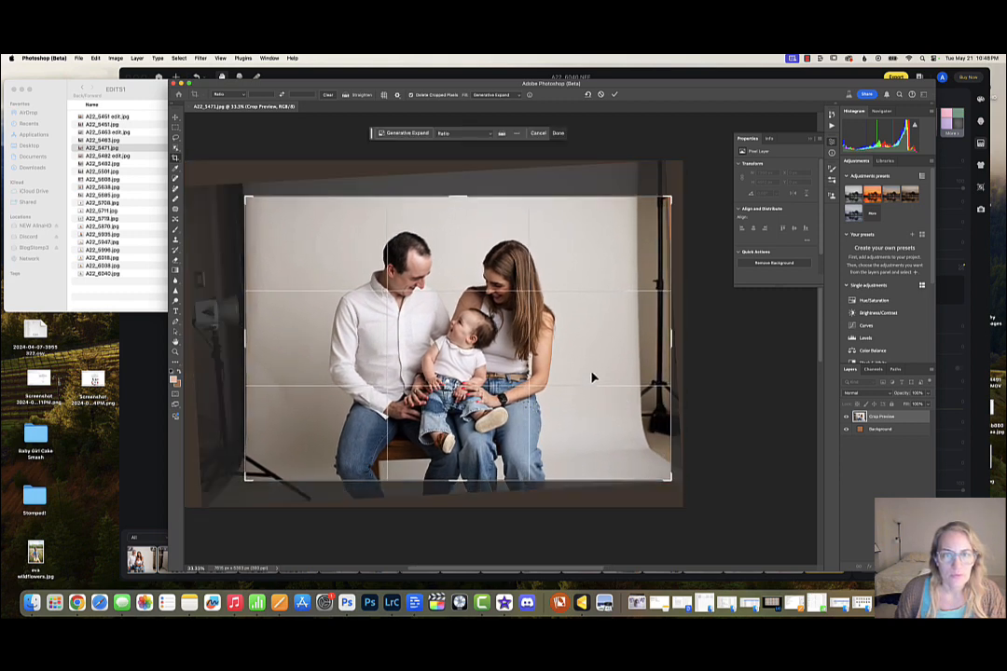
{"action": "left_click", "coordinate": [561, 138]}
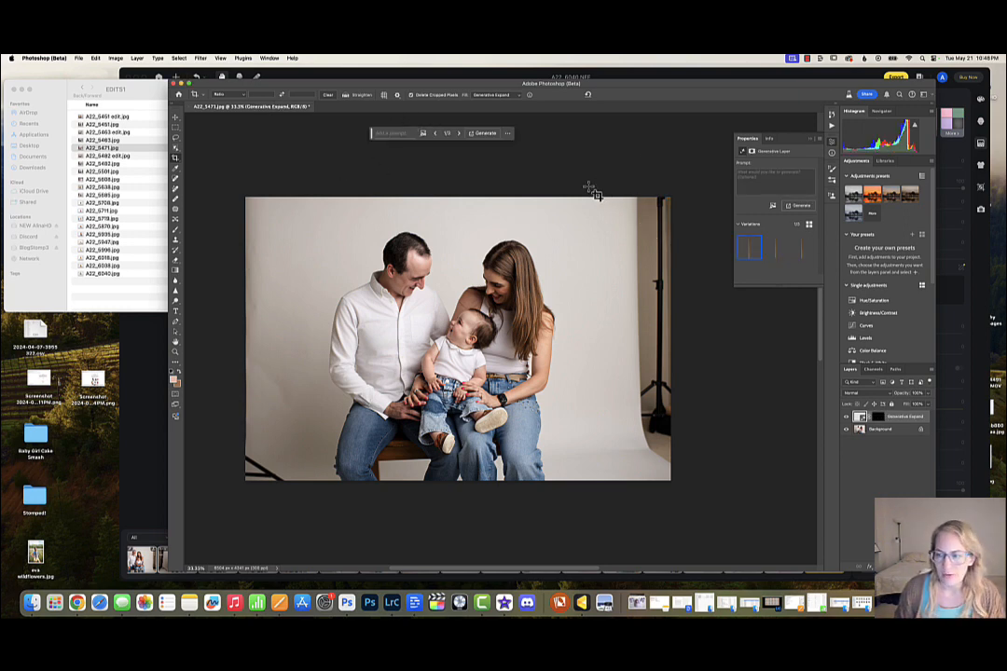
- Re-crop the family portrait more tightly at its original ratio, recentering the family, and fill the empty edges using Generative Expand without a prompt
{"action": "left_click_drag", "start_coordinate": [604, 191], "coordinate": [606, 255]}
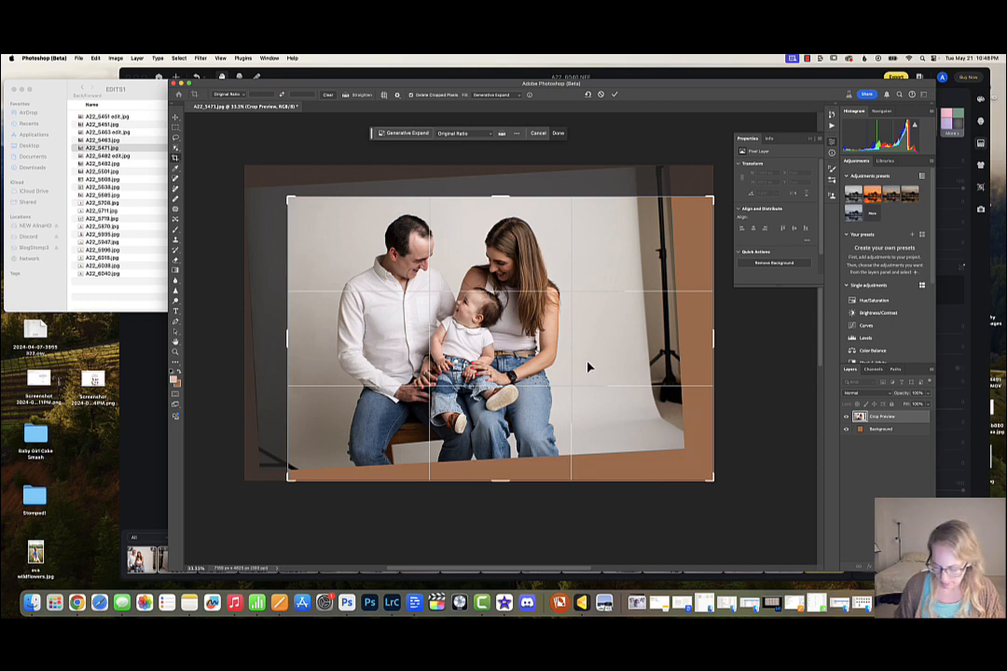
{"action": "left_click_drag", "start_coordinate": [587, 369], "coordinate": [614, 380]}
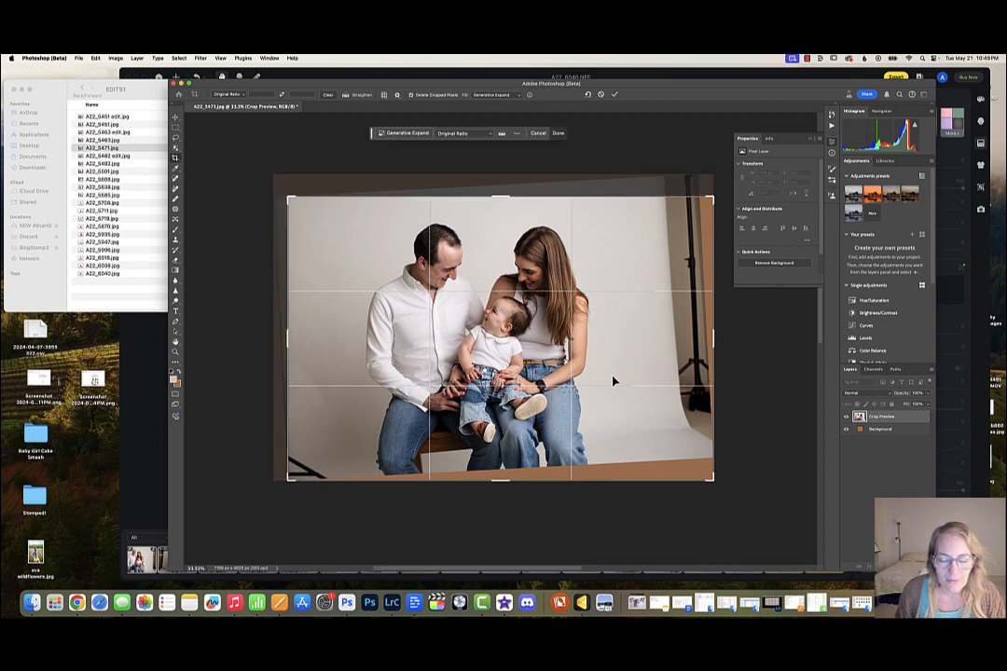
{"action": "left_click_drag", "start_coordinate": [713, 479], "coordinate": [698, 470]}
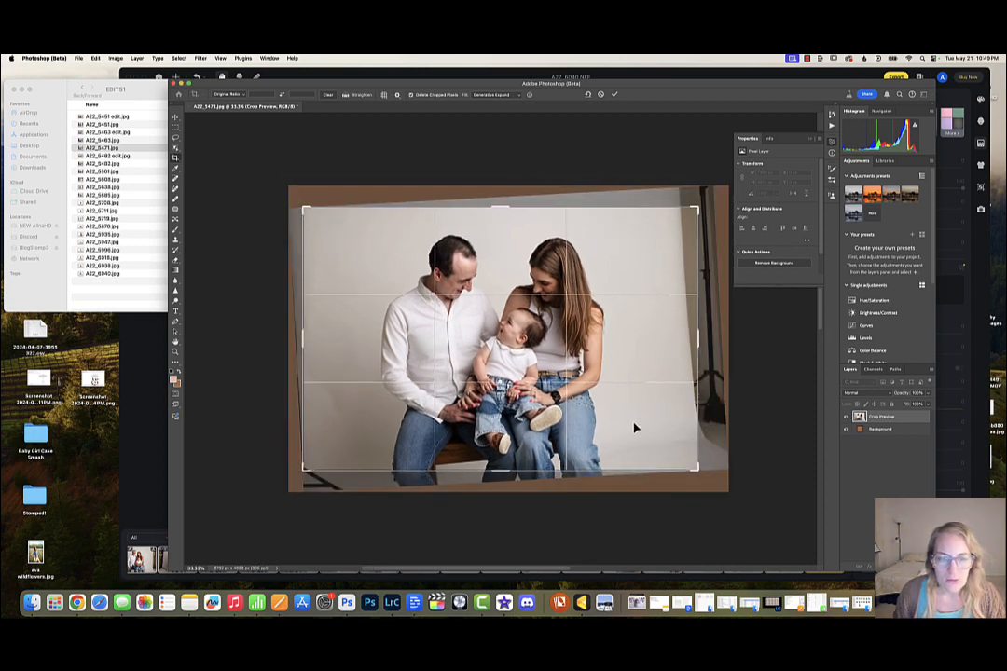
{"action": "left_click_drag", "start_coordinate": [634, 428], "coordinate": [626, 428]}
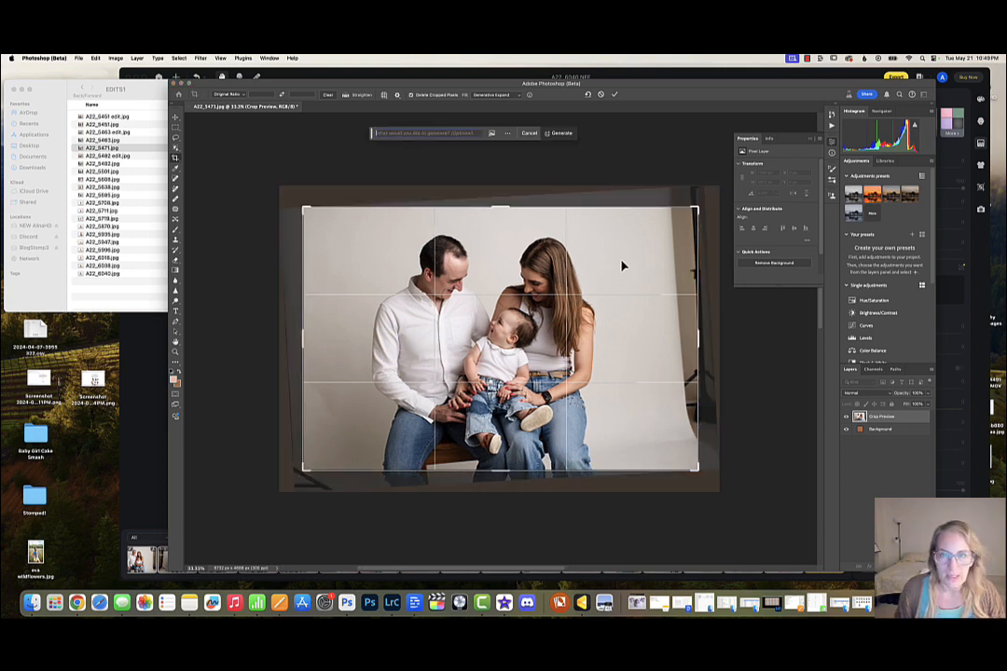
{"action": "left_click", "coordinate": [562, 134]}
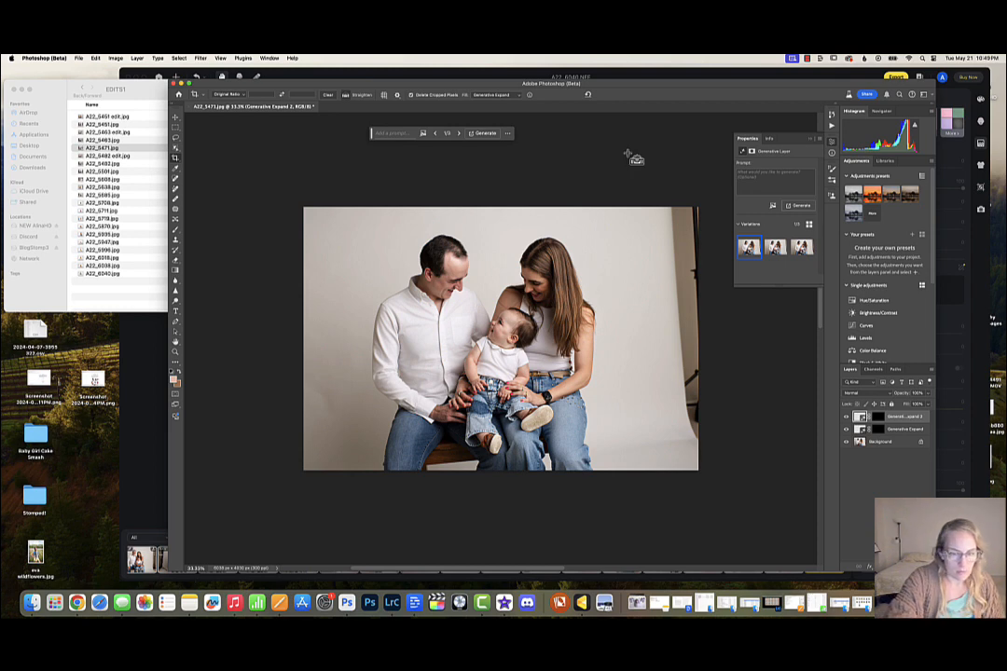
- Merge the visible layers and replace the full-height strip with the light stand and backdrop edge beside the woman using Generative Fill without a prompt
{"action": "key", "text": "super+shift+e"}
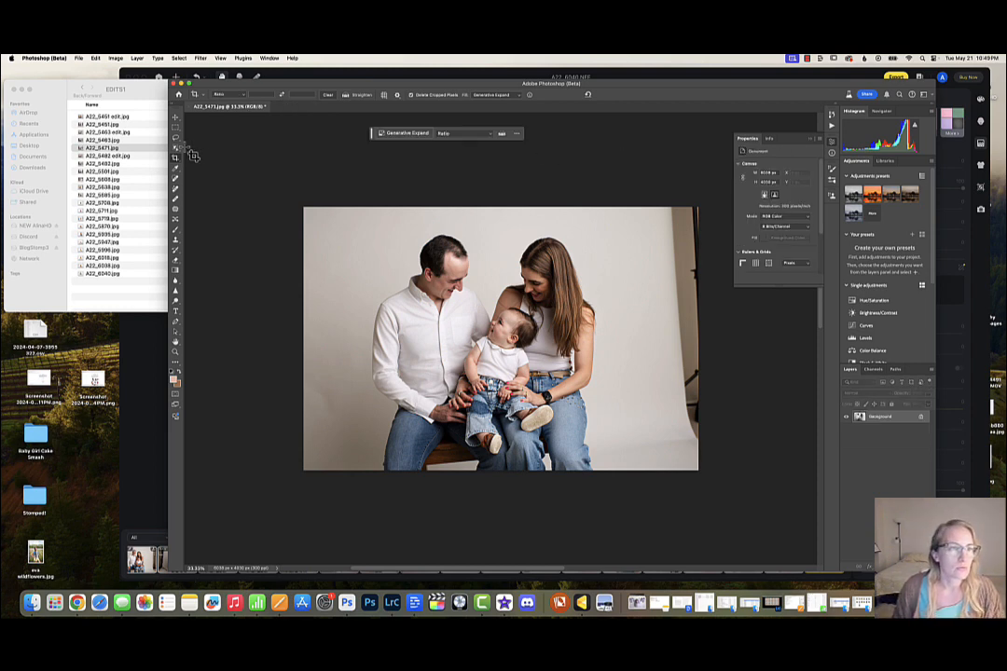
{"action": "left_click", "coordinate": [177, 137]}
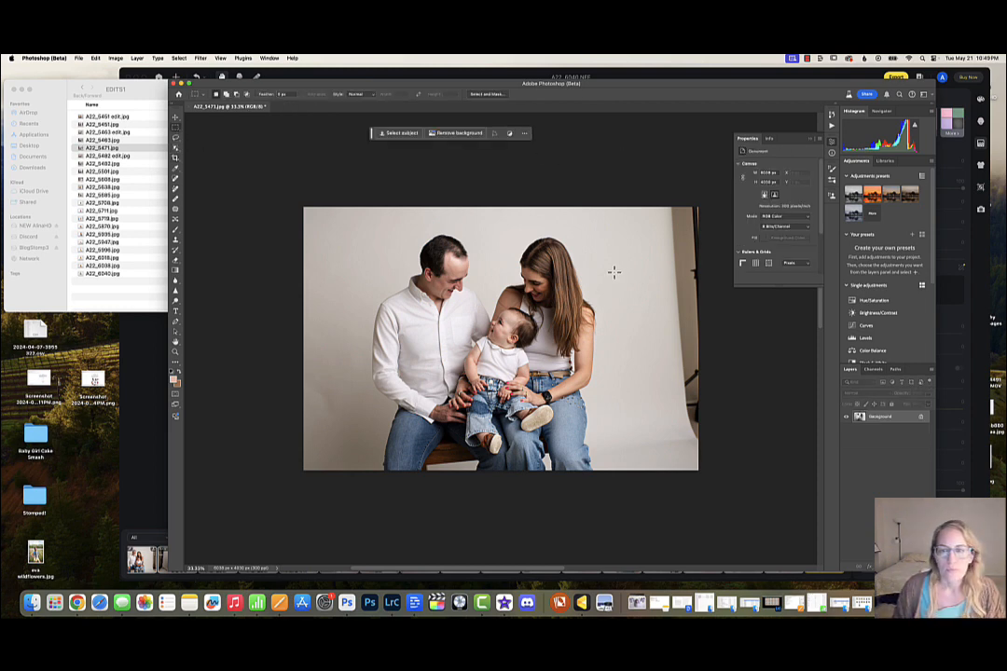
{"action": "left_click_drag", "start_coordinate": [617, 192], "coordinate": [730, 483]}
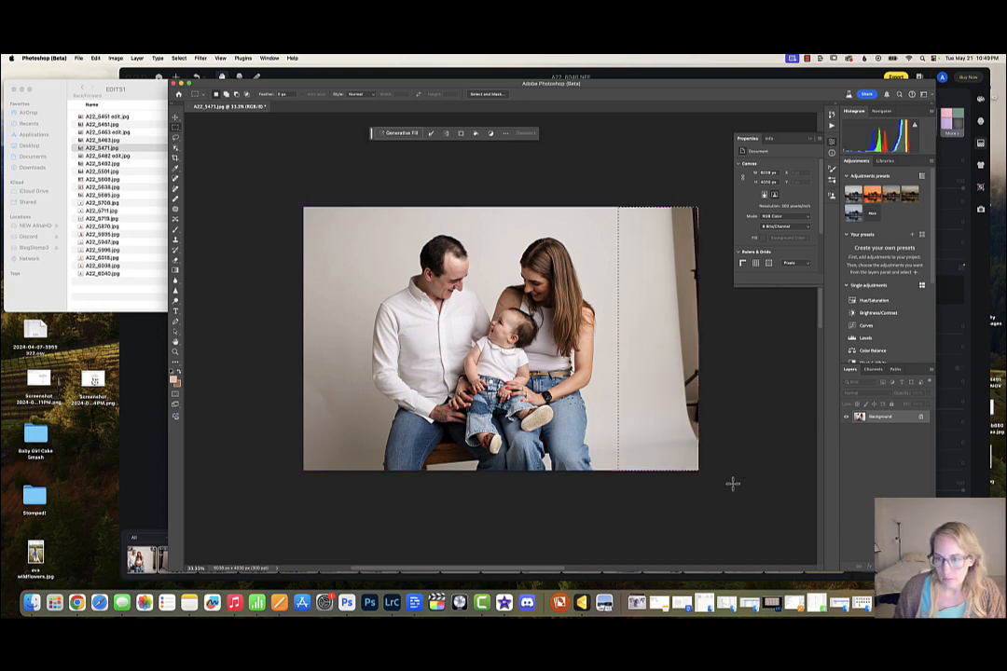
{"action": "left_click", "coordinate": [412, 133]}
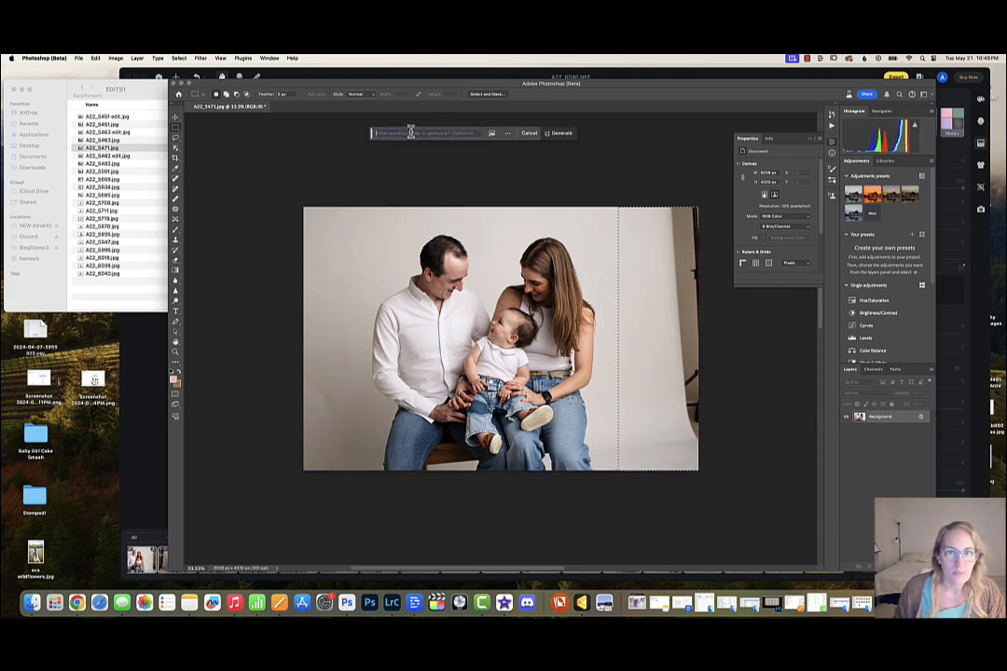
{"action": "left_click", "coordinate": [565, 134]}
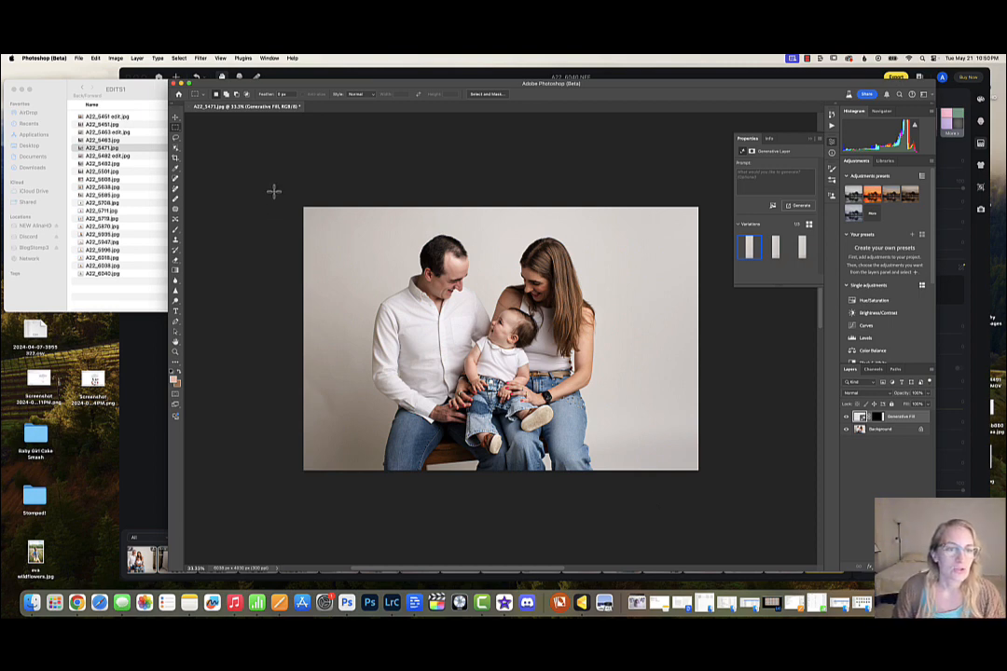
- Replace a strip along the photo's left edge using Generative Fill without a prompt, and merge all layers into the background
{"action": "left_click_drag", "start_coordinate": [274, 193], "coordinate": [360, 483]}
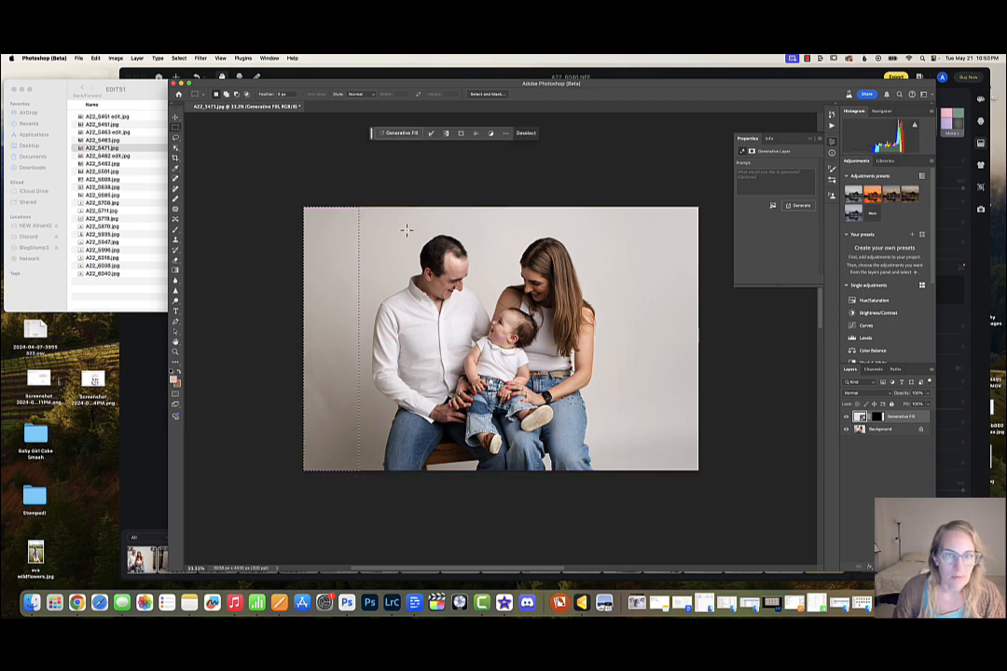
{"action": "left_click", "coordinate": [403, 135]}
{"action": "left_click", "coordinate": [555, 136]}
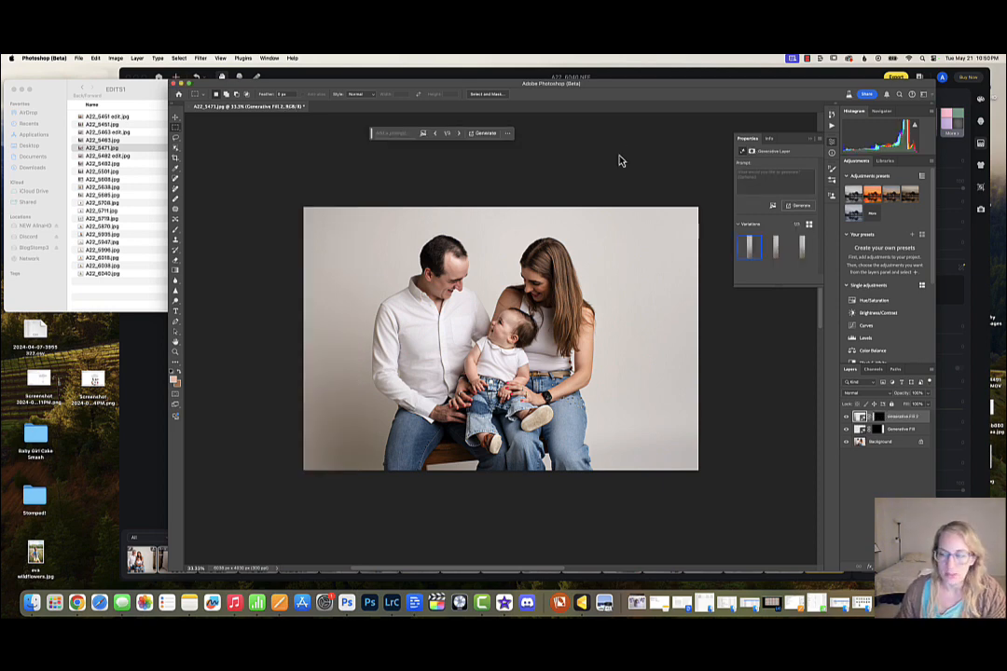
{"action": "key", "text": "super+z"}
{"action": "key", "text": "super+z"}
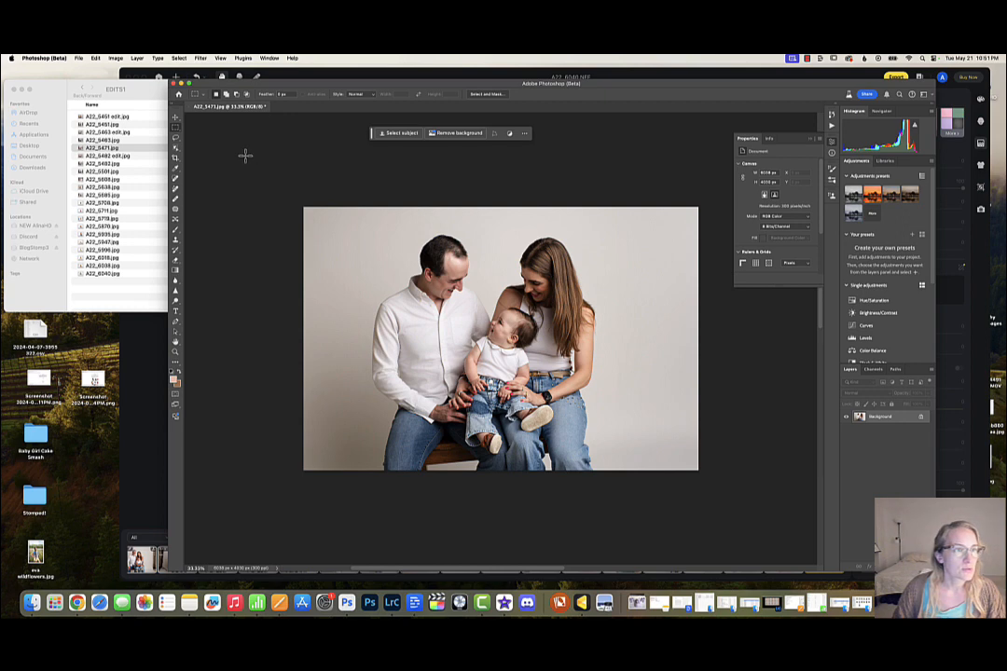
- Save a JPEG copy of the photo in the EDITS1 folder as "A22_5471 edit.jpg" at quality 10
{"action": "left_click", "coordinate": [80, 59]}
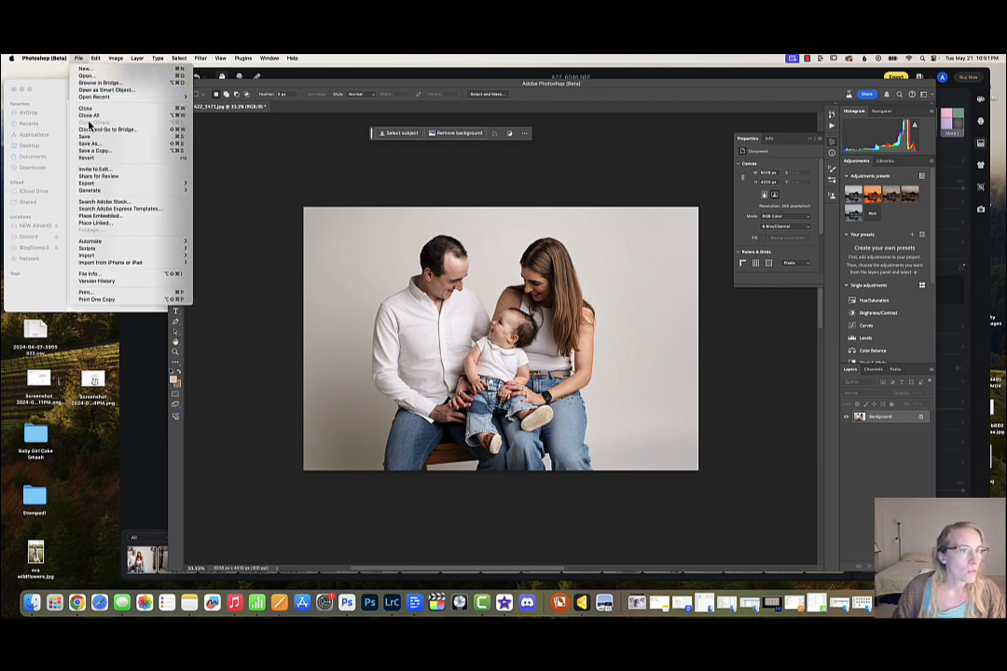
{"action": "left_click", "coordinate": [94, 151]}
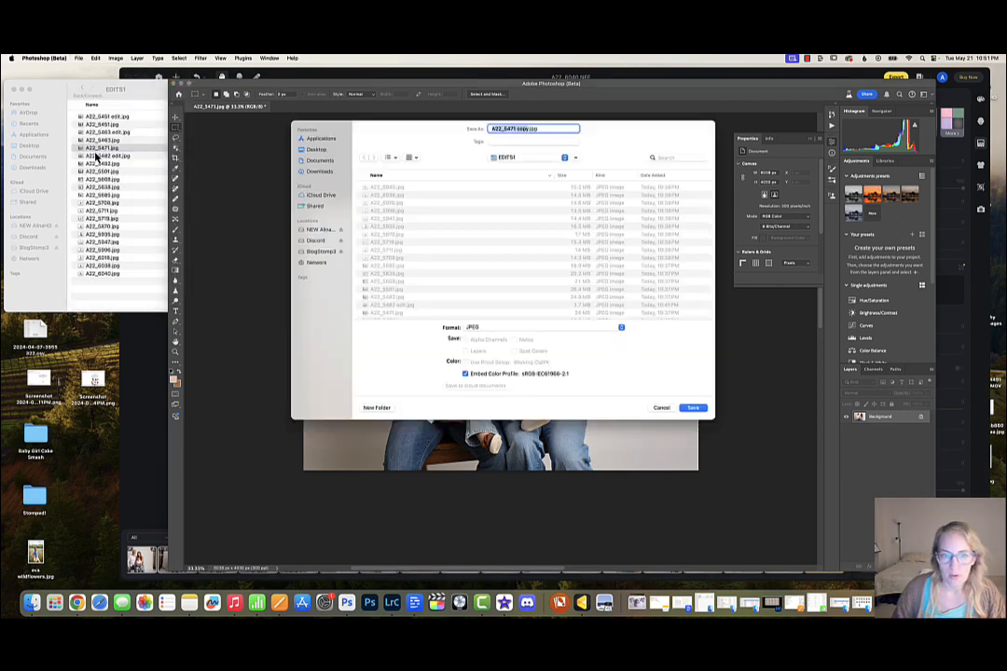
{"action": "double_click", "coordinate": [520, 129]}
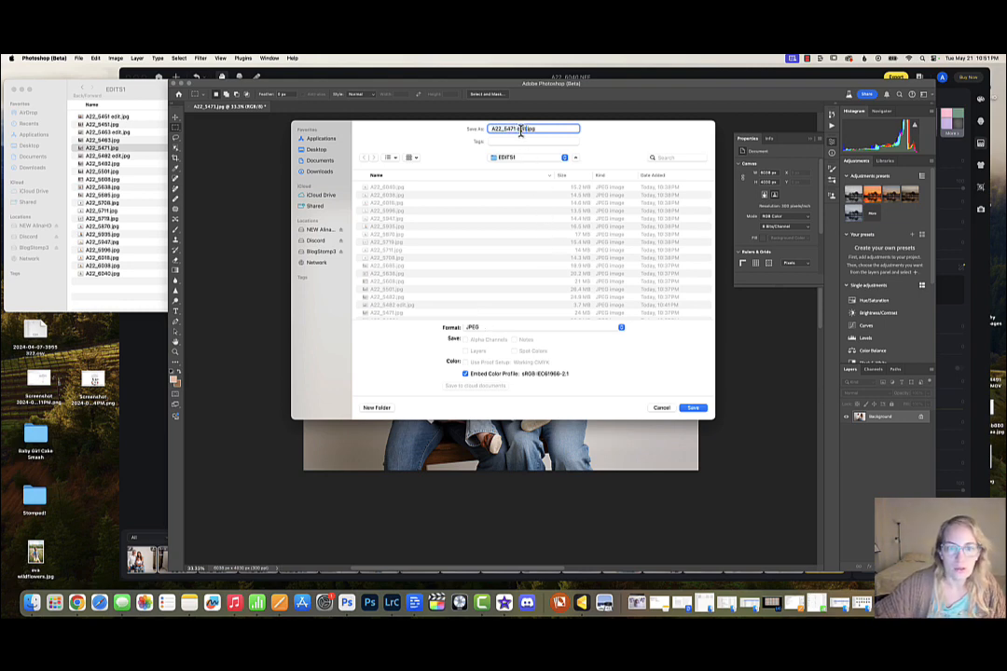
{"action": "key", "text": "Return"}
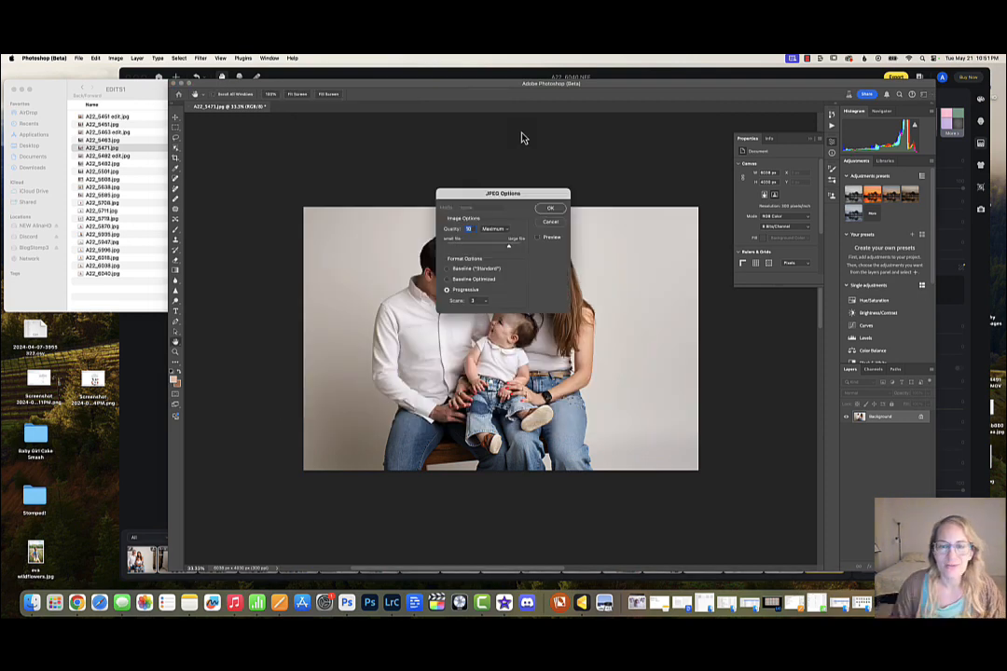
{"action": "left_click", "coordinate": [550, 208]}
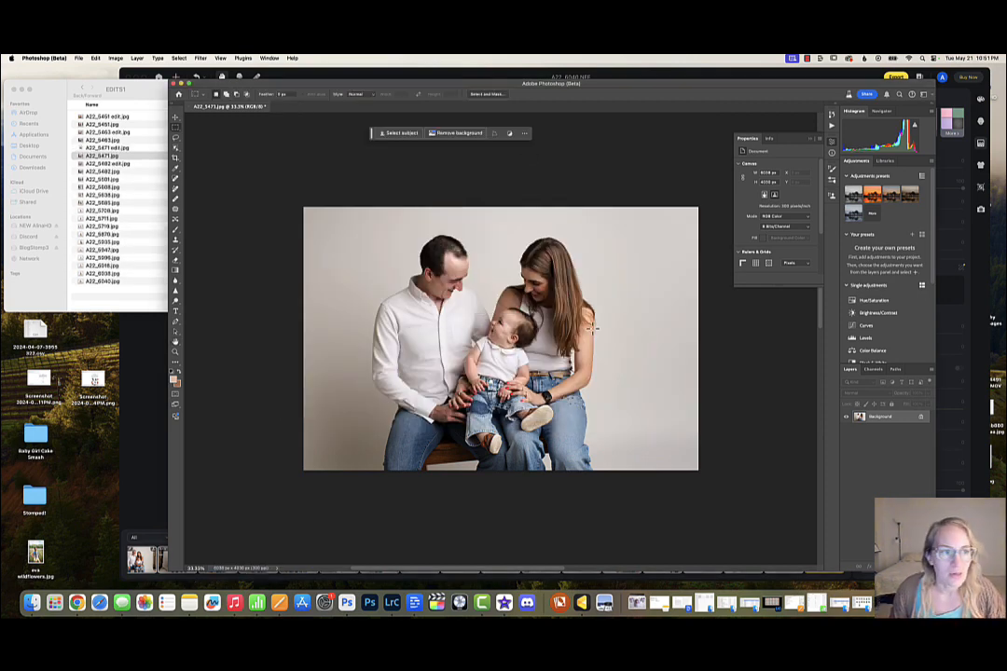
- Open A22_5501.jpg from the EDITS1 folder in Adobe Photoshop (Beta)
{"action": "left_click", "coordinate": [139, 281]}
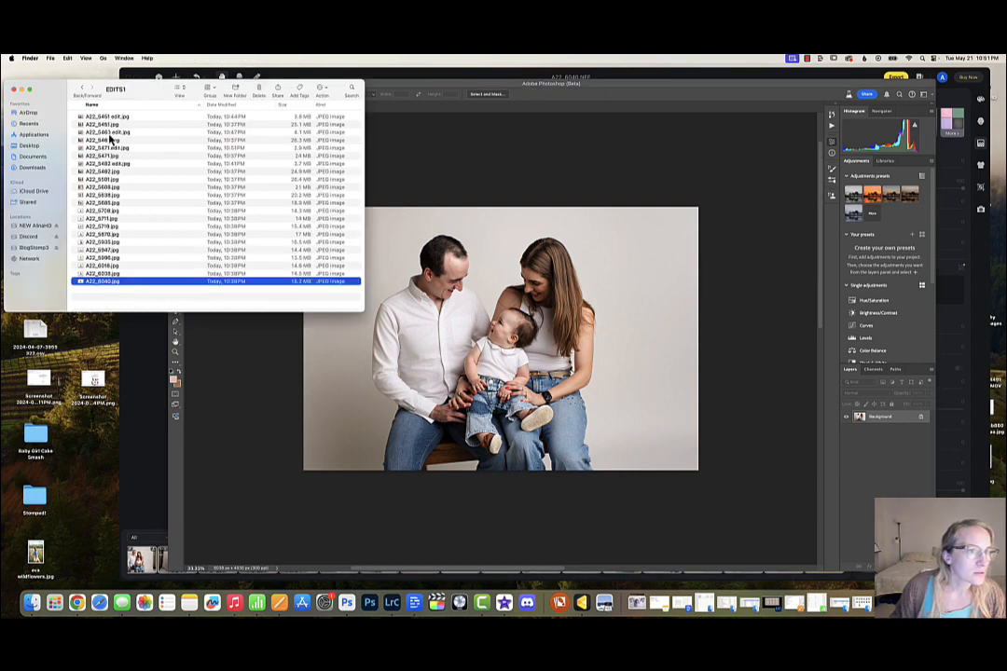
{"action": "left_click", "coordinate": [110, 180]}
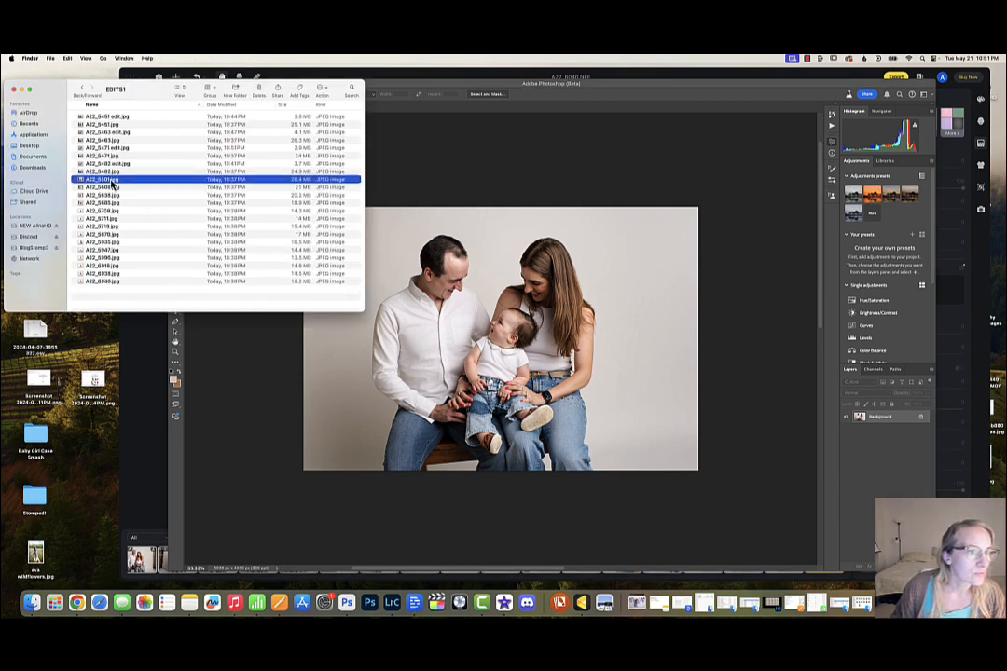
{"action": "right_click", "coordinate": [110, 180]}
{"action": "mouse_move", "coordinate": [126, 191]}
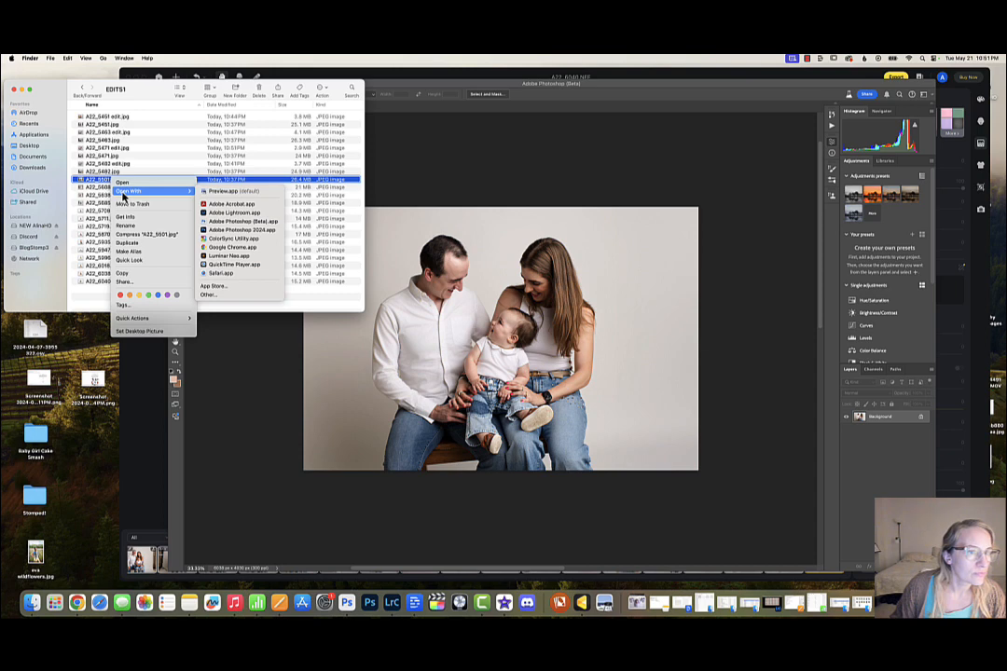
{"action": "left_click", "coordinate": [263, 222]}
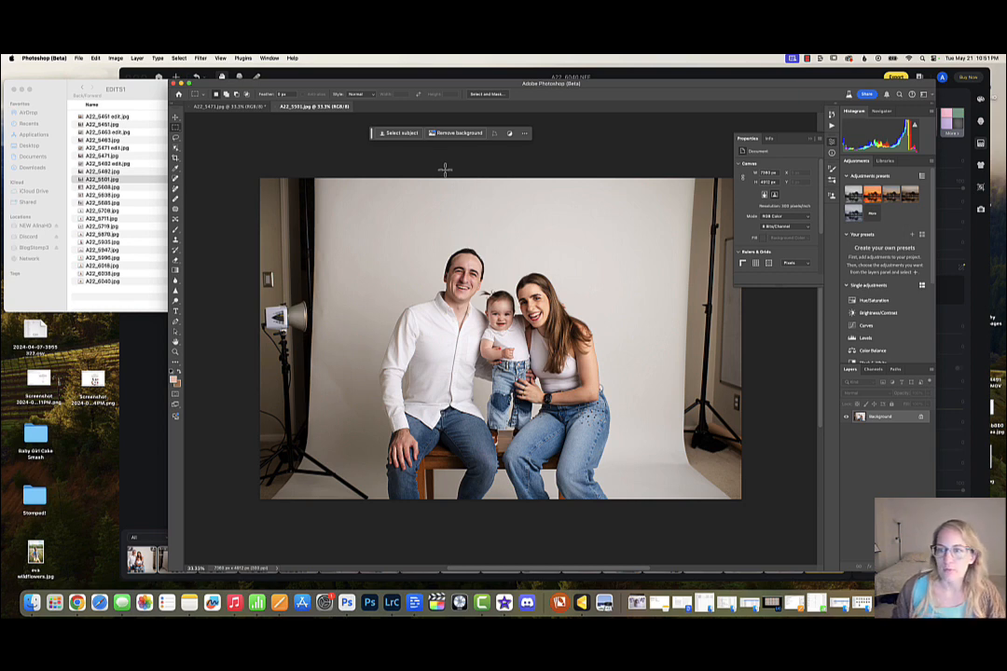
- Crop the photo closer around the family to about 6250 by 4170 px, trimming much of the studio equipment at the sides
{"action": "scroll", "coordinate": [445, 169], "scroll_direction": "right", "scroll_amount": 2}
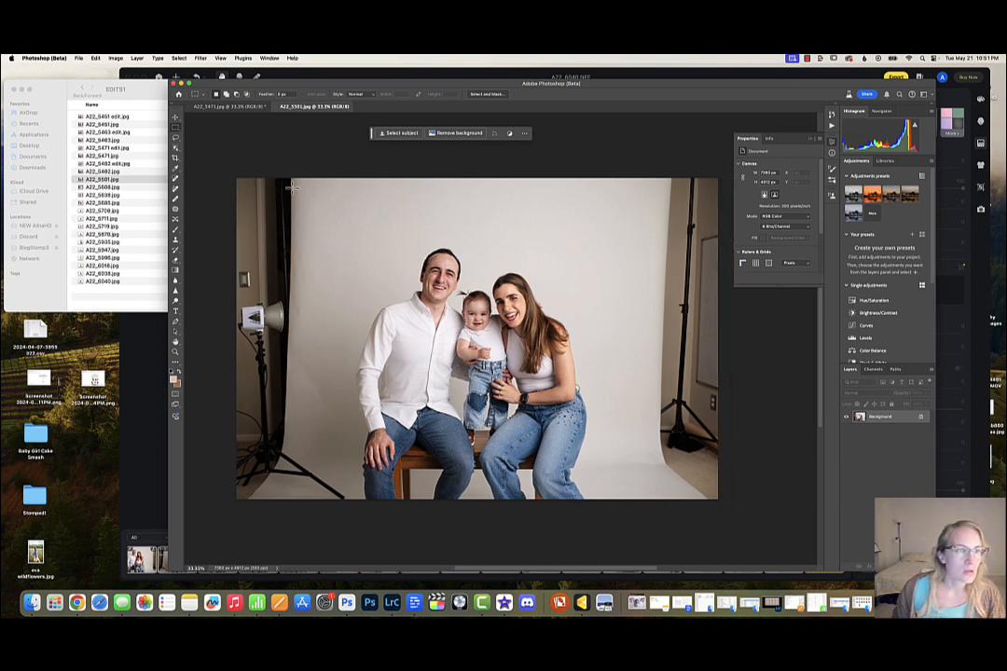
{"action": "left_click", "coordinate": [175, 157]}
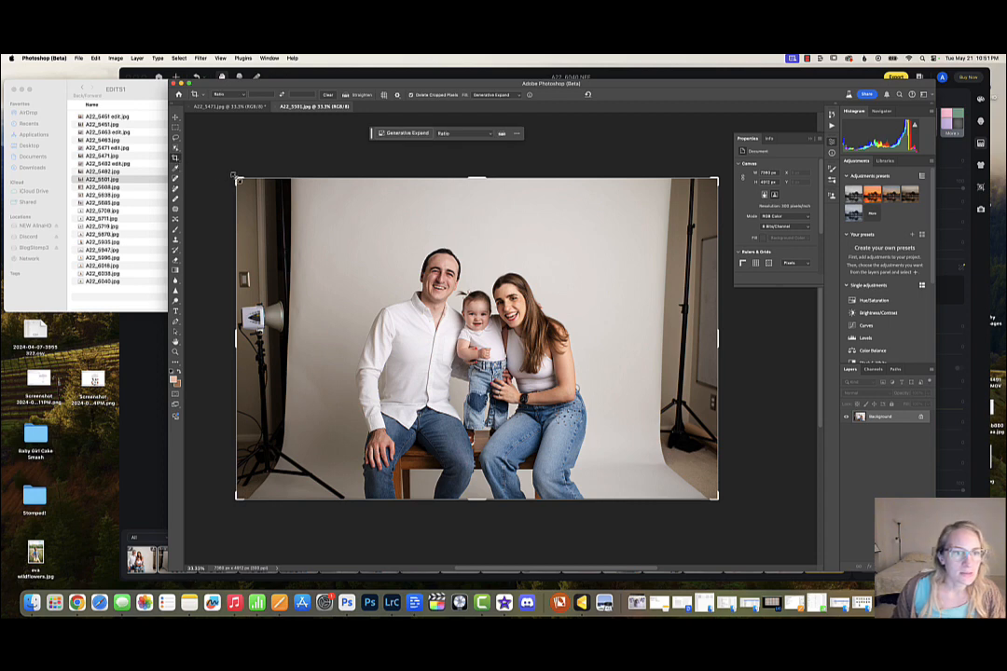
{"action": "left_click_drag", "start_coordinate": [237, 179], "coordinate": [273, 201]}
{"action": "left_click_drag", "start_coordinate": [448, 320], "coordinate": [481, 335]}
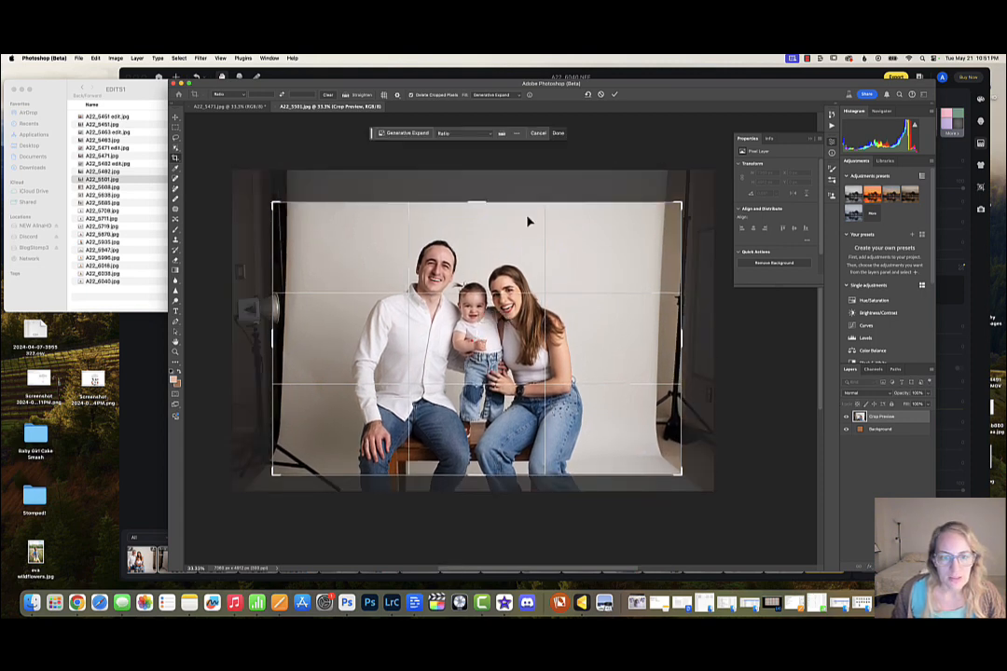
{"action": "left_click", "coordinate": [558, 133]}
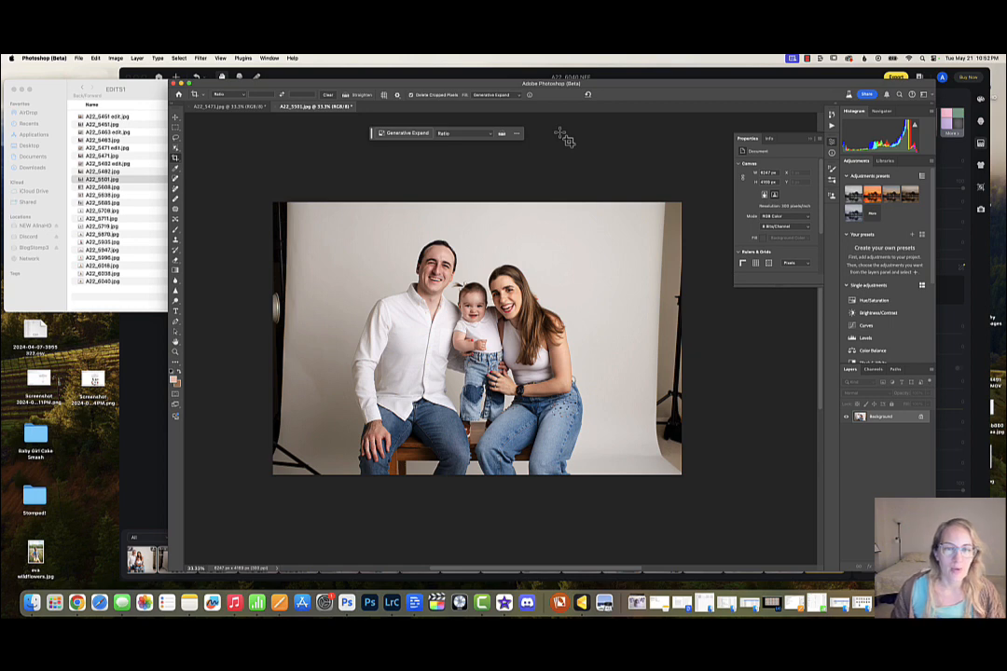
- Select a full-height strip covering the backdrop's right edge and light stand, and replace it using Generative Fill without a prompt
{"action": "left_click", "coordinate": [175, 126]}
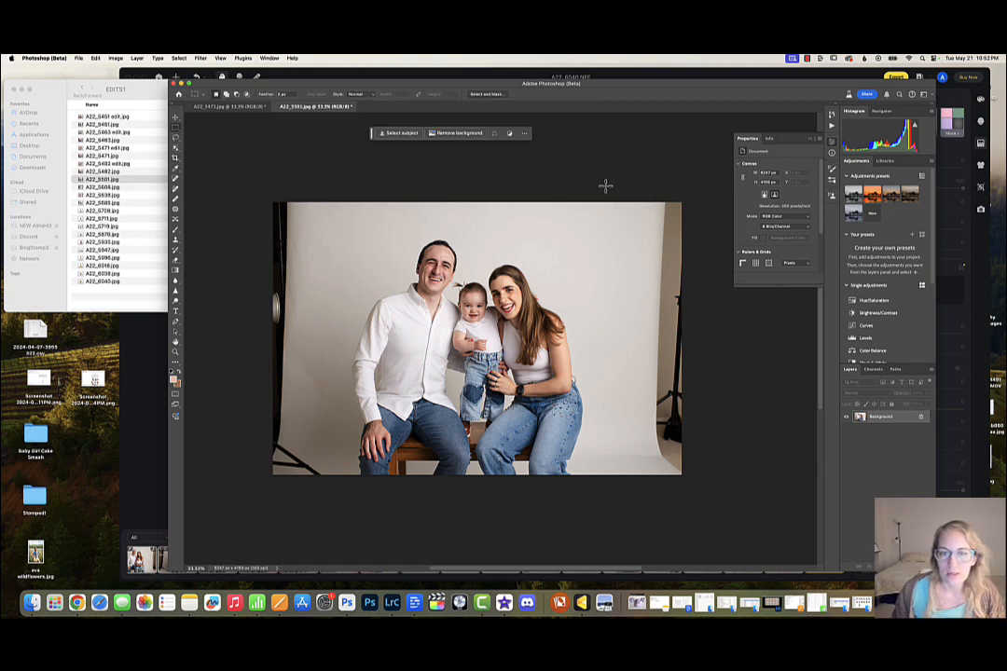
{"action": "left_click_drag", "start_coordinate": [605, 189], "coordinate": [706, 494]}
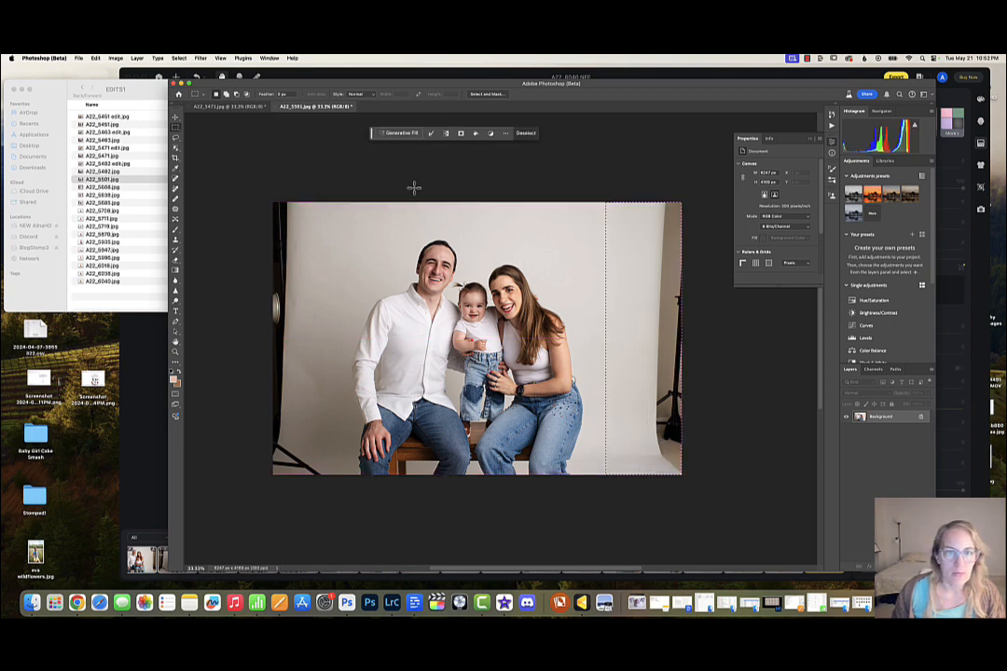
{"action": "left_click", "coordinate": [408, 132]}
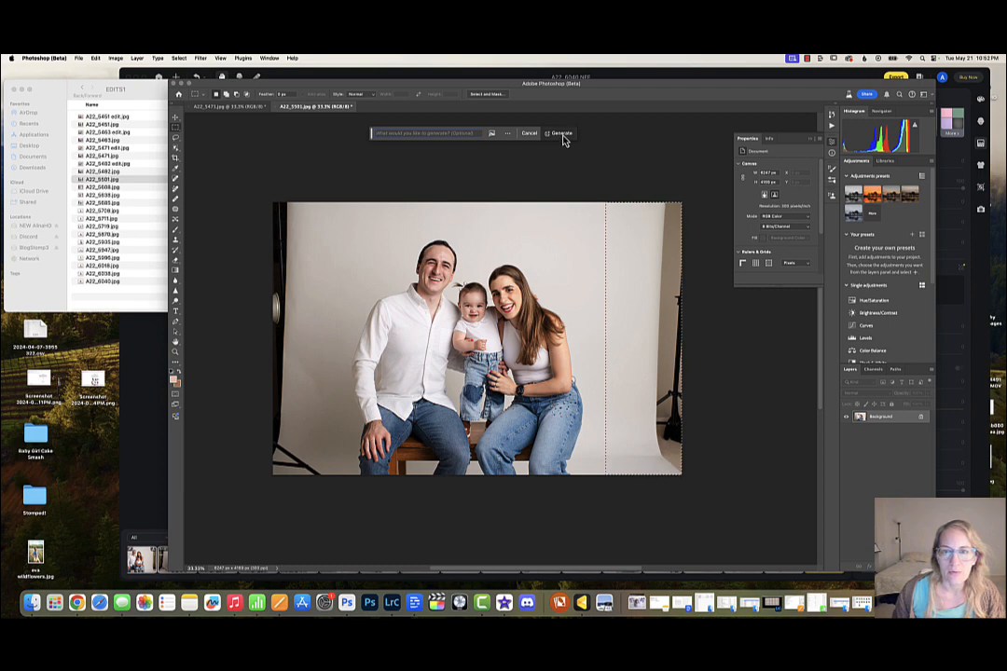
{"action": "left_click", "coordinate": [561, 134]}
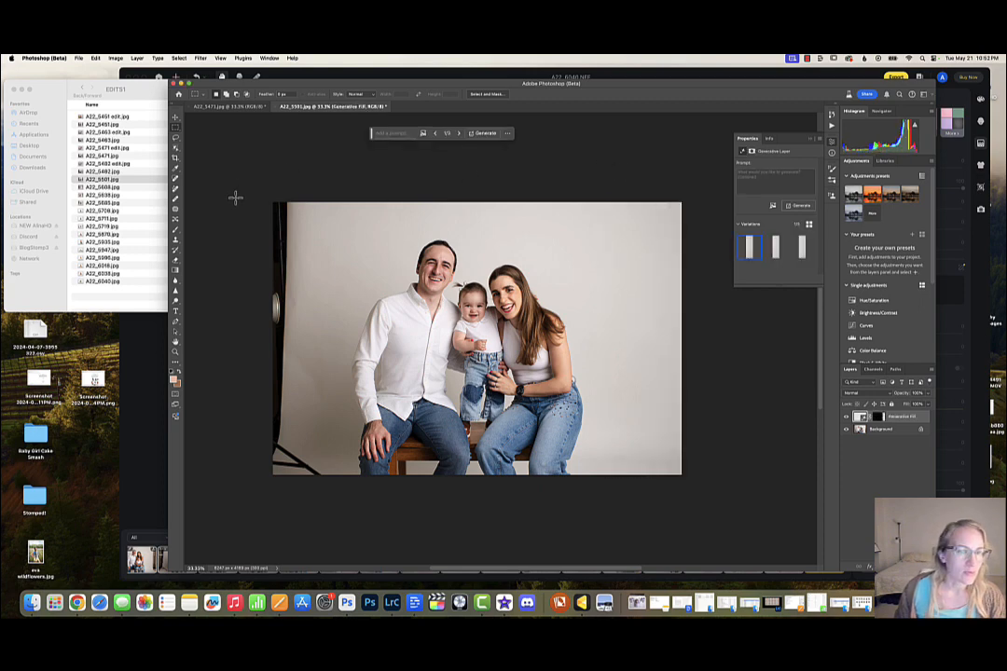
- Replace a full-height strip along the photo's left edge using Generative Fill without a prompt, and merge all layers into the background
{"action": "left_click_drag", "start_coordinate": [272, 202], "coordinate": [344, 474]}
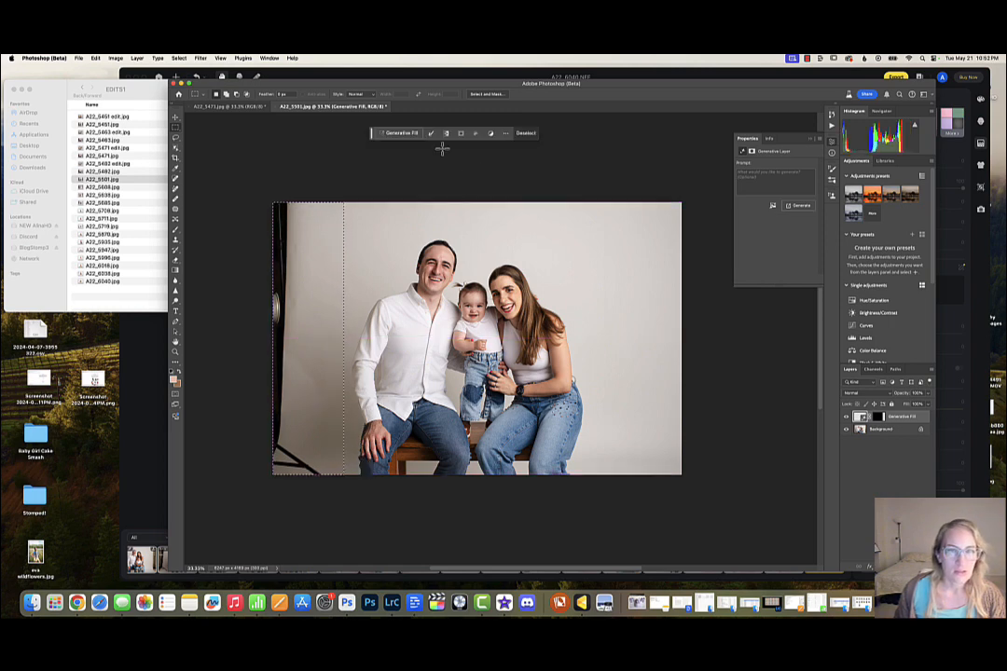
{"action": "left_click", "coordinate": [408, 133]}
{"action": "left_click", "coordinate": [556, 134]}
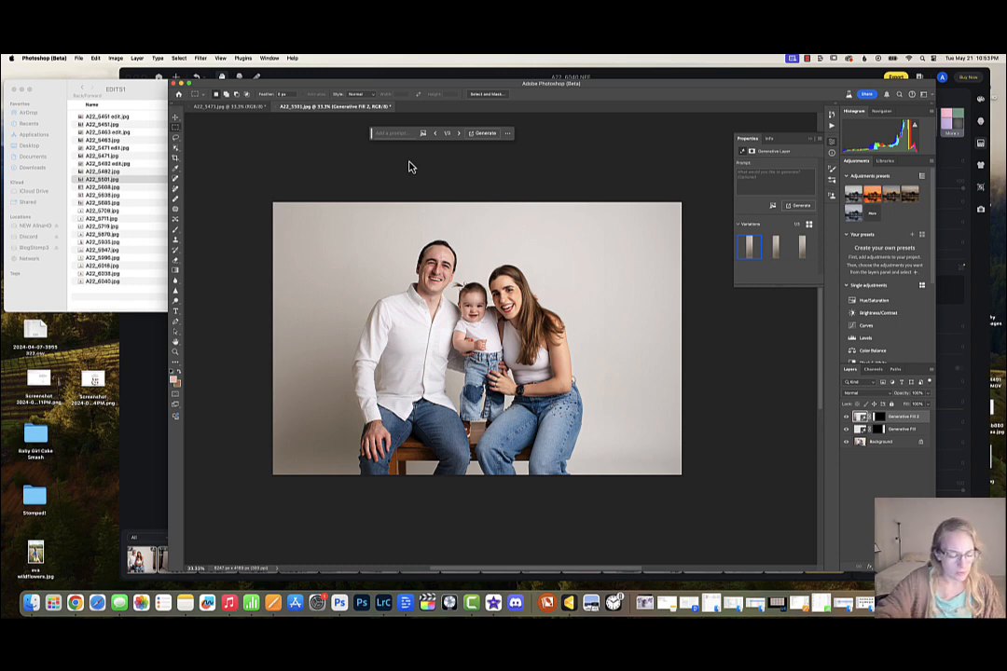
{"action": "key", "text": "shift+super+e"}
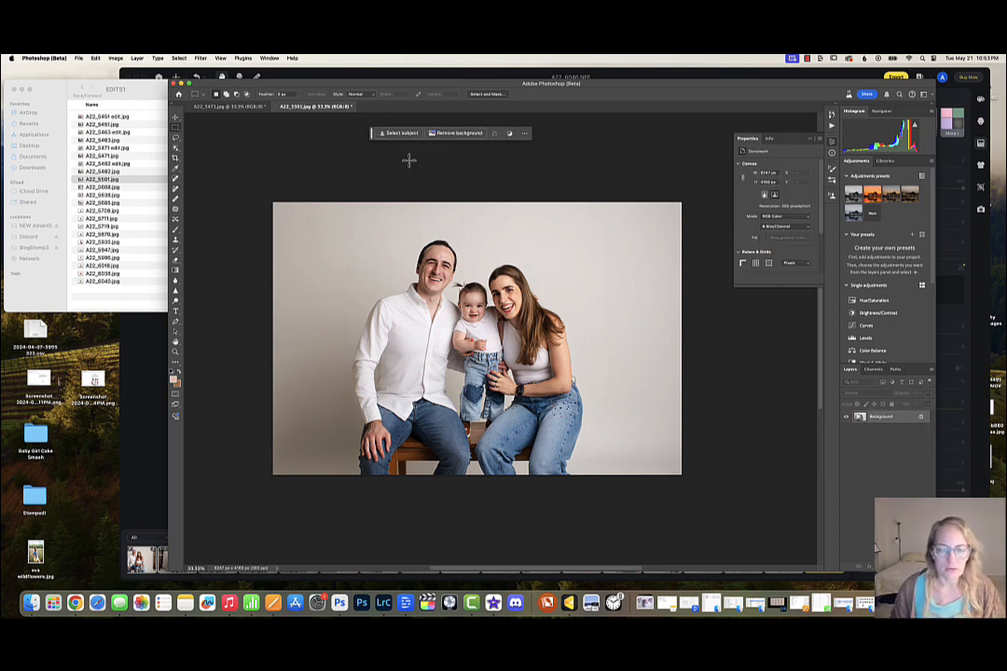
- Try to trim the photo's edges slightly with the Crop tool
{"action": "left_click", "coordinate": [177, 160]}
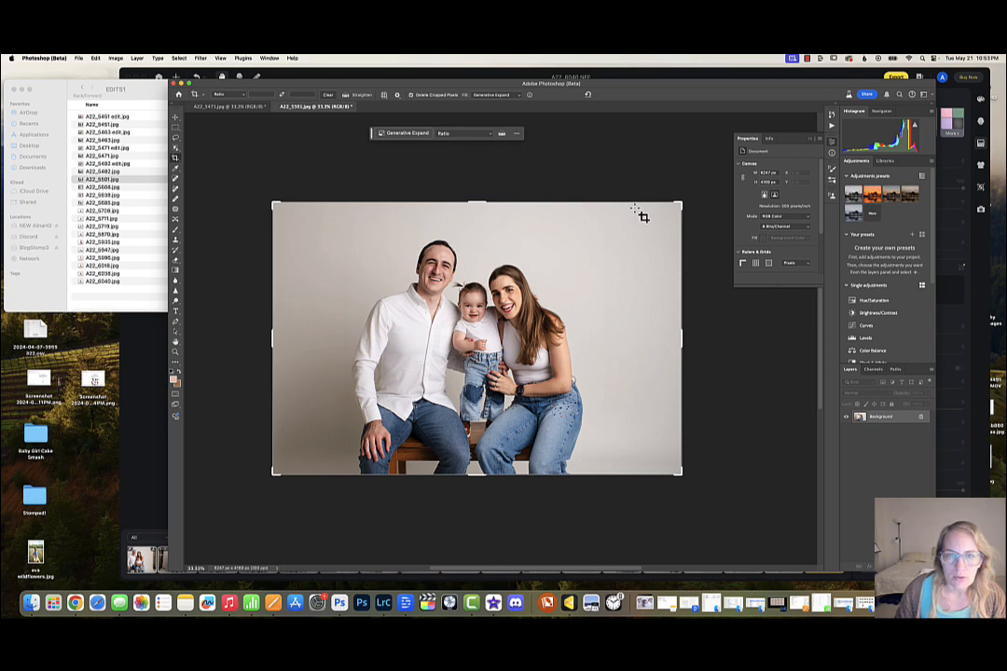
{"action": "left_click_drag", "start_coordinate": [674, 201], "coordinate": [680, 203]}
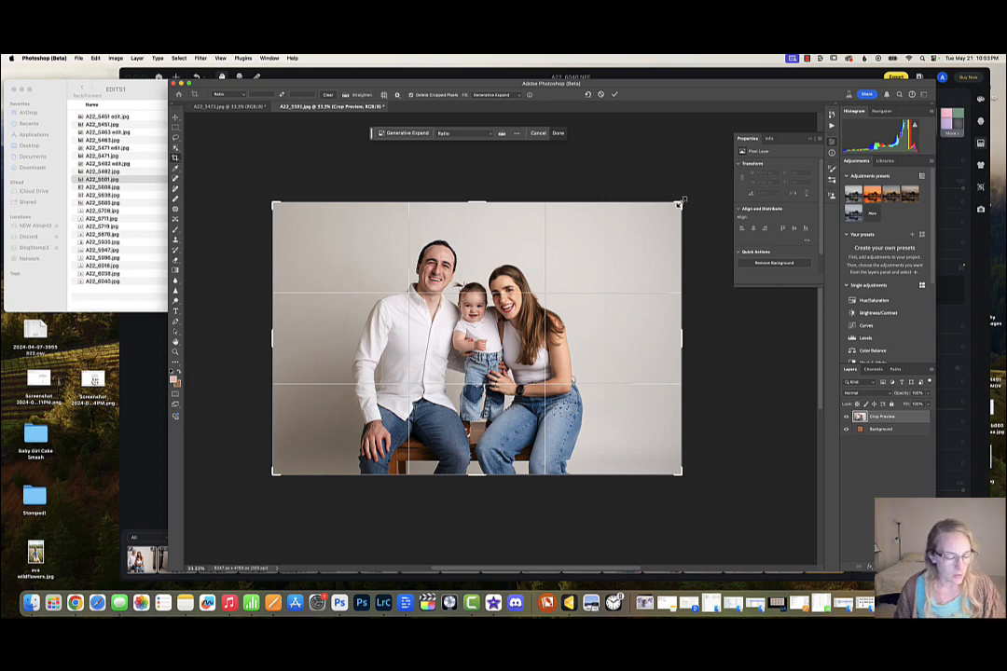
{"action": "key", "text": "Return"}
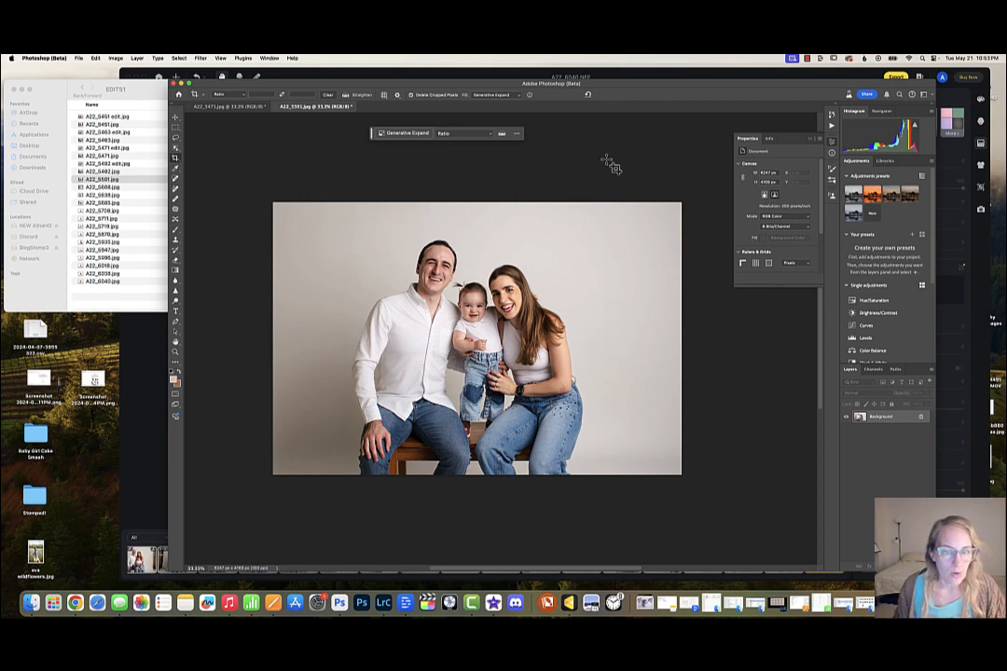
- Save a JPEG copy of the cropped photo in the EDITS1 folder as "A22_5501 edit.jpg"
{"action": "left_click", "coordinate": [79, 58]}
{"action": "left_click", "coordinate": [102, 142]}
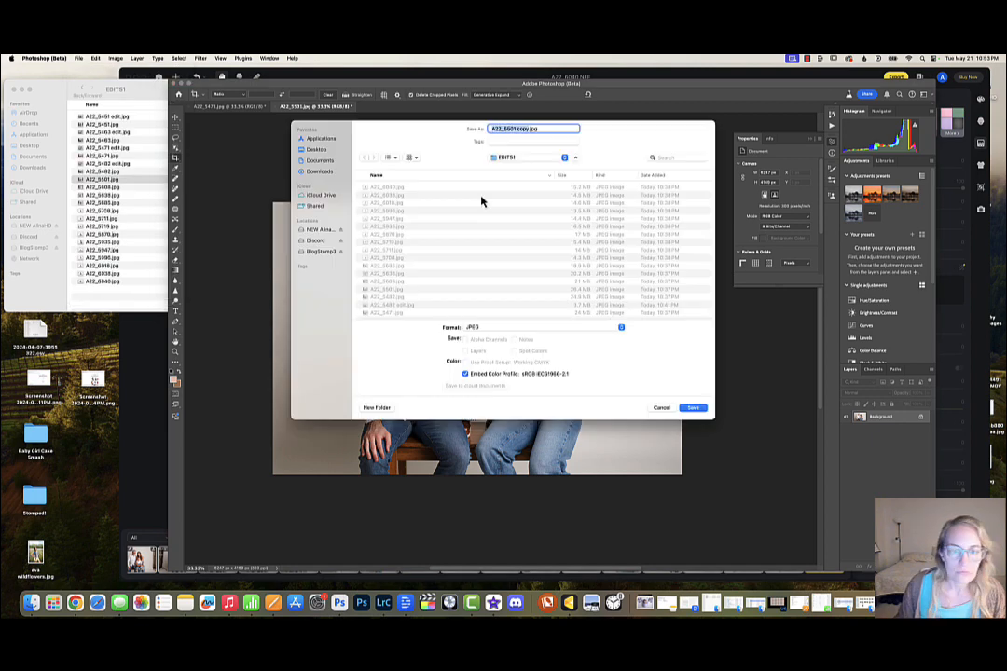
{"action": "double_click", "coordinate": [523, 128]}
{"action": "key", "text": "Return"}
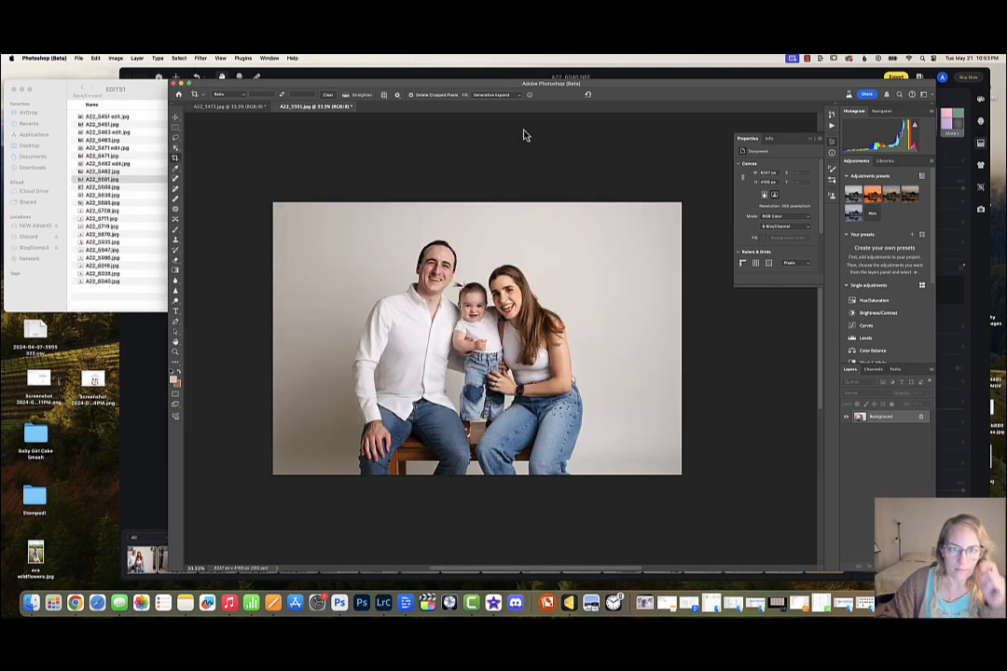
{"action": "left_click", "coordinate": [554, 213]}
{"action": "key", "text": "c"}
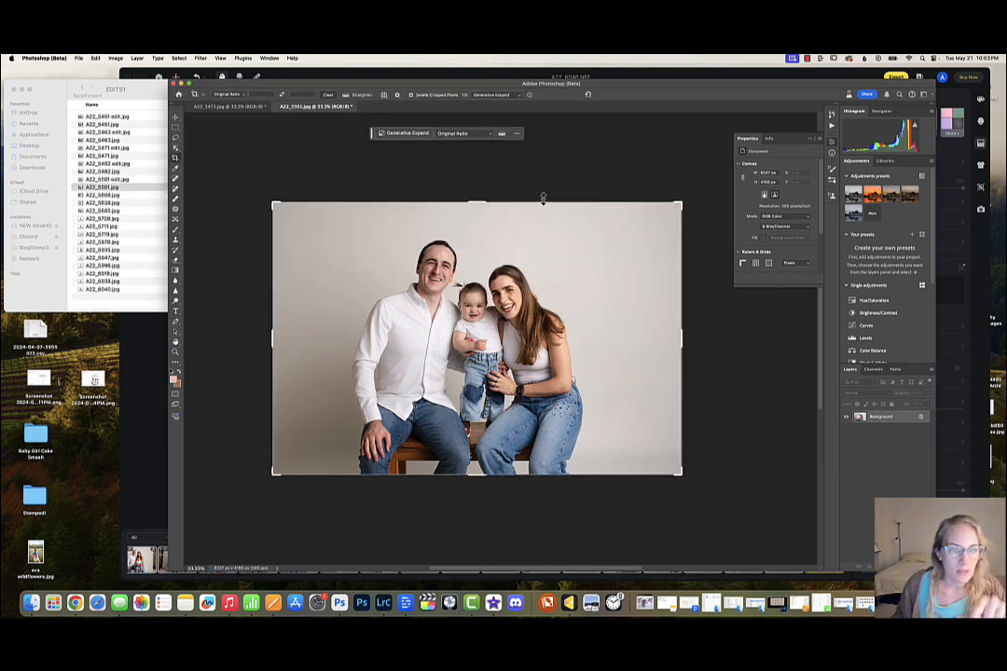
- Close A22_5501.jpg and A22_5471.jpg without saving changes to the original files
{"action": "left_click", "coordinate": [277, 108]}
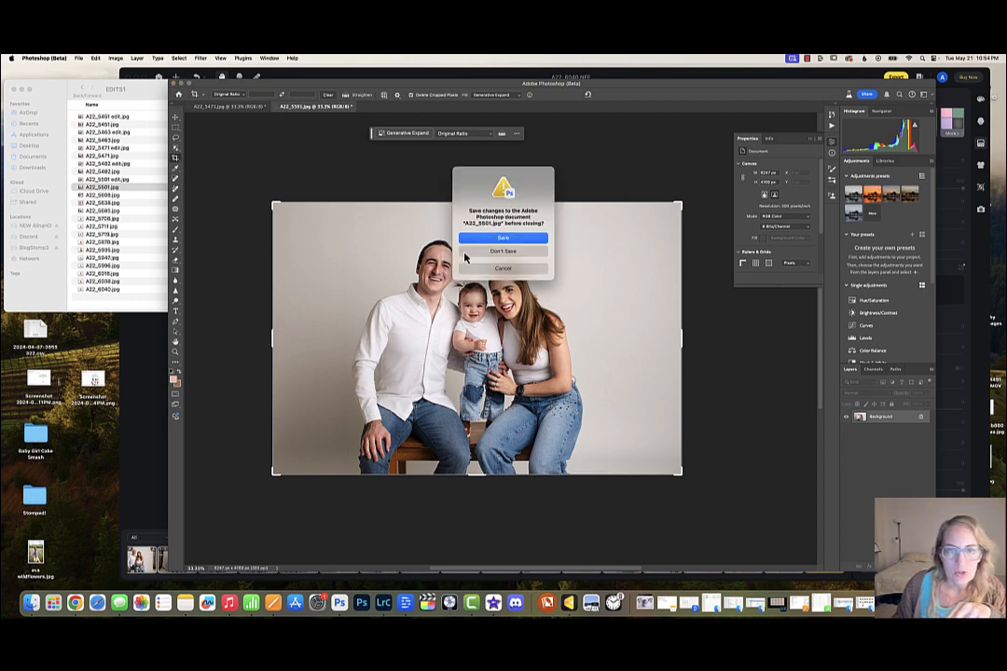
{"action": "left_click", "coordinate": [466, 251]}
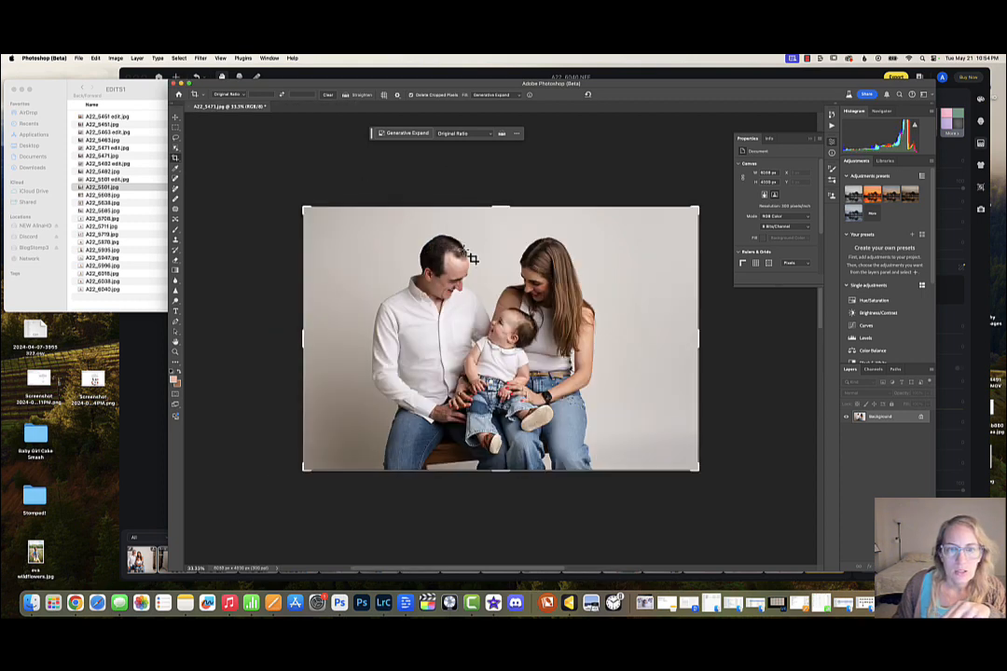
{"action": "left_click", "coordinate": [190, 108]}
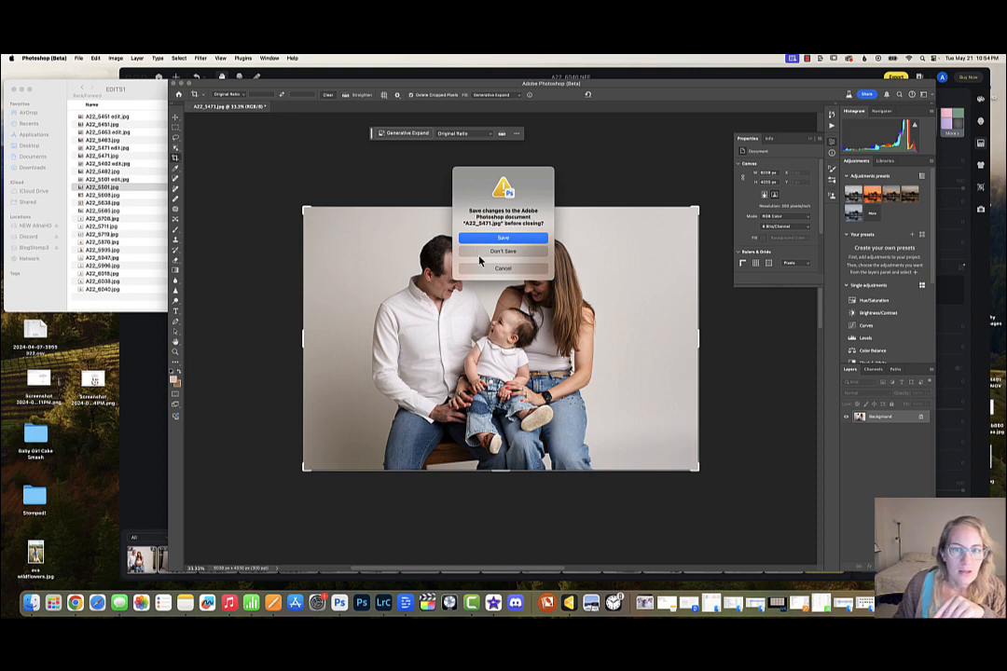
{"action": "left_click", "coordinate": [480, 254]}
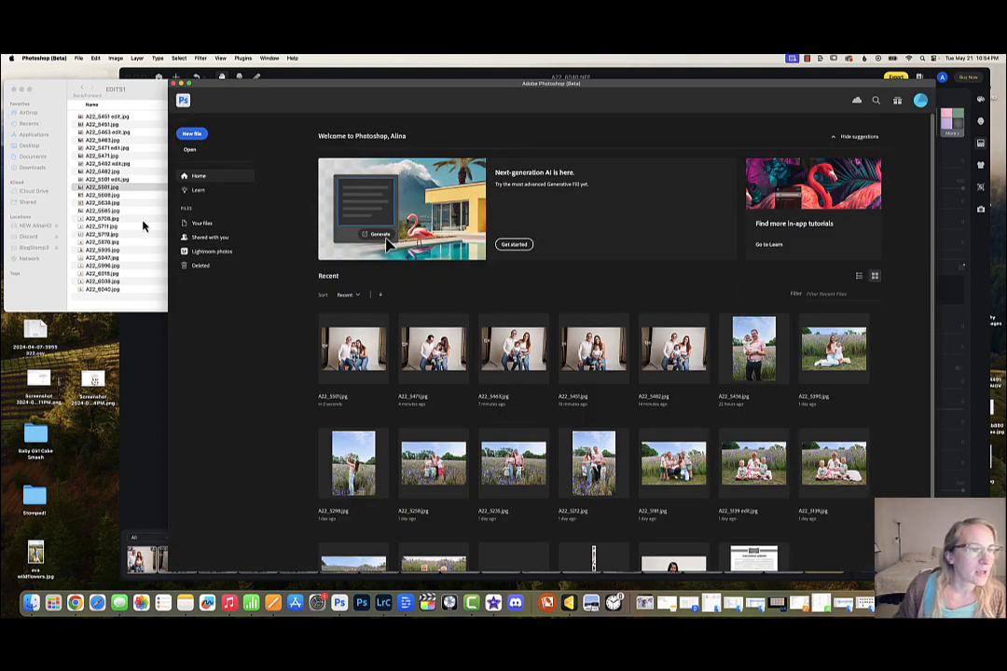
- Open A22_5608.jpg from the EDITS1 folder in Photoshop (Beta)
{"action": "left_click", "coordinate": [109, 199]}
{"action": "left_click", "coordinate": [109, 195]}
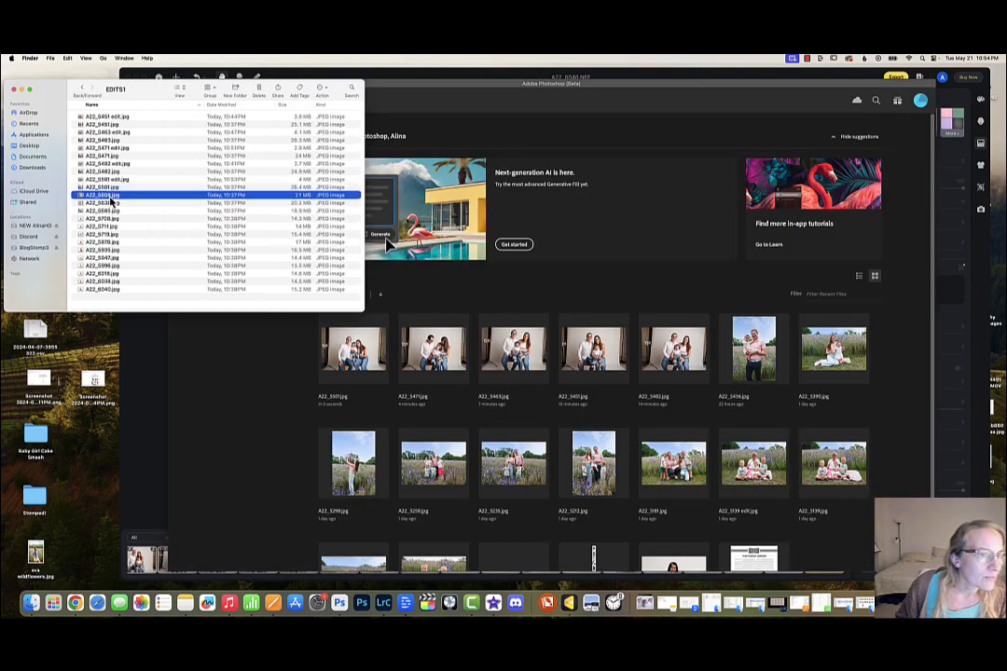
{"action": "right_click", "coordinate": [111, 197]}
{"action": "mouse_move", "coordinate": [121, 210]}
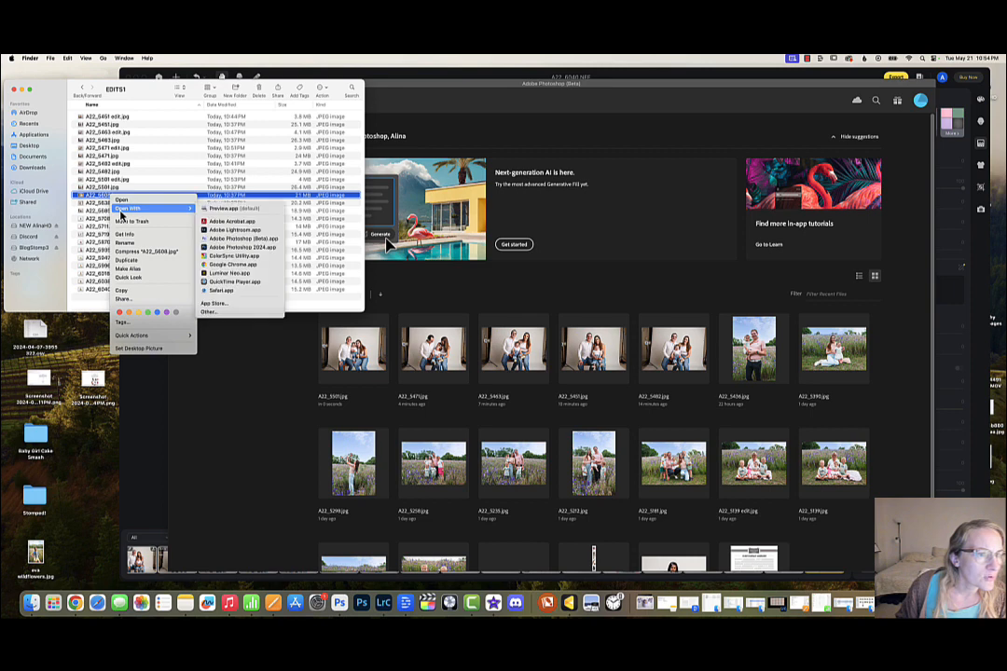
{"action": "left_click", "coordinate": [247, 239]}
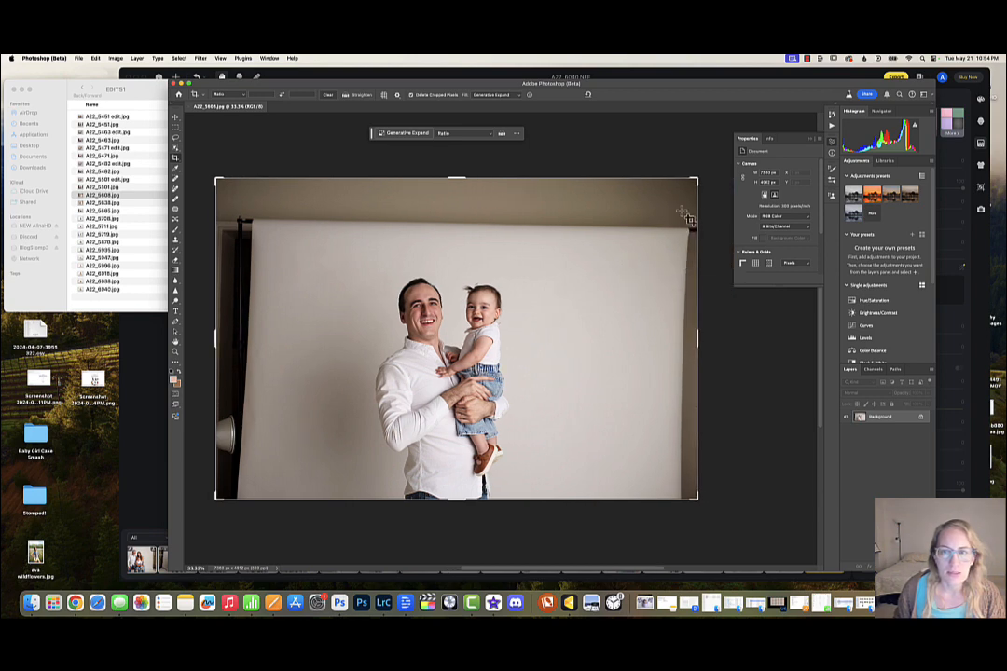
- Crop the photo to a portrait frame around the man and baby, excluding the studio edges on both sides
{"action": "left_click_drag", "start_coordinate": [695, 178], "coordinate": [556, 210]}
{"action": "left_click_drag", "start_coordinate": [508, 321], "coordinate": [372, 330]}
{"action": "left_click_drag", "start_coordinate": [374, 330], "coordinate": [368, 333]}
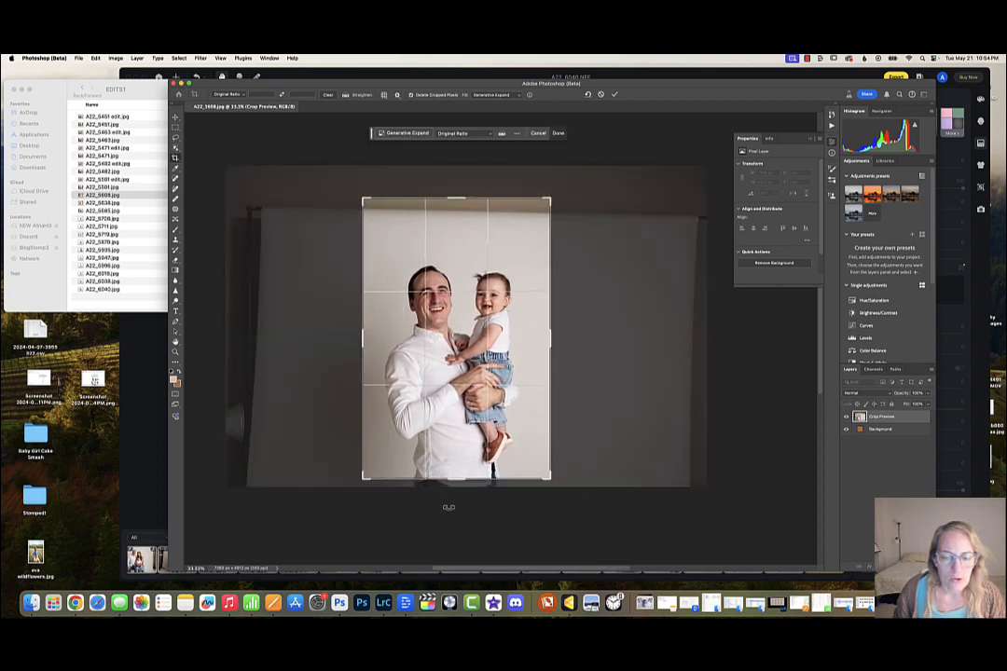
{"action": "left_click_drag", "start_coordinate": [454, 468], "coordinate": [472, 466]}
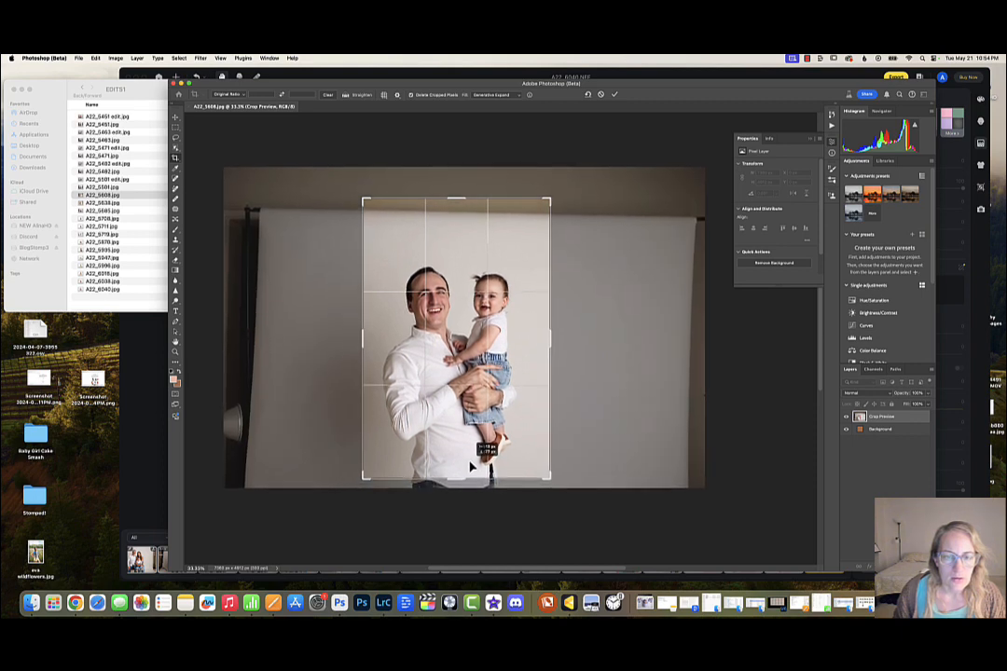
{"action": "left_click", "coordinate": [566, 135]}
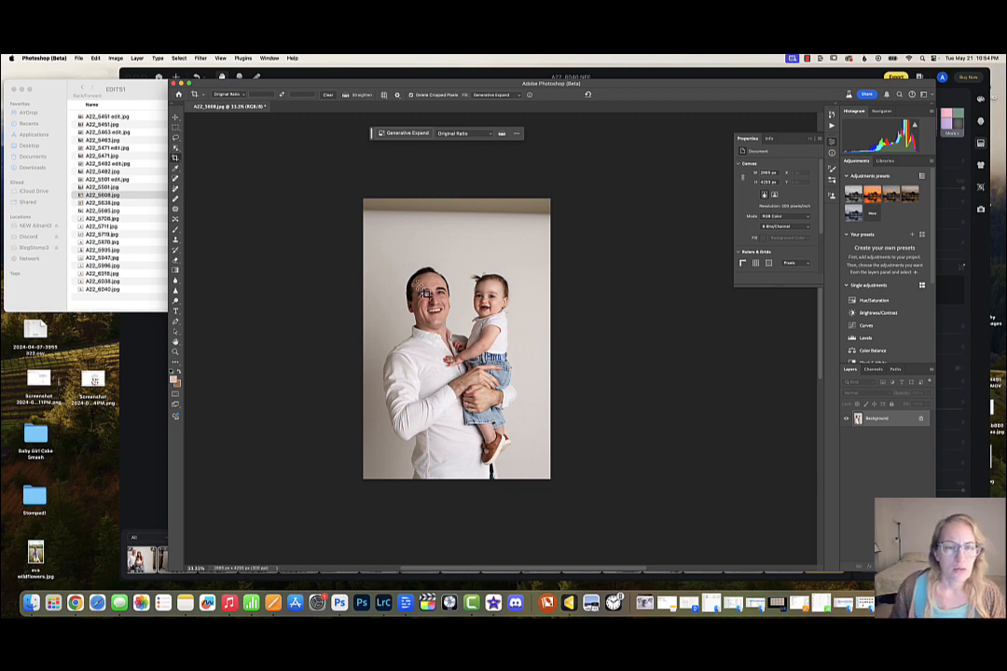
- Replace a full-width strip along the photo's upper edge using Generative Fill without a prompt, and merge the result into the background
{"action": "left_click", "coordinate": [176, 128]}
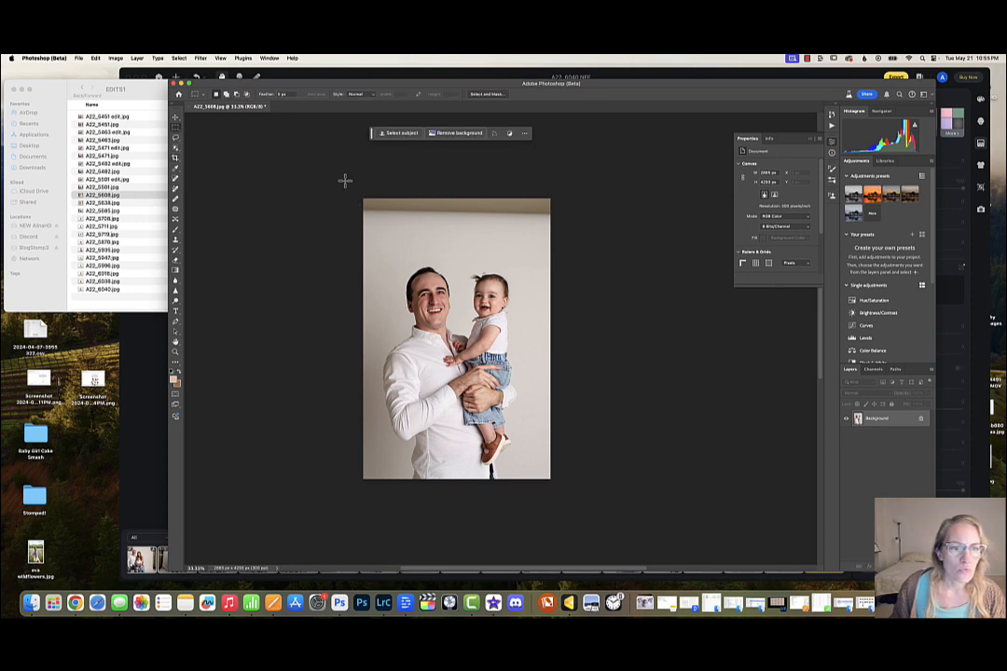
{"action": "left_click_drag", "start_coordinate": [359, 194], "coordinate": [576, 253]}
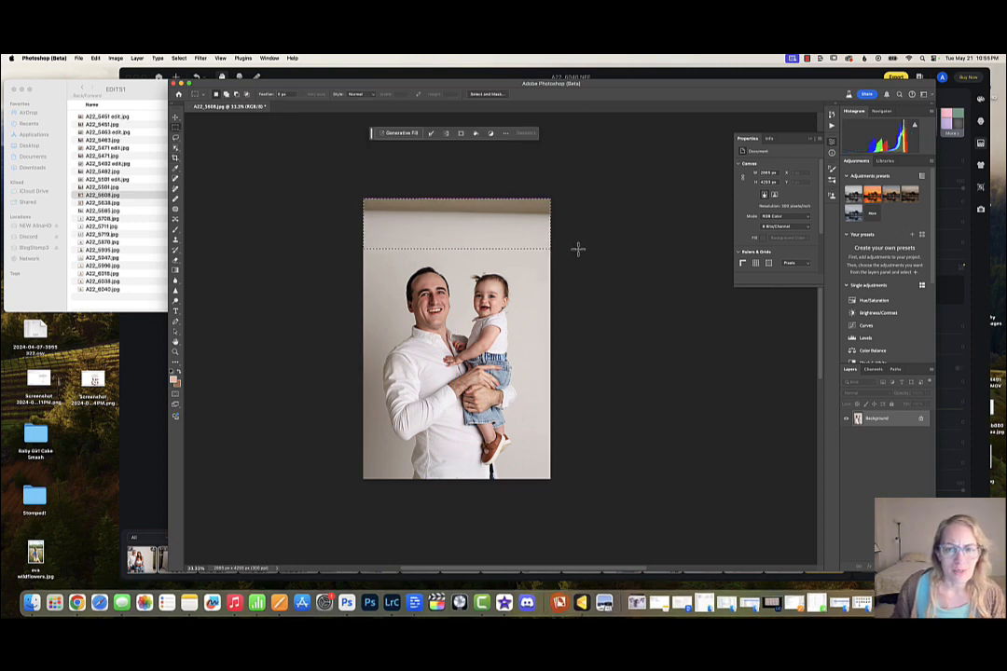
{"action": "left_click", "coordinate": [410, 132]}
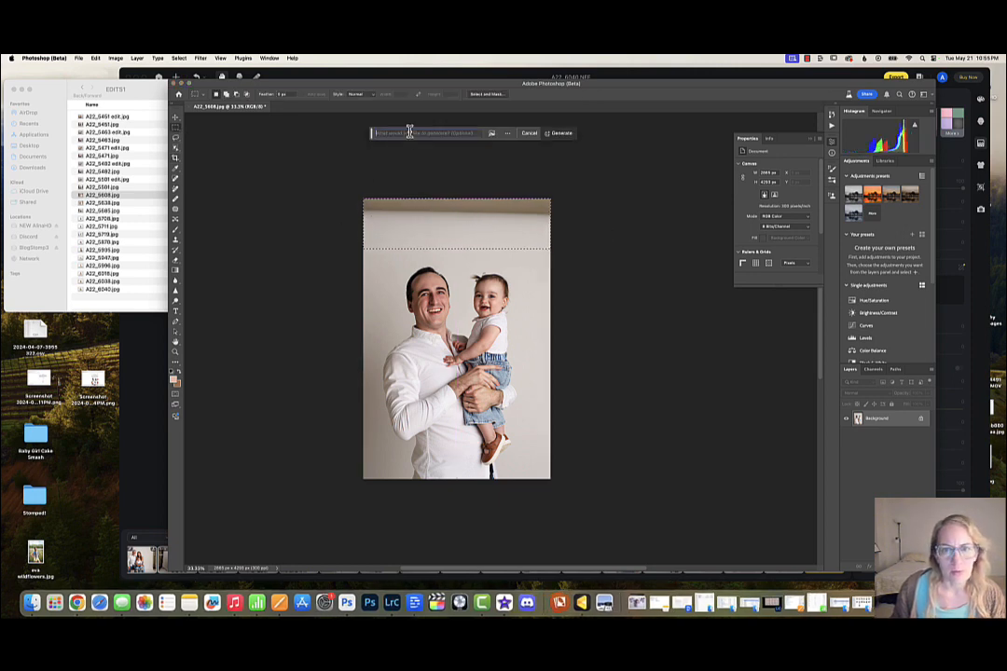
{"action": "left_click", "coordinate": [561, 135]}
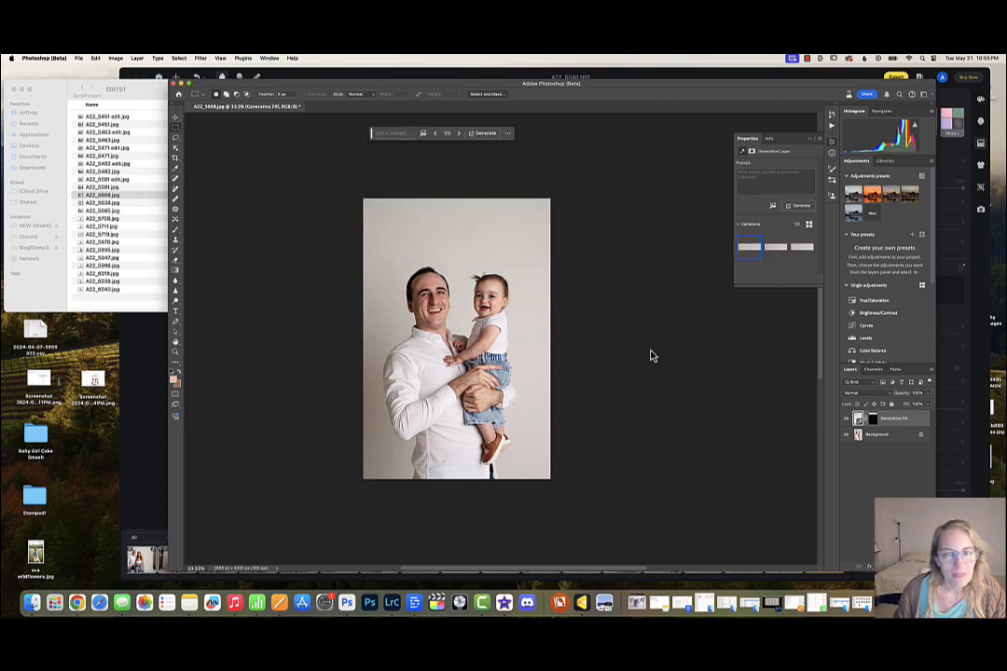
{"action": "key", "text": "super+z"}
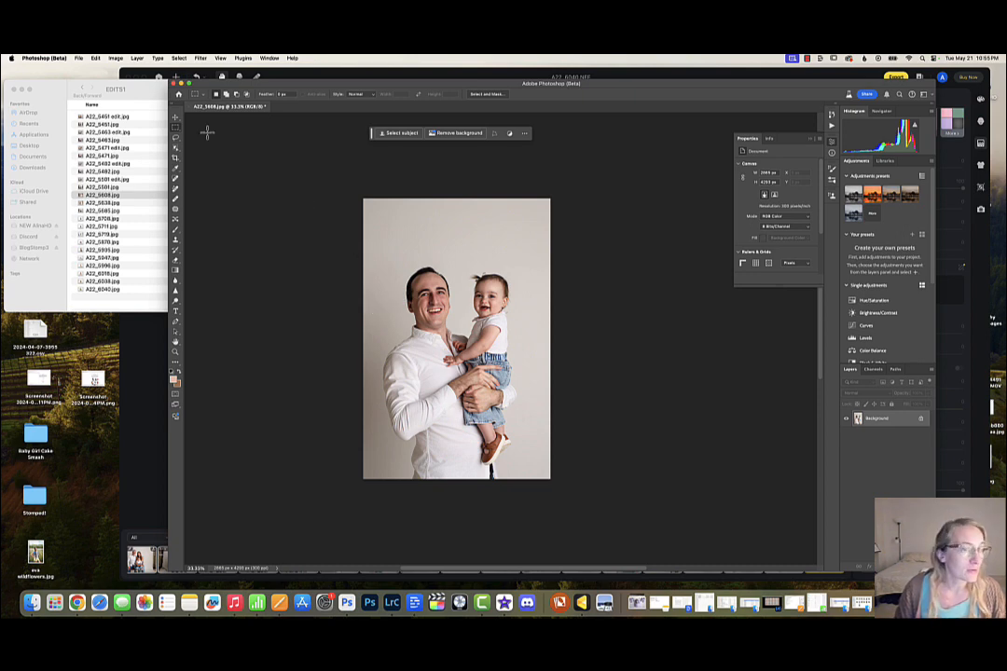
- Save a JPEG copy of the photo in the EDITS1 folder as "A22_5608 edit.jpg"
{"action": "left_click", "coordinate": [79, 58]}
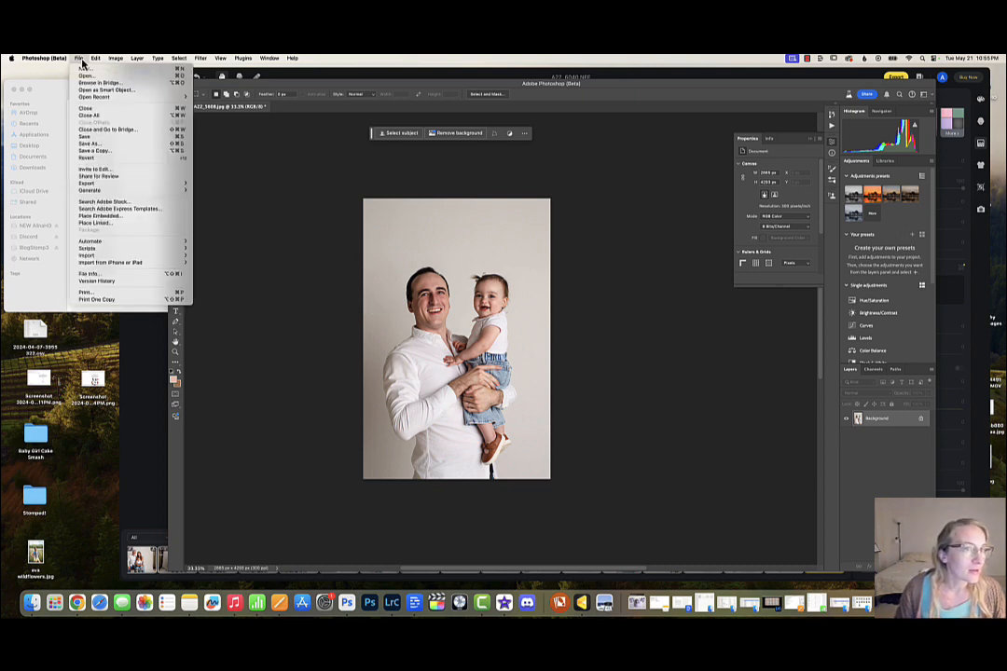
{"action": "left_click", "coordinate": [106, 153]}
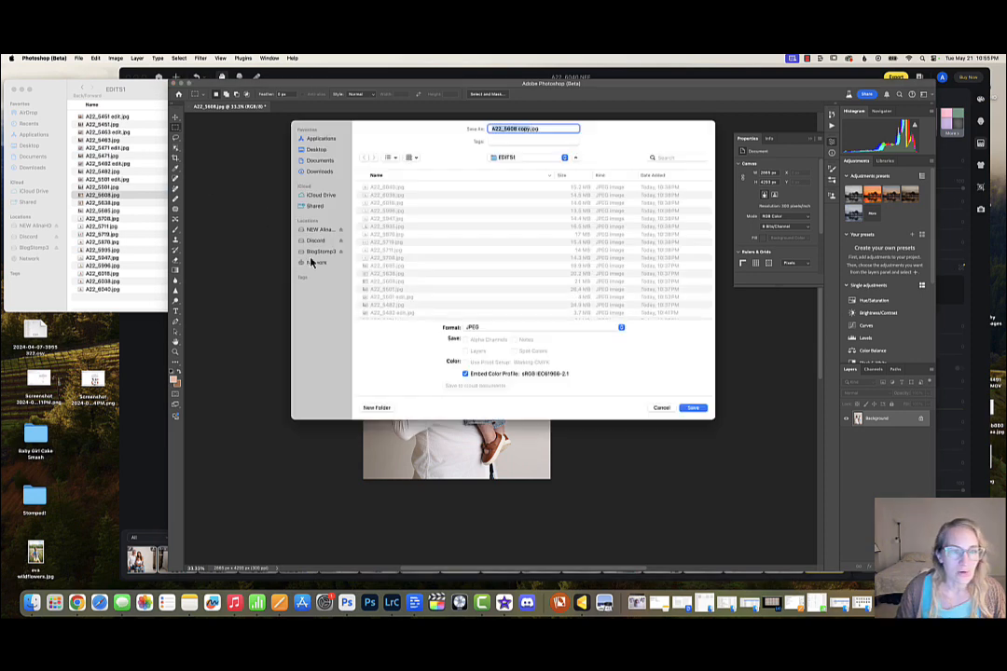
{"action": "double_click", "coordinate": [525, 128]}
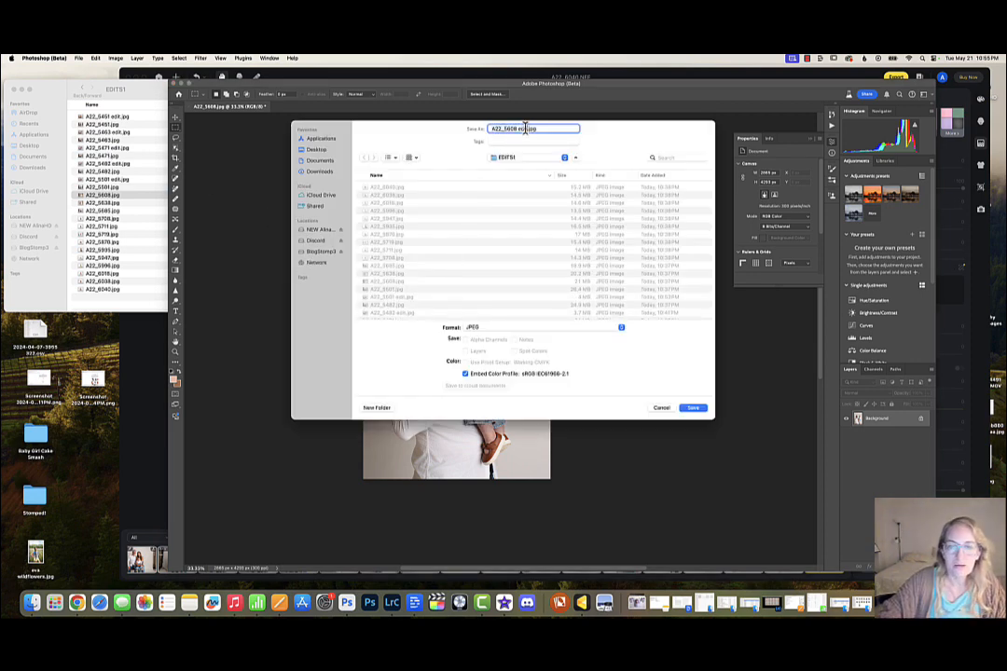
{"action": "key", "text": "Return"}
{"action": "key", "text": "Return"}
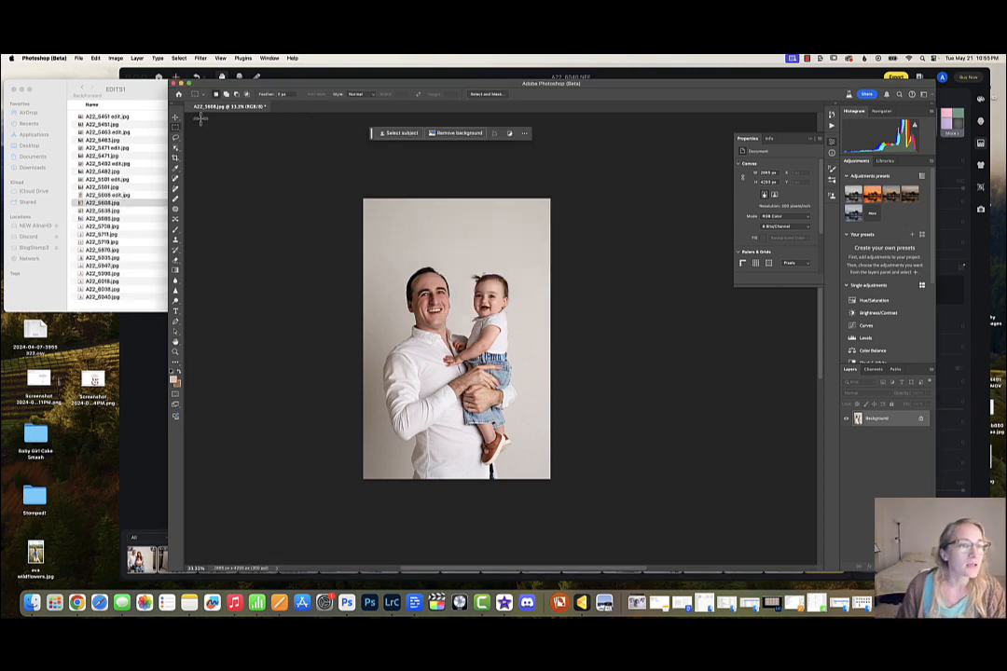
- Close A22_5608.jpg without saving changes, and open A22_5638.jpg from the EDITS1 folder in Photoshop (Beta)
{"action": "left_click", "coordinate": [189, 107]}
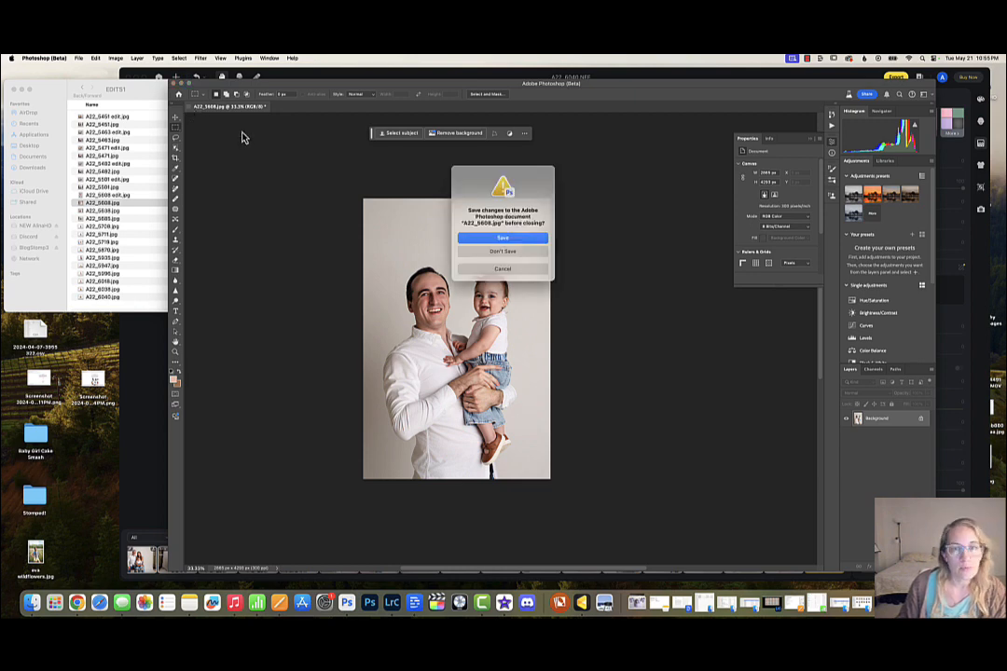
{"action": "left_click", "coordinate": [469, 262]}
{"action": "left_click", "coordinate": [121, 273]}
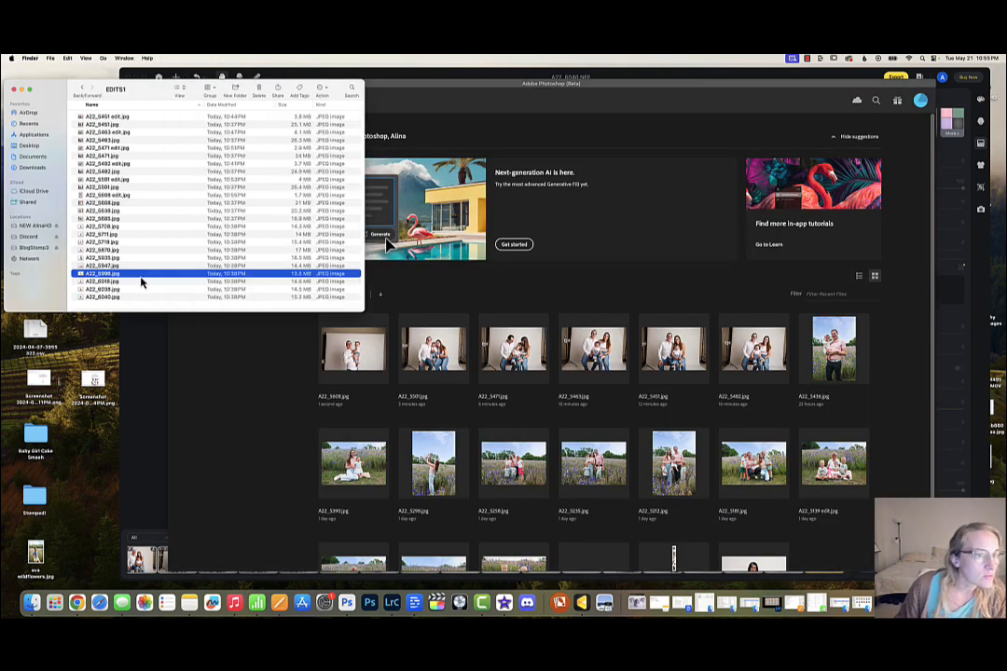
{"action": "left_click", "coordinate": [113, 213]}
{"action": "right_click", "coordinate": [113, 213]}
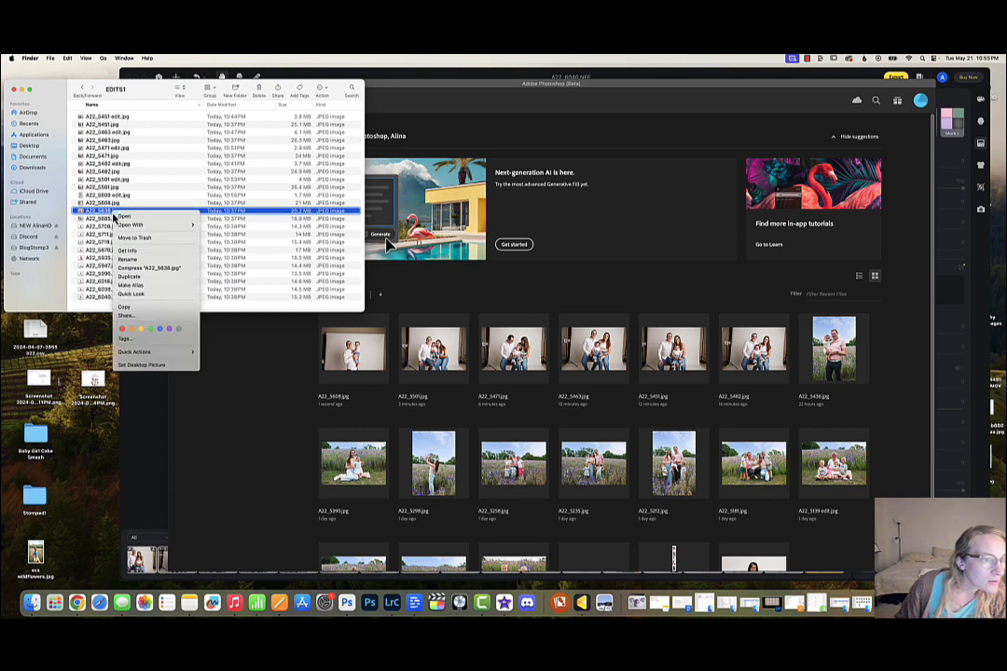
{"action": "mouse_move", "coordinate": [139, 225]}
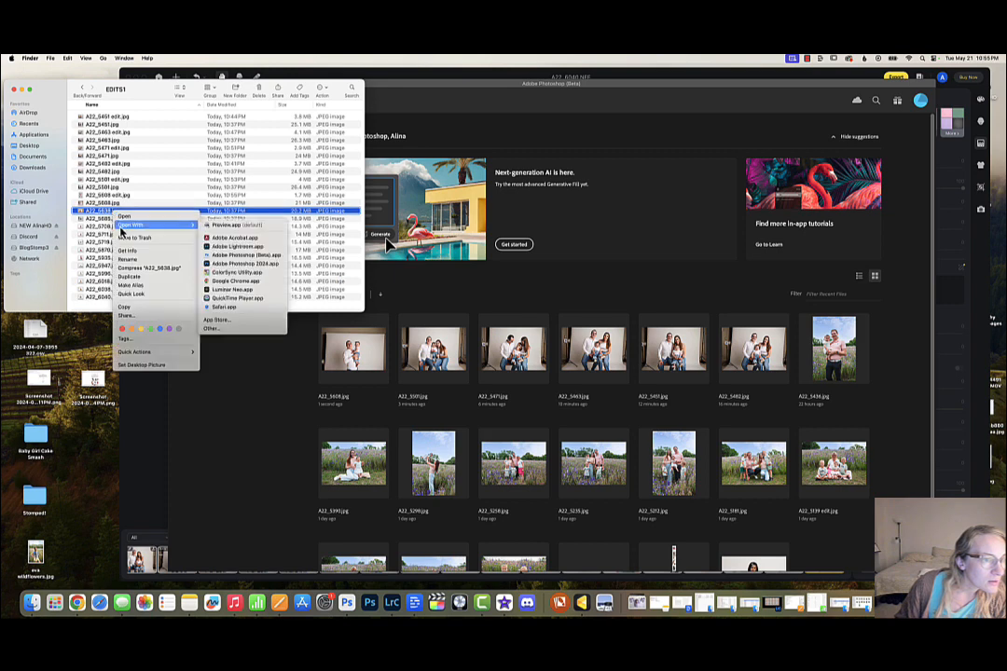
{"action": "left_click", "coordinate": [244, 254]}
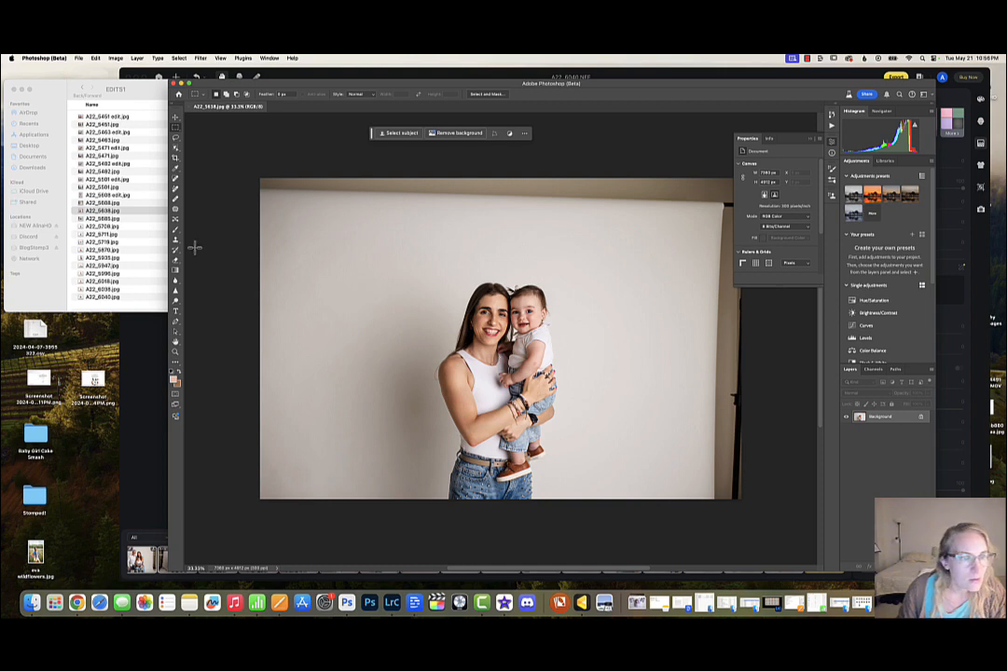
- Crop the photo to a portrait frame around the woman and baby, leaving only clean backdrop behind them
{"action": "left_click", "coordinate": [176, 157]}
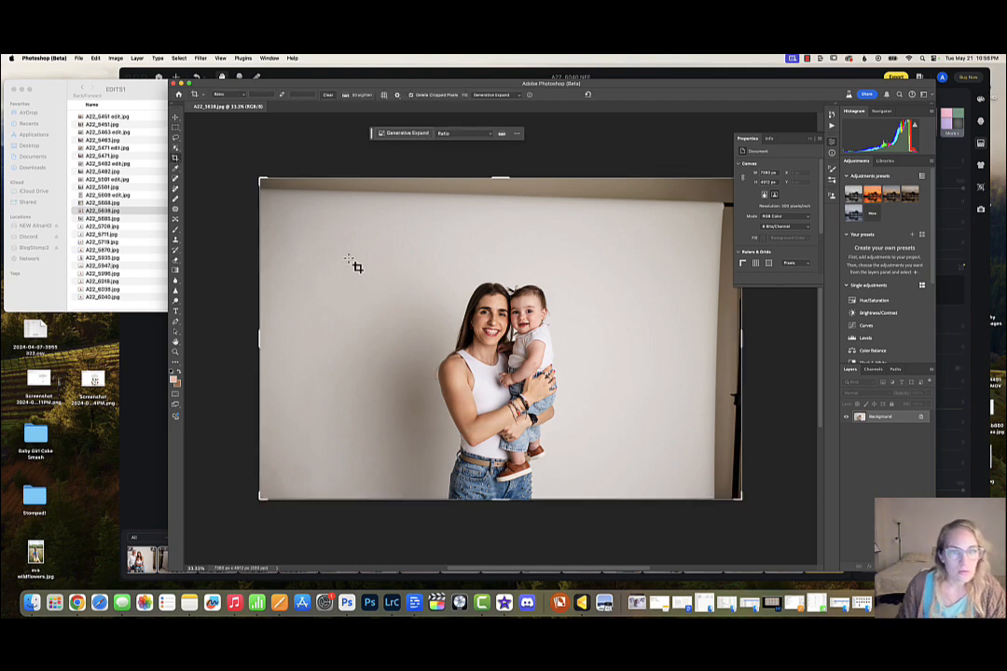
{"action": "left_click_drag", "start_coordinate": [263, 179], "coordinate": [392, 229]}
{"action": "left_click_drag", "start_coordinate": [499, 318], "coordinate": [643, 312]}
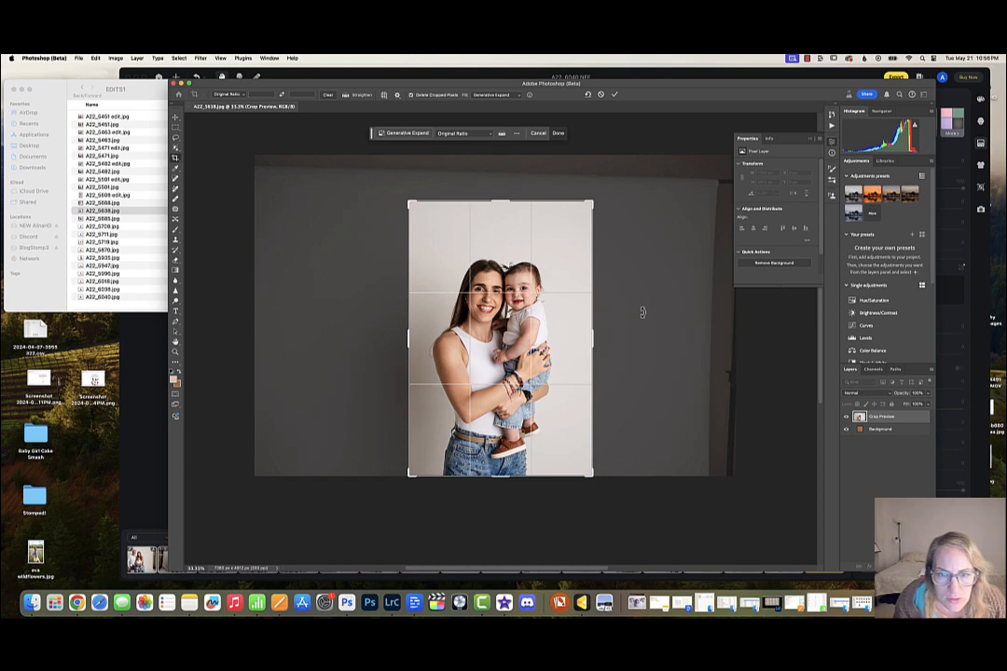
{"action": "left_click", "coordinate": [558, 134]}
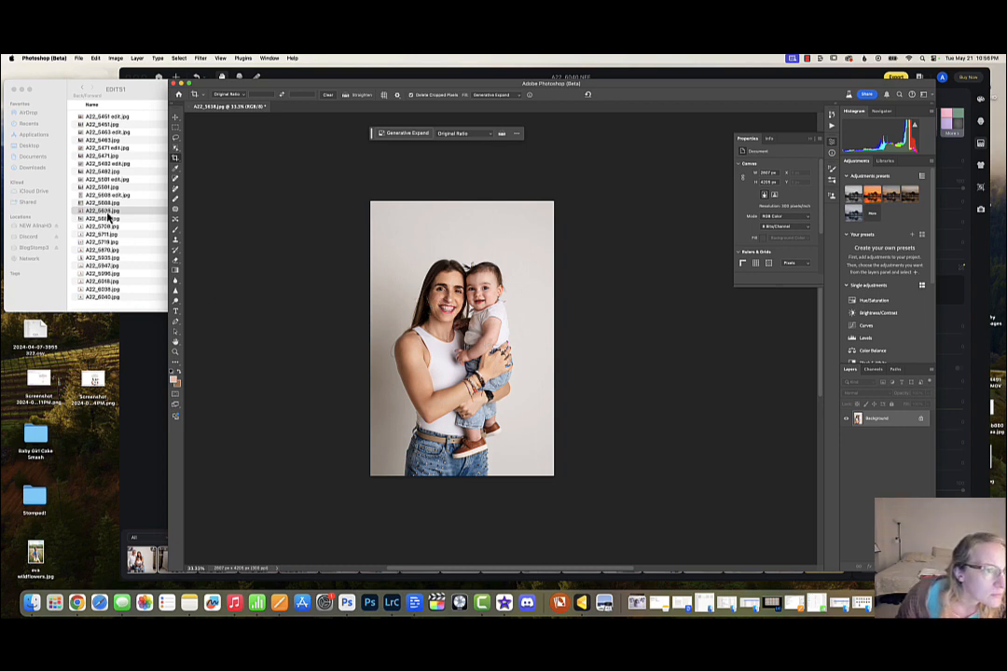
- View "A22_5608 edit.jpg" in Preview to compare its framing with the current crop, and return to Photoshop (Beta)
{"action": "double_click", "coordinate": [107, 197]}
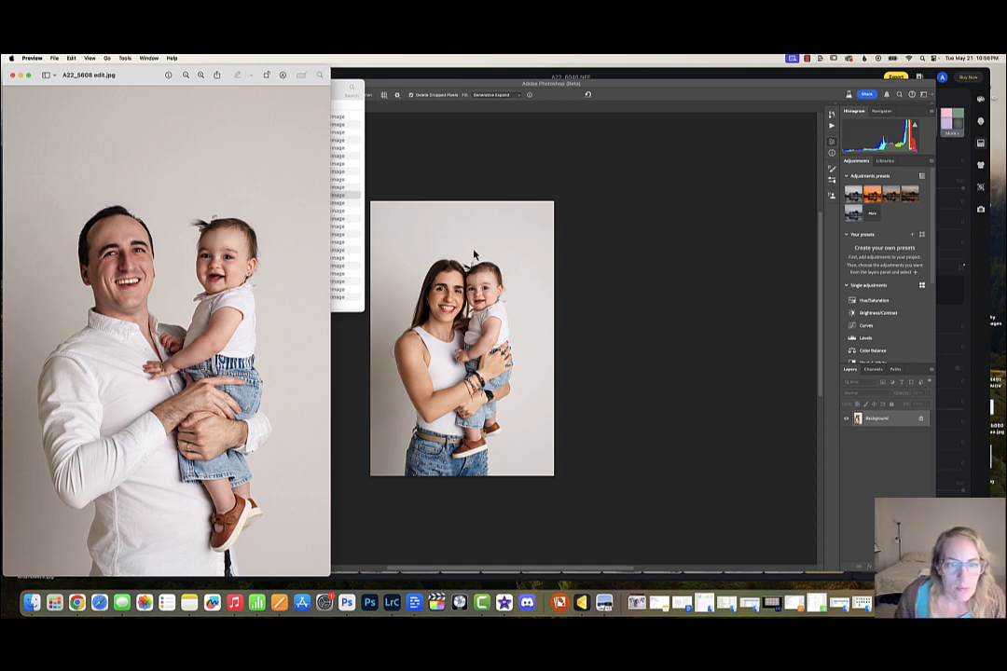
{"action": "left_click", "coordinate": [12, 75]}
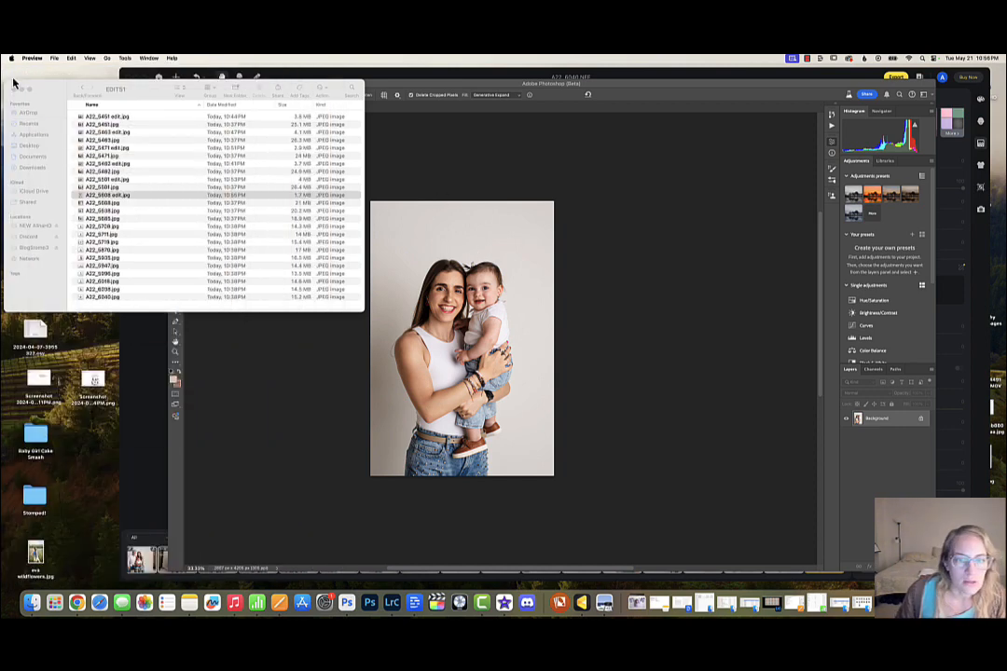
{"action": "left_click", "coordinate": [424, 163]}
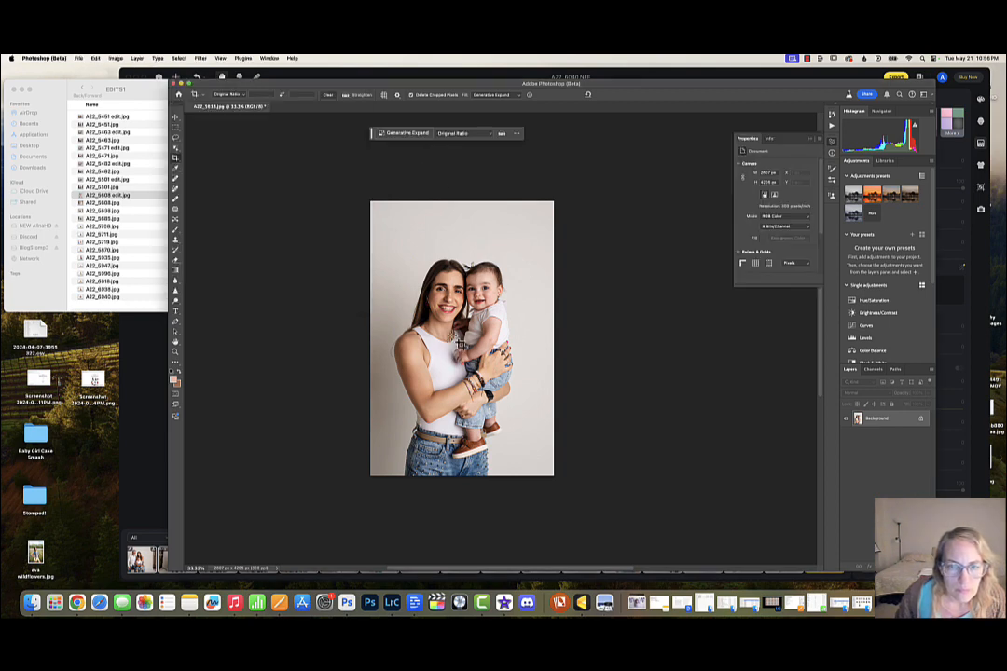
- Retouch a narrow lassoed area of skin on the woman's upper arm using Generative Fill without a prompt
{"action": "scroll", "coordinate": [464, 341], "scroll_direction": "up", "scroll_amount": 2}
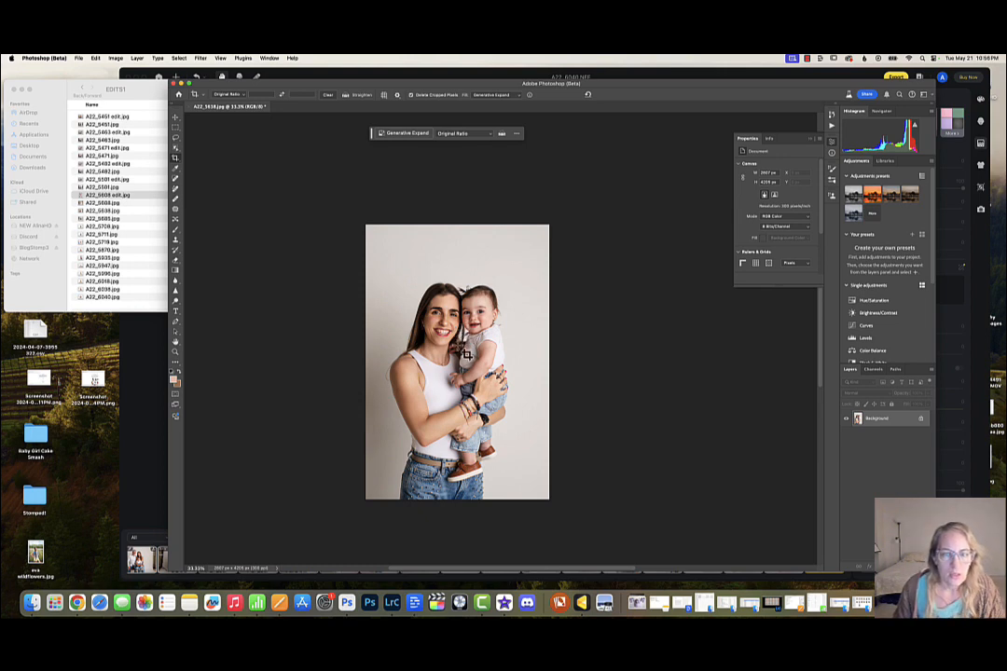
{"action": "scroll", "coordinate": [463, 359], "scroll_direction": "down", "scroll_amount": 3}
{"action": "scroll", "coordinate": [463, 359], "scroll_direction": "left", "scroll_amount": 5}
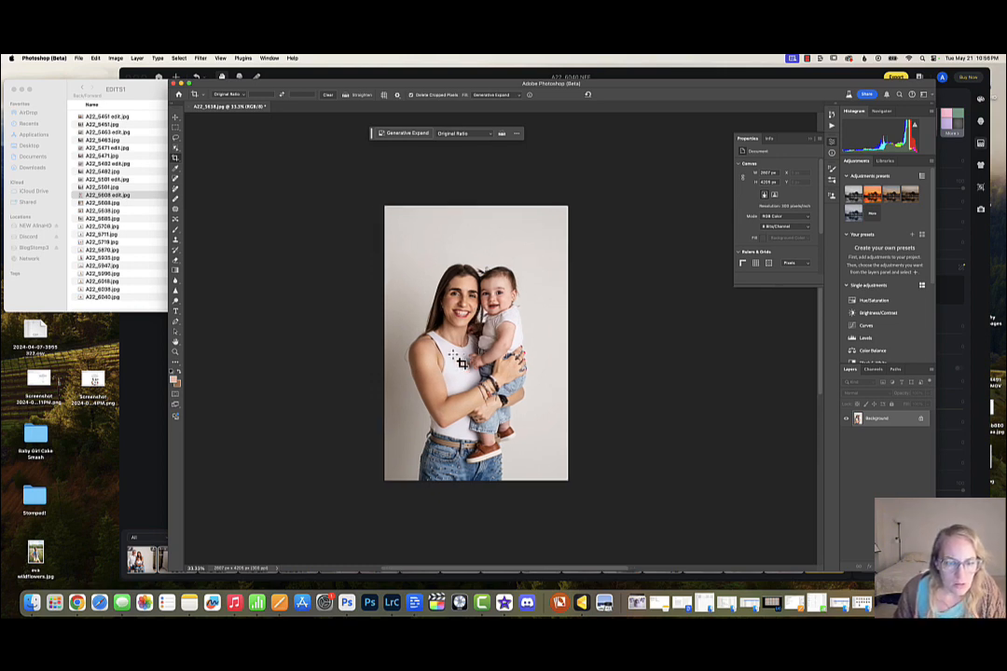
{"action": "key", "text": "super+equal"}
{"action": "key", "text": "super+equal"}
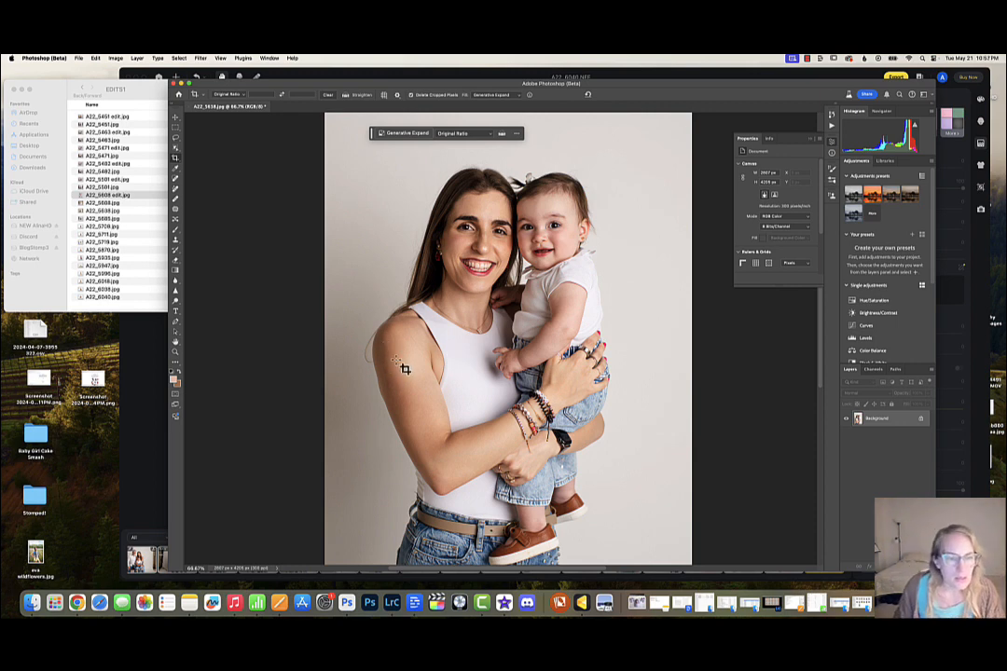
{"action": "left_click", "coordinate": [176, 137]}
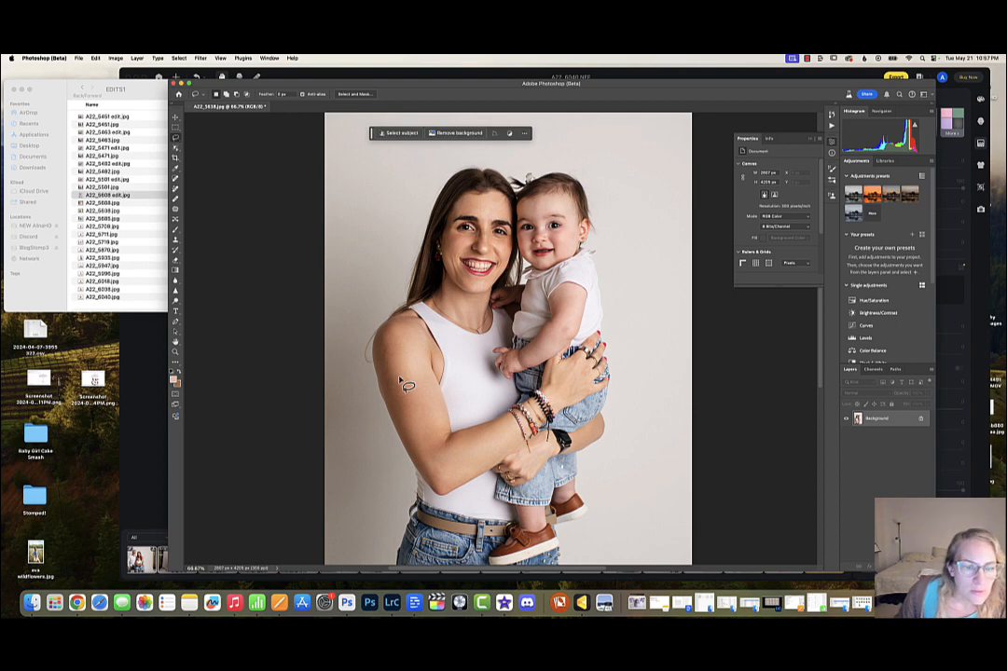
{"action": "left_click_drag", "start_coordinate": [388, 357], "coordinate": [383, 352]}
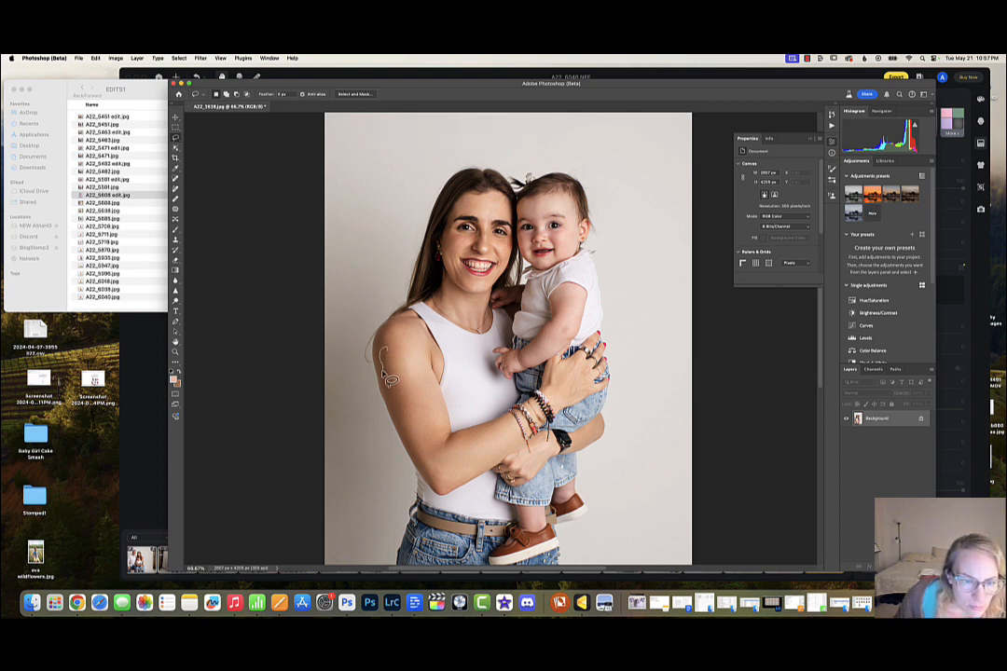
{"action": "left_click_drag", "start_coordinate": [397, 400], "coordinate": [388, 356]}
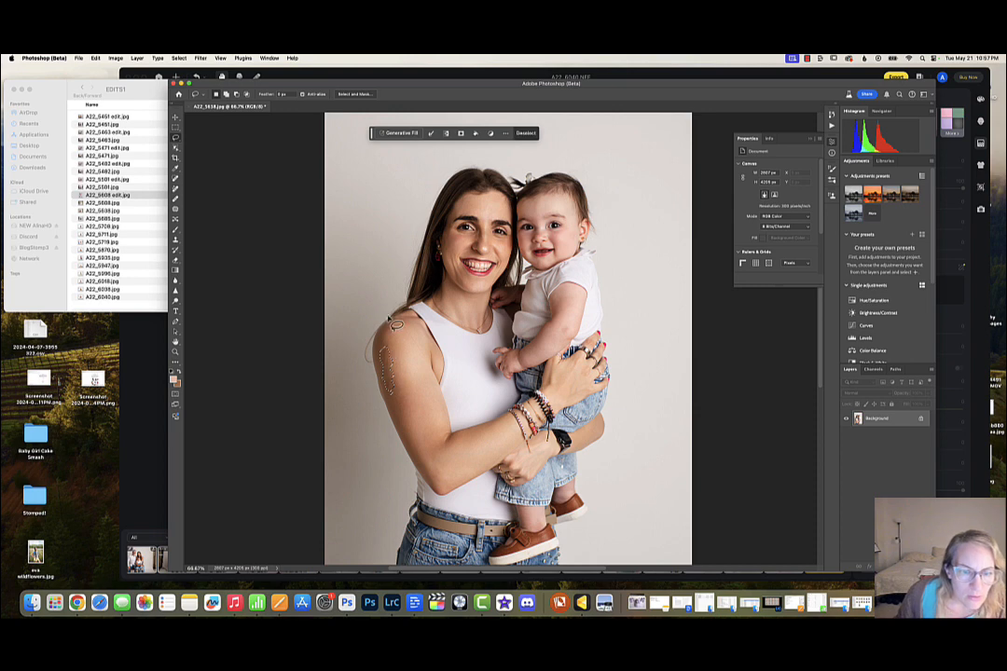
{"action": "left_click", "coordinate": [400, 133]}
{"action": "left_click", "coordinate": [560, 134]}
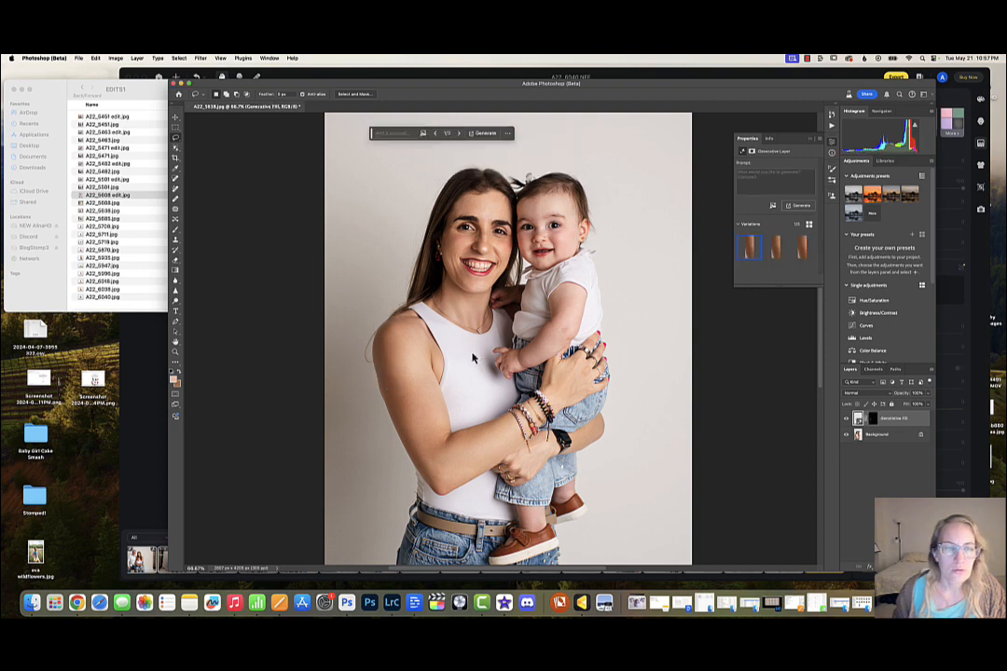
- Retouch a small lassoed area between the woman's eyebrow and eyelid using Generative Fill without a prompt
{"action": "scroll", "coordinate": [473, 303], "scroll_direction": "up", "scroll_amount": 4}
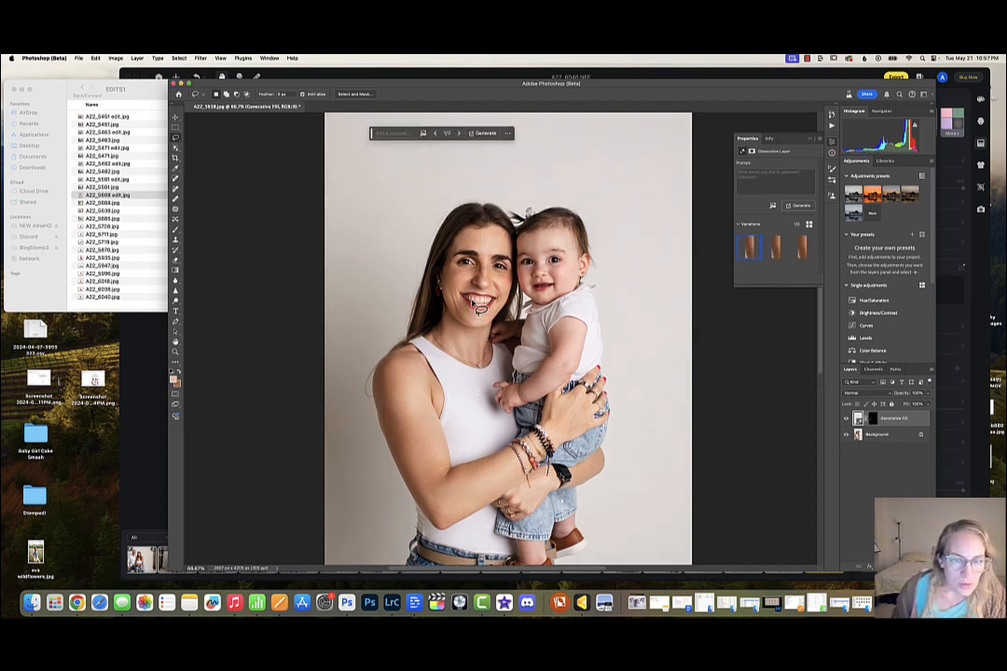
{"action": "key", "text": "super+plus"}
{"action": "key", "text": "super+plus"}
{"action": "scroll", "coordinate": [405, 290], "scroll_direction": "left", "scroll_amount": 5}
{"action": "scroll", "coordinate": [406, 291], "scroll_direction": "up", "scroll_amount": 2}
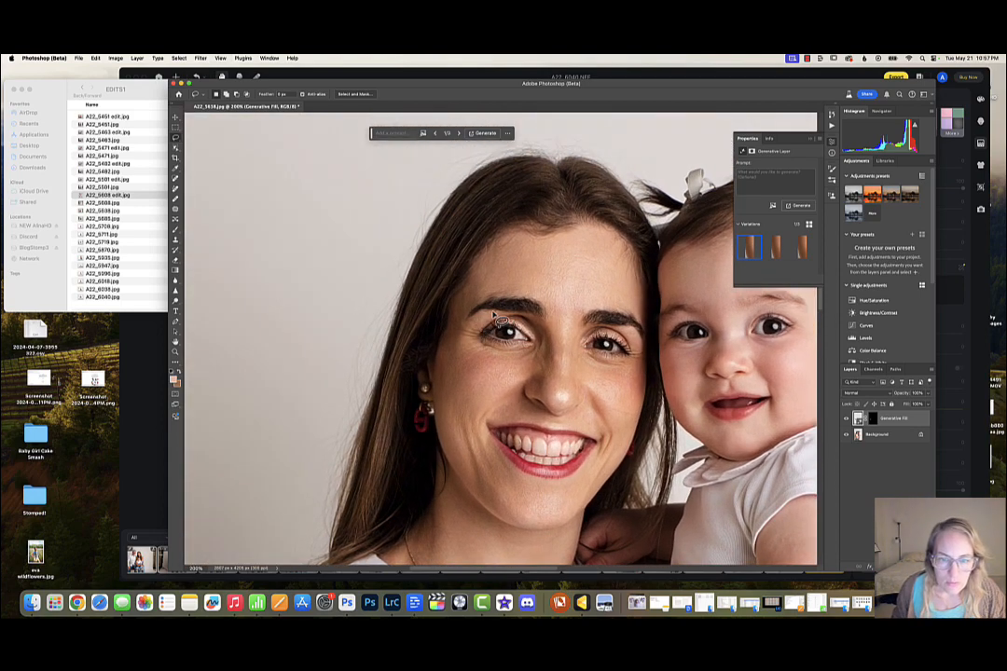
{"action": "left_click_drag", "start_coordinate": [488, 312], "coordinate": [499, 312]}
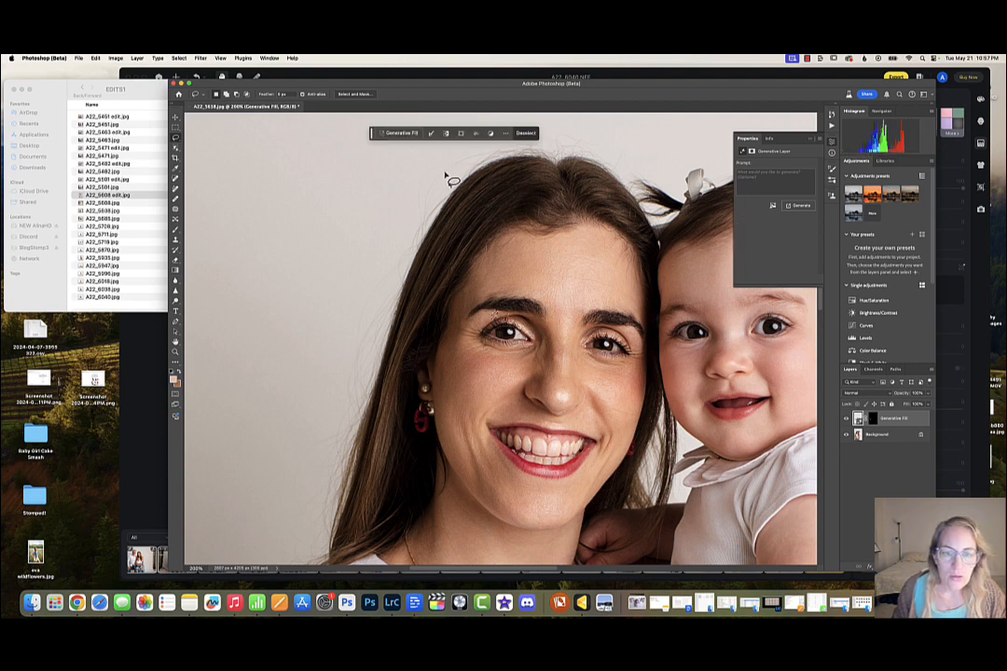
{"action": "left_click", "coordinate": [396, 133]}
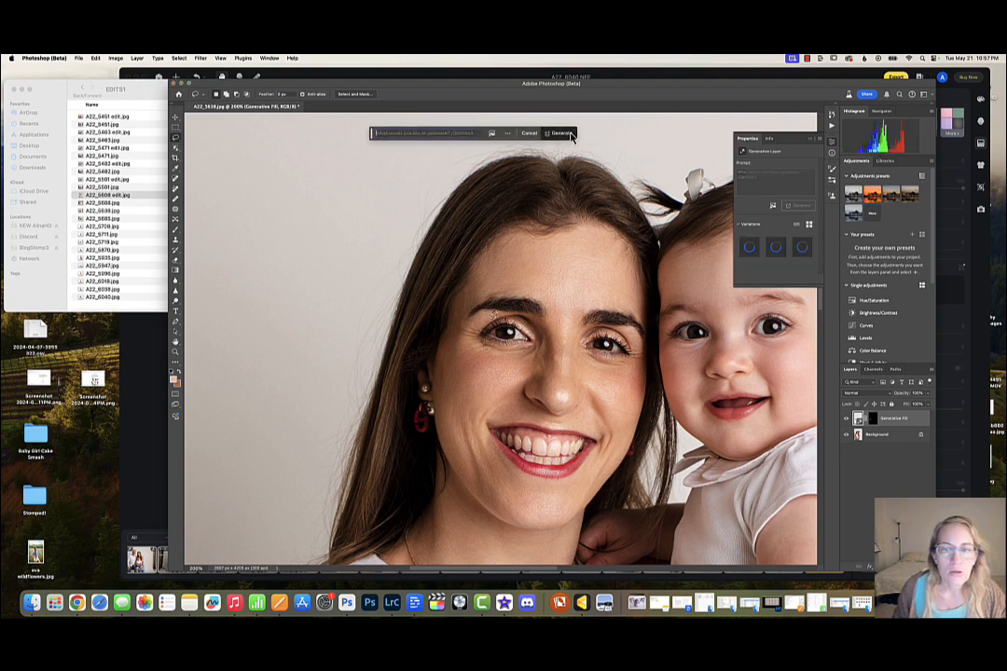
{"action": "left_click", "coordinate": [561, 132]}
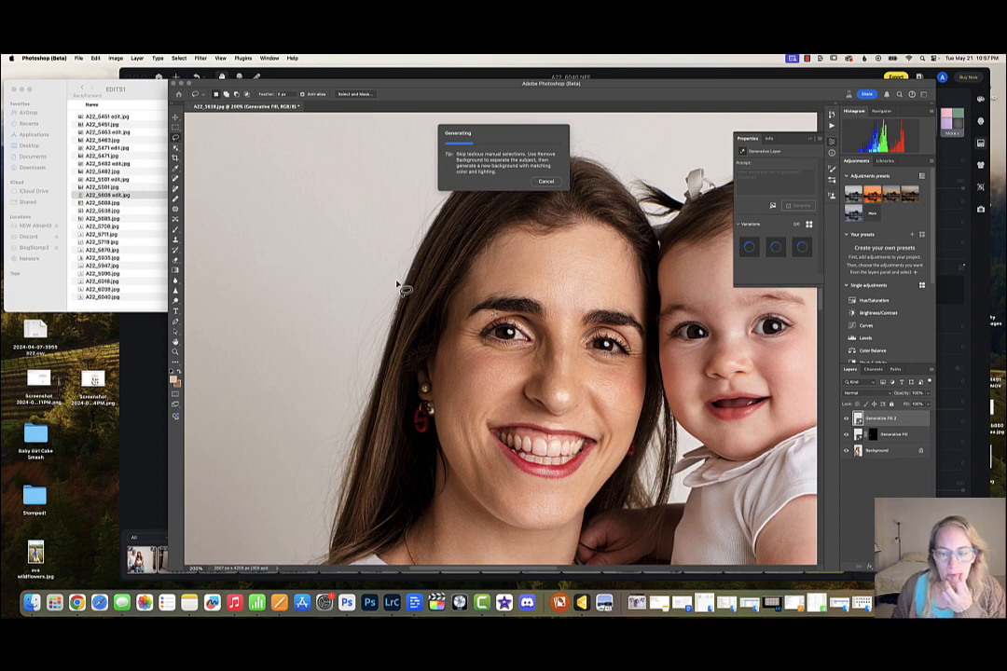
- Examine the woman's and baby's faces, skin and clothing at close range and check the retouched eye area
{"action": "scroll", "coordinate": [397, 299], "scroll_direction": "down", "scroll_amount": 5}
{"action": "scroll", "coordinate": [396, 298], "scroll_direction": "right", "scroll_amount": 5}
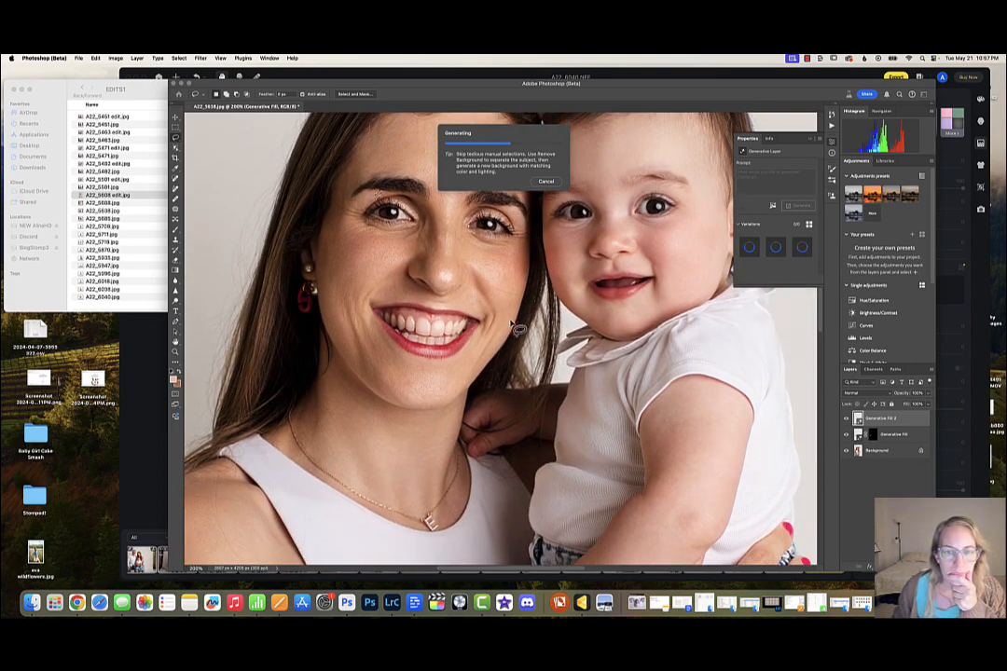
{"action": "scroll", "coordinate": [515, 326], "scroll_direction": "down", "scroll_amount": 5}
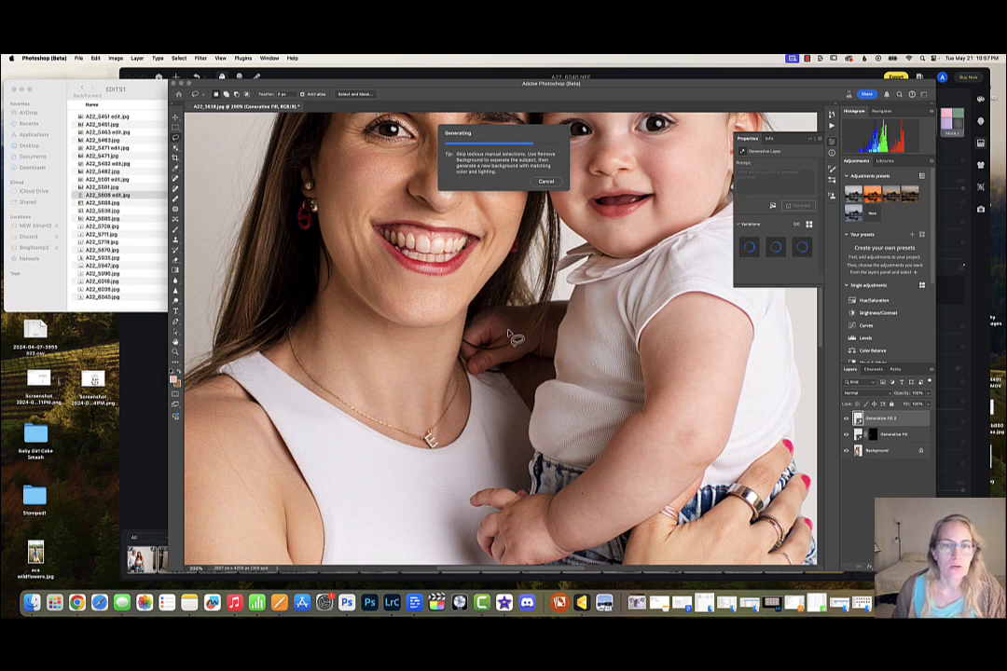
{"action": "scroll", "coordinate": [515, 338], "scroll_direction": "down", "scroll_amount": 3}
{"action": "scroll", "coordinate": [514, 338], "scroll_direction": "left", "scroll_amount": 2}
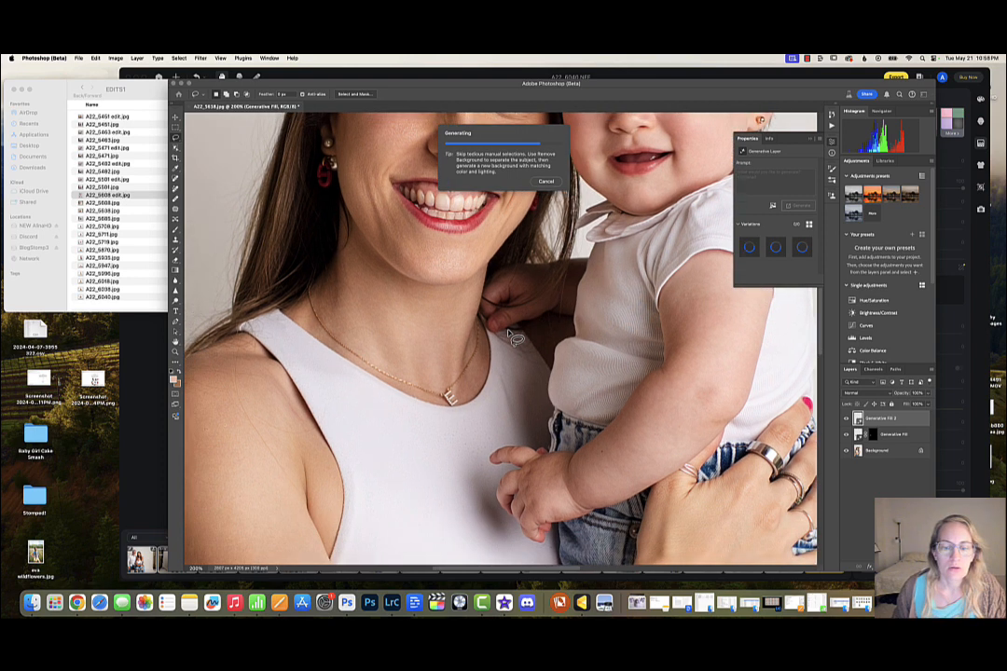
{"action": "scroll", "coordinate": [514, 339], "scroll_direction": "up", "scroll_amount": 2}
{"action": "scroll", "coordinate": [515, 339], "scroll_direction": "right", "scroll_amount": 3}
{"action": "scroll", "coordinate": [515, 338], "scroll_direction": "down", "scroll_amount": 2}
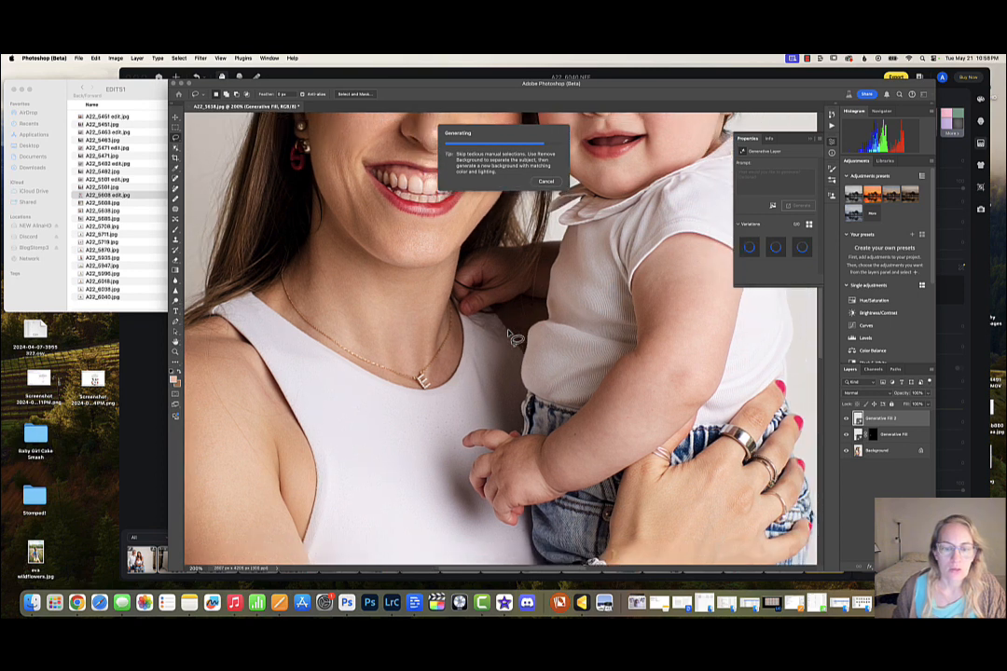
{"action": "scroll", "coordinate": [515, 339], "scroll_direction": "up", "scroll_amount": 3}
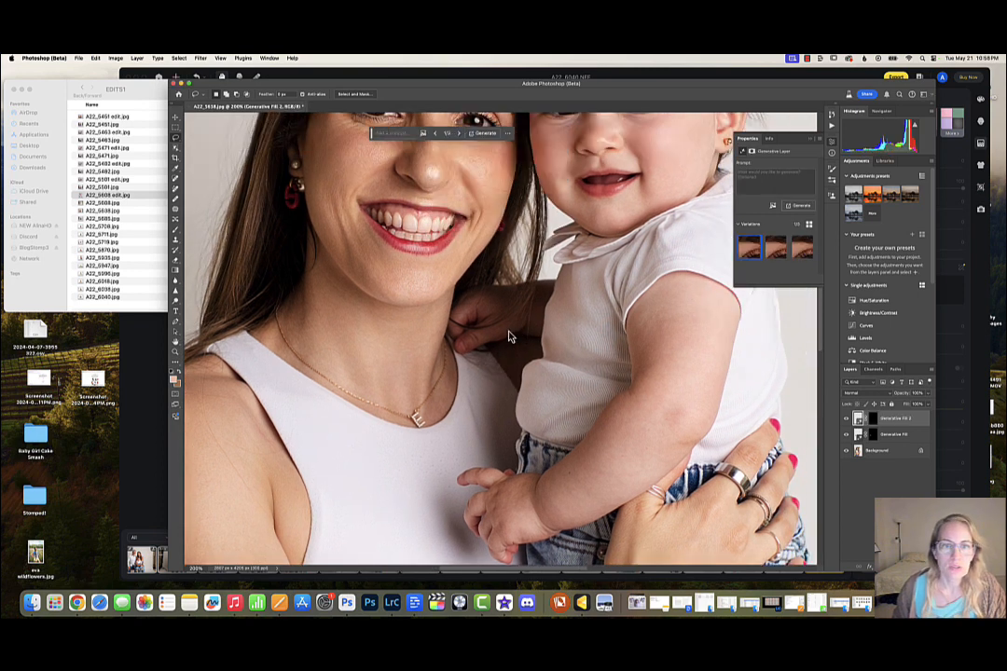
{"action": "scroll", "coordinate": [512, 262], "scroll_direction": "up", "scroll_amount": 3}
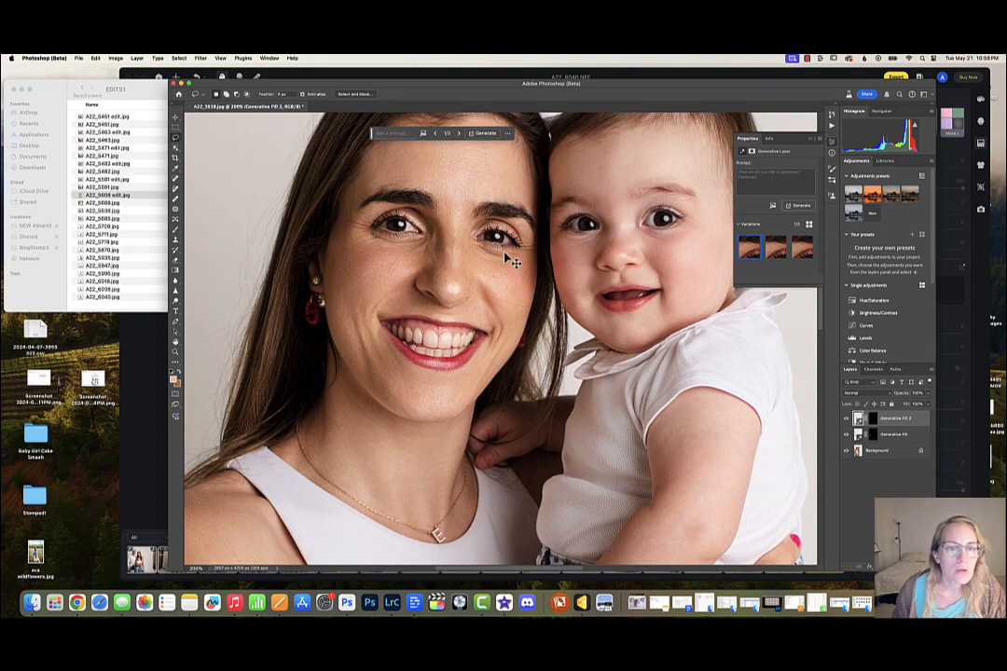
{"action": "scroll", "coordinate": [504, 254], "scroll_direction": "down", "scroll_amount": 4}
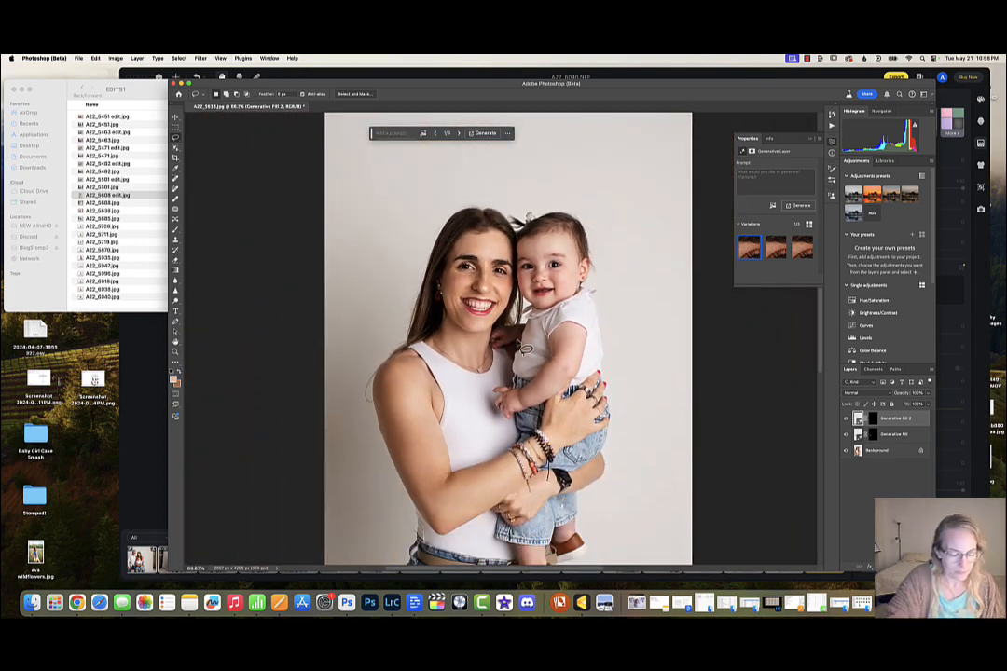
- Merge the layers into the background and save the result as the JPEG "A22_5638 edit.jpg" in the EDITS1 folder
{"action": "key", "text": "super+shift+e"}
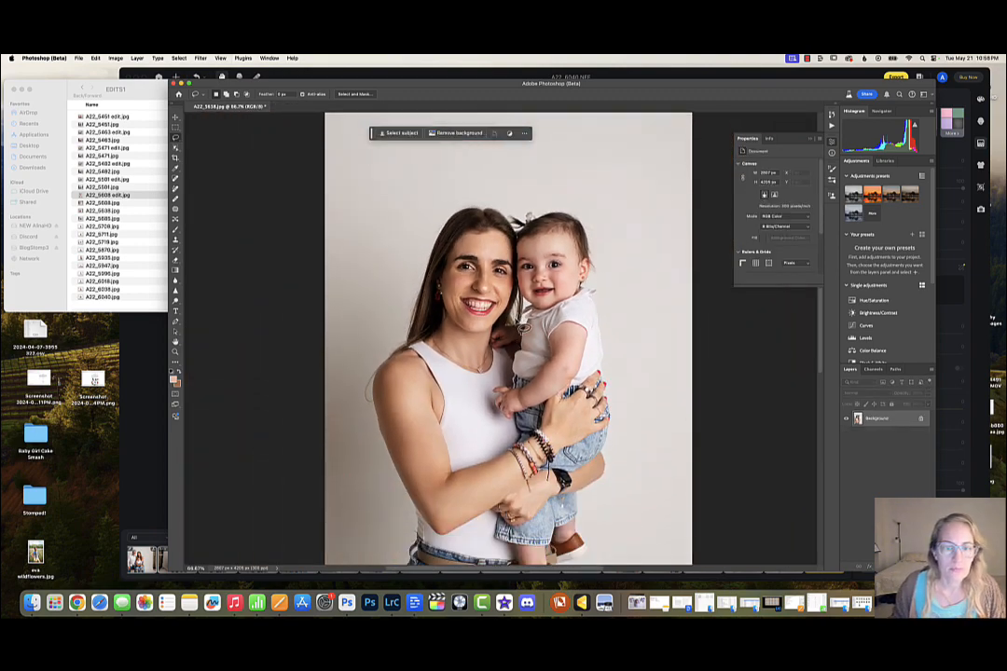
{"action": "scroll", "coordinate": [524, 326], "scroll_direction": "down", "scroll_amount": 1}
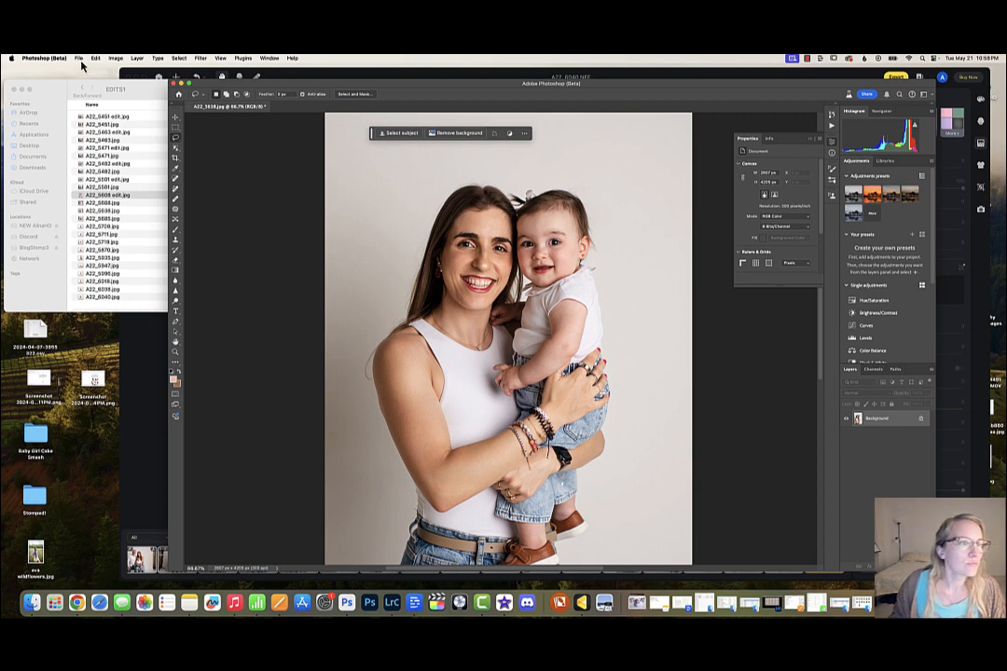
{"action": "left_click", "coordinate": [80, 58]}
{"action": "left_click", "coordinate": [90, 125]}
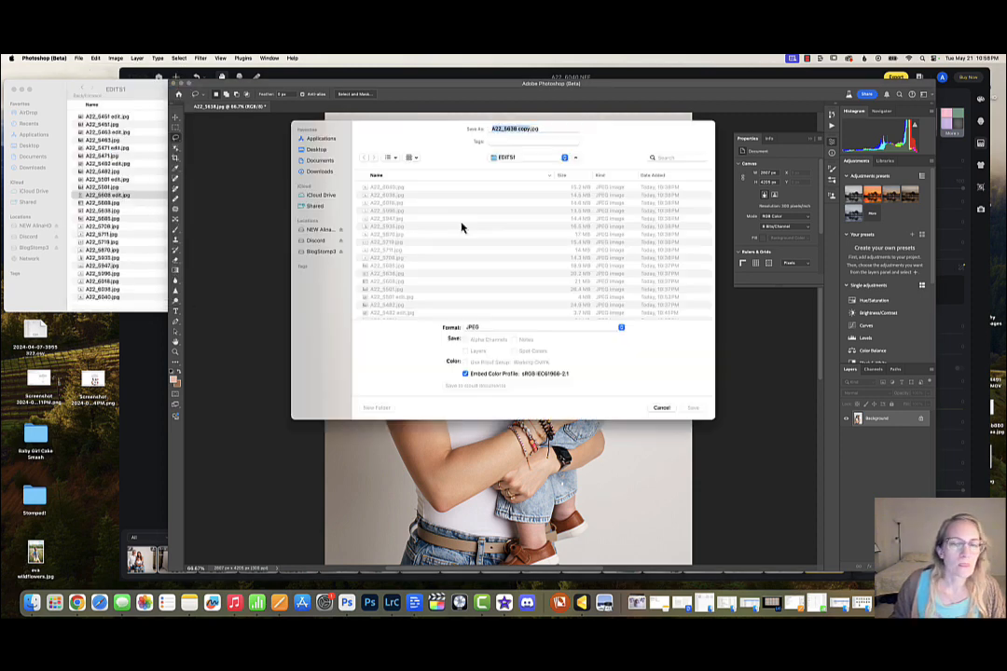
{"action": "left_click", "coordinate": [523, 128]}
{"action": "key", "text": "Return"}
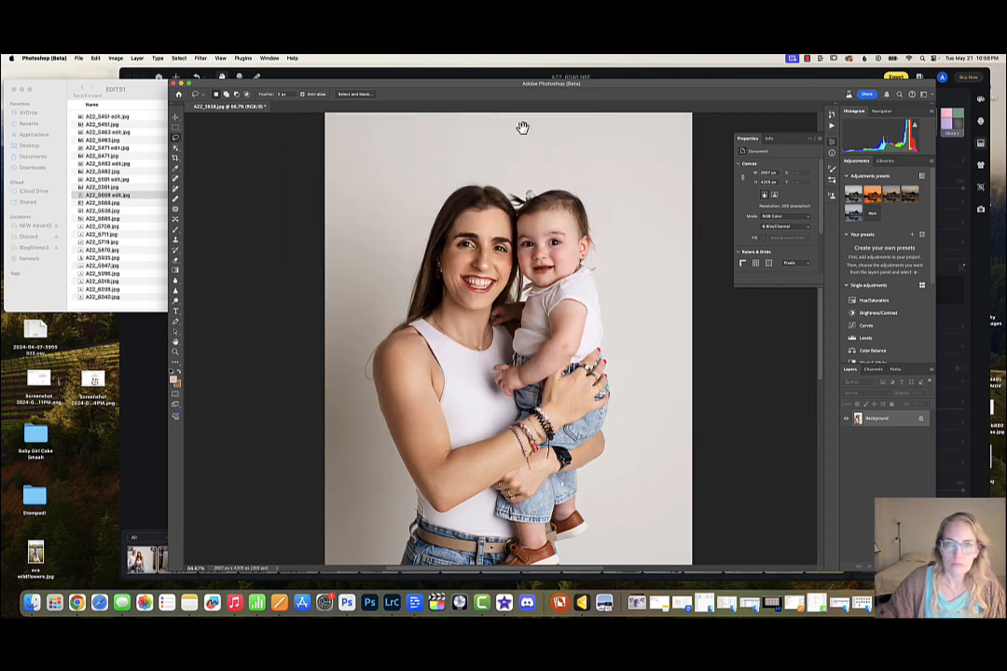
{"action": "left_click", "coordinate": [552, 211]}
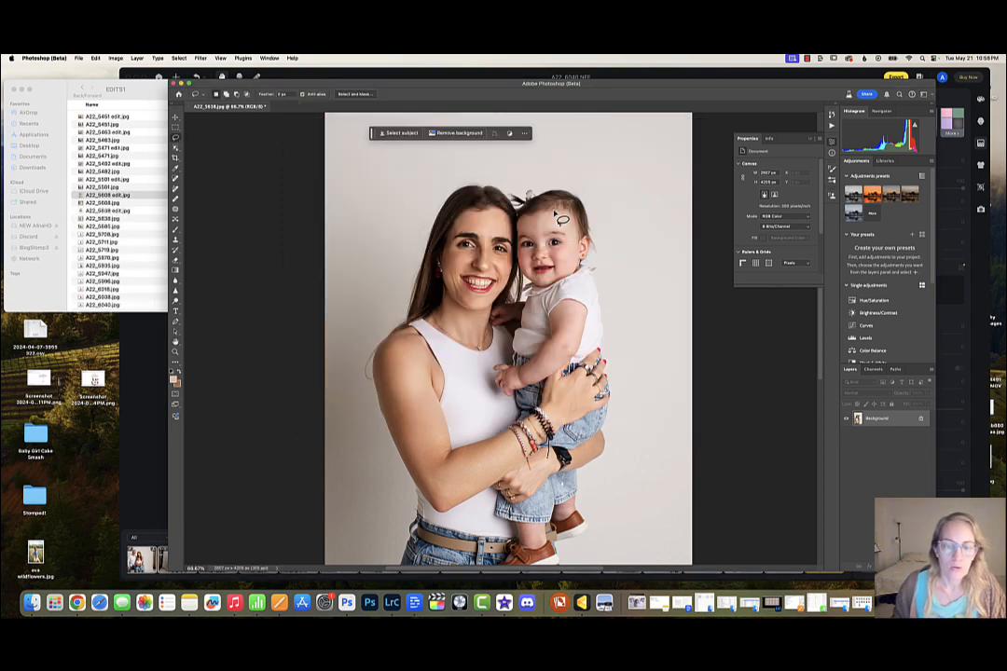
- Close A22_5638.jpg without saving changes, and open A22_5685.jpg from the EDITS1 folder in Photoshop (Beta)
{"action": "key", "text": "super+minus"}
{"action": "key", "text": "super+minus"}
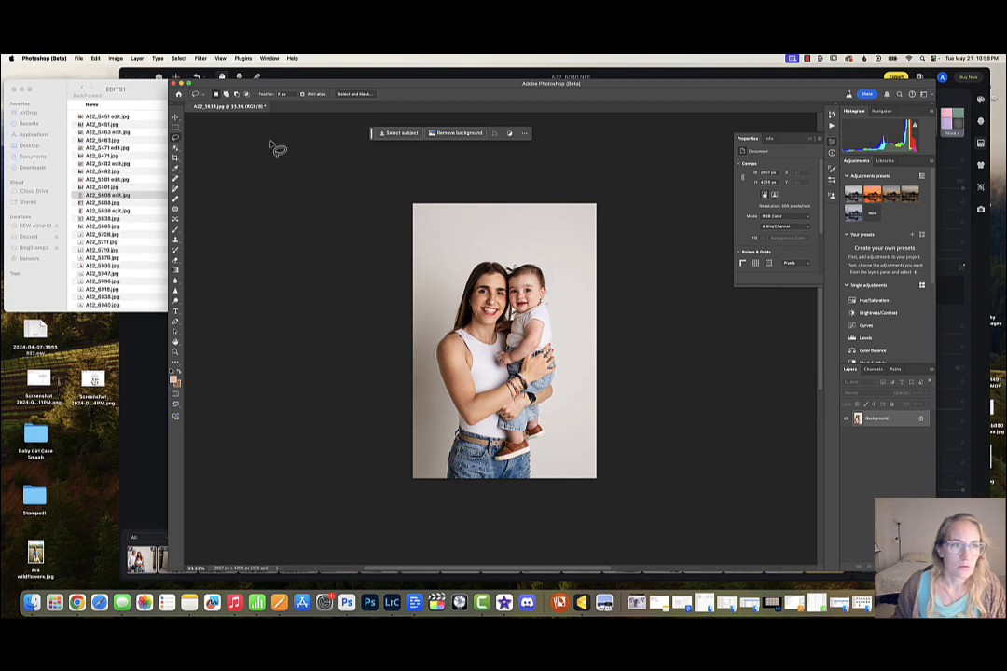
{"action": "key", "text": "super+w"}
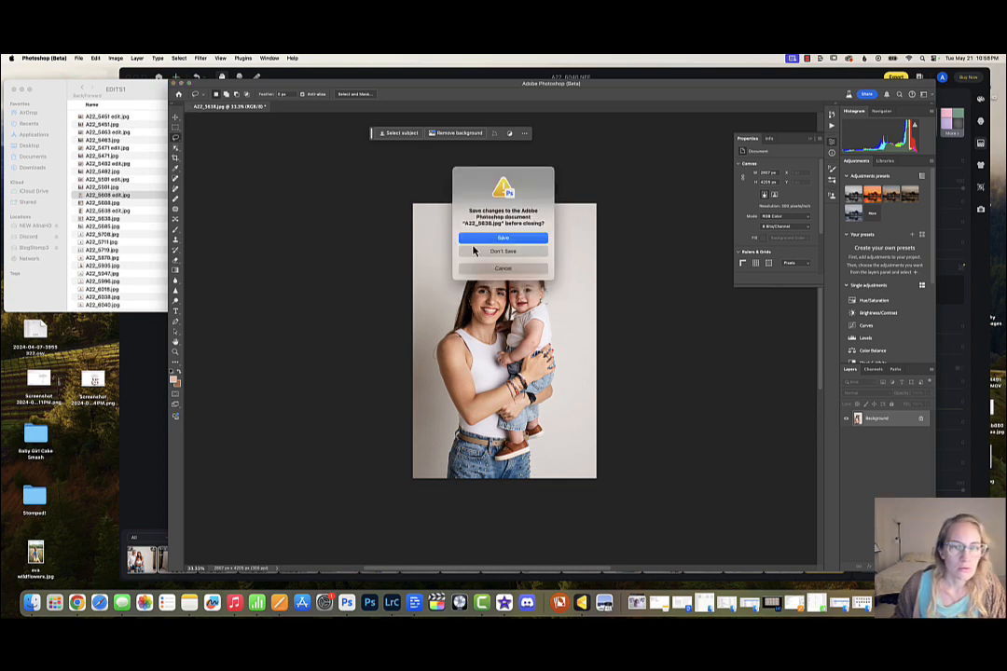
{"action": "left_click", "coordinate": [489, 253]}
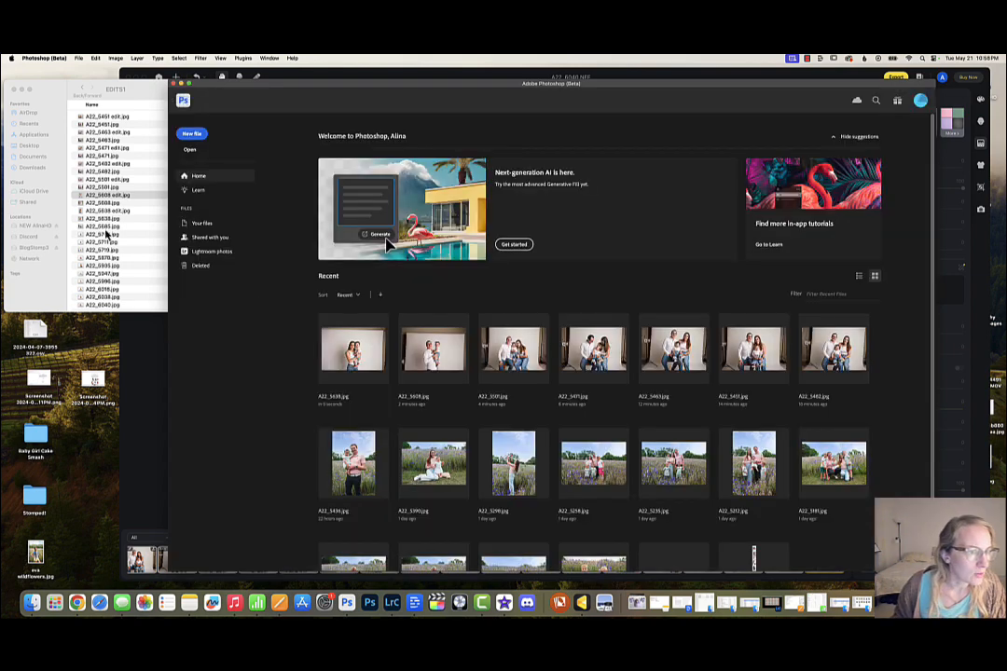
{"action": "left_click", "coordinate": [104, 207]}
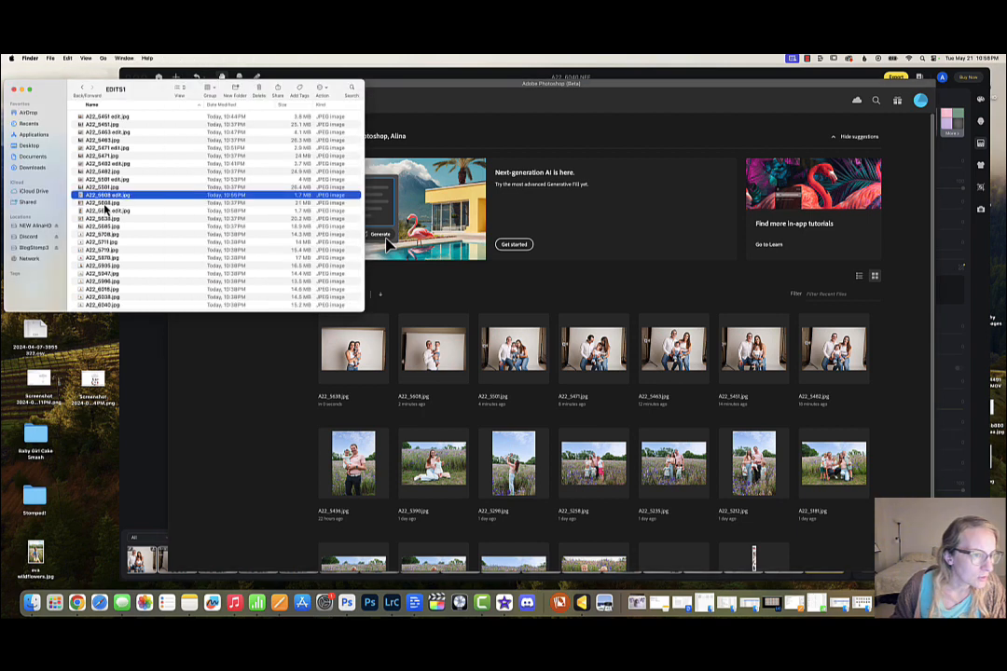
{"action": "left_click", "coordinate": [106, 220]}
{"action": "left_click", "coordinate": [106, 228]}
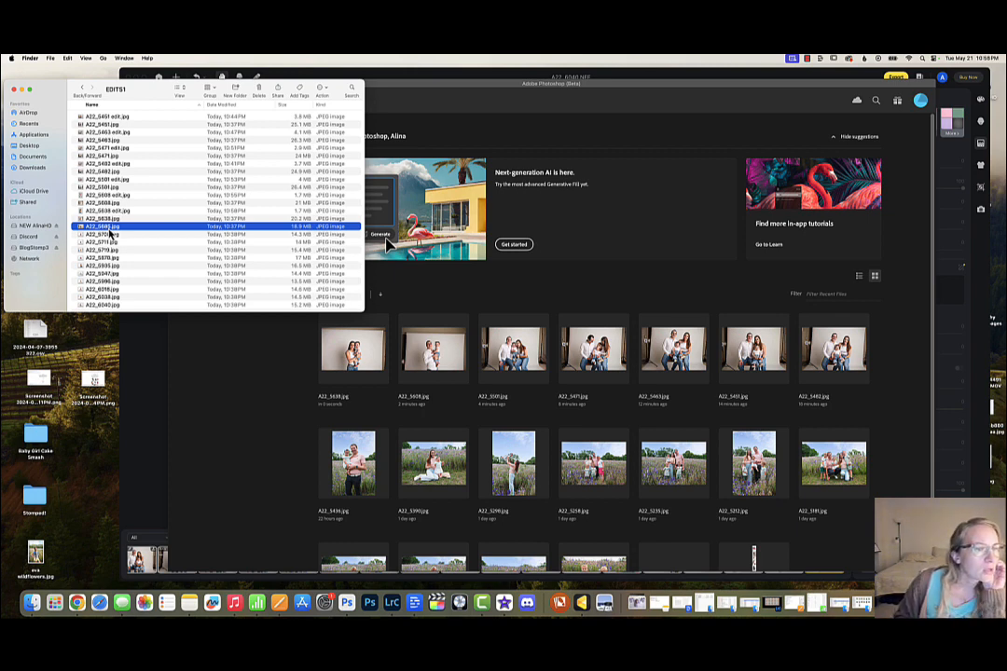
{"action": "right_click", "coordinate": [109, 233]}
{"action": "mouse_move", "coordinate": [136, 241]}
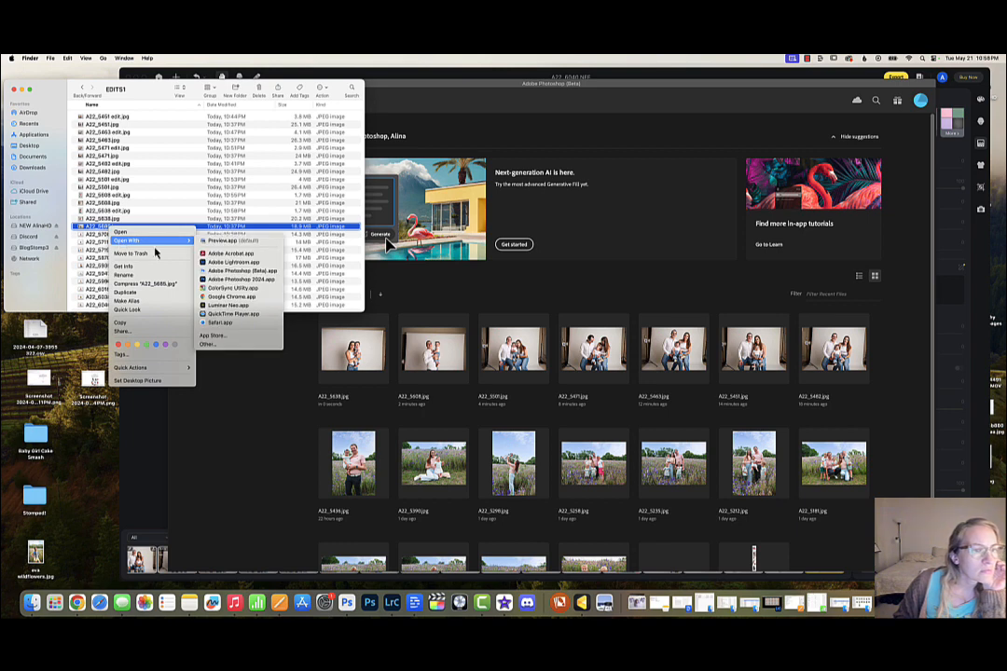
{"action": "left_click", "coordinate": [242, 271]}
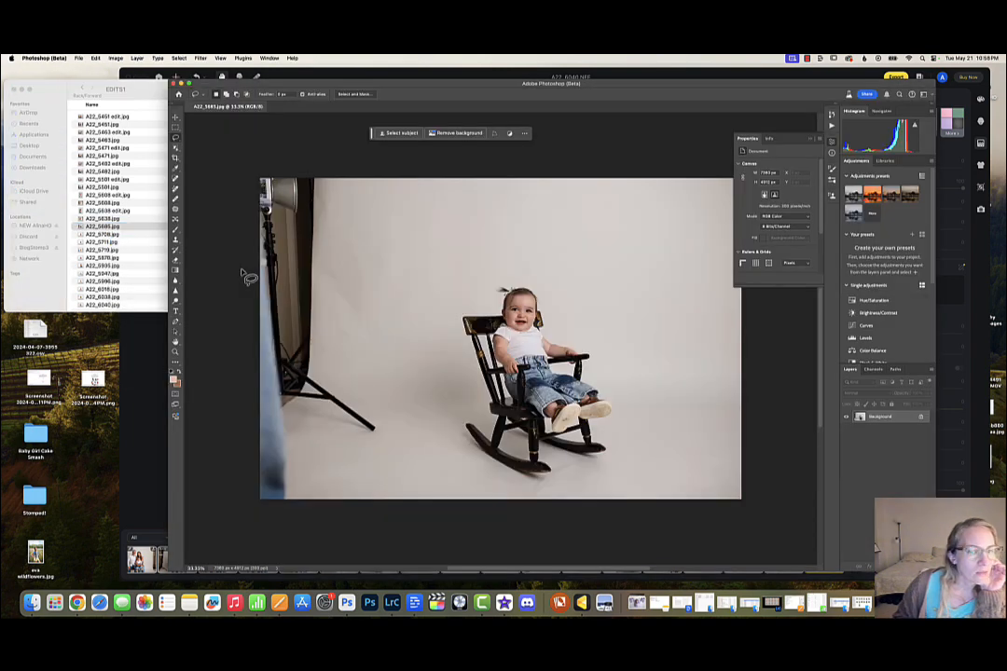
- Crop to a portrait frame around the baby in the rocking chair, extend the floor below with Generative Expand, and merge the layers
{"action": "scroll", "coordinate": [490, 313], "scroll_direction": "right", "scroll_amount": 3}
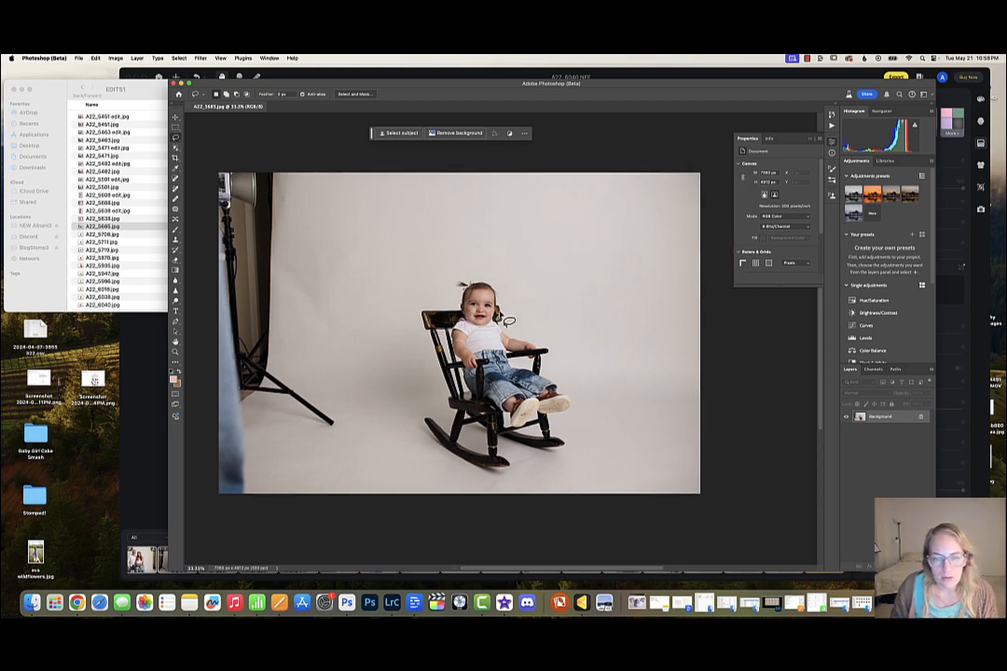
{"action": "key", "text": "c"}
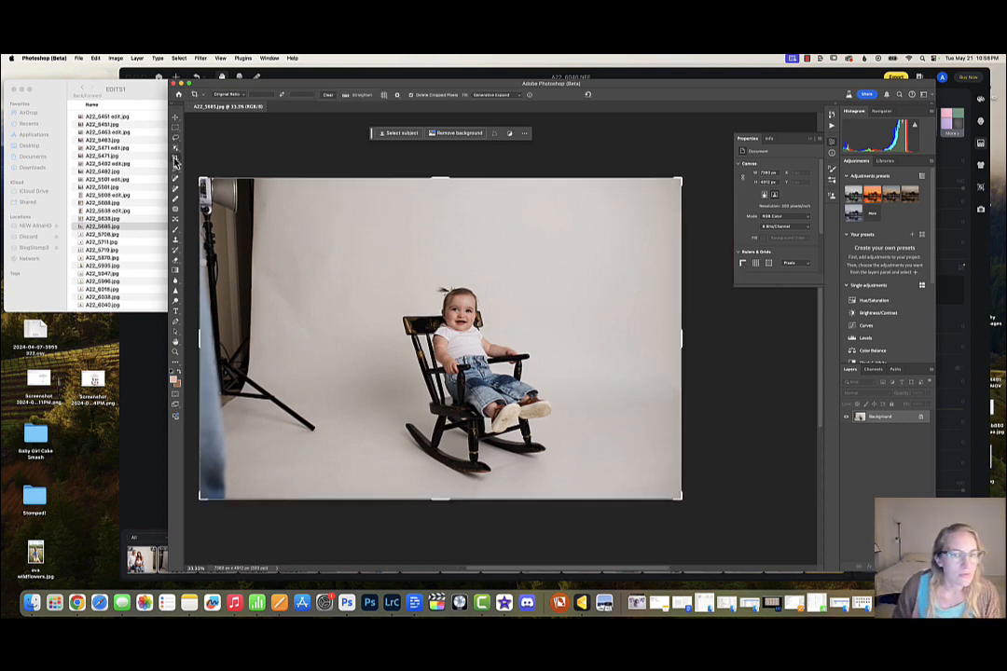
{"action": "left_click_drag", "start_coordinate": [677, 180], "coordinate": [561, 203]}
{"action": "left_click_drag", "start_coordinate": [493, 339], "coordinate": [321, 336]}
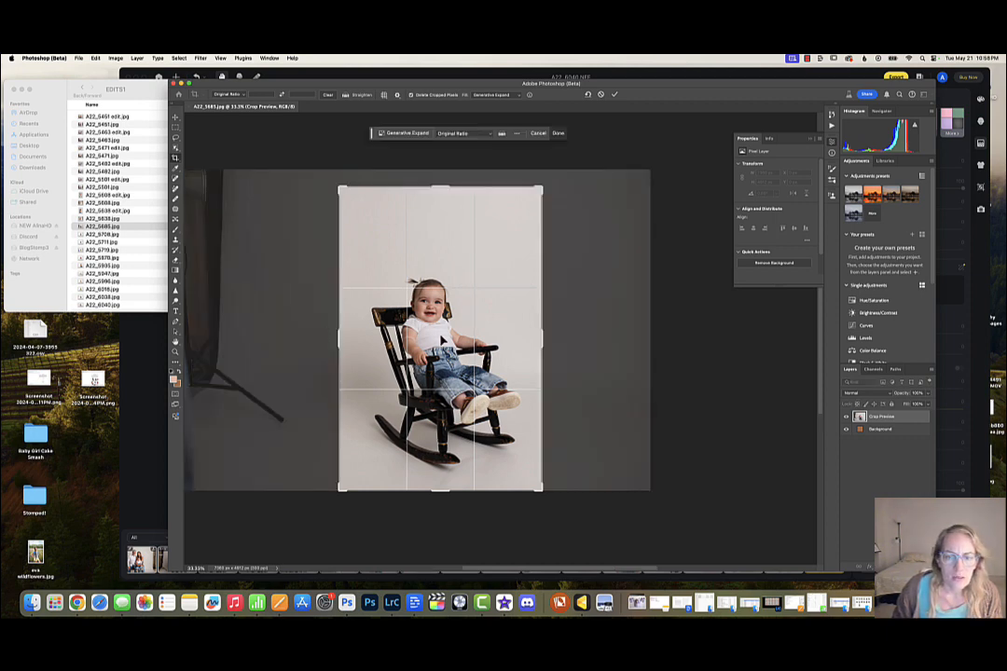
{"action": "left_click_drag", "start_coordinate": [422, 335], "coordinate": [452, 340]}
{"action": "left_click_drag", "start_coordinate": [542, 186], "coordinate": [544, 182]}
{"action": "left_click_drag", "start_coordinate": [462, 331], "coordinate": [465, 331]}
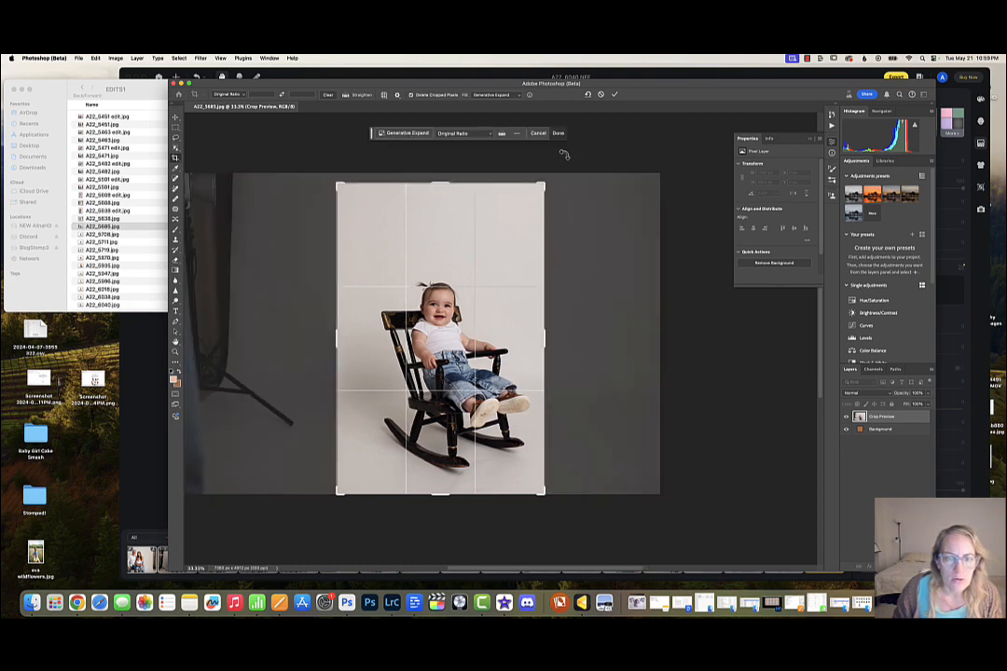
{"action": "left_click_drag", "start_coordinate": [487, 410], "coordinate": [481, 392]}
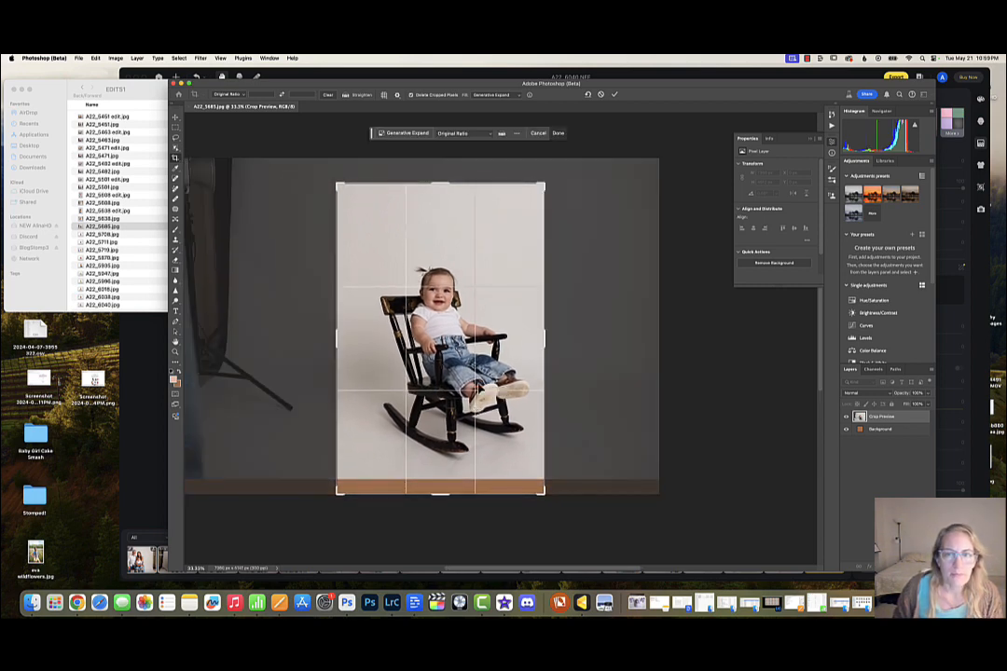
{"action": "left_click", "coordinate": [558, 133]}
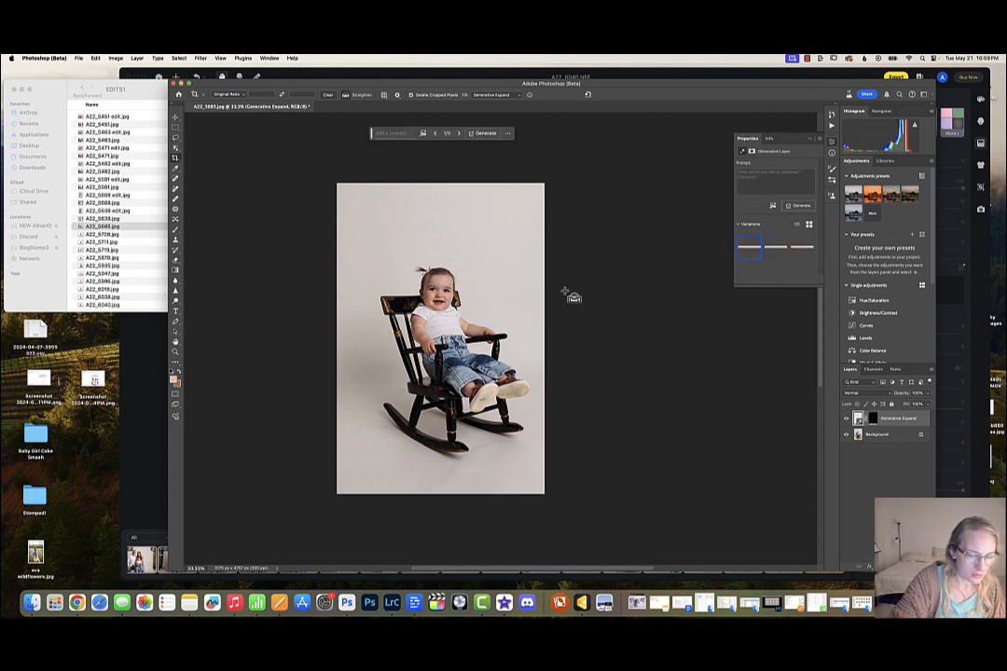
{"action": "key", "text": "super+z"}
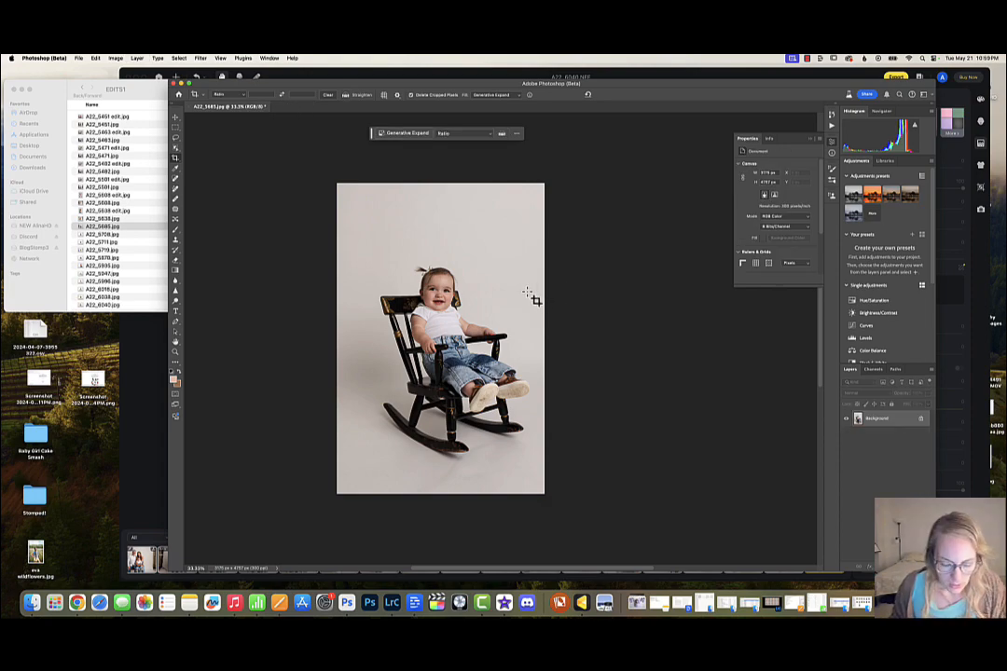
- Examine the baby's face and clothing up close, and check the overall framing of the cropped photo
{"action": "key", "text": "super+equal"}
{"action": "key", "text": "super+equal"}
{"action": "scroll", "coordinate": [418, 310], "scroll_direction": "left", "scroll_amount": 3}
{"action": "scroll", "coordinate": [417, 310], "scroll_direction": "up", "scroll_amount": 1}
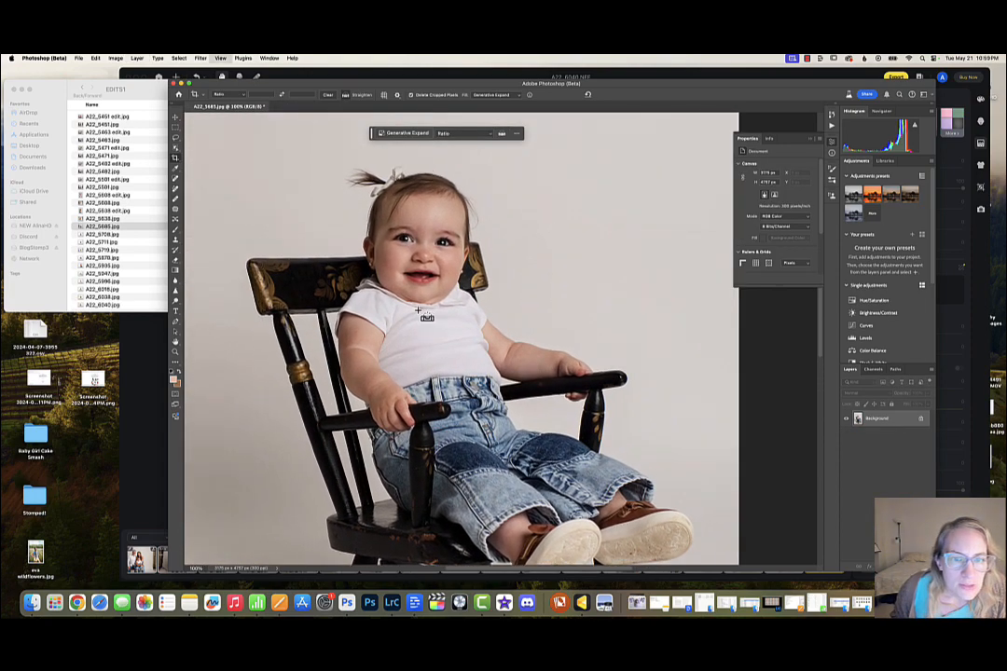
{"action": "key", "text": "super+equal"}
{"action": "key", "text": "super+minus"}
{"action": "key", "text": "super+minus"}
{"action": "key", "text": "super+minus"}
{"action": "scroll", "coordinate": [438, 322], "scroll_direction": "right", "scroll_amount": 2}
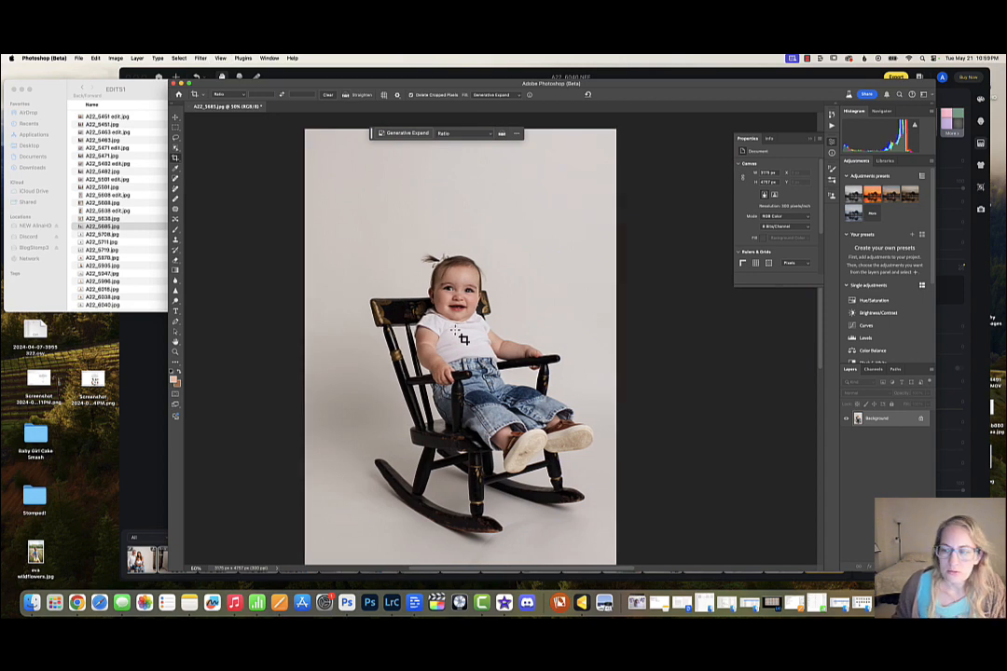
{"action": "key", "text": "super+minus"}
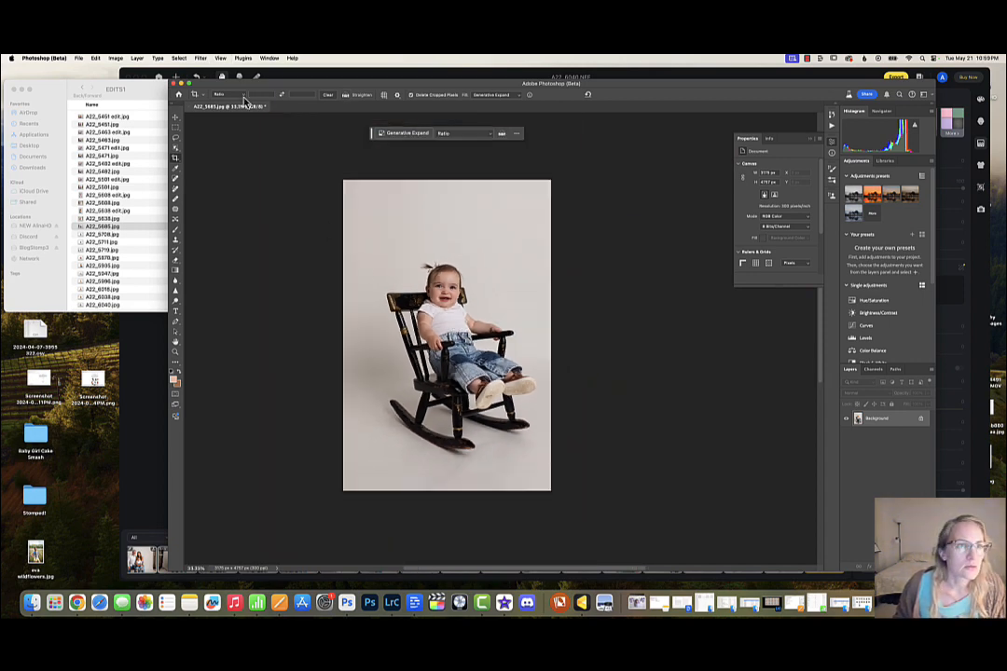
- Duplicate the background layer, brighten the copy with the Camera Raw Filter using Exposure +0.30 and Clarity +6, and compare before and after
{"action": "left_click", "coordinate": [200, 57]}
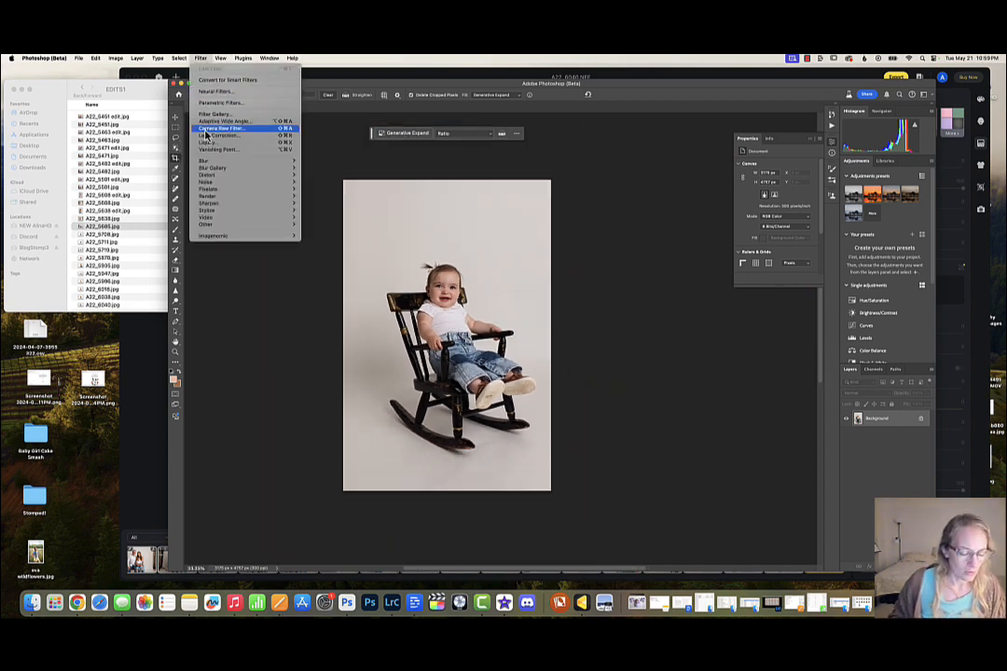
{"action": "key", "text": "Escape"}
{"action": "key", "text": "super+j"}
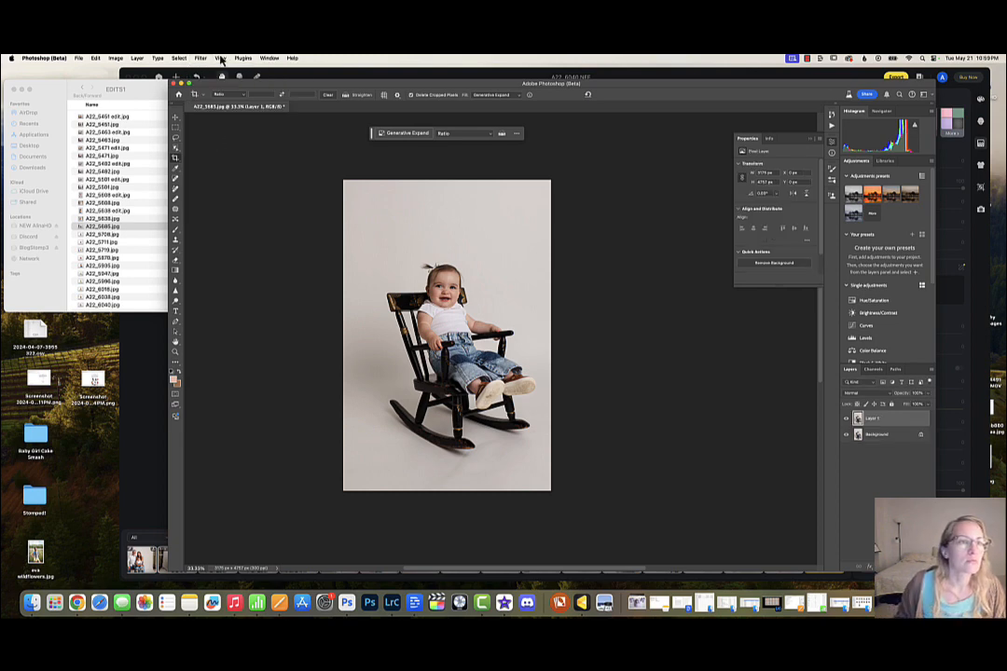
{"action": "left_click", "coordinate": [201, 58]}
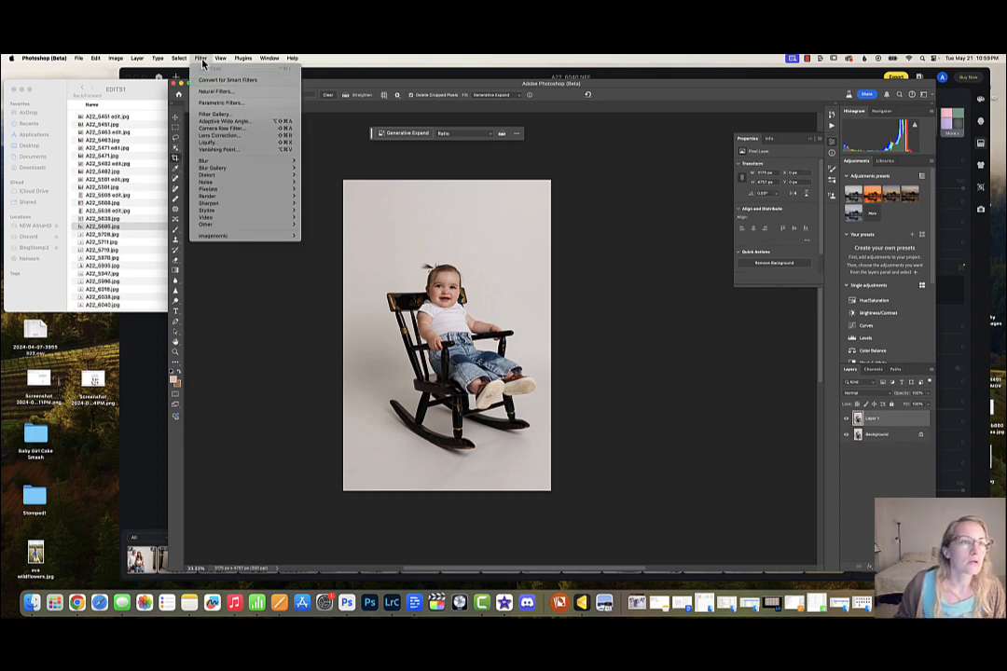
{"action": "left_click", "coordinate": [221, 129]}
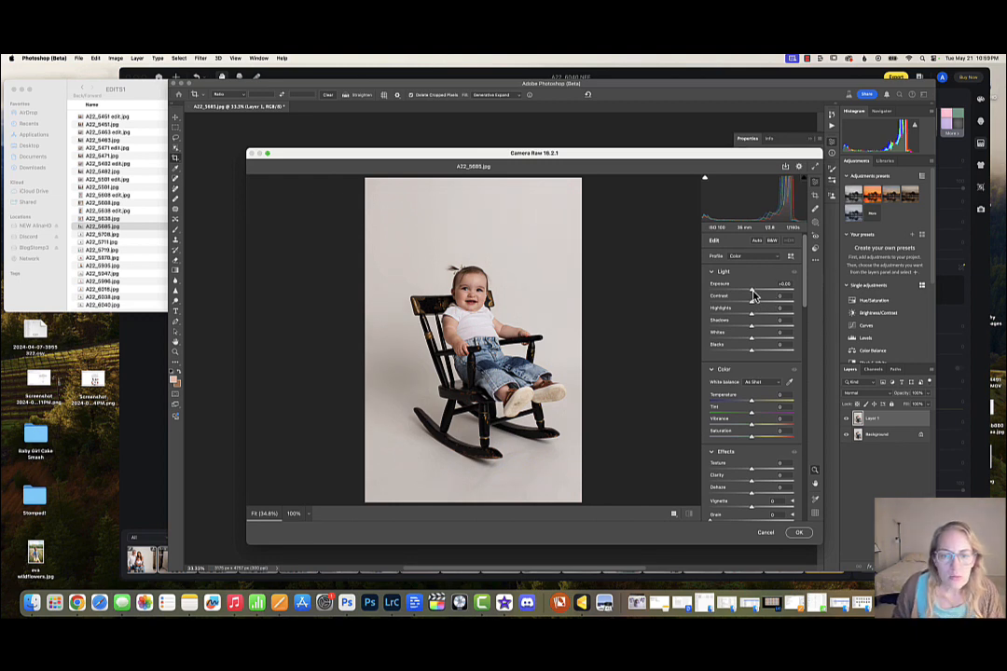
{"action": "left_click_drag", "start_coordinate": [753, 295], "coordinate": [756, 295]}
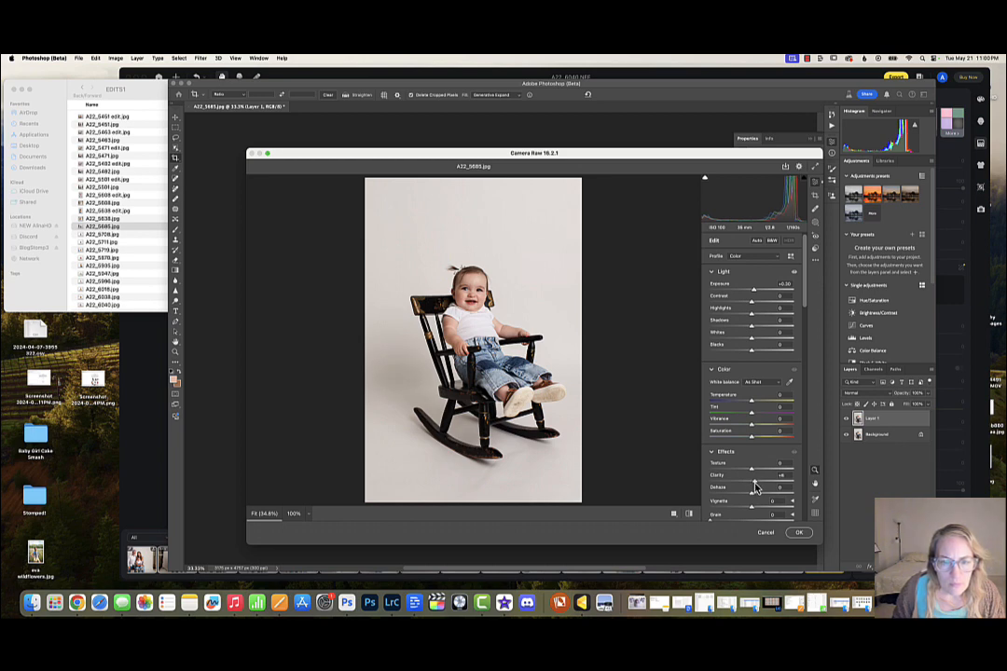
{"action": "left_click", "coordinate": [798, 533]}
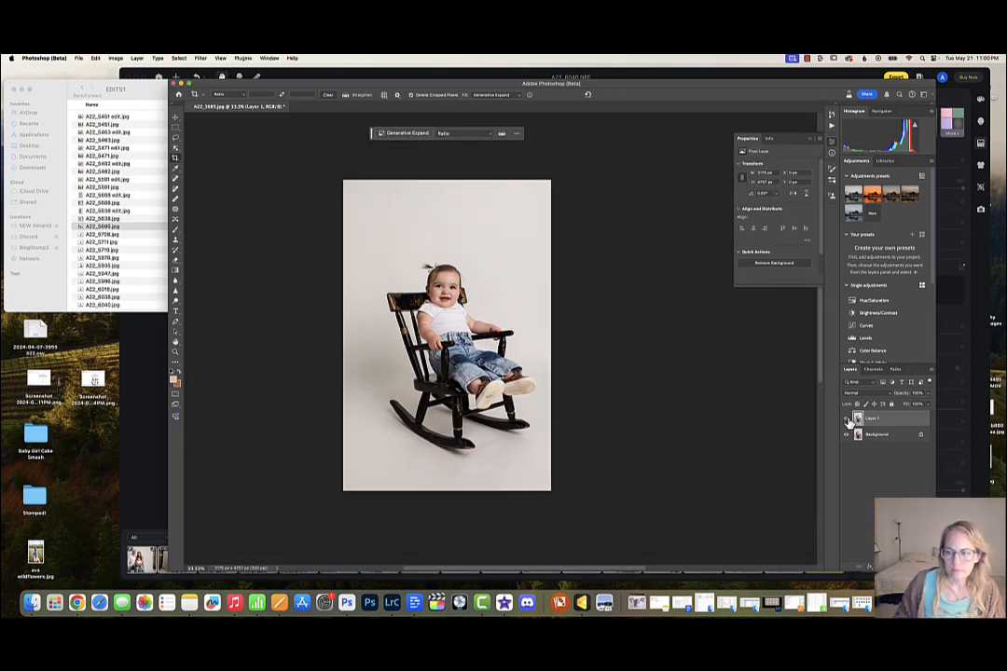
{"action": "left_click", "coordinate": [847, 419]}
{"action": "left_click", "coordinate": [847, 419]}
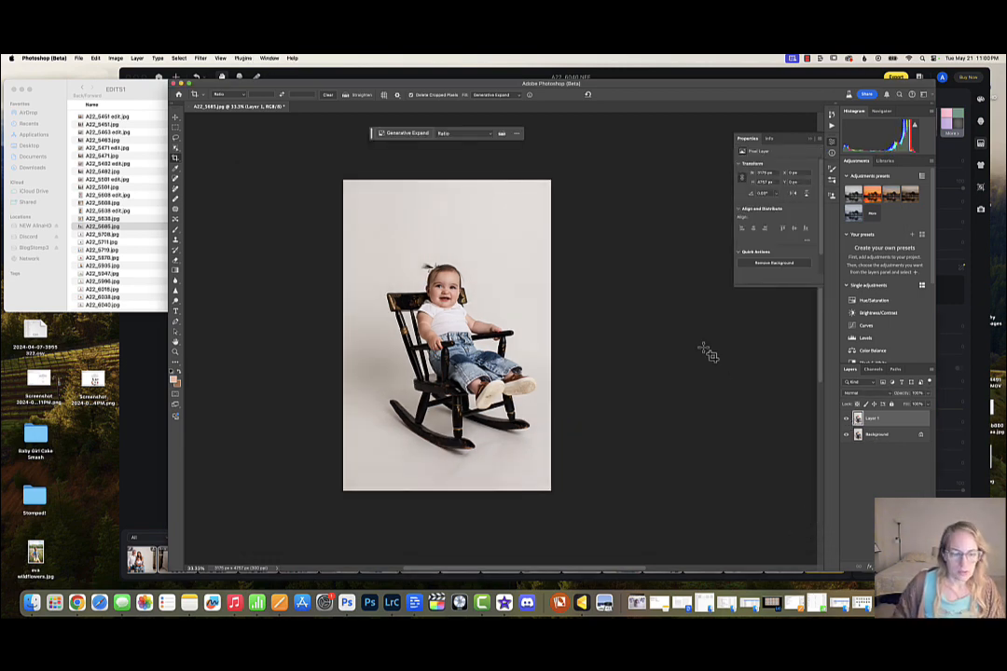
- Merge the adjusted layer into the background and save the result as the JPEG "A22_5685 edit.jpg" in the EDITS1 folder
{"action": "key", "text": "super+e"}
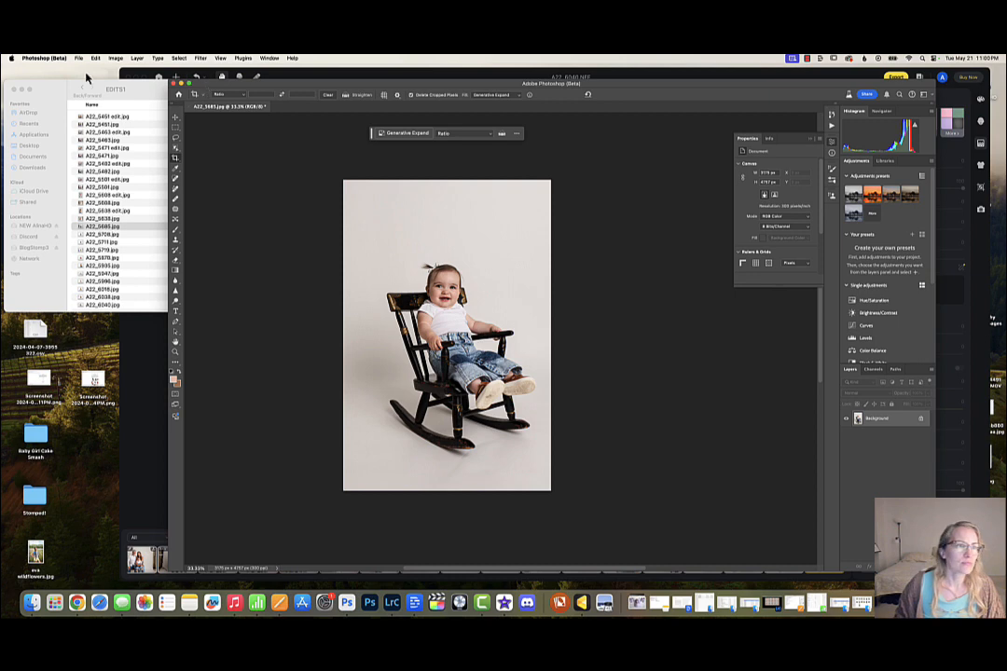
{"action": "left_click", "coordinate": [79, 59]}
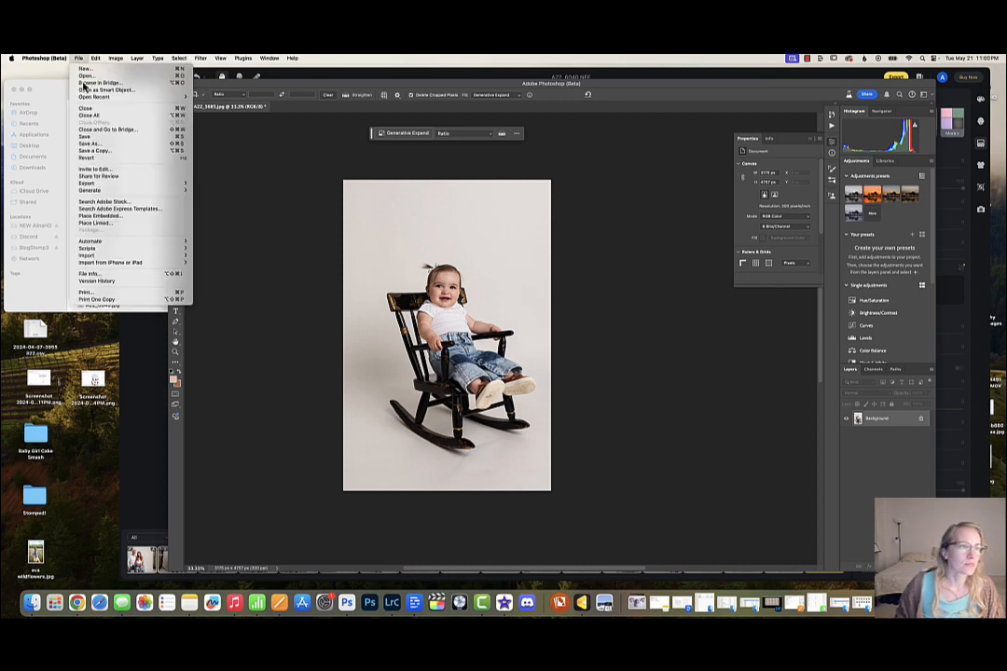
{"action": "left_click", "coordinate": [86, 134]}
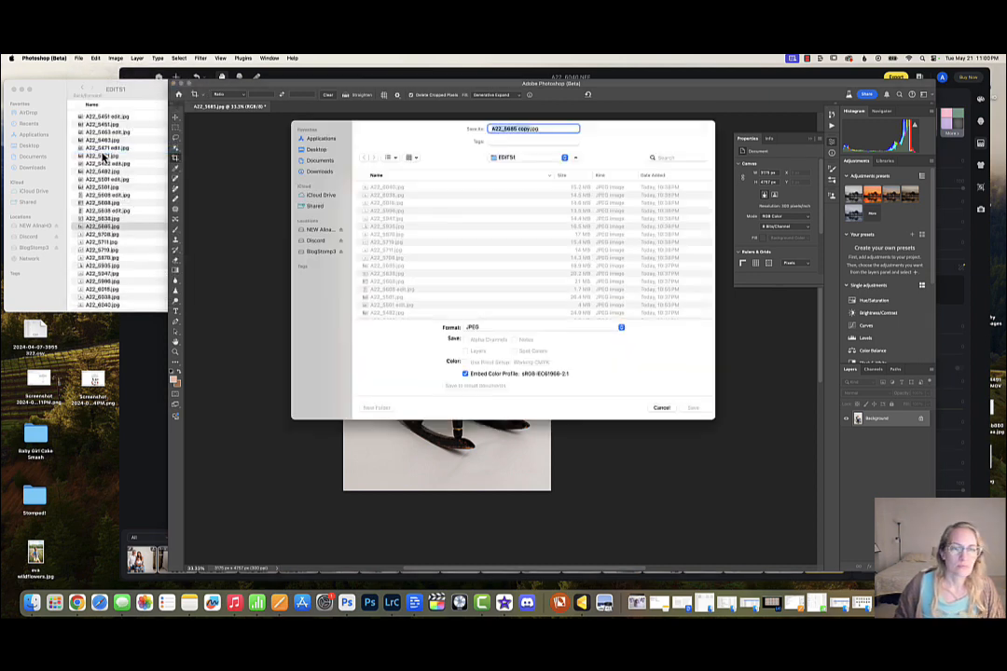
{"action": "double_click", "coordinate": [523, 129]}
{"action": "type", "text": "edit"}
{"action": "key", "text": "Return"}
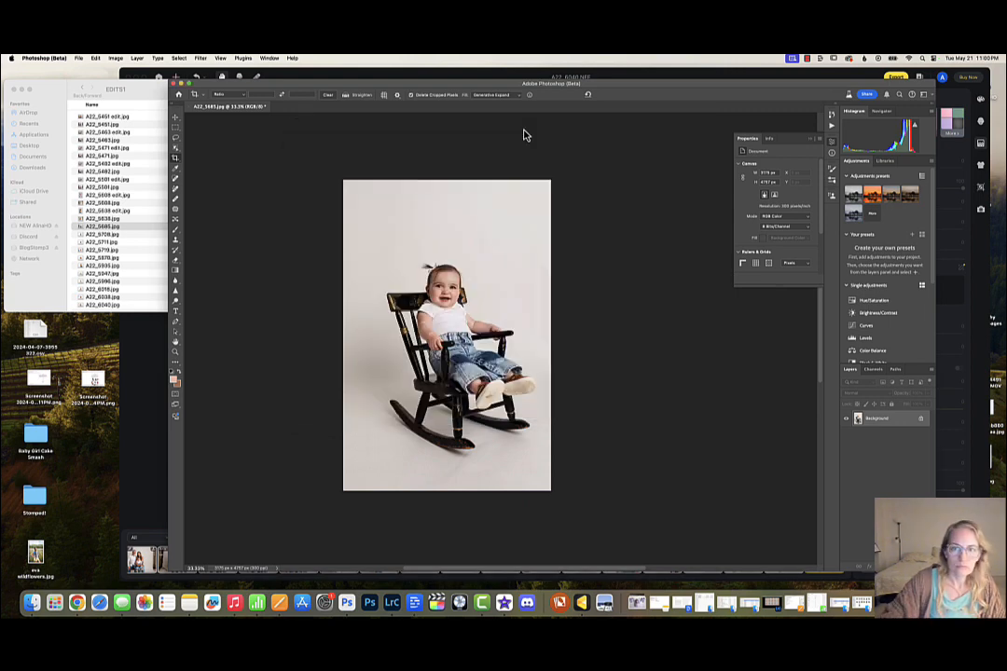
- Close A22_5685.jpg without saving changes, and open A22_5708.jpg from the EDITS1 folder in Photoshop (Beta)
{"action": "left_click", "coordinate": [553, 210]}
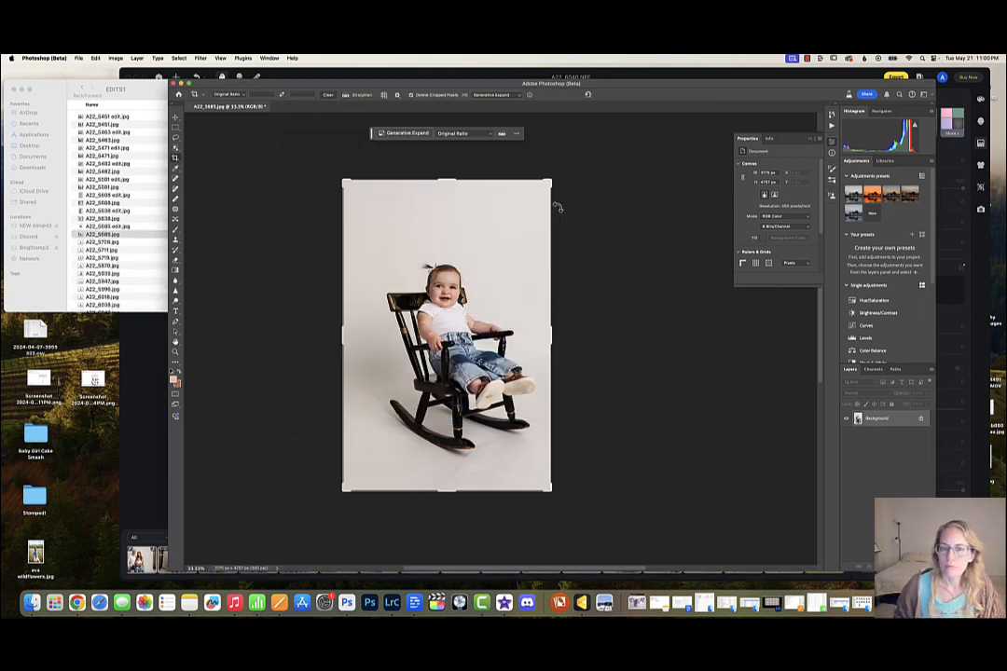
{"action": "left_click", "coordinate": [189, 107]}
{"action": "left_click", "coordinate": [480, 250]}
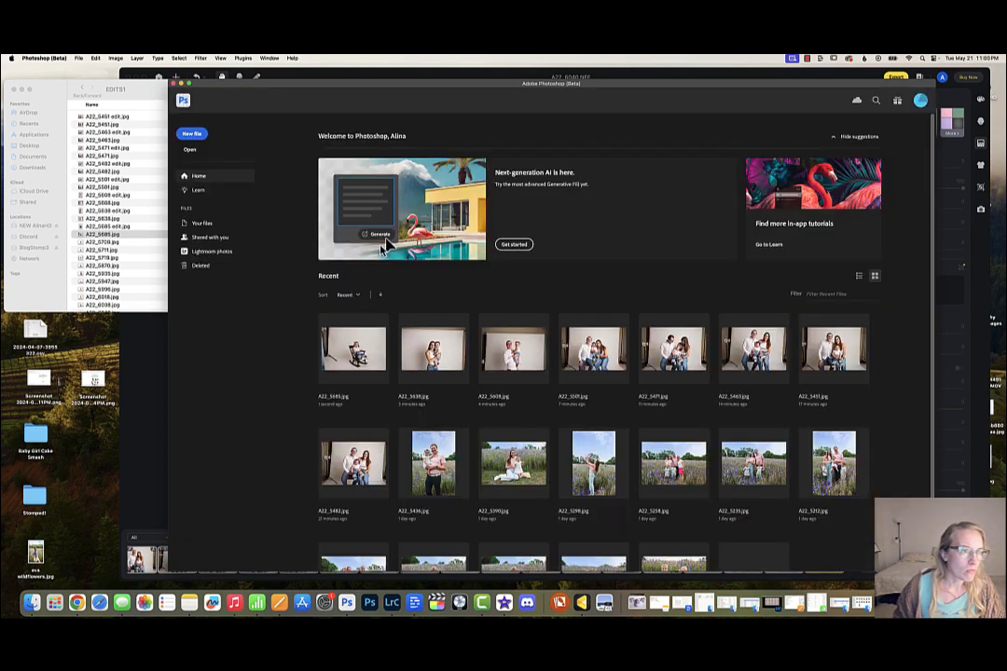
{"action": "left_click", "coordinate": [124, 243]}
{"action": "right_click", "coordinate": [125, 244]}
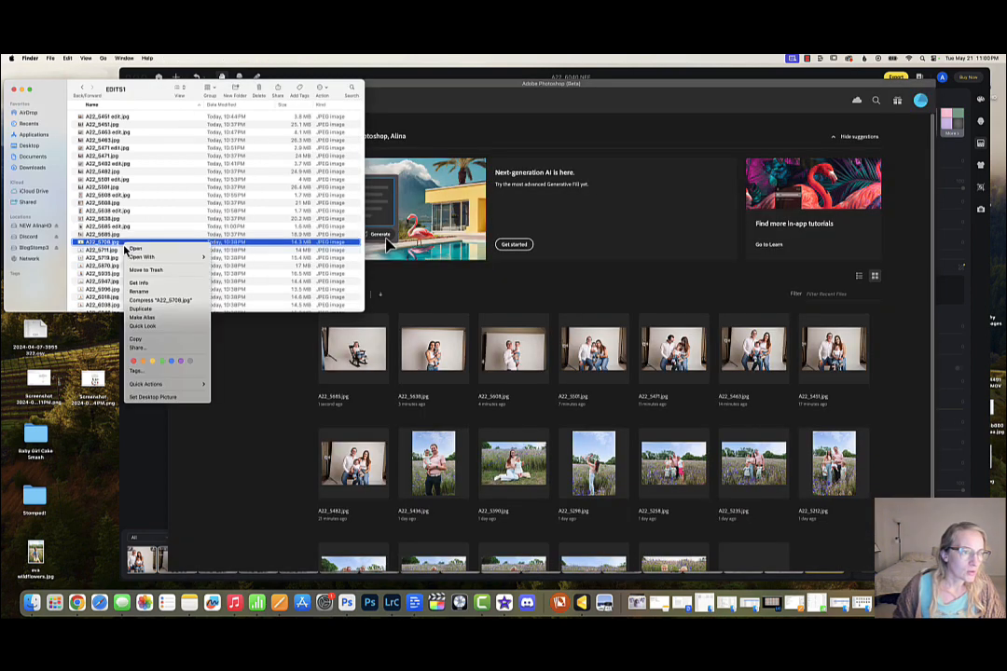
{"action": "mouse_move", "coordinate": [149, 256]}
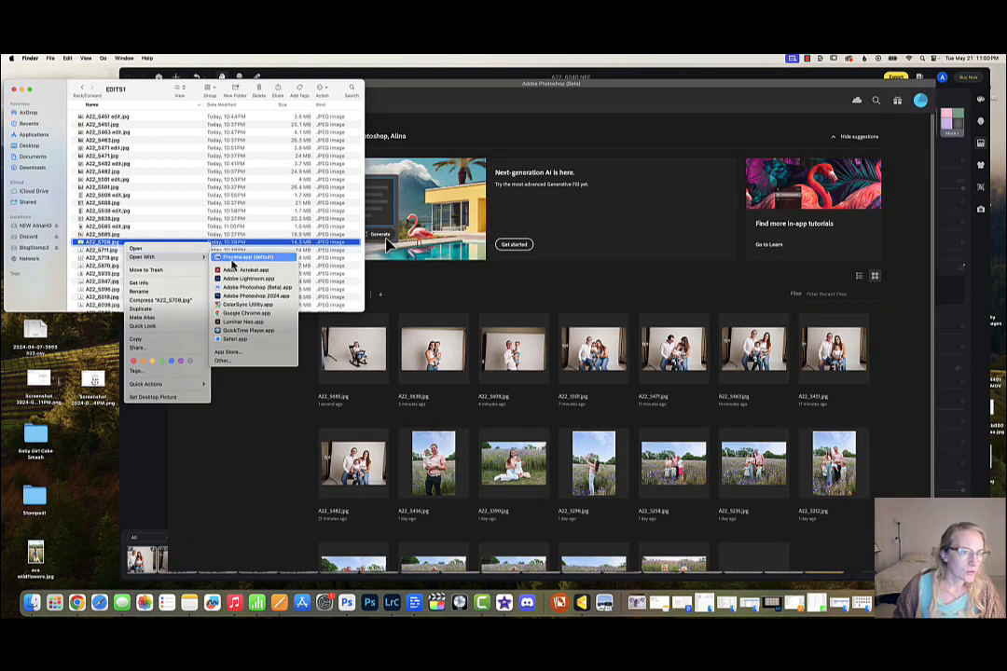
{"action": "left_click", "coordinate": [289, 288]}
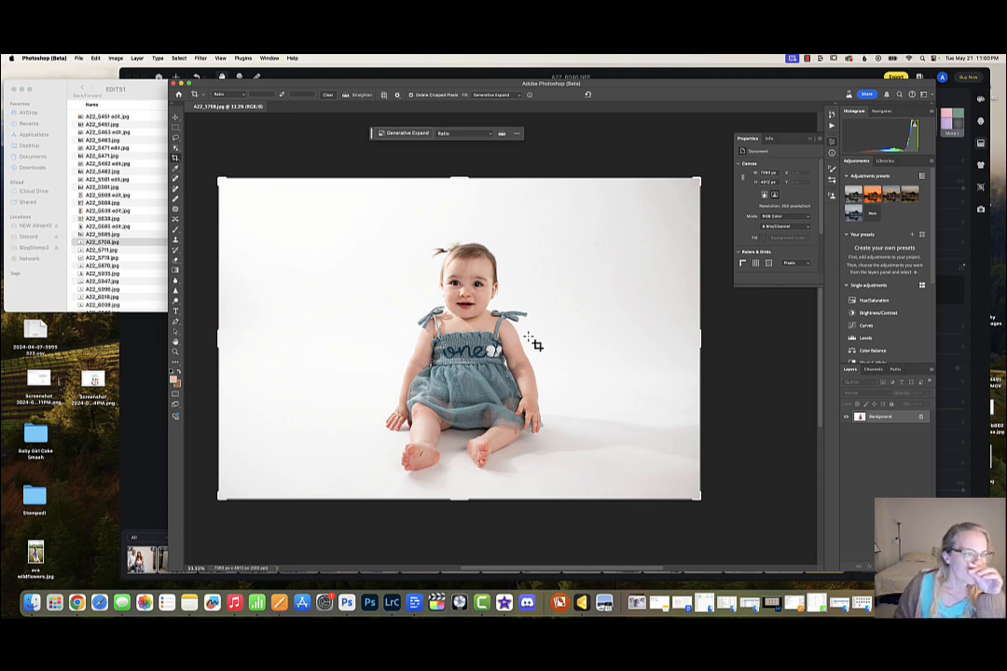
- Switch the EDITS1 folder in Finder to icon view, enlarge the thumbnails, and look over the baby photos
{"action": "left_click", "coordinate": [123, 282]}
{"action": "left_click", "coordinate": [183, 90]}
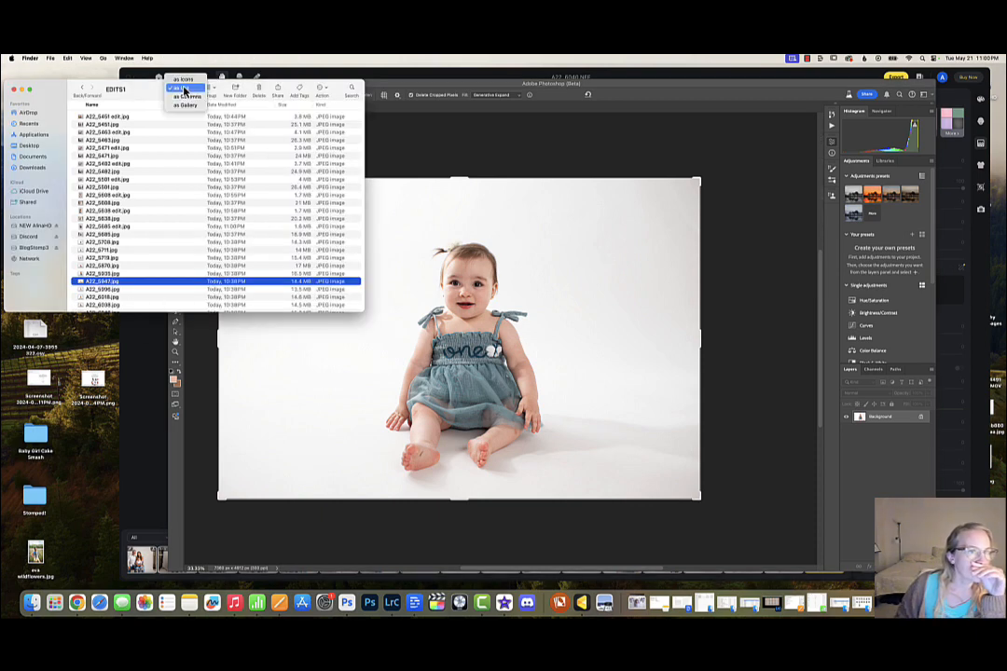
{"action": "left_click", "coordinate": [157, 71]}
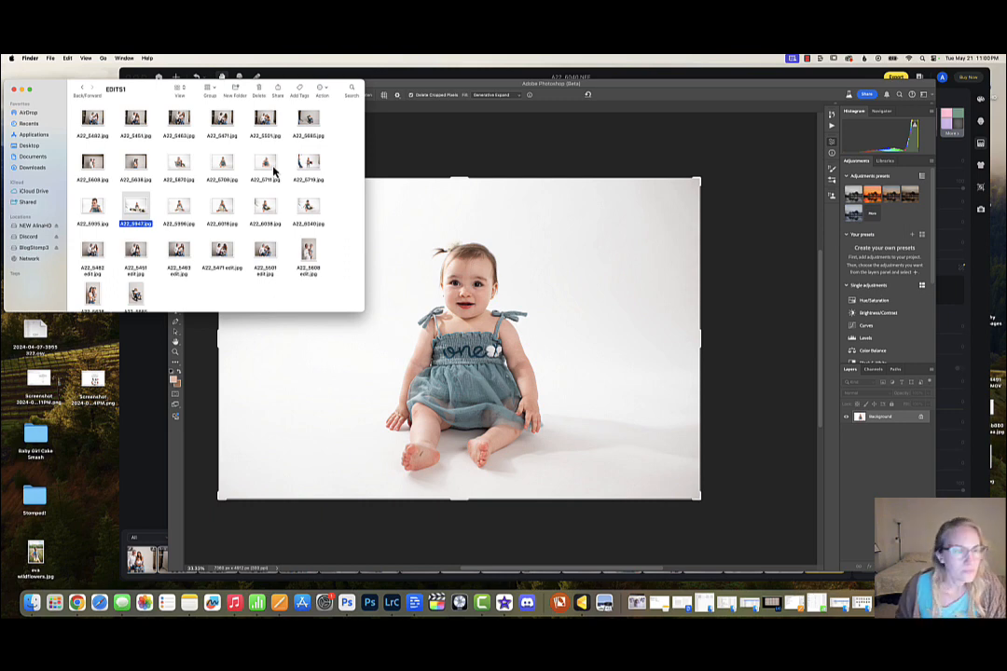
{"action": "key", "text": "super+plus"}
{"action": "key", "text": "super+plus"}
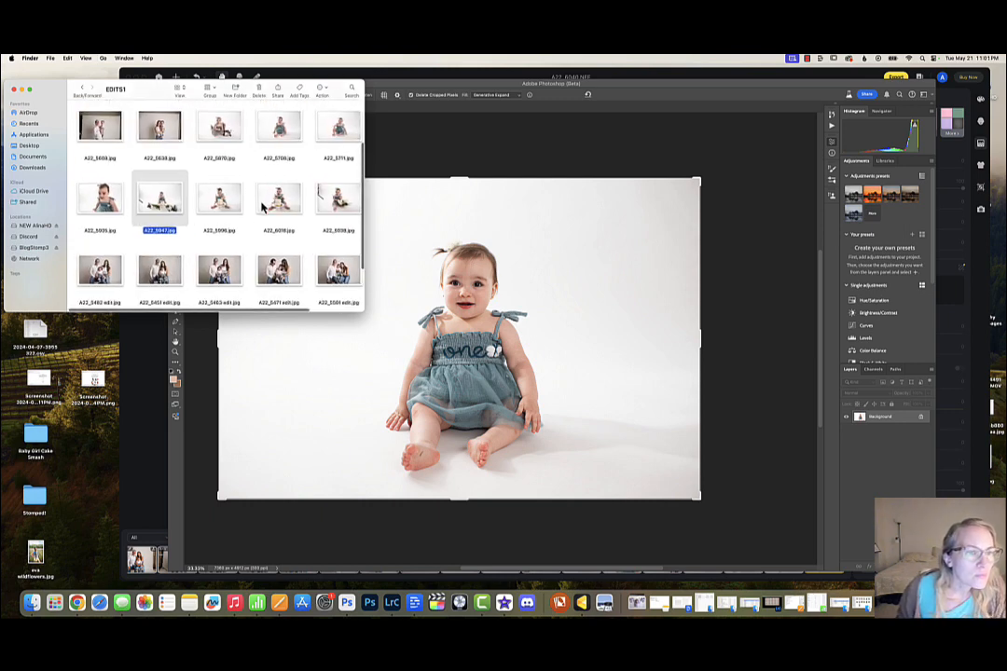
{"action": "scroll", "coordinate": [263, 207], "scroll_direction": "right", "scroll_amount": 2}
{"action": "scroll", "coordinate": [263, 203], "scroll_direction": "up", "scroll_amount": 2}
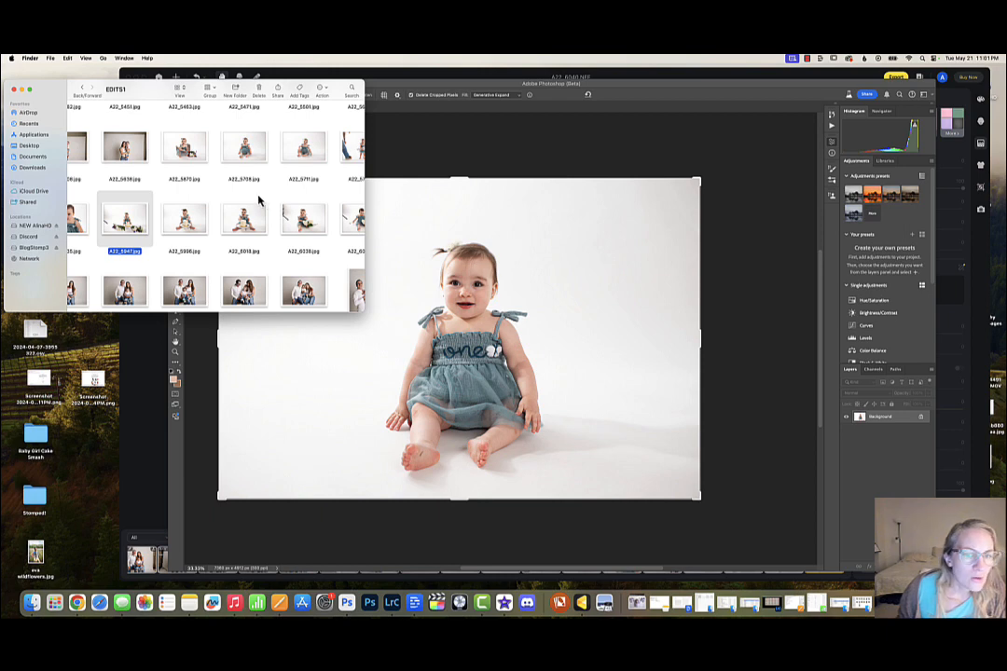
- Switch back to Photoshop (Beta) and crop the photo to about 6755 x 4508 px with the seated baby centered
{"action": "left_click", "coordinate": [506, 164]}
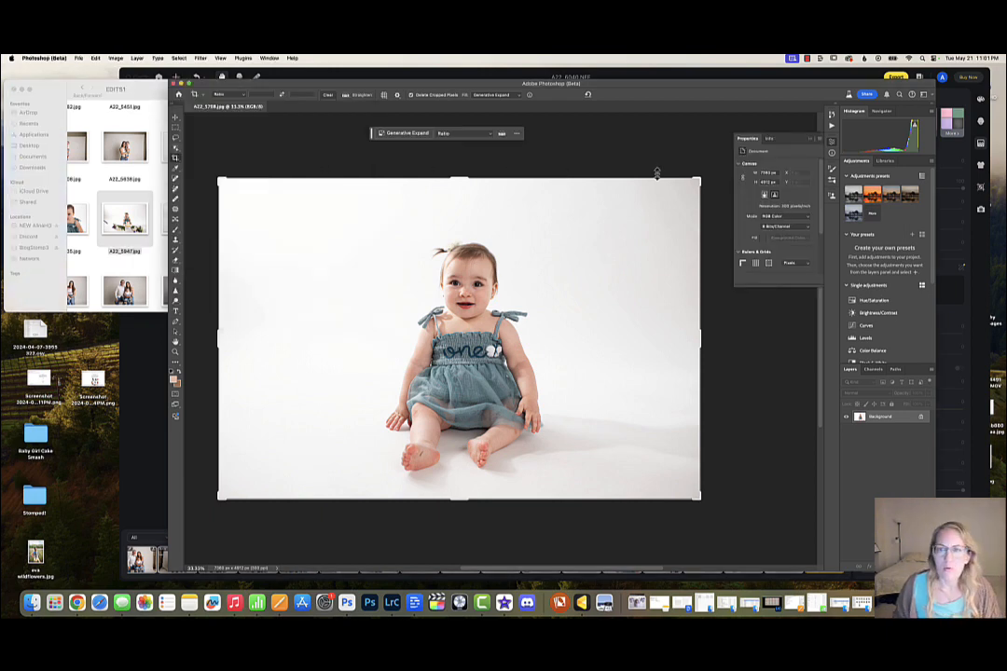
{"action": "left_click_drag", "start_coordinate": [701, 177], "coordinate": [691, 201]}
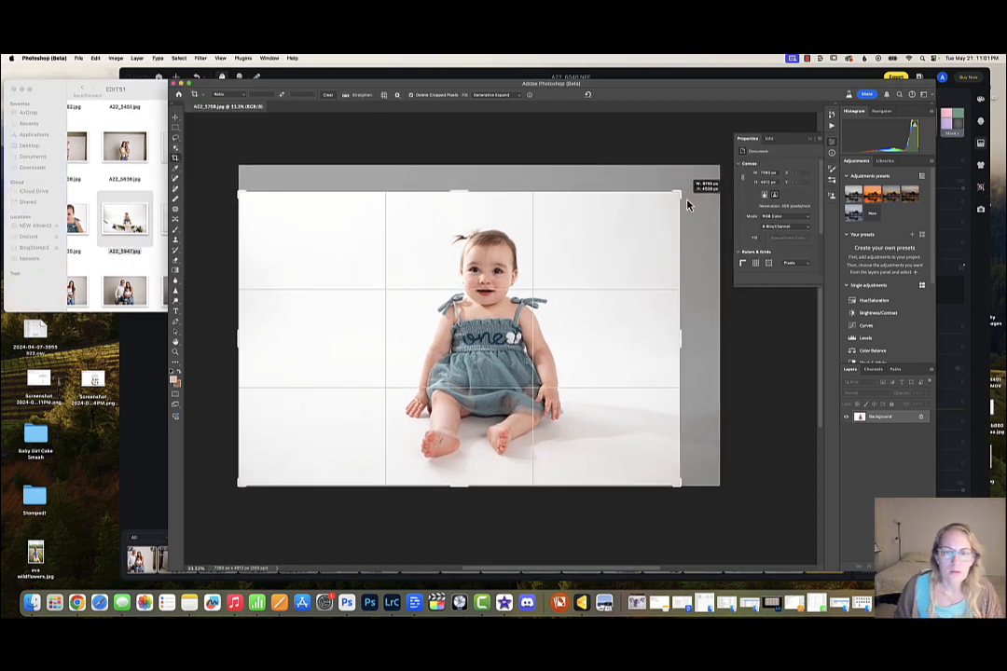
{"action": "left_click_drag", "start_coordinate": [585, 330], "coordinate": [556, 336]}
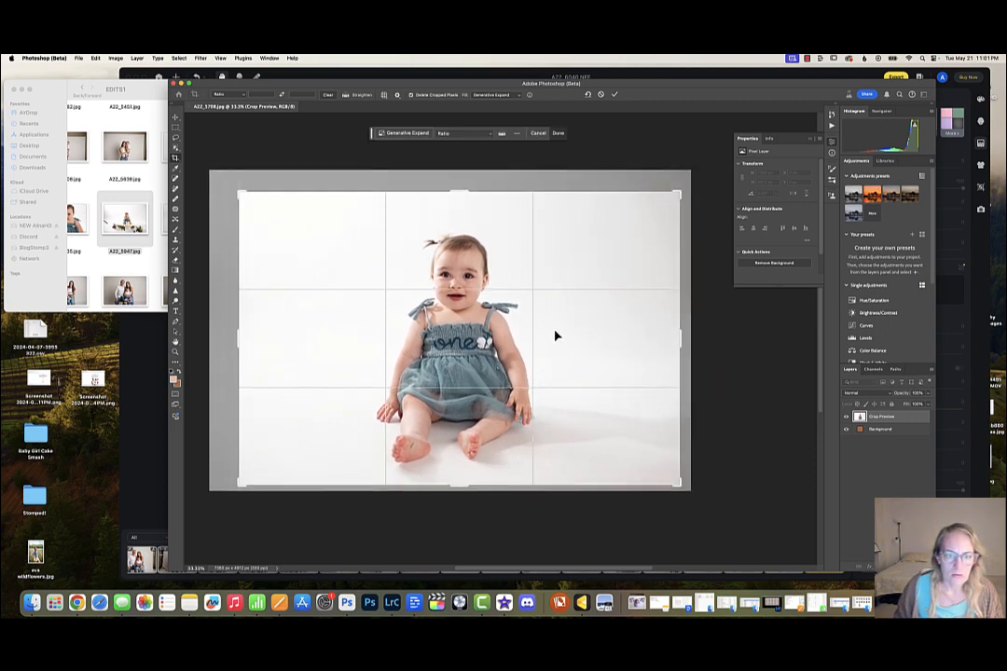
{"action": "left_click", "coordinate": [555, 137]}
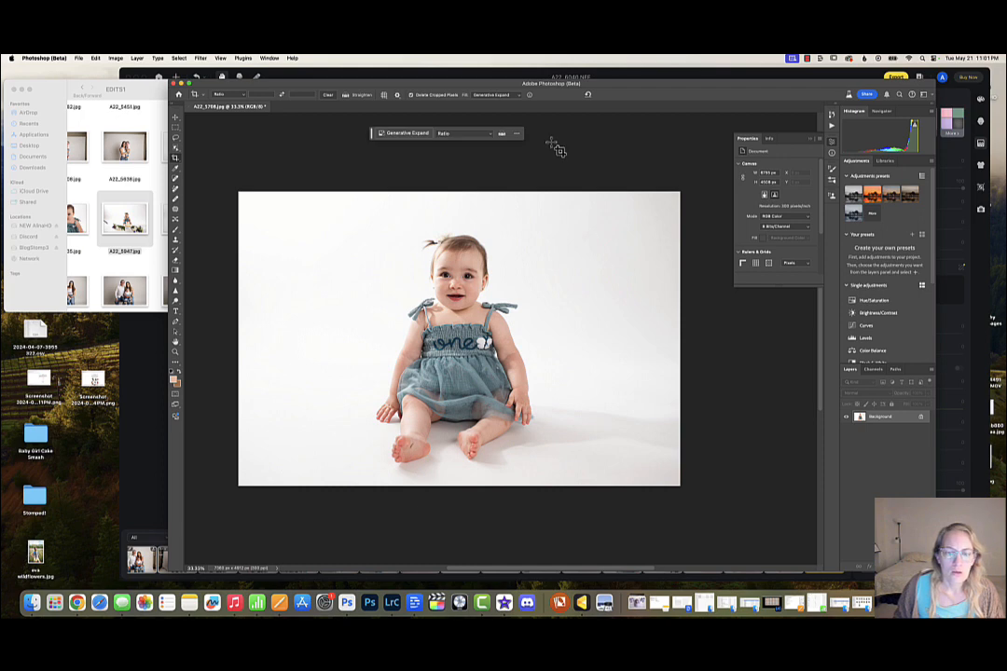
{"action": "scroll", "coordinate": [527, 370], "scroll_direction": "down", "scroll_amount": 2}
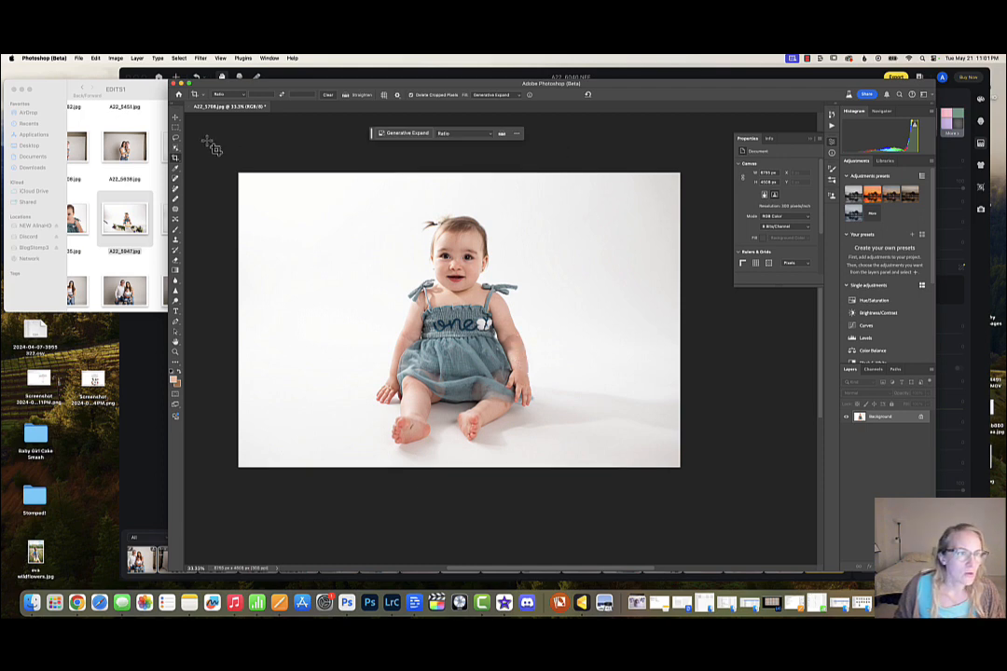
- Select the marks on both of the baby's feet and legs together as small freehand areas with the Lasso tool
{"action": "left_click", "coordinate": [177, 141]}
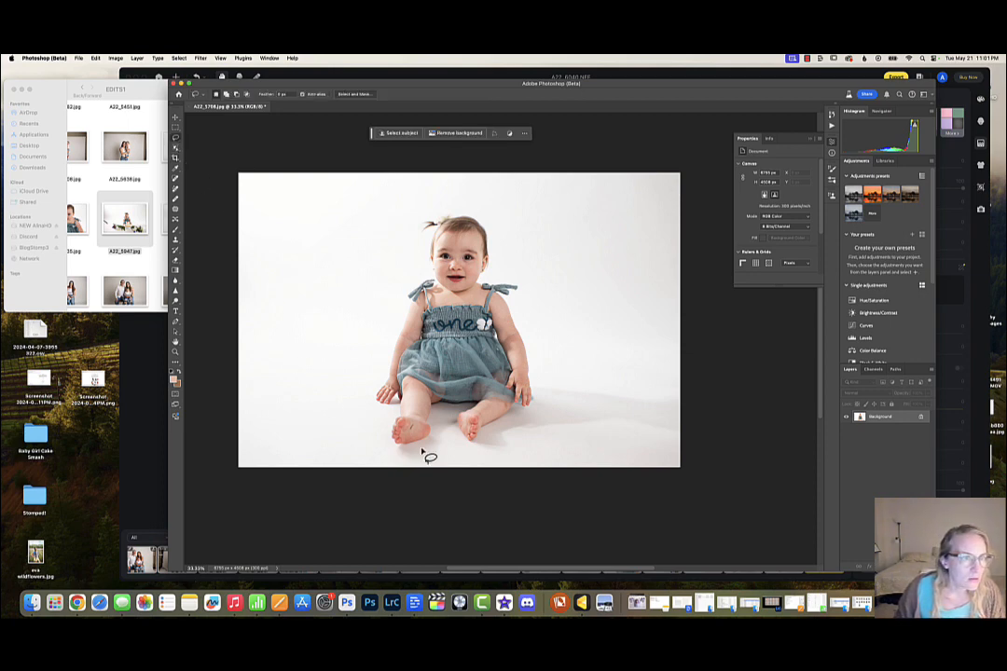
{"action": "key", "text": "super+equal"}
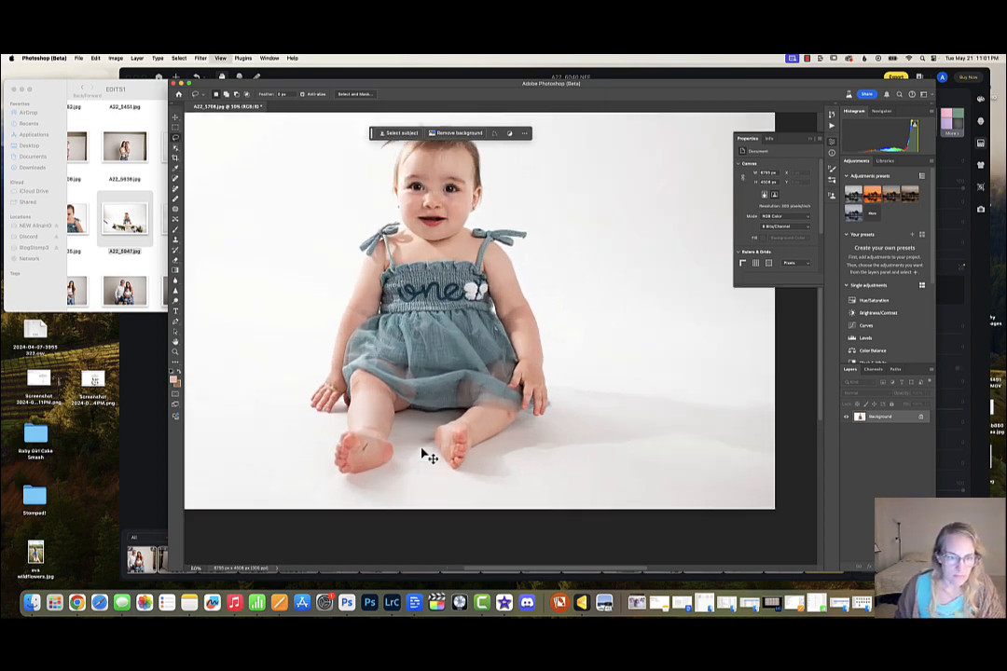
{"action": "scroll", "coordinate": [400, 469], "scroll_direction": "down", "scroll_amount": 3}
{"action": "scroll", "coordinate": [400, 469], "scroll_direction": "left", "scroll_amount": 3}
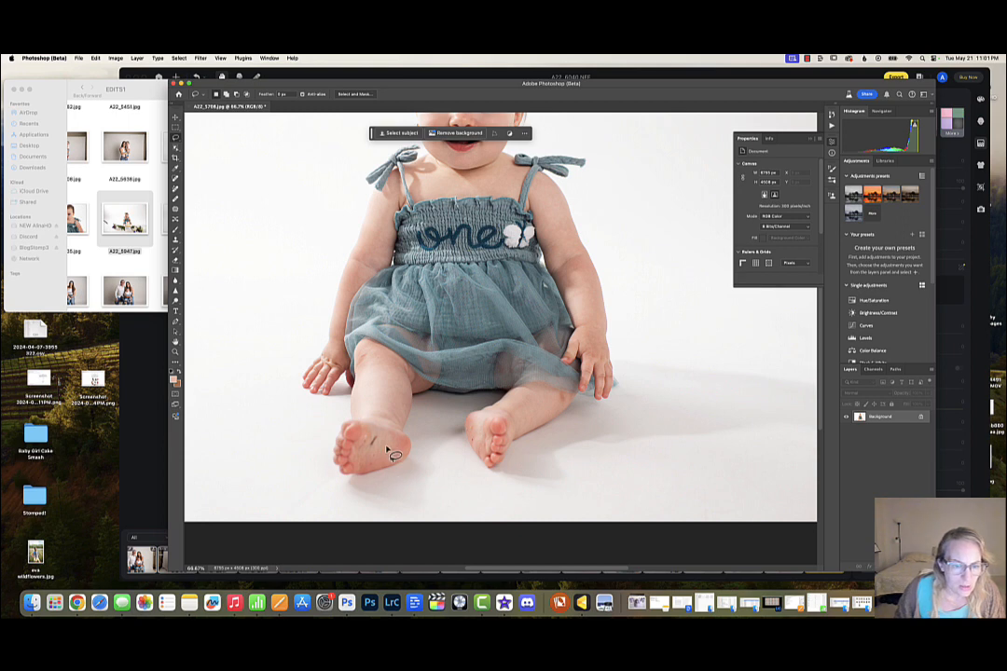
{"action": "mouse_move", "coordinate": [377, 437]}
{"action": "left_mouse_down"}
{"action": "mouse_move", "coordinate": [368, 448]}
{"action": "mouse_move", "coordinate": [376, 440]}
{"action": "left_mouse_up"}
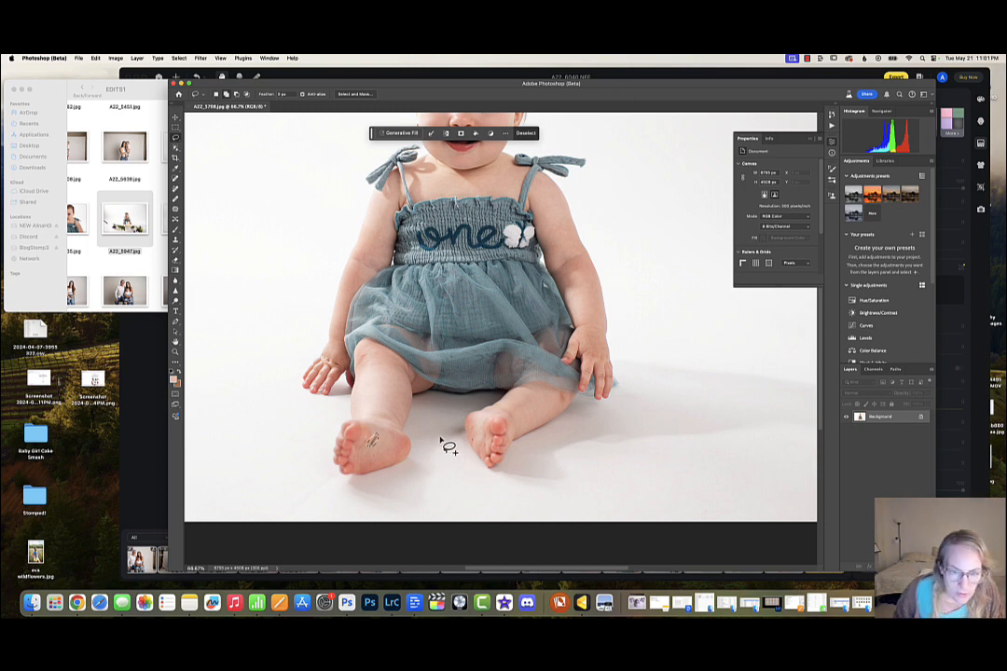
{"action": "left_click_drag", "start_coordinate": [472, 441], "coordinate": [472, 427]}
{"action": "mouse_move", "coordinate": [376, 457]}
{"action": "left_mouse_down"}
{"action": "mouse_move", "coordinate": [372, 467]}
{"action": "mouse_move", "coordinate": [373, 448]}
{"action": "left_mouse_up"}
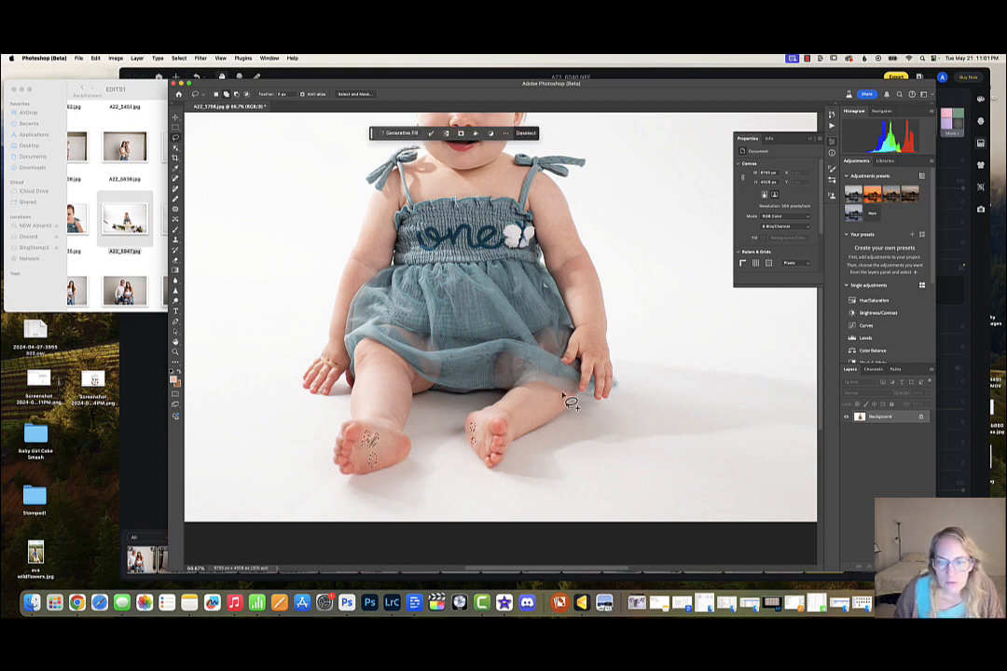
{"action": "left_click_drag", "start_coordinate": [561, 394], "coordinate": [566, 404]}
{"action": "left_click_drag", "start_coordinate": [365, 359], "coordinate": [366, 360]}
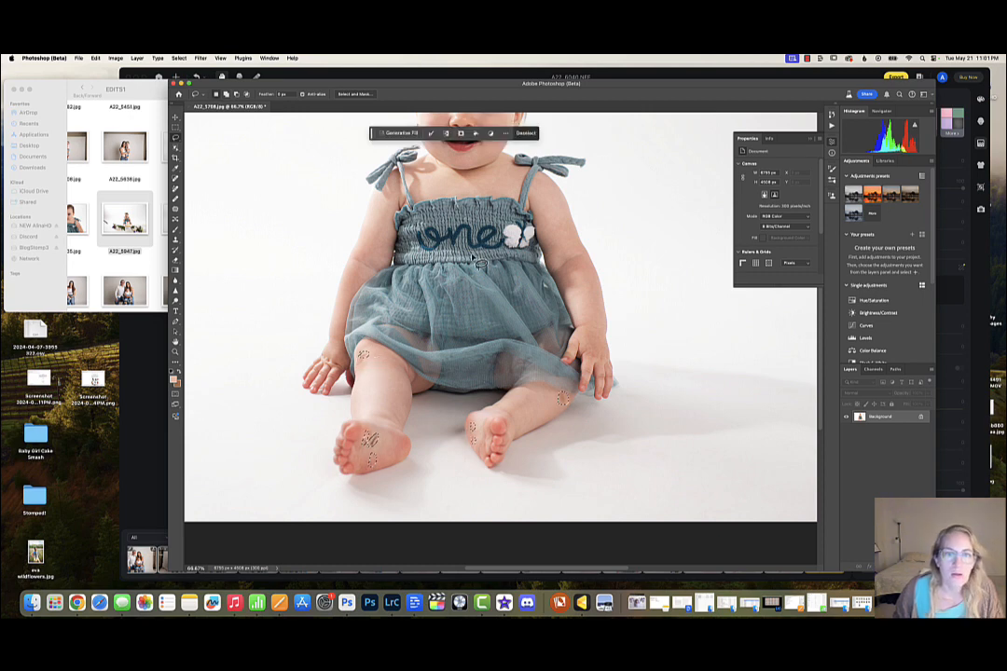
- Remove the selected marks on the baby's feet and legs using Generative Fill without a prompt, and merge the result into the Background layer
{"action": "scroll", "coordinate": [473, 259], "scroll_direction": "up", "scroll_amount": 5}
{"action": "scroll", "coordinate": [472, 259], "scroll_direction": "down", "scroll_amount": 1}
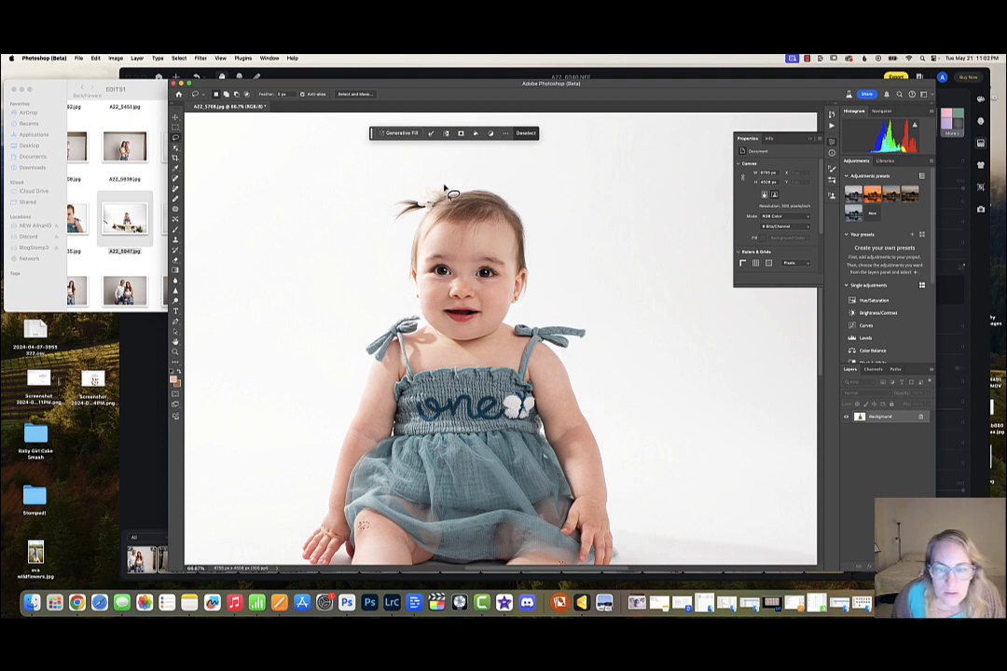
{"action": "left_click", "coordinate": [399, 133]}
{"action": "left_click", "coordinate": [560, 133]}
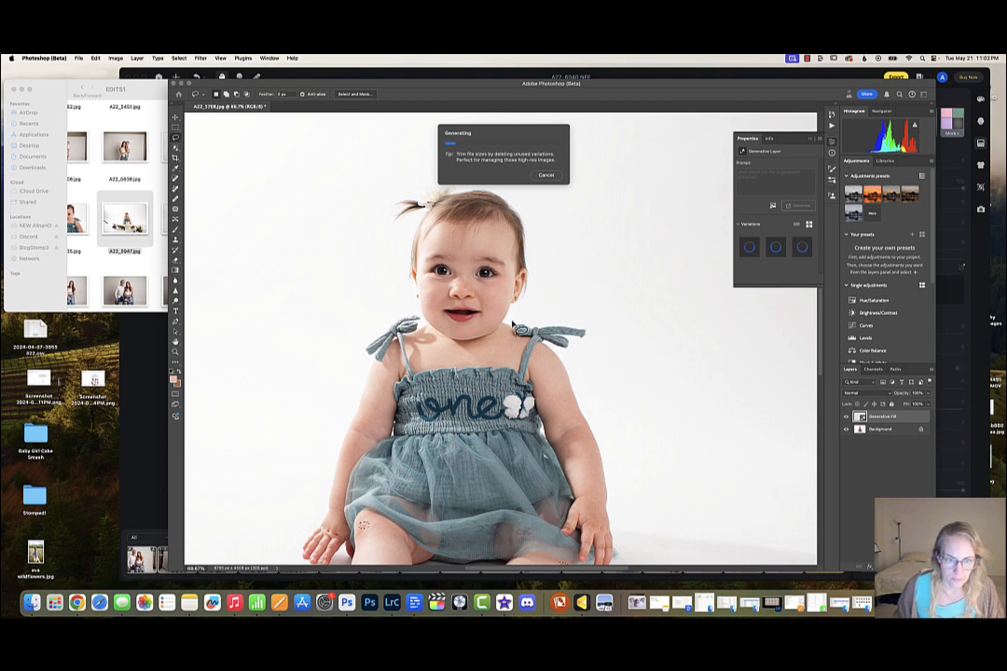
{"action": "scroll", "coordinate": [518, 327], "scroll_direction": "down", "scroll_amount": 4}
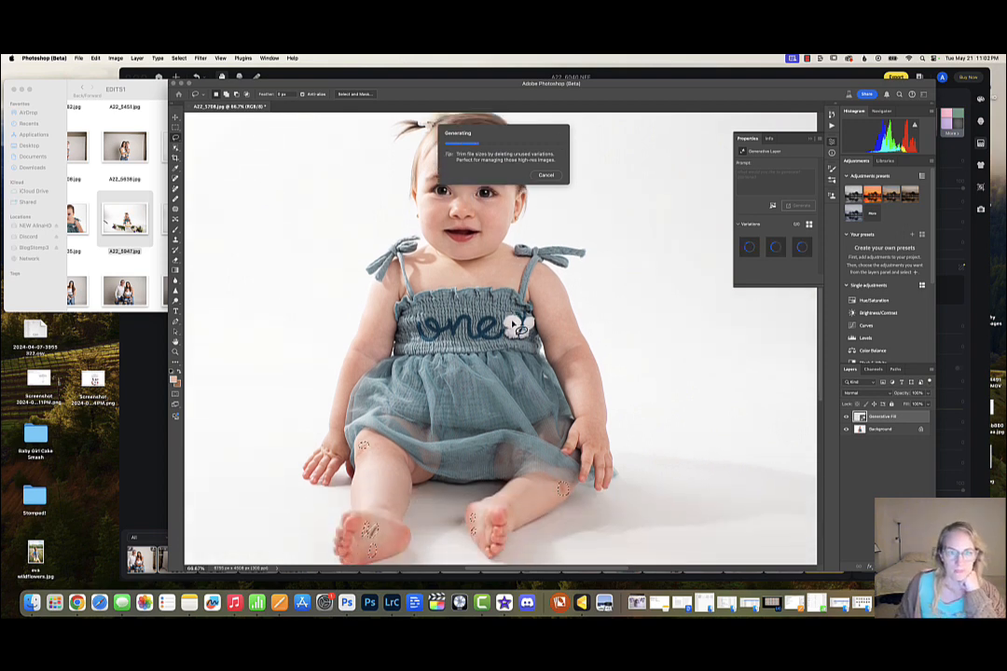
{"action": "scroll", "coordinate": [518, 326], "scroll_direction": "down", "scroll_amount": 2}
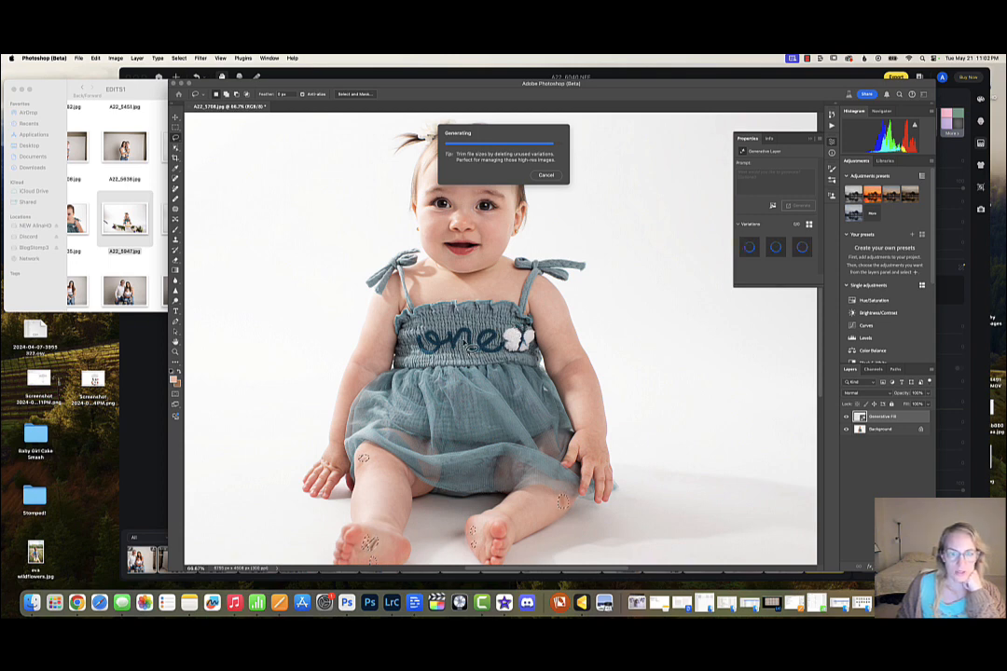
{"action": "scroll", "coordinate": [486, 335], "scroll_direction": "up", "scroll_amount": 2}
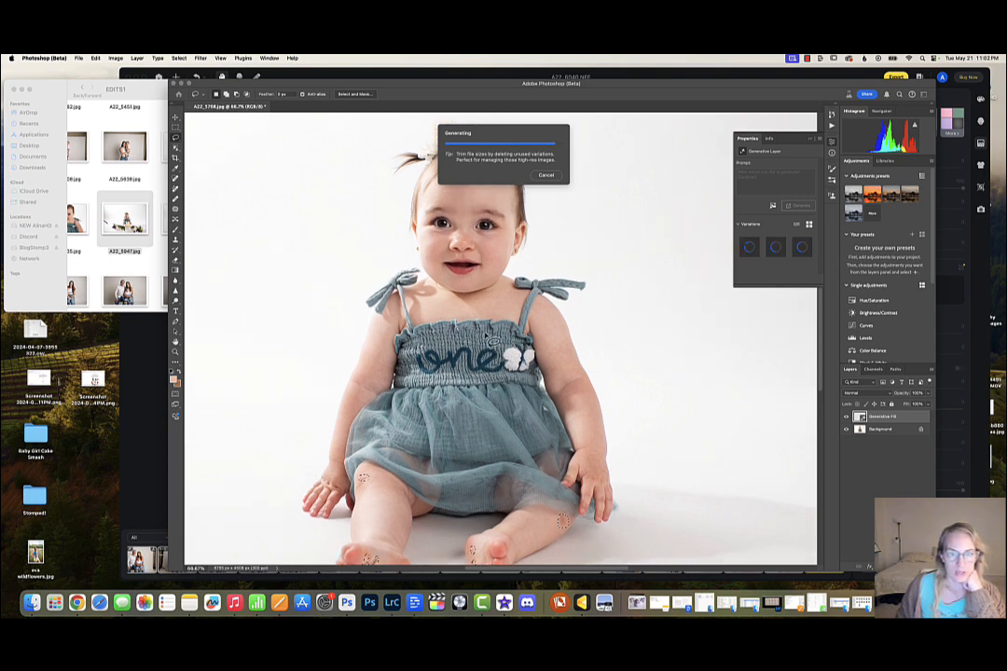
{"action": "scroll", "coordinate": [486, 336], "scroll_direction": "down", "scroll_amount": 1}
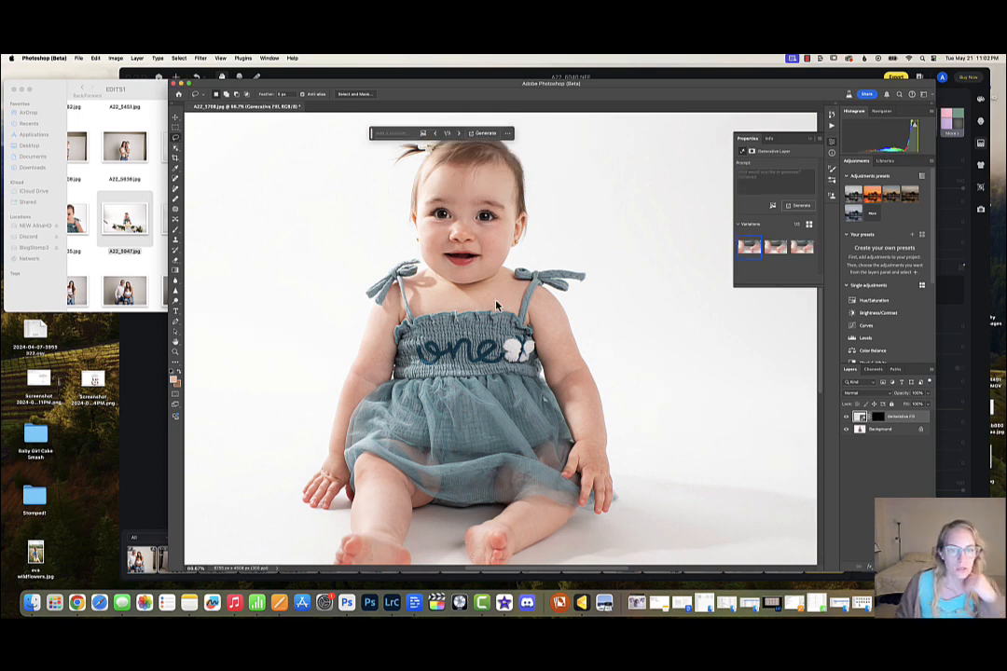
{"action": "key", "text": "super+e"}
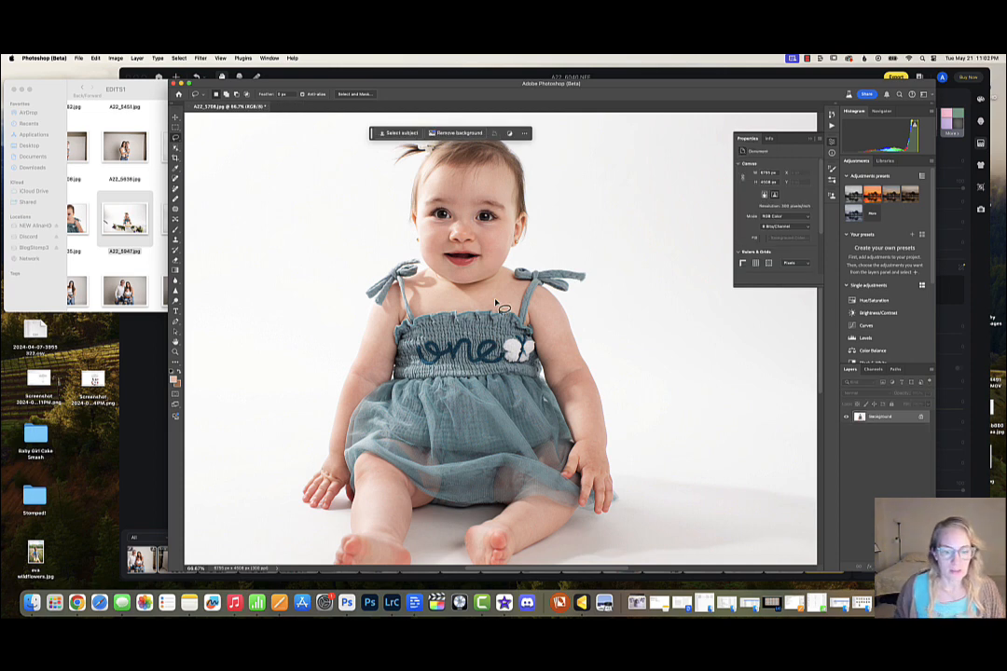
- Save a JPEG copy of the photo as A22_5708 edit.jpg in the EDITS1 folder with Maximum quality 10 and progressive format
{"action": "scroll", "coordinate": [535, 348], "scroll_direction": "down", "scroll_amount": 2}
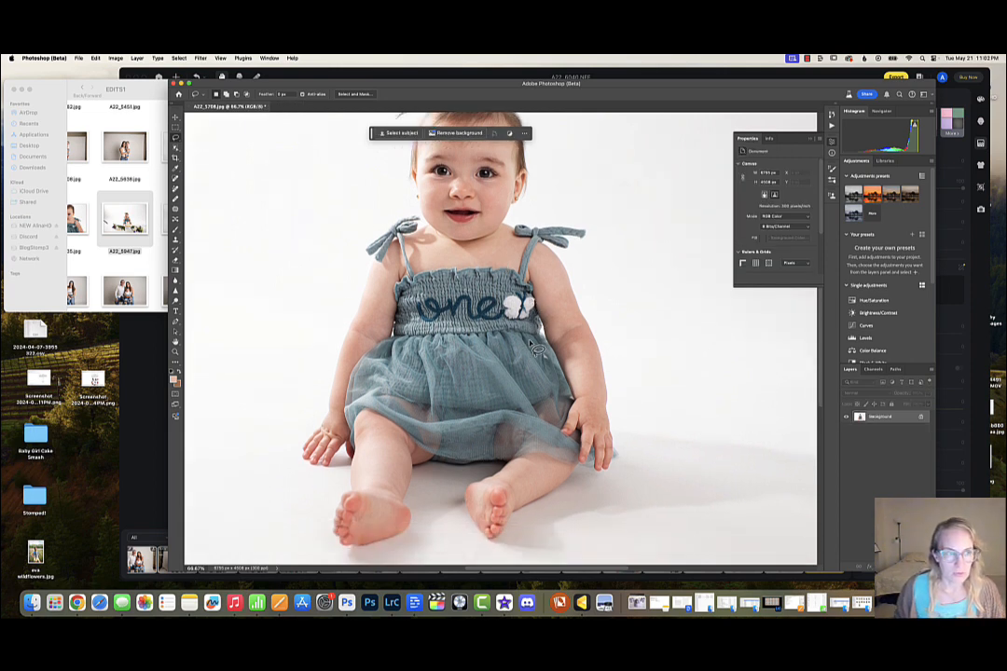
{"action": "scroll", "coordinate": [535, 348], "scroll_direction": "down", "scroll_amount": 1}
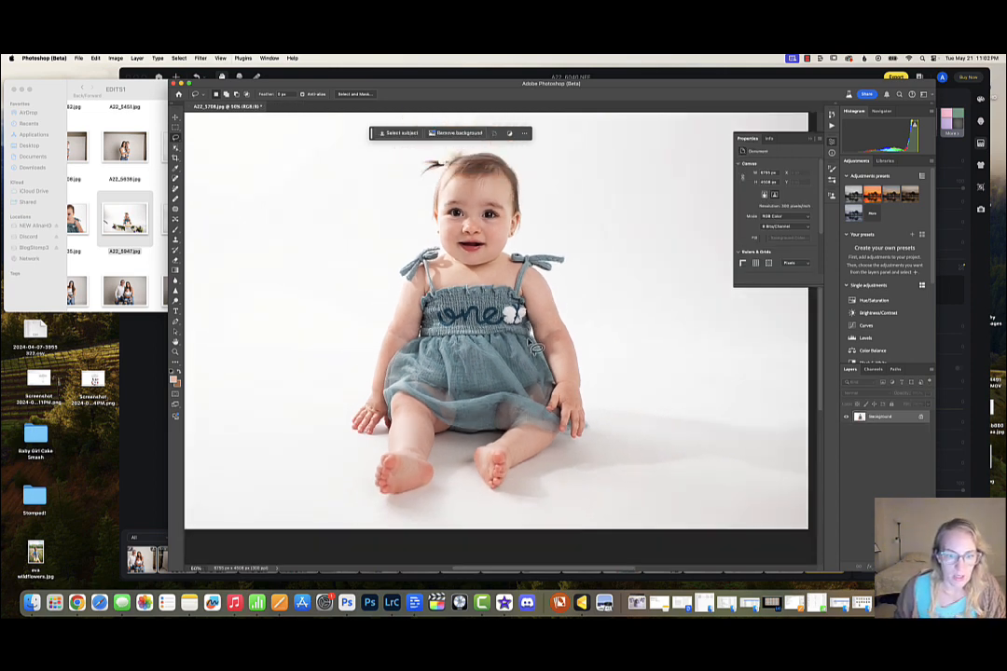
{"action": "scroll", "coordinate": [535, 349], "scroll_direction": "down", "scroll_amount": 1}
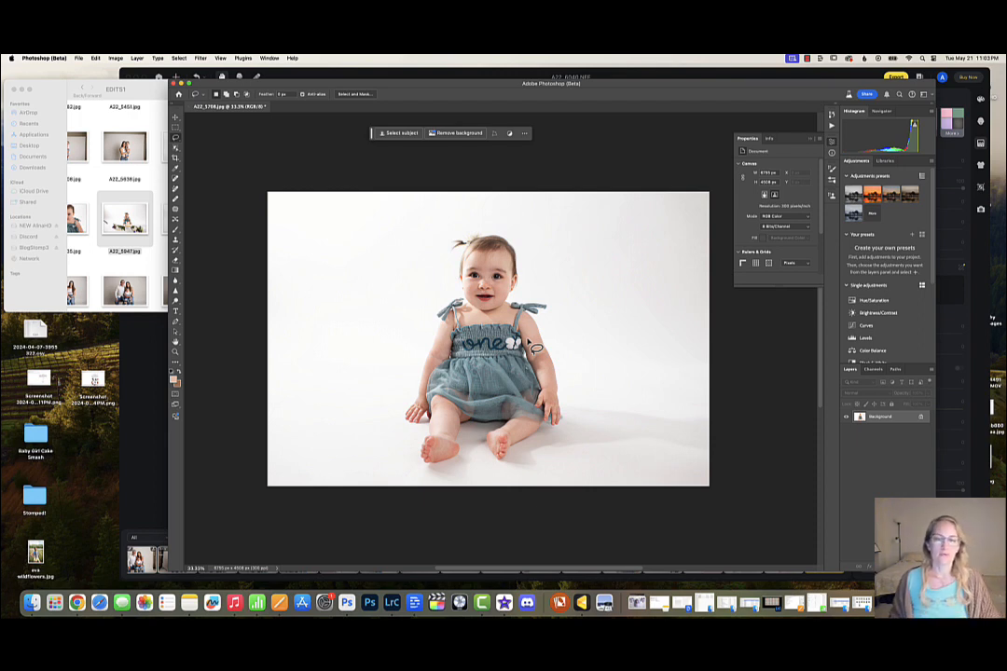
{"action": "scroll", "coordinate": [474, 303], "scroll_direction": "right", "scroll_amount": 1}
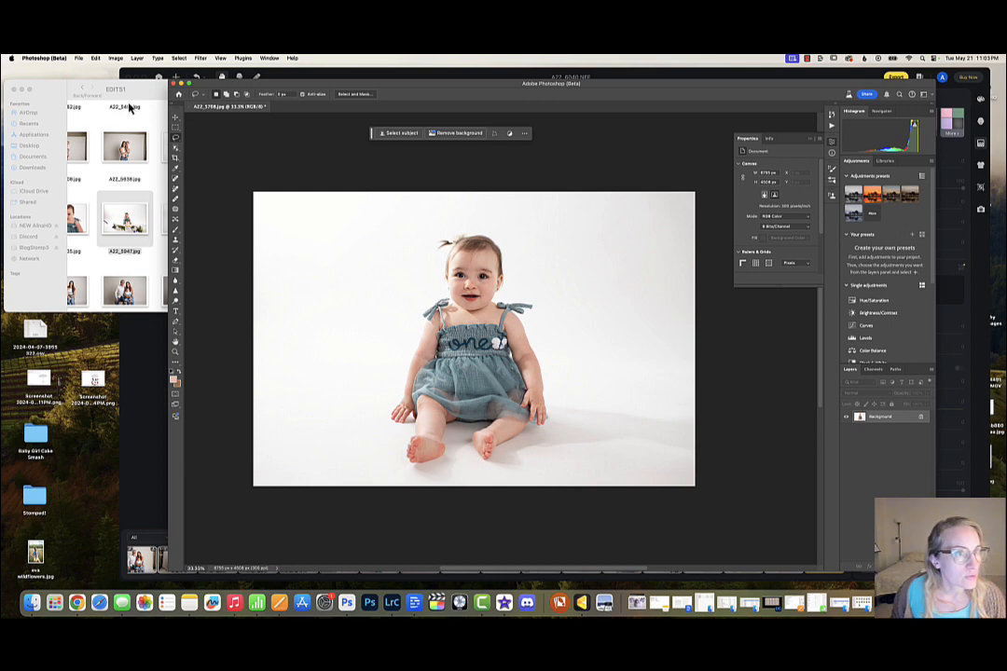
{"action": "left_click", "coordinate": [80, 59]}
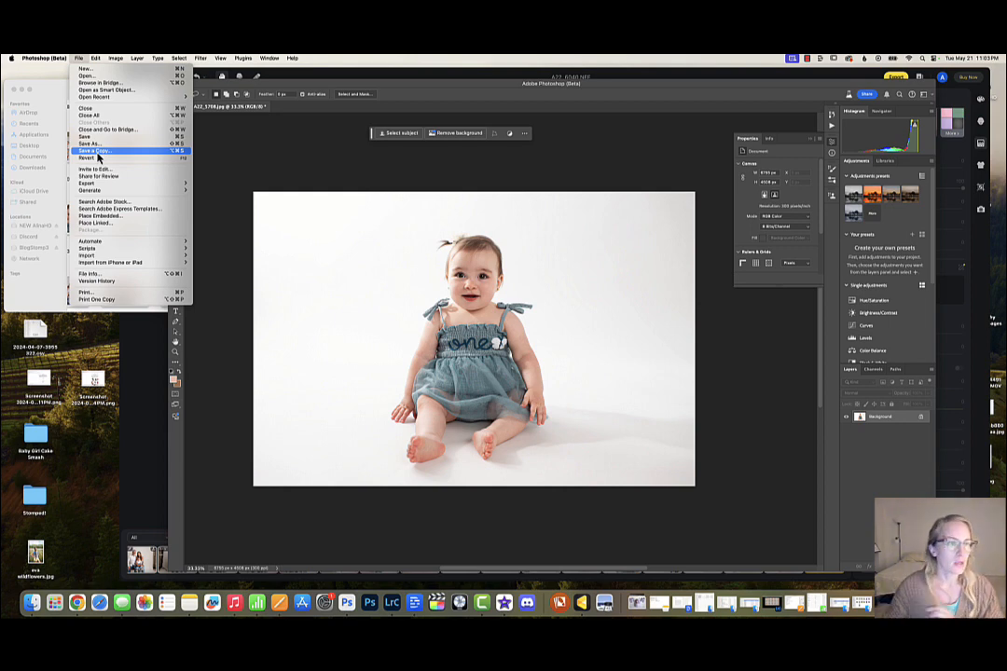
{"action": "left_click", "coordinate": [97, 152]}
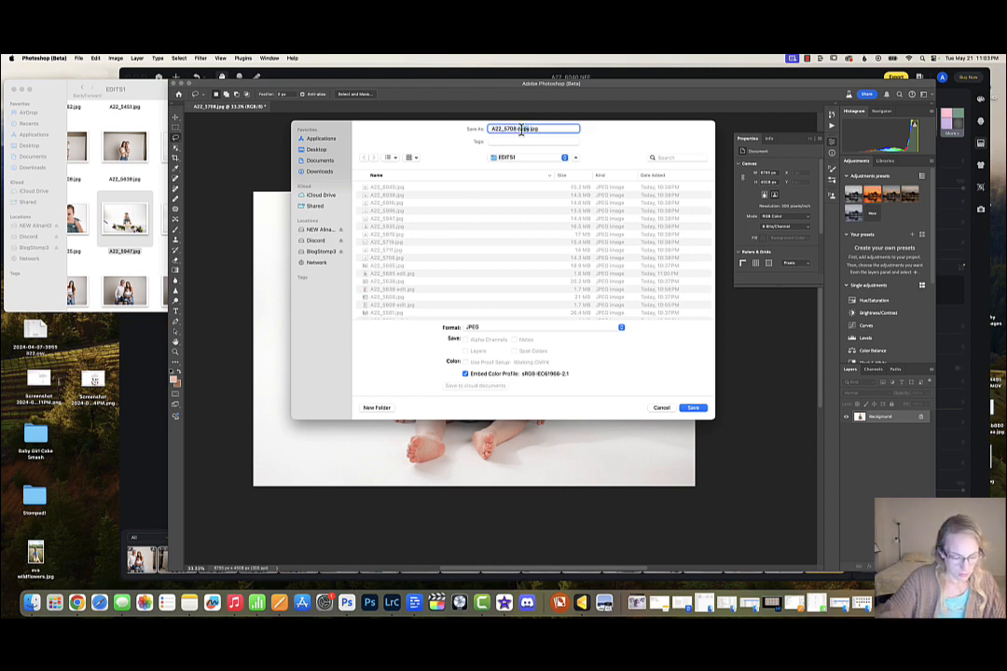
{"action": "key", "text": "Return"}
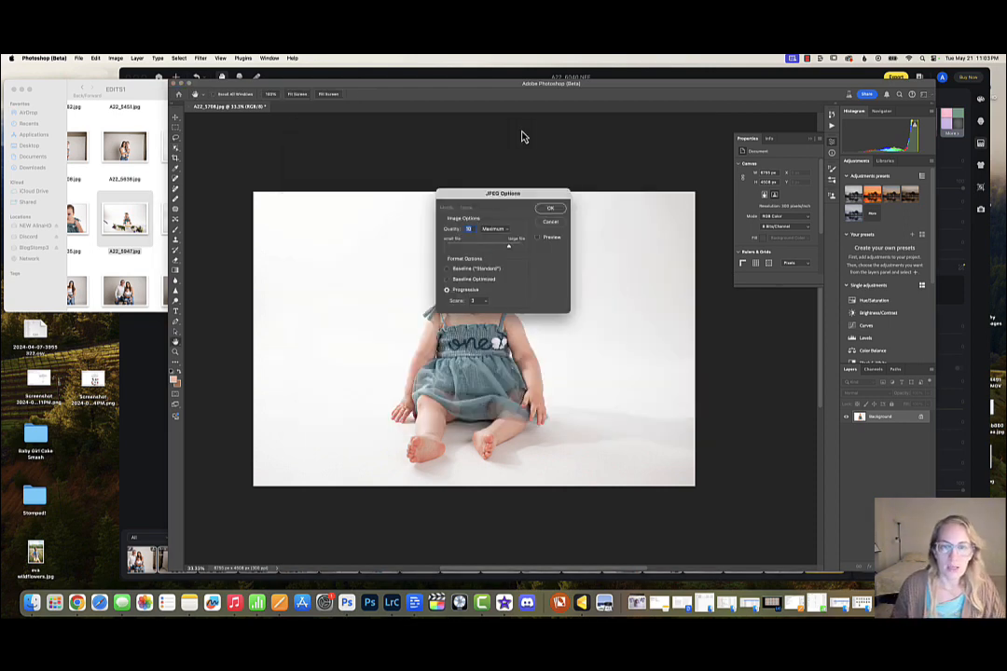
{"action": "left_click", "coordinate": [557, 211]}
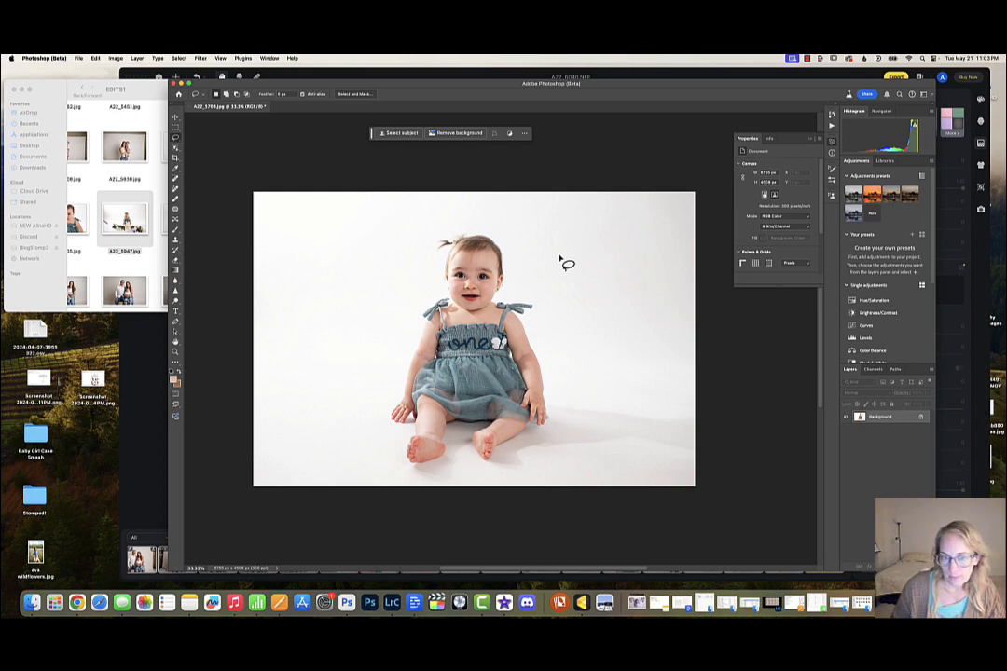
- Close A22_5708.jpg without saving changes, and switch the EDITS1 folder in Finder to list view
{"action": "left_click", "coordinate": [188, 108]}
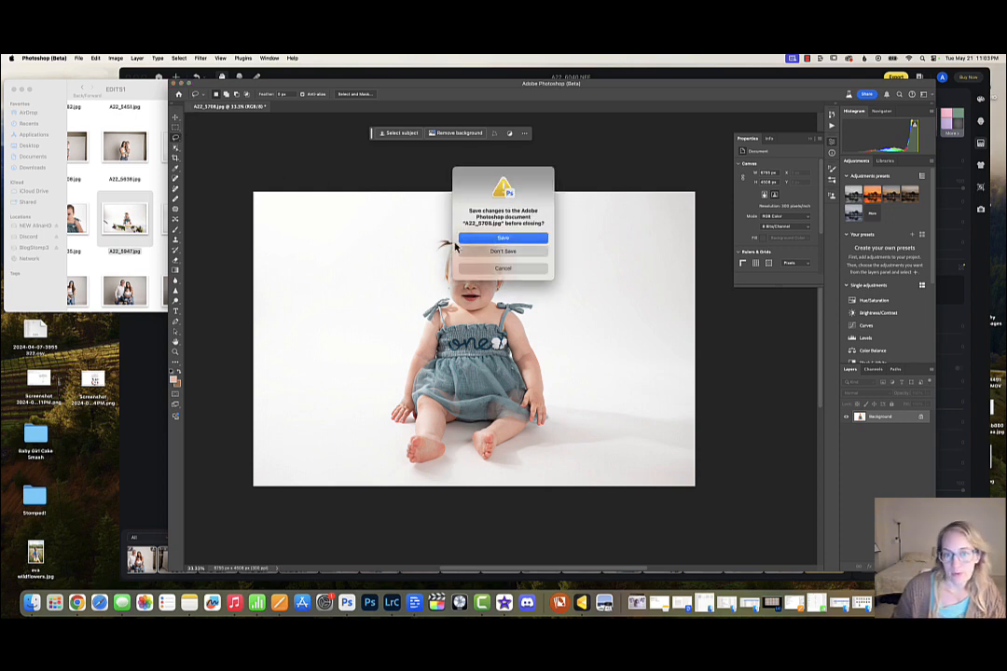
{"action": "left_click", "coordinate": [509, 253]}
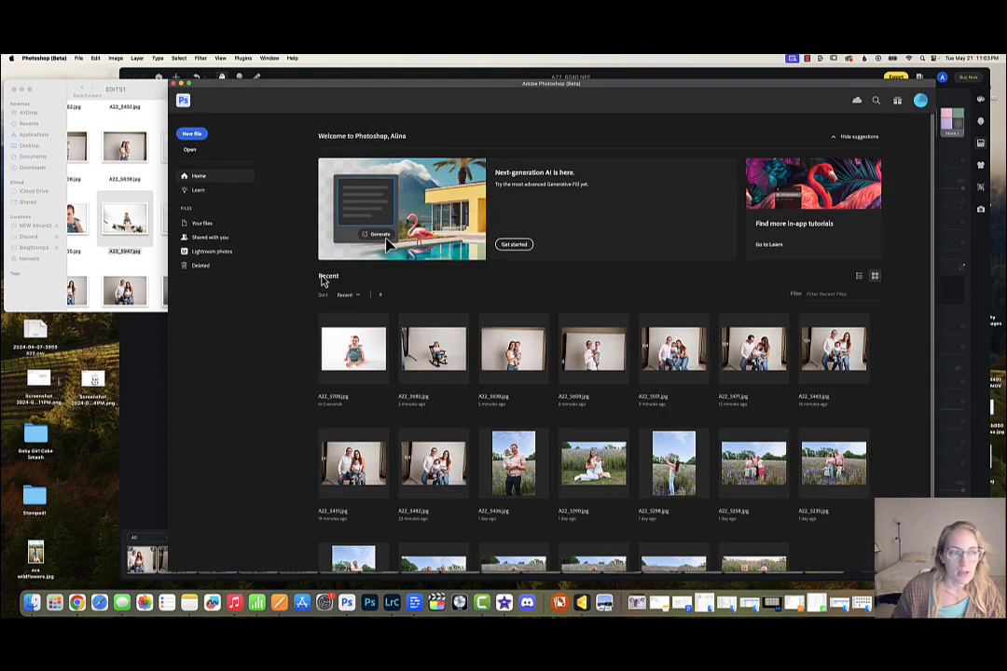
{"action": "left_click", "coordinate": [133, 224]}
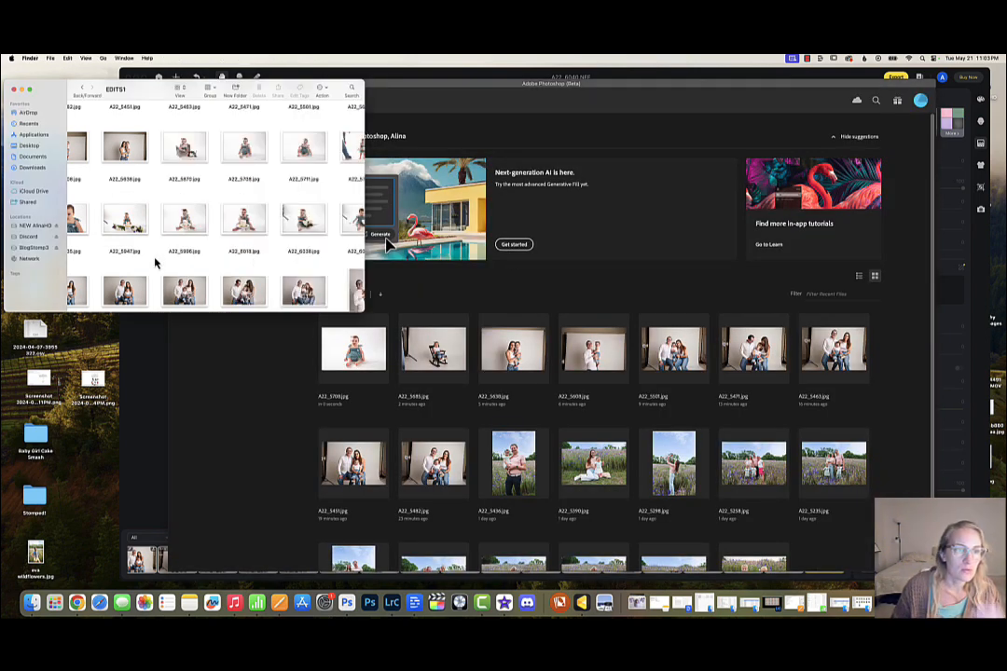
{"action": "left_click", "coordinate": [177, 86]}
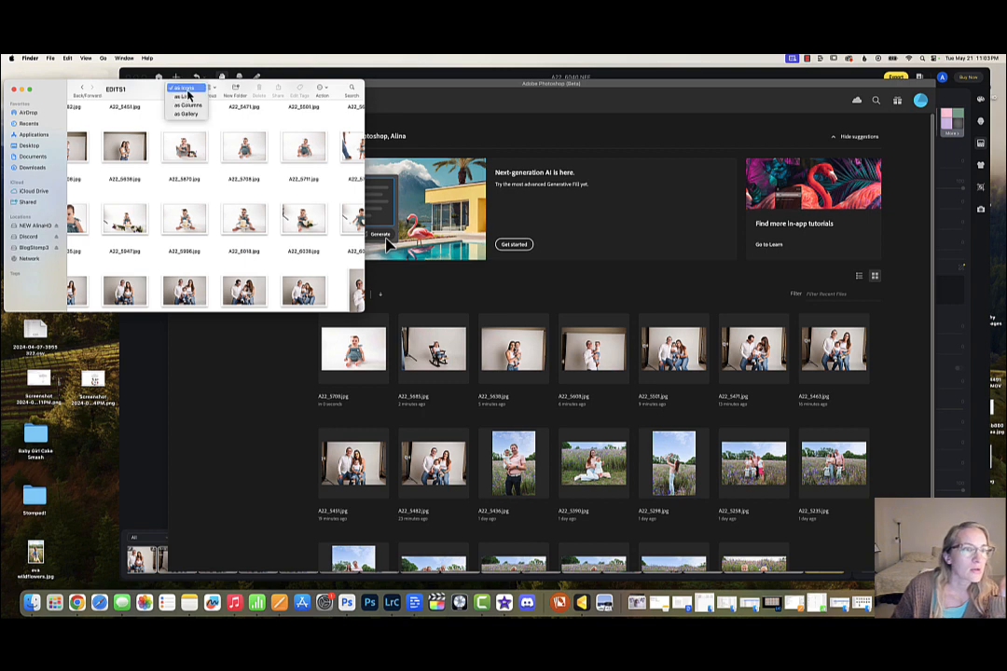
{"action": "left_click", "coordinate": [188, 97]}
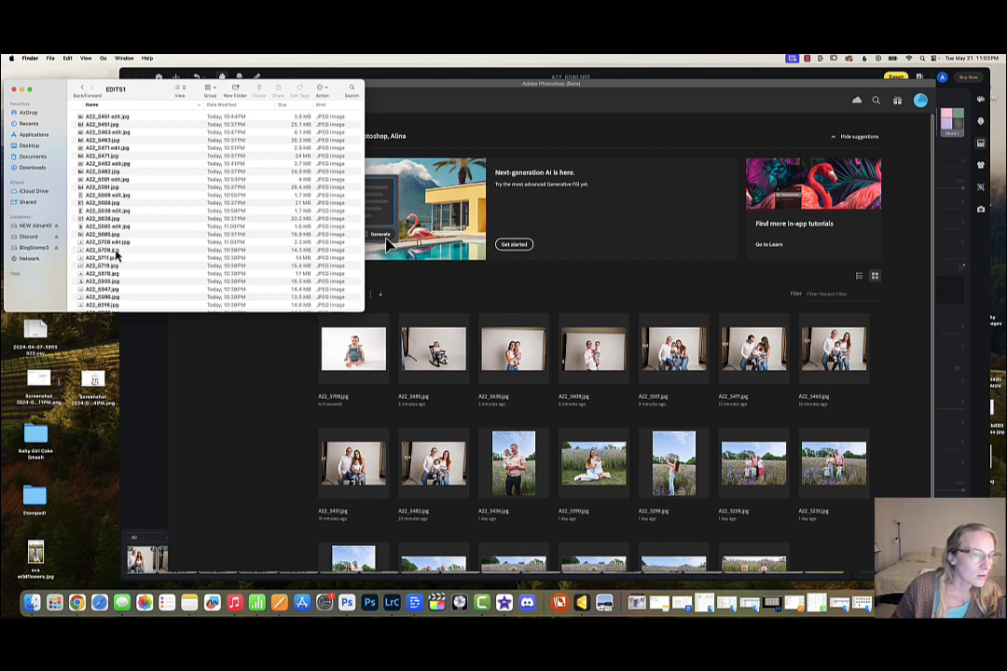
- Open A22_5711.jpg from the EDITS1 folder in Photoshop (Beta)
{"action": "left_click", "coordinate": [117, 261]}
{"action": "right_click", "coordinate": [118, 261]}
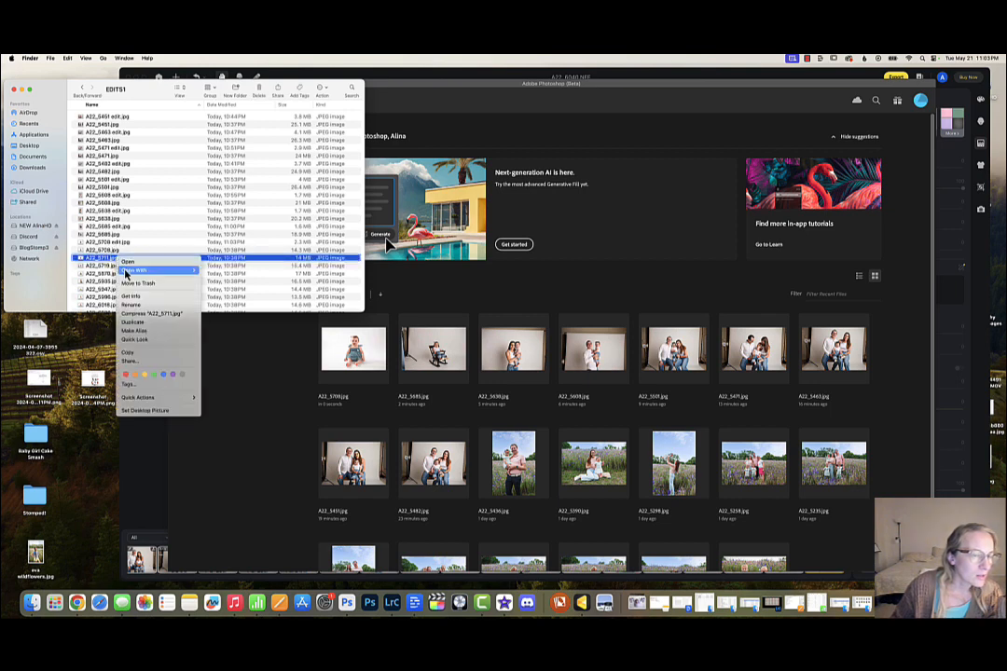
{"action": "mouse_move", "coordinate": [130, 272]}
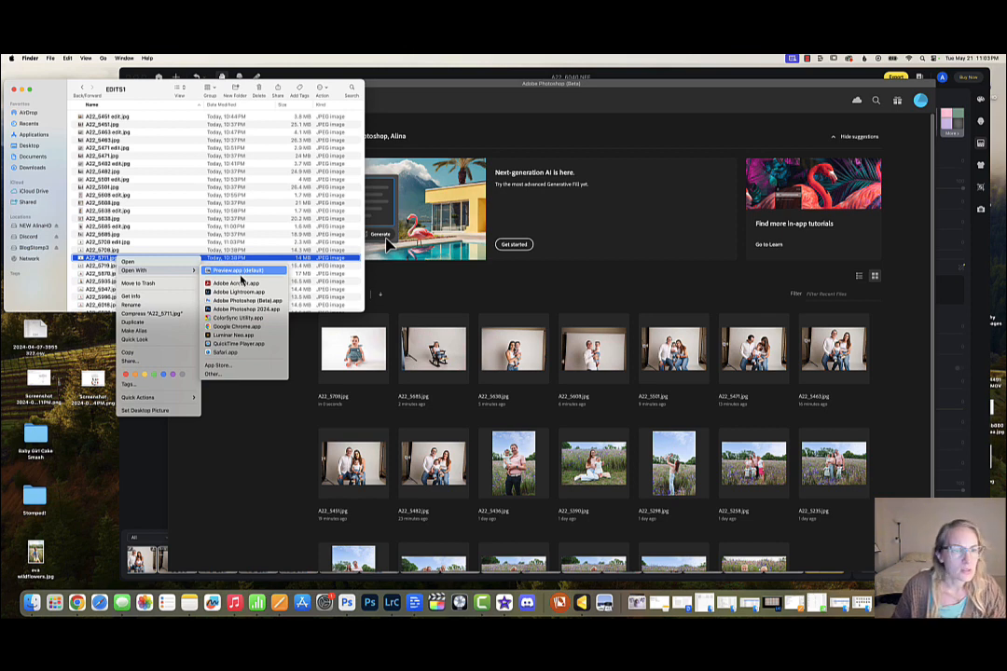
{"action": "left_click", "coordinate": [247, 300]}
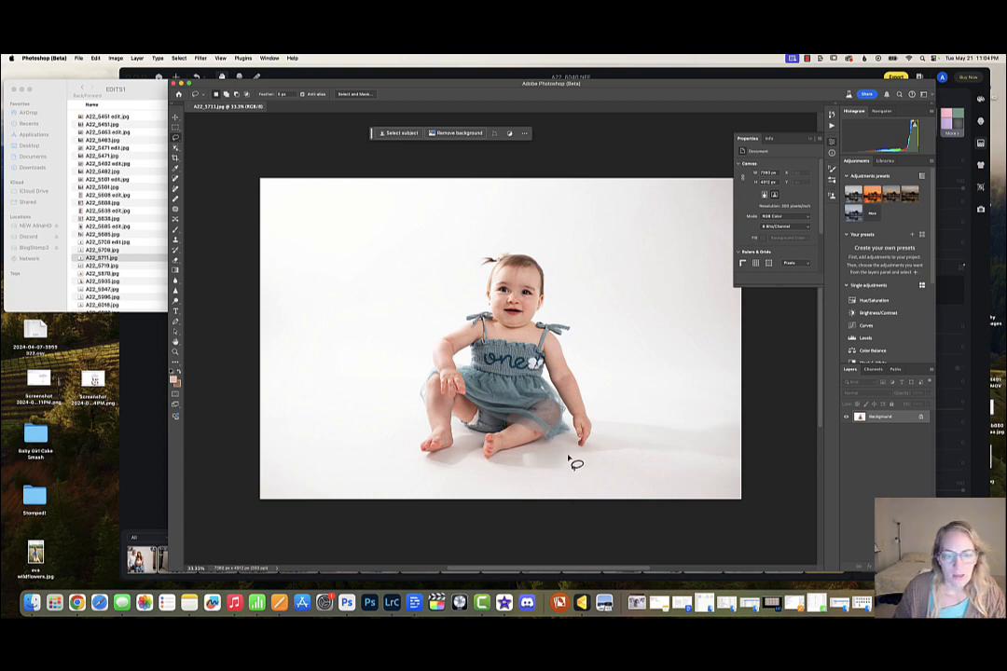
- Select the marks on the baby's feet, lower legs and raised knee together as small freehand areas with the Lasso tool
{"action": "scroll", "coordinate": [571, 457], "scroll_direction": "down", "scroll_amount": 1}
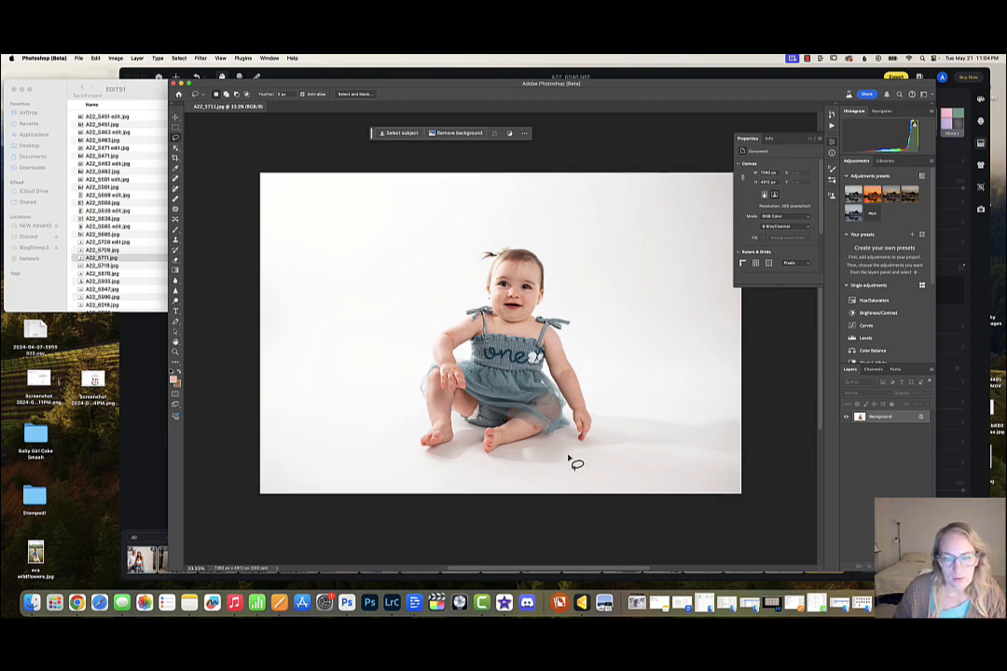
{"action": "key", "text": "super+equal"}
{"action": "key", "text": "super+equal"}
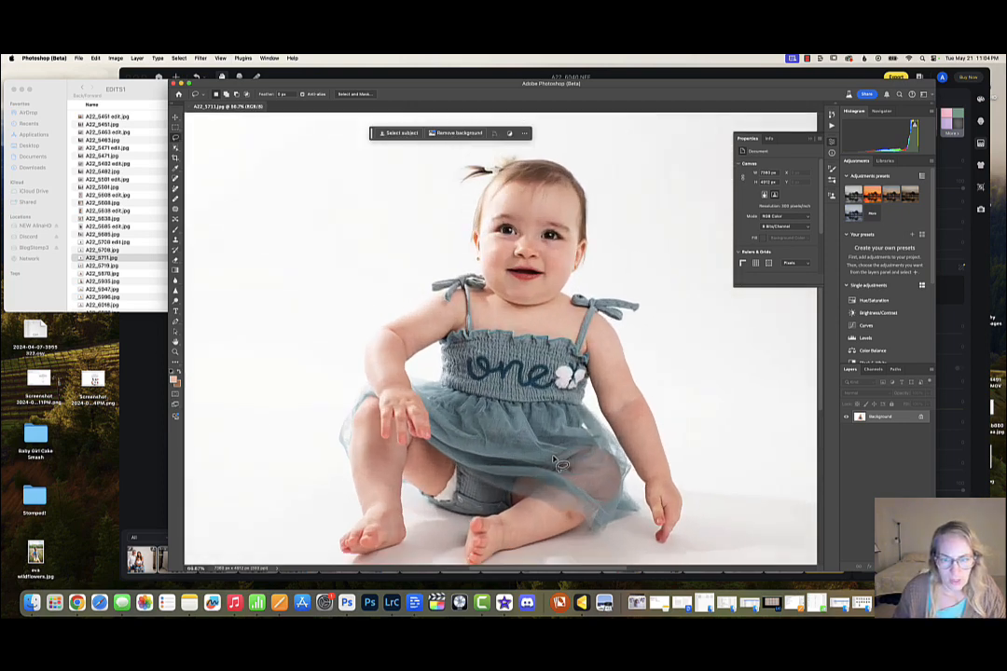
{"action": "scroll", "coordinate": [555, 458], "scroll_direction": "down", "scroll_amount": 5}
{"action": "key", "text": "super+equal"}
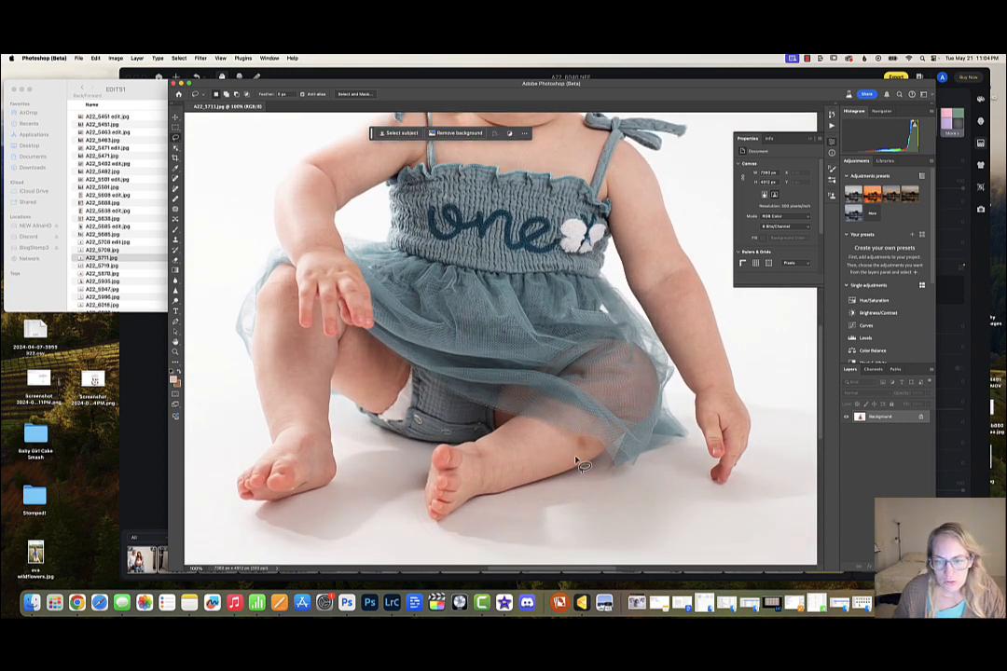
{"action": "mouse_move", "coordinate": [572, 438]}
{"action": "left_mouse_down"}
{"action": "mouse_move", "coordinate": [591, 447]}
{"action": "mouse_move", "coordinate": [595, 464]}
{"action": "mouse_move", "coordinate": [577, 441]}
{"action": "left_mouse_up"}
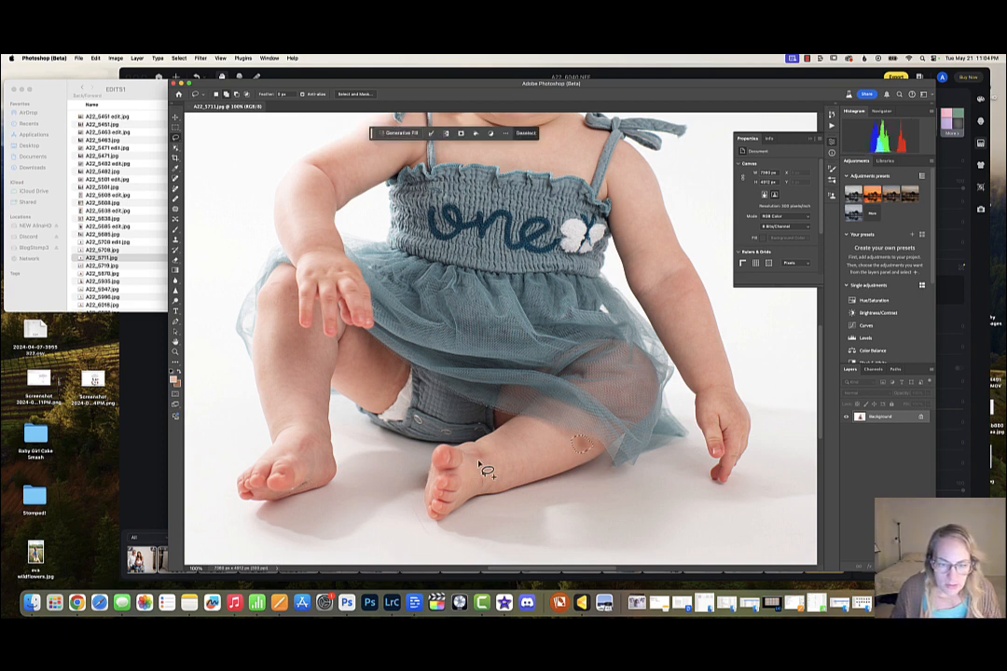
{"action": "mouse_move", "coordinate": [479, 465]}
{"action": "left_mouse_down"}
{"action": "mouse_move", "coordinate": [485, 455]}
{"action": "mouse_move", "coordinate": [485, 497]}
{"action": "mouse_move", "coordinate": [477, 469]}
{"action": "left_mouse_up"}
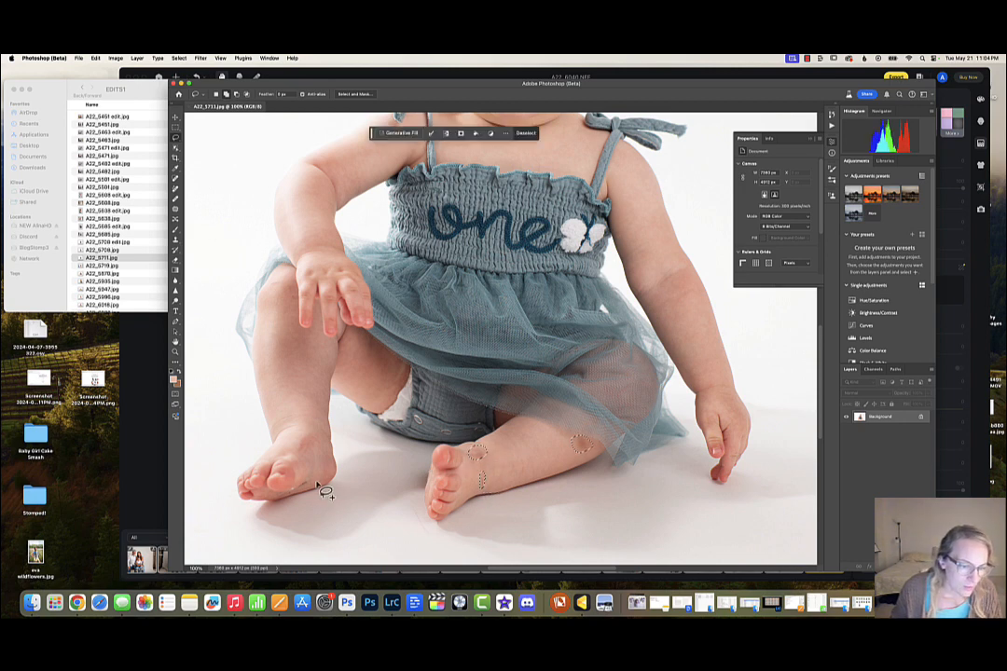
{"action": "mouse_move", "coordinate": [315, 492]}
{"action": "left_mouse_down"}
{"action": "mouse_move", "coordinate": [286, 503]}
{"action": "mouse_move", "coordinate": [298, 503]}
{"action": "left_mouse_up"}
{"action": "left_click_drag", "start_coordinate": [306, 501], "coordinate": [312, 491]}
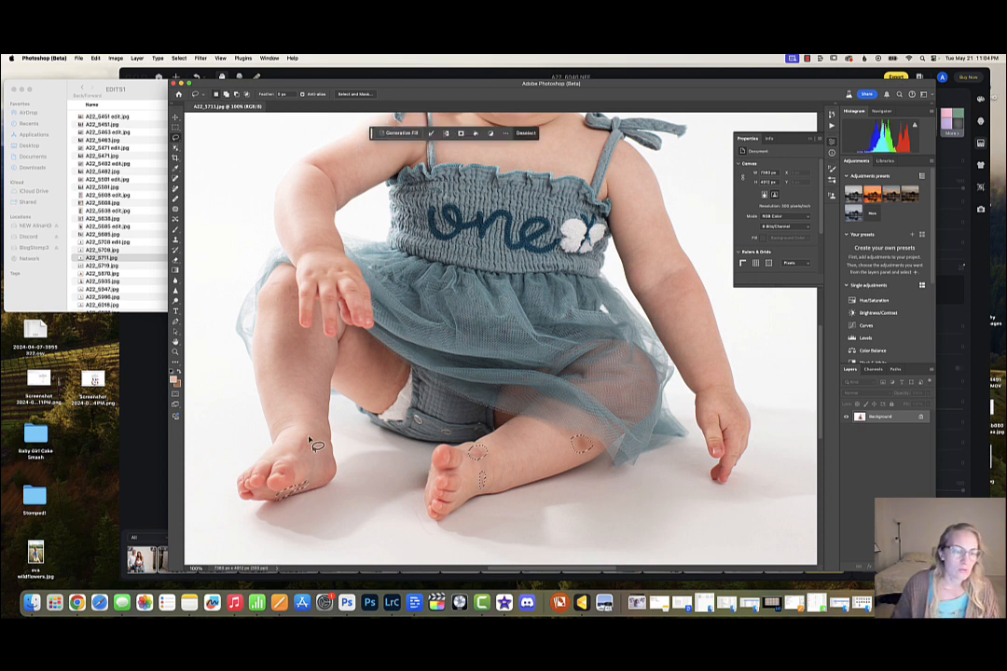
{"action": "mouse_move", "coordinate": [311, 444]}
{"action": "left_mouse_down"}
{"action": "mouse_move", "coordinate": [300, 467]}
{"action": "mouse_move", "coordinate": [297, 445]}
{"action": "mouse_move", "coordinate": [313, 436]}
{"action": "mouse_move", "coordinate": [314, 456]}
{"action": "left_mouse_up"}
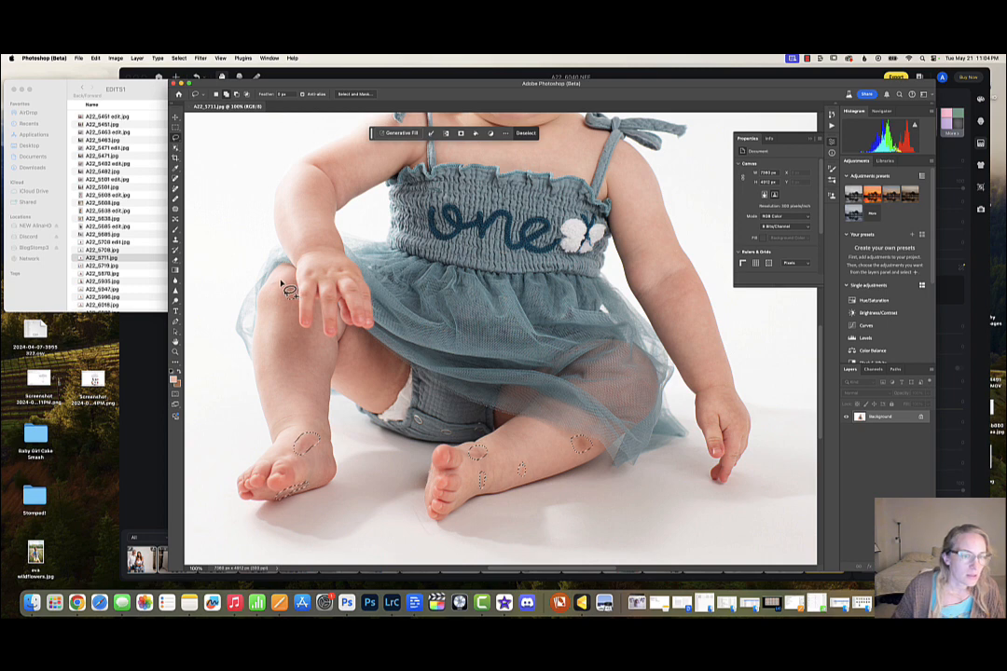
{"action": "left_click_drag", "start_coordinate": [280, 294], "coordinate": [281, 284]}
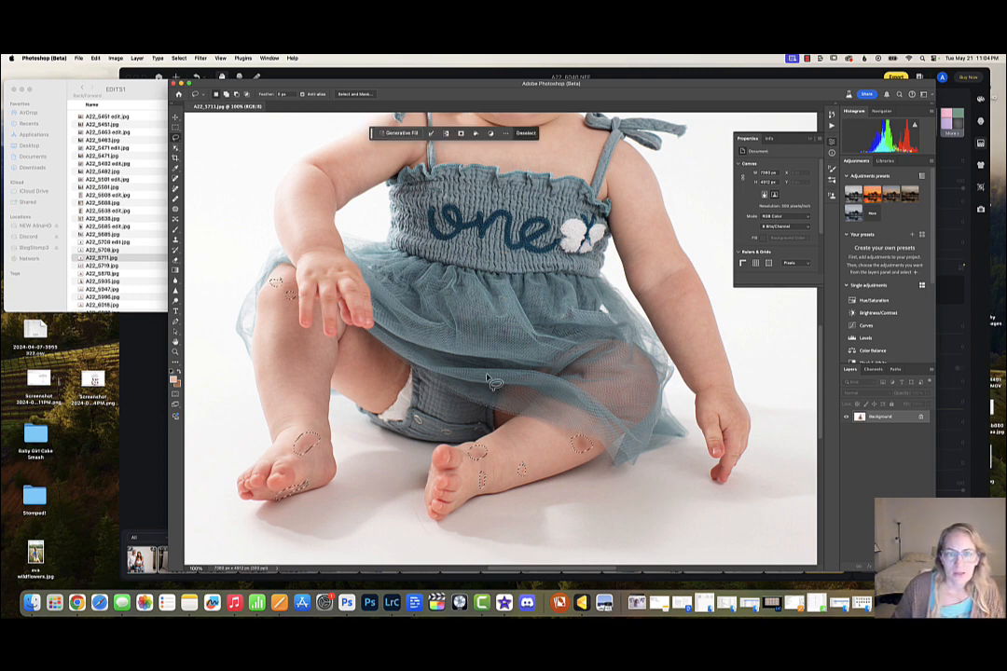
- Remove the selected marks on the baby's feet, legs and knee using Generative Fill without a prompt
{"action": "scroll", "coordinate": [492, 381], "scroll_direction": "up", "scroll_amount": 6}
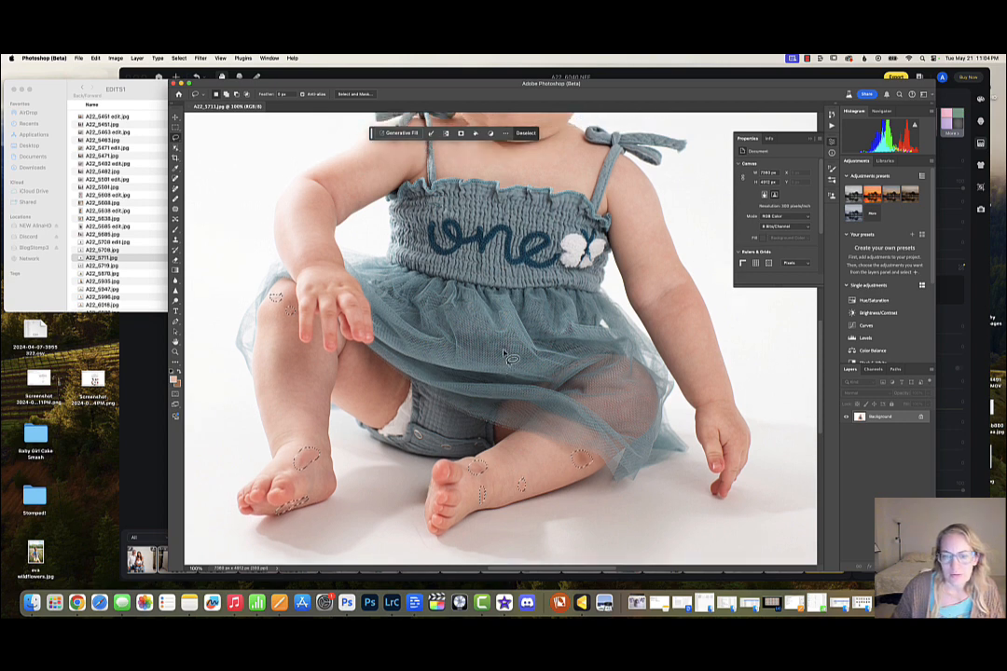
{"action": "scroll", "coordinate": [510, 358], "scroll_direction": "up", "scroll_amount": 3}
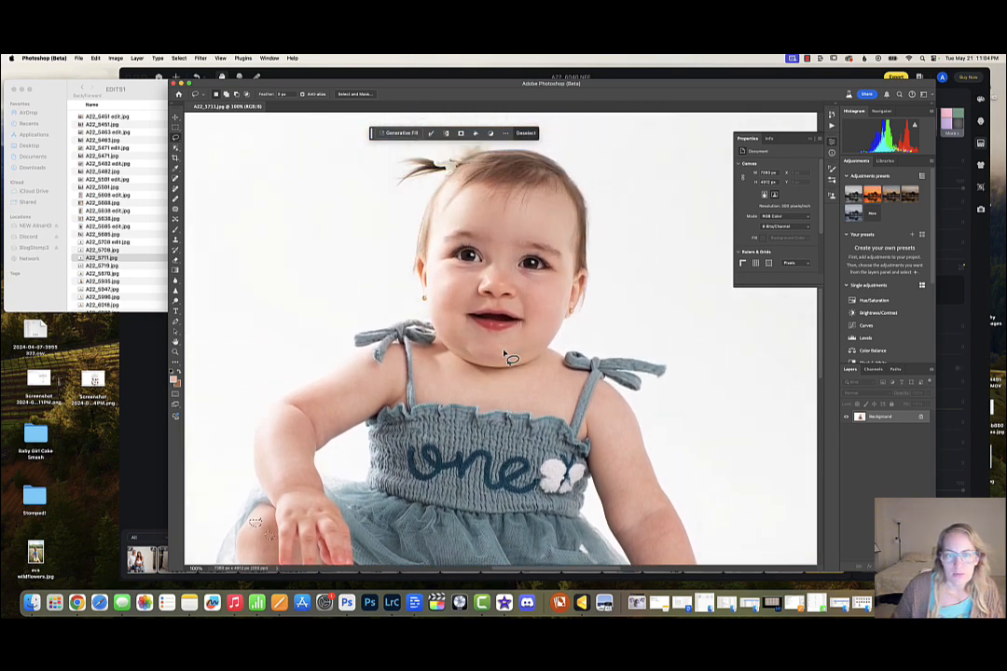
{"action": "scroll", "coordinate": [504, 356], "scroll_direction": "down", "scroll_amount": 8}
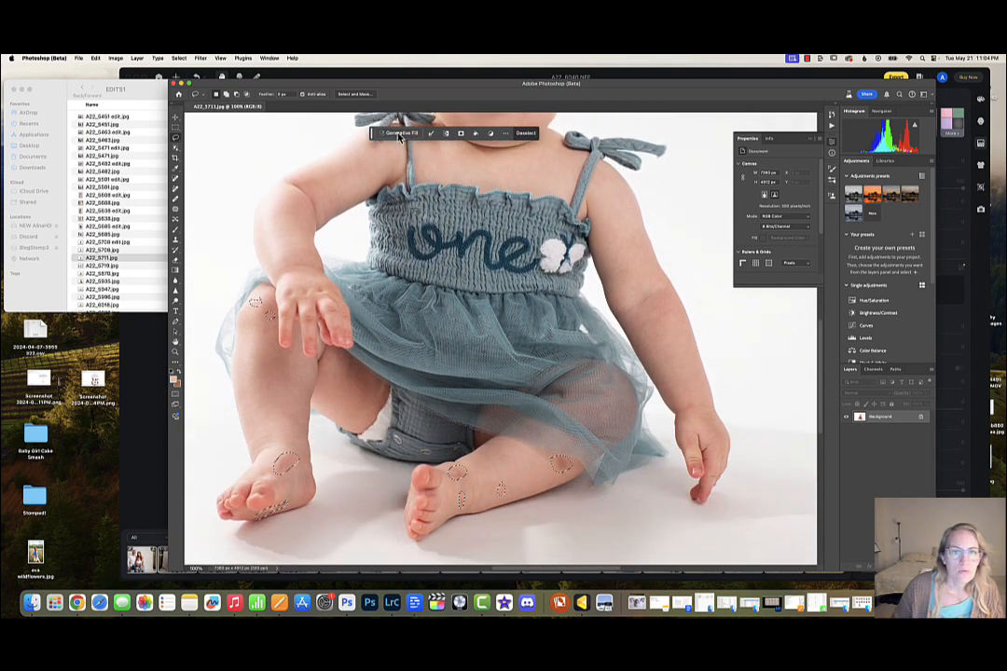
{"action": "left_click", "coordinate": [399, 135]}
{"action": "left_click", "coordinate": [552, 133]}
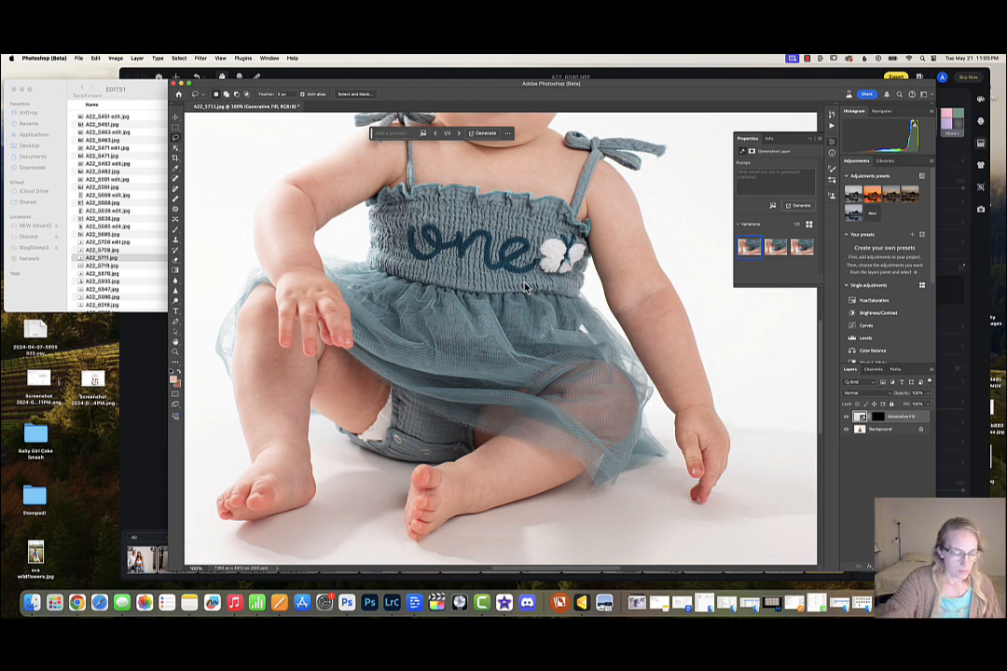
- Merge the Generative Fill layer with the skin mark fixes down into the Background layer
{"action": "key", "text": "super+e"}
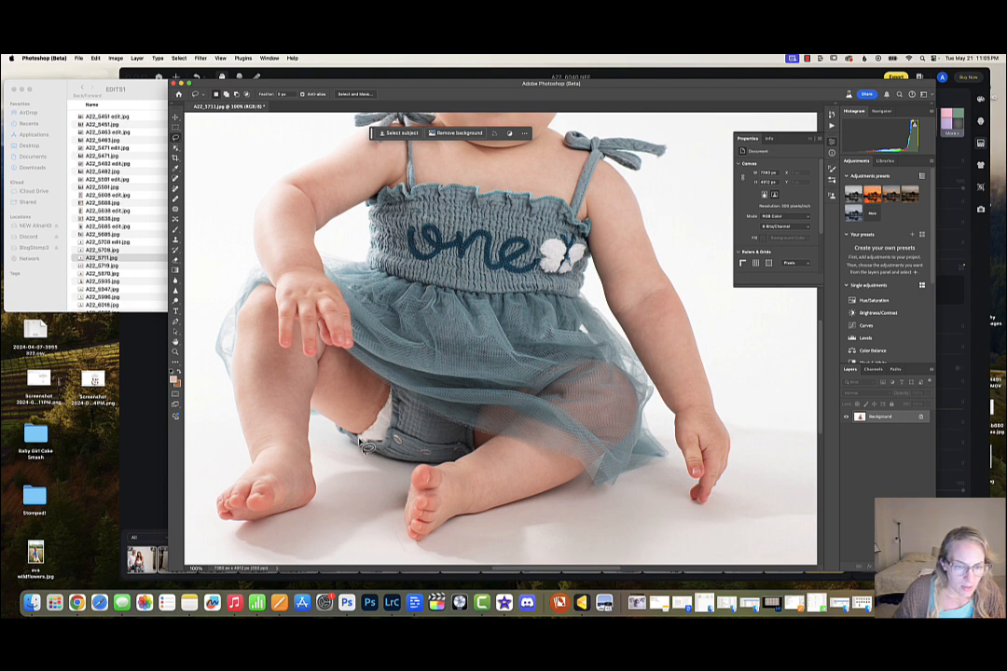
- Try to cover the exposed white diaper edge at the bloomers with a promptless Generative Fill, discarding the generated layer after comparing its variations
{"action": "mouse_move", "coordinate": [355, 435]}
{"action": "left_mouse_down"}
{"action": "mouse_move", "coordinate": [379, 424]}
{"action": "mouse_move", "coordinate": [395, 392]}
{"action": "mouse_move", "coordinate": [396, 448]}
{"action": "mouse_move", "coordinate": [358, 443]}
{"action": "mouse_move", "coordinate": [300, 371]}
{"action": "left_mouse_up"}
{"action": "left_click", "coordinate": [401, 132]}
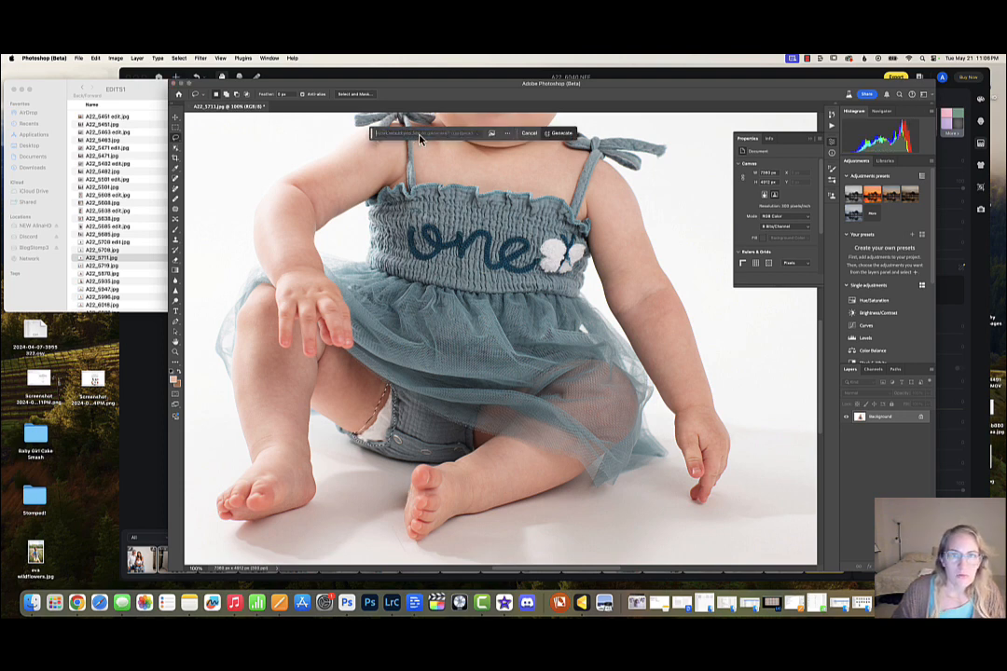
{"action": "left_click", "coordinate": [555, 133]}
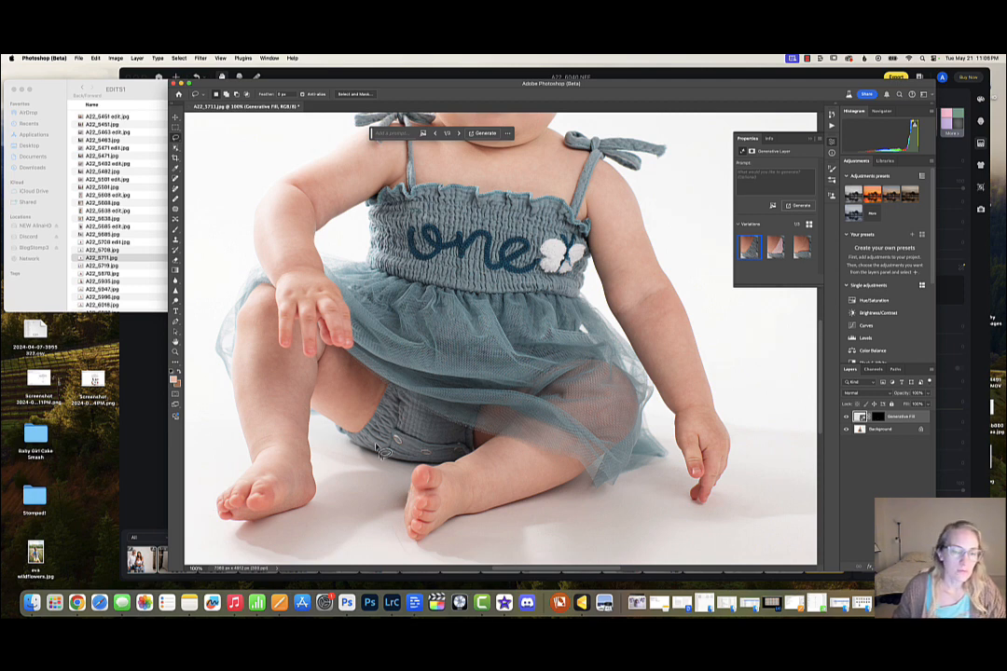
{"action": "left_click", "coordinate": [458, 133]}
{"action": "left_click", "coordinate": [459, 134]}
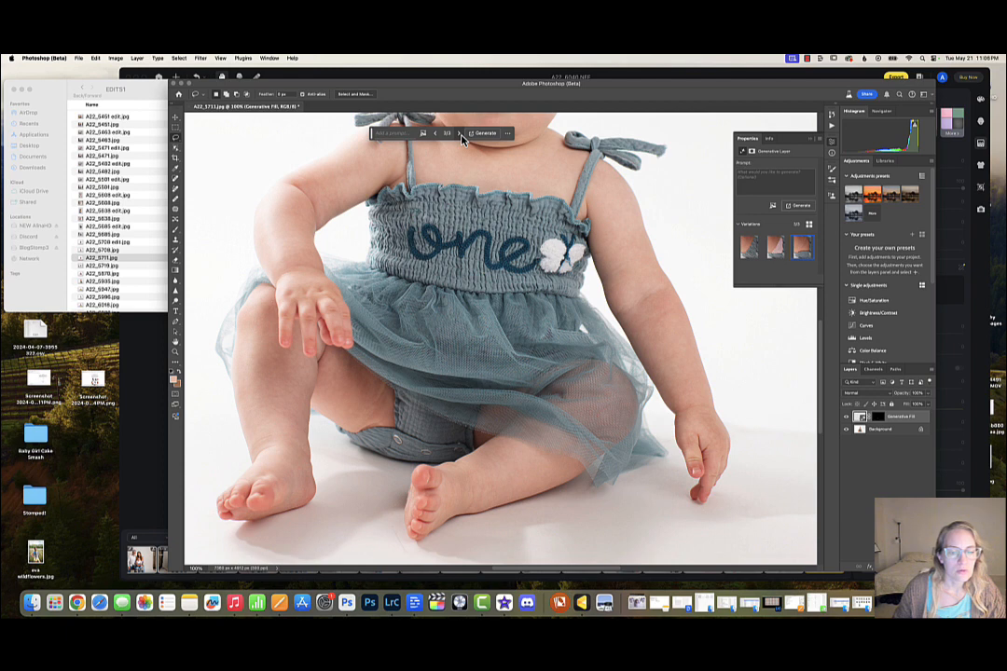
{"action": "left_click", "coordinate": [461, 135]}
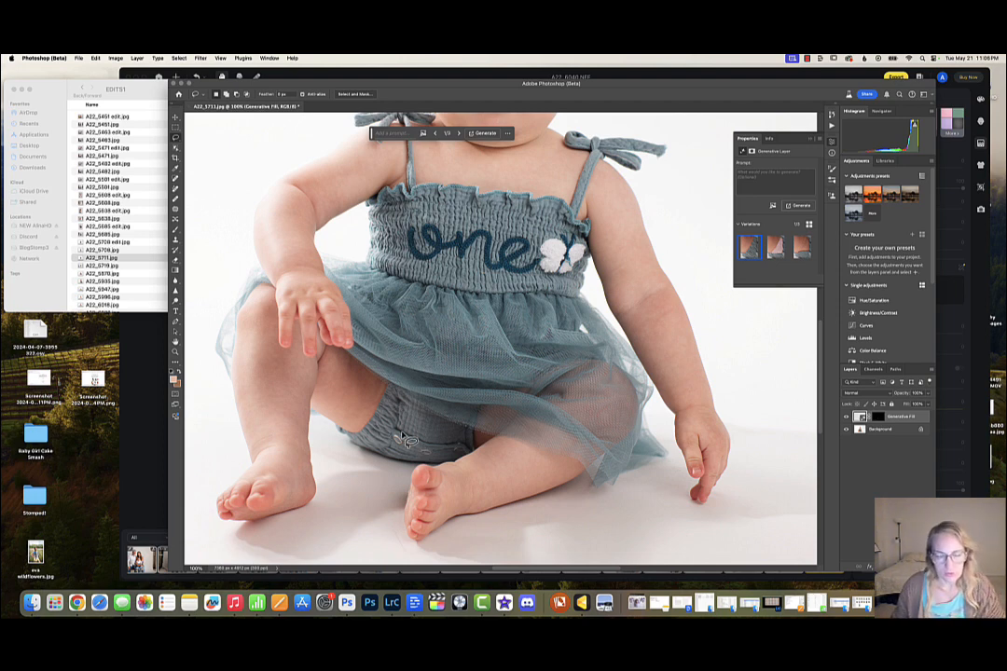
{"action": "key", "text": "Delete"}
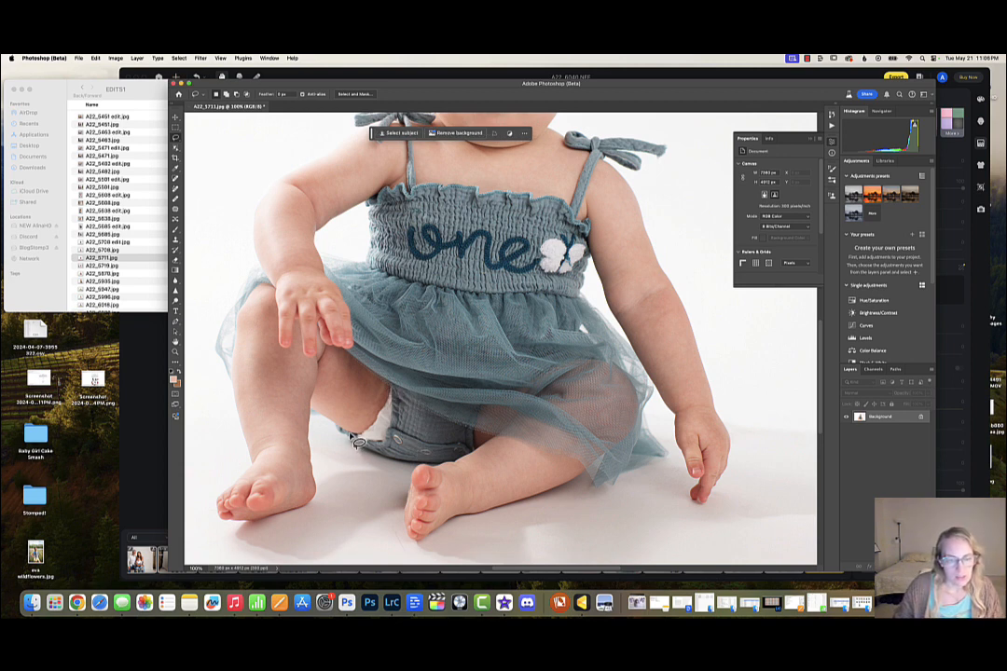
- Lasso the diaper edge and snap area of the bloomers, run Generative Fill without a prompt, compare the variations and generate more
{"action": "mouse_move", "coordinate": [348, 433]}
{"action": "left_mouse_down"}
{"action": "mouse_move", "coordinate": [373, 429]}
{"action": "mouse_move", "coordinate": [393, 401]}
{"action": "mouse_move", "coordinate": [407, 399]}
{"action": "mouse_move", "coordinate": [427, 420]}
{"action": "mouse_move", "coordinate": [416, 458]}
{"action": "mouse_move", "coordinate": [368, 455]}
{"action": "mouse_move", "coordinate": [364, 441]}
{"action": "left_mouse_up"}
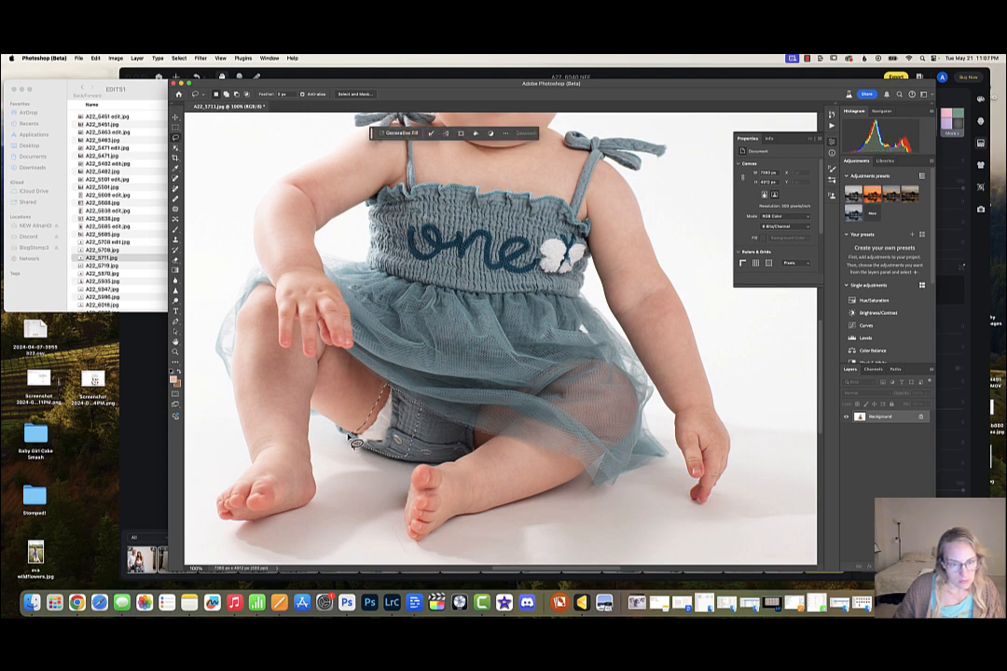
{"action": "left_click", "coordinate": [418, 133]}
{"action": "left_click", "coordinate": [556, 133]}
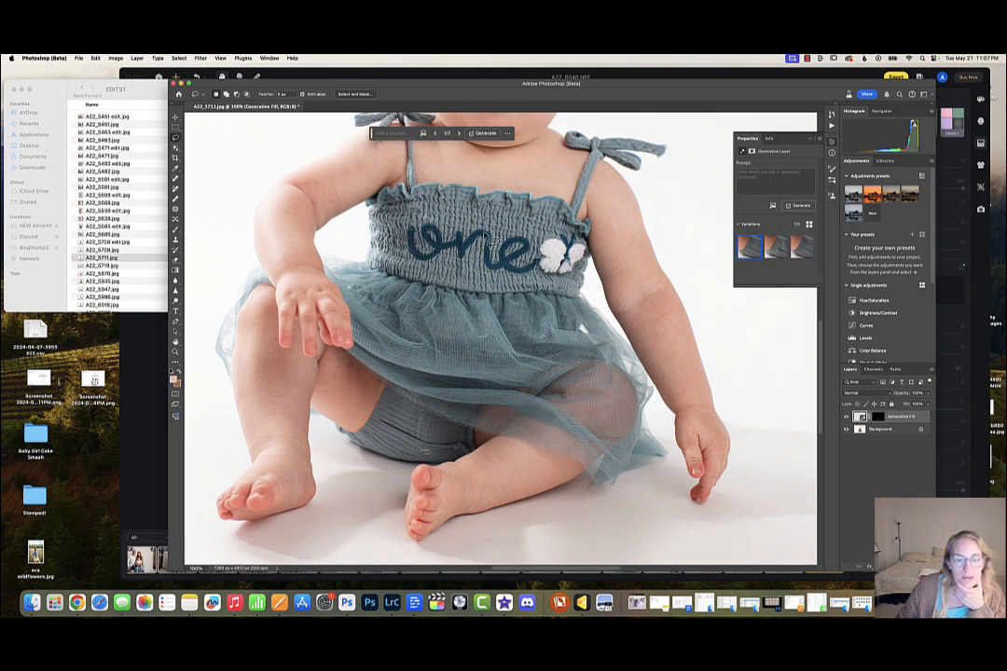
{"action": "left_click", "coordinate": [459, 134]}
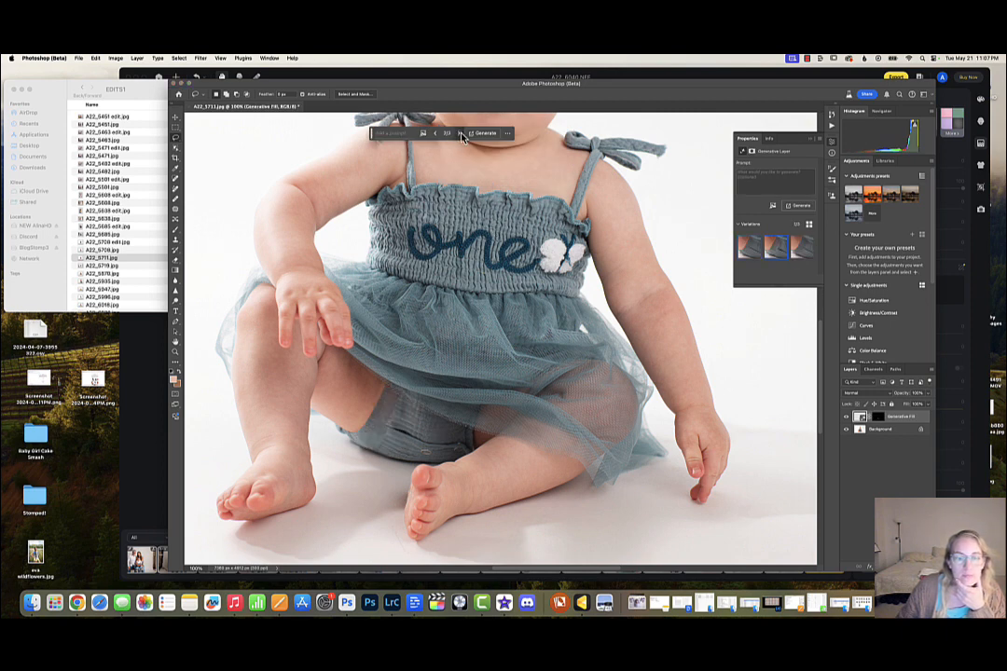
{"action": "left_click", "coordinate": [460, 134]}
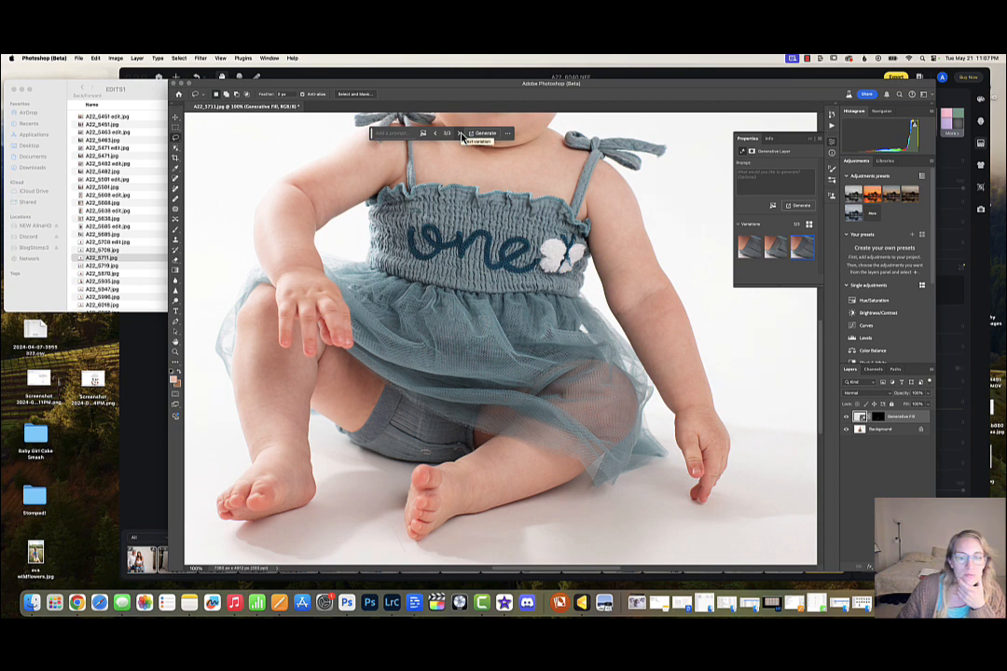
{"action": "left_click", "coordinate": [461, 134]}
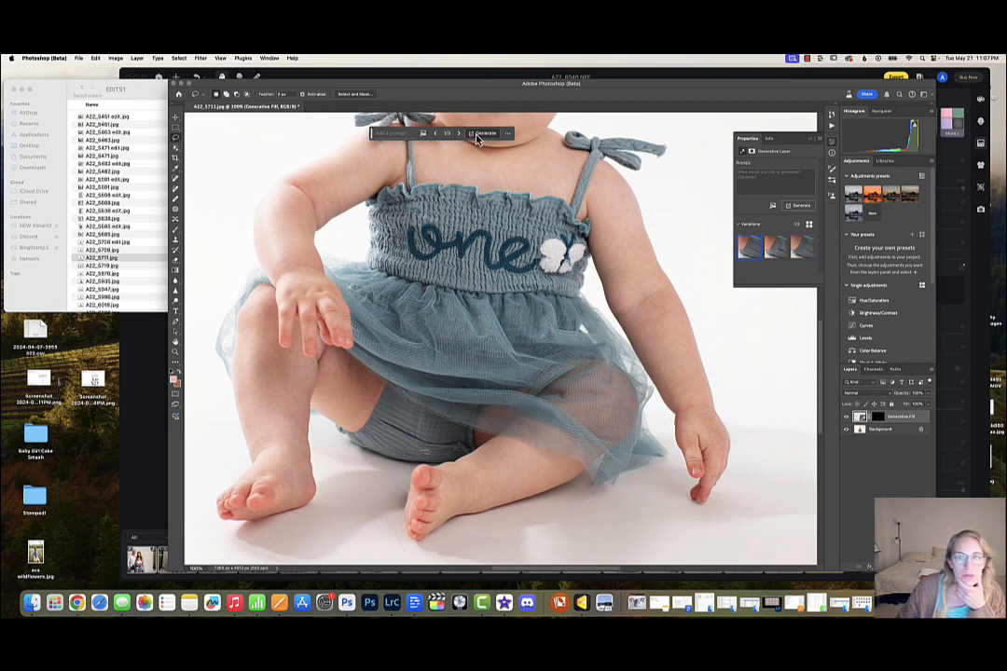
{"action": "left_click", "coordinate": [481, 134]}
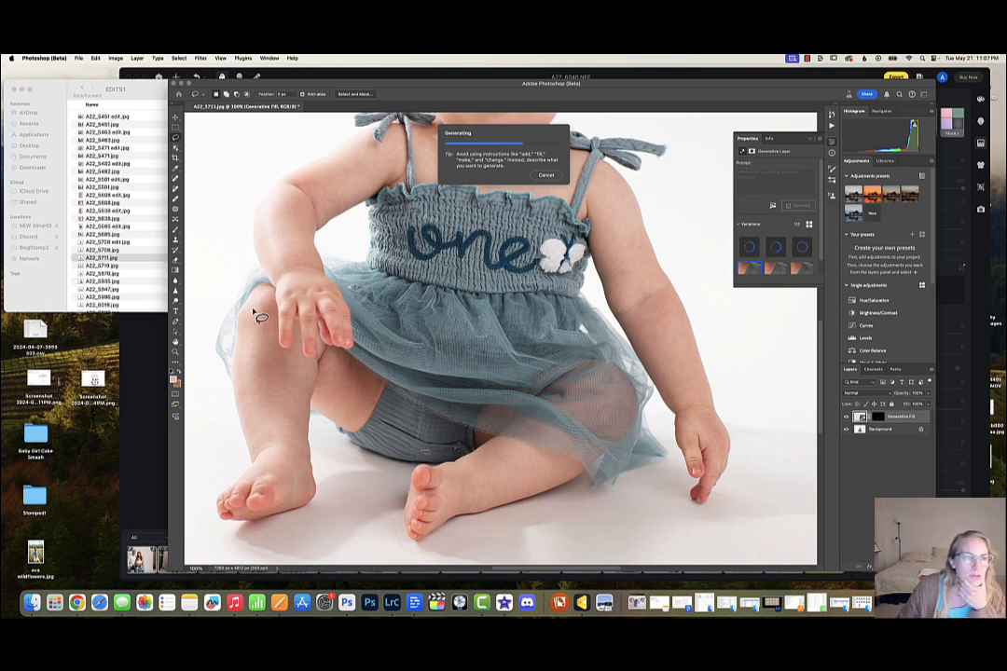
- Switch the EDITS1 folder in Finder to icon view and look at A22_5708 edit.jpg in Preview for comparison
{"action": "left_click", "coordinate": [137, 274]}
{"action": "left_click", "coordinate": [183, 89]}
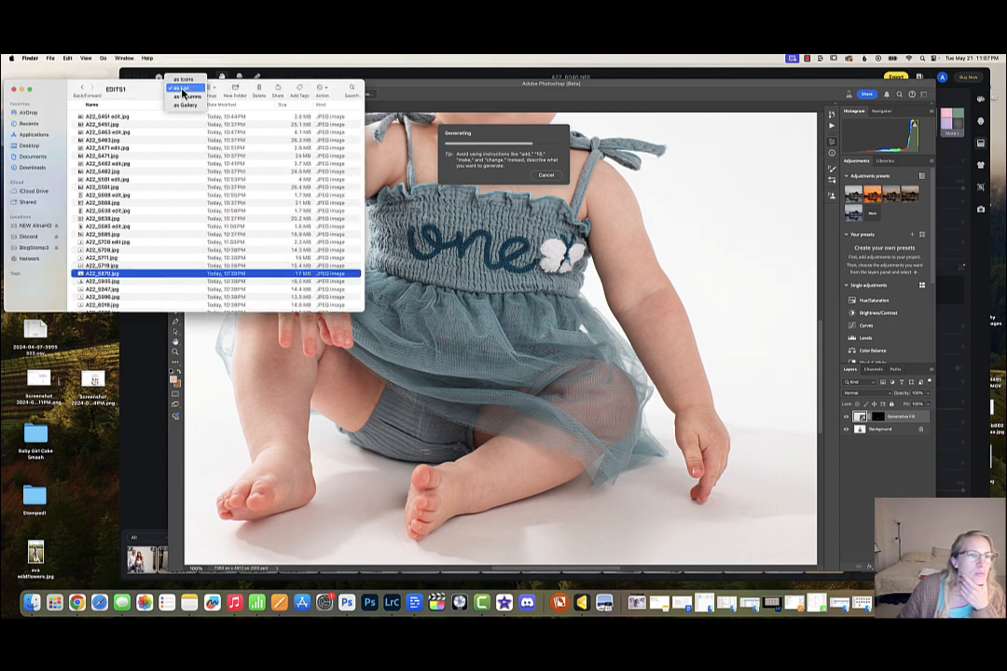
{"action": "left_click", "coordinate": [185, 79]}
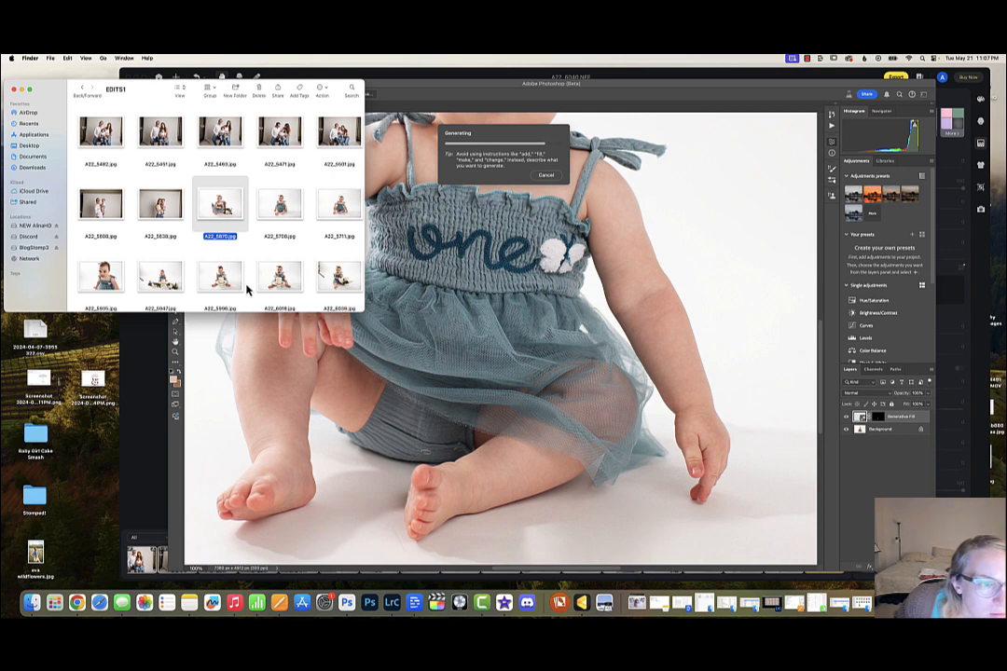
{"action": "scroll", "coordinate": [282, 214], "scroll_direction": "down", "scroll_amount": 2}
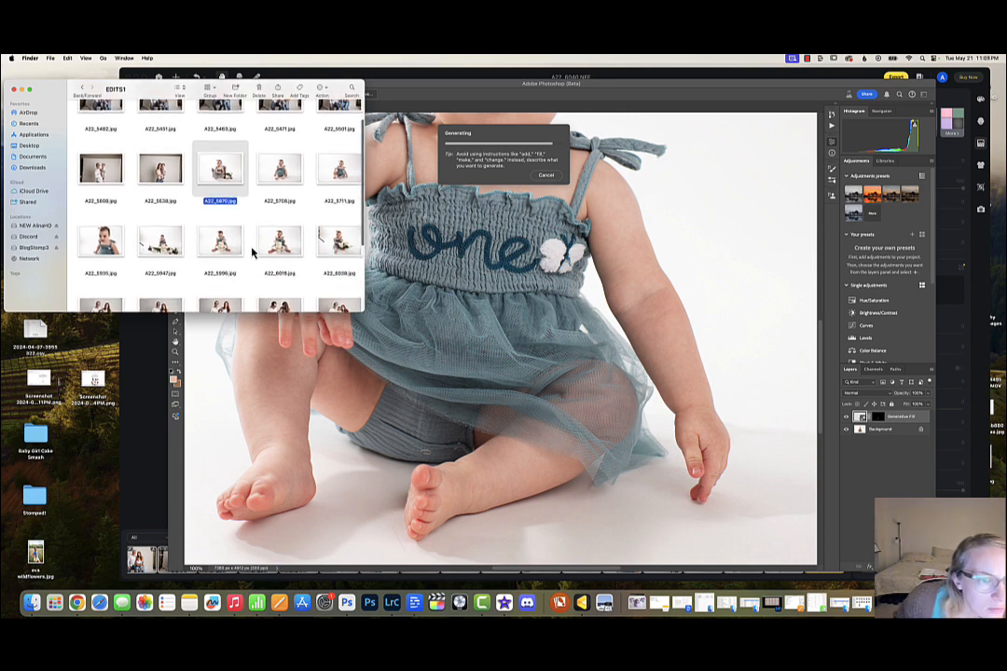
{"action": "scroll", "coordinate": [218, 244], "scroll_direction": "up", "scroll_amount": 1}
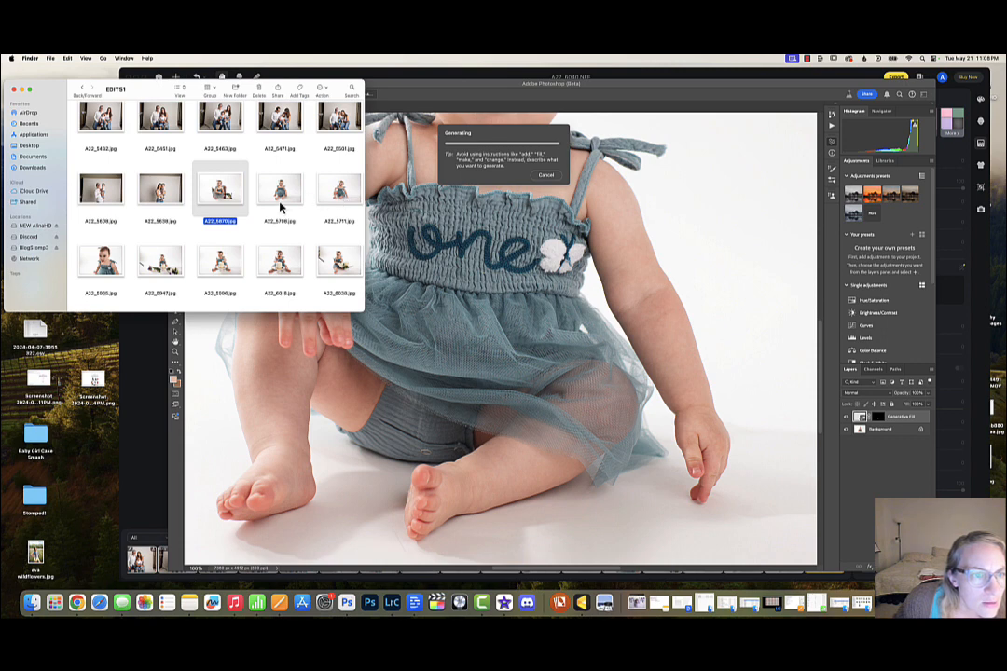
{"action": "scroll", "coordinate": [281, 209], "scroll_direction": "up", "scroll_amount": 1}
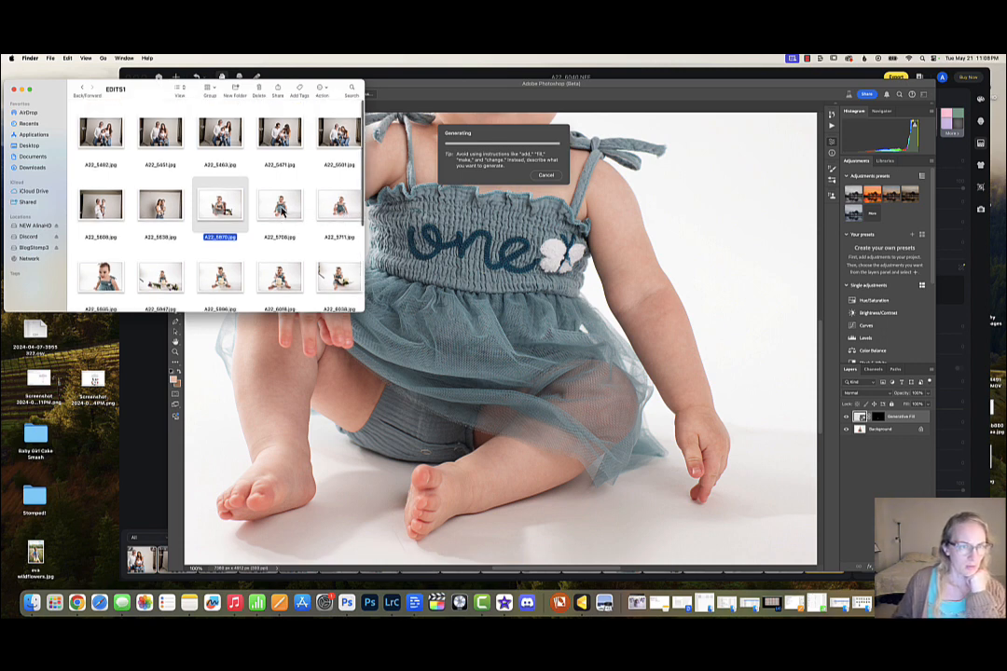
{"action": "scroll", "coordinate": [281, 210], "scroll_direction": "down", "scroll_amount": 5}
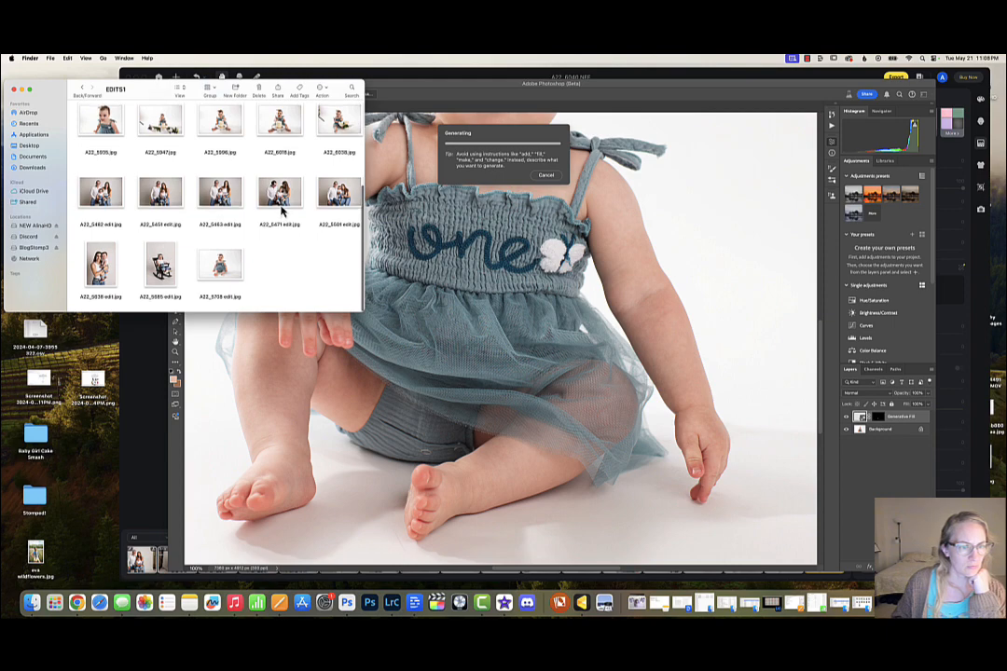
{"action": "double_click", "coordinate": [220, 266]}
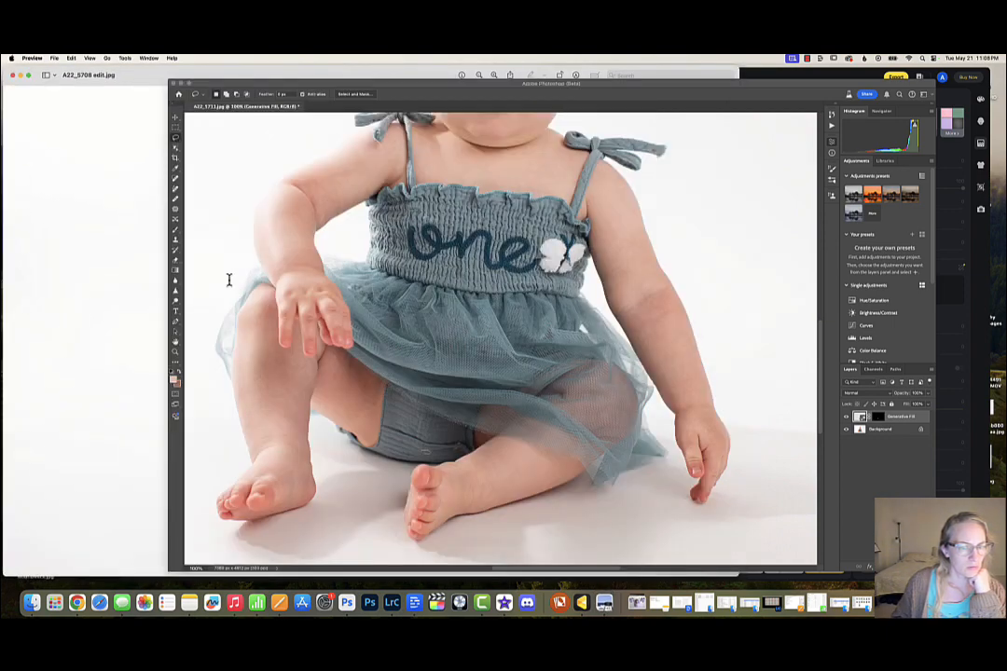
{"action": "left_click", "coordinate": [120, 261]}
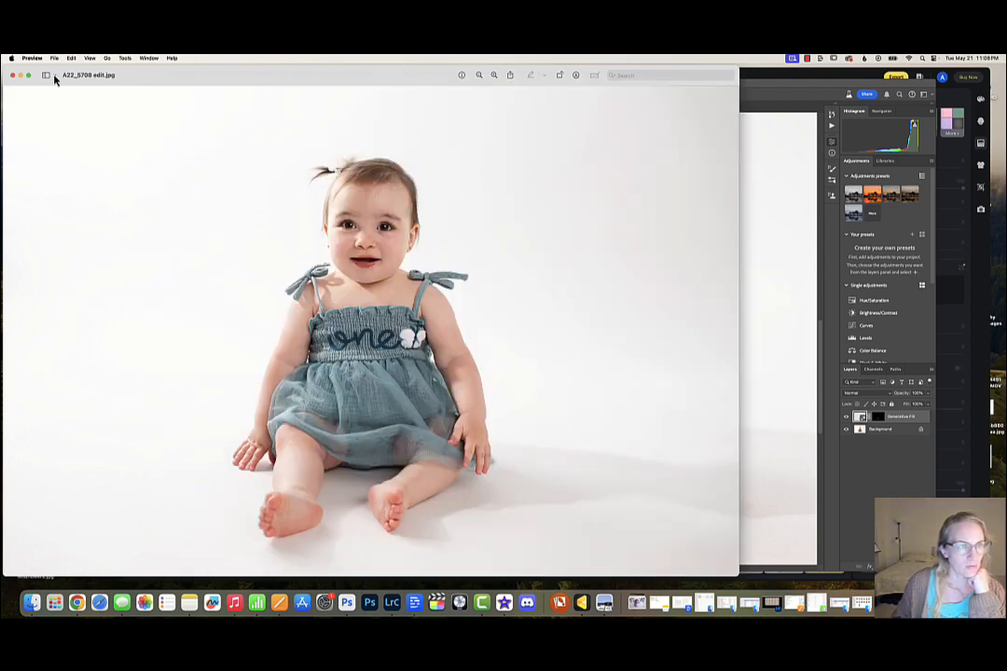
{"action": "left_click", "coordinate": [14, 76]}
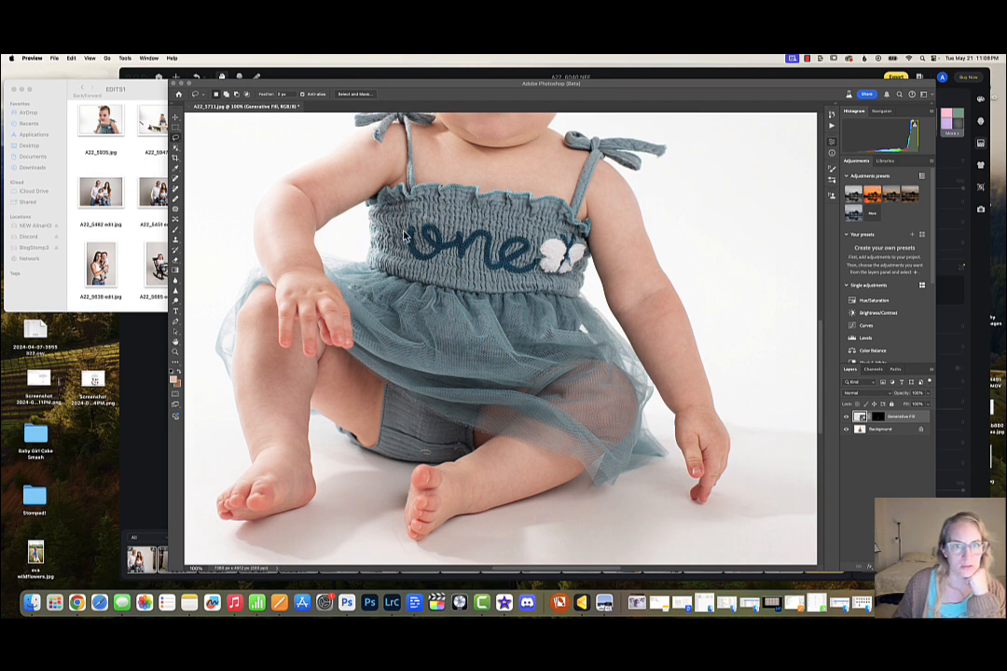
- Choose the third bloomers variation in Photoshop (Beta) and clean up two small areas along the bloomers' lower edge with a promptless Generative Fill
{"action": "left_click", "coordinate": [463, 140]}
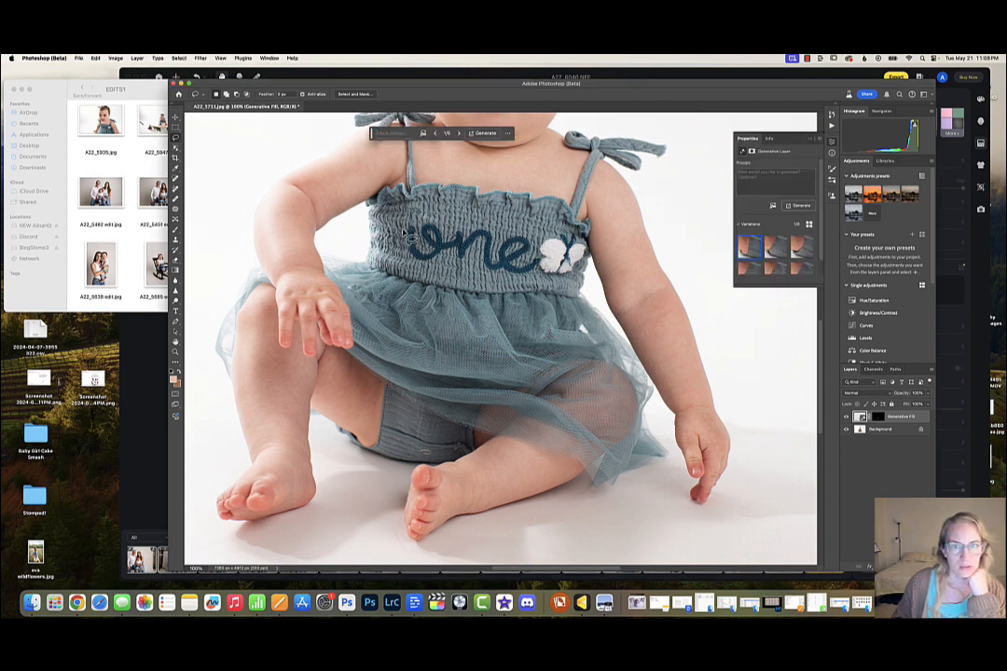
{"action": "left_click", "coordinate": [461, 136]}
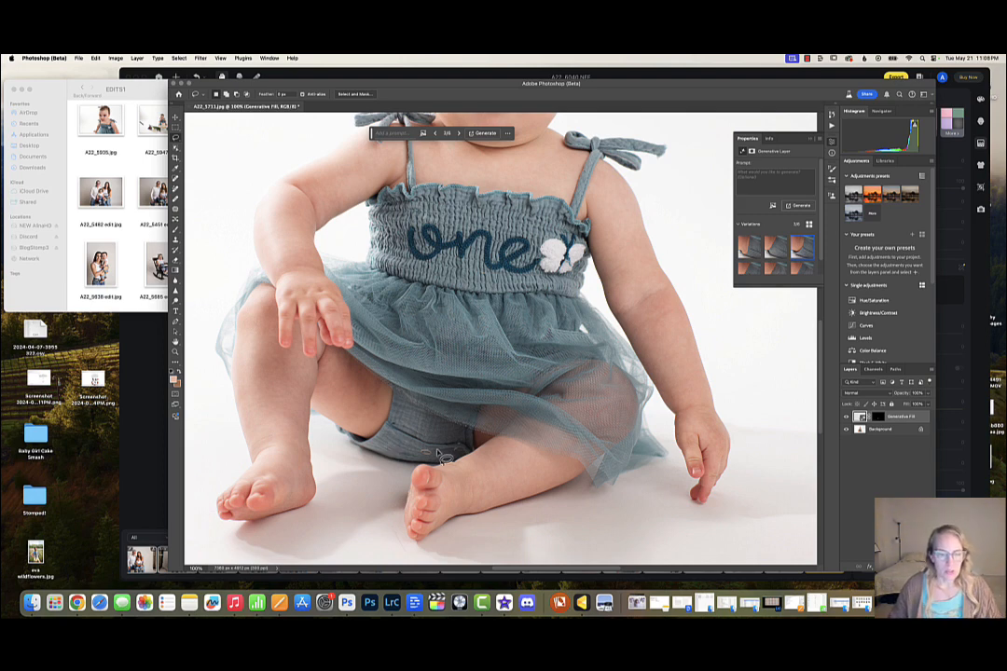
{"action": "mouse_move", "coordinate": [435, 453]}
{"action": "left_mouse_down"}
{"action": "mouse_move", "coordinate": [419, 452]}
{"action": "mouse_move", "coordinate": [467, 453]}
{"action": "mouse_move", "coordinate": [457, 446]}
{"action": "mouse_move", "coordinate": [467, 463]}
{"action": "mouse_move", "coordinate": [467, 449]}
{"action": "left_mouse_up"}
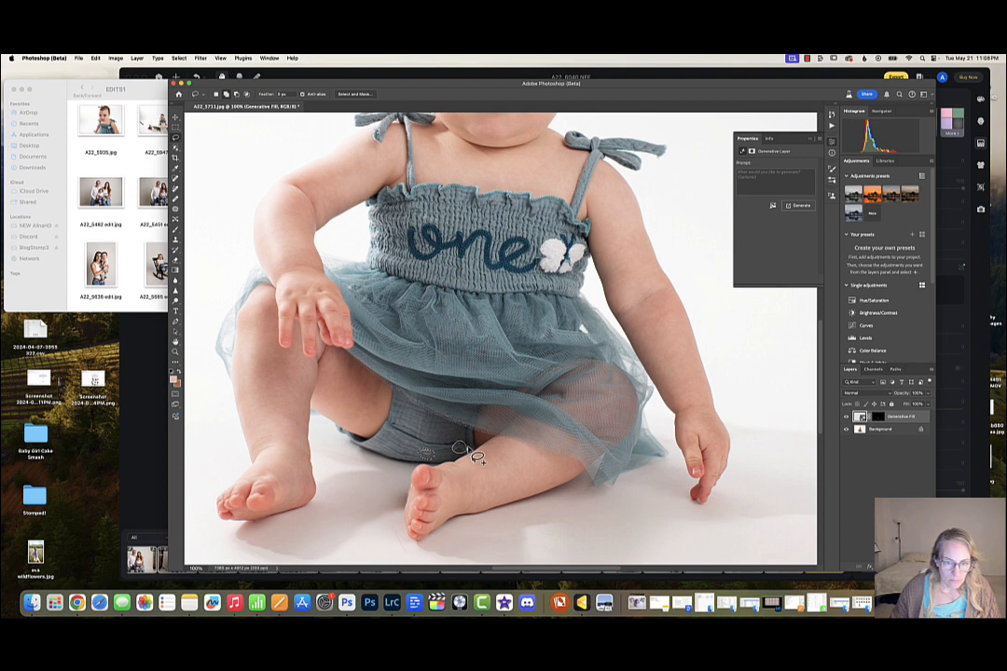
{"action": "left_click", "coordinate": [416, 135]}
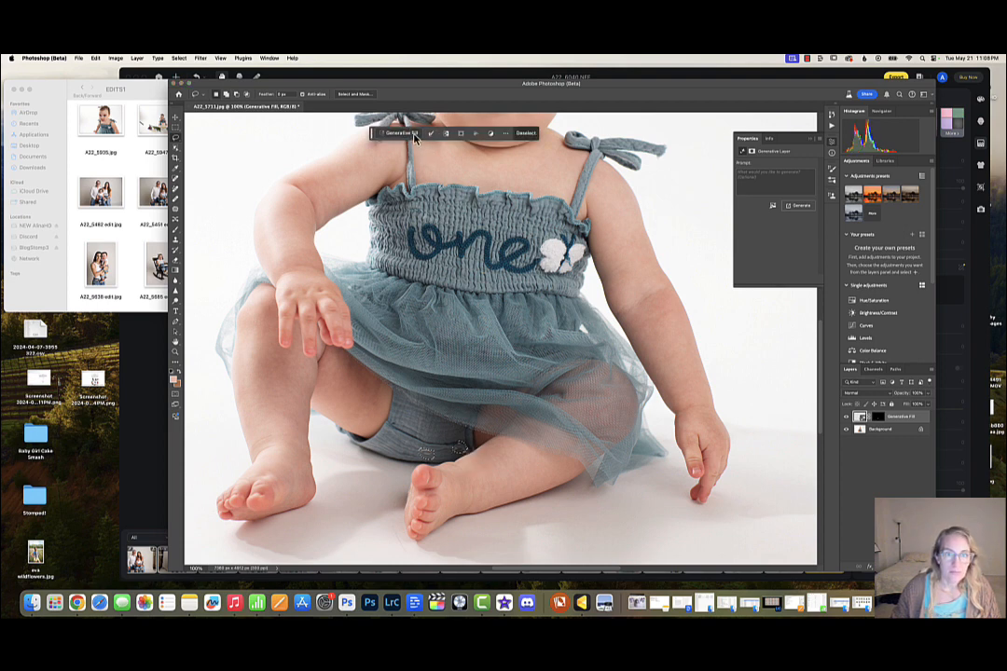
{"action": "left_click", "coordinate": [550, 133]}
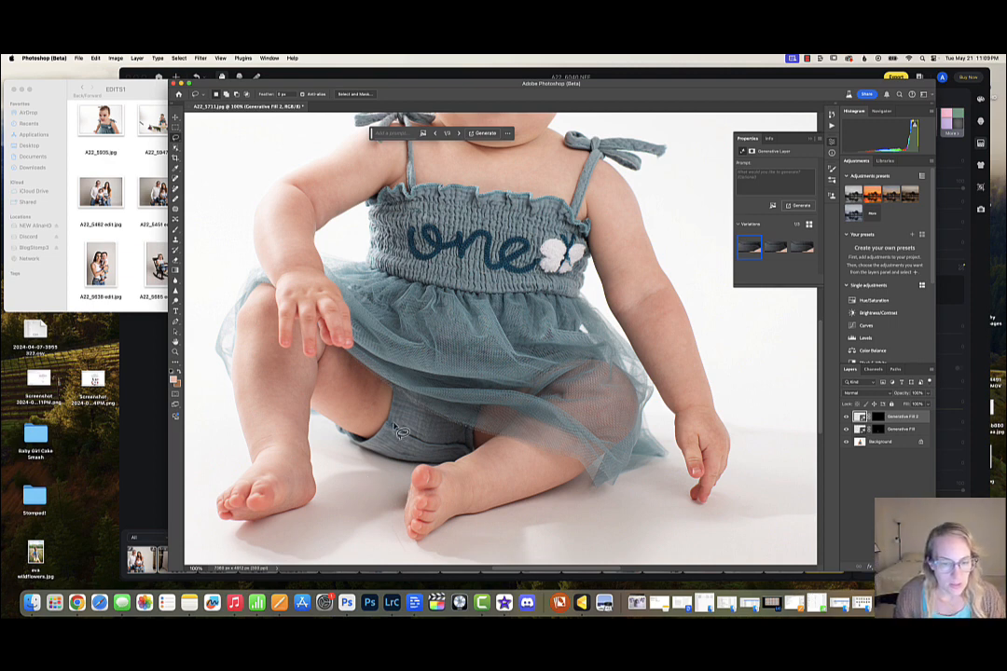
- Lasso the seam line across the middle of the bloomers and replace it using Generative Fill without a prompt
{"action": "mouse_move", "coordinate": [395, 431]}
{"action": "left_mouse_down"}
{"action": "mouse_move", "coordinate": [426, 448]}
{"action": "mouse_move", "coordinate": [429, 437]}
{"action": "mouse_move", "coordinate": [395, 430]}
{"action": "left_mouse_up"}
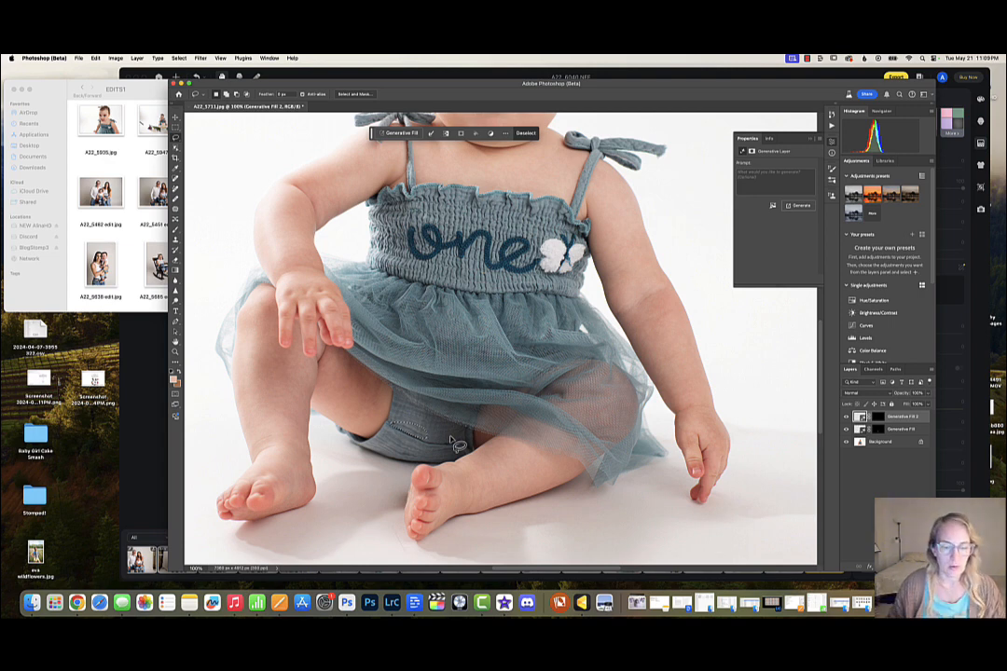
{"action": "left_click", "coordinate": [413, 137]}
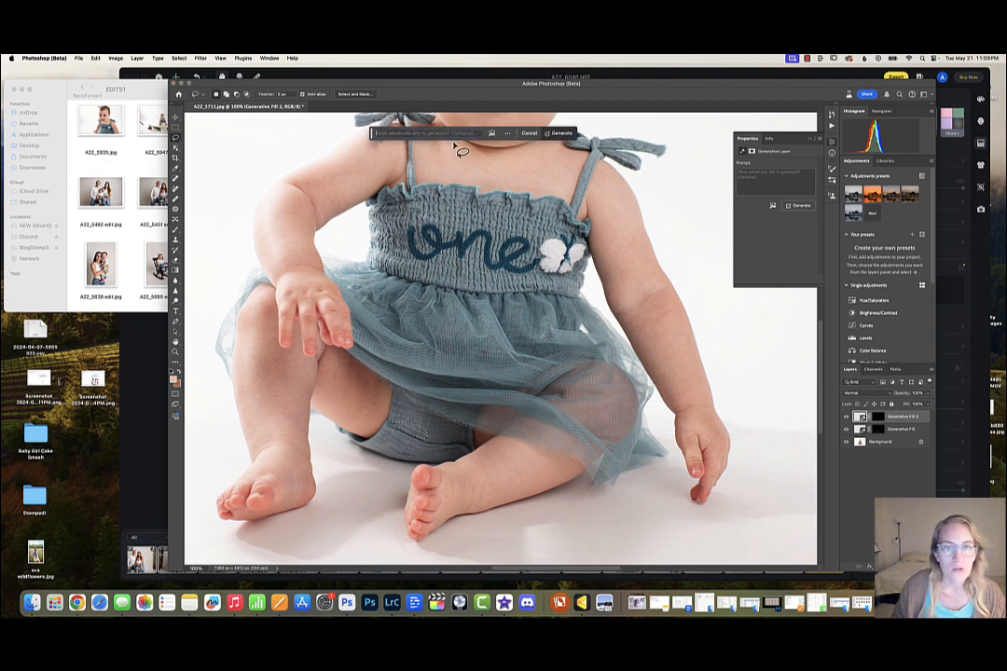
{"action": "left_click", "coordinate": [558, 135]}
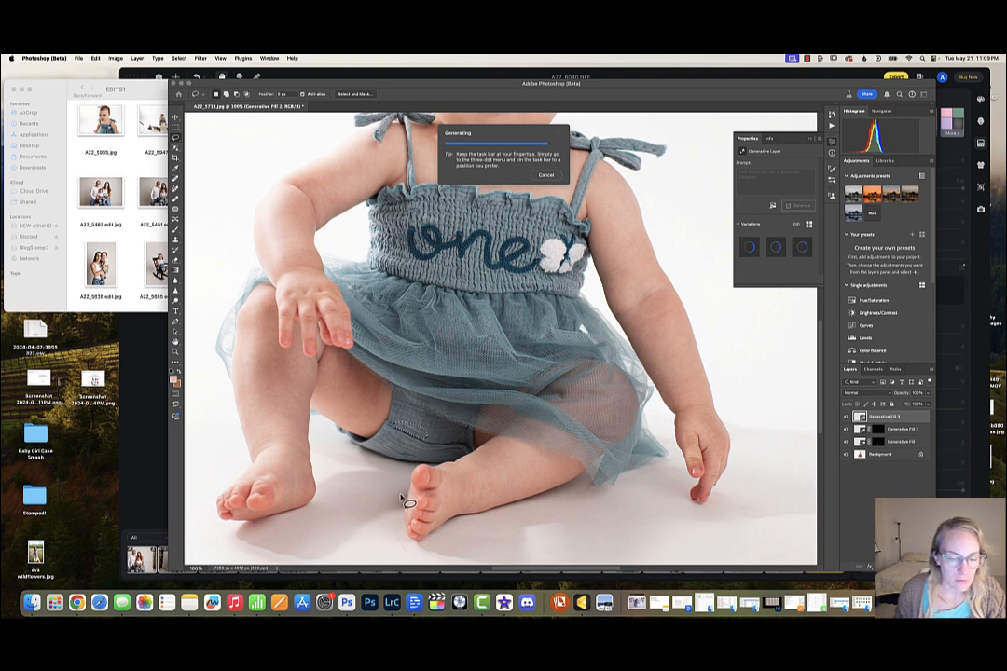
- Examine the baby's feet, bloomers and face up close, and the whole photo at 33.33% zoom
{"action": "scroll", "coordinate": [466, 508], "scroll_direction": "down", "scroll_amount": 3}
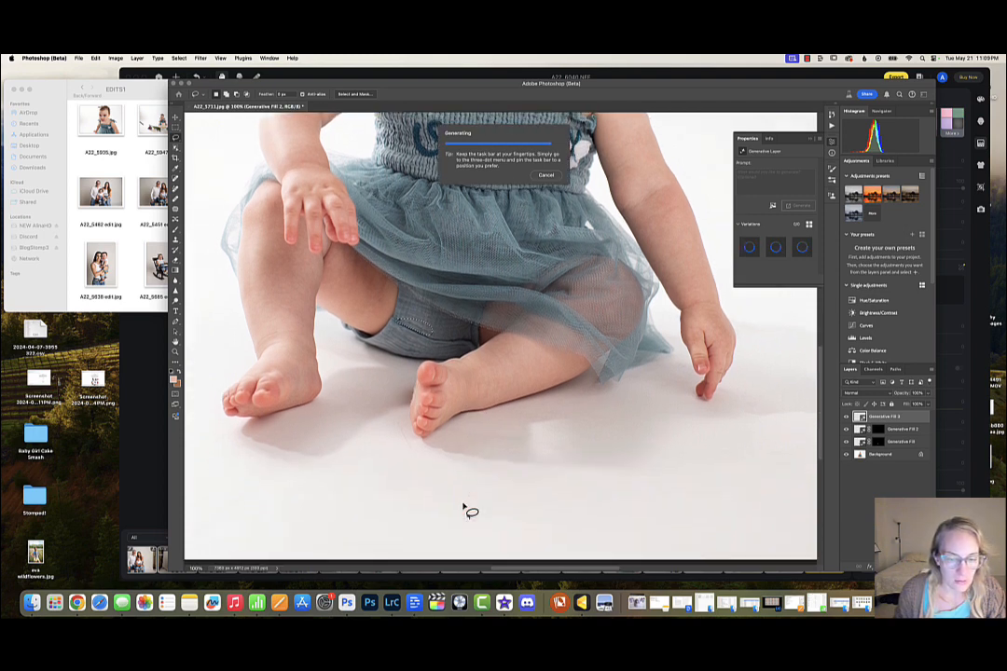
{"action": "scroll", "coordinate": [467, 511], "scroll_direction": "up", "scroll_amount": 3}
{"action": "scroll", "coordinate": [471, 511], "scroll_direction": "up", "scroll_amount": 2}
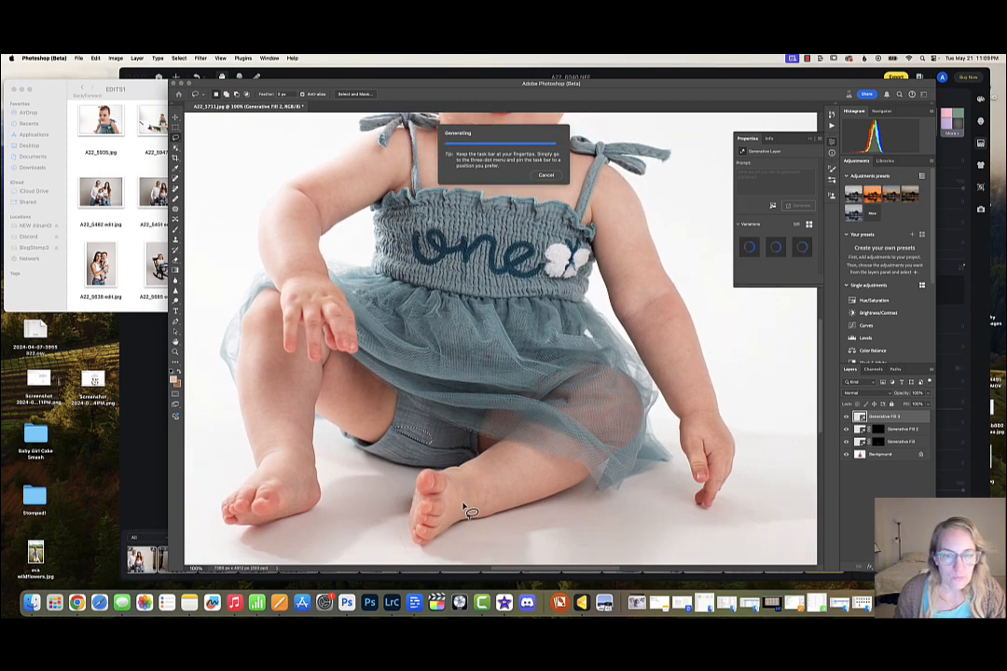
{"action": "scroll", "coordinate": [465, 508], "scroll_direction": "up", "scroll_amount": 5}
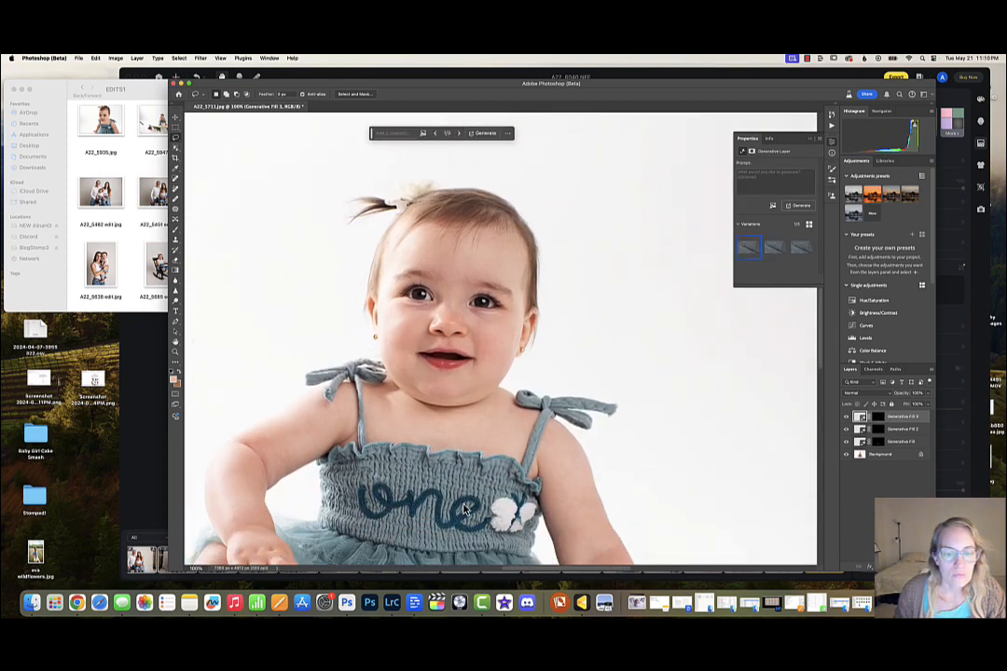
{"action": "scroll", "coordinate": [463, 508], "scroll_direction": "down", "scroll_amount": 5}
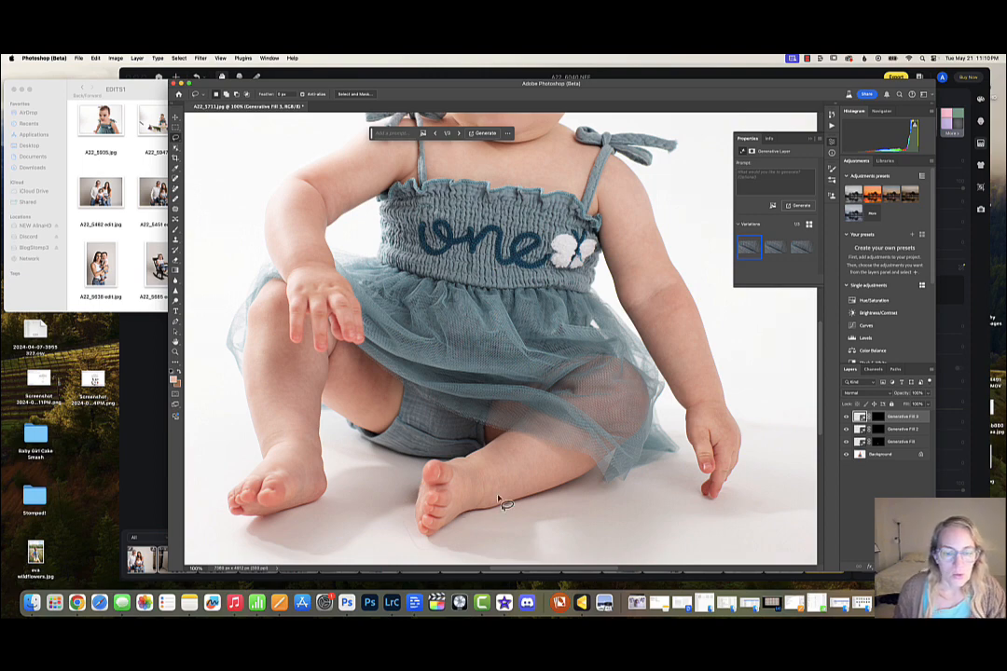
{"action": "key", "text": "super+minus"}
{"action": "key", "text": "super+minus"}
{"action": "key", "text": "super+minus"}
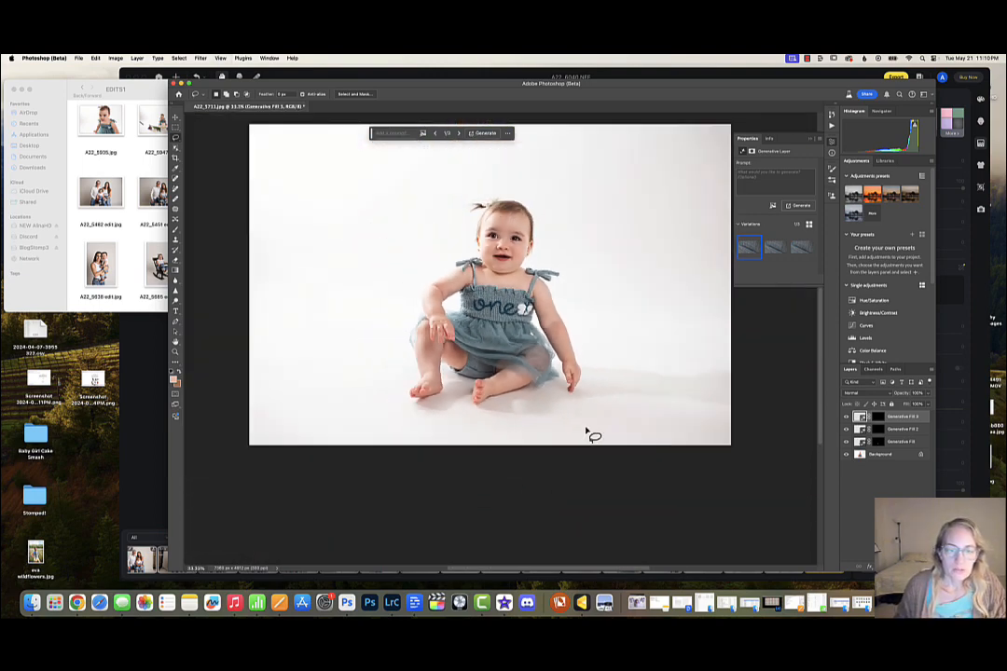
{"action": "scroll", "coordinate": [587, 431], "scroll_direction": "up", "scroll_amount": 2}
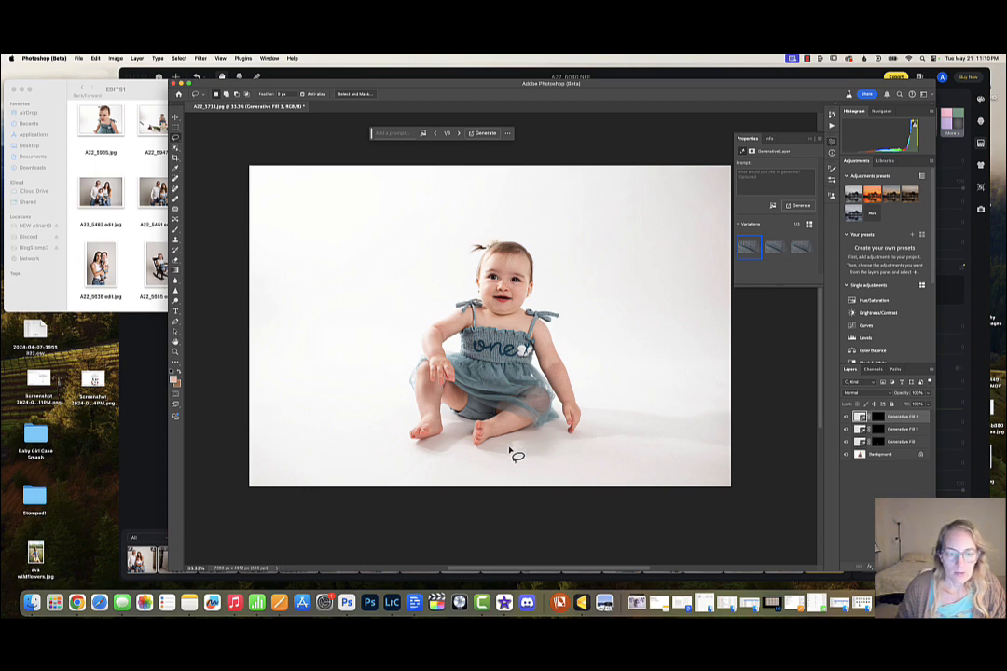
- Try replacing the skin of the baby's inner thigh beside the bloomers with a promptless Generative Fill, then discard that layer
{"action": "key", "text": "super+equal"}
{"action": "key", "text": "super+equal"}
{"action": "scroll", "coordinate": [471, 471], "scroll_direction": "down", "scroll_amount": 2}
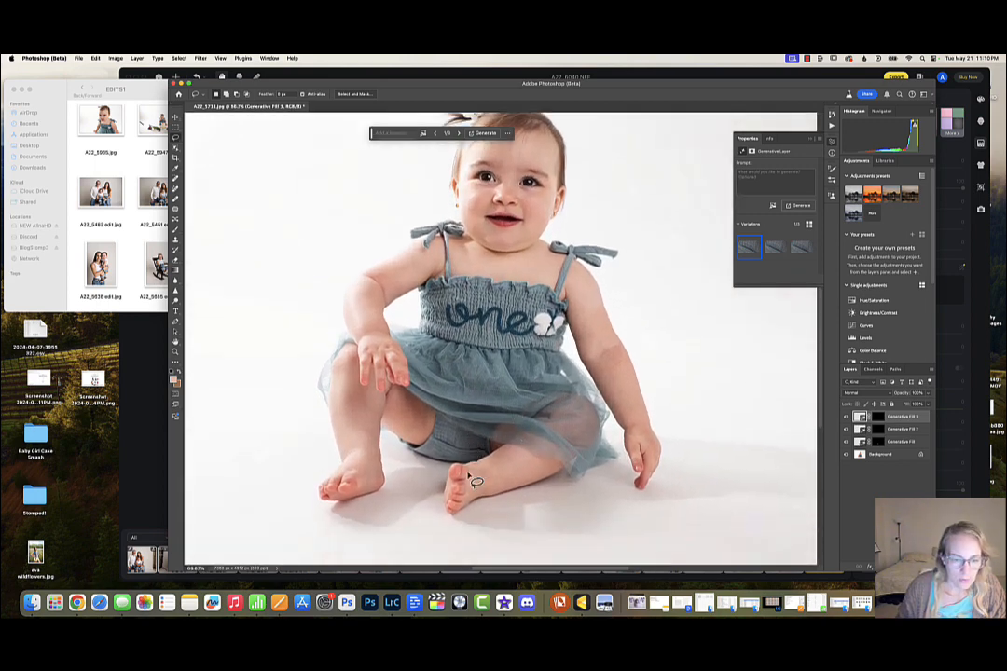
{"action": "key", "text": "super+equal"}
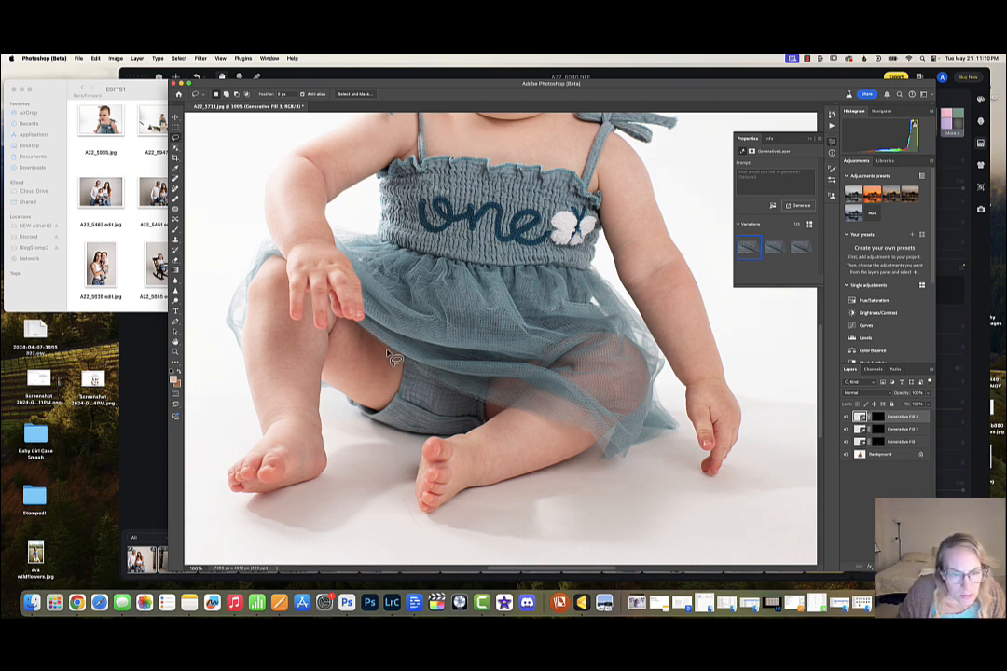
{"action": "mouse_move", "coordinate": [391, 354]}
{"action": "left_mouse_down"}
{"action": "mouse_move", "coordinate": [397, 373]}
{"action": "mouse_move", "coordinate": [376, 397]}
{"action": "mouse_move", "coordinate": [350, 384]}
{"action": "mouse_move", "coordinate": [353, 327]}
{"action": "left_mouse_up"}
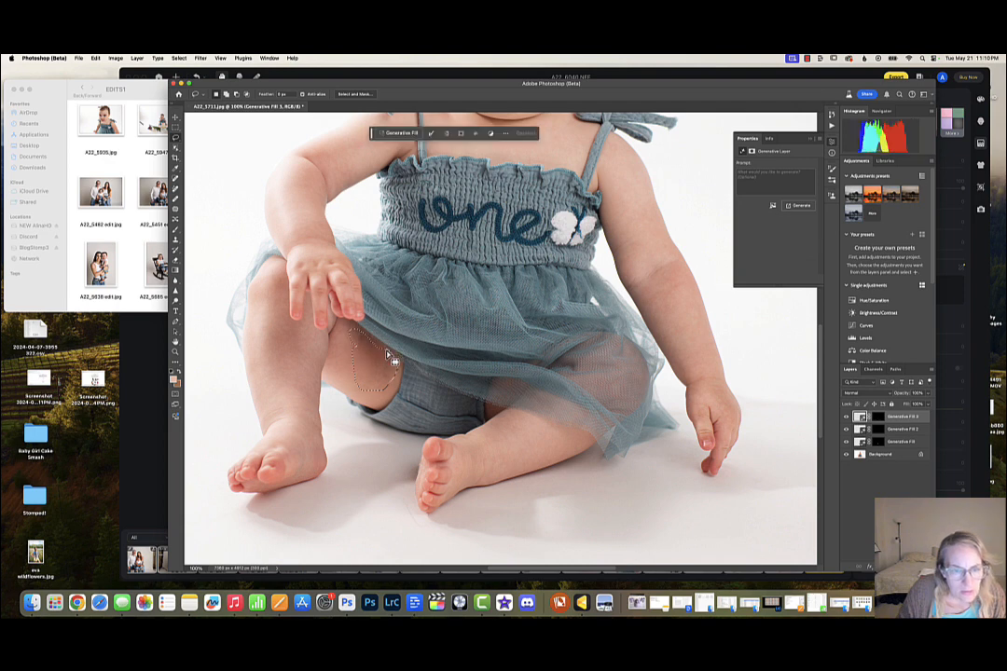
{"action": "left_click", "coordinate": [401, 133]}
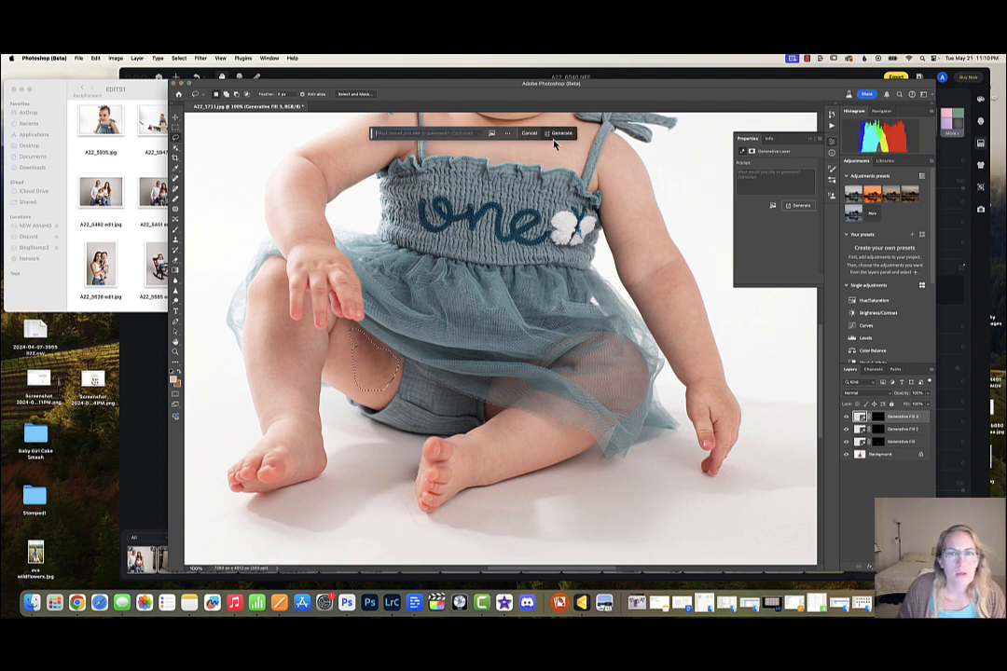
{"action": "left_click", "coordinate": [562, 133]}
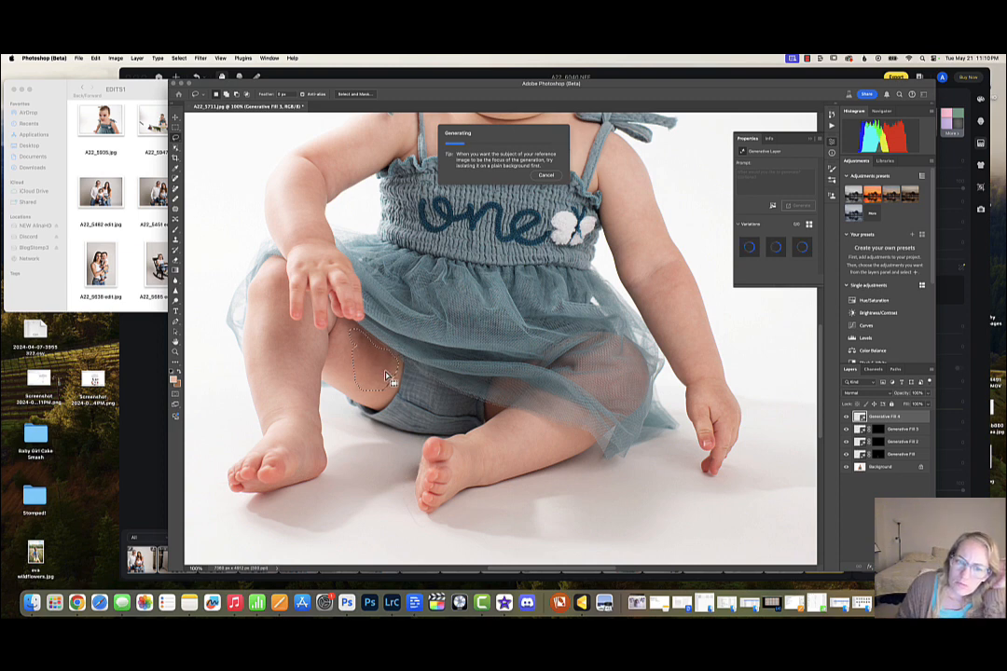
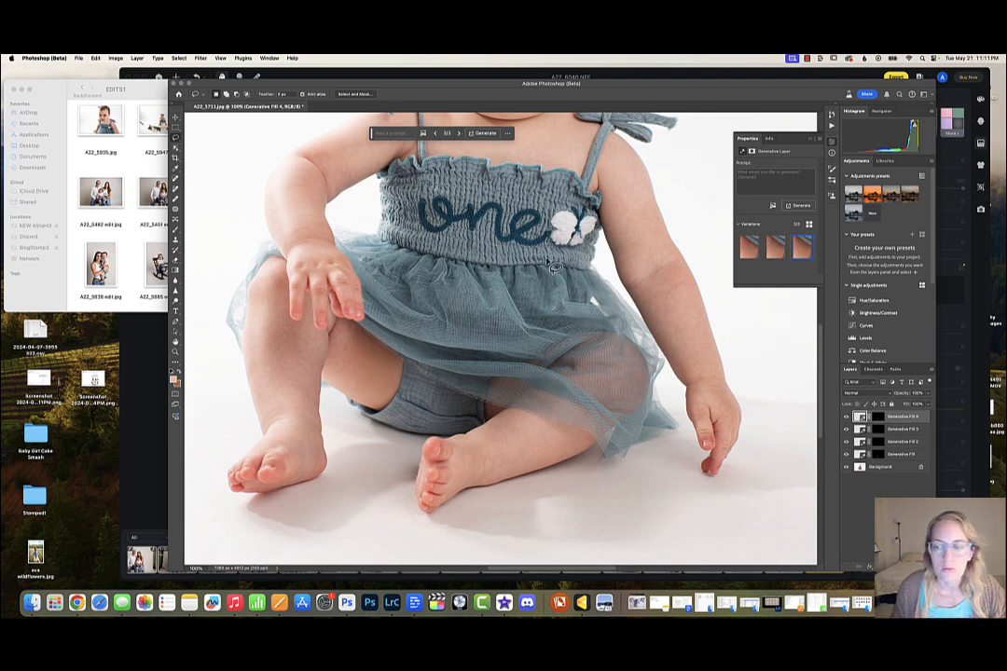
{"action": "key", "text": "Delete"}
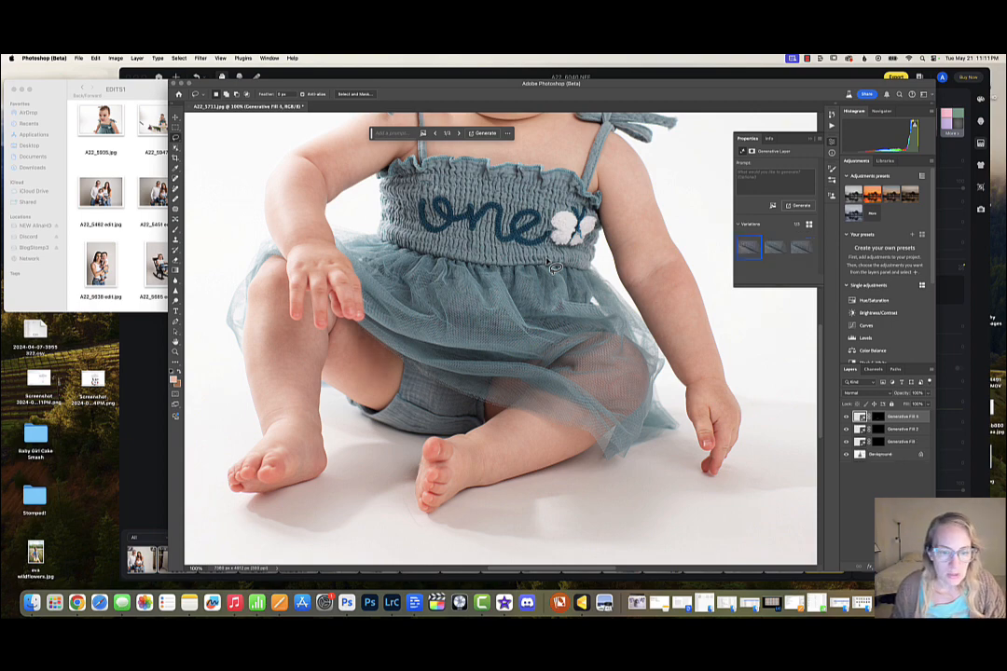
- Examine the inner thigh, bloomers and skirt up close and in the whole photo at 33.33% zoom
{"action": "key", "text": "super+minus"}
{"action": "key", "text": "super+minus"}
{"action": "key", "text": "super+minus"}
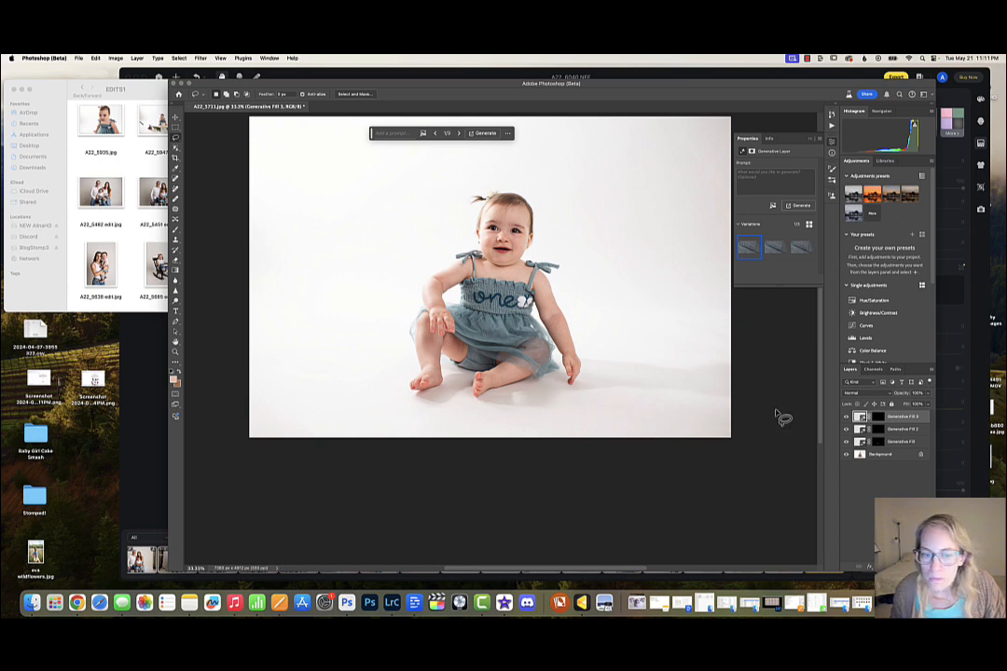
{"action": "key", "text": "super+plus"}
{"action": "key", "text": "super+plus"}
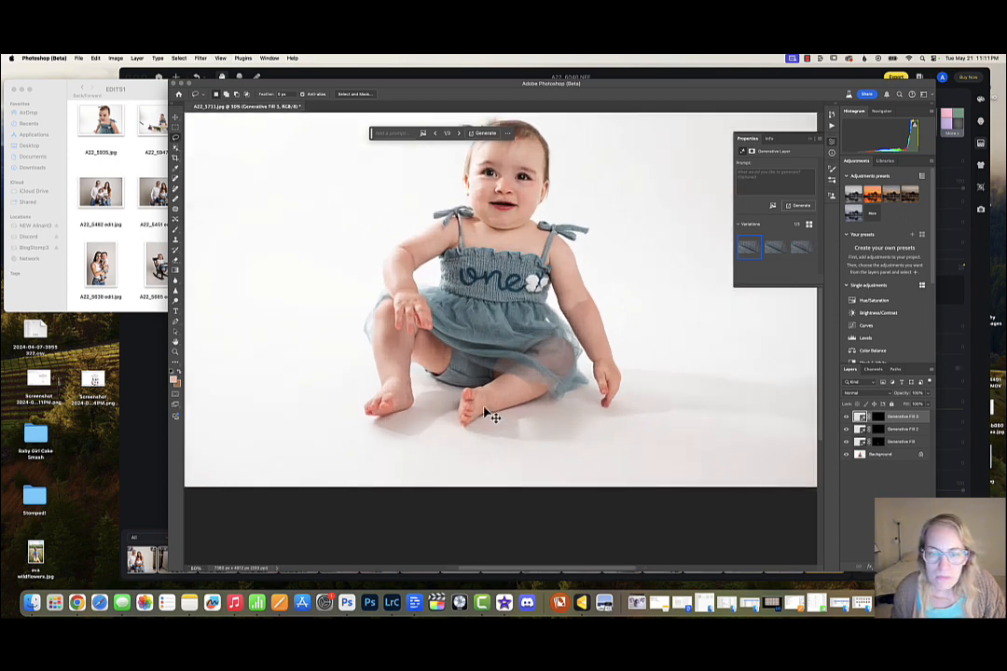
{"action": "key", "text": "super+plus"}
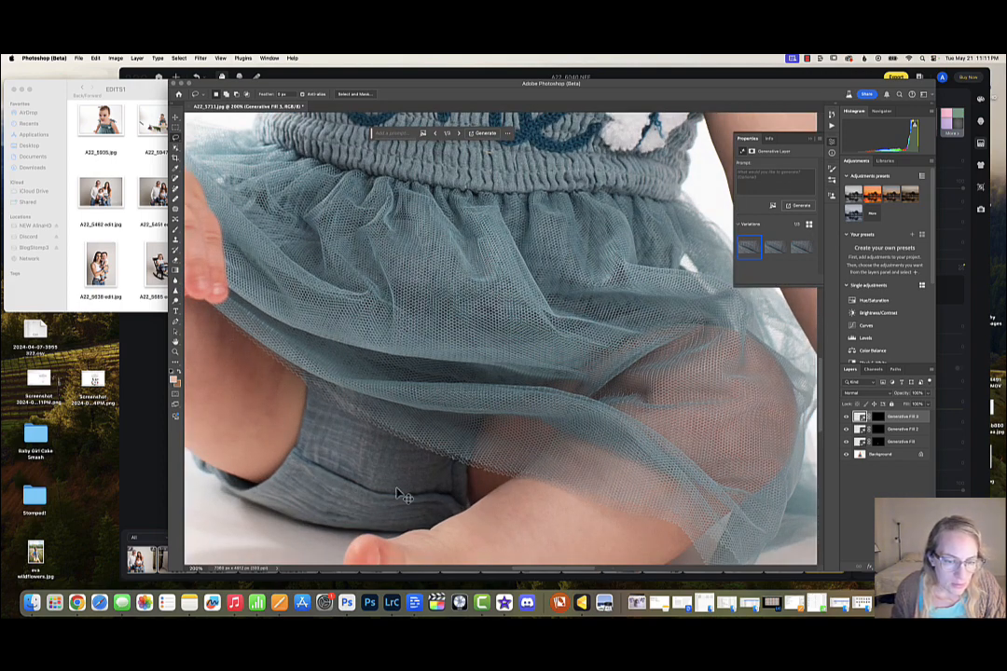
{"action": "key", "text": "super+minus"}
{"action": "key", "text": "super+minus"}
{"action": "key", "text": "super+minus"}
{"action": "key", "text": "super+minus"}
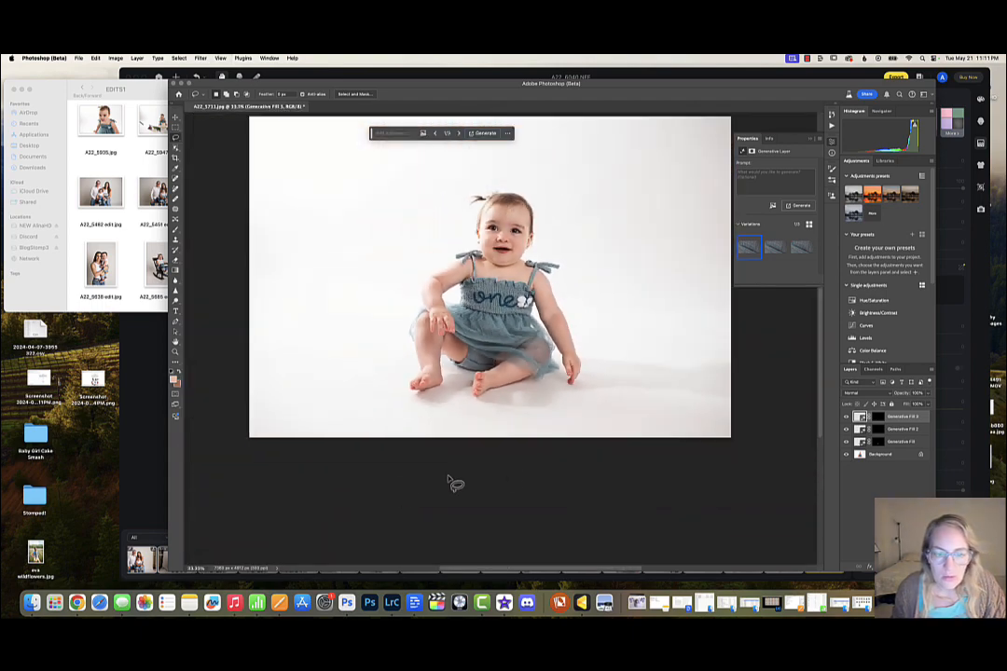
- Try a promptless Generative Fill on a smaller patch of the inner thigh at the bloomers' edge, then discard that layer
{"action": "key", "text": "super+plus"}
{"action": "key", "text": "super+plus"}
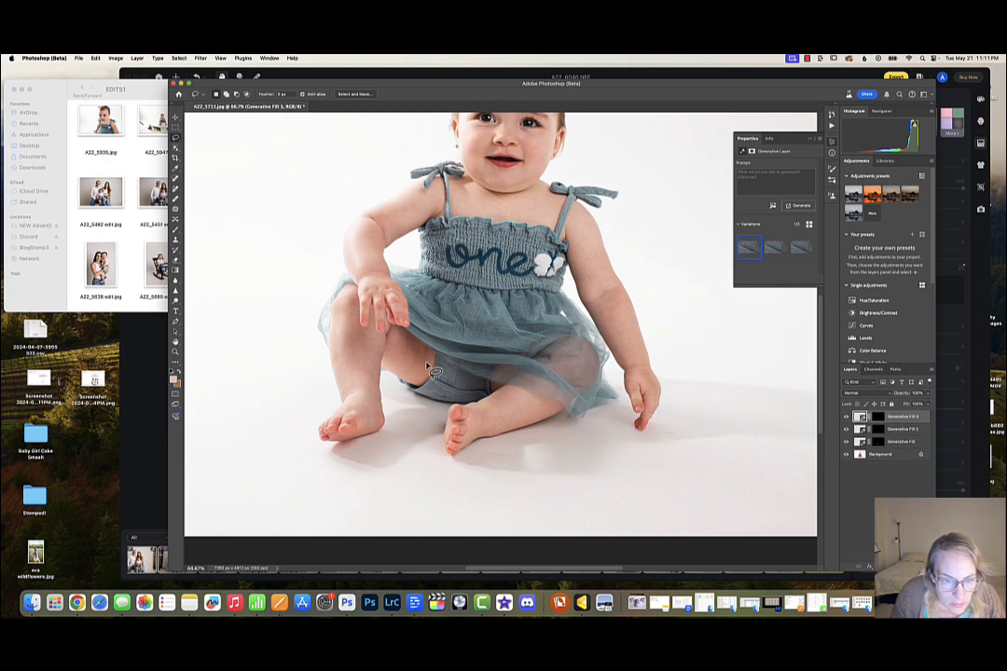
{"action": "left_click_drag", "start_coordinate": [428, 358], "coordinate": [419, 354]}
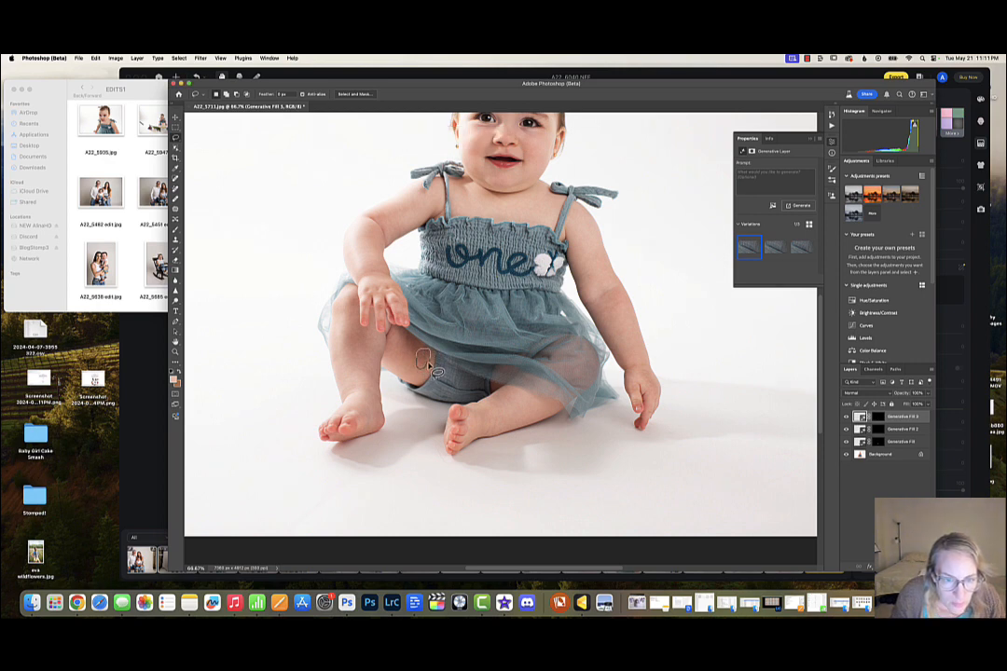
{"action": "left_click", "coordinate": [405, 136]}
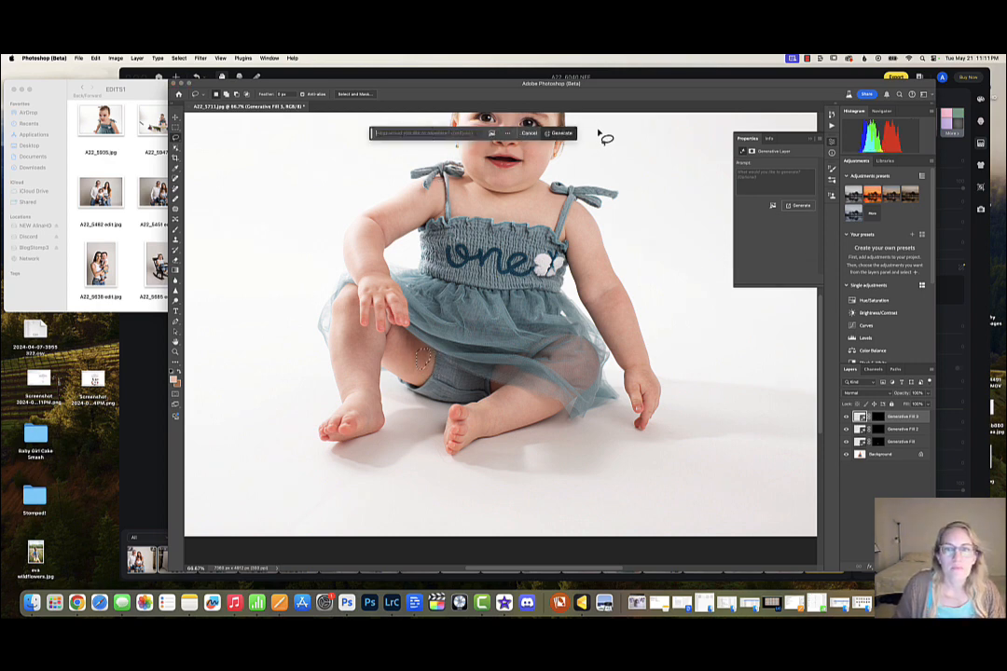
{"action": "left_click", "coordinate": [559, 134]}
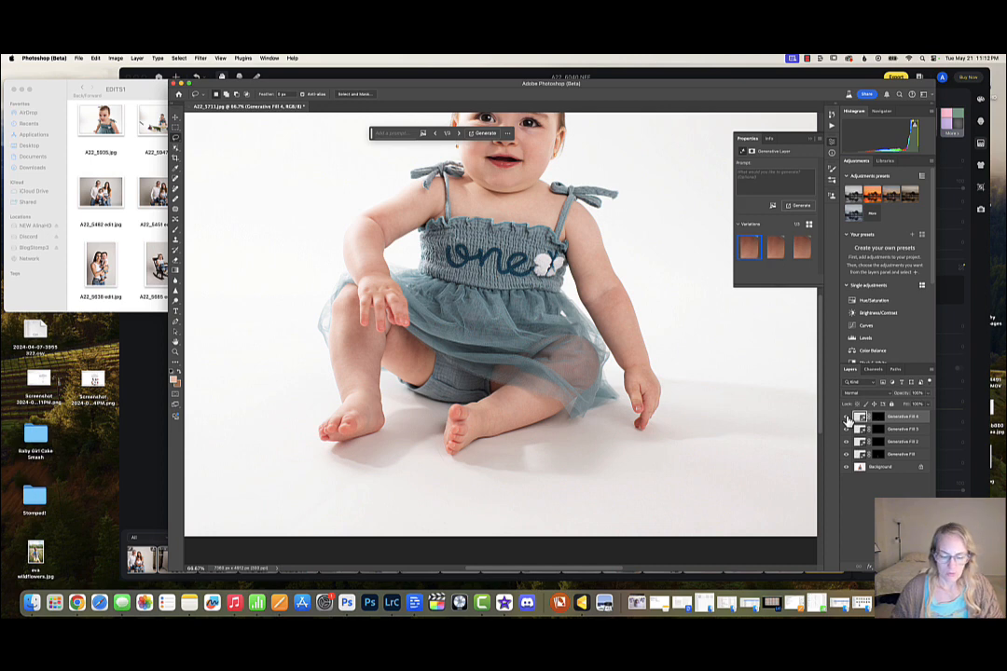
{"action": "key", "text": "super+minus"}
{"action": "key", "text": "super+minus"}
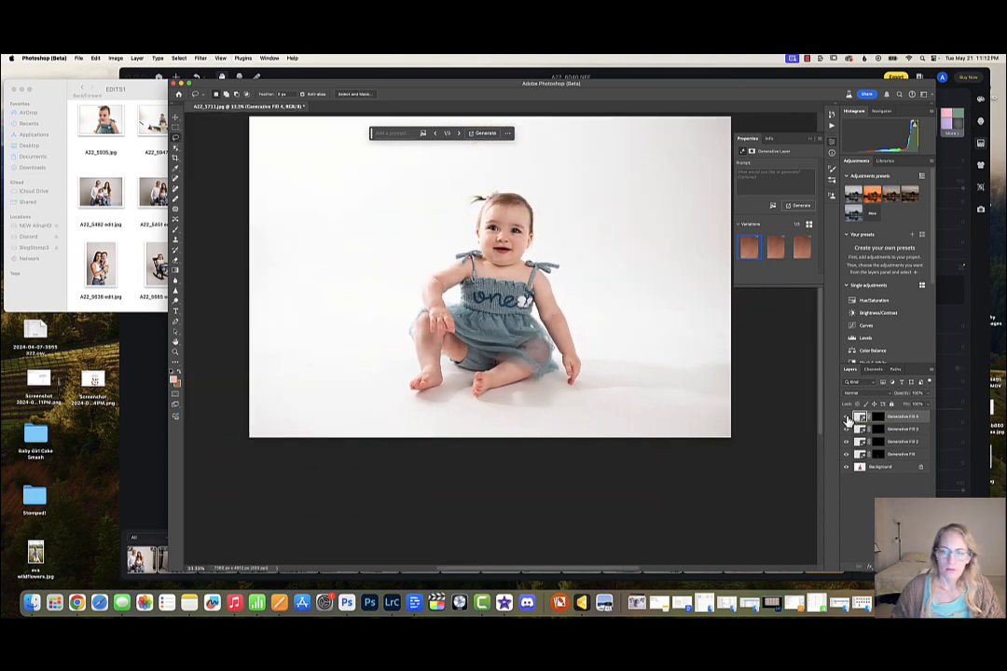
{"action": "key", "text": "BackSpace"}
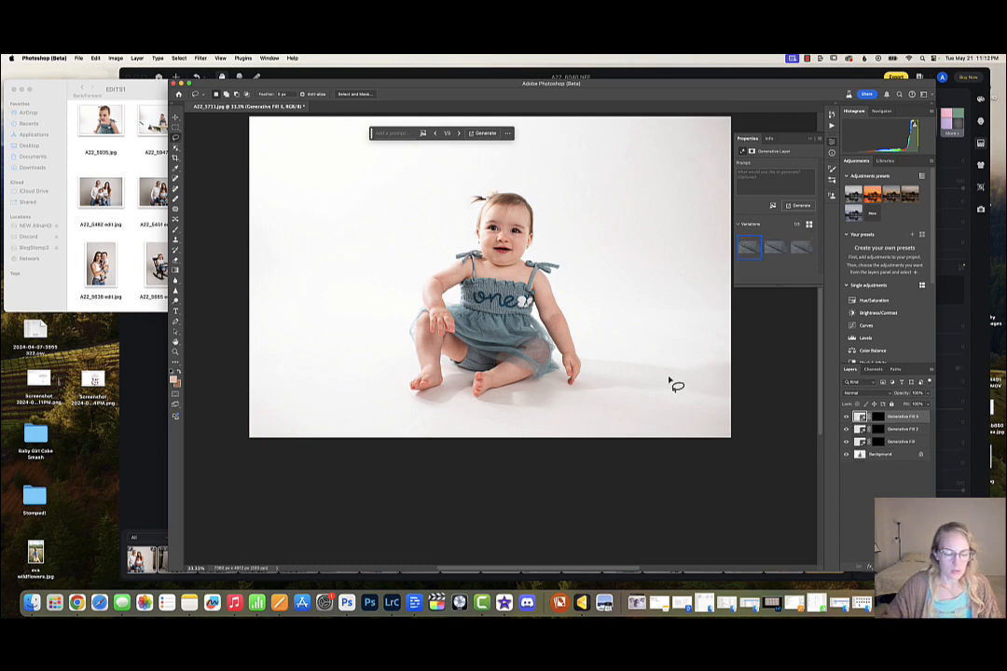
- Reduce the layer stack to the Background layer alone, leaving none of the three remaining Generative Fill layers
{"action": "key", "text": "BackSpace"}
{"action": "key", "text": "BackSpace"}
{"action": "key", "text": "BackSpace"}
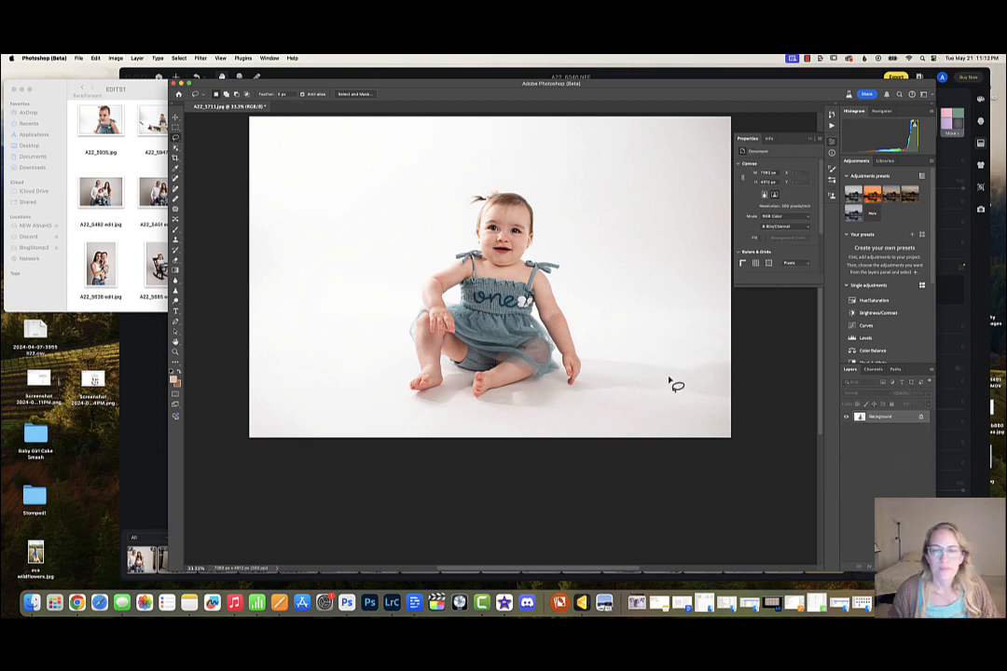
- Crop the photo tighter to about 6311 × 4212 px with the baby roughly centred in the frame
{"action": "key", "text": "super+minus"}
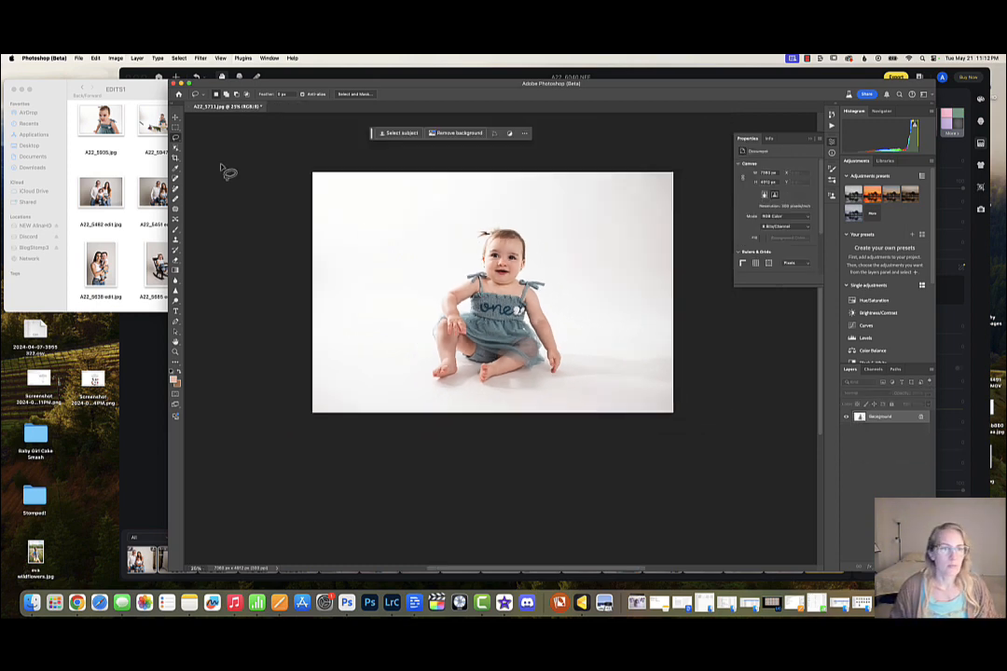
{"action": "left_click", "coordinate": [175, 158]}
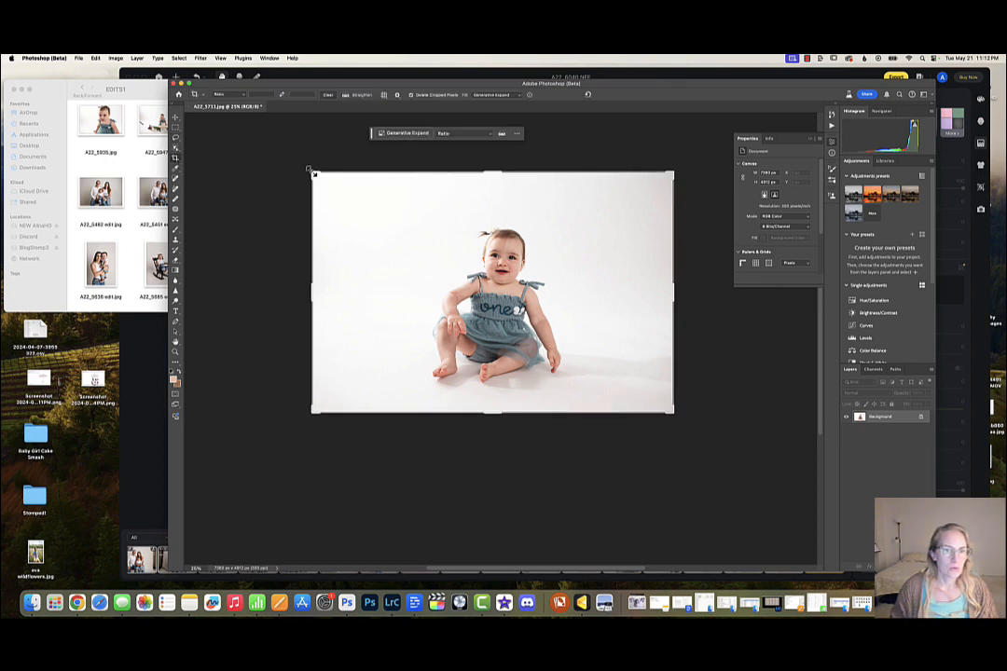
{"action": "left_click_drag", "start_coordinate": [314, 173], "coordinate": [338, 199]}
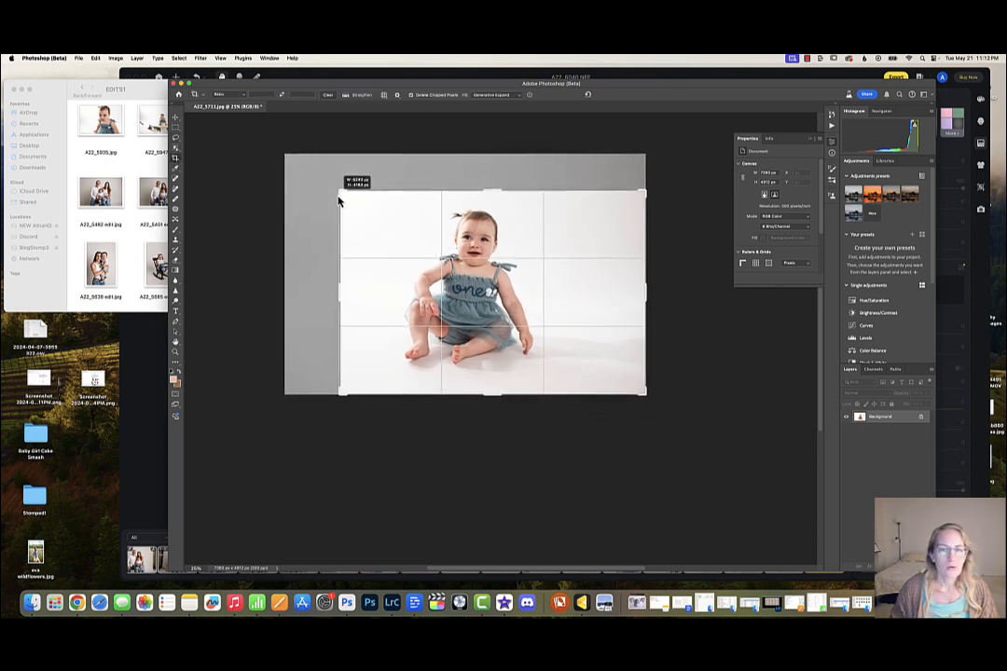
{"action": "left_click_drag", "start_coordinate": [398, 225], "coordinate": [527, 316]}
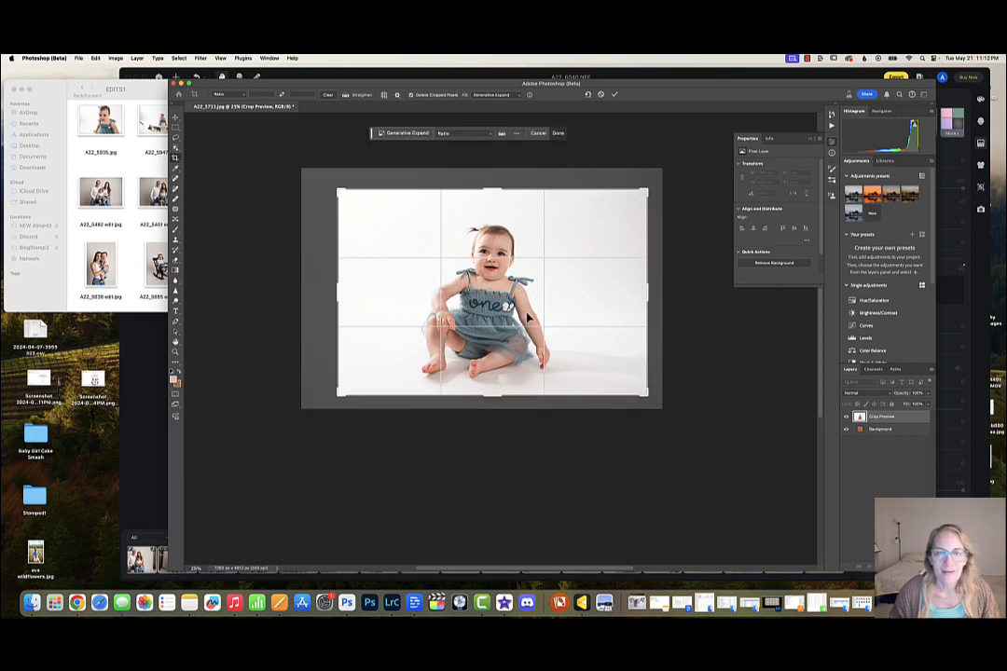
{"action": "left_click", "coordinate": [557, 133]}
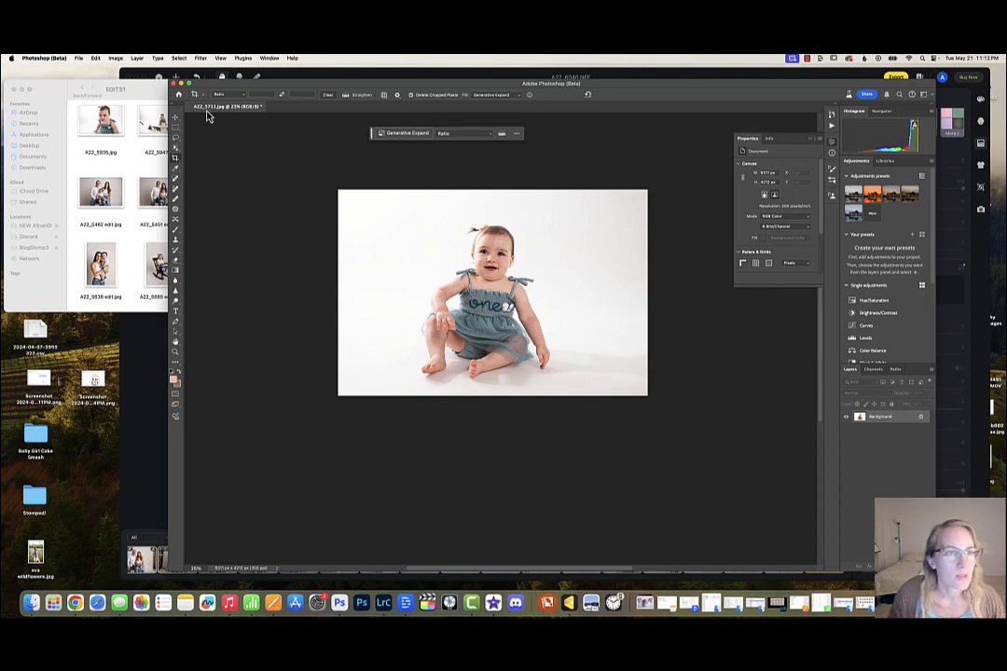
- Save a JPEG copy as A22_5711 edit.jpg in the EDITS1 folder at Maximum quality 10 with the Progressive format option
{"action": "left_click", "coordinate": [79, 57]}
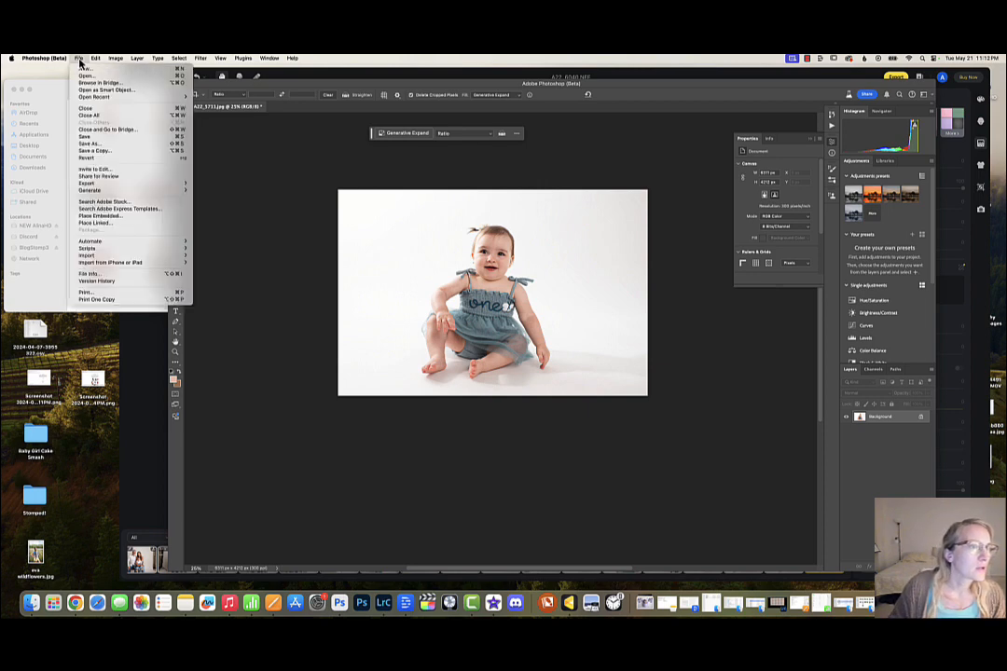
{"action": "left_click", "coordinate": [103, 151]}
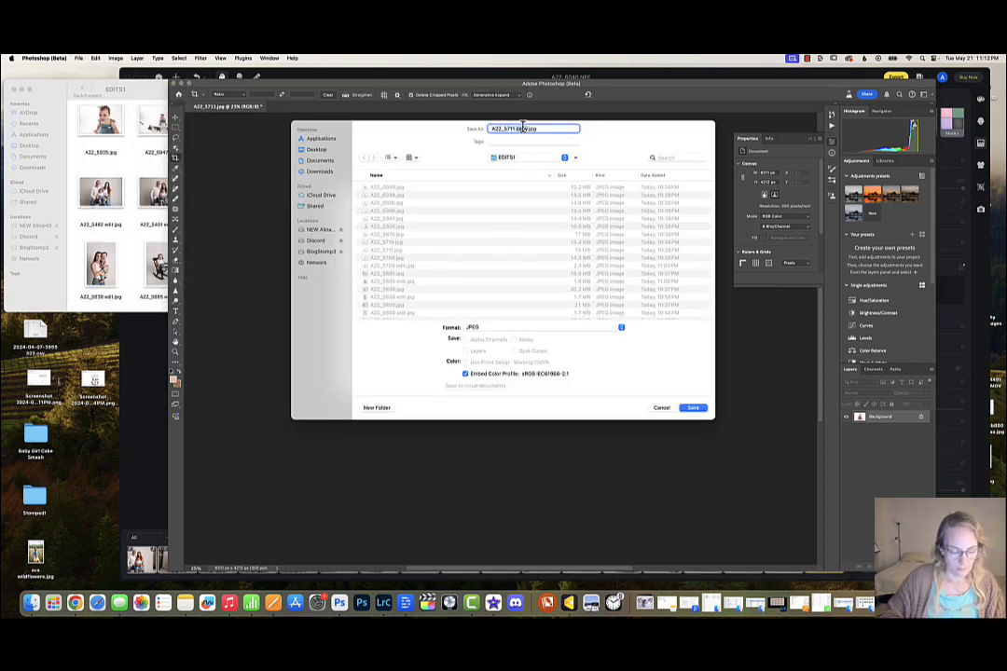
{"action": "key", "text": "Return"}
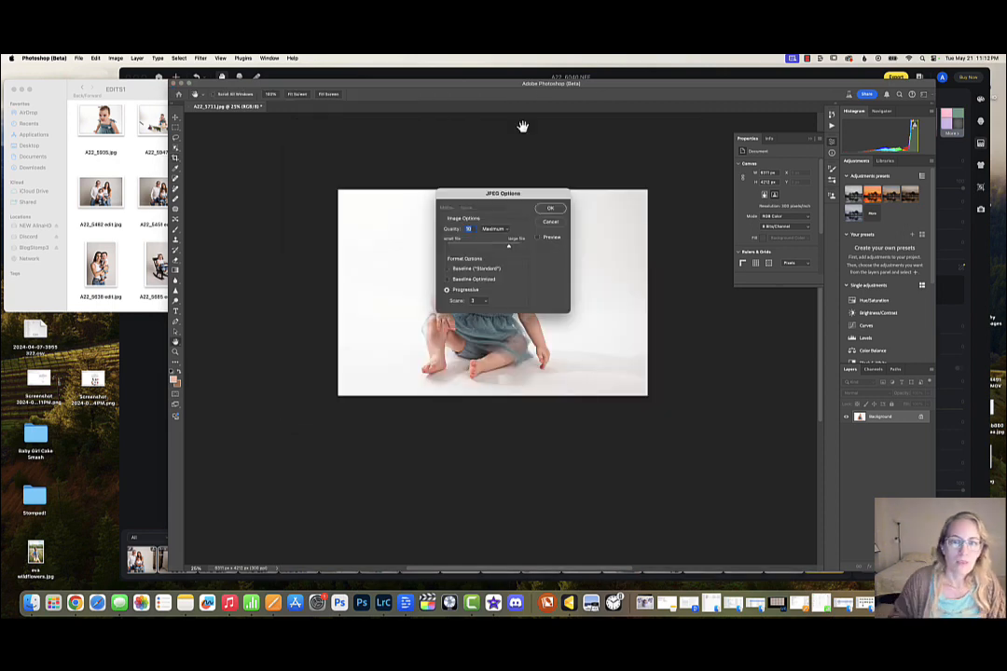
{"action": "left_click", "coordinate": [552, 209]}
{"action": "key", "text": "c"}
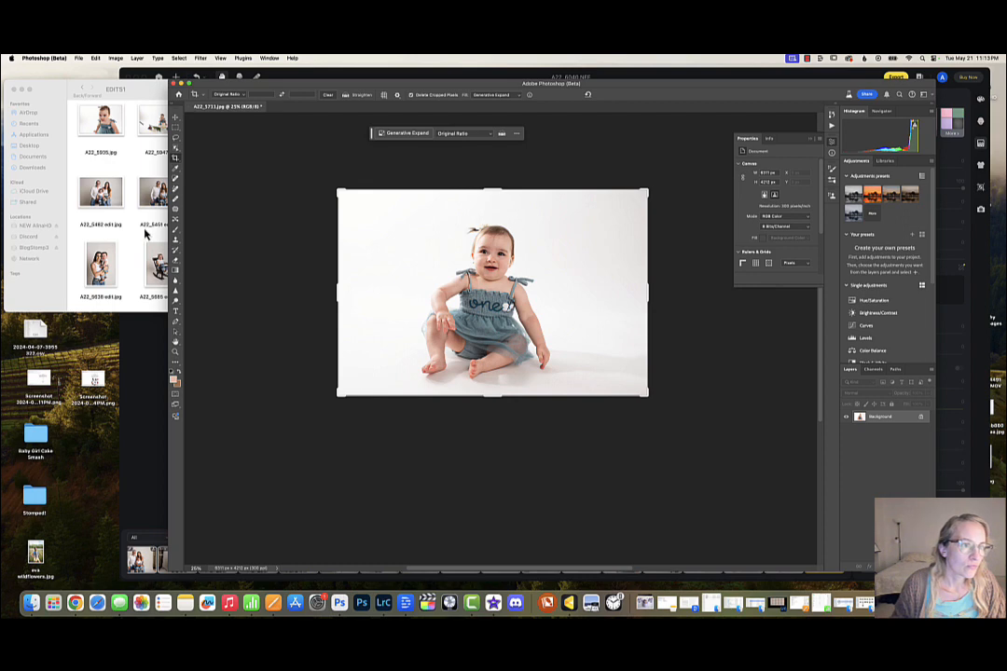
- Switch the EDITS1 folder in Finder to list view and bring the last original photos into view
{"action": "left_click", "coordinate": [125, 128]}
{"action": "left_click", "coordinate": [170, 86]}
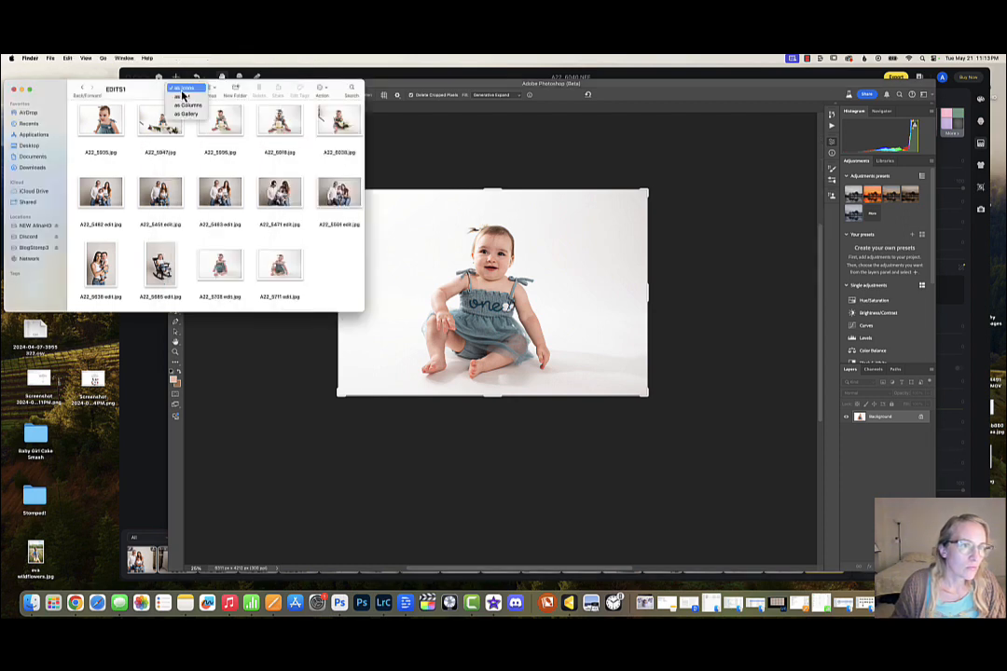
{"action": "left_click", "coordinate": [184, 97]}
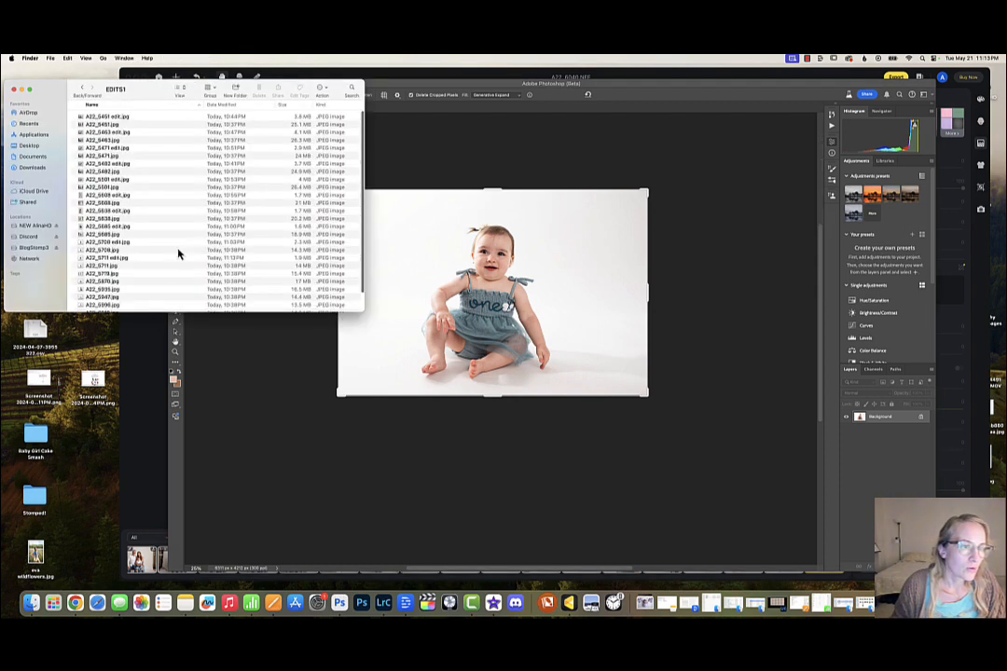
{"action": "scroll", "coordinate": [179, 253], "scroll_direction": "down", "scroll_amount": 2}
- Return to Photoshop (Beta) and close the A22_5711.jpg document
{"action": "left_click", "coordinate": [413, 140]}
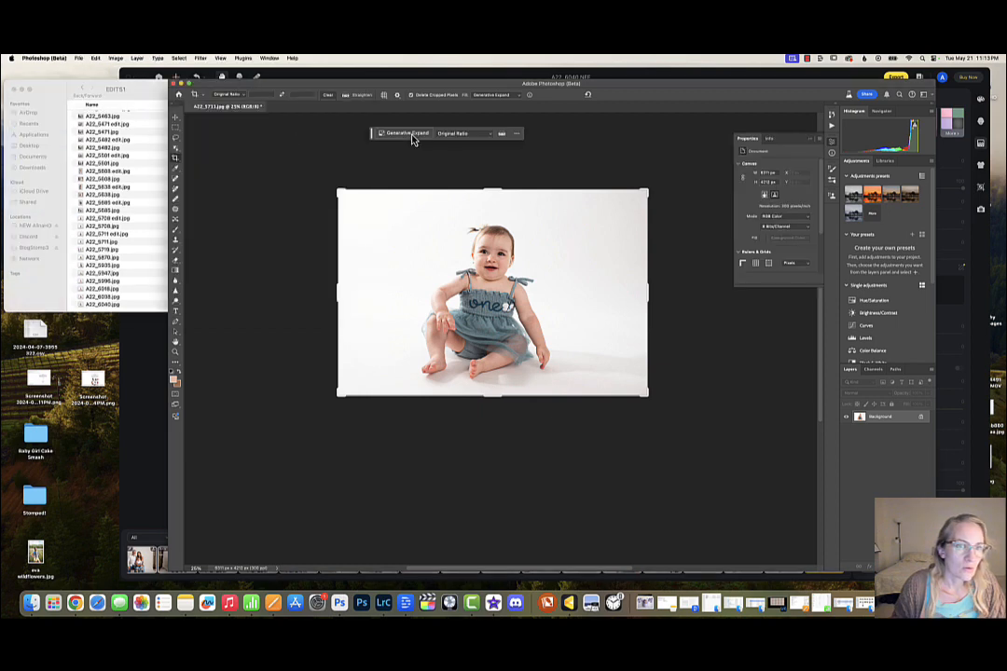
{"action": "left_click", "coordinate": [192, 107]}
{"action": "left_click", "coordinate": [519, 257]}
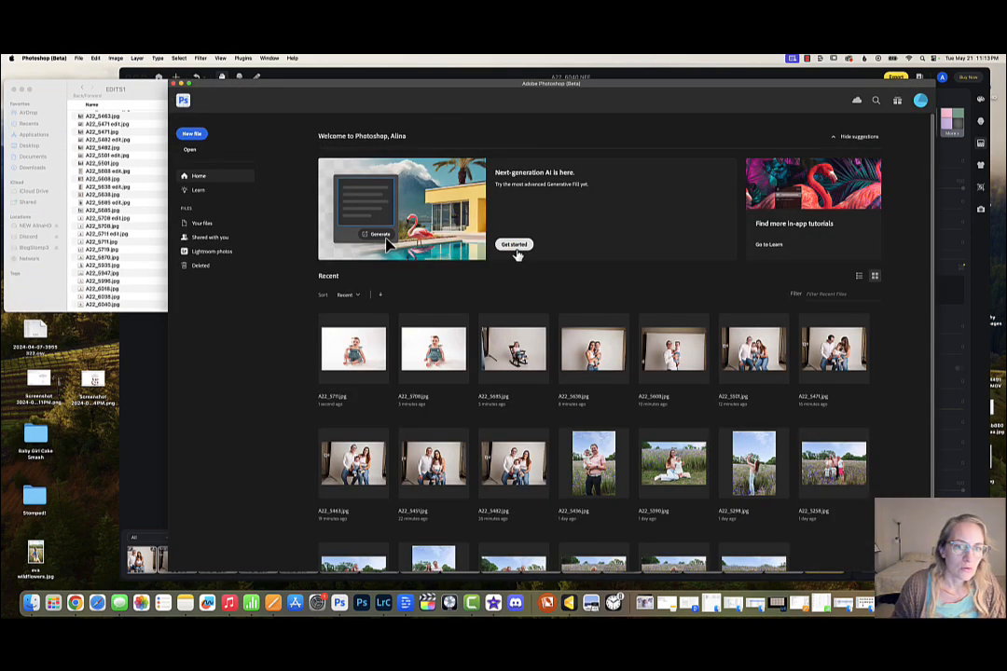
- Open A22_5719.jpg from the EDITS1 folder in Finder with Adobe Photoshop (Beta)
{"action": "left_click", "coordinate": [112, 252]}
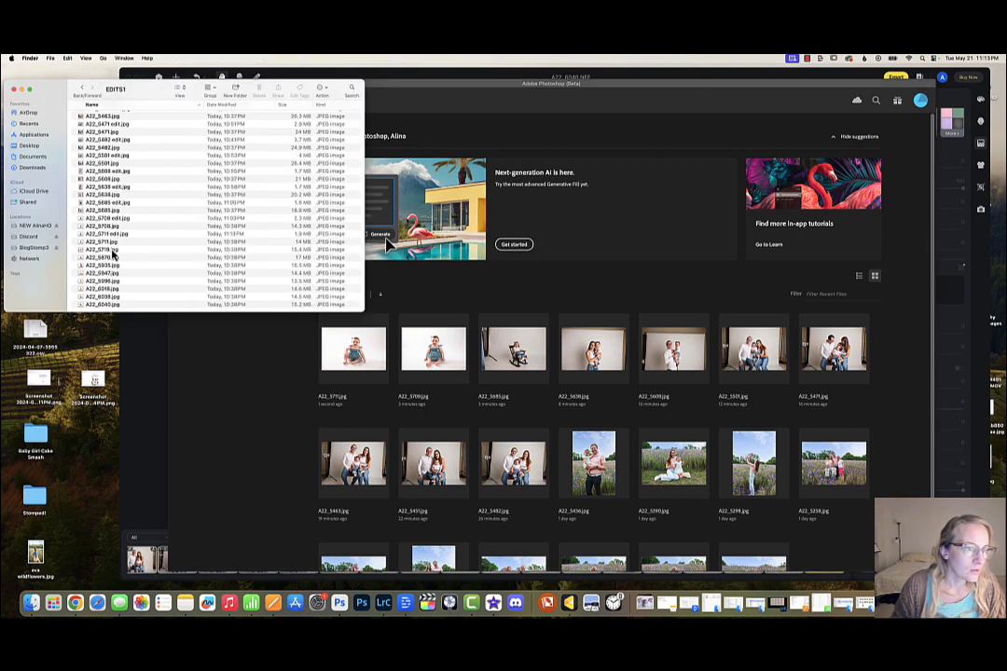
{"action": "right_click", "coordinate": [112, 252]}
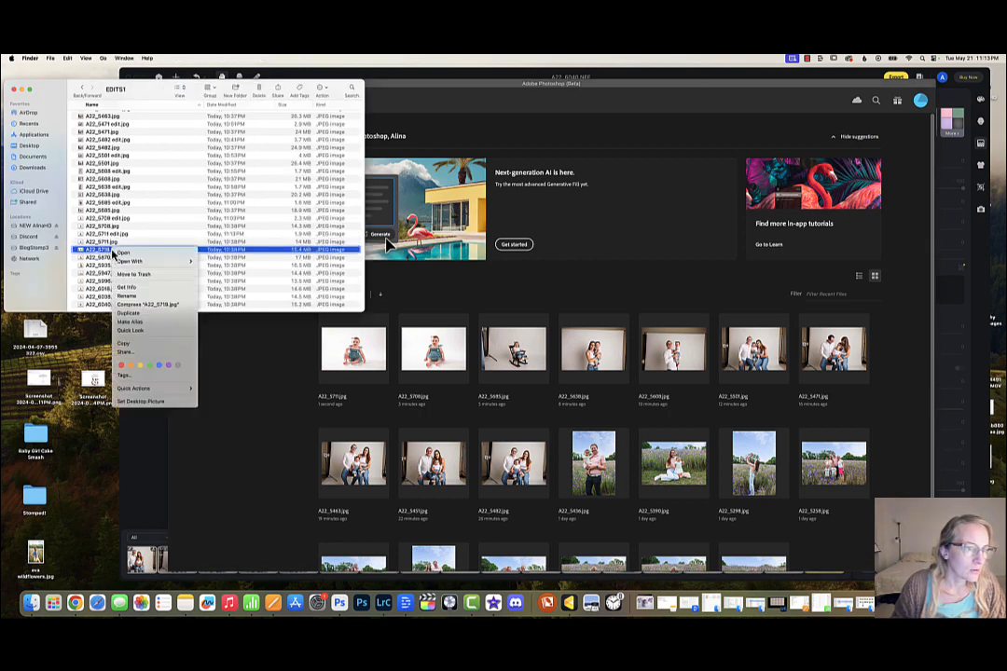
{"action": "mouse_move", "coordinate": [133, 265]}
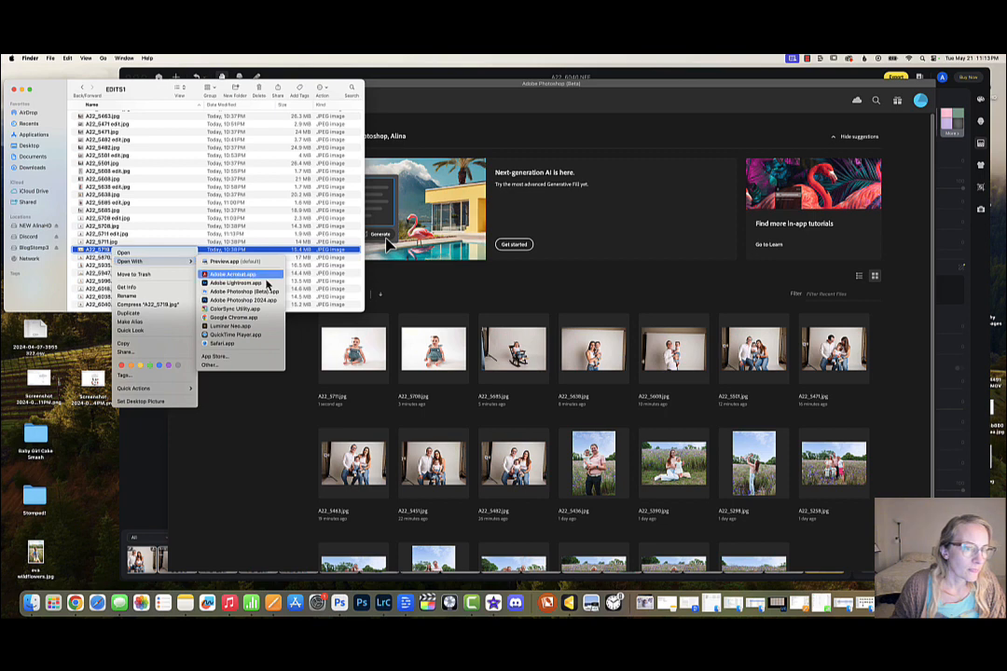
{"action": "left_click", "coordinate": [244, 291]}
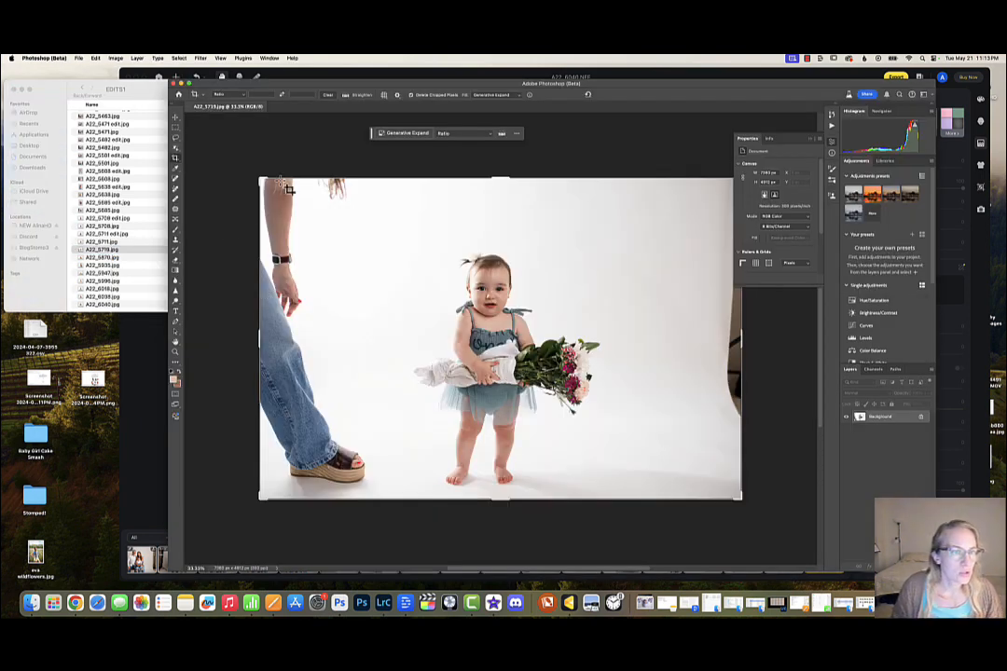
- Crop the photo tighter around the baby, trimming the backdrop stand at the right edge and part of the adult at the left
{"action": "left_click_drag", "start_coordinate": [260, 178], "coordinate": [297, 213]}
{"action": "left_click_drag", "start_coordinate": [485, 302], "coordinate": [545, 304]}
{"action": "left_click_drag", "start_coordinate": [707, 204], "coordinate": [713, 198]}
{"action": "left_click_drag", "start_coordinate": [530, 316], "coordinate": [532, 318]}
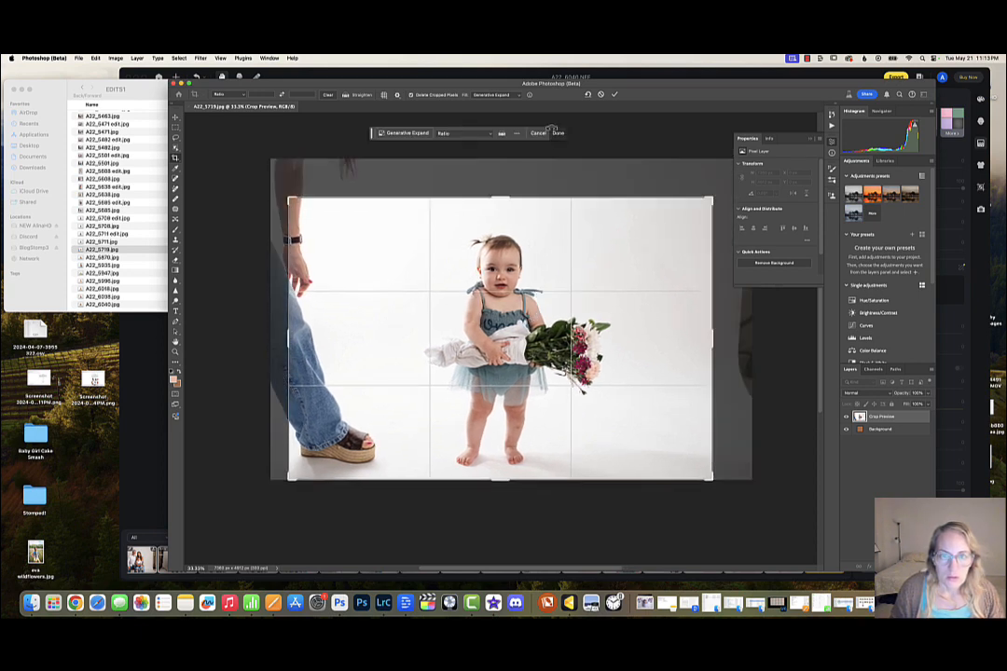
{"action": "left_click", "coordinate": [558, 133]}
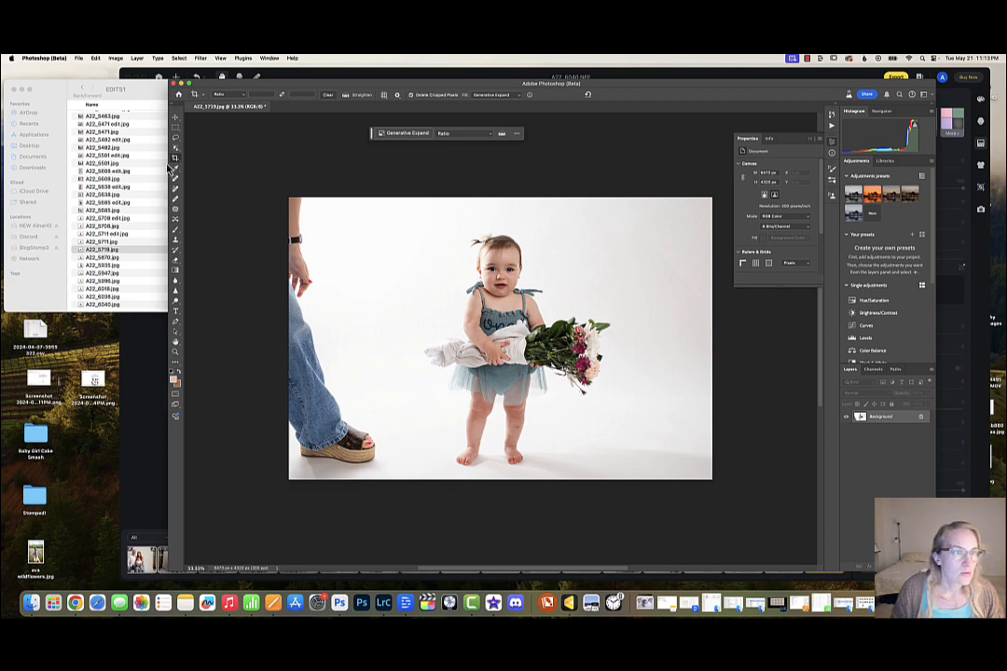
- Select the full-height left strip containing the adult's arm and leg, and replace it using Generative Fill with an empty prompt
{"action": "left_click", "coordinate": [175, 141]}
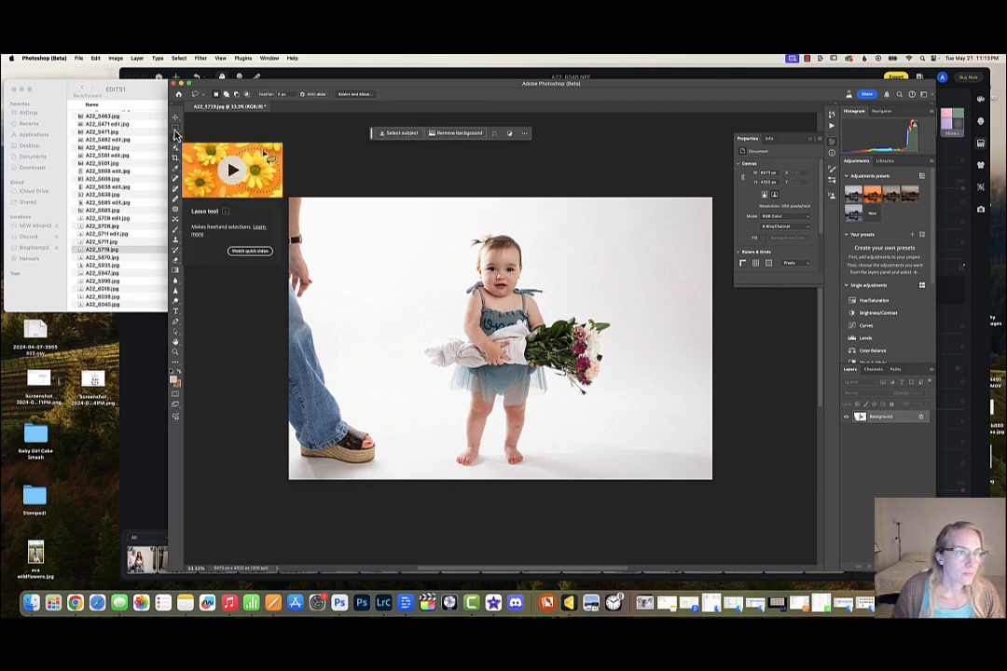
{"action": "key", "text": "m"}
{"action": "mouse_move", "coordinate": [289, 199]}
{"action": "left_mouse_down"}
{"action": "mouse_move", "coordinate": [407, 303]}
{"action": "mouse_move", "coordinate": [411, 499]}
{"action": "left_mouse_up"}
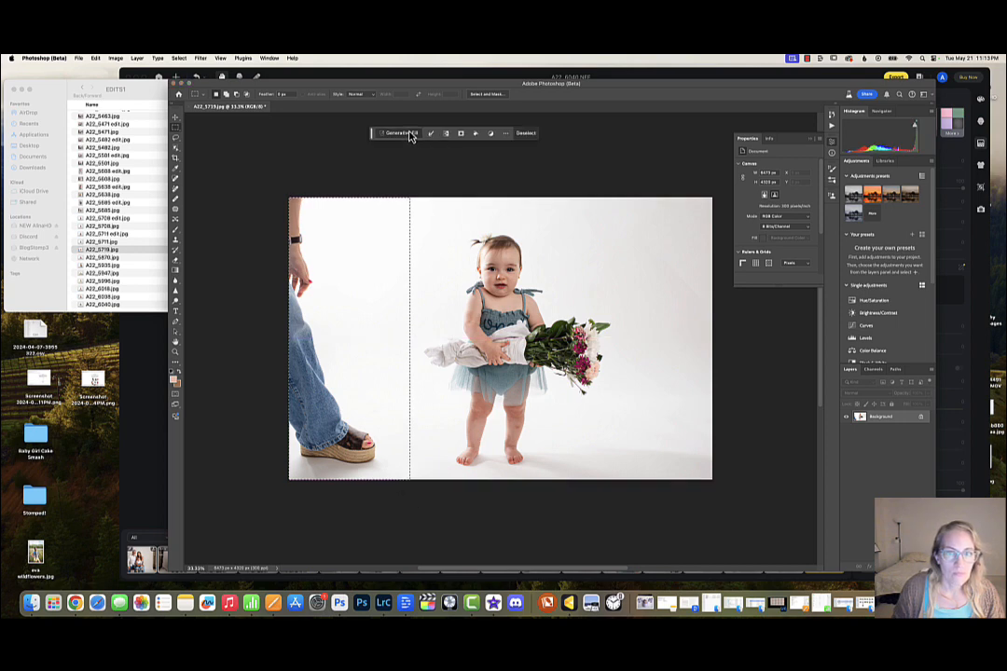
{"action": "left_click", "coordinate": [399, 132]}
{"action": "left_click", "coordinate": [569, 134]}
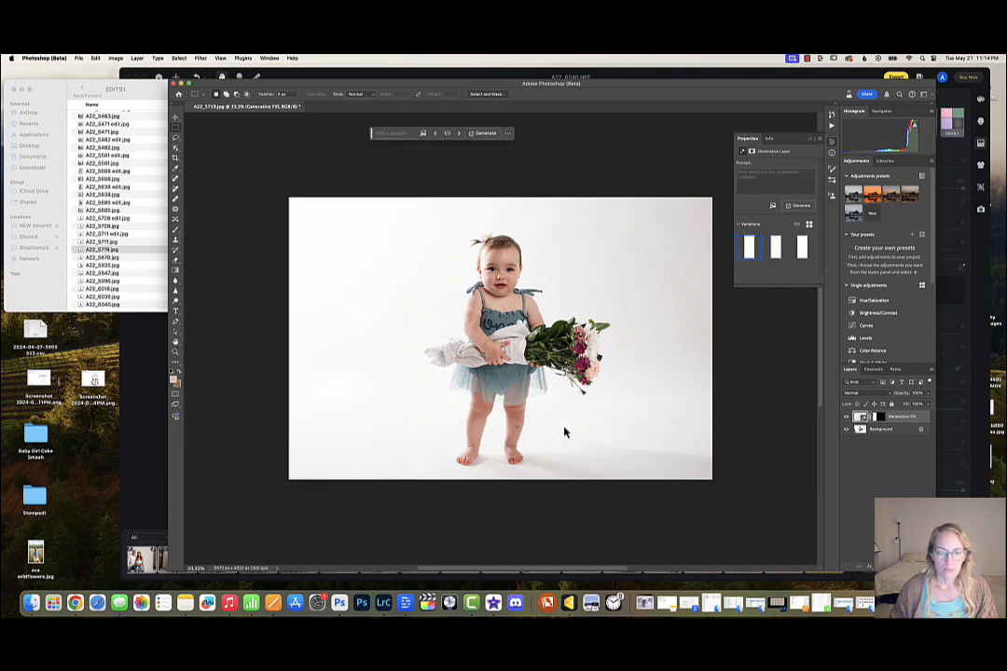
- Crop the photo slightly tighter around the baby holding the bouquet
{"action": "scroll", "coordinate": [564, 431], "scroll_direction": "right", "scroll_amount": 3}
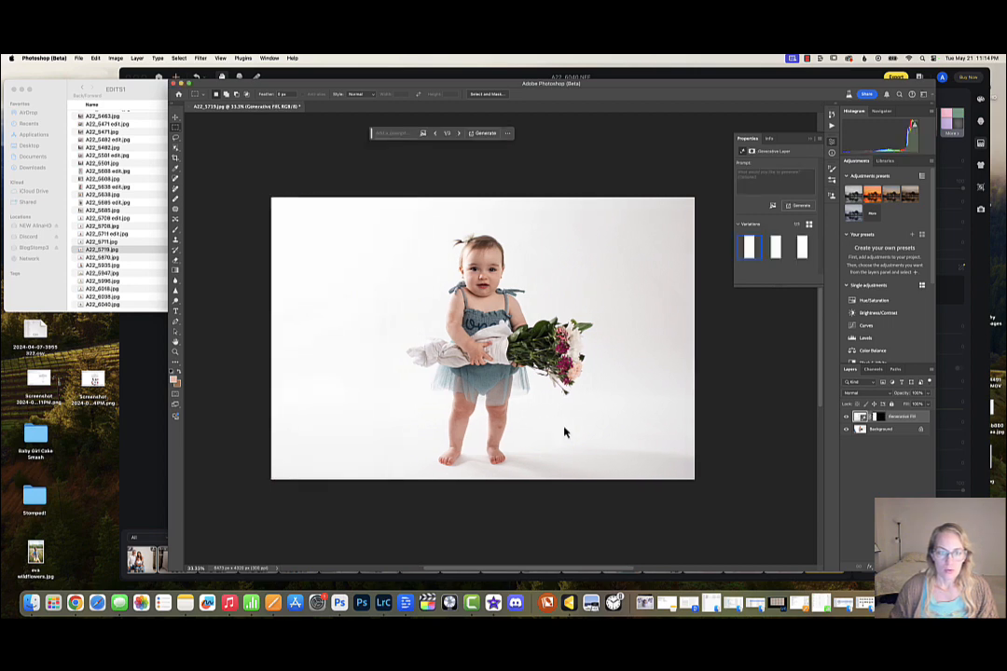
{"action": "left_click", "coordinate": [175, 157]}
{"action": "left_click_drag", "start_coordinate": [682, 199], "coordinate": [686, 198]}
{"action": "left_click_drag", "start_coordinate": [589, 329], "coordinate": [585, 333]}
{"action": "left_click", "coordinate": [557, 134]}
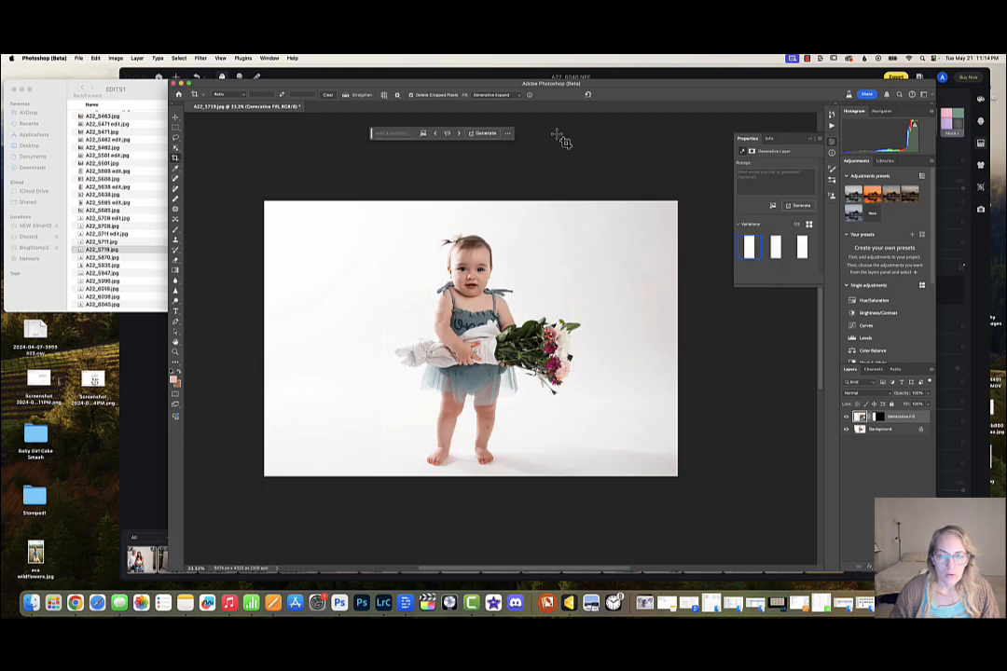
- Regenerate the full-height backdrop strip right of the bouquet using Generative Fill with an empty prompt, and merge all layers into the background
{"action": "left_click", "coordinate": [175, 128]}
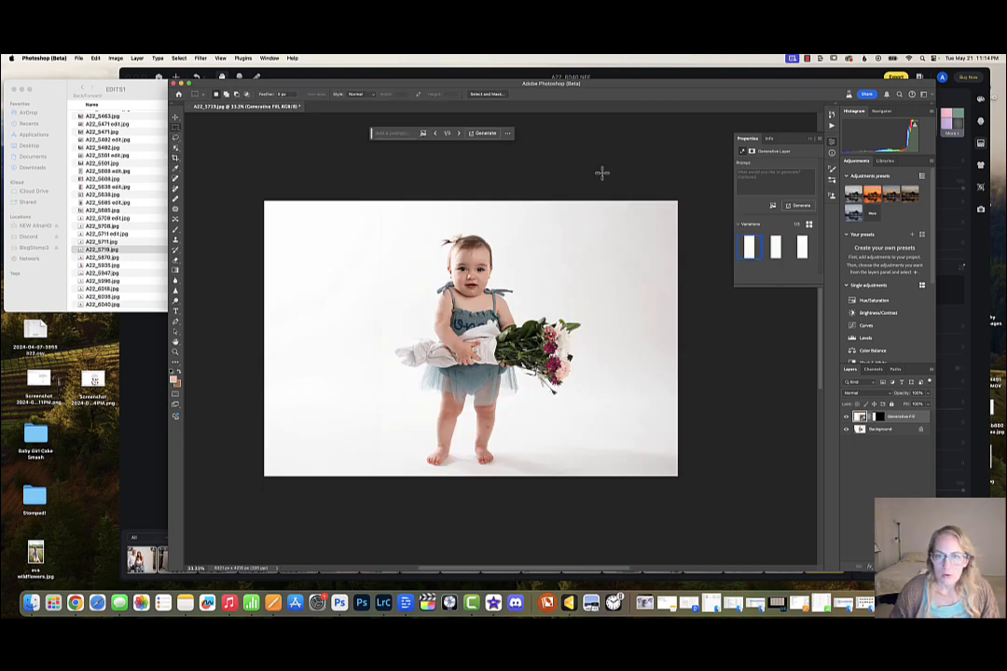
{"action": "left_click_drag", "start_coordinate": [597, 198], "coordinate": [734, 496]}
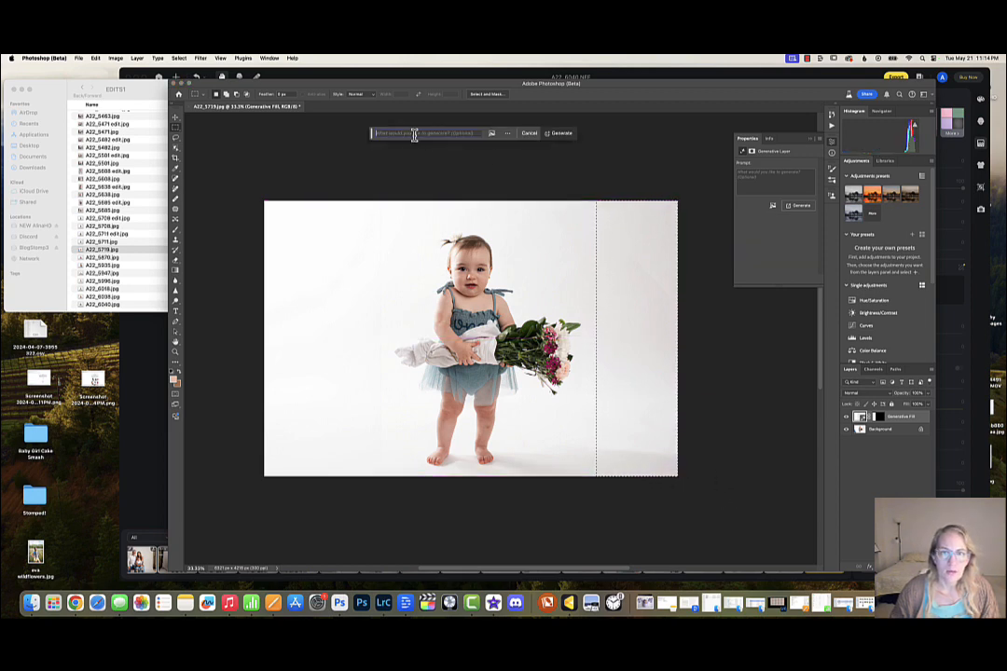
{"action": "left_click", "coordinate": [560, 133]}
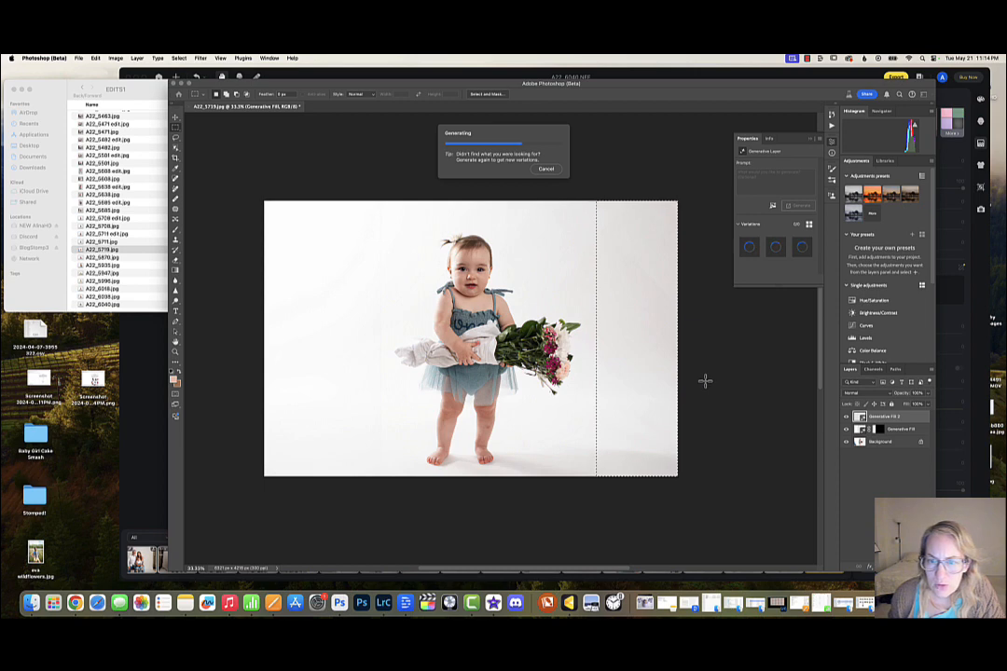
{"action": "scroll", "coordinate": [705, 381], "scroll_direction": "right", "scroll_amount": 2}
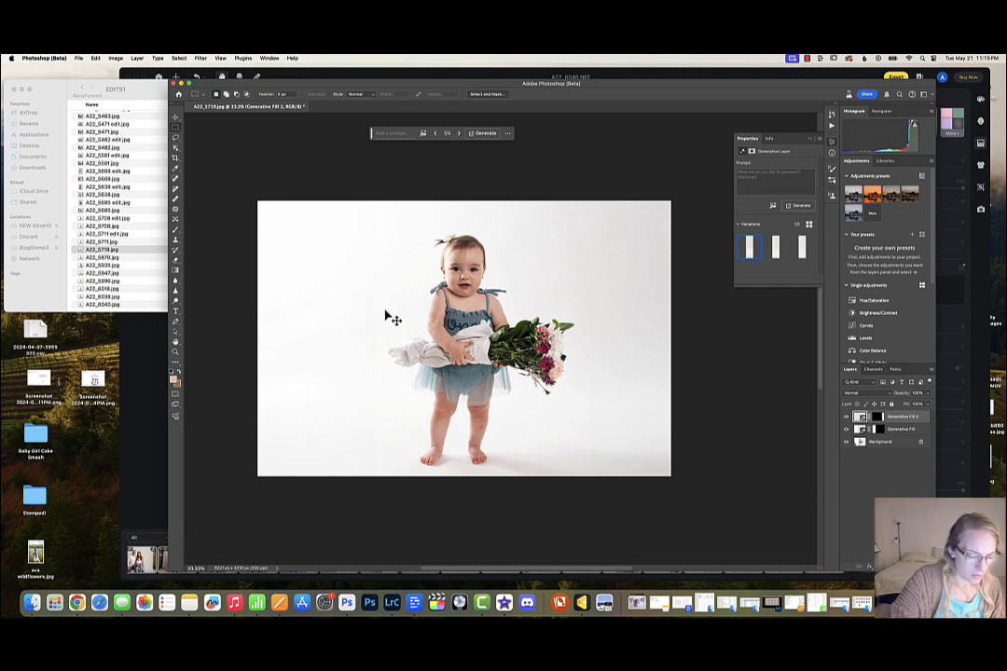
{"action": "key", "text": "super+shift+e"}
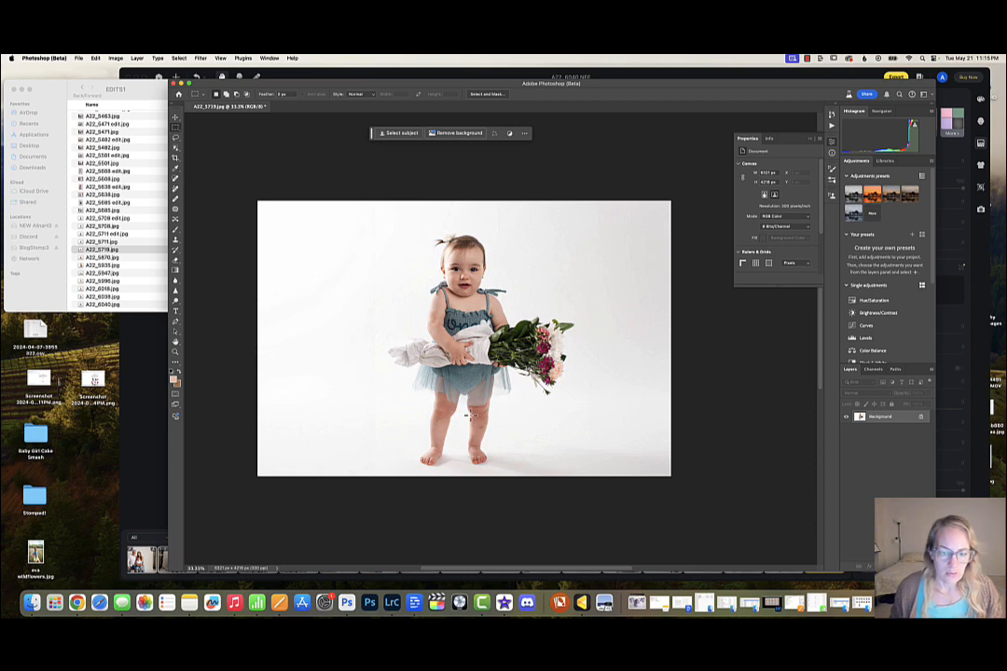
- Lasso the skin marks on the baby's legs and ankles, remove them using Generative Fill with an empty prompt, and merge the layers
{"action": "scroll", "coordinate": [468, 416], "scroll_direction": "up", "scroll_amount": 5}
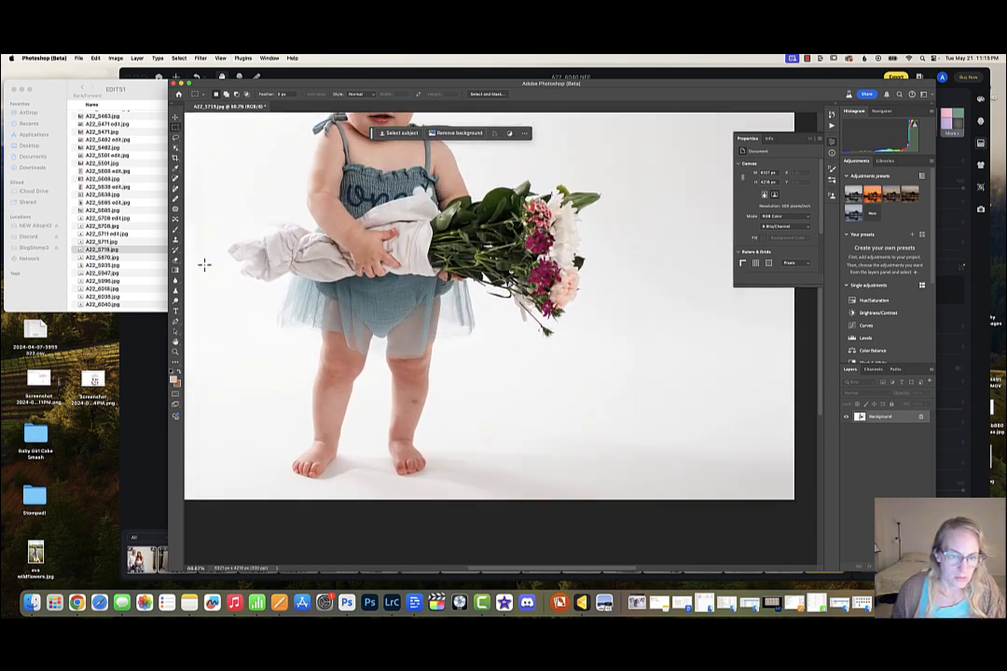
{"action": "left_click", "coordinate": [176, 140]}
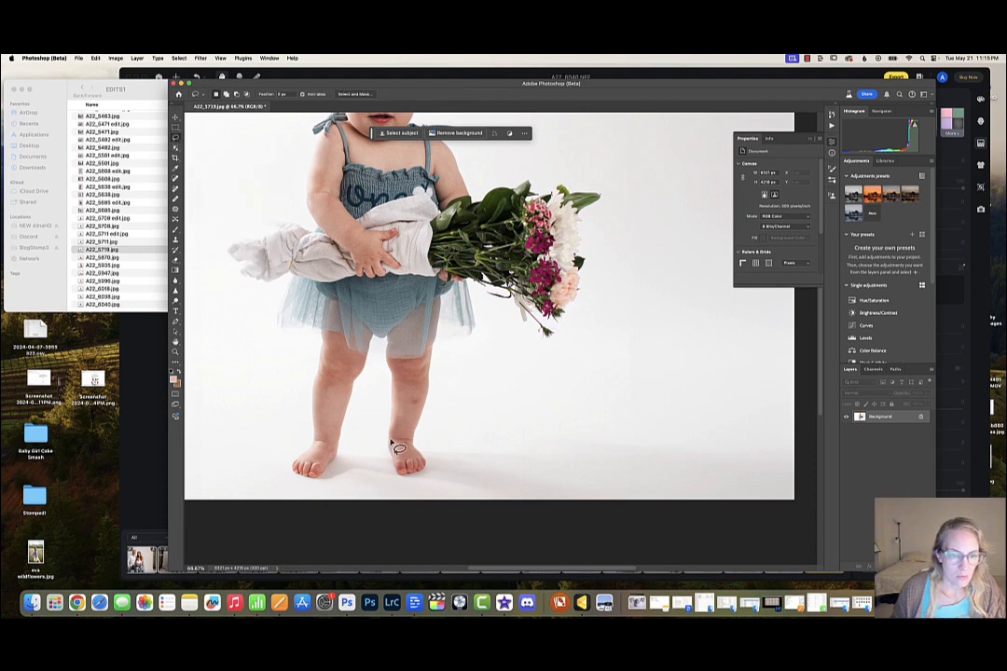
{"action": "left_click_drag", "start_coordinate": [418, 401], "coordinate": [417, 403]}
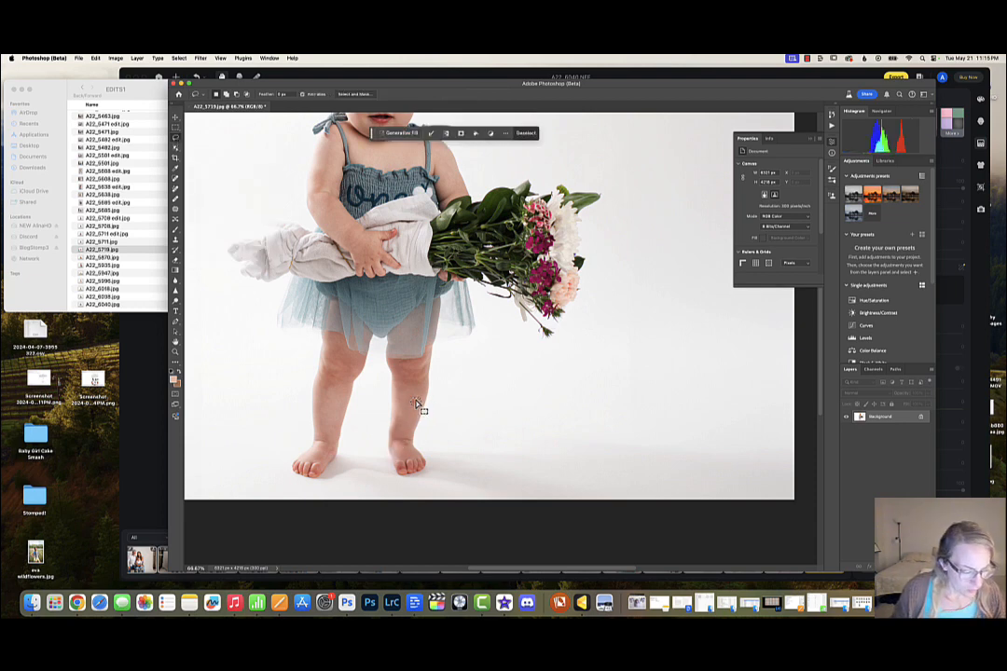
{"action": "mouse_move", "coordinate": [336, 378]}
{"action": "left_mouse_down"}
{"action": "mouse_move", "coordinate": [328, 379]}
{"action": "mouse_move", "coordinate": [342, 378]}
{"action": "left_mouse_up"}
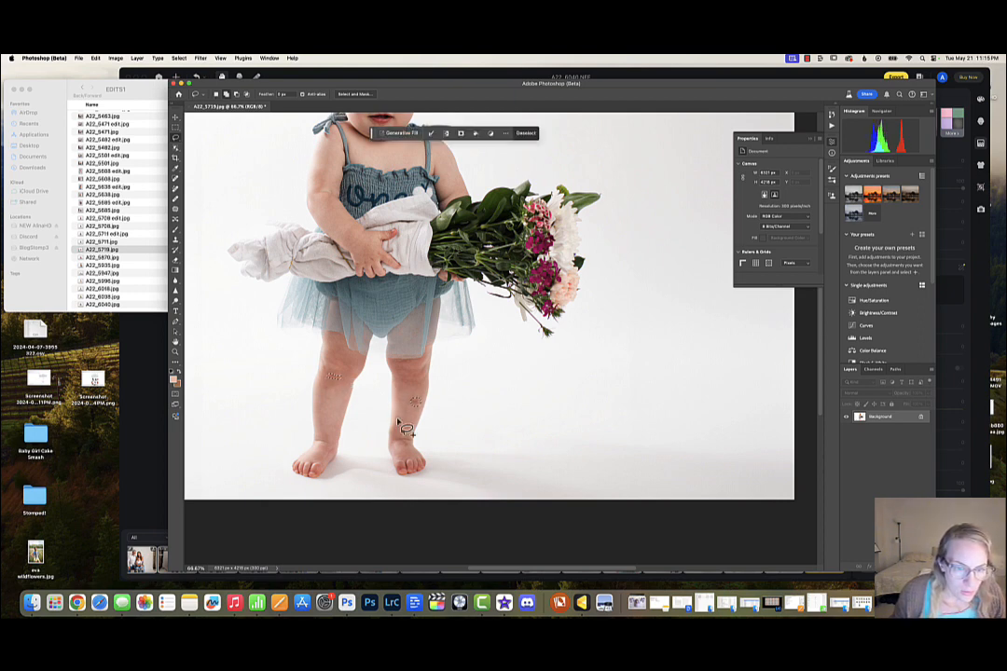
{"action": "left_click_drag", "start_coordinate": [409, 443], "coordinate": [406, 452]}
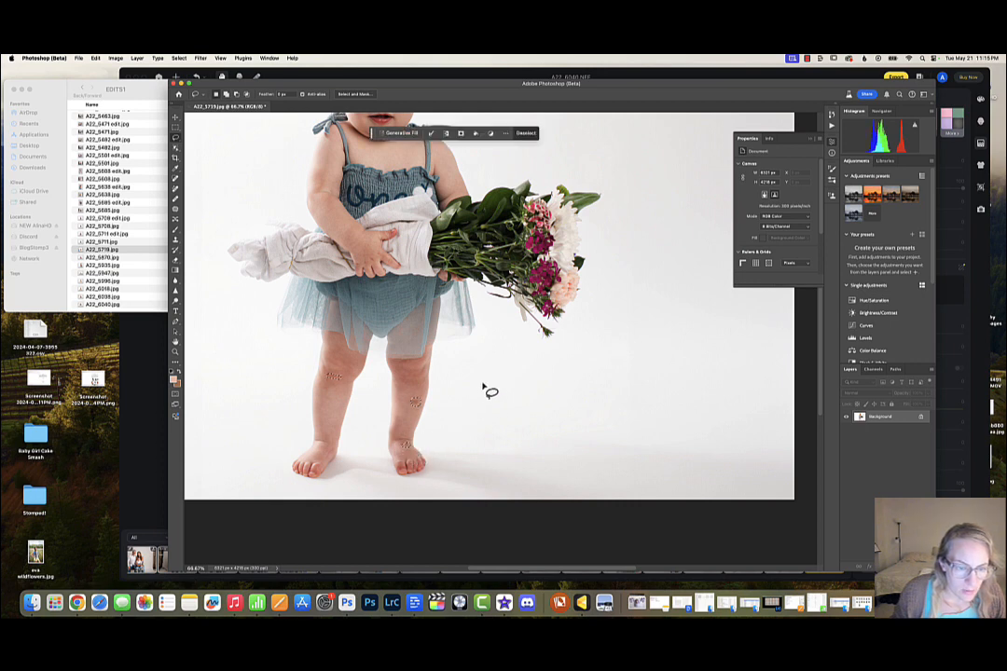
{"action": "scroll", "coordinate": [485, 391], "scroll_direction": "up", "scroll_amount": 2}
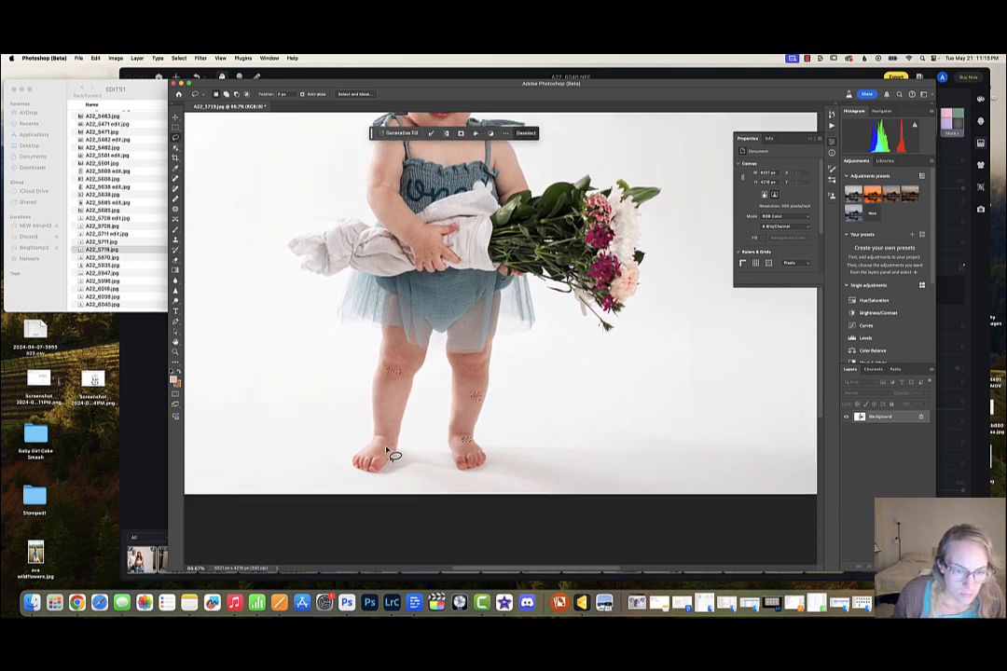
{"action": "mouse_move", "coordinate": [386, 448]}
{"action": "left_mouse_down"}
{"action": "mouse_move", "coordinate": [399, 451]}
{"action": "mouse_move", "coordinate": [386, 454]}
{"action": "left_mouse_up"}
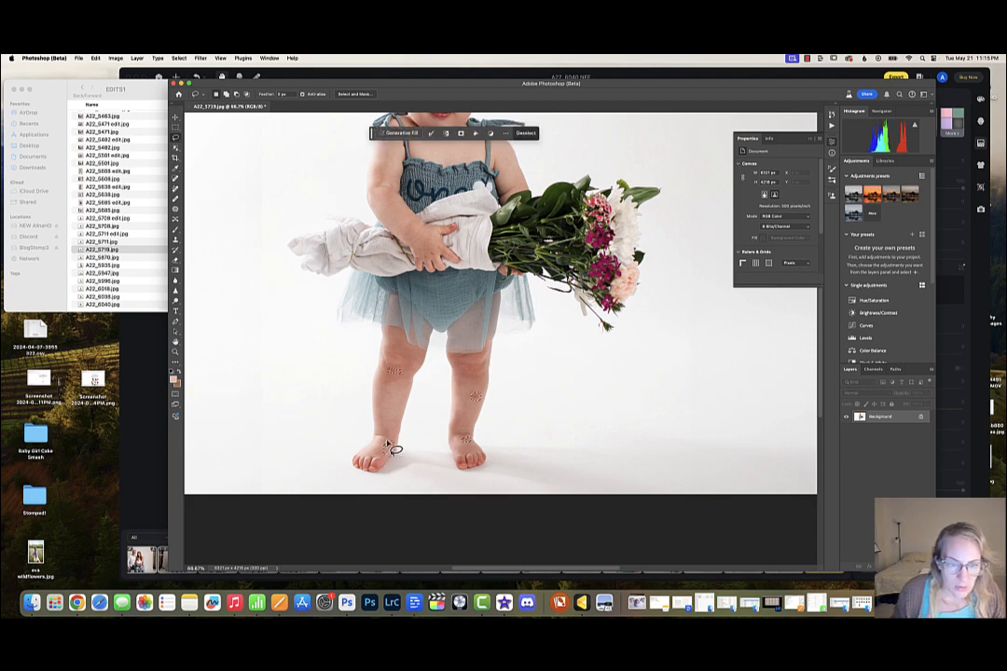
{"action": "left_click", "coordinate": [415, 134]}
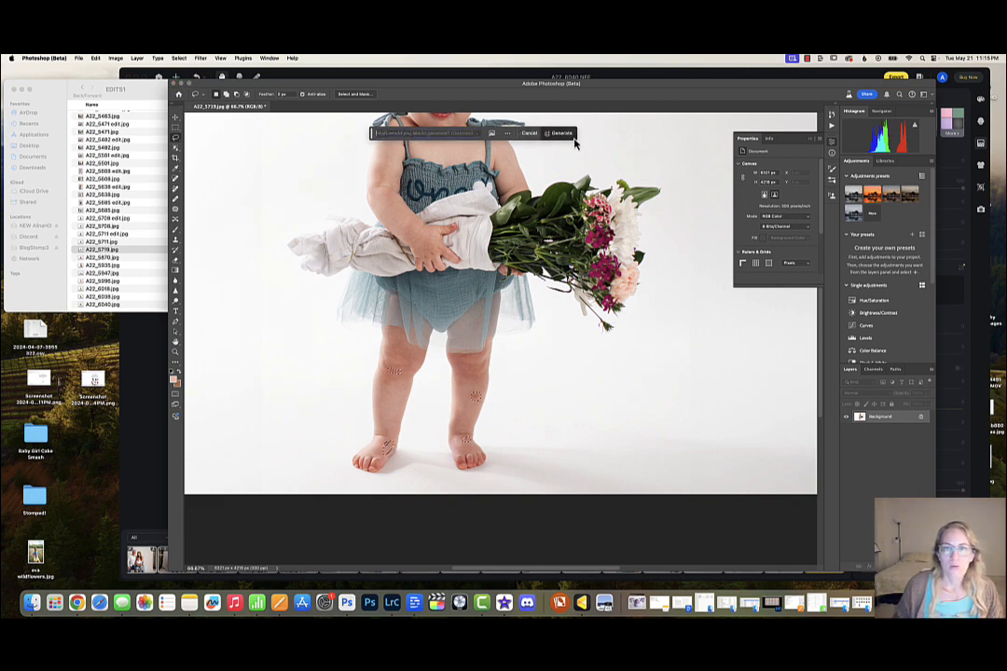
{"action": "left_click", "coordinate": [562, 133]}
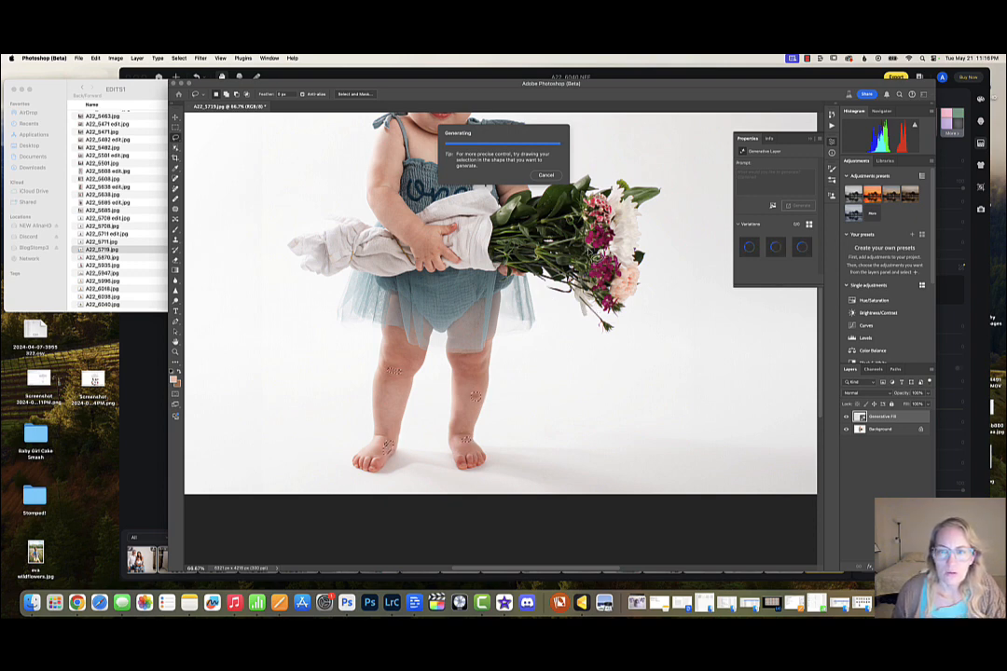
{"action": "scroll", "coordinate": [546, 247], "scroll_direction": "up", "scroll_amount": 5}
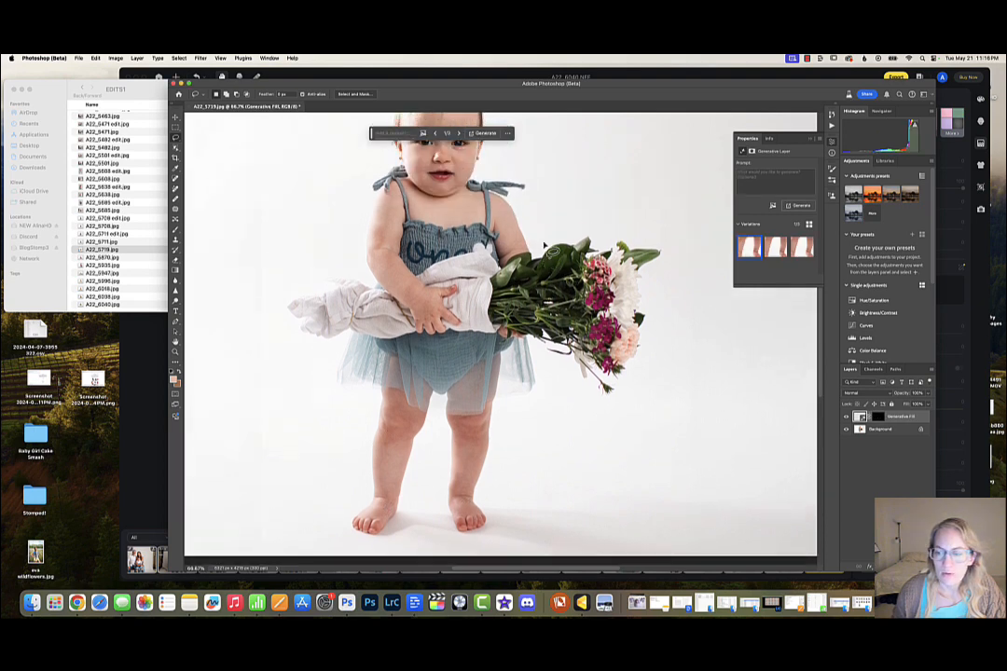
{"action": "key", "text": "super+z"}
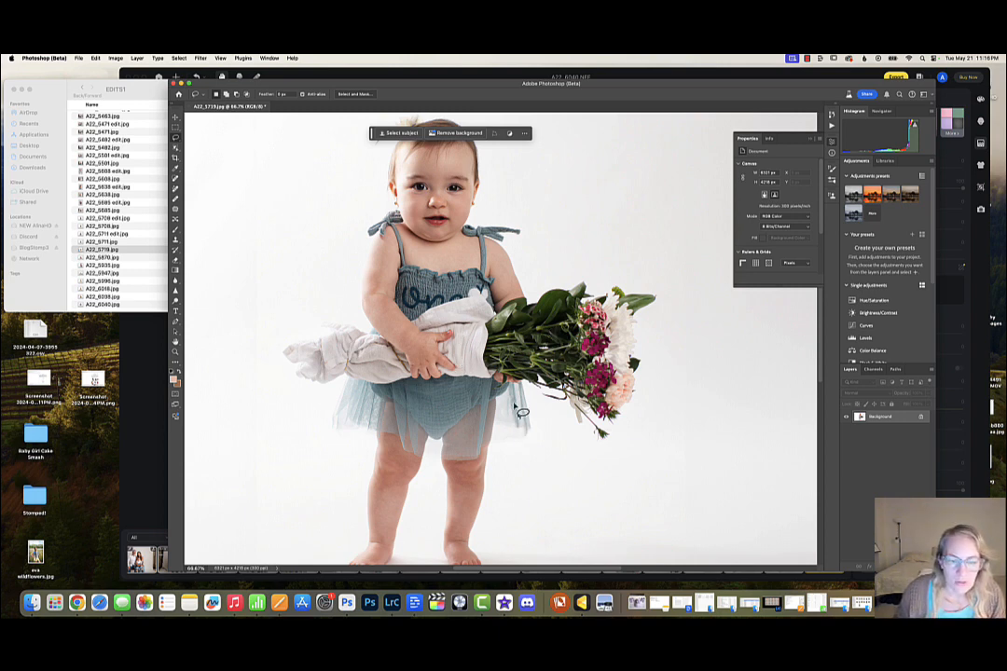
- Inspect the baby's face, dress, legs and the surrounding backdrop for remaining flaws
{"action": "scroll", "coordinate": [529, 416], "scroll_direction": "down", "scroll_amount": 2}
{"action": "scroll", "coordinate": [529, 417], "scroll_direction": "up", "scroll_amount": 4}
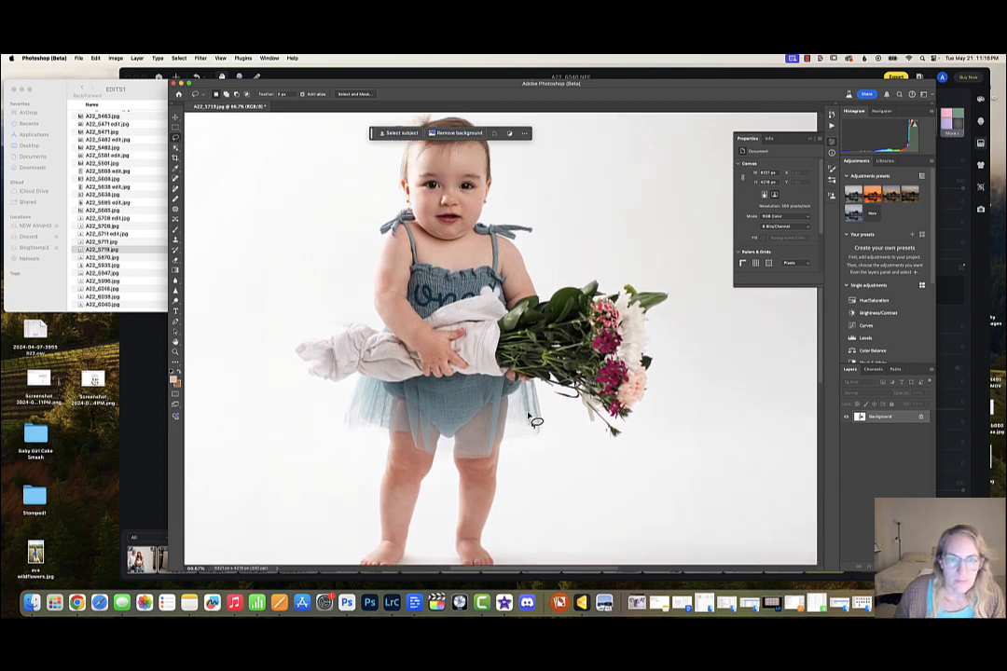
{"action": "scroll", "coordinate": [533, 419], "scroll_direction": "up", "scroll_amount": 1}
{"action": "scroll", "coordinate": [533, 418], "scroll_direction": "down", "scroll_amount": 1}
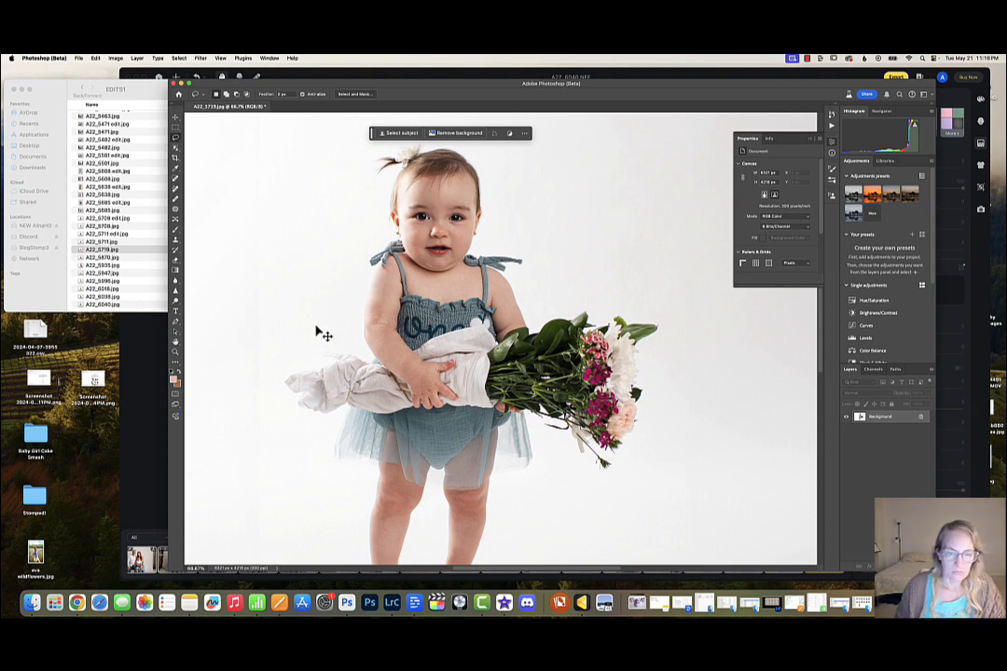
{"action": "key", "text": "super+minus"}
{"action": "key", "text": "super+minus"}
{"action": "key", "text": "super+plus"}
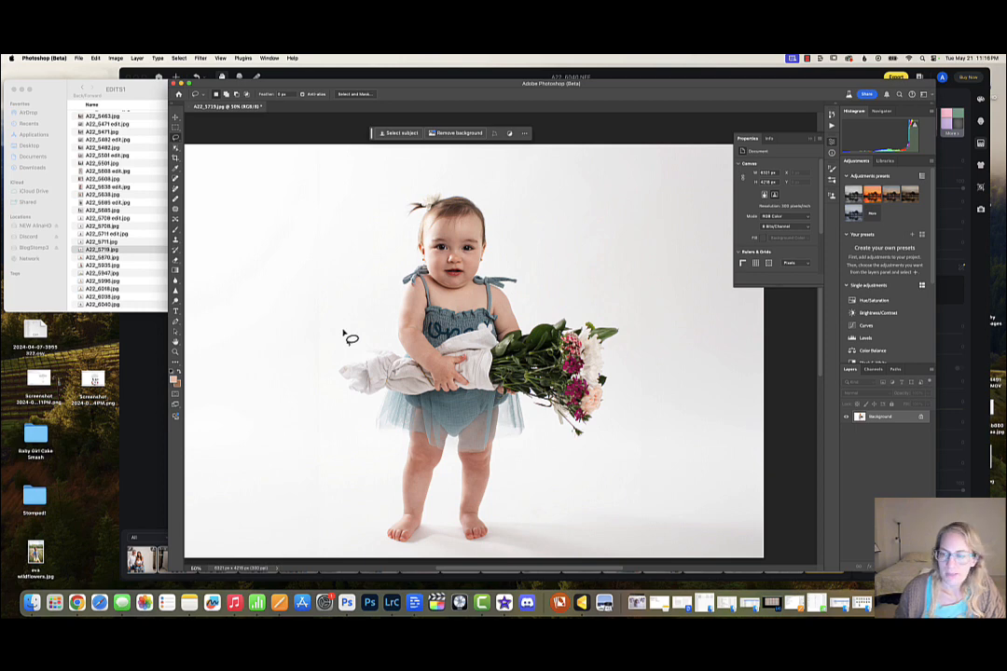
- Save a JPEG copy as A22_5719 edit.jpg in EDITS1 at Maximum quality 10, Progressive, and close the original without saving changes
{"action": "left_click", "coordinate": [78, 58]}
{"action": "left_click", "coordinate": [97, 154]}
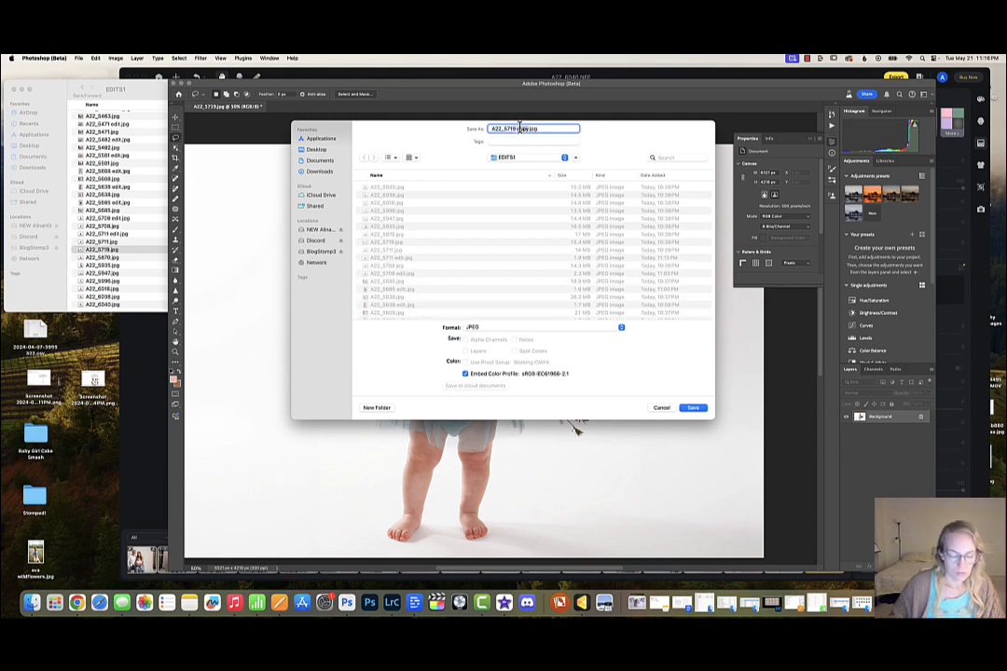
{"action": "key", "text": "Return"}
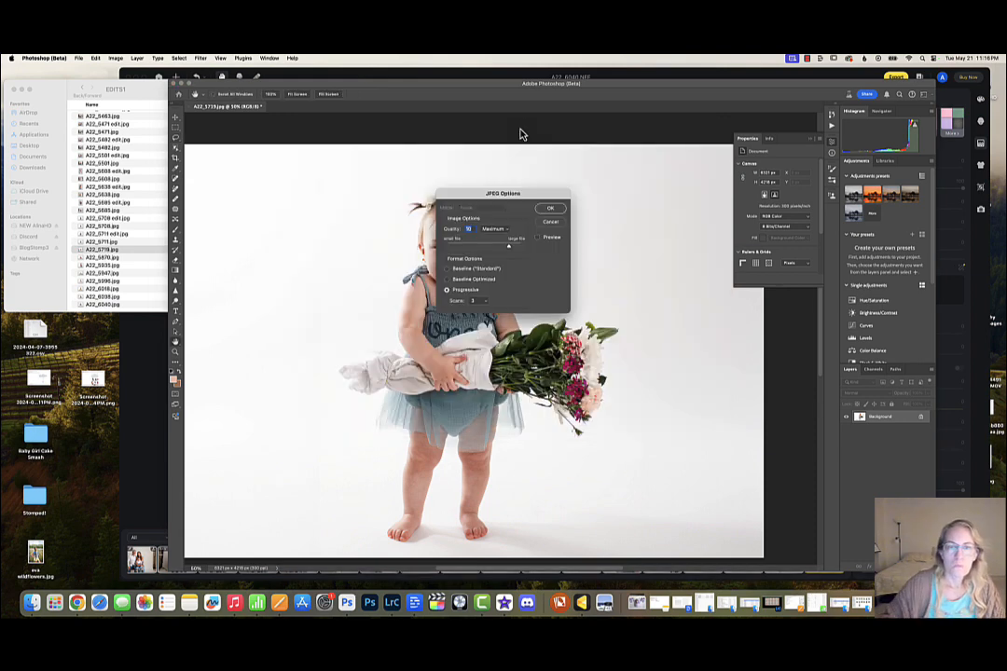
{"action": "left_click", "coordinate": [550, 208]}
{"action": "key", "text": "l"}
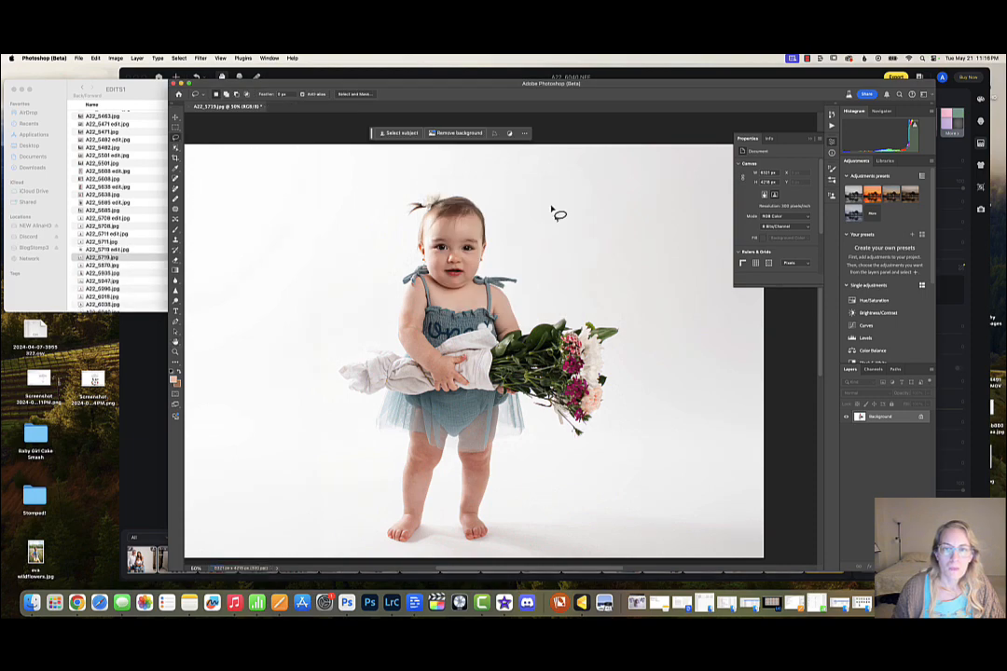
{"action": "left_click", "coordinate": [187, 107]}
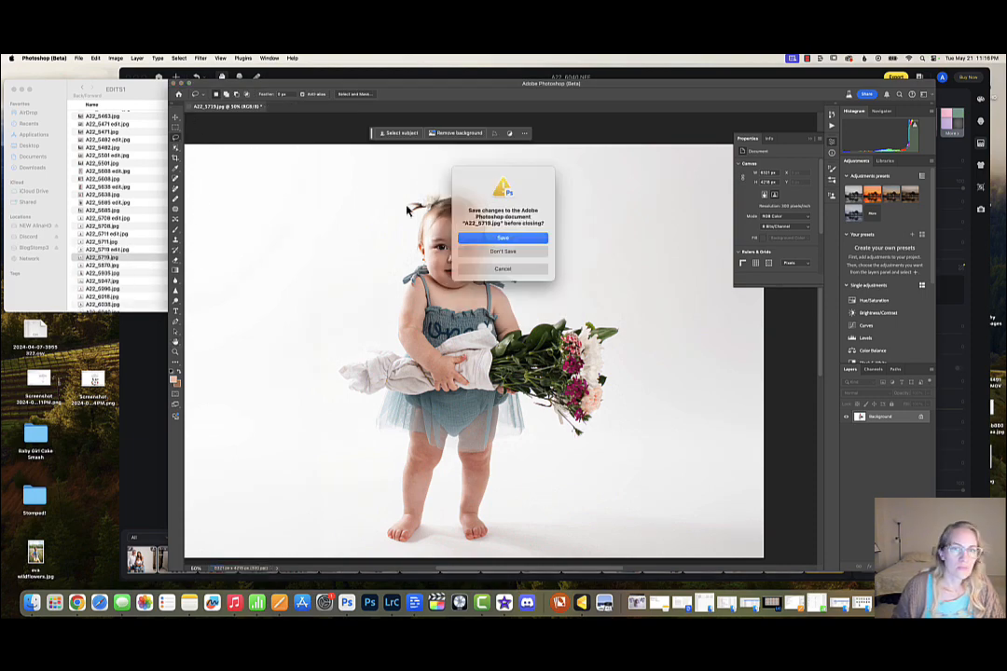
{"action": "left_click", "coordinate": [474, 252]}
- Open A22_5870.jpg from the EDITS1 folder in Finder with Adobe Photoshop (Beta)
{"action": "scroll", "coordinate": [116, 276], "scroll_direction": "down", "scroll_amount": 1}
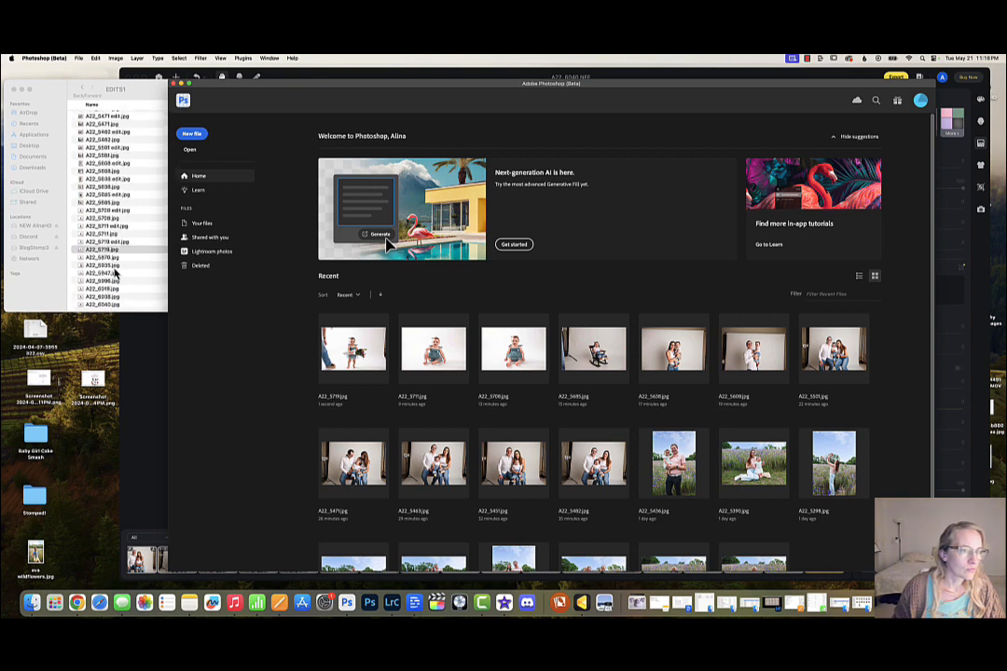
{"action": "left_click", "coordinate": [111, 260]}
{"action": "left_click", "coordinate": [111, 258]}
{"action": "right_click", "coordinate": [111, 258]}
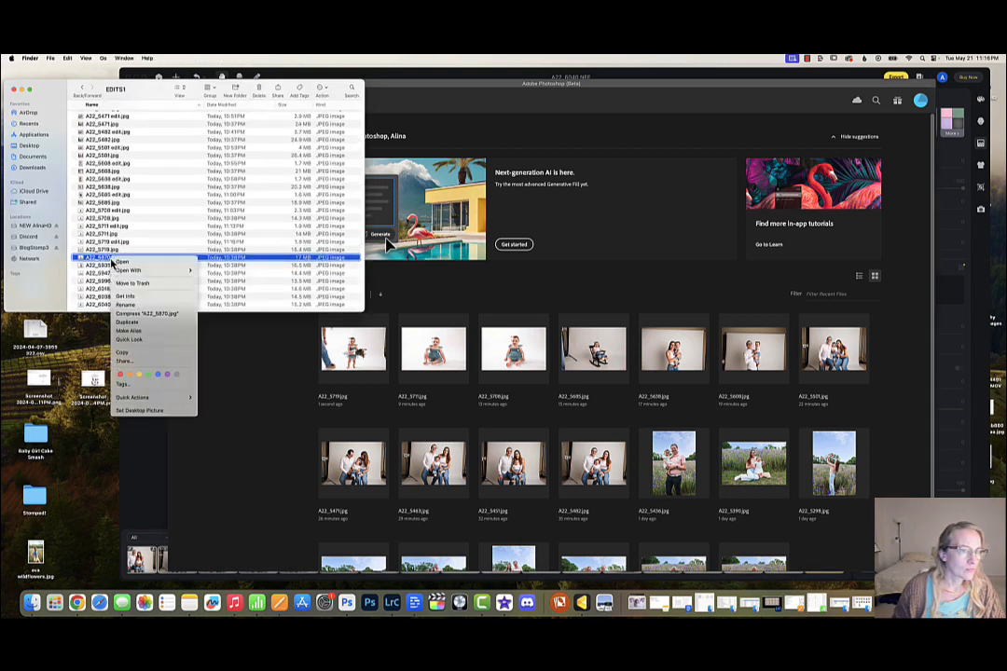
{"action": "mouse_move", "coordinate": [127, 270]}
{"action": "left_click", "coordinate": [244, 302]}
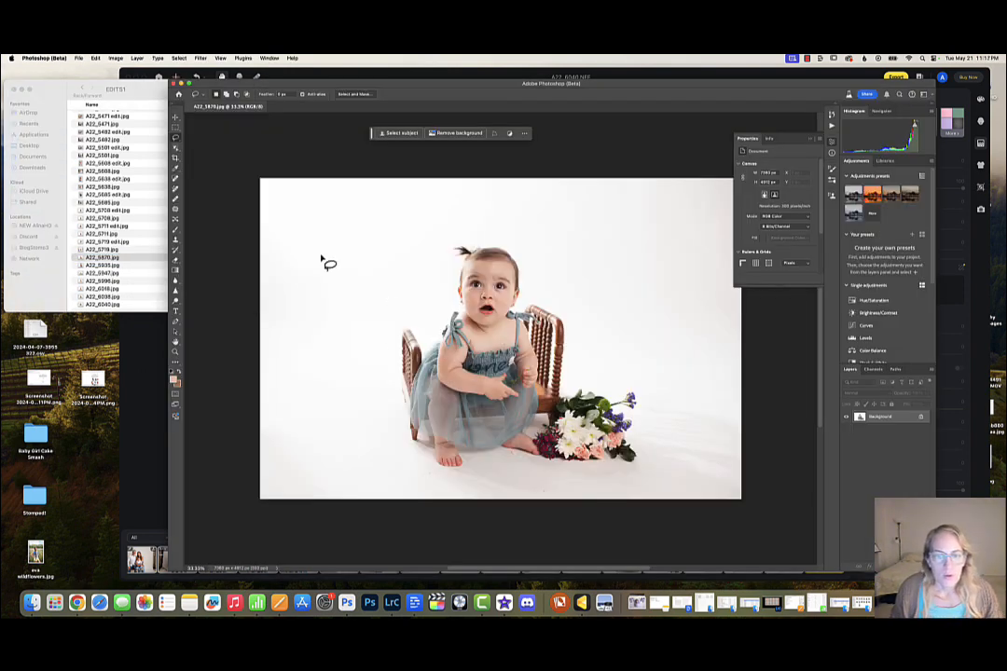
- Crop the photo slightly tighter around the baby, bed and flowers, to about 6810 x 4544 px
{"action": "left_click", "coordinate": [176, 160]}
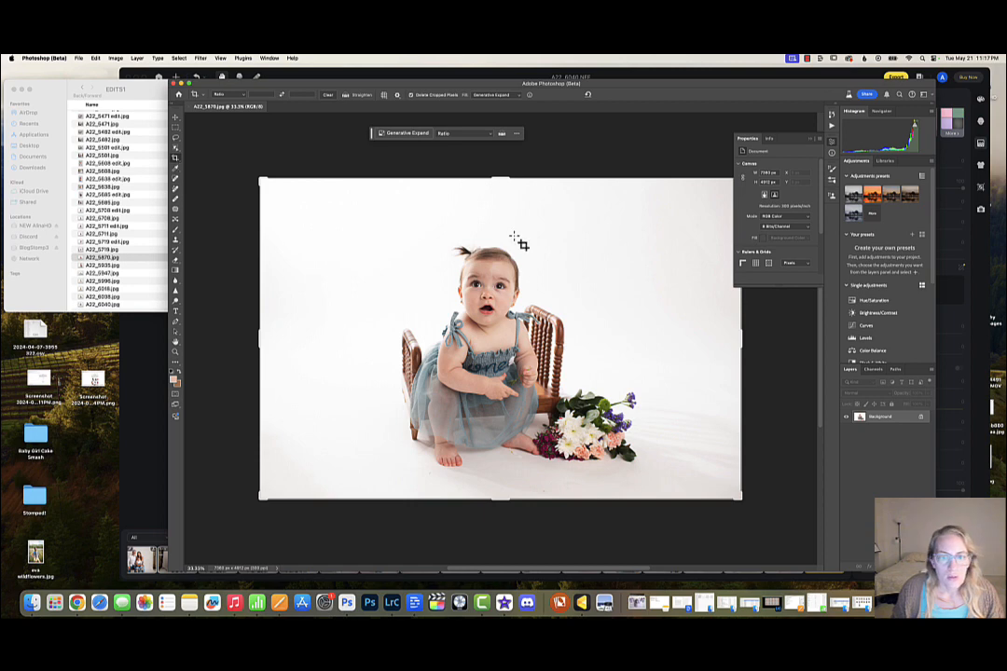
{"action": "scroll", "coordinate": [516, 238], "scroll_direction": "right", "scroll_amount": 2}
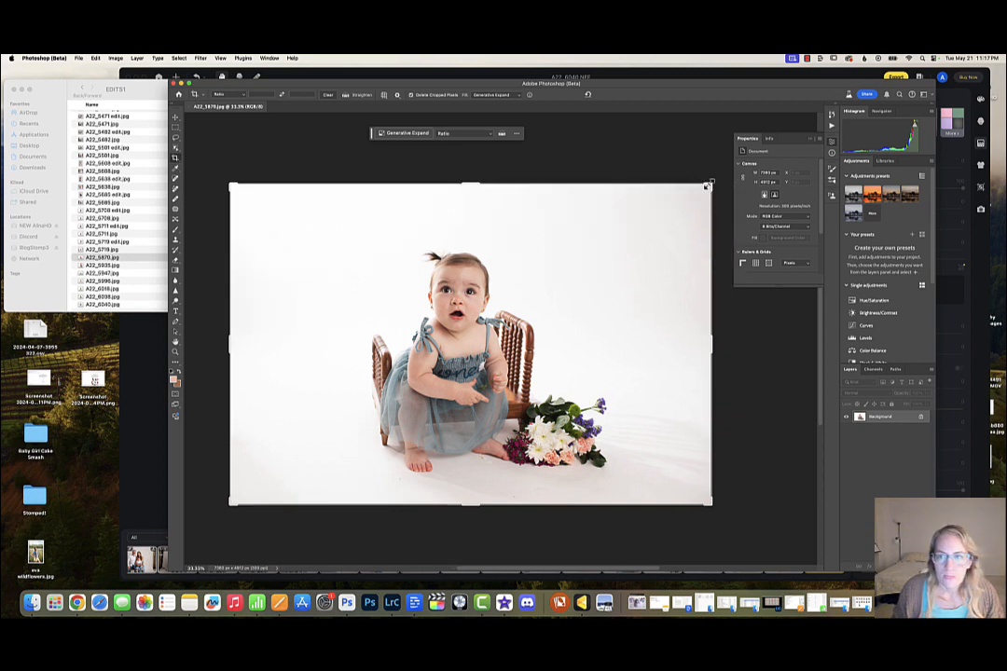
{"action": "left_click_drag", "start_coordinate": [706, 189], "coordinate": [596, 319]}
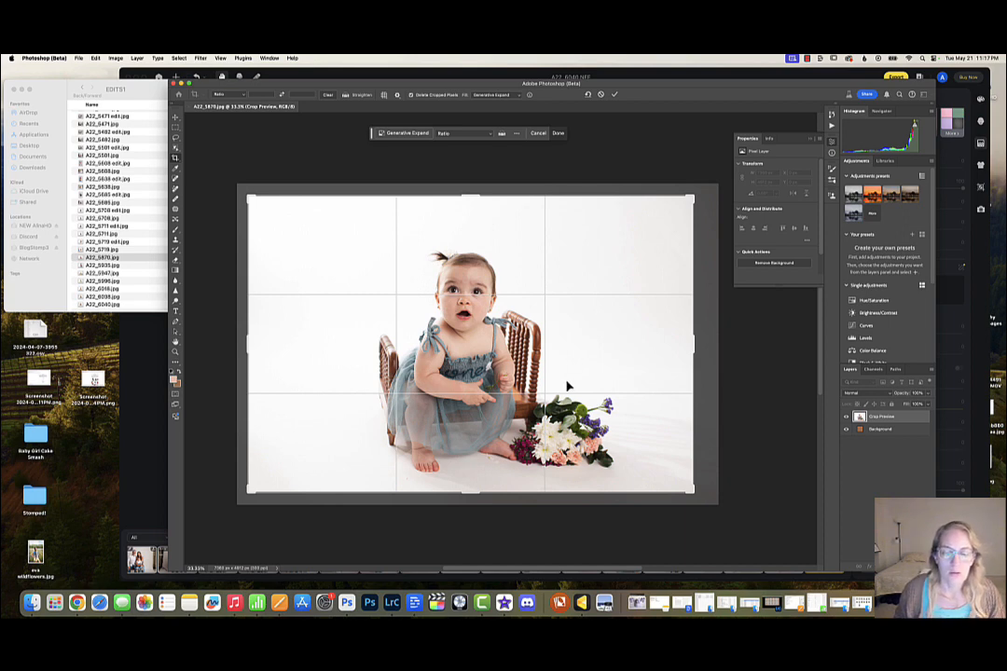
{"action": "left_click", "coordinate": [558, 134]}
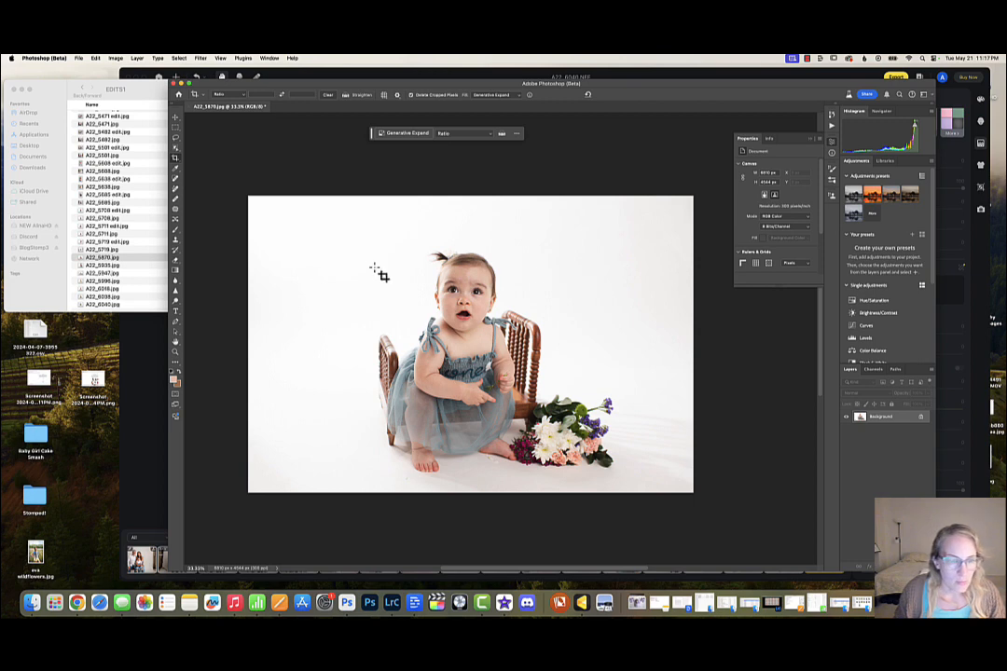
- Patch the small specks on the floor beside the baby's front foot with clean backdrop, and clear the selection
{"action": "left_click", "coordinate": [181, 157]}
{"action": "left_click", "coordinate": [176, 214]}
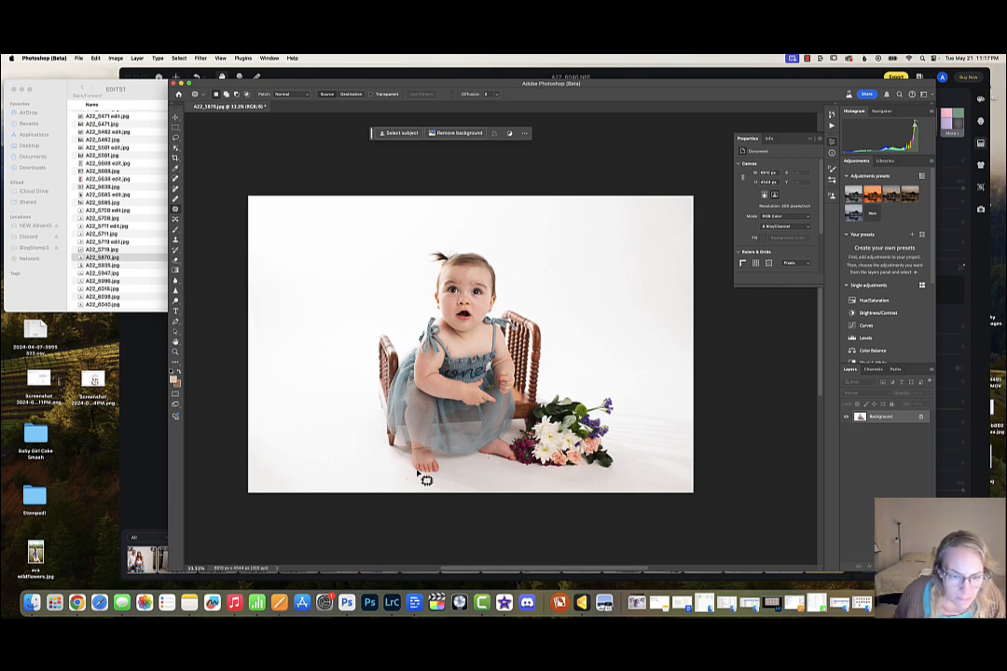
{"action": "left_click_drag", "start_coordinate": [412, 478], "coordinate": [386, 482]}
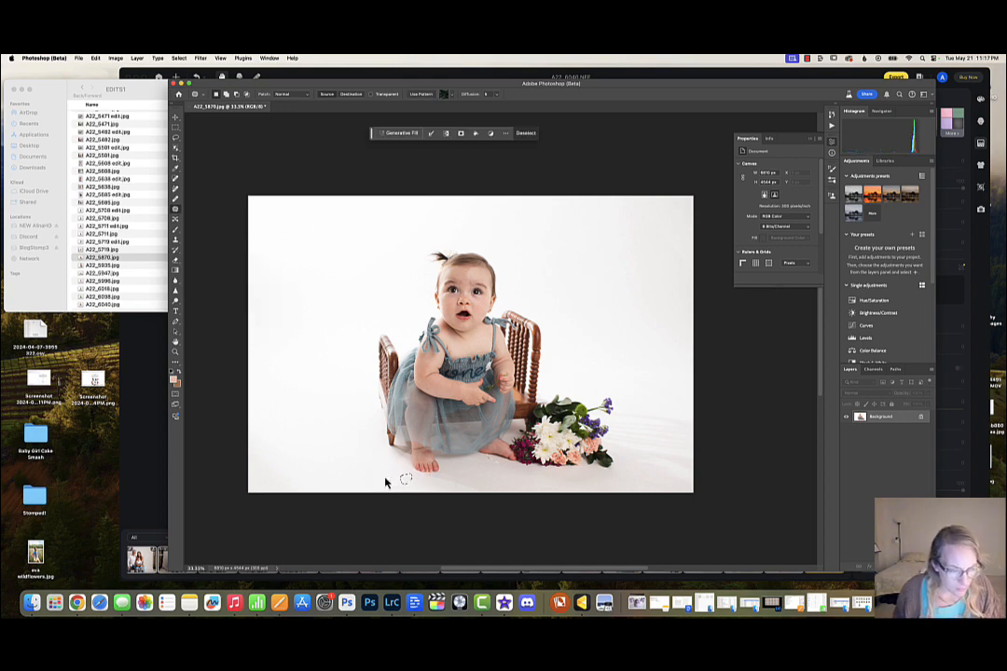
{"action": "key", "text": "super+d"}
- Try to clean the floor beside the baby's foot near the flowers using Generative Fill with an empty prompt, and undo it
{"action": "mouse_move", "coordinate": [497, 460]}
{"action": "left_mouse_down"}
{"action": "mouse_move", "coordinate": [501, 474]}
{"action": "mouse_move", "coordinate": [502, 461]}
{"action": "mouse_move", "coordinate": [476, 476]}
{"action": "left_mouse_up"}
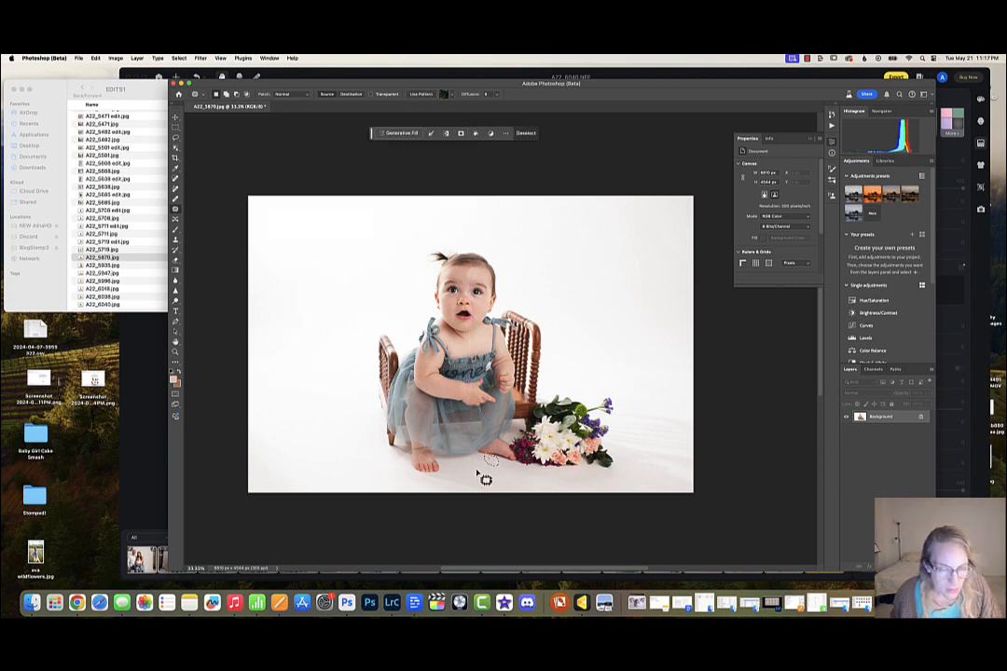
{"action": "left_click", "coordinate": [401, 132]}
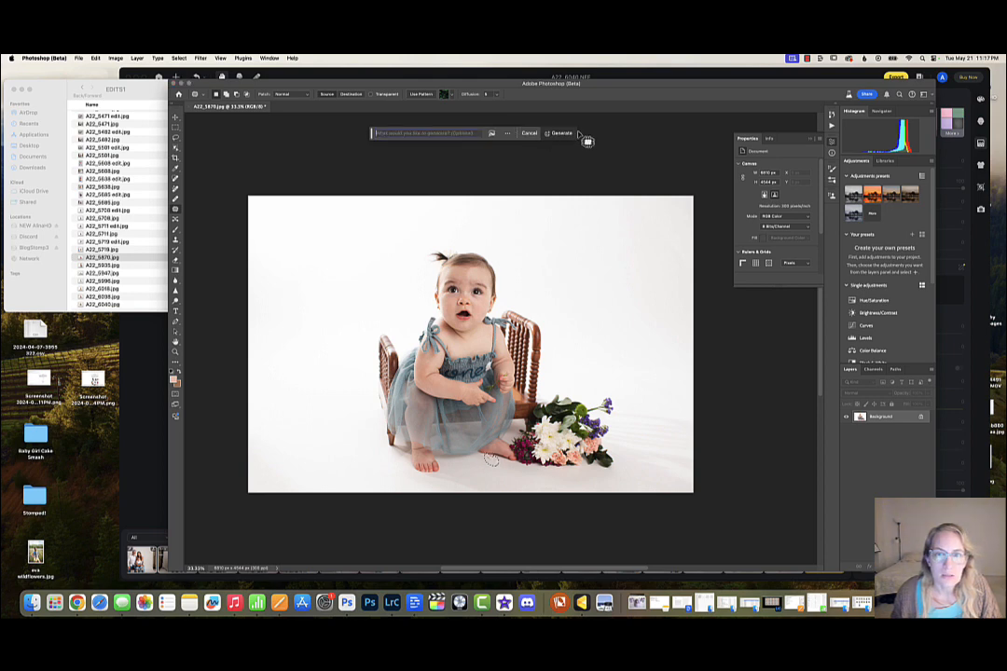
{"action": "left_click", "coordinate": [561, 133]}
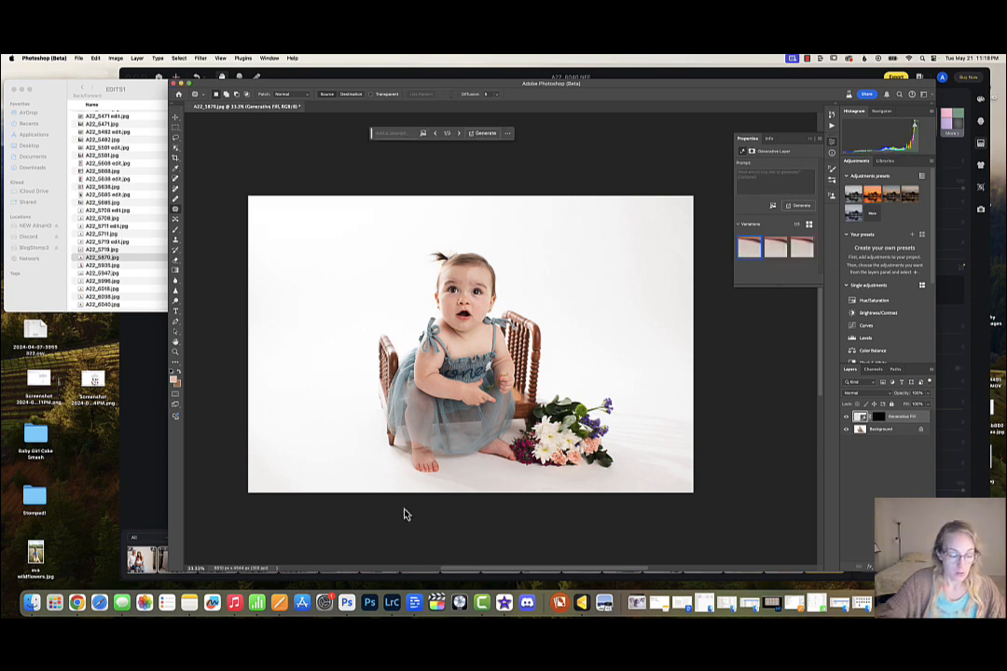
{"action": "key", "text": "super+z"}
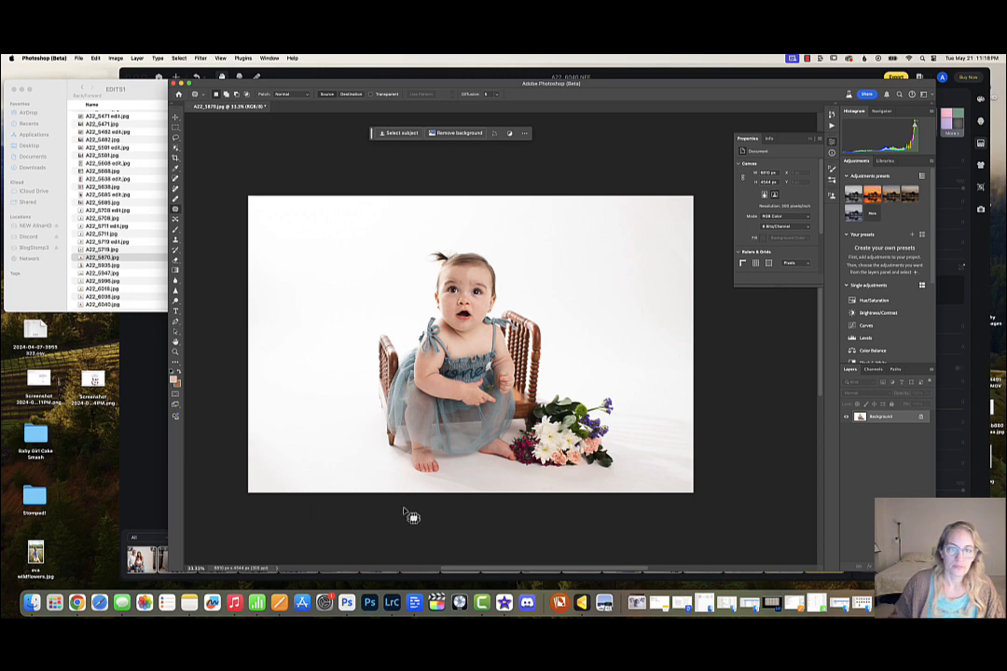
- Save a JPEG copy as A22_5870 edit.jpg in EDITS1 and close the original without saving changes
{"action": "left_click", "coordinate": [80, 58]}
{"action": "left_click", "coordinate": [101, 151]}
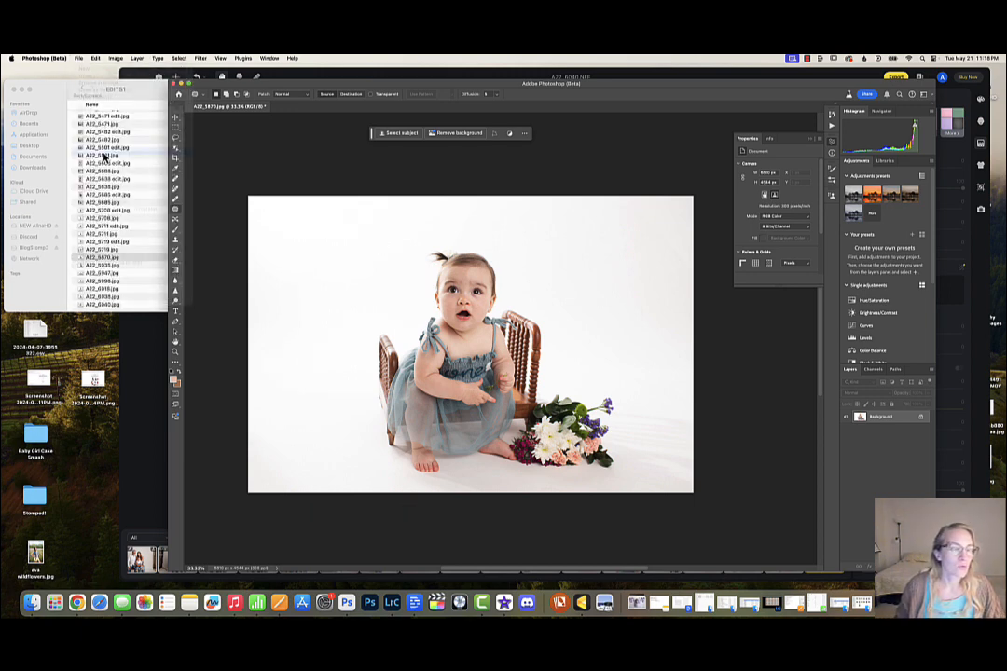
{"action": "double_click", "coordinate": [520, 129]}
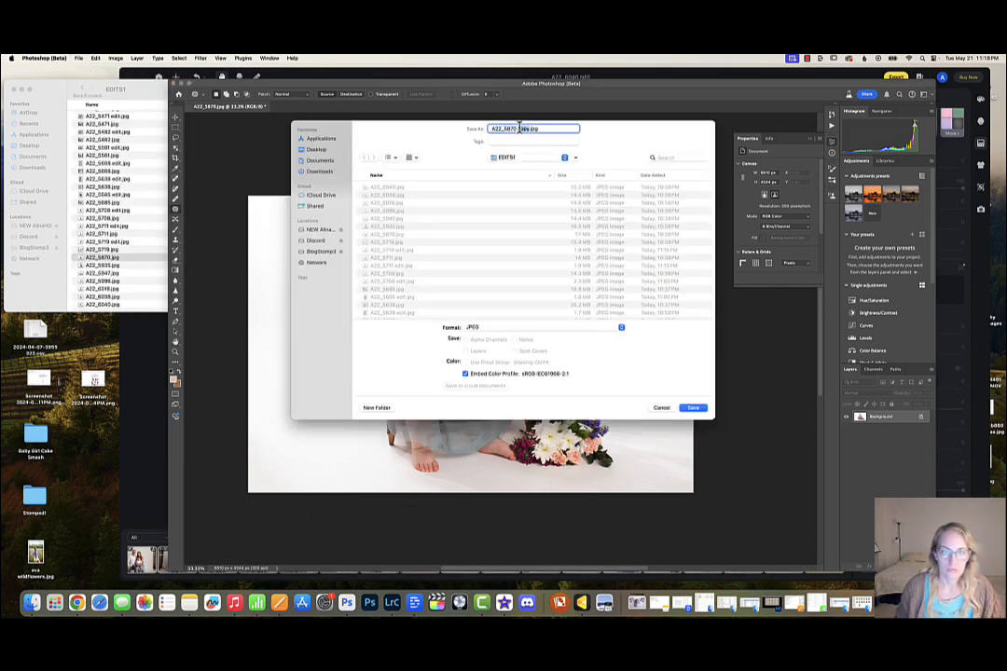
{"action": "type", "text": "edit"}
{"action": "key", "text": "Return"}
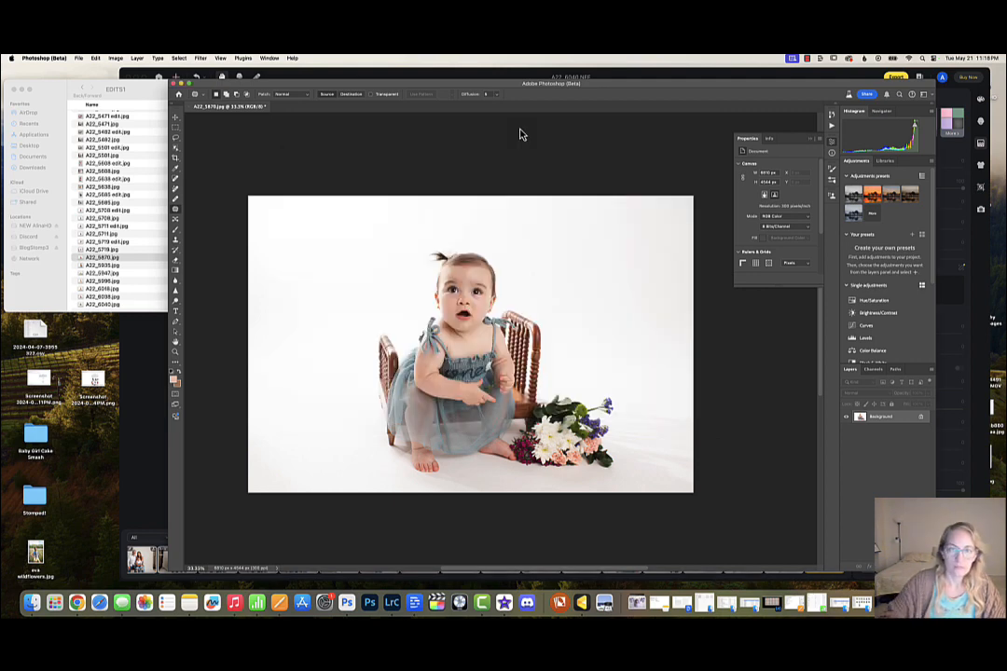
{"action": "left_click", "coordinate": [553, 208]}
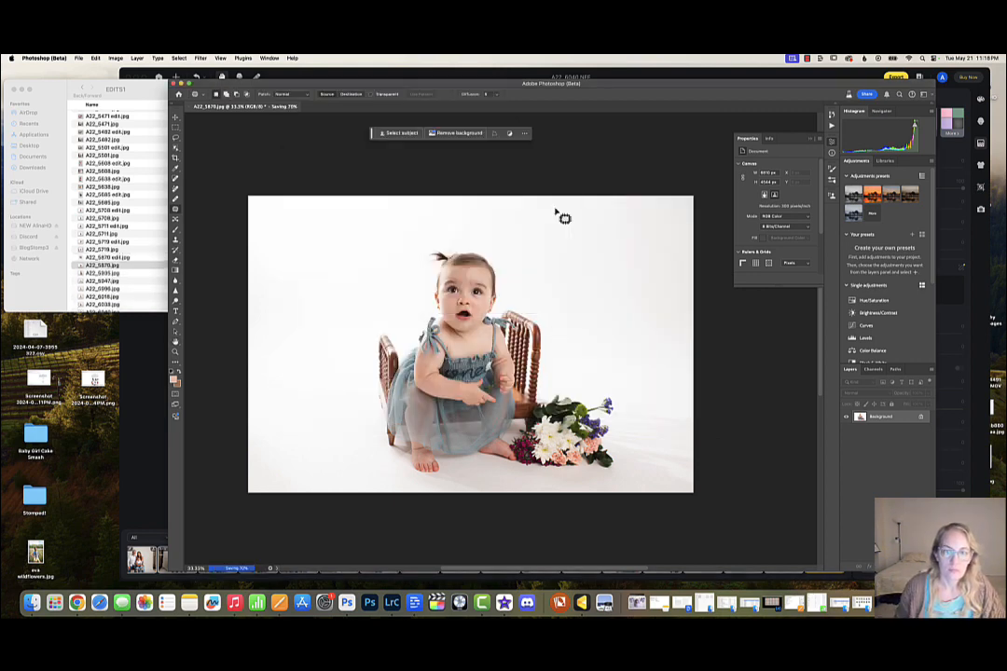
{"action": "left_click", "coordinate": [193, 107]}
{"action": "left_click", "coordinate": [498, 261]}
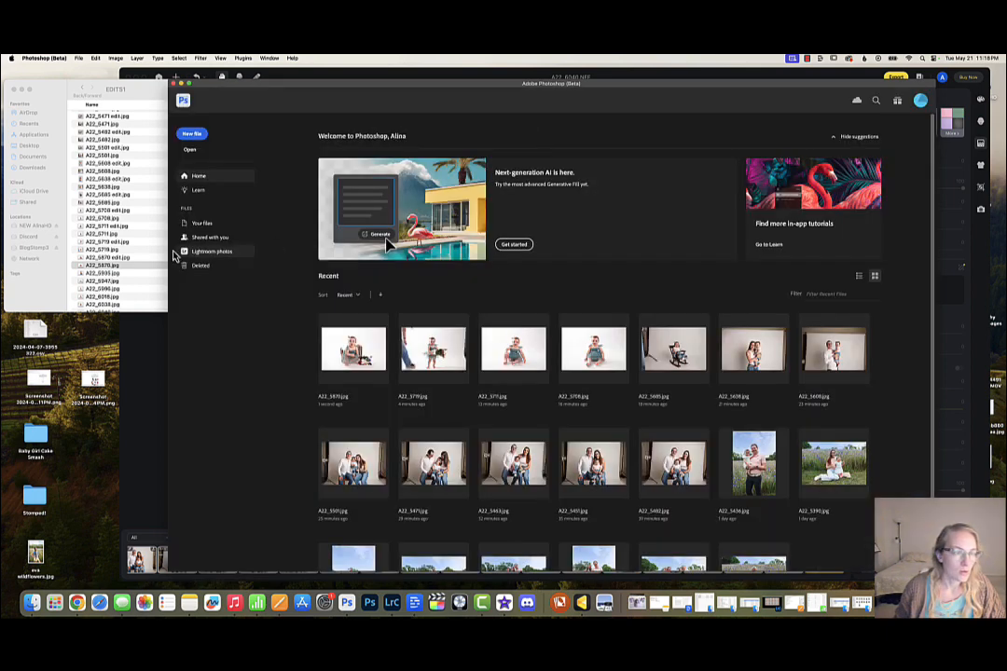
- Open A22_5935.jpg from the EDITS1 folder in Finder with Adobe Photoshop (Beta)
{"action": "scroll", "coordinate": [117, 291], "scroll_direction": "down", "scroll_amount": 1}
{"action": "left_click", "coordinate": [114, 267]}
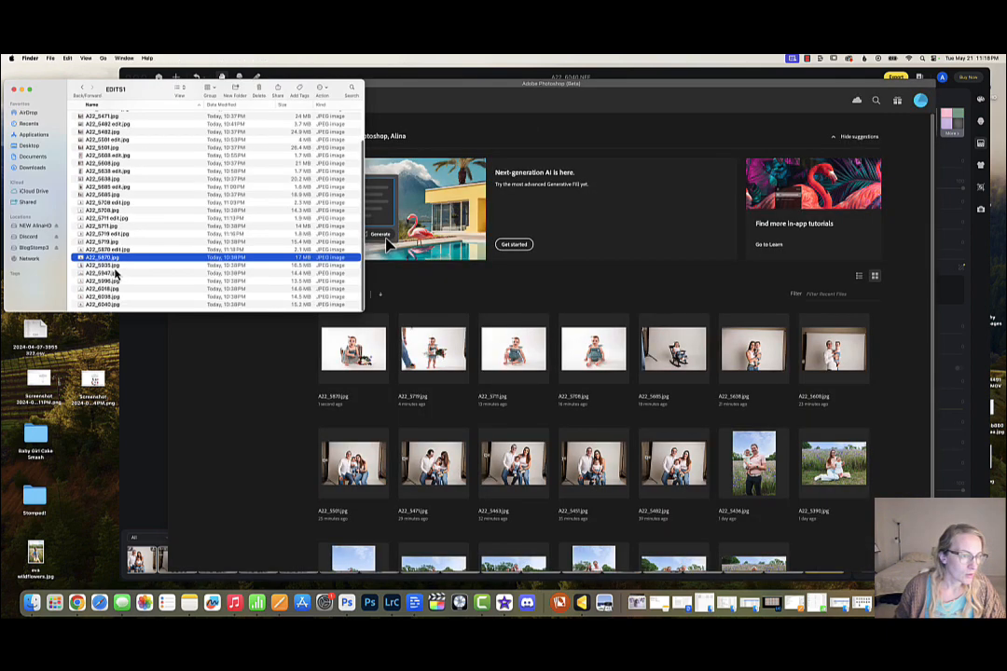
{"action": "right_click", "coordinate": [116, 271]}
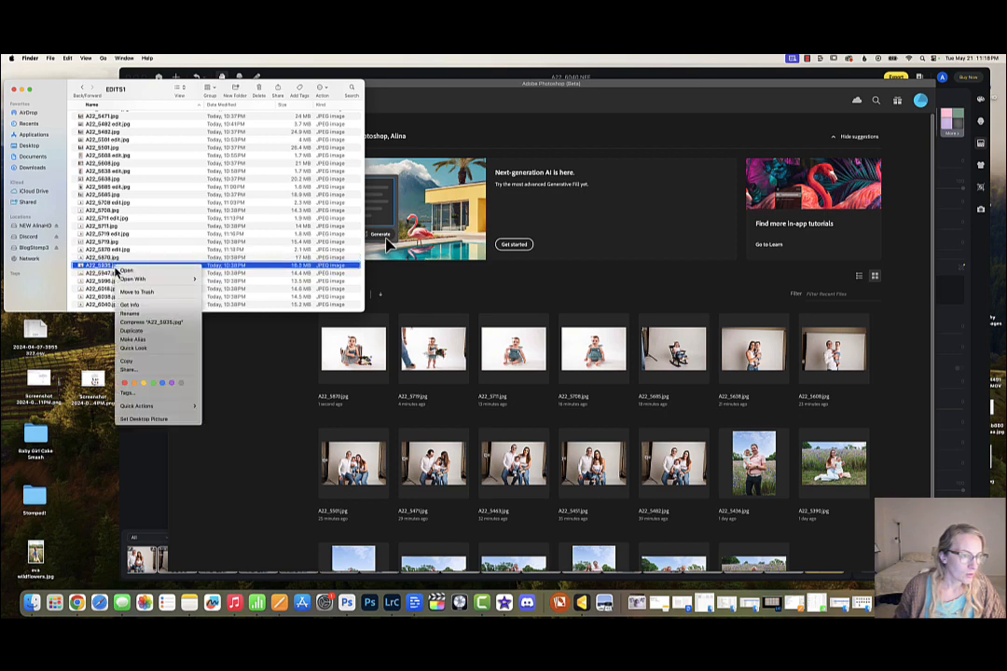
{"action": "mouse_move", "coordinate": [140, 278]}
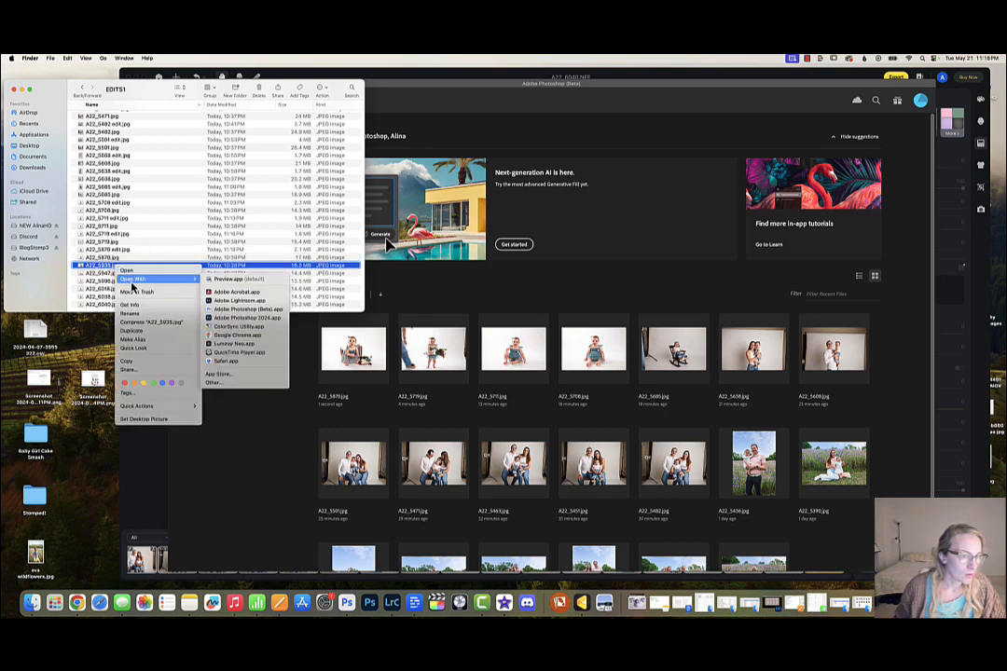
{"action": "left_click", "coordinate": [245, 310]}
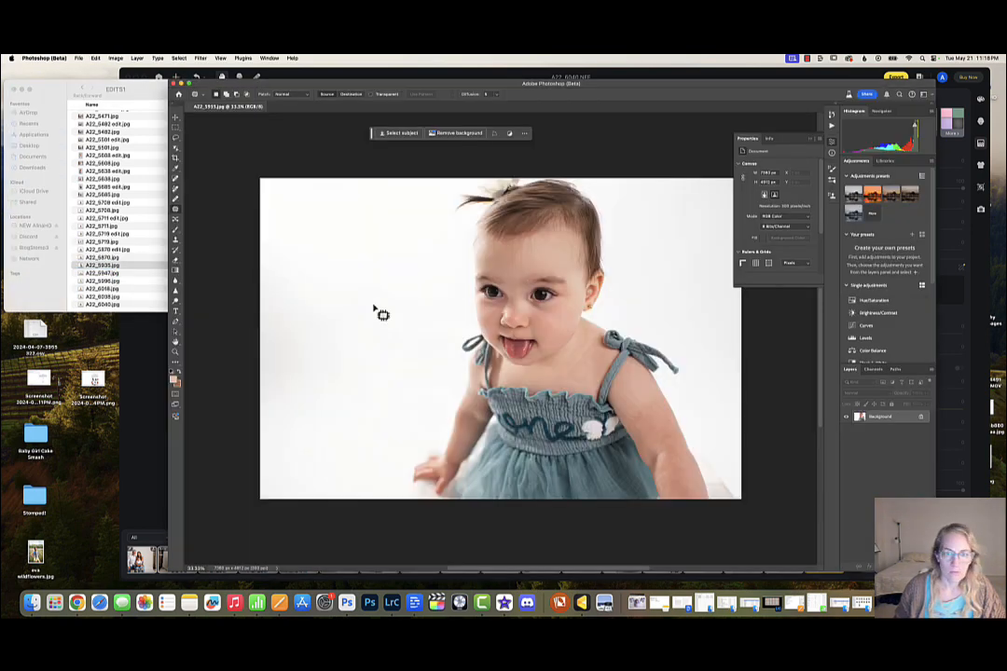
- Reframe the baby with extra canvas above and on the right, about 7600 x 5070 px, and fill it using Generative Expand without a prompt
{"action": "scroll", "coordinate": [387, 326], "scroll_direction": "right", "scroll_amount": 3}
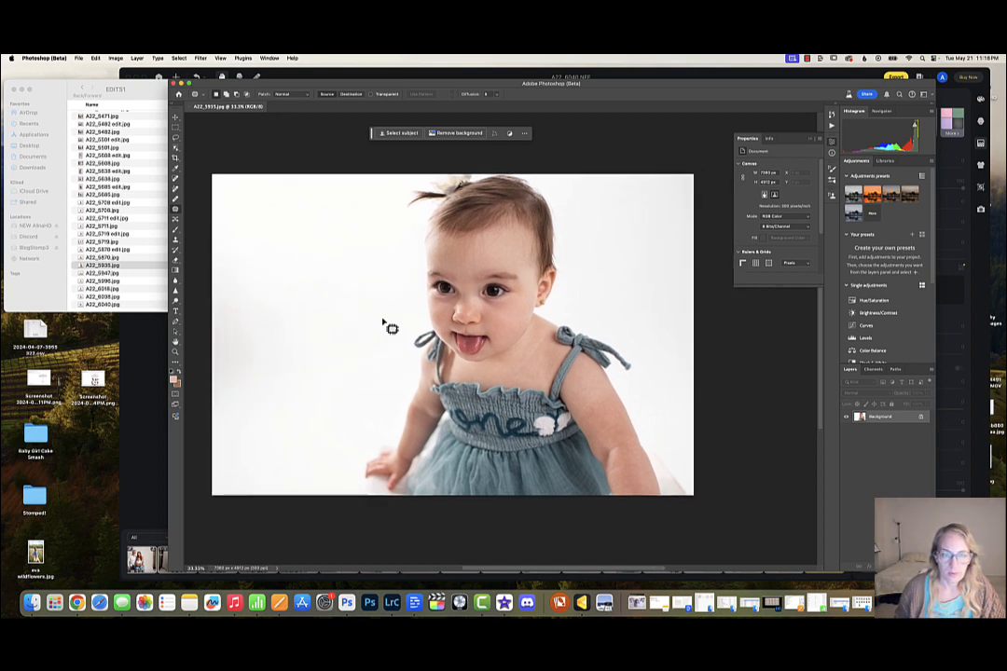
{"action": "left_click", "coordinate": [175, 158]}
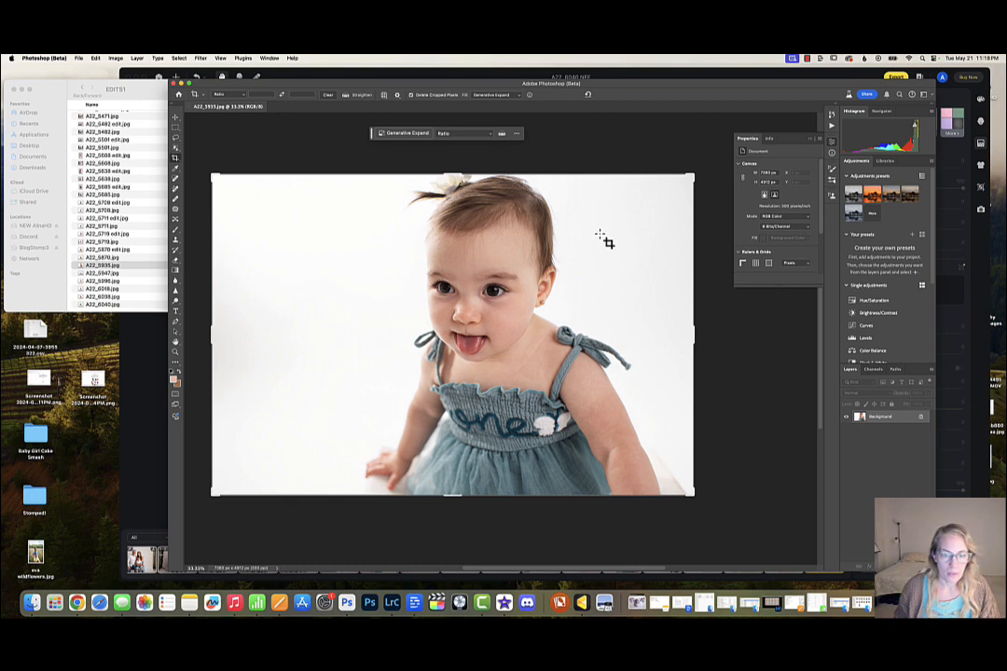
{"action": "left_click_drag", "start_coordinate": [601, 234], "coordinate": [582, 240]}
{"action": "key", "text": "super+z"}
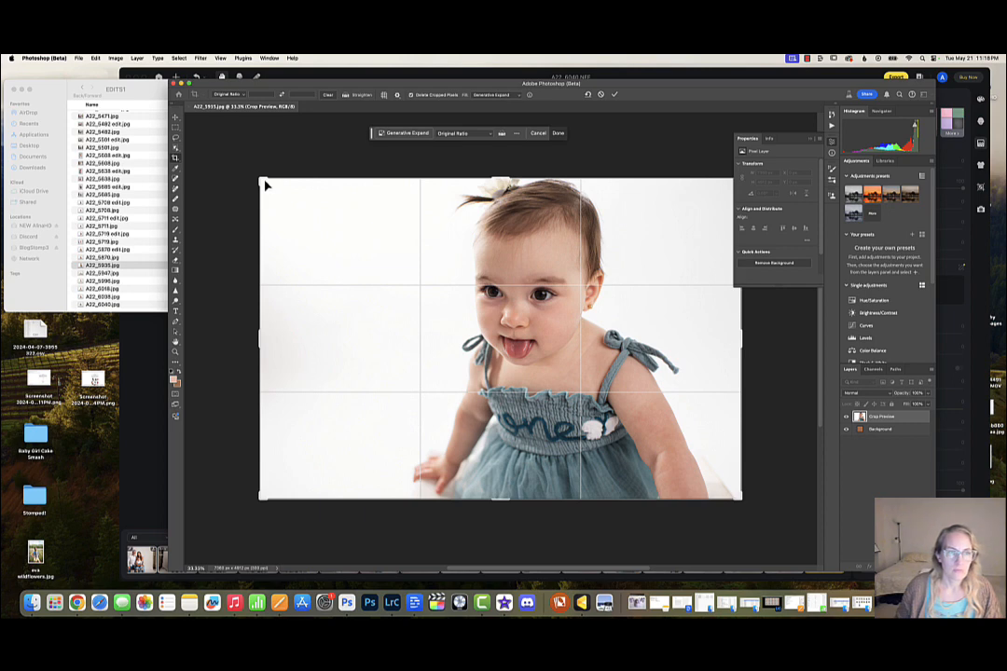
{"action": "left_click_drag", "start_coordinate": [261, 177], "coordinate": [256, 174]}
{"action": "left_click_drag", "start_coordinate": [664, 357], "coordinate": [633, 362]}
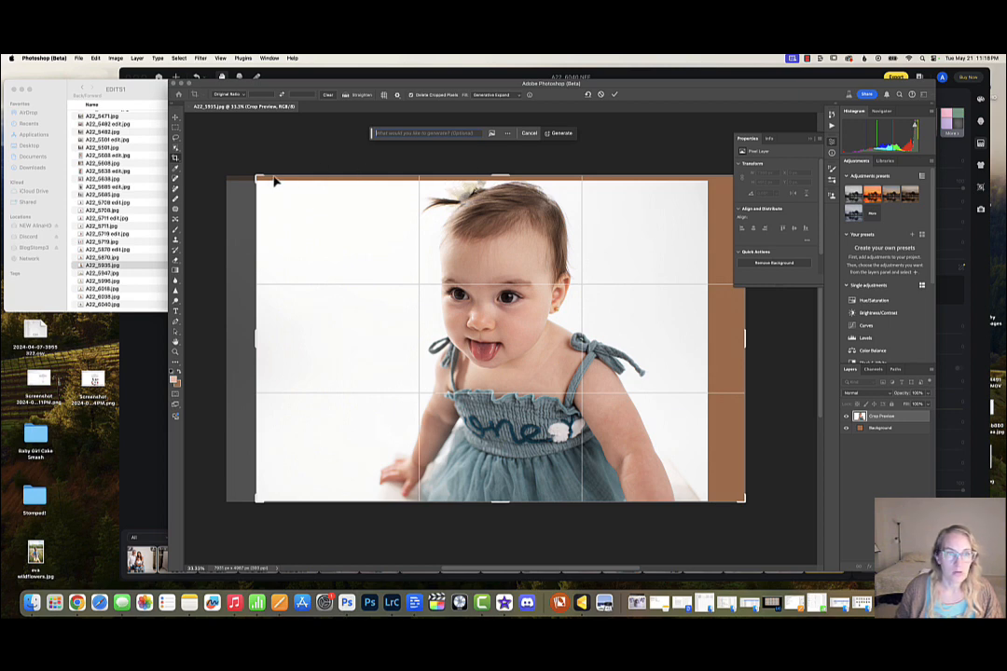
{"action": "mouse_move", "coordinate": [253, 174]}
{"action": "left_mouse_down"}
{"action": "mouse_move", "coordinate": [270, 158]}
{"action": "mouse_move", "coordinate": [253, 170]}
{"action": "left_mouse_up"}
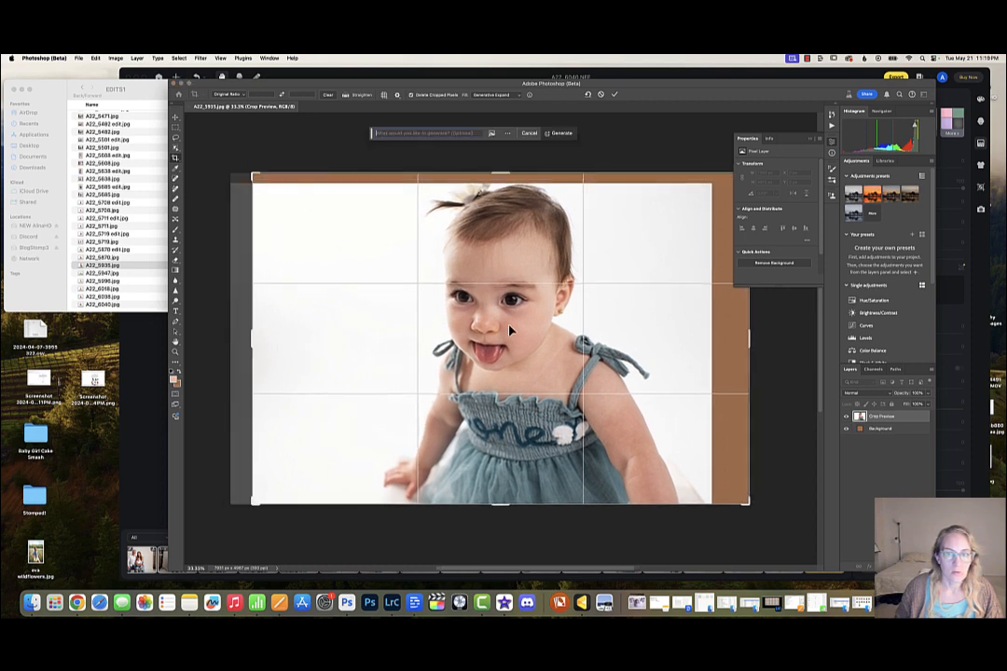
{"action": "left_click_drag", "start_coordinate": [509, 328], "coordinate": [506, 329]}
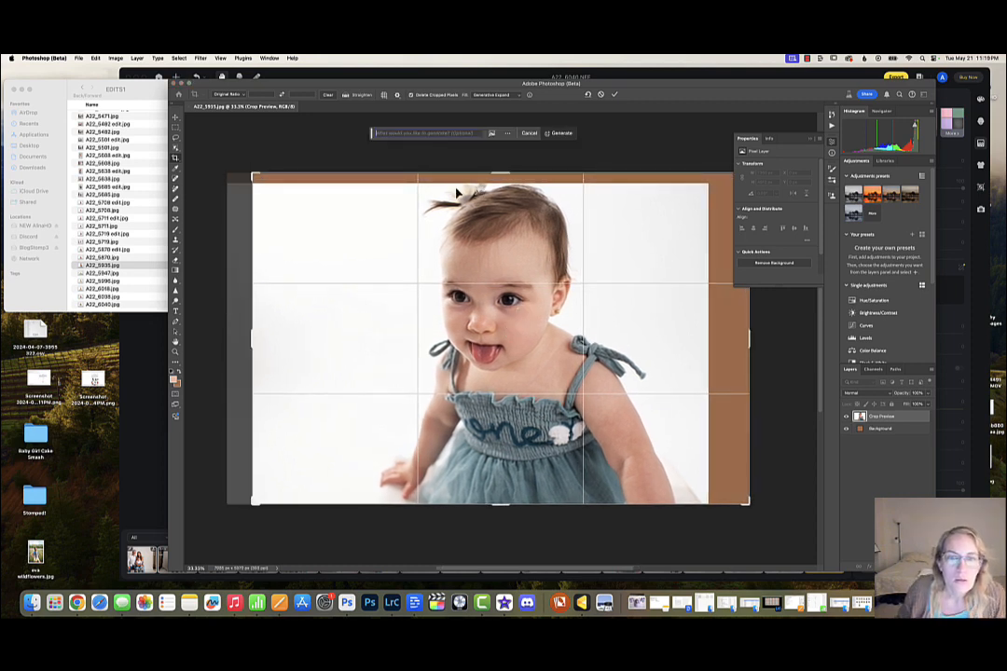
{"action": "left_click", "coordinate": [561, 133]}
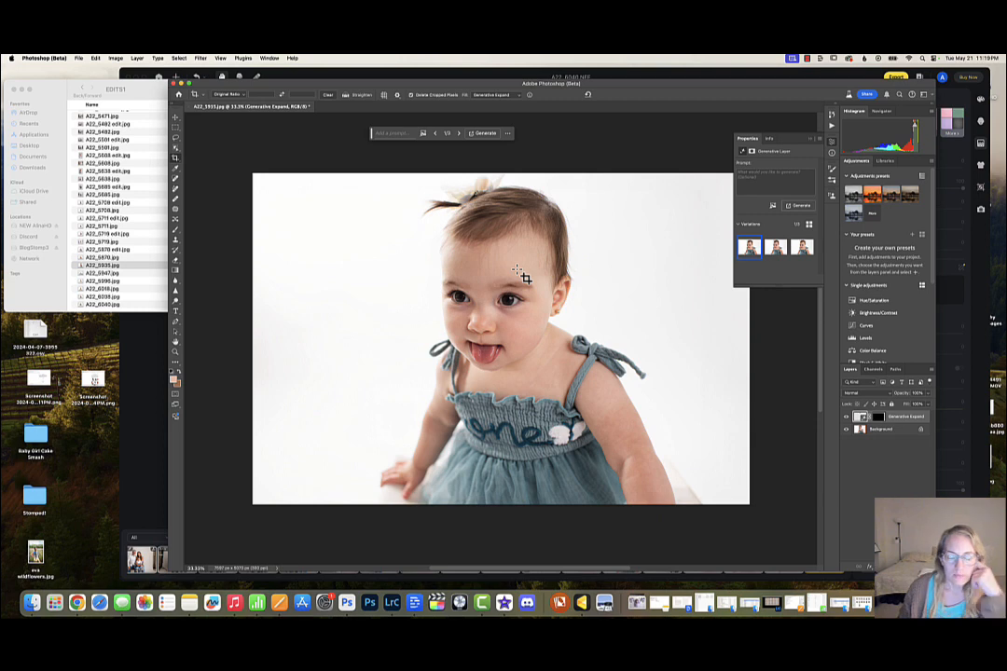
- Examine the expanded area around the baby's hair flower, comparing the photo with the Generative Expand layer hidden and shown
{"action": "key", "text": "super+plus"}
{"action": "key", "text": "super+plus"}
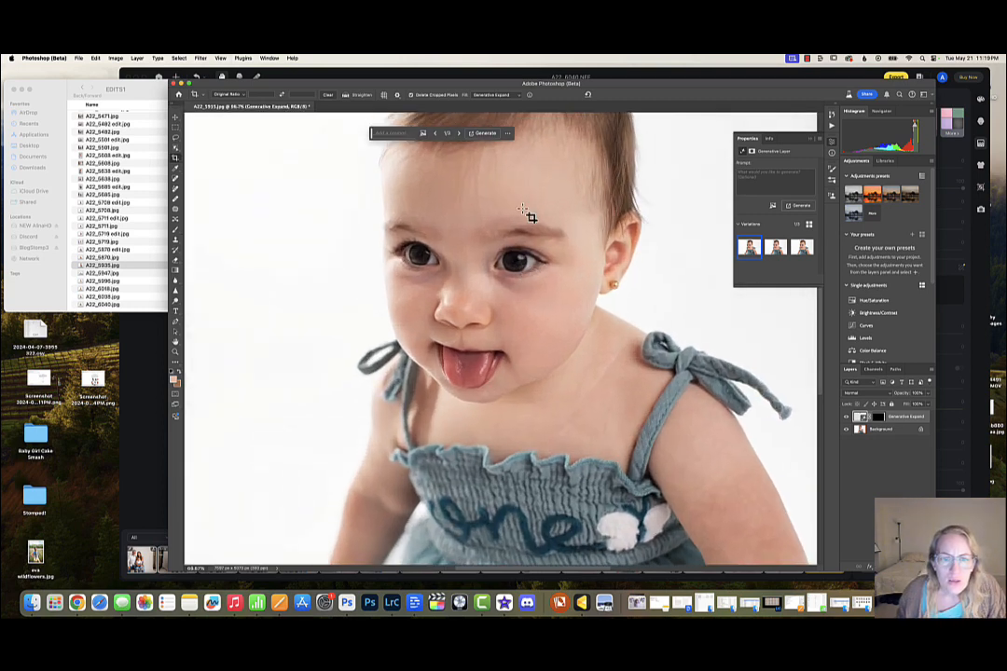
{"action": "scroll", "coordinate": [523, 209], "scroll_direction": "up", "scroll_amount": 5}
{"action": "scroll", "coordinate": [529, 216], "scroll_direction": "down", "scroll_amount": 2}
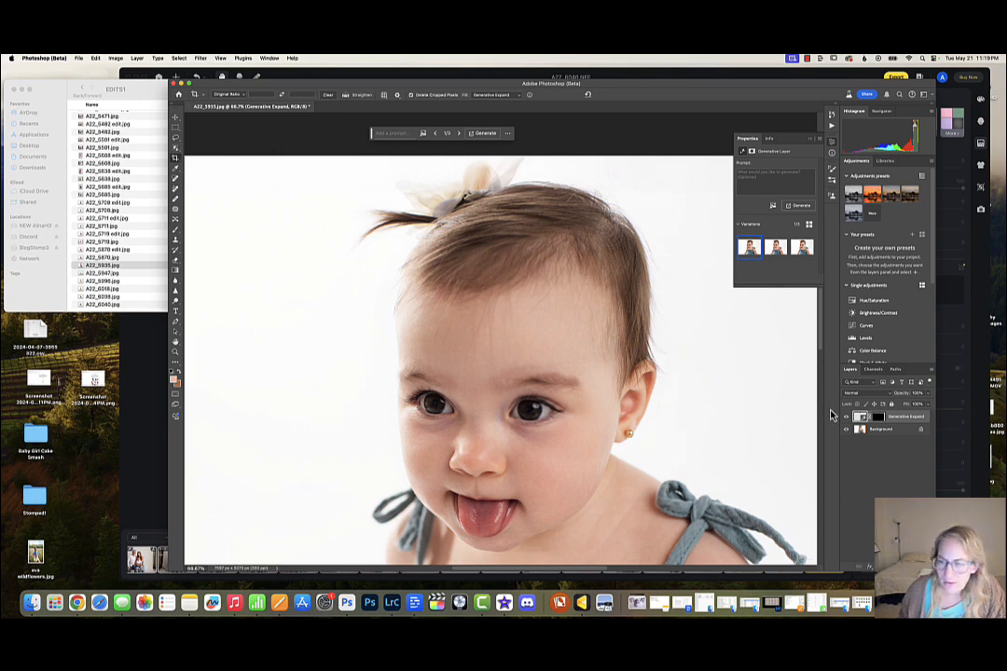
{"action": "left_click", "coordinate": [846, 418]}
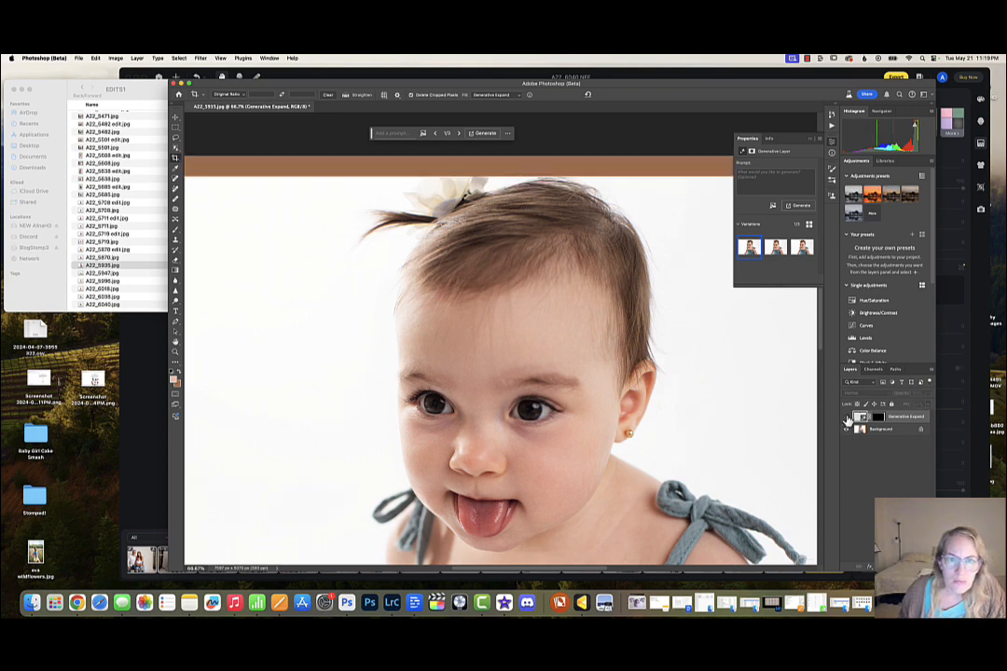
{"action": "left_click", "coordinate": [846, 418]}
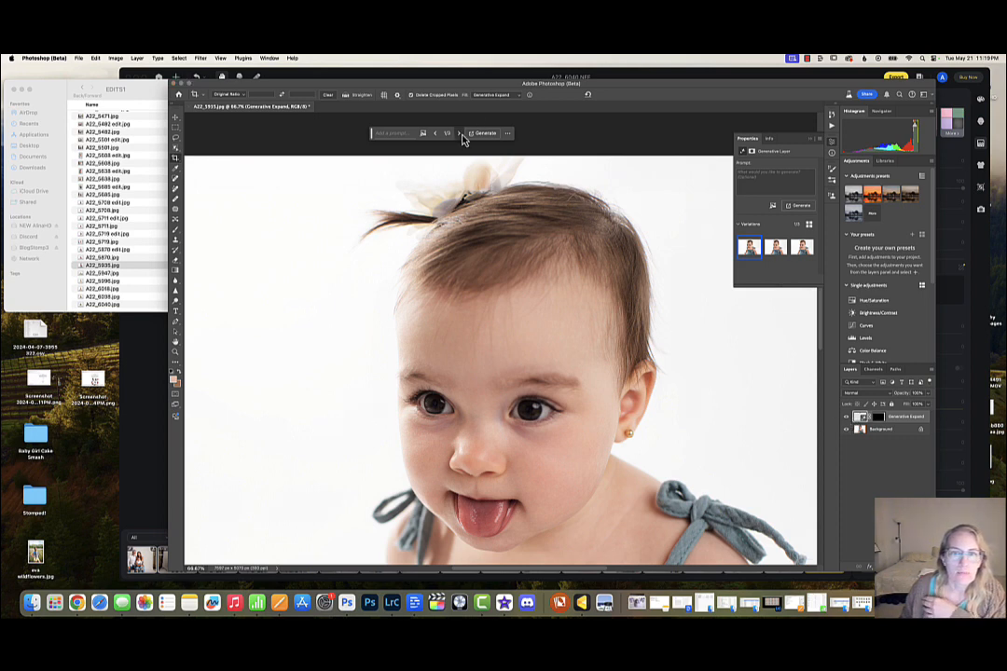
- Switch to the third Generative Expand variation, compare its hair flower with the original, and generate another set of variations
{"action": "left_click", "coordinate": [458, 133]}
{"action": "left_click", "coordinate": [459, 134]}
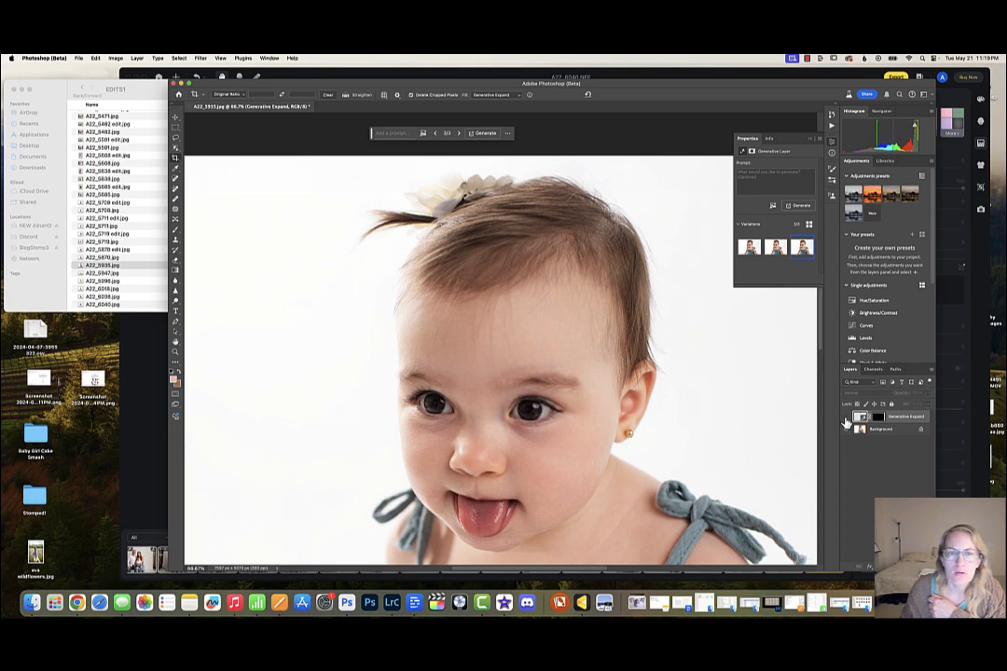
{"action": "left_click", "coordinate": [846, 421]}
{"action": "left_click", "coordinate": [847, 421]}
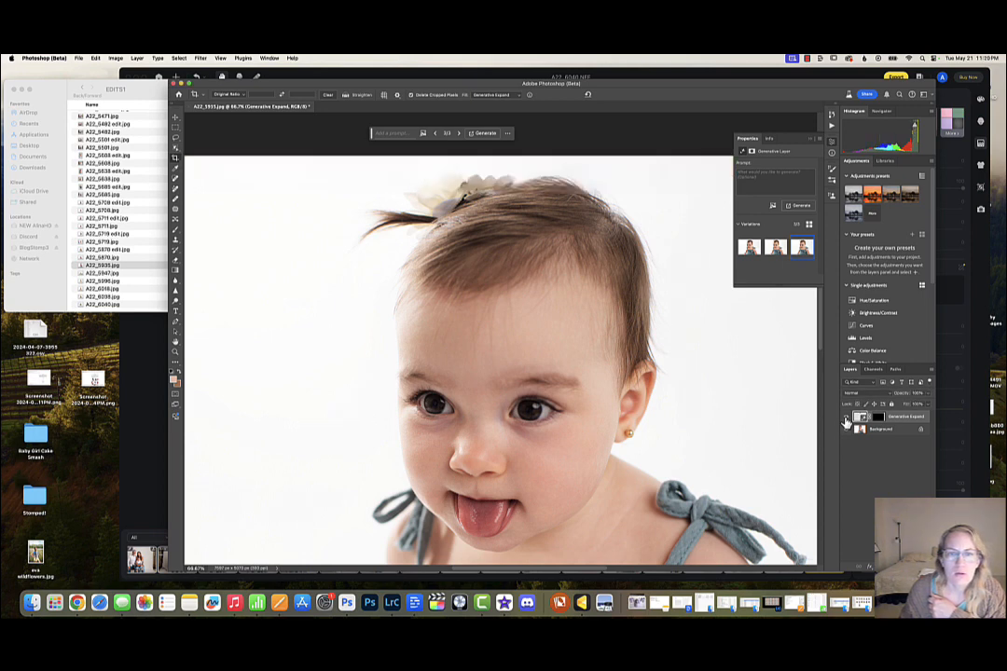
{"action": "left_click", "coordinate": [846, 422]}
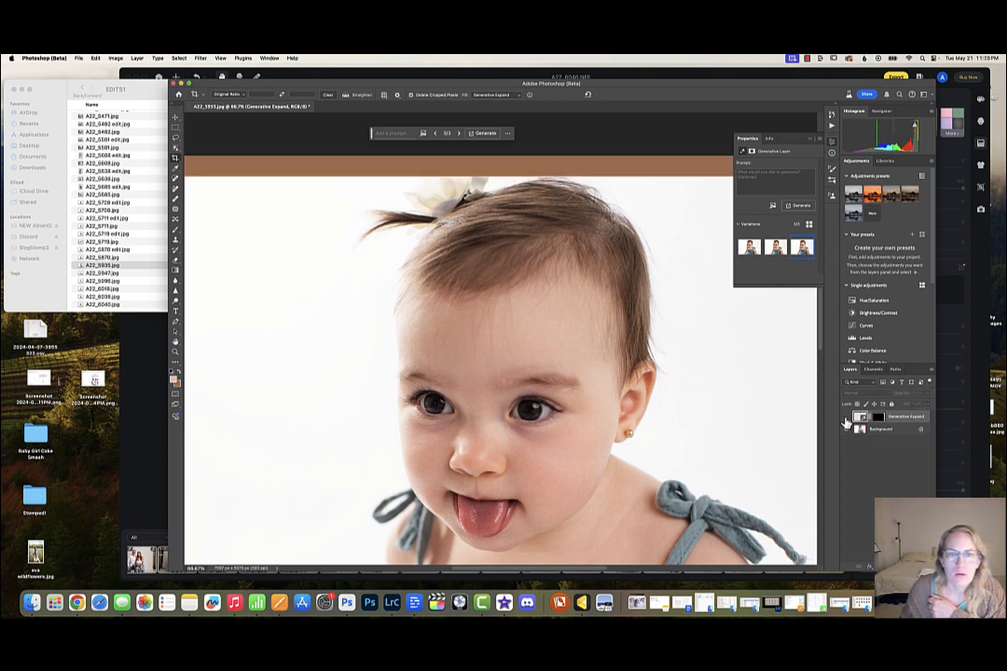
{"action": "left_click", "coordinate": [846, 422]}
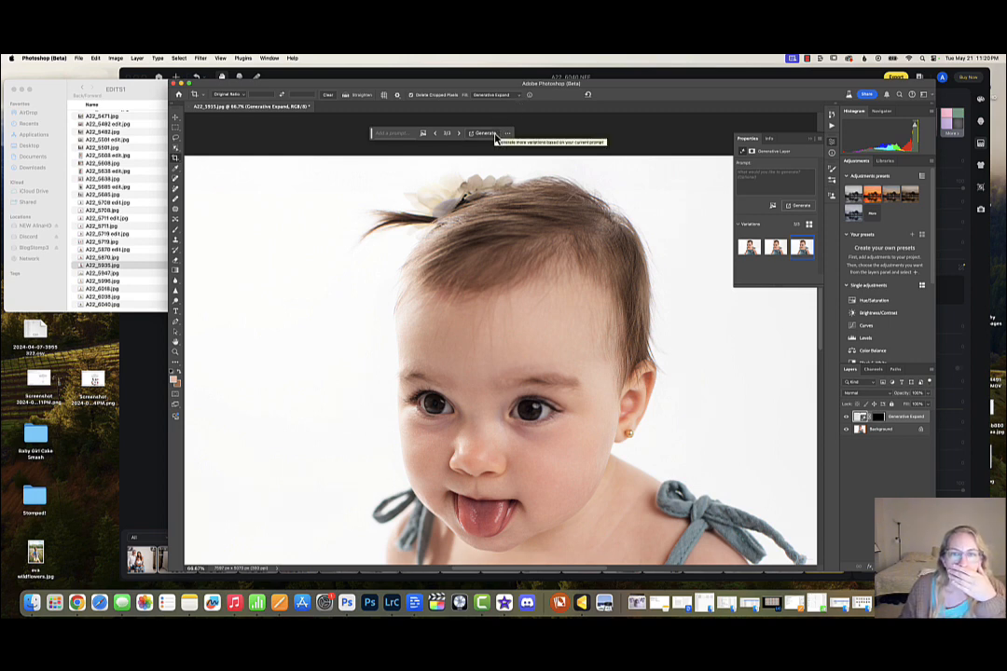
{"action": "left_click", "coordinate": [497, 136]}
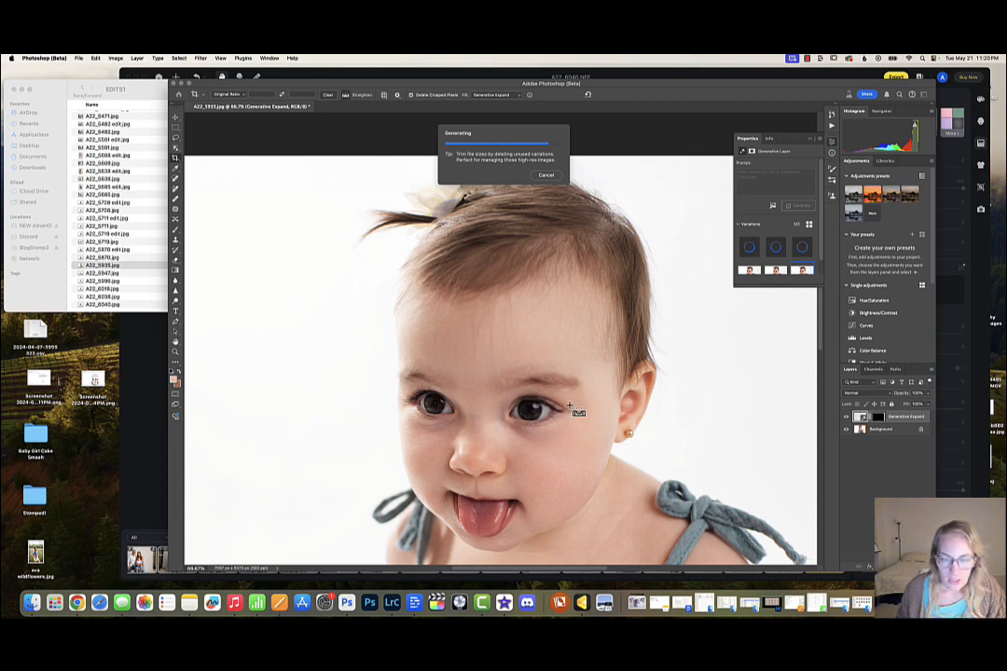
- Compare the newly generated hair flower variations, returning to the first one, and hide the Generative Expand layer to check it against the original
{"action": "scroll", "coordinate": [570, 385], "scroll_direction": "down", "scroll_amount": 2}
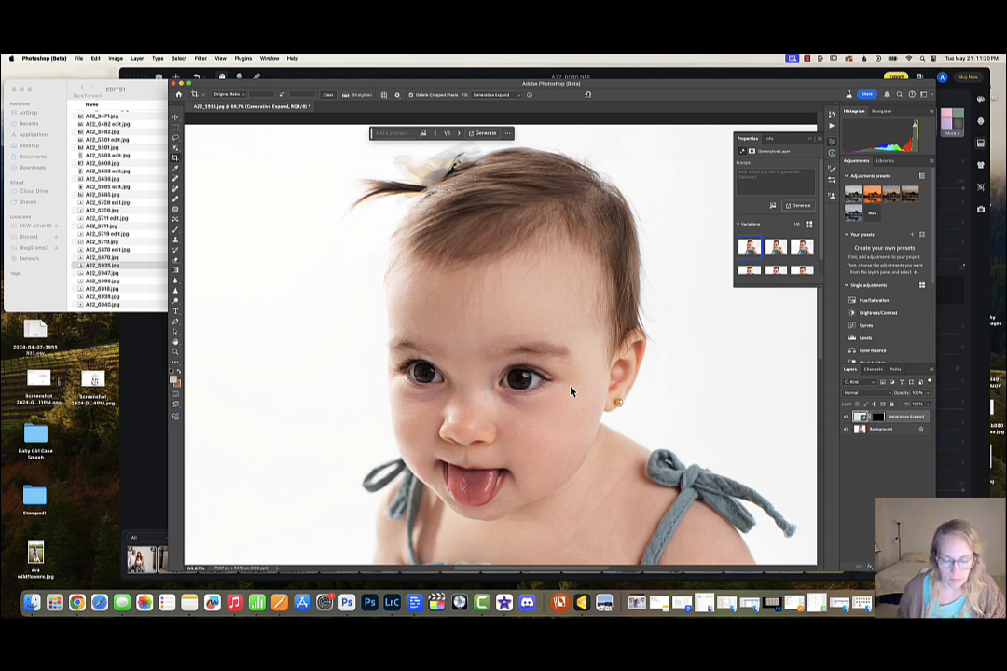
{"action": "key", "text": "super+minus"}
{"action": "scroll", "coordinate": [563, 370], "scroll_direction": "up", "scroll_amount": 1}
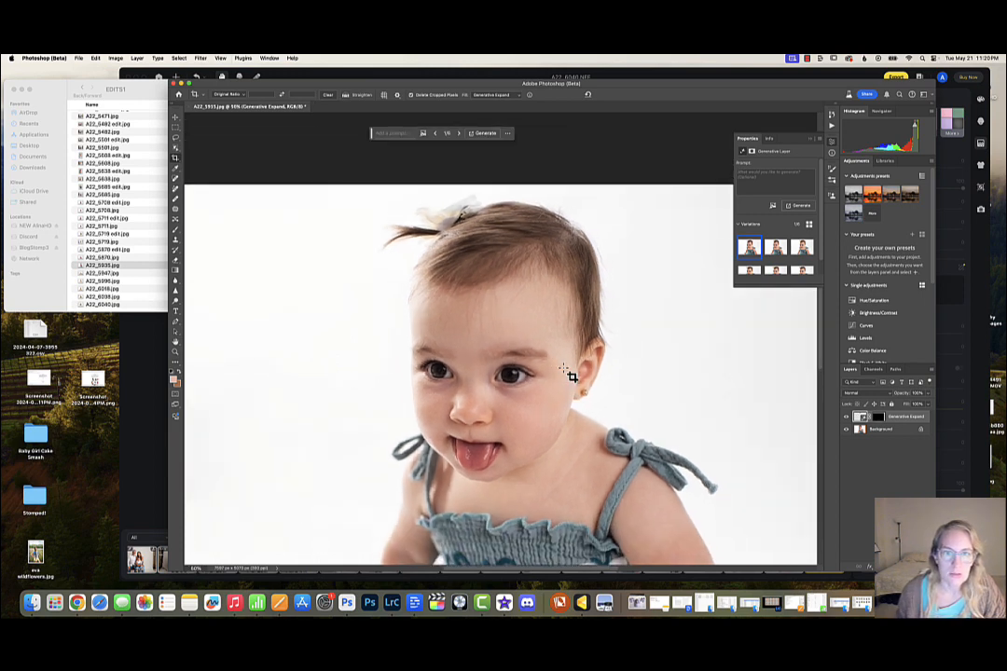
{"action": "left_click", "coordinate": [459, 134]}
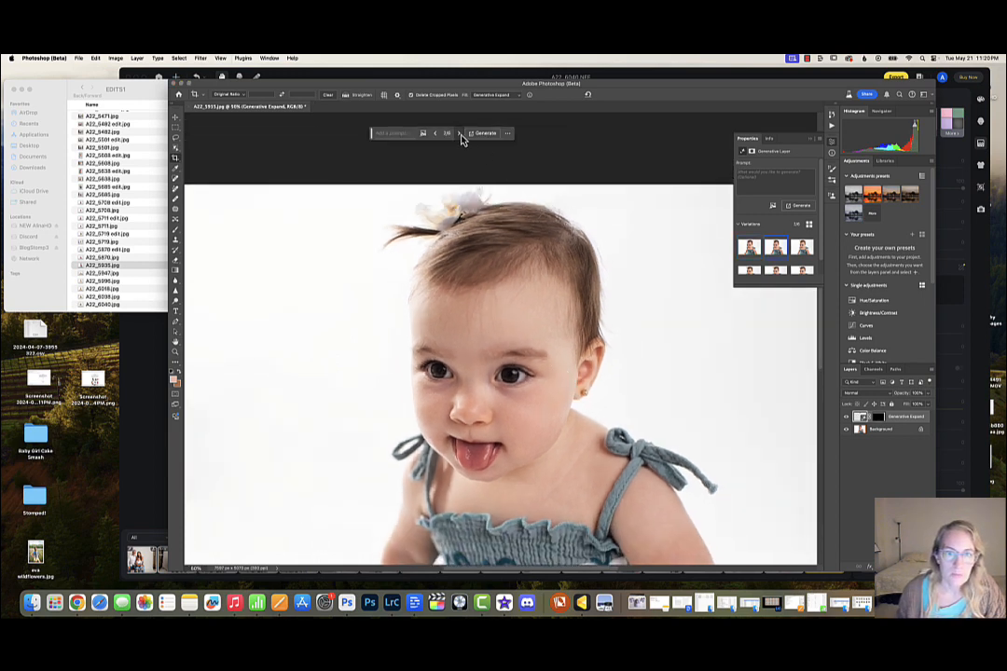
{"action": "left_click", "coordinate": [437, 136]}
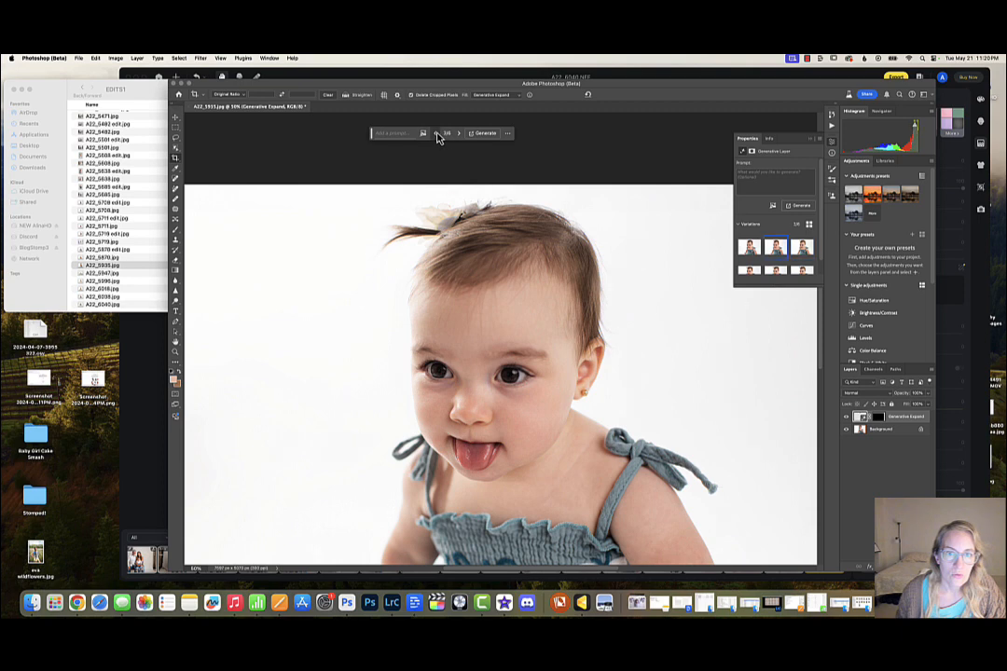
{"action": "left_click", "coordinate": [437, 136]}
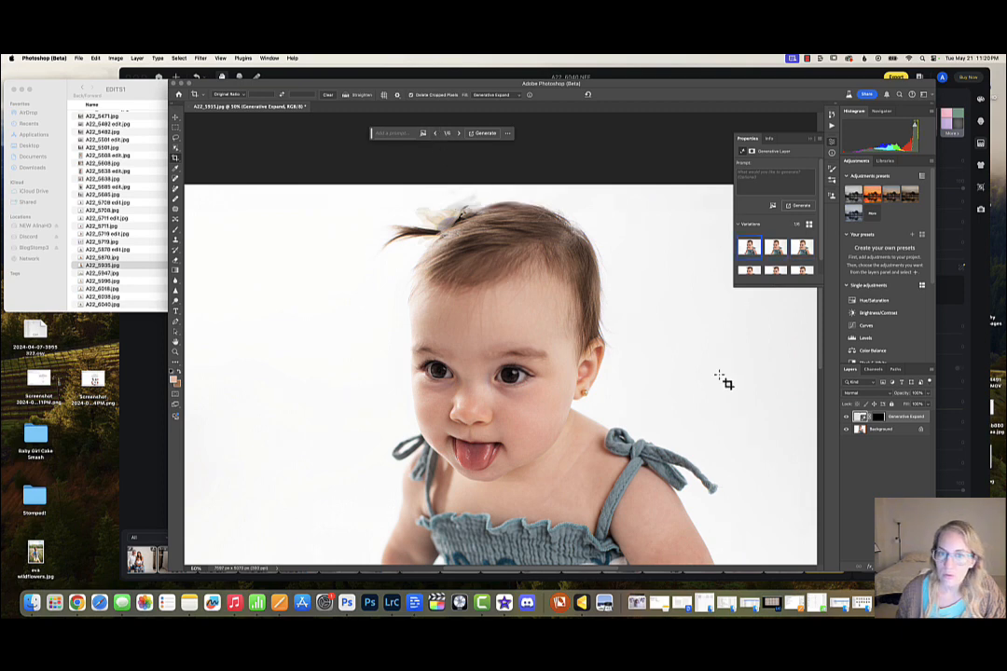
{"action": "left_click", "coordinate": [848, 417]}
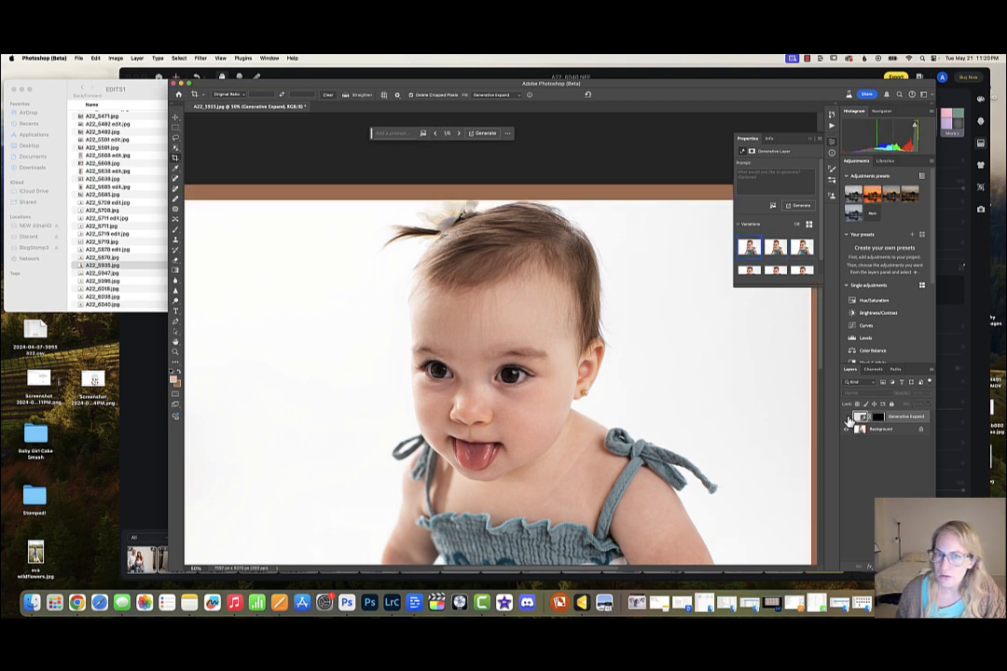
- Compare the photo with and without the Generative Expand layer, and merge that layer into the Background
{"action": "left_click", "coordinate": [848, 418]}
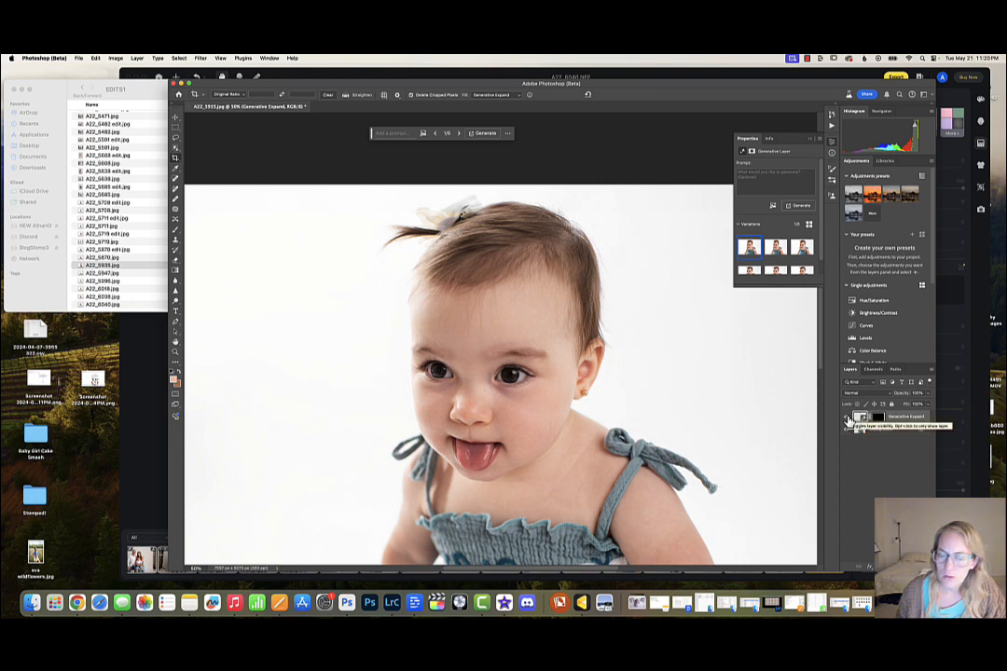
{"action": "left_click", "coordinate": [849, 417]}
{"action": "left_click", "coordinate": [848, 419]}
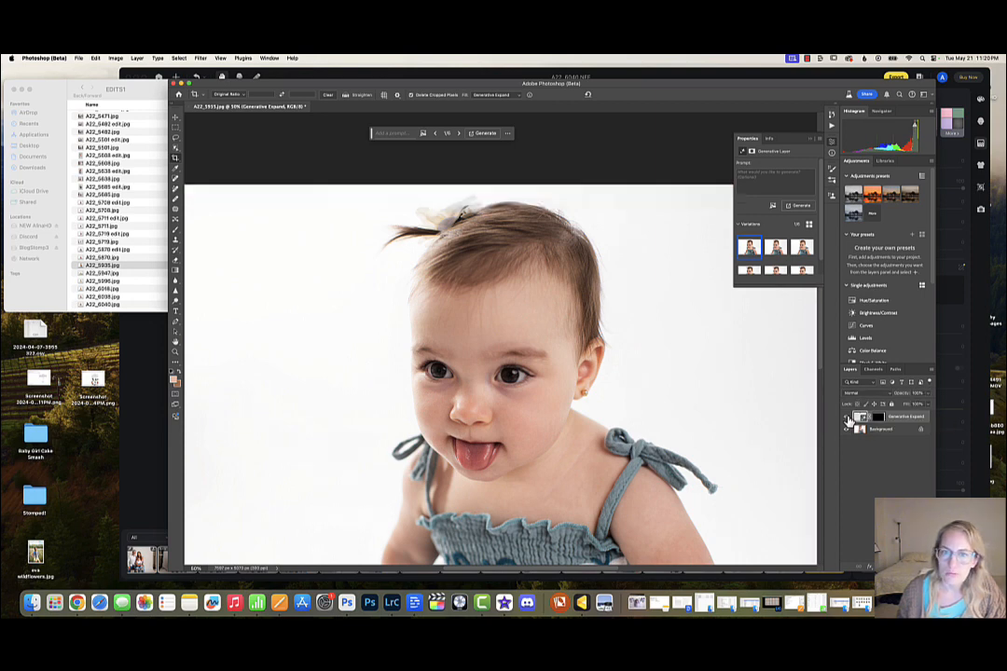
{"action": "key", "text": "super+minus"}
{"action": "key", "text": "super+minus"}
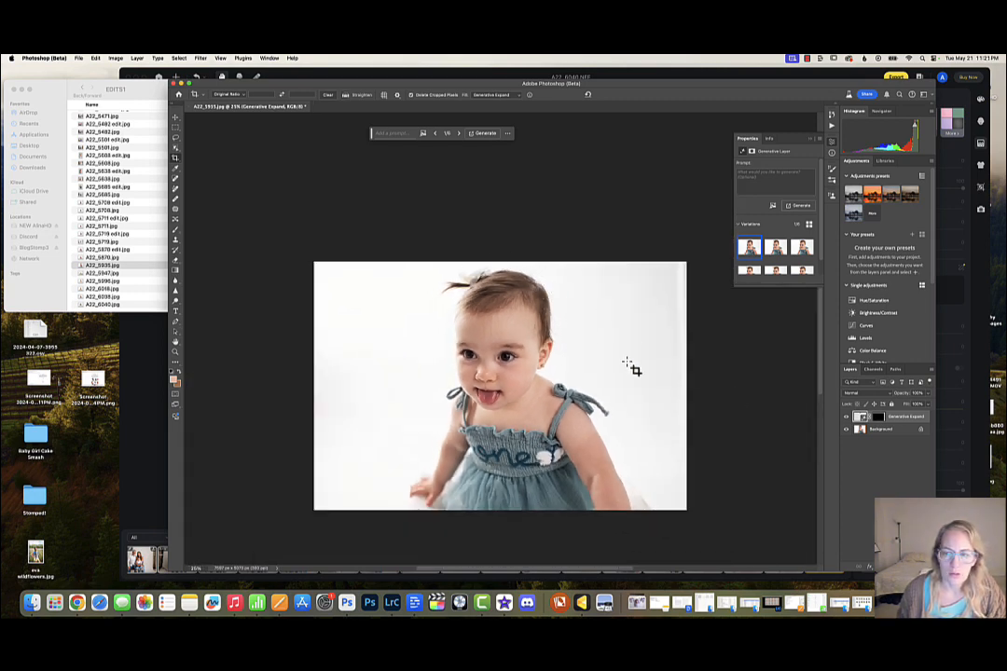
{"action": "key", "text": "super+e"}
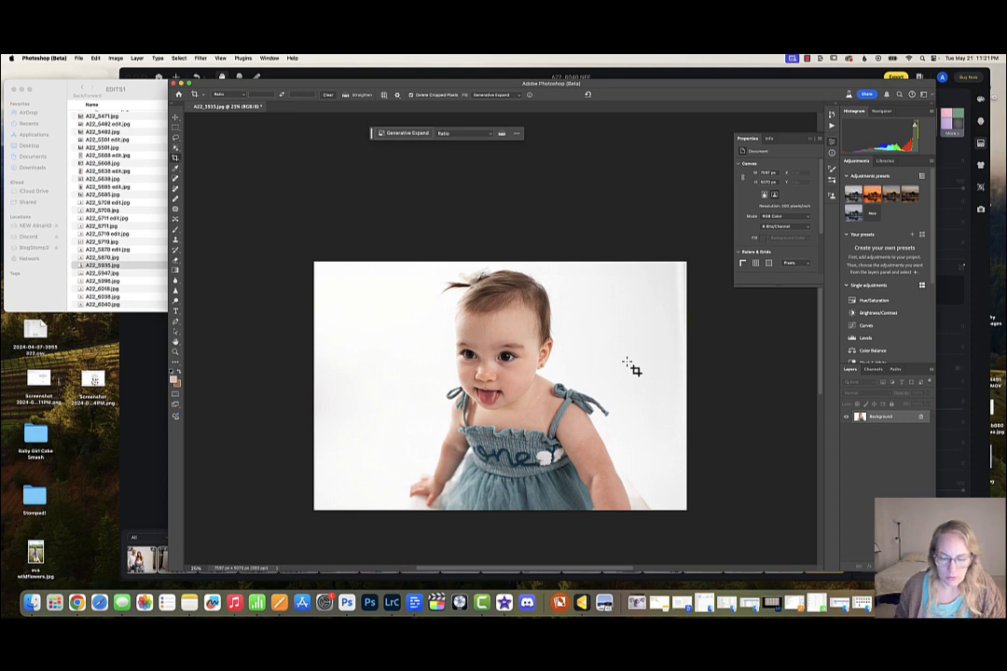
- Lasso the gap between the hair flower's petals above the baby's hair and run Generative Fill on it with an empty prompt
{"action": "key", "text": "super+plus"}
{"action": "key", "text": "super+plus"}
{"action": "key", "text": "super+plus"}
{"action": "key", "text": "super+plus"}
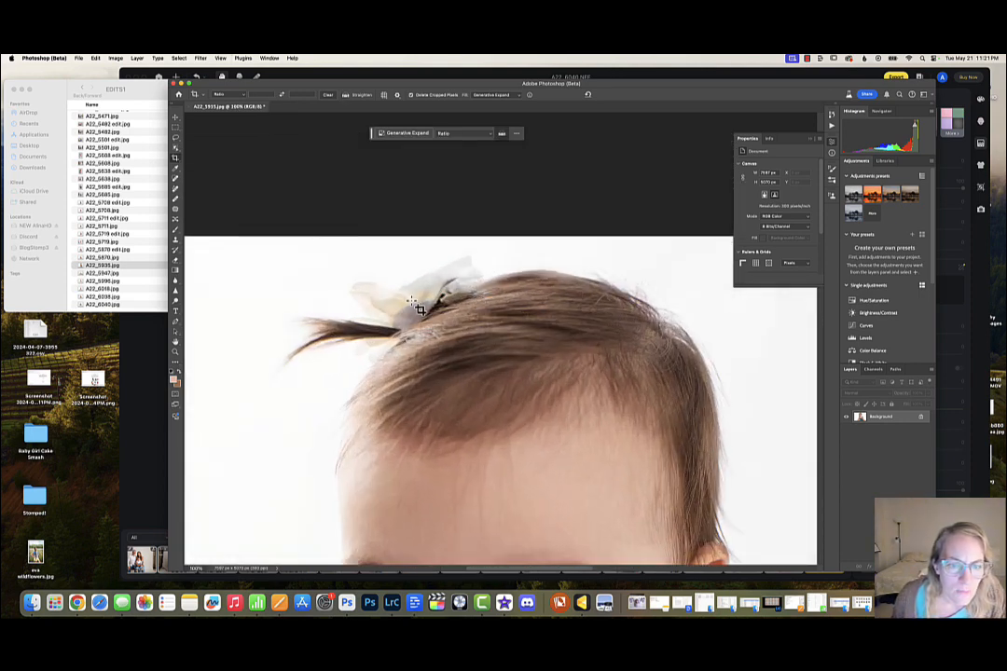
{"action": "left_click", "coordinate": [175, 137]}
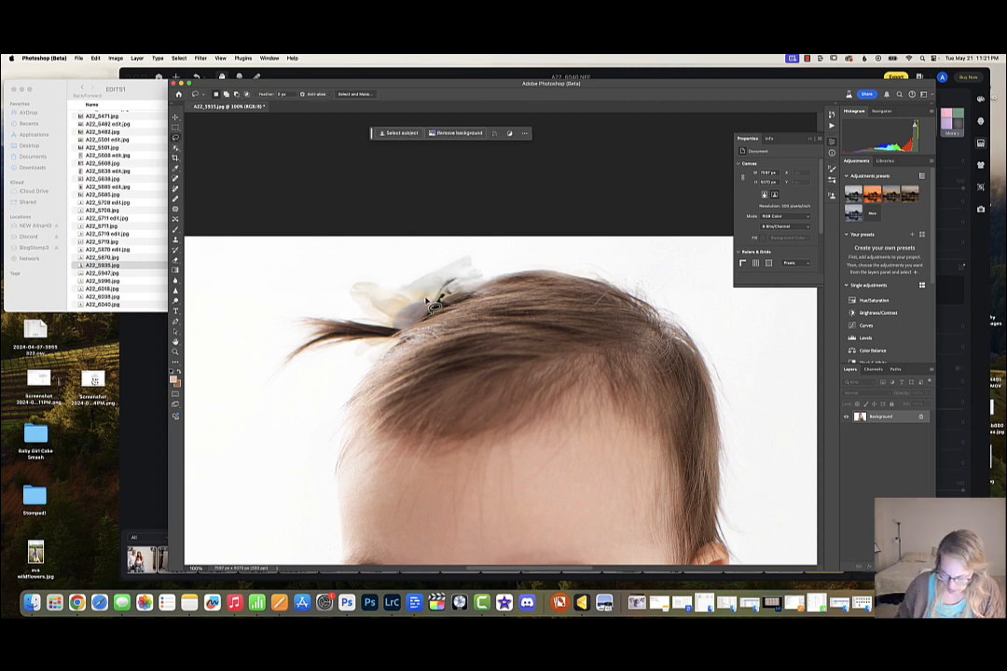
{"action": "left_click_drag", "start_coordinate": [426, 299], "coordinate": [407, 296]}
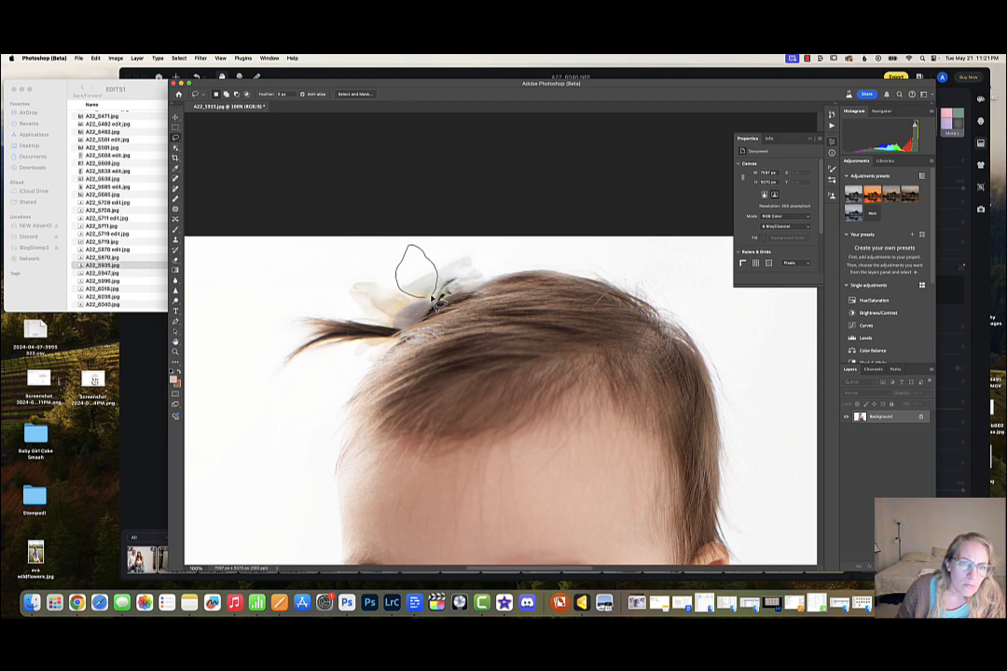
{"action": "left_click_drag", "start_coordinate": [424, 300], "coordinate": [425, 301]}
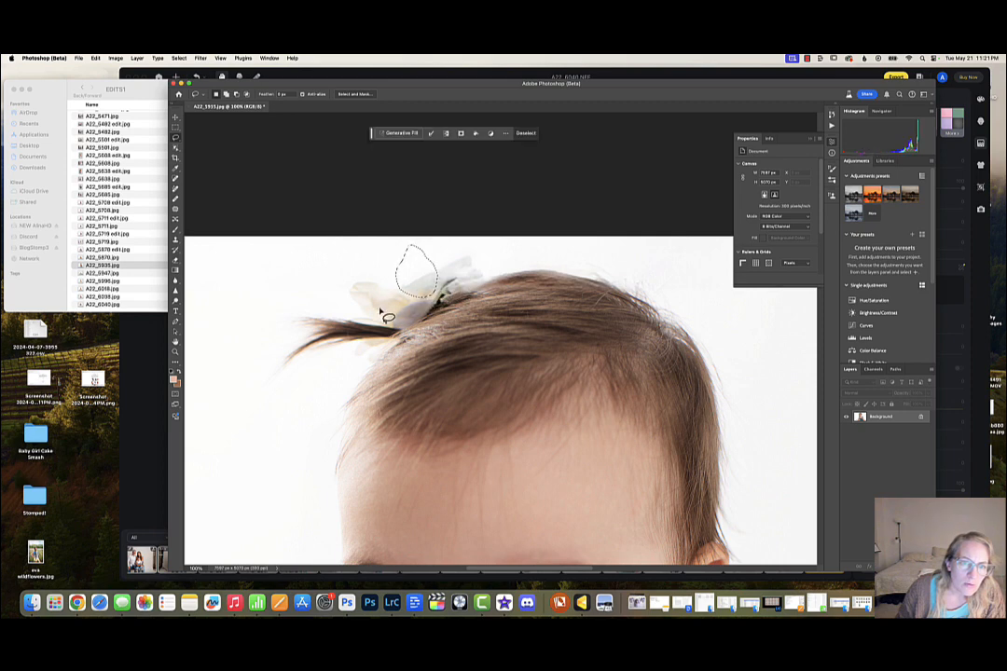
{"action": "left_click", "coordinate": [413, 136]}
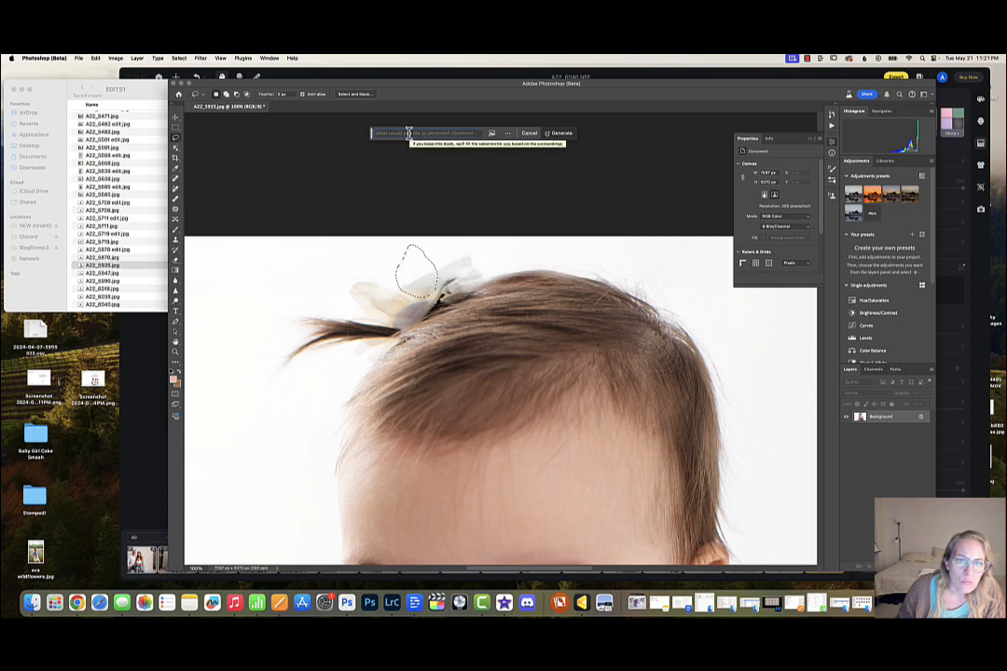
{"action": "left_click", "coordinate": [551, 136]}
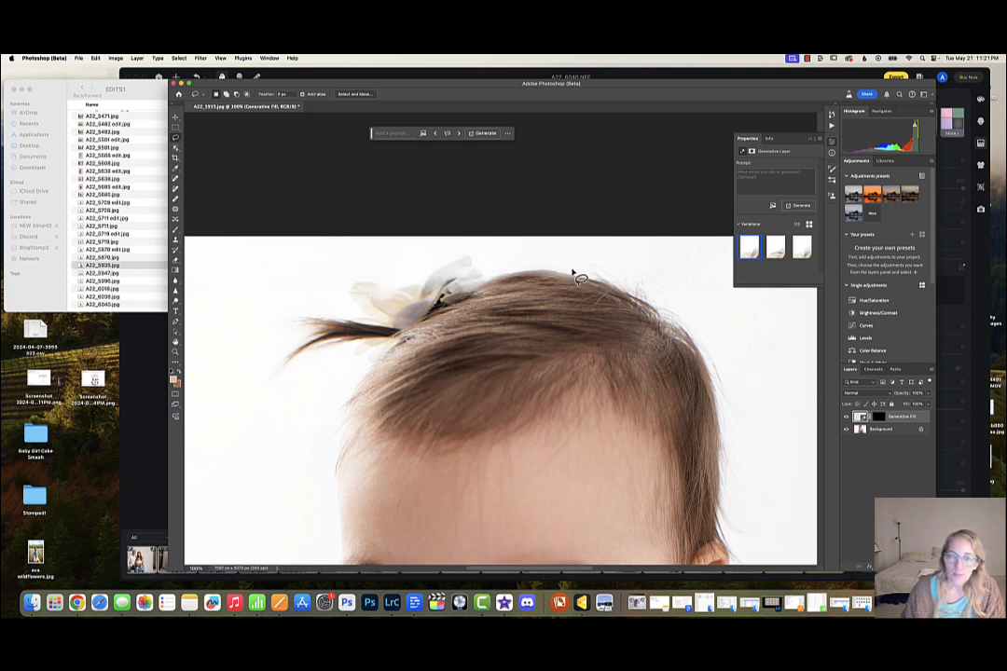
- Examine the generated petal area, go through its variations and compare the image with and without the Generative Fill layer
{"action": "scroll", "coordinate": [546, 384], "scroll_direction": "down", "scroll_amount": 8}
{"action": "scroll", "coordinate": [545, 384], "scroll_direction": "up", "scroll_amount": 3}
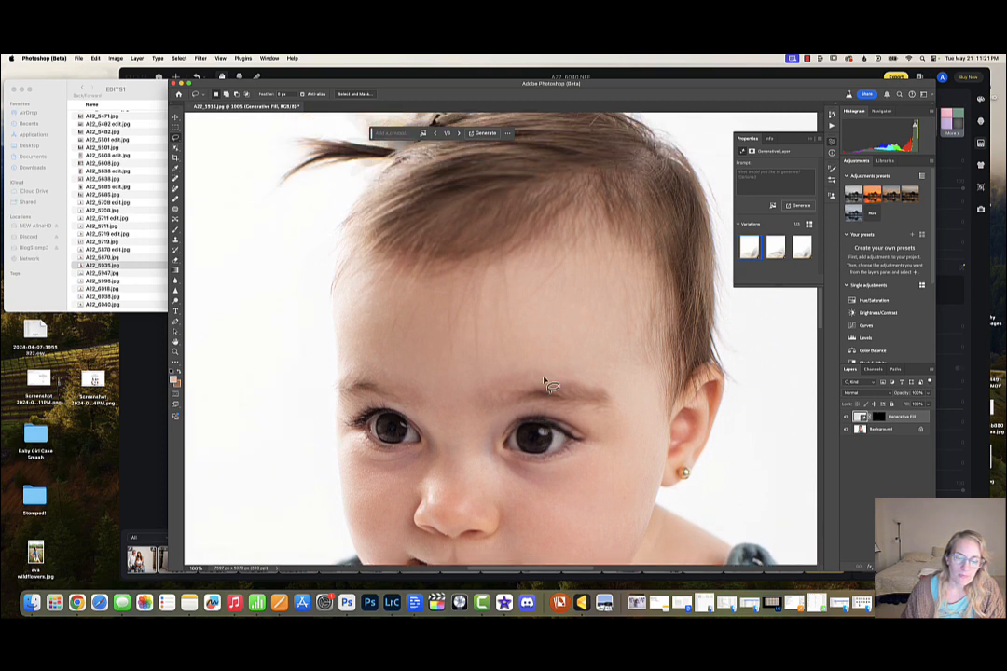
{"action": "scroll", "coordinate": [547, 385], "scroll_direction": "up", "scroll_amount": 5}
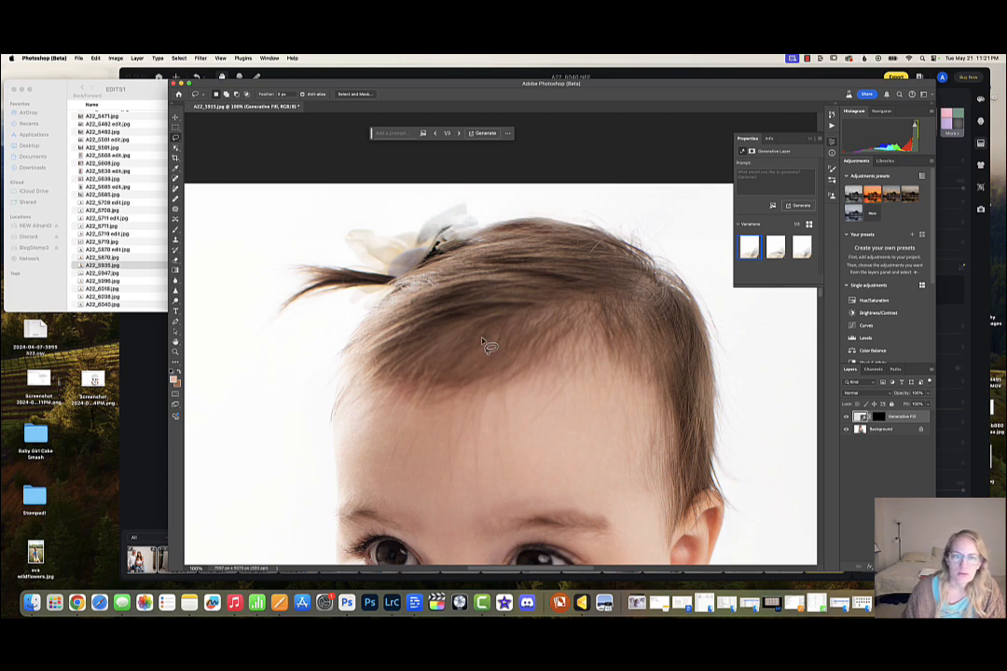
{"action": "scroll", "coordinate": [528, 344], "scroll_direction": "down", "scroll_amount": 5}
{"action": "scroll", "coordinate": [527, 343], "scroll_direction": "up", "scroll_amount": 3}
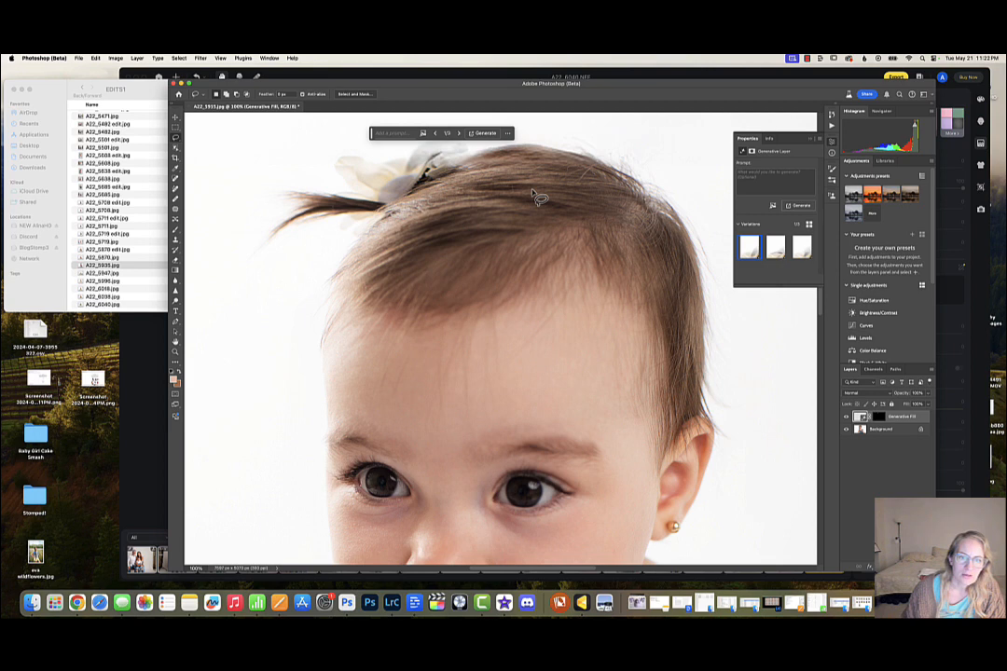
{"action": "scroll", "coordinate": [517, 342], "scroll_direction": "up", "scroll_amount": 3}
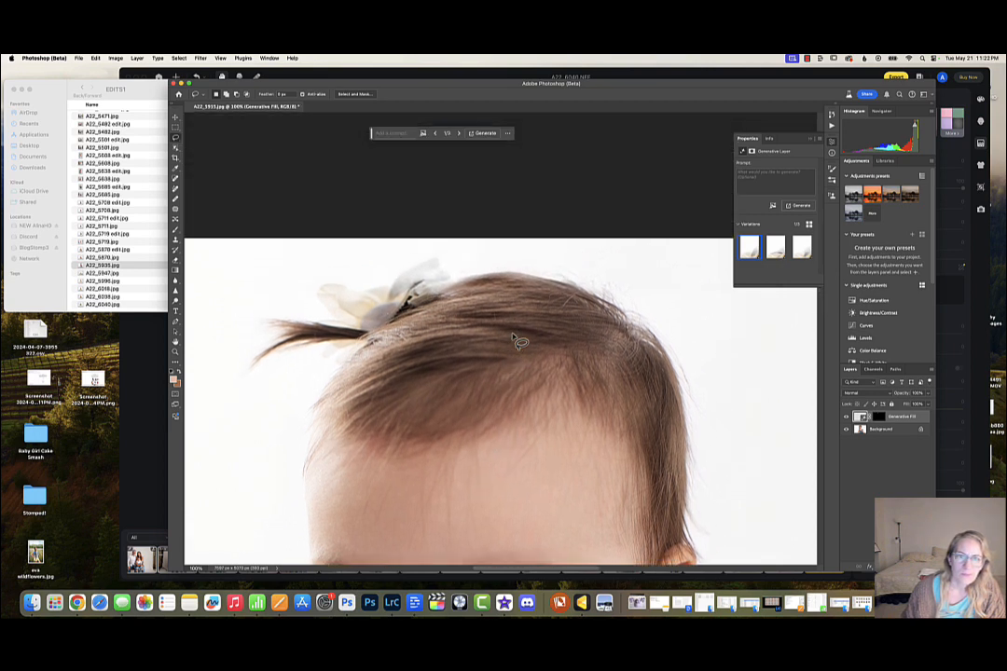
{"action": "scroll", "coordinate": [514, 337], "scroll_direction": "up", "scroll_amount": 1}
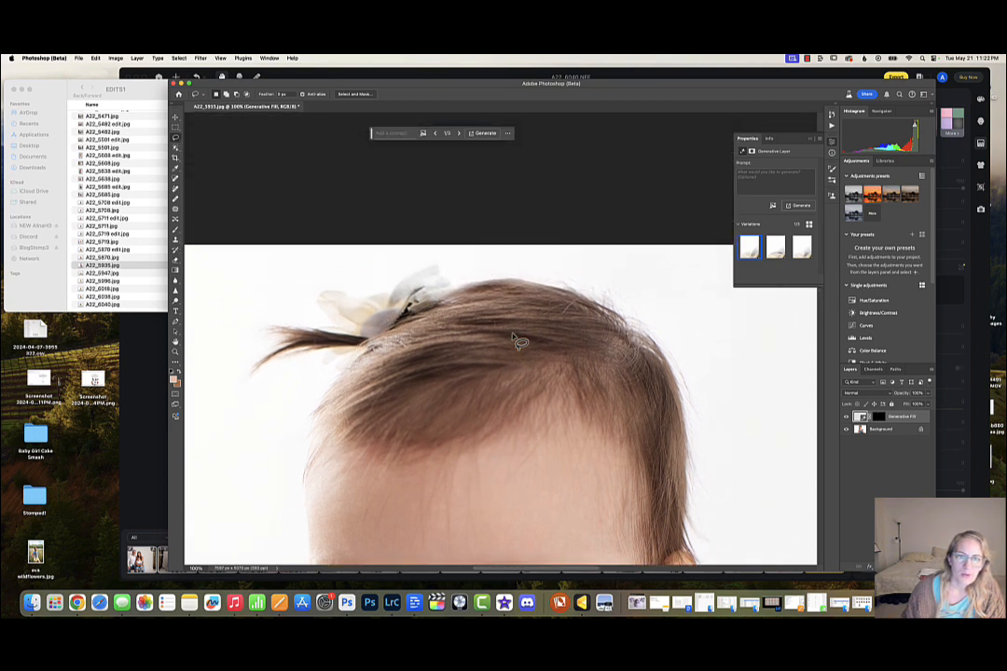
{"action": "left_click", "coordinate": [459, 133]}
{"action": "left_click", "coordinate": [460, 134]}
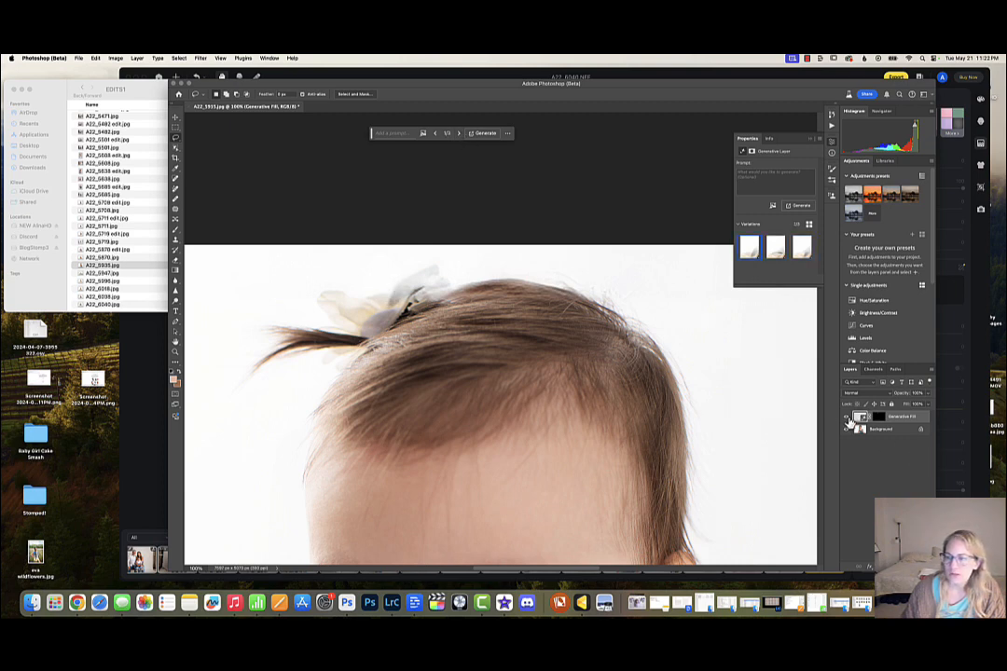
{"action": "left_click", "coordinate": [847, 417]}
{"action": "left_click", "coordinate": [847, 418]}
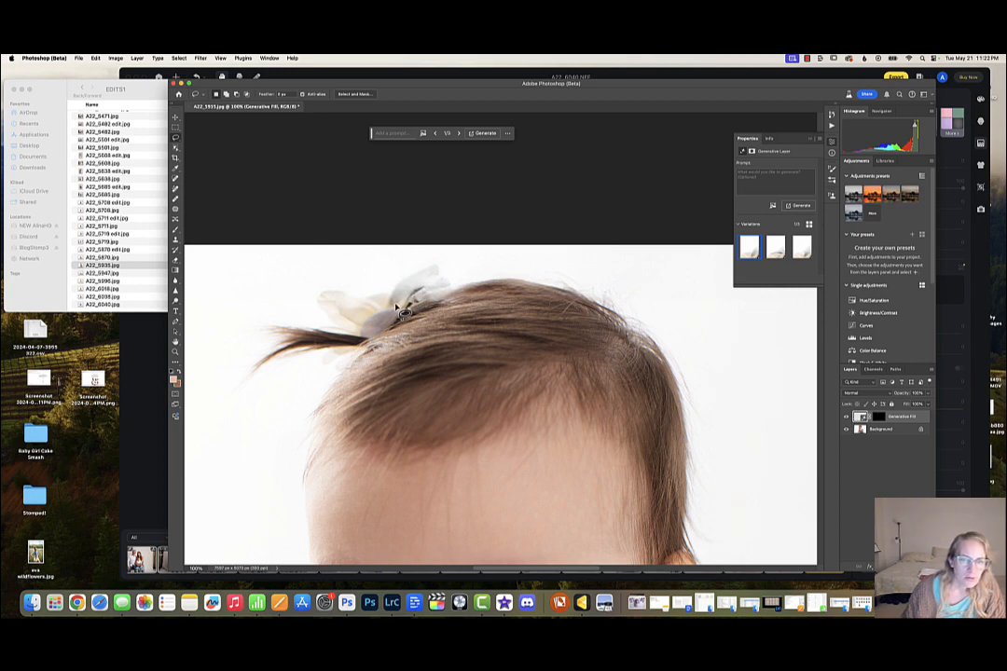
- Try an empty-prompt Generative Fill on a lassoed petal beside the hair, check its variations and delete the resulting layer
{"action": "mouse_move", "coordinate": [393, 303]}
{"action": "left_mouse_down"}
{"action": "mouse_move", "coordinate": [434, 261]}
{"action": "mouse_move", "coordinate": [448, 268]}
{"action": "mouse_move", "coordinate": [451, 286]}
{"action": "mouse_move", "coordinate": [404, 305]}
{"action": "left_mouse_up"}
{"action": "left_click", "coordinate": [416, 133]}
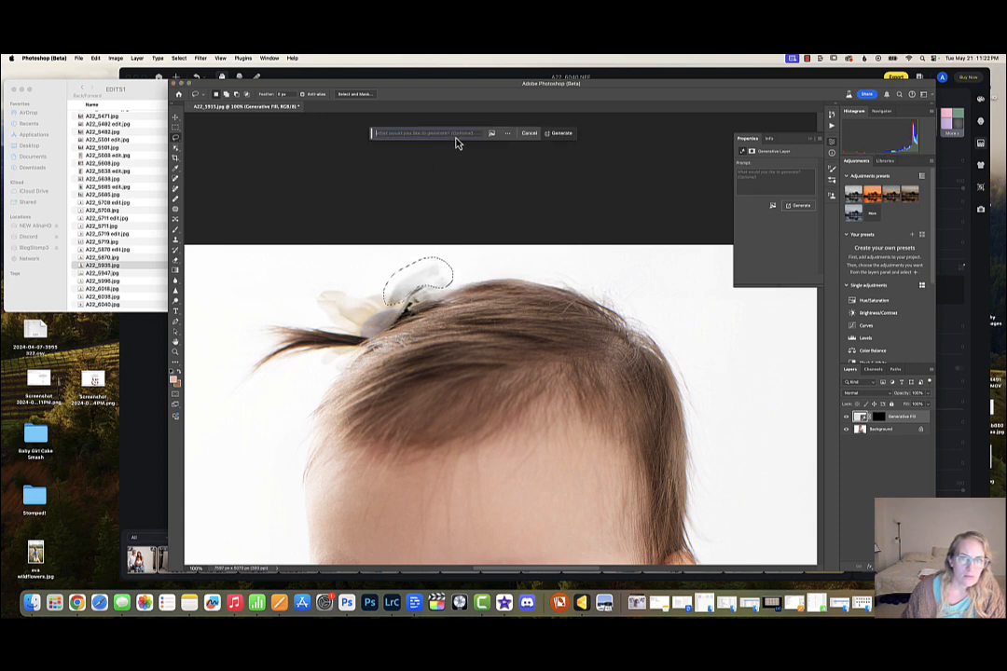
{"action": "left_click", "coordinate": [558, 133]}
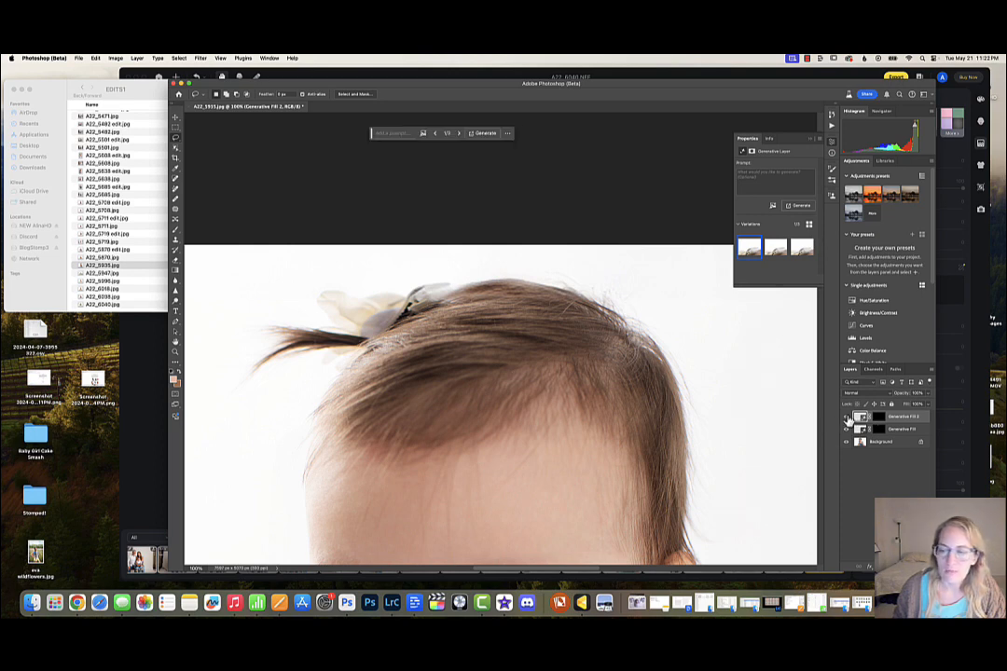
{"action": "left_click", "coordinate": [459, 134]}
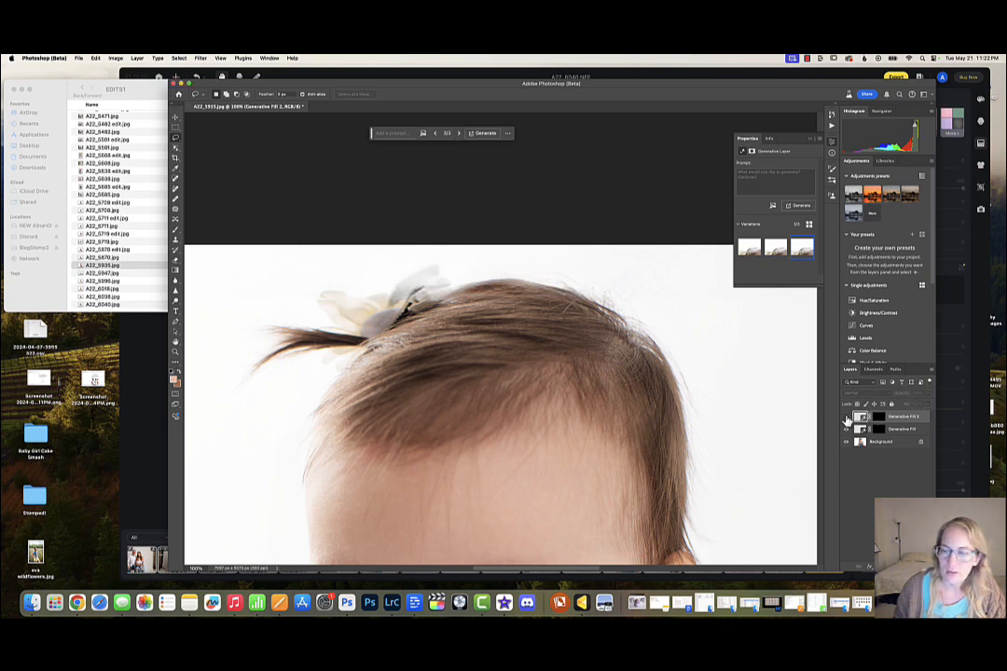
{"action": "key", "text": "BackSpace"}
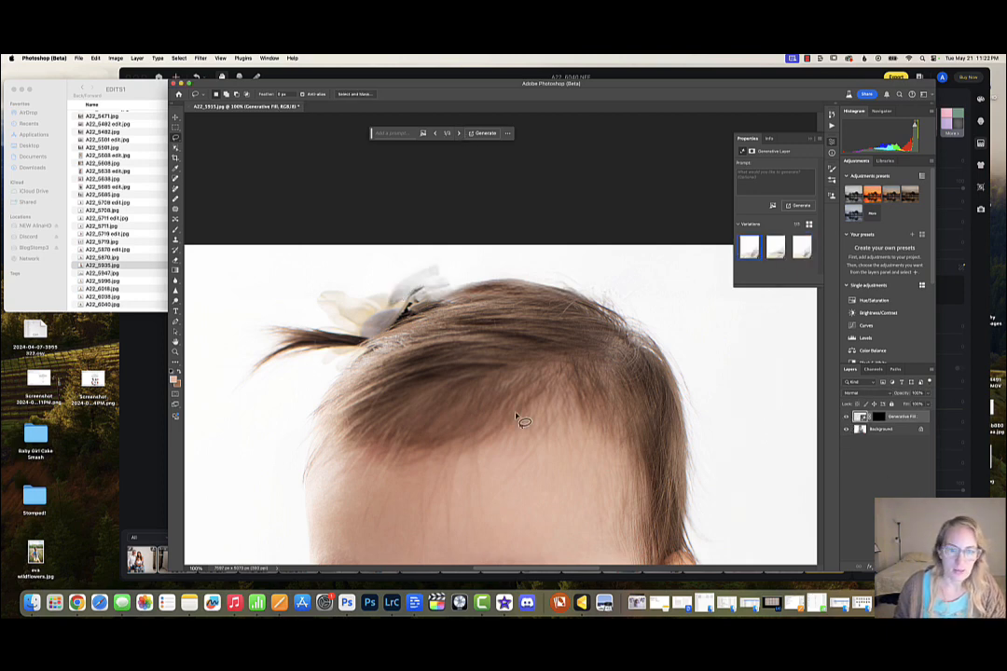
- Activate the Sharpen tool and merge the Generative Fill layer into the Background
{"action": "scroll", "coordinate": [521, 420], "scroll_direction": "down", "scroll_amount": 3}
{"action": "scroll", "coordinate": [518, 419], "scroll_direction": "down", "scroll_amount": 6}
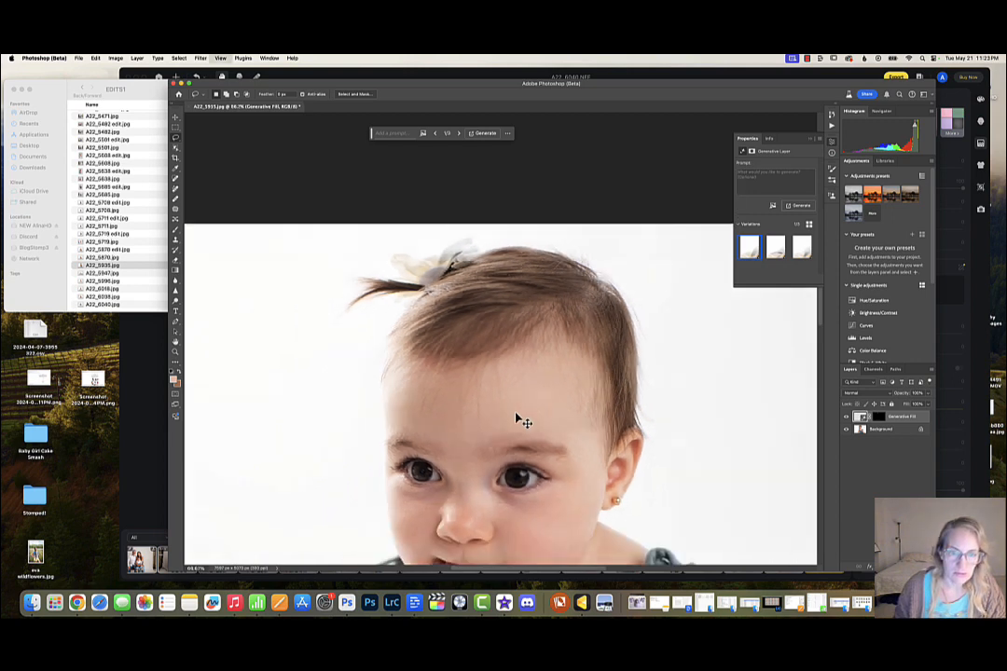
{"action": "scroll", "coordinate": [554, 431], "scroll_direction": "down", "scroll_amount": 2}
{"action": "scroll", "coordinate": [555, 431], "scroll_direction": "right", "scroll_amount": 2}
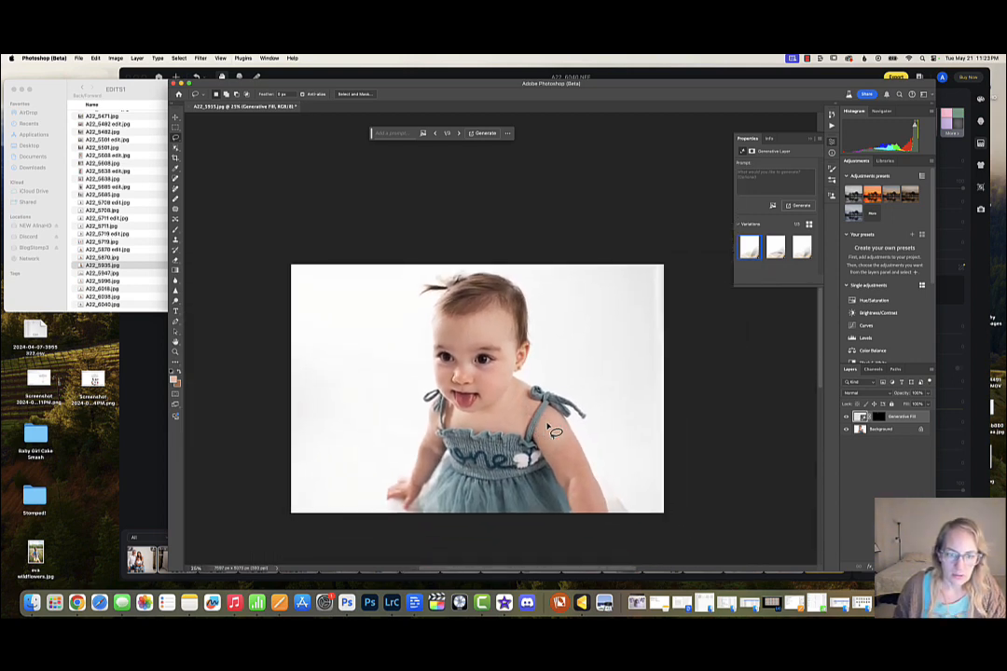
{"action": "scroll", "coordinate": [552, 429], "scroll_direction": "up", "scroll_amount": 3}
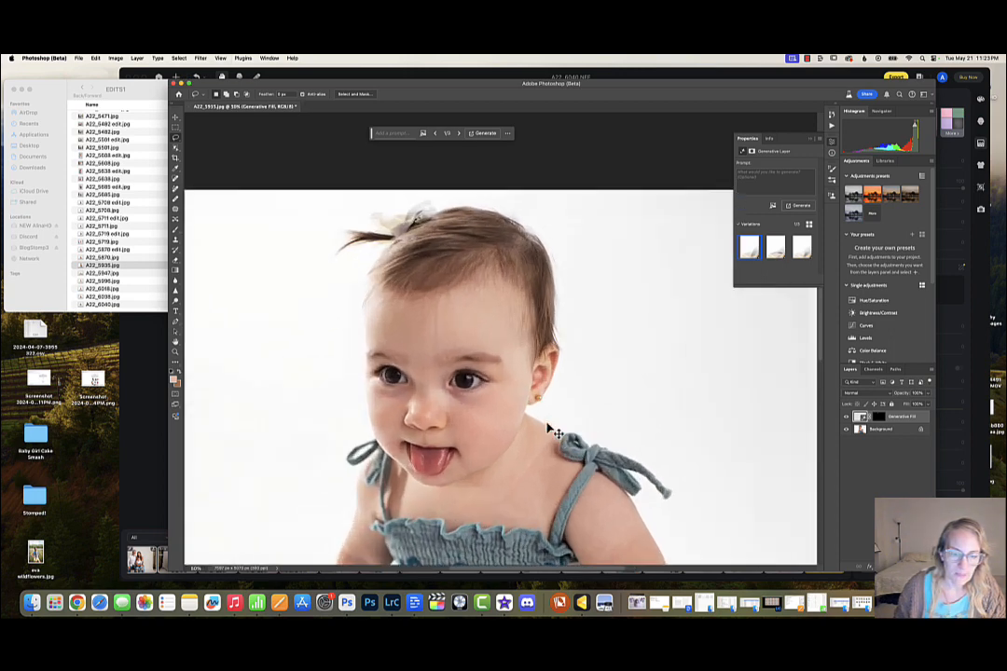
{"action": "left_click", "coordinate": [177, 282]}
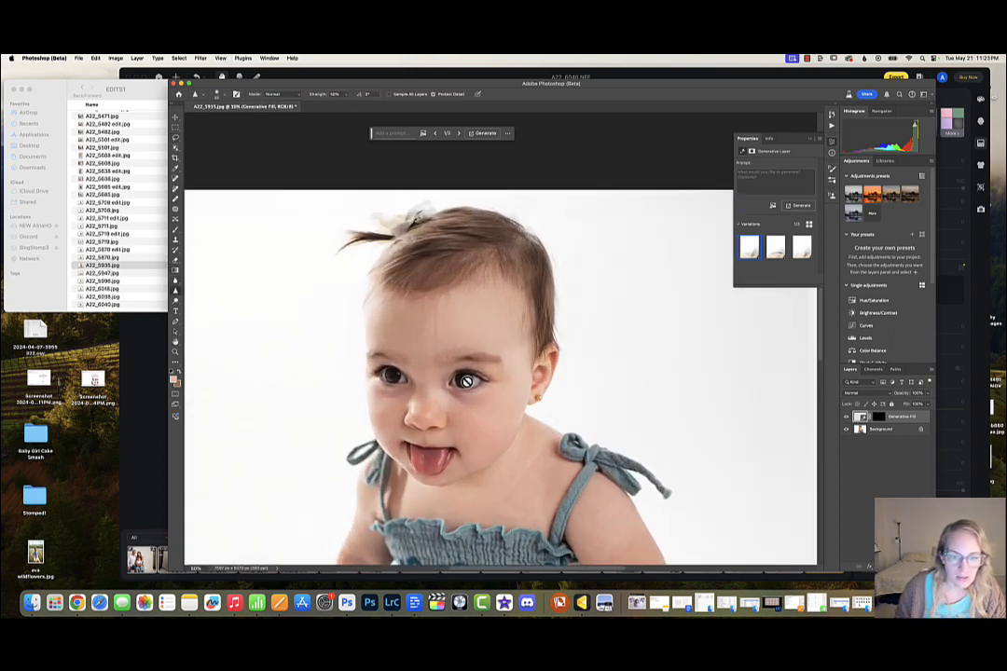
{"action": "key", "text": "super+e"}
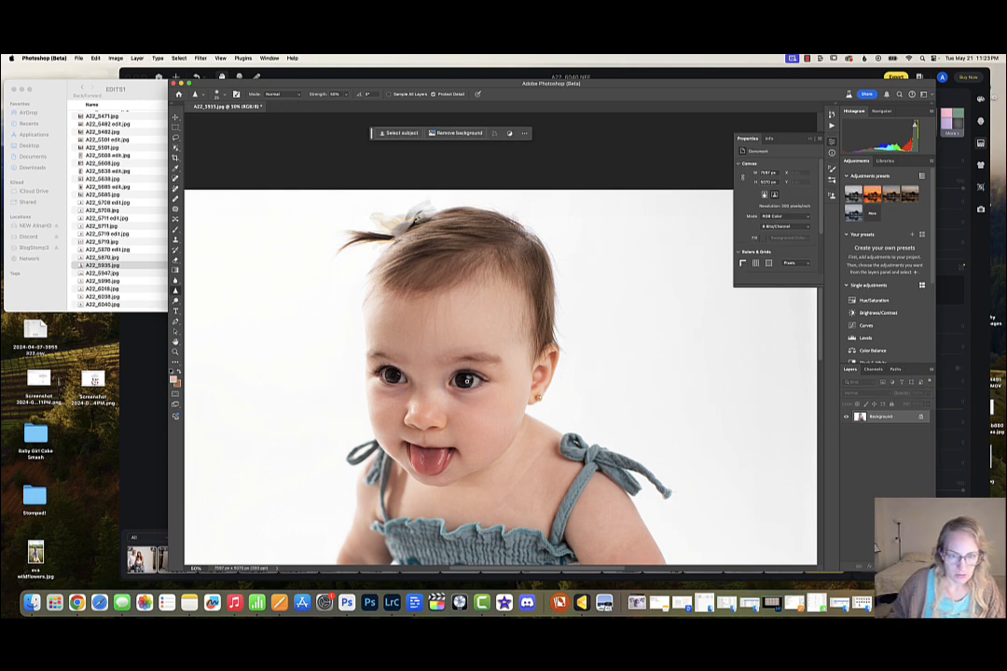
- Enlarge the Sharpen tool's brush by several size increments
{"action": "key", "text": "bracketright"}
{"action": "key", "text": "bracketright"}
{"action": "key", "text": "bracketright"}
{"action": "key", "text": "bracketright"}
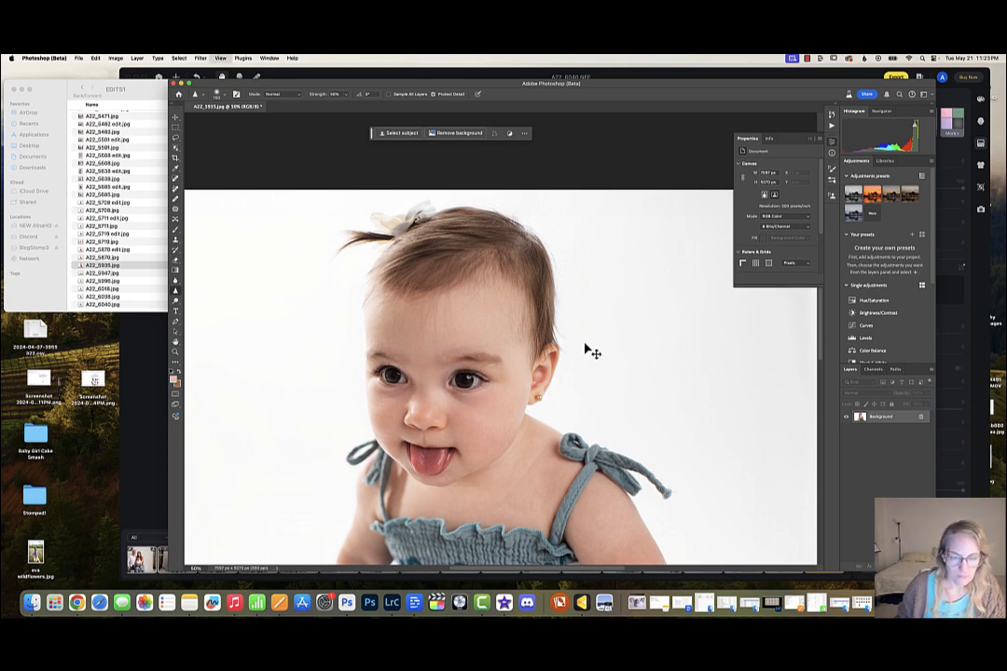
- Save a JPEG copy of the retouched photo as "A22_5935 edit.jpg" in the EDITS1 folder
{"action": "key", "text": "super+minus"}
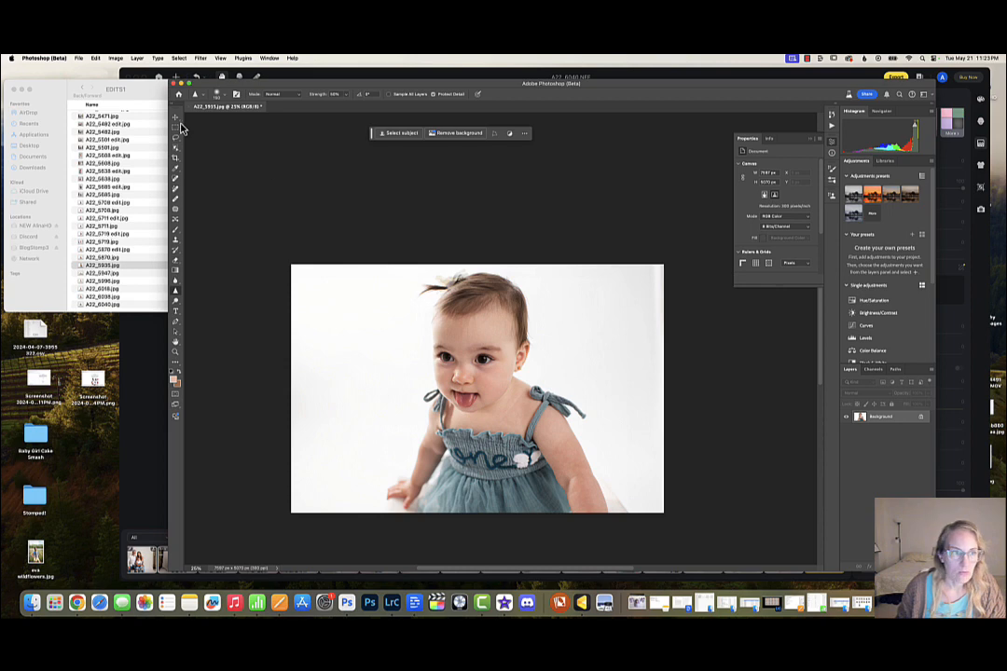
{"action": "left_click", "coordinate": [79, 58]}
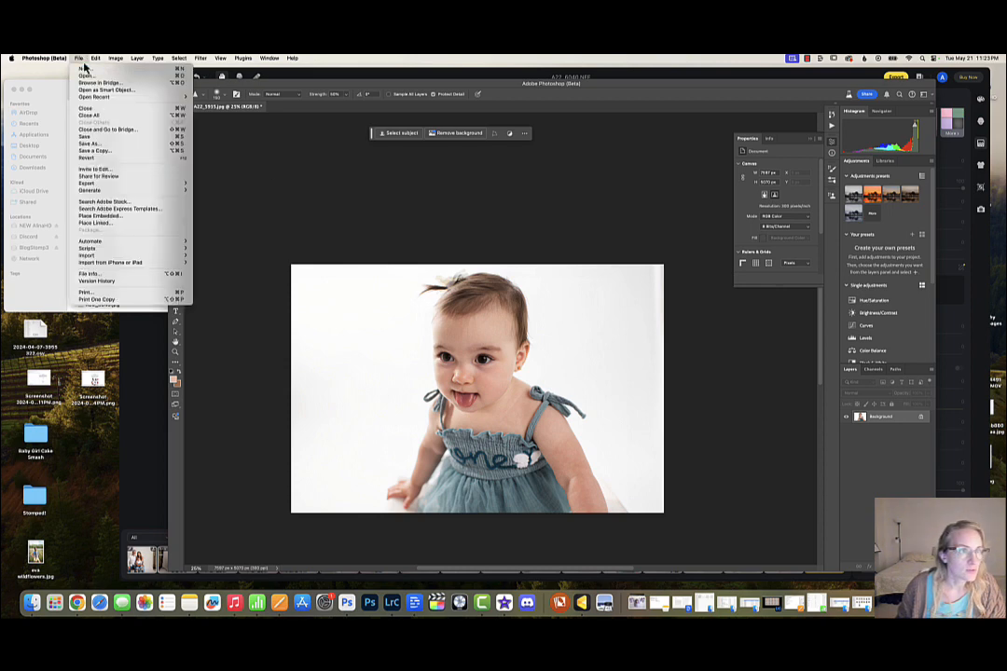
{"action": "left_click", "coordinate": [103, 158]}
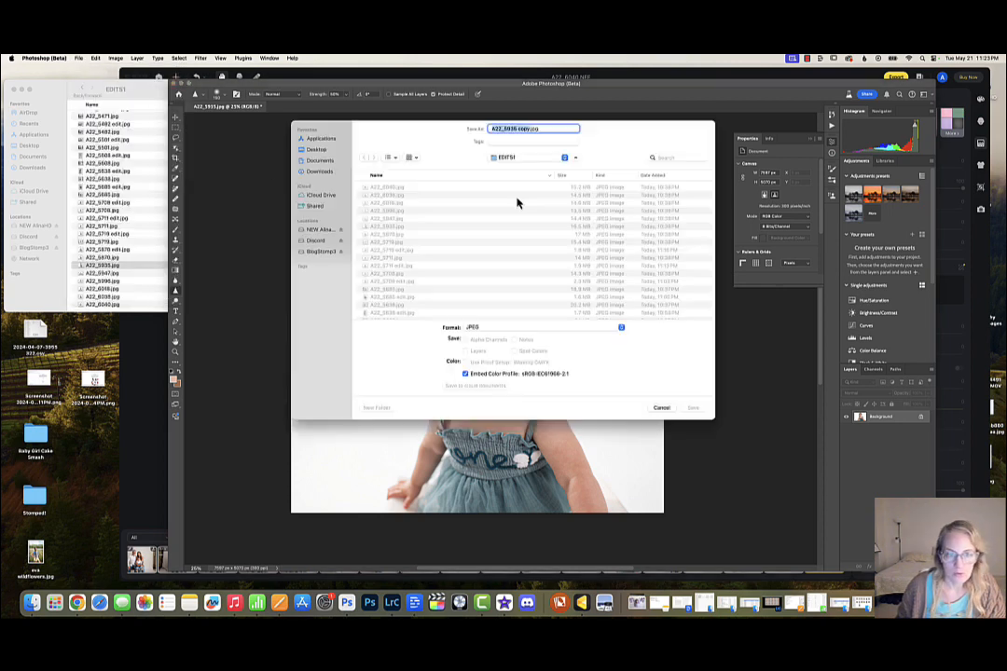
{"action": "double_click", "coordinate": [524, 129]}
{"action": "type", "text": "edit"}
{"action": "key", "text": "Return"}
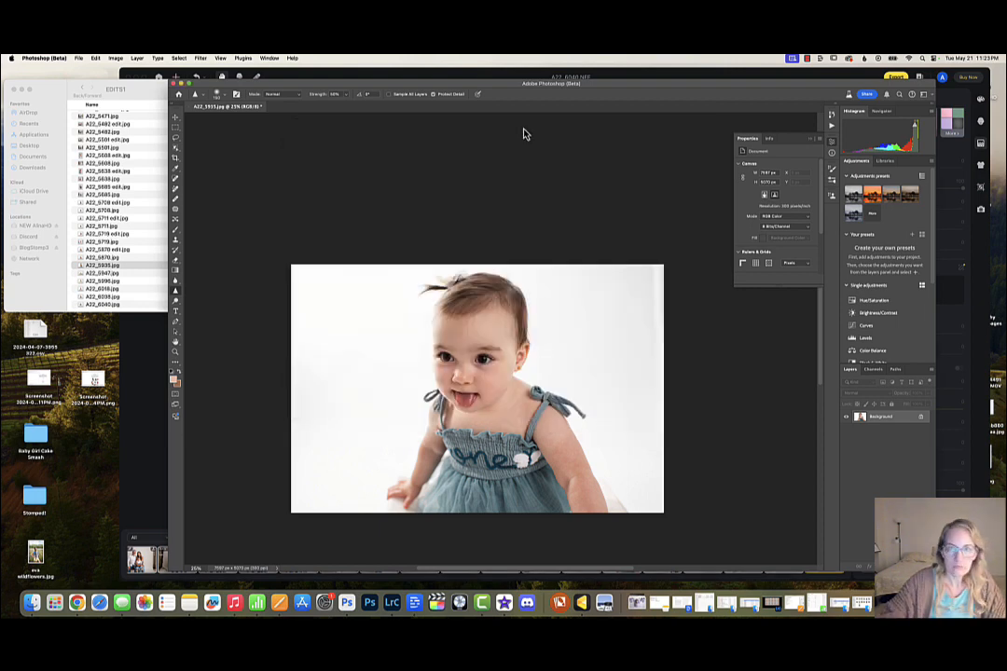
{"action": "left_click", "coordinate": [550, 210]}
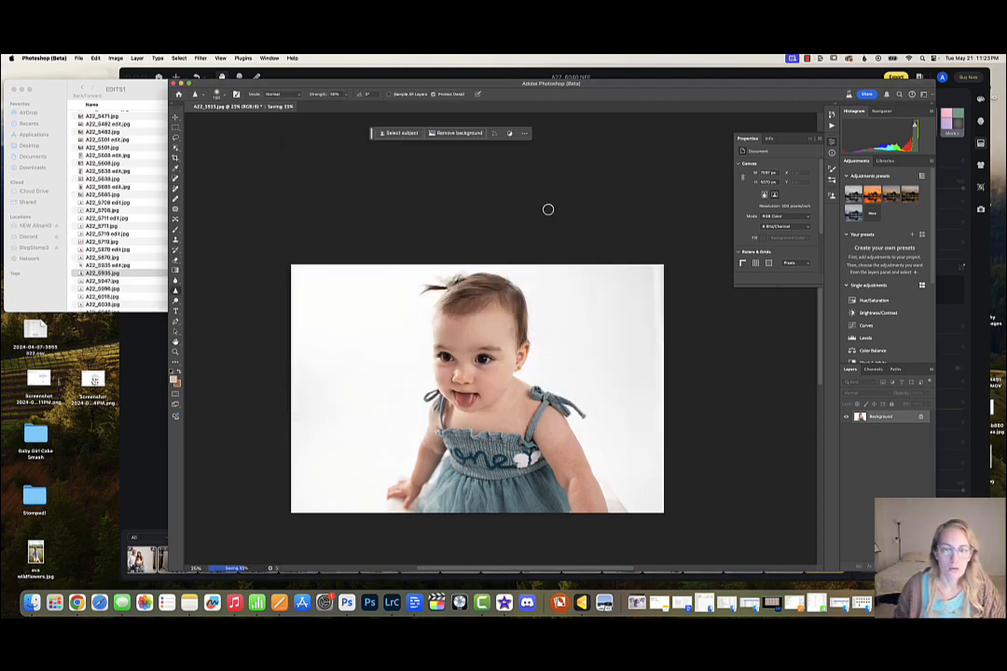
- Close A22_5935.jpg in Photoshop (Beta) without saving changes to the original
{"action": "left_click", "coordinate": [145, 288]}
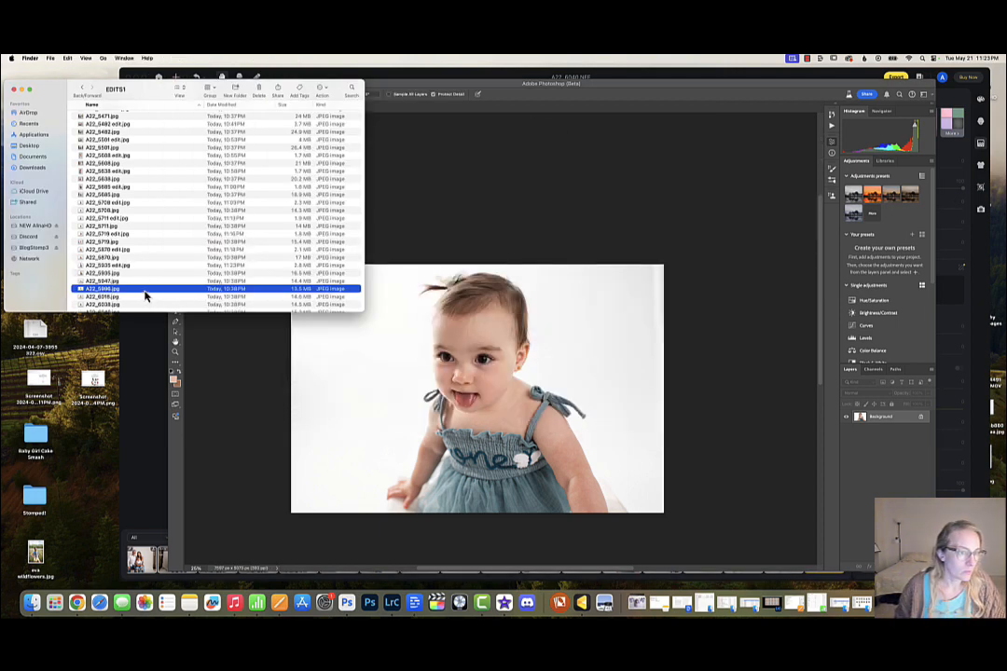
{"action": "scroll", "coordinate": [144, 290], "scroll_direction": "down", "scroll_amount": 1}
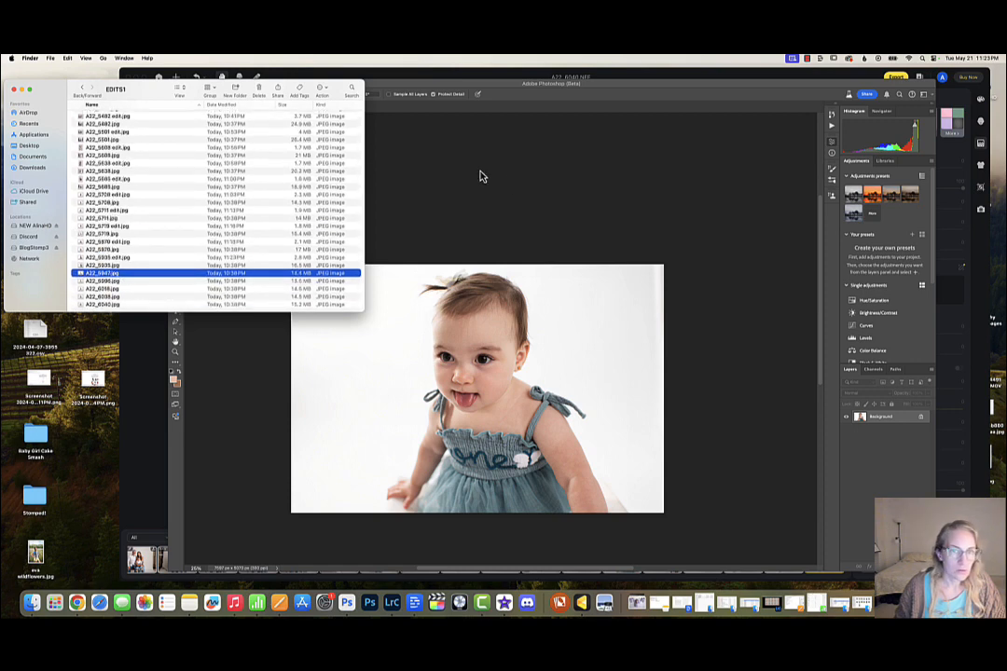
{"action": "left_click", "coordinate": [424, 151]}
{"action": "left_click", "coordinate": [196, 106]}
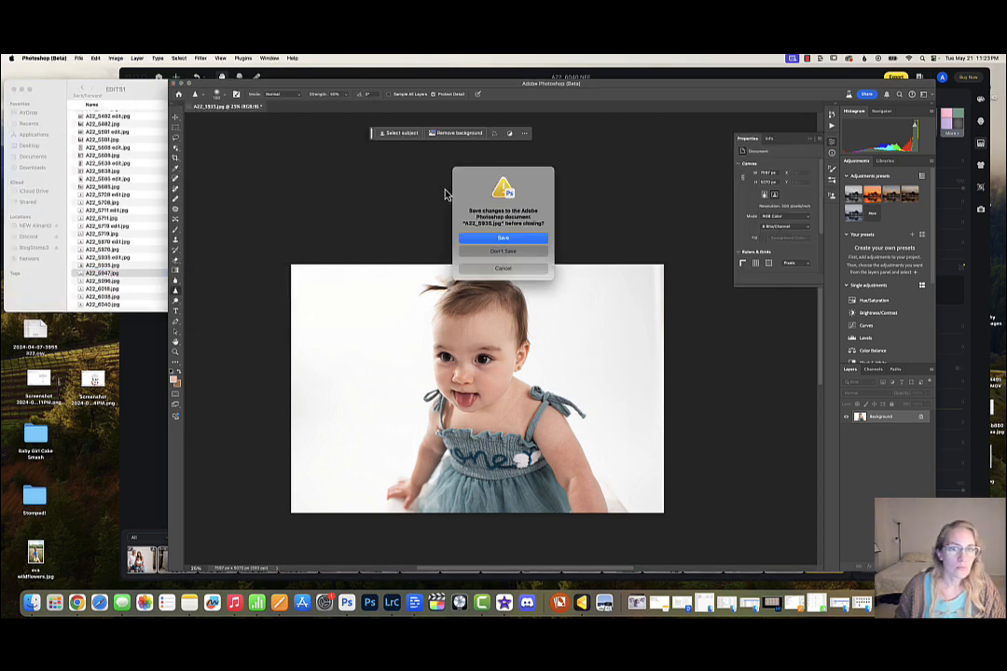
{"action": "left_click", "coordinate": [495, 259]}
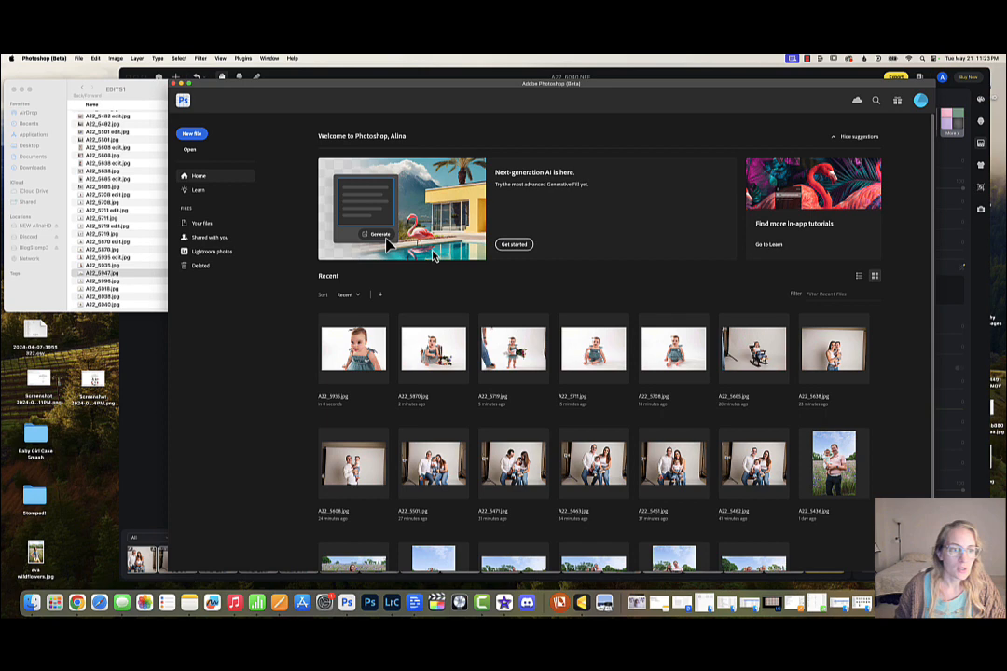
- Open A22_5947.jpg from the EDITS1 folder in Photoshop (Beta)
{"action": "left_click", "coordinate": [108, 274]}
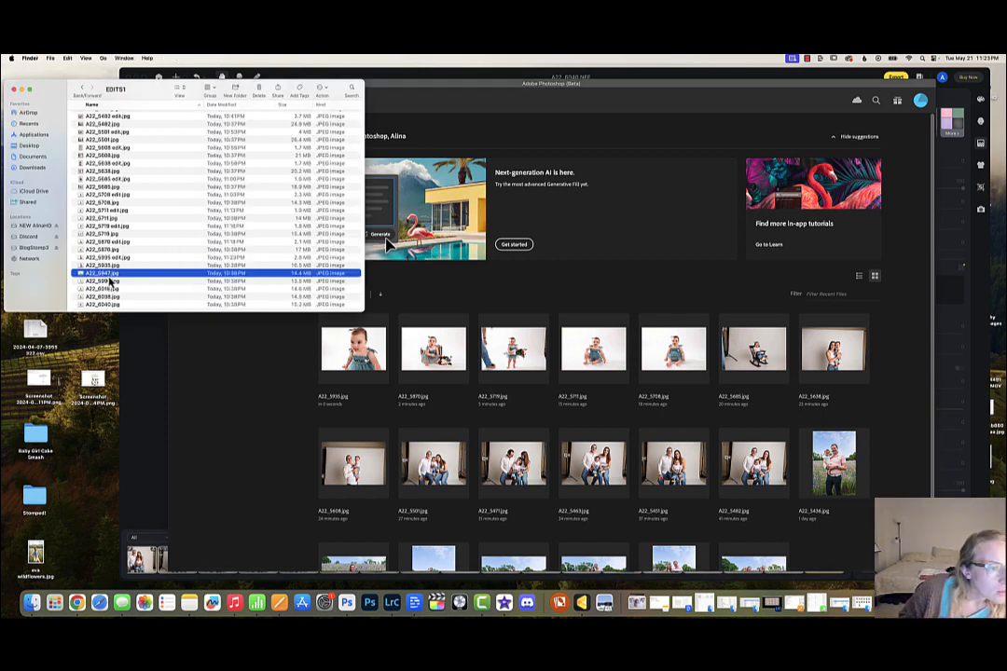
{"action": "right_click", "coordinate": [108, 276]}
{"action": "mouse_move", "coordinate": [117, 285]}
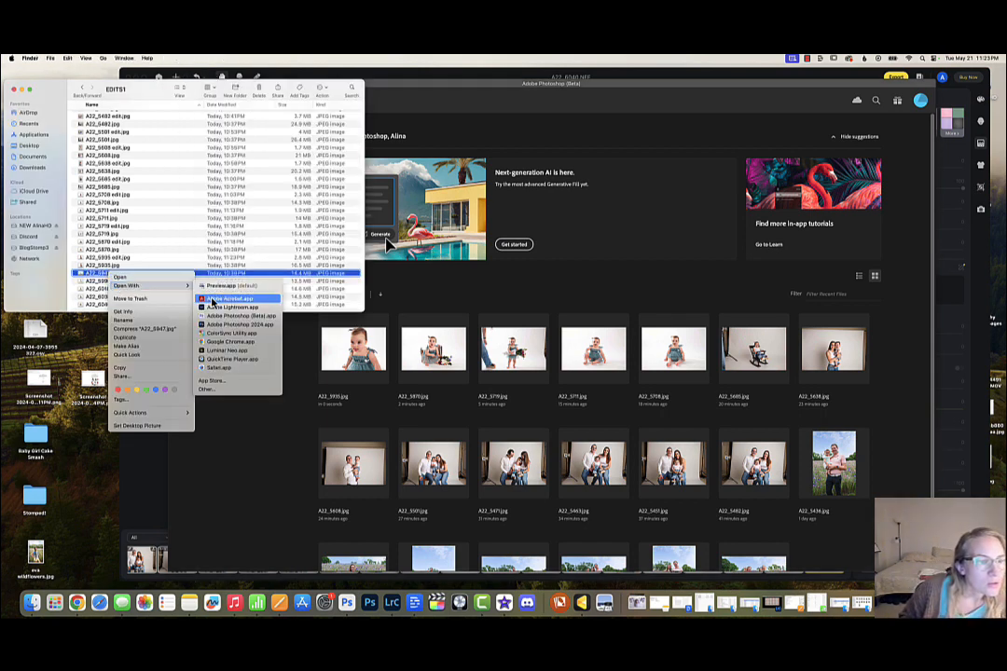
{"action": "left_click", "coordinate": [250, 317]}
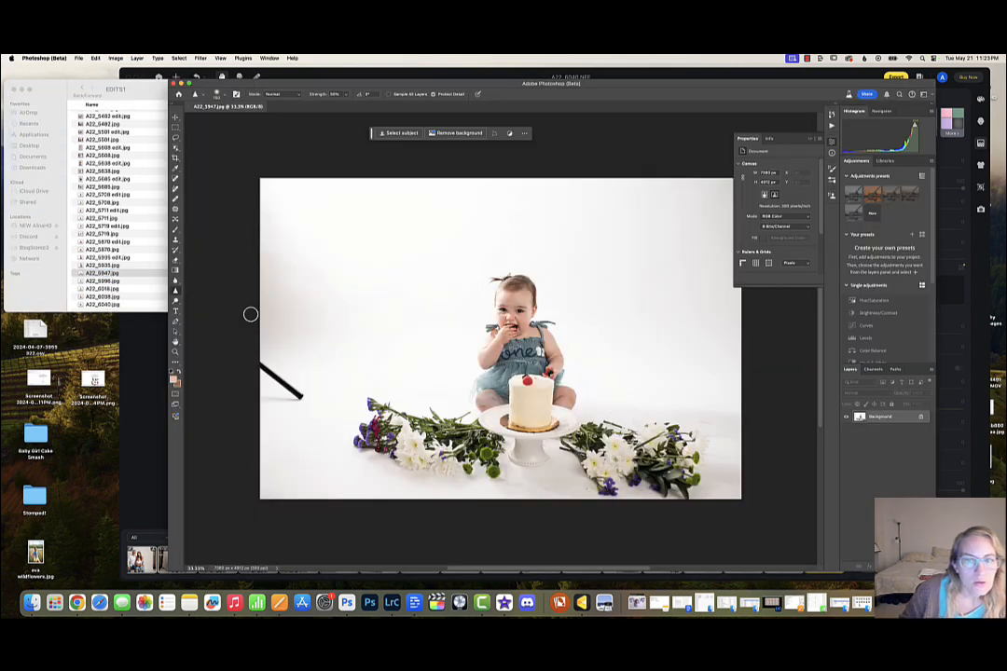
- Set a crop frame that trims the photo's left and top edges and extends slightly past its right and bottom edges
{"action": "scroll", "coordinate": [651, 344], "scroll_direction": "right", "scroll_amount": 3}
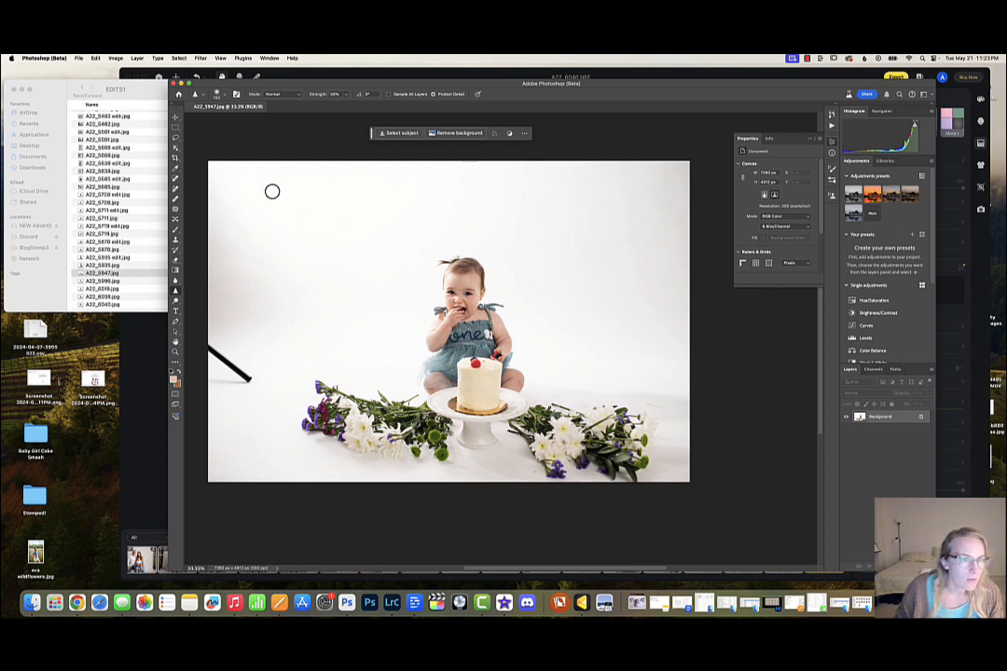
{"action": "left_click", "coordinate": [176, 158]}
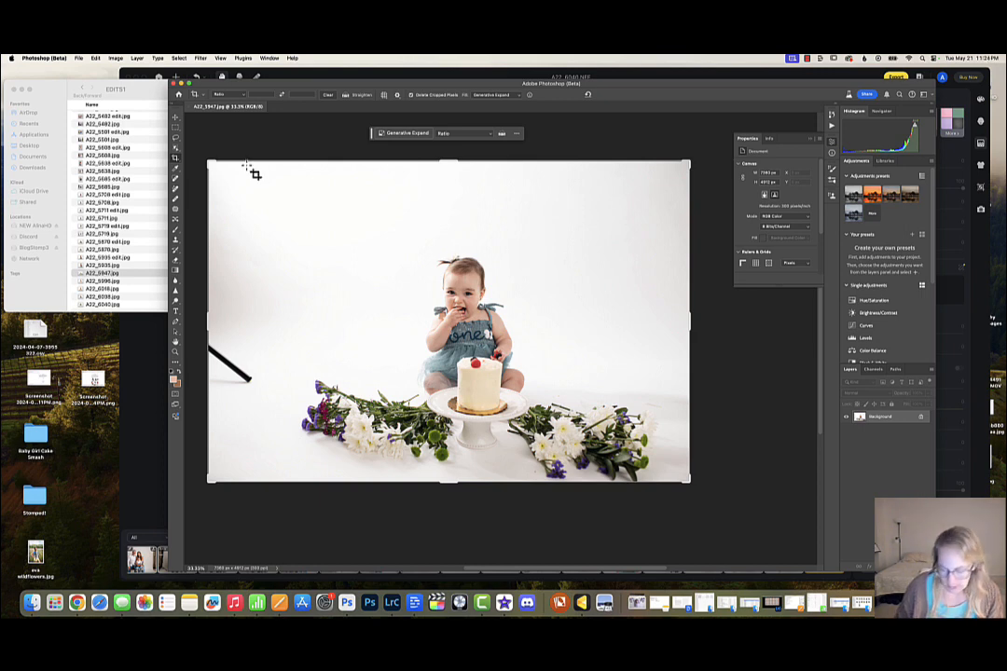
{"action": "left_click_drag", "start_coordinate": [209, 160], "coordinate": [226, 169]}
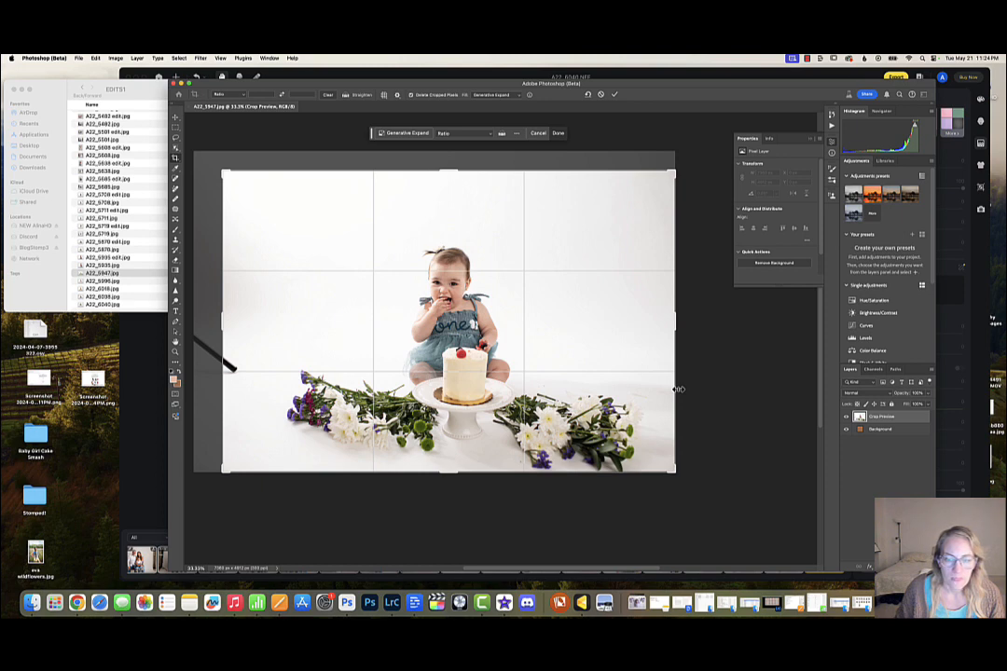
{"action": "left_click_drag", "start_coordinate": [672, 471], "coordinate": [675, 472]}
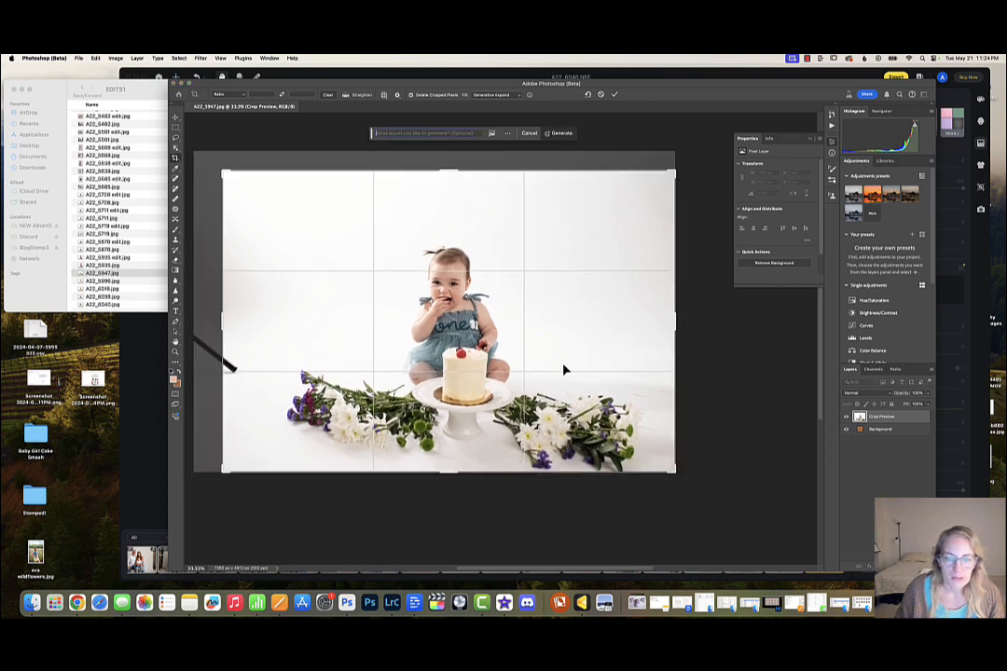
{"action": "left_click_drag", "start_coordinate": [563, 362], "coordinate": [560, 360]}
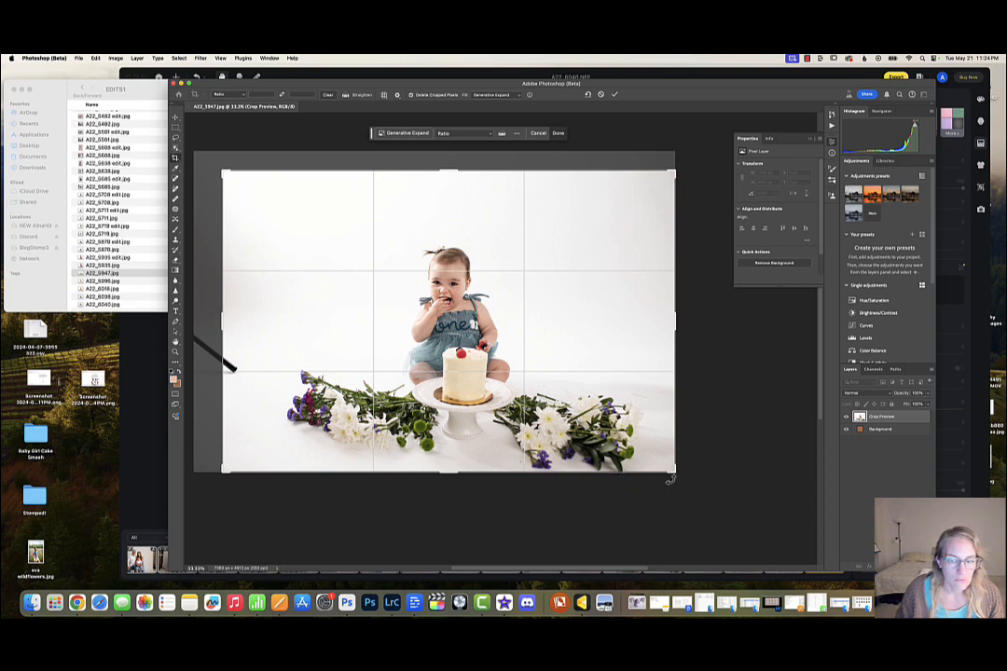
{"action": "left_click_drag", "start_coordinate": [677, 476], "coordinate": [680, 472]}
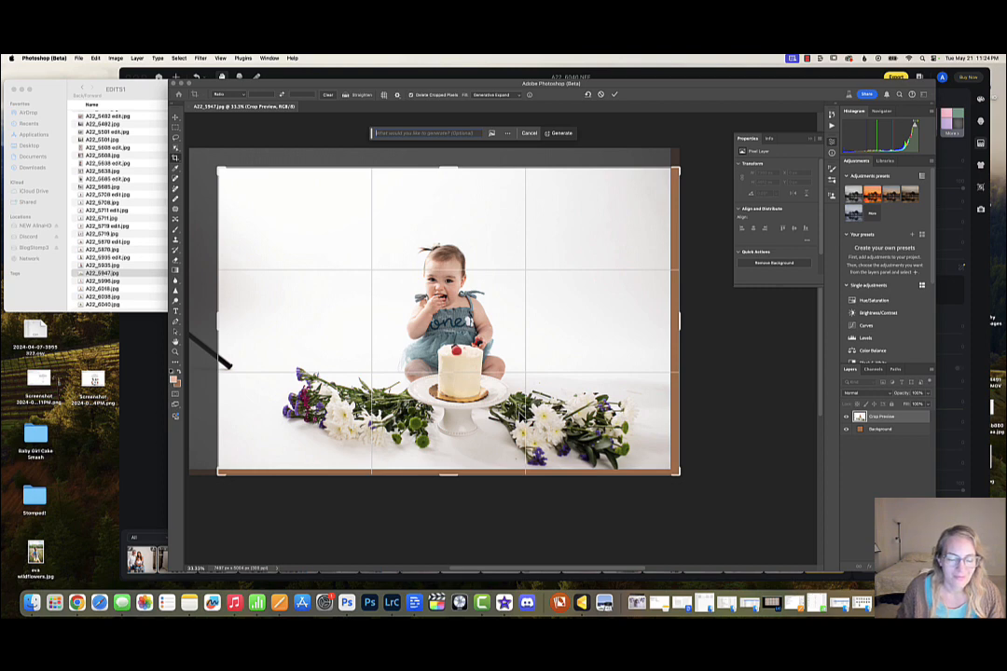
{"action": "mouse_move", "coordinate": [522, 408]}
{"action": "left_mouse_down"}
{"action": "mouse_move", "coordinate": [513, 408]}
{"action": "mouse_move", "coordinate": [518, 396]}
{"action": "mouse_move", "coordinate": [529, 398]}
{"action": "left_mouse_up"}
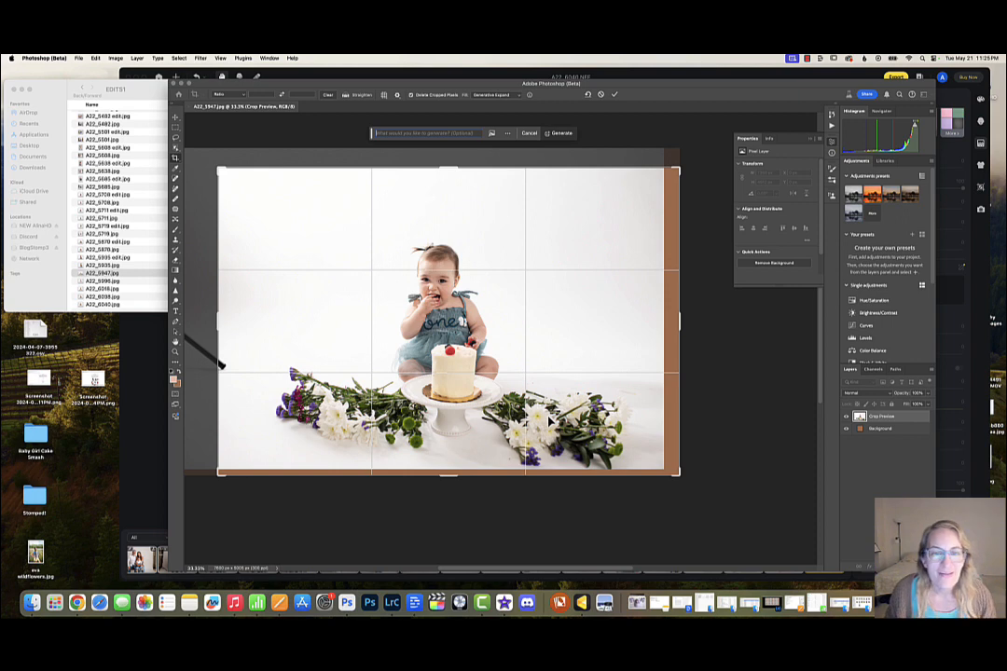
- Generate the expanded area without a prompt, compare the variations, keep the first one and merge it into the Background
{"action": "left_click", "coordinate": [561, 136]}
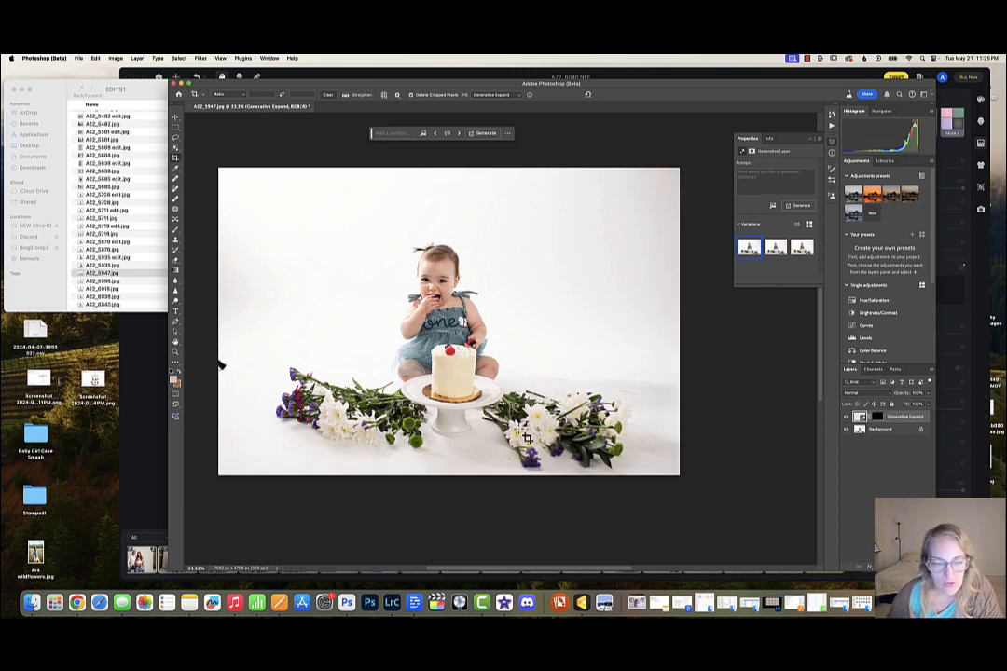
{"action": "left_click", "coordinate": [458, 136]}
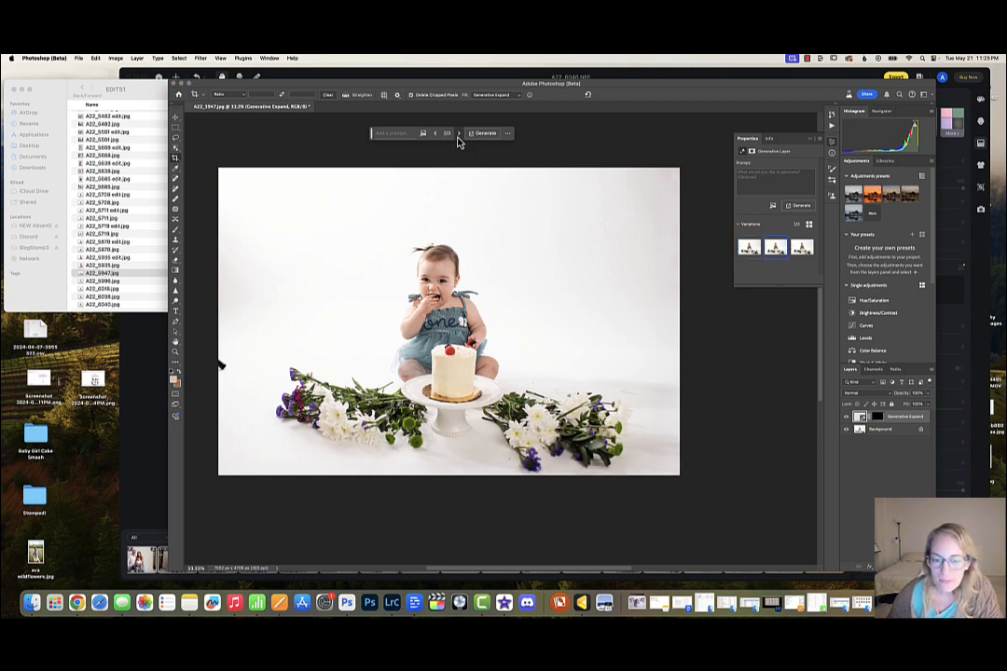
{"action": "left_click", "coordinate": [458, 135]}
{"action": "left_click", "coordinate": [458, 135]}
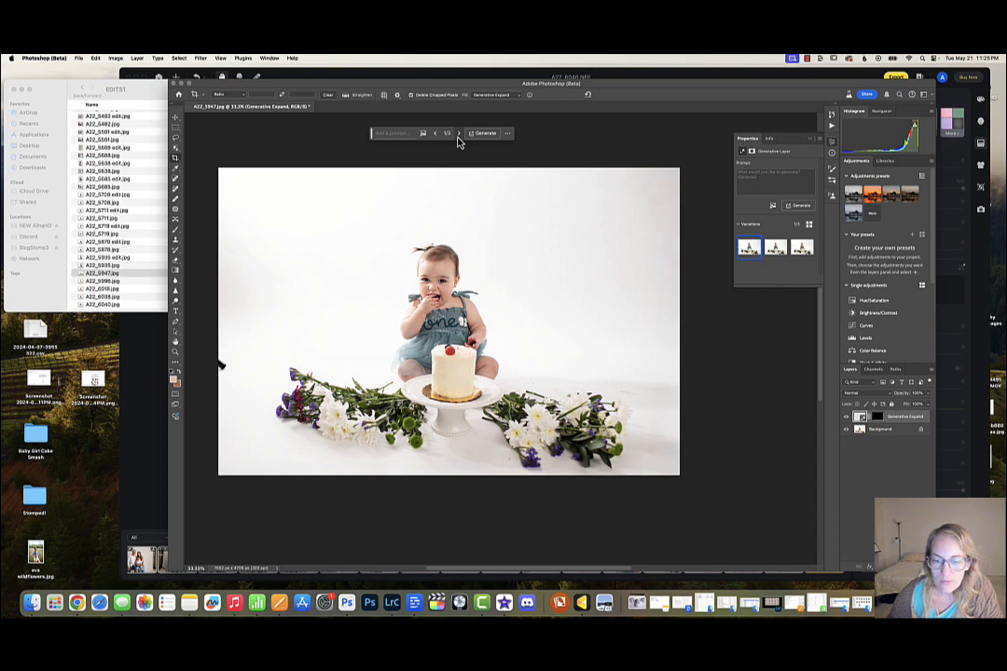
{"action": "left_click", "coordinate": [458, 135]}
{"action": "left_click", "coordinate": [458, 135]}
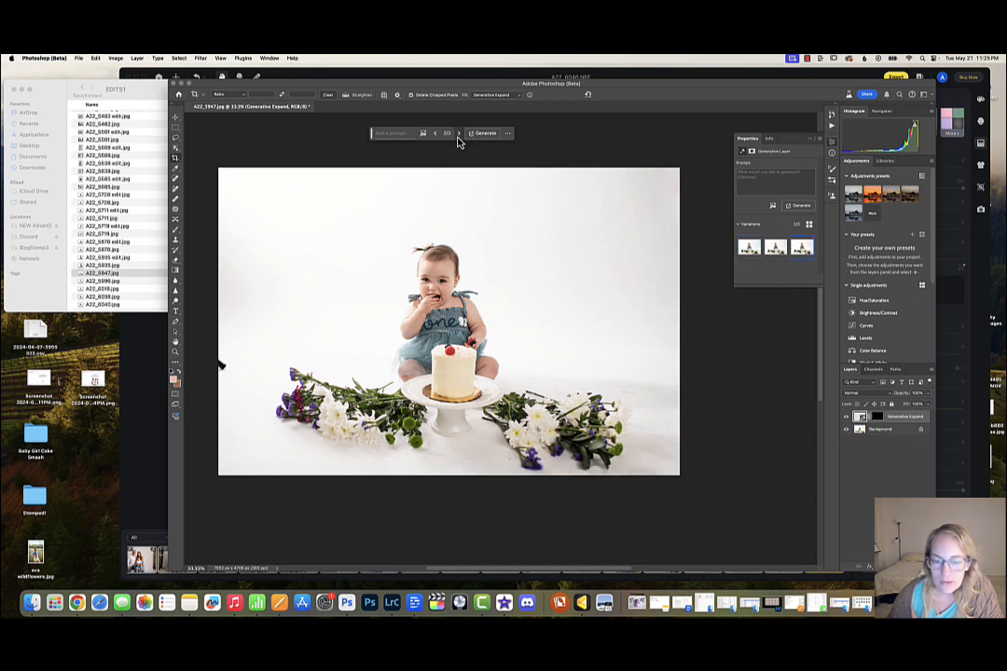
{"action": "left_click", "coordinate": [458, 135]}
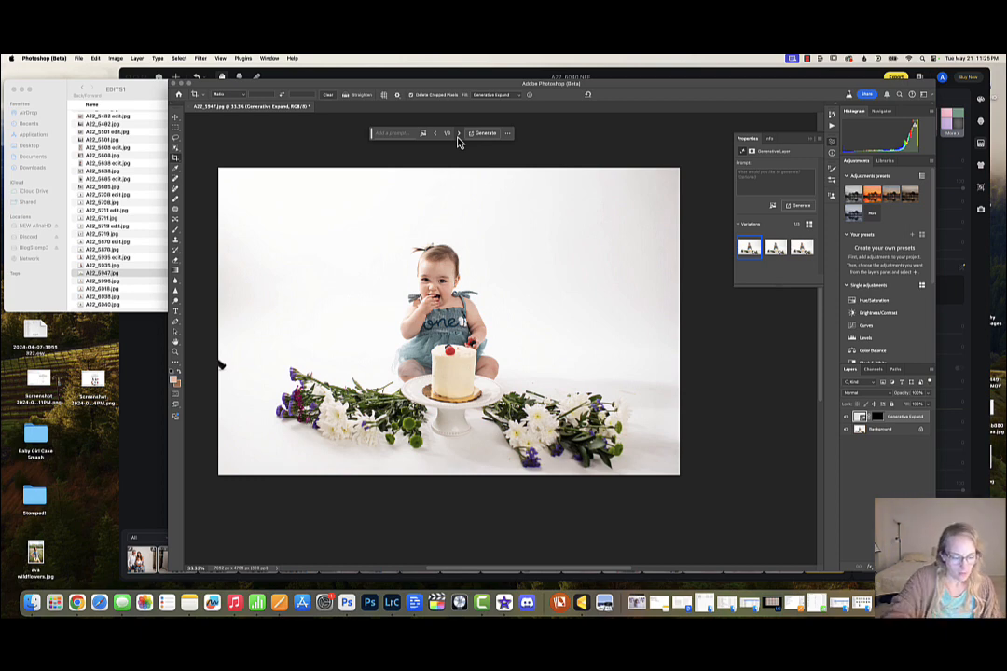
{"action": "key", "text": "super+e"}
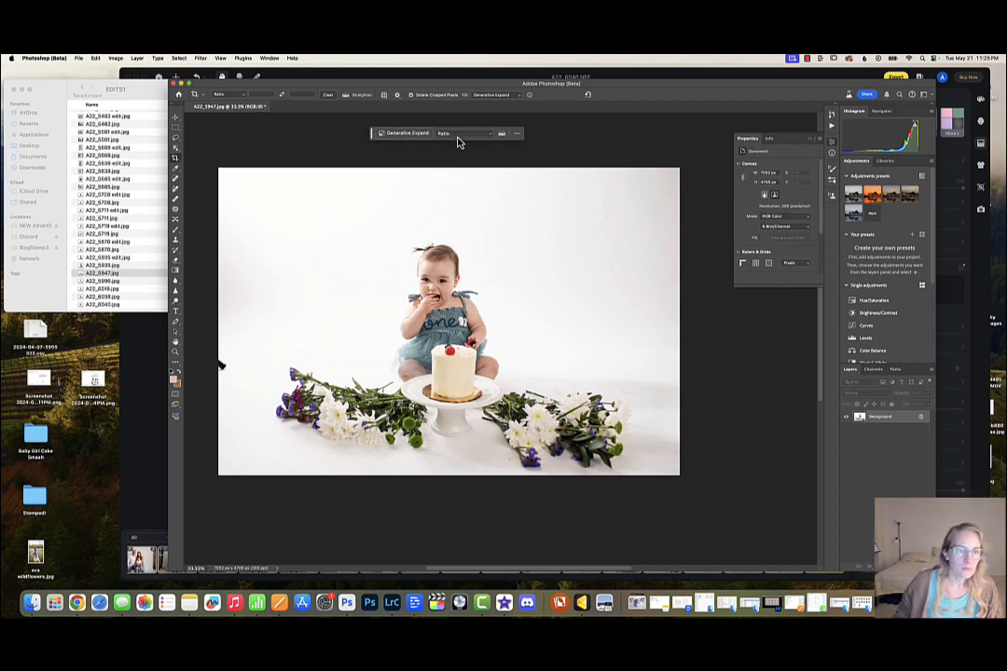
- Remove the black stand tip with an empty-prompt Generative Fill on a full-height strip along the left edge, and merge the third variation down
{"action": "left_click", "coordinate": [174, 128]}
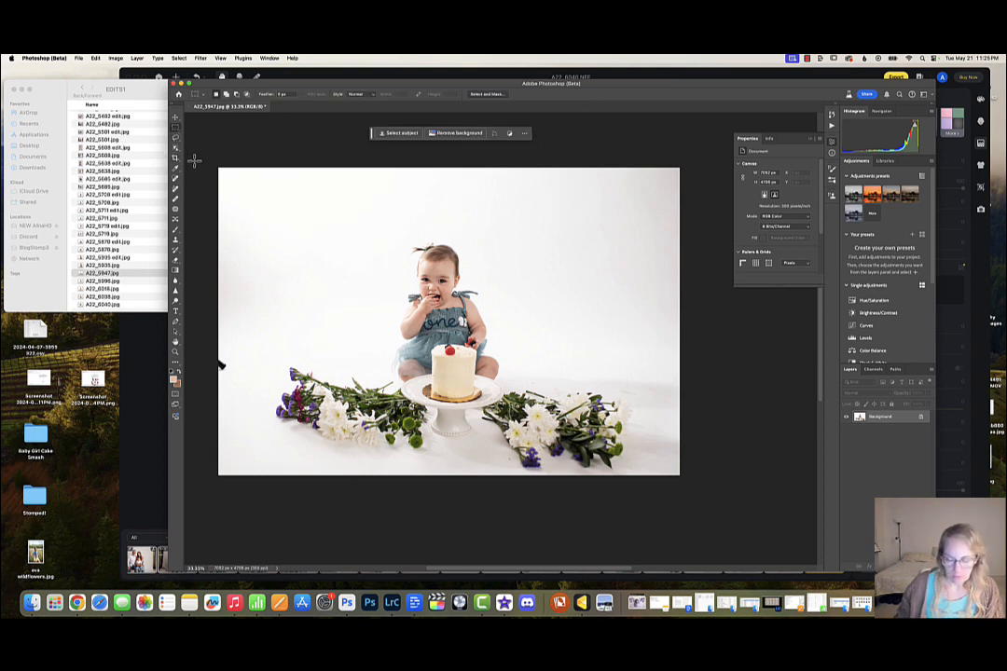
{"action": "left_click_drag", "start_coordinate": [213, 169], "coordinate": [272, 479]}
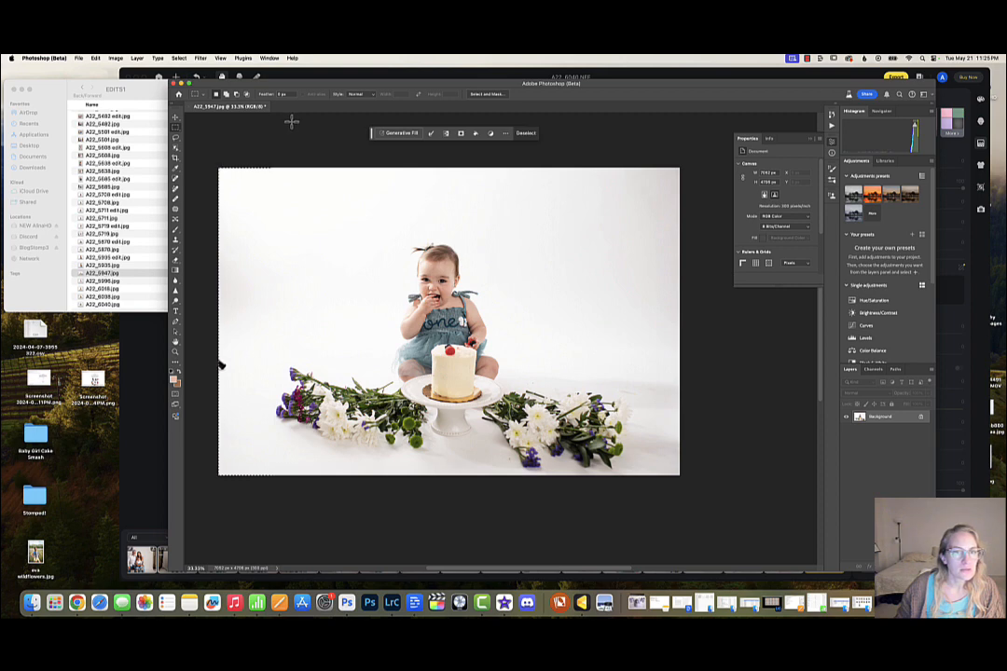
{"action": "left_click", "coordinate": [396, 132]}
{"action": "left_click", "coordinate": [559, 135]}
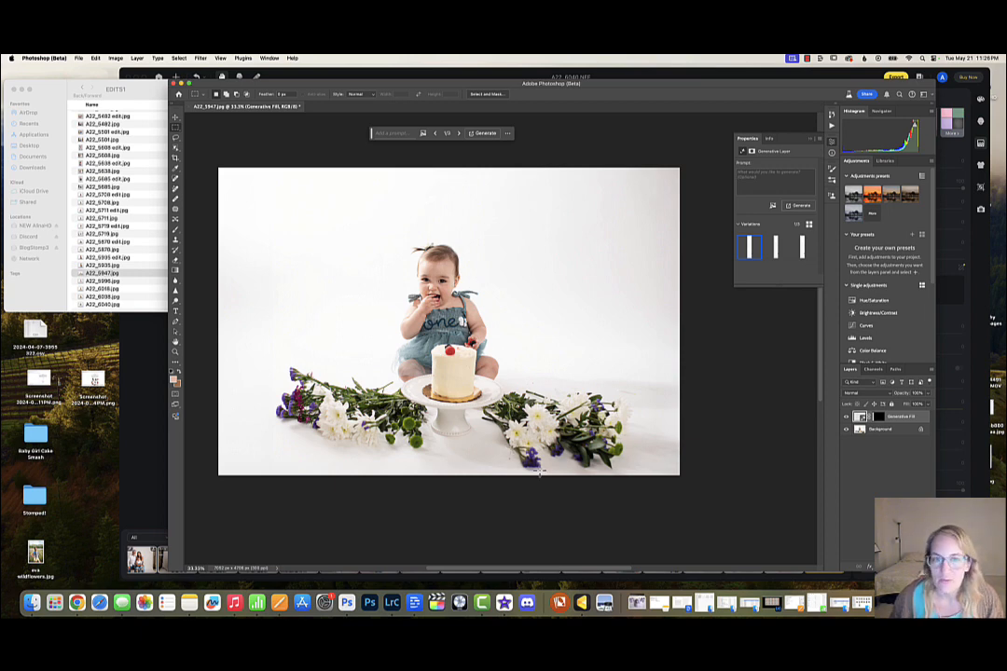
{"action": "left_click", "coordinate": [459, 134]}
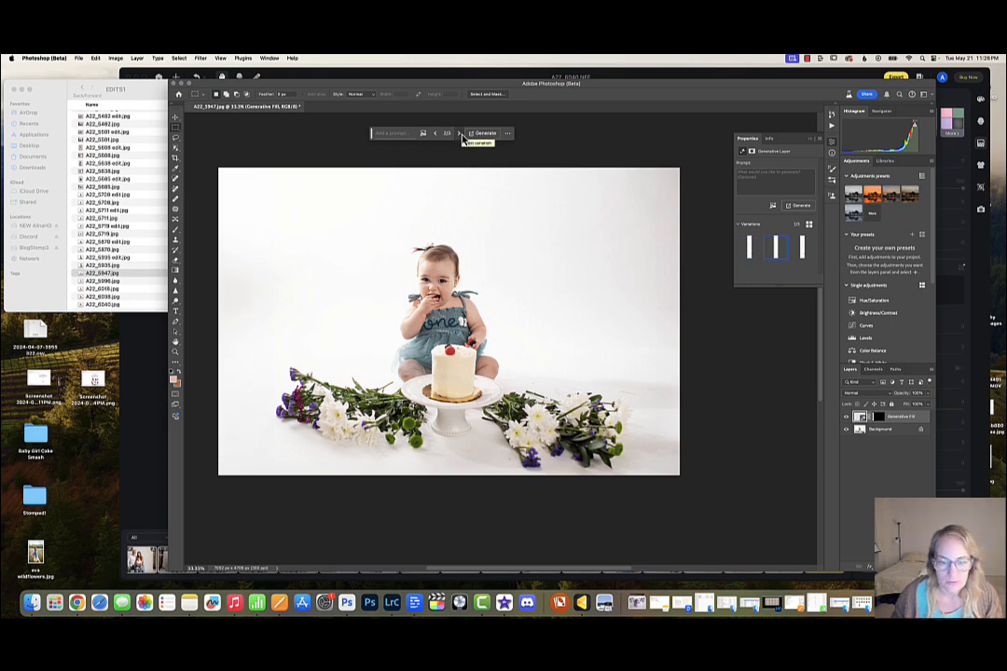
{"action": "left_click", "coordinate": [461, 135]}
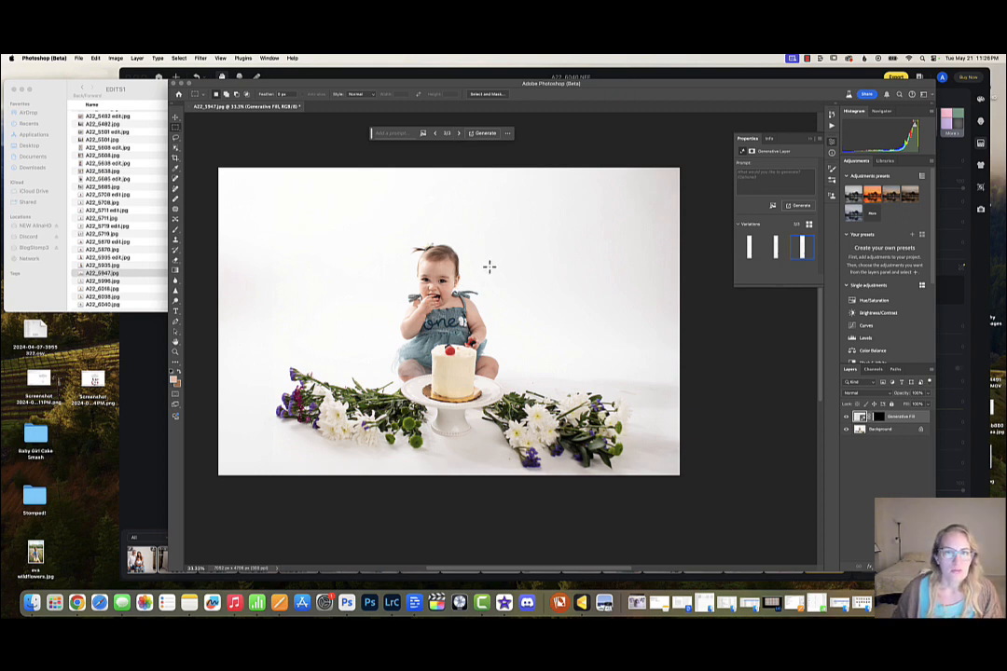
{"action": "key", "text": "super+e"}
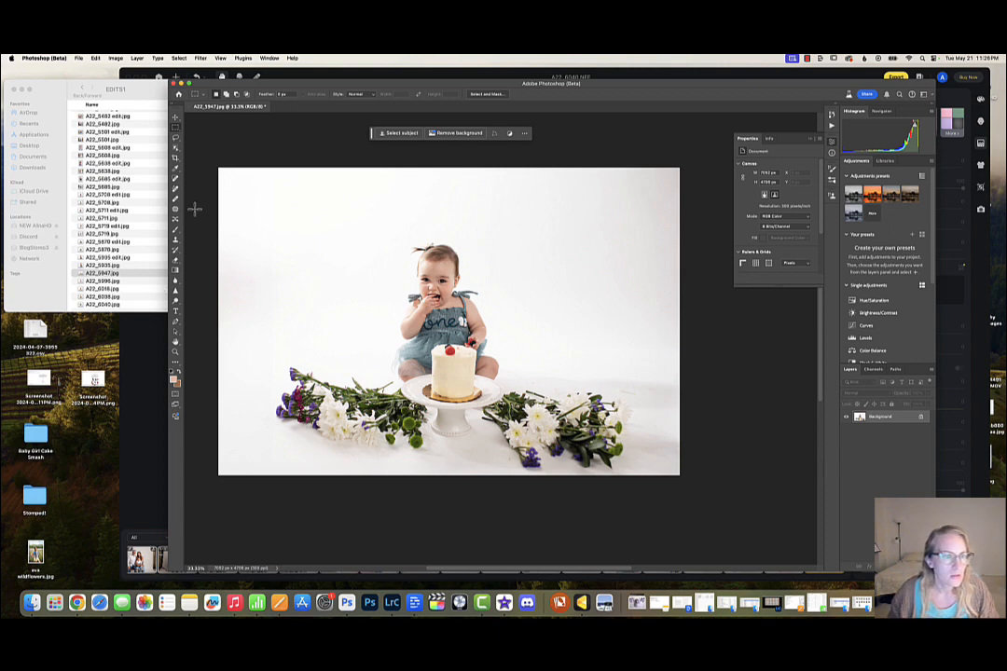
- Remove the debris around the right-hand bouquet with an empty-prompt Generative Fill on four lassoed spots, and merge the first variation into the Background
{"action": "left_click", "coordinate": [176, 139]}
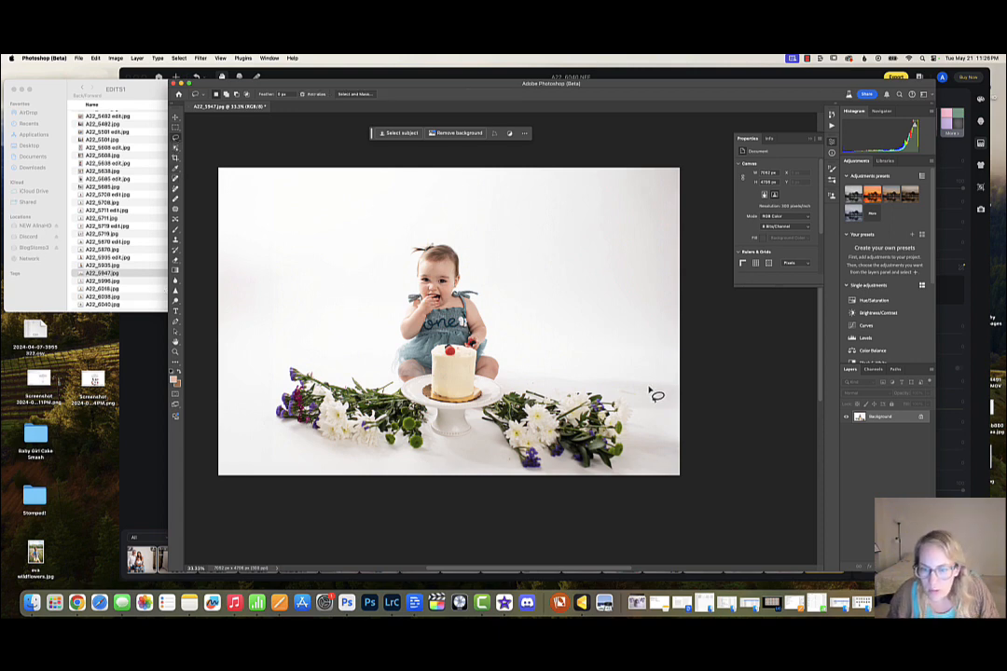
{"action": "mouse_move", "coordinate": [648, 384]}
{"action": "left_mouse_down"}
{"action": "mouse_move", "coordinate": [612, 384]}
{"action": "mouse_move", "coordinate": [629, 401]}
{"action": "mouse_move", "coordinate": [649, 385]}
{"action": "left_mouse_up"}
{"action": "mouse_move", "coordinate": [535, 381]}
{"action": "left_mouse_down"}
{"action": "mouse_move", "coordinate": [523, 385]}
{"action": "mouse_move", "coordinate": [538, 377]}
{"action": "left_mouse_up"}
{"action": "mouse_move", "coordinate": [515, 465]}
{"action": "left_mouse_down"}
{"action": "mouse_move", "coordinate": [505, 457]}
{"action": "mouse_move", "coordinate": [513, 465]}
{"action": "left_mouse_up"}
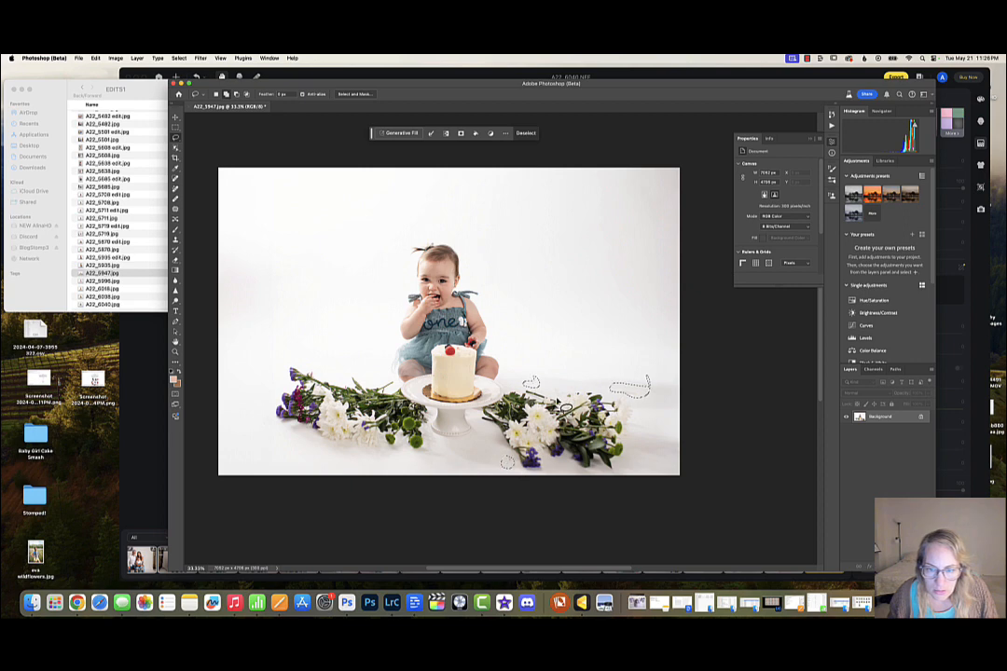
{"action": "mouse_move", "coordinate": [553, 388]}
{"action": "left_mouse_down"}
{"action": "mouse_move", "coordinate": [576, 388]}
{"action": "mouse_move", "coordinate": [555, 390]}
{"action": "left_mouse_up"}
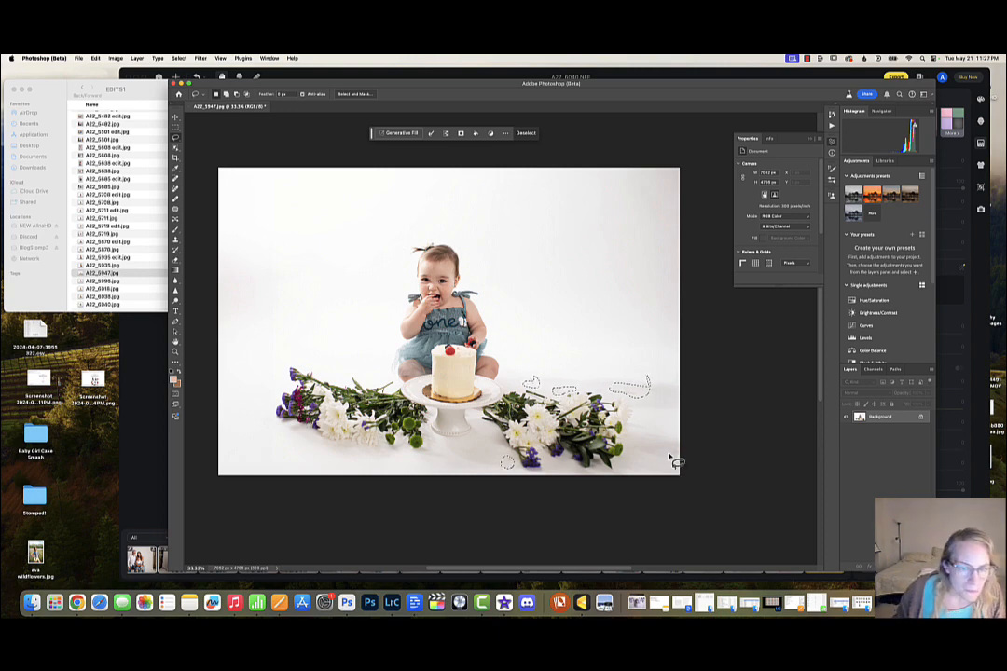
{"action": "left_click", "coordinate": [390, 135]}
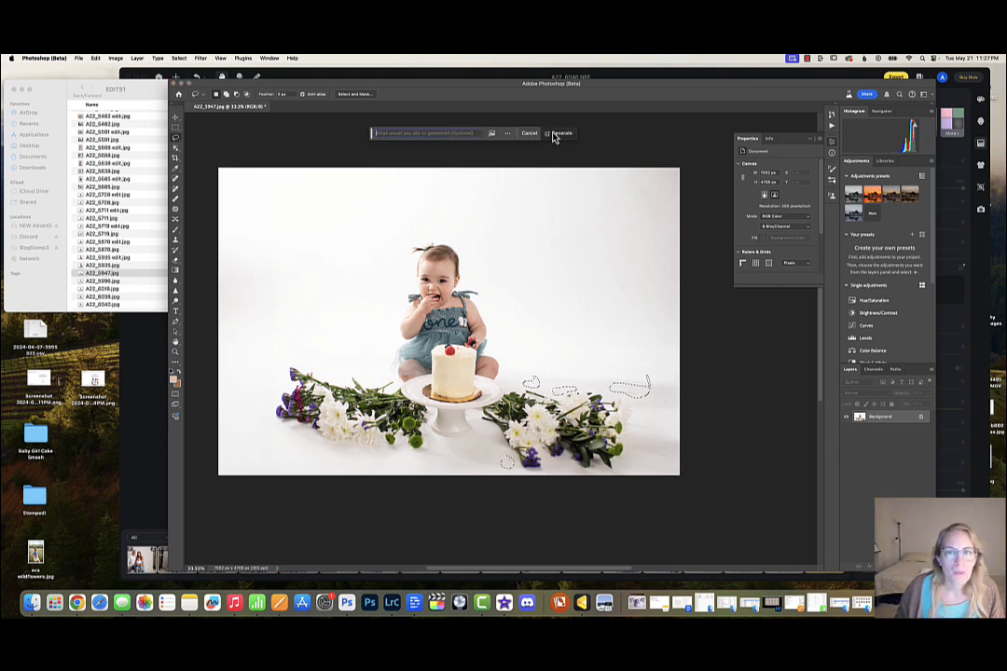
{"action": "left_click", "coordinate": [556, 135]}
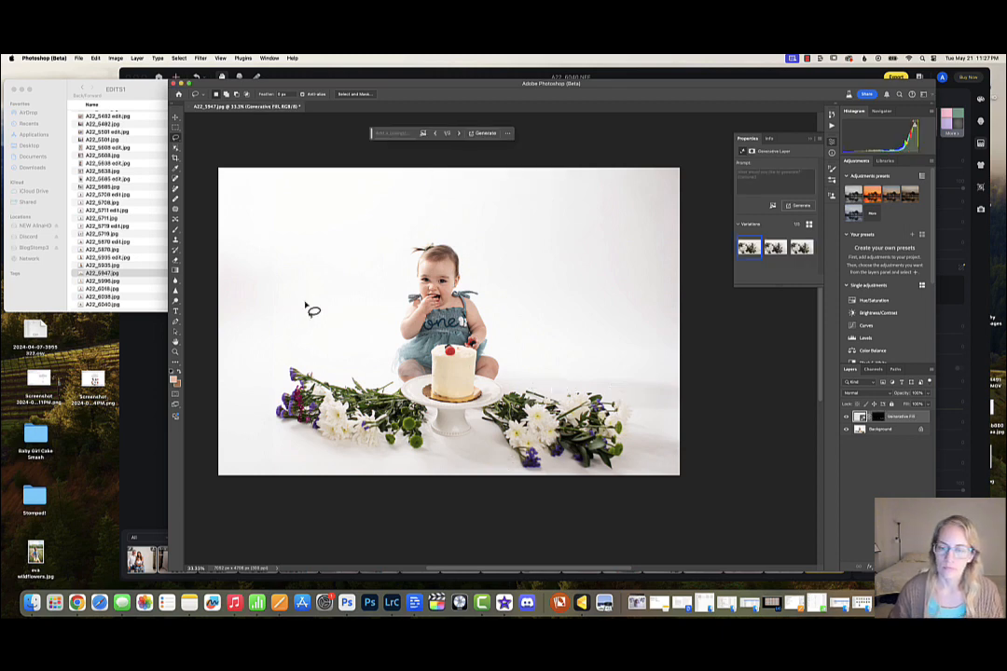
{"action": "key", "text": "super+e"}
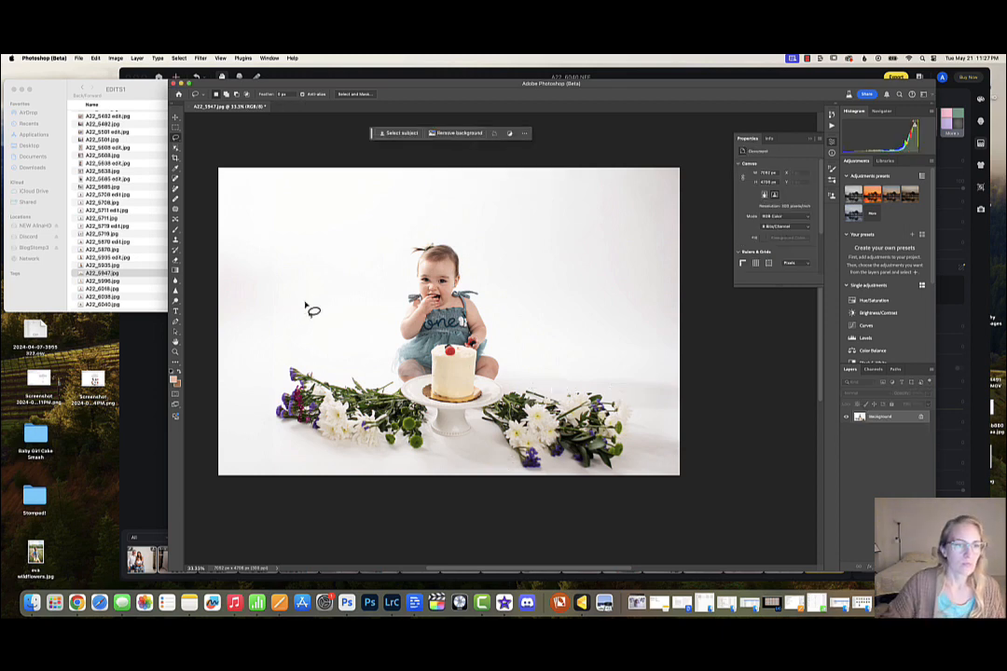
- Inspect the baby, cake stand and bouquets at 100% magnification for spots that still need healing
{"action": "key", "text": "j"}
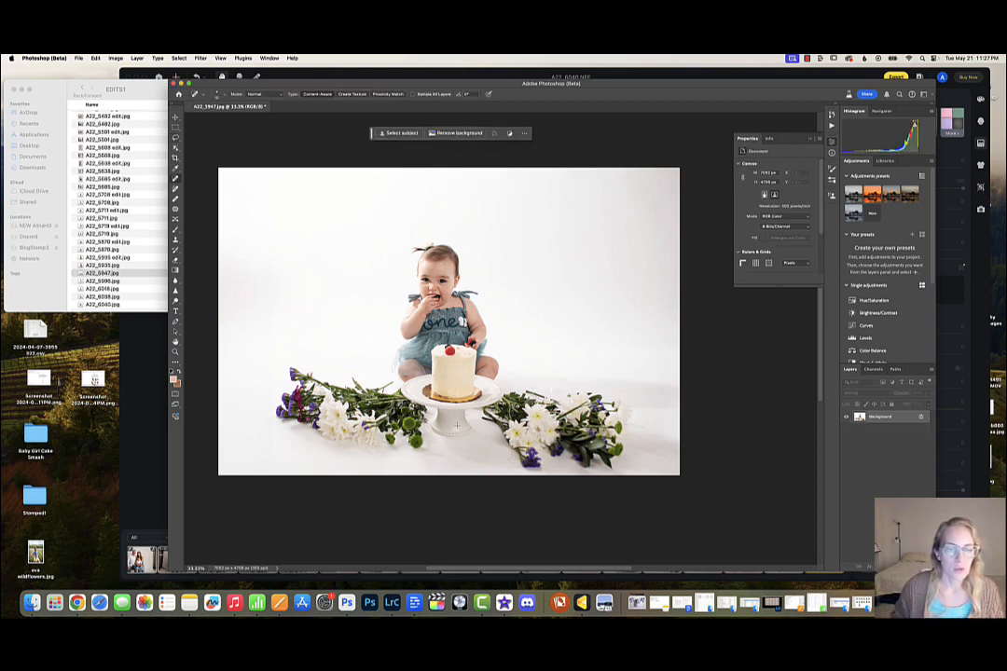
{"action": "key", "text": "super+1"}
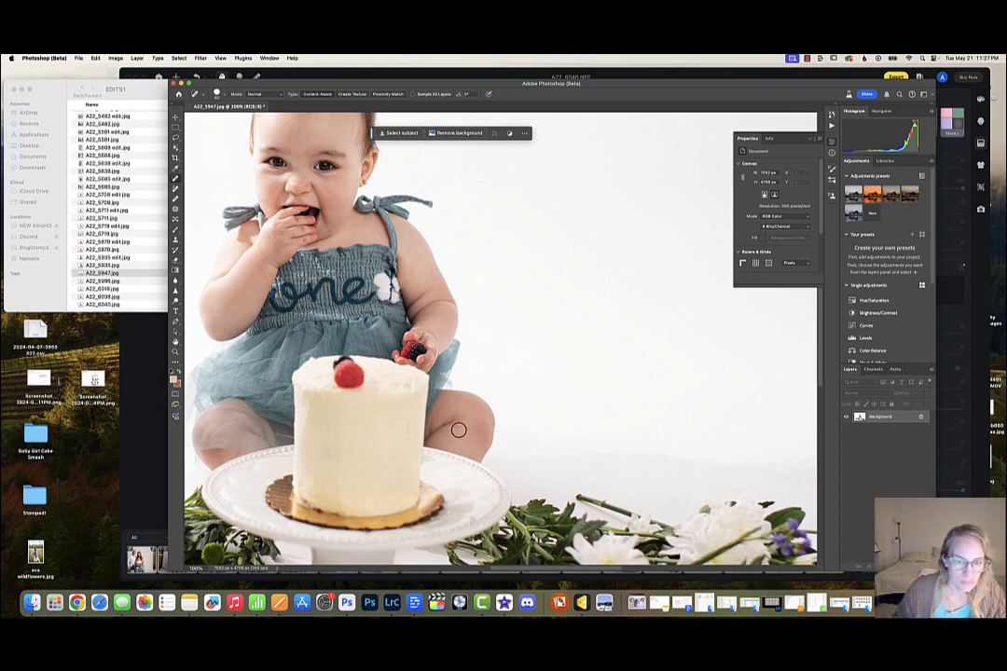
{"action": "scroll", "coordinate": [636, 417], "scroll_direction": "down", "scroll_amount": 10}
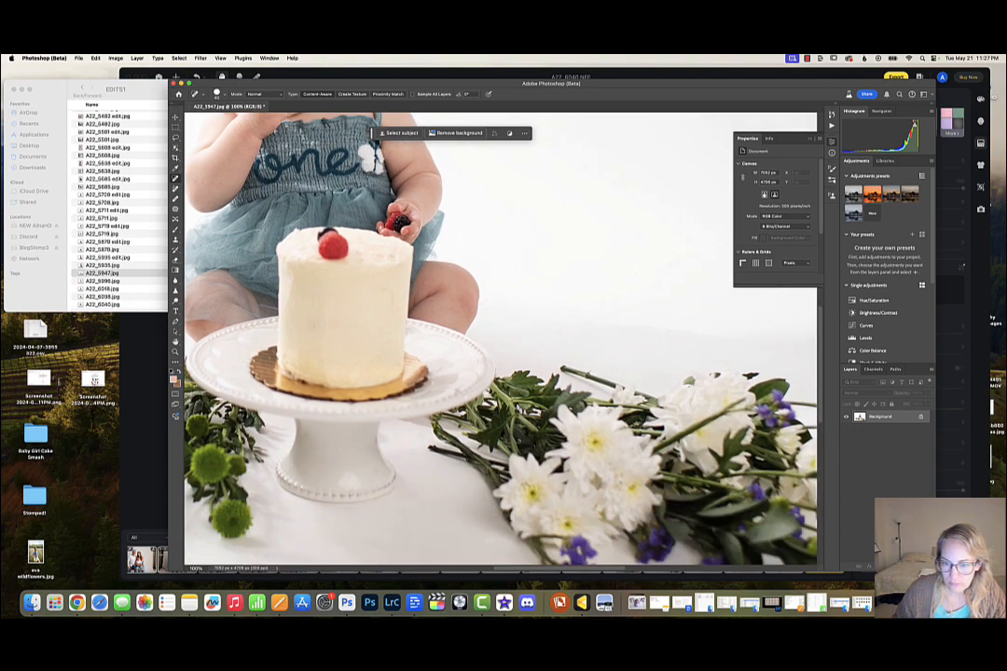
{"action": "scroll", "coordinate": [636, 419], "scroll_direction": "down", "scroll_amount": 3}
{"action": "scroll", "coordinate": [636, 419], "scroll_direction": "down", "scroll_amount": 5}
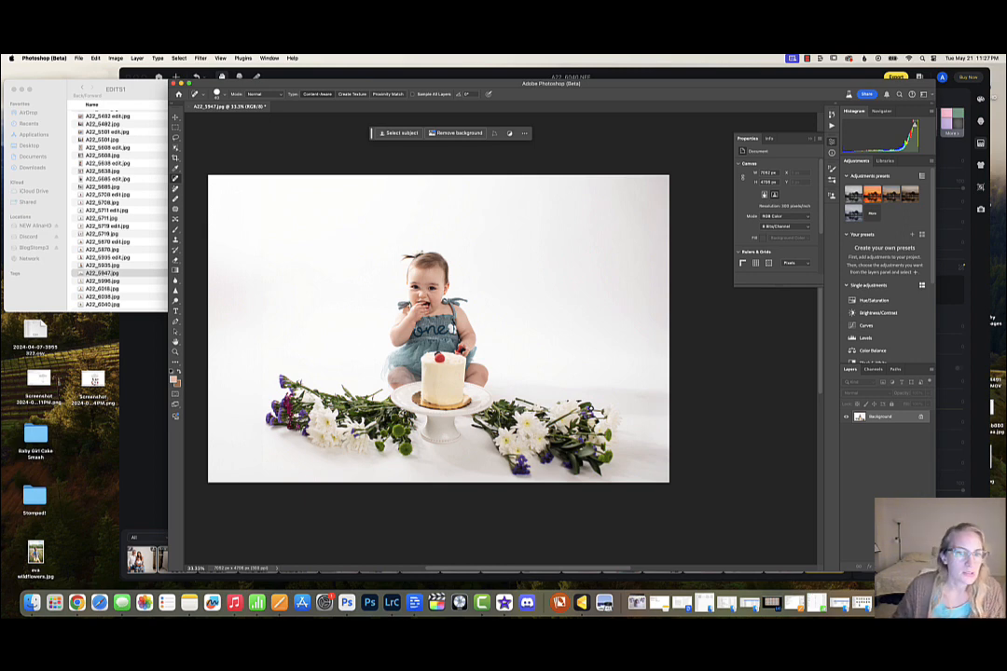
- Save a JPEG copy named "A22_5947 edit.jpg" in the EDITS1 folder at quality 10, and close the original without saving
{"action": "left_click", "coordinate": [80, 58]}
{"action": "left_click", "coordinate": [101, 140]}
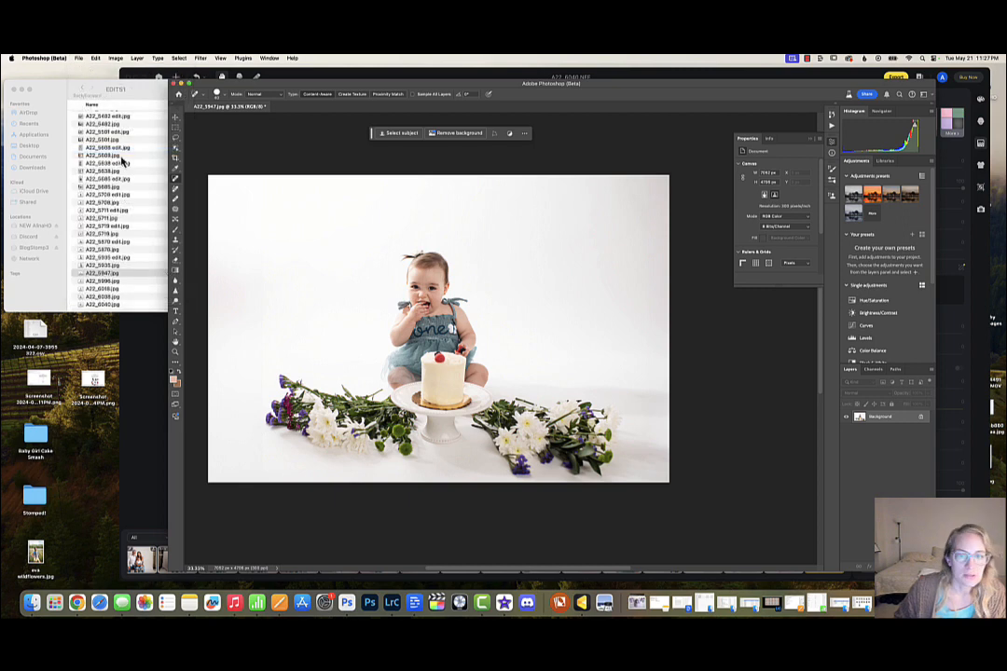
{"action": "double_click", "coordinate": [523, 129]}
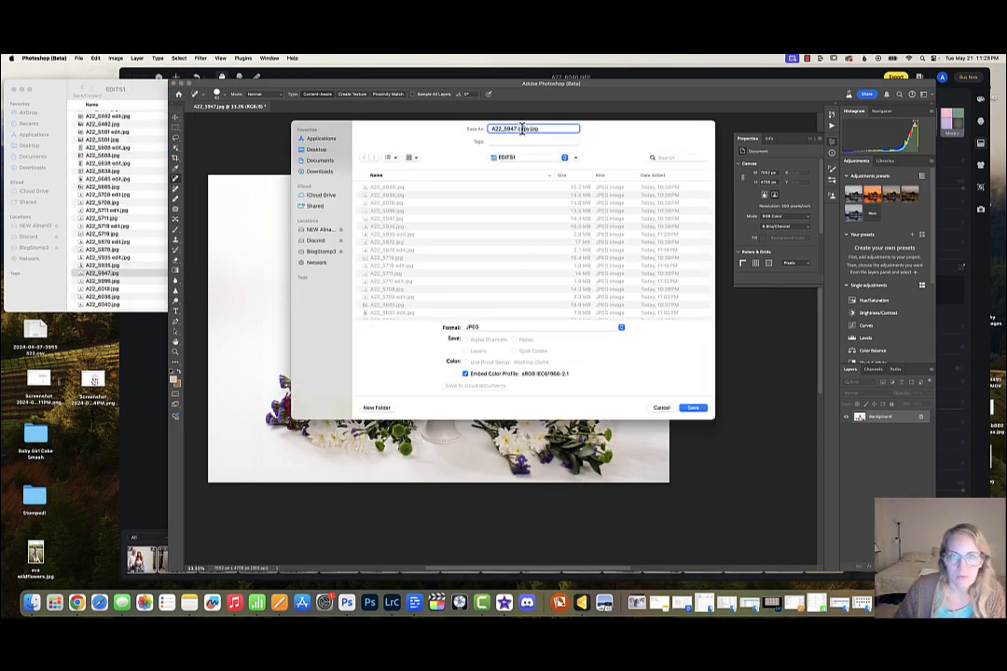
{"action": "type", "text": "edit"}
{"action": "key", "text": "Return"}
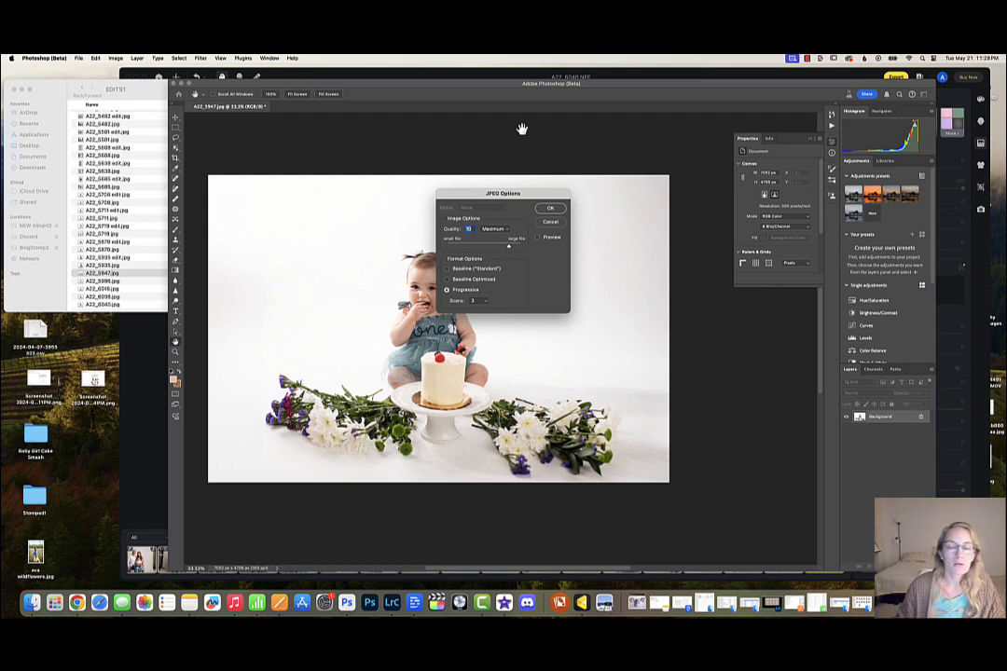
{"action": "left_click", "coordinate": [551, 208]}
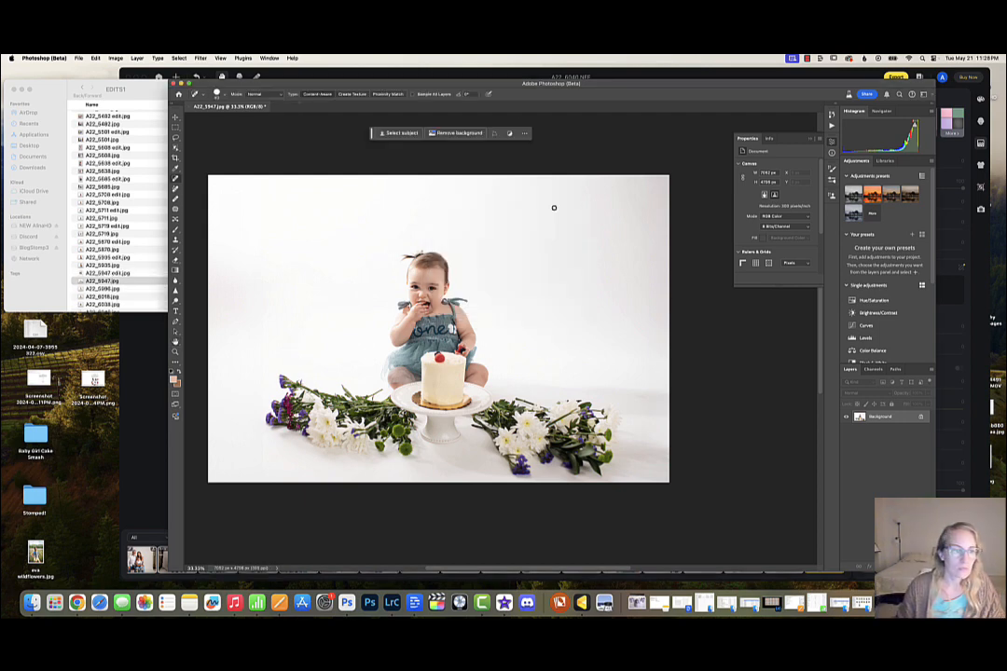
{"action": "left_click", "coordinate": [189, 107]}
{"action": "left_click", "coordinate": [501, 251]}
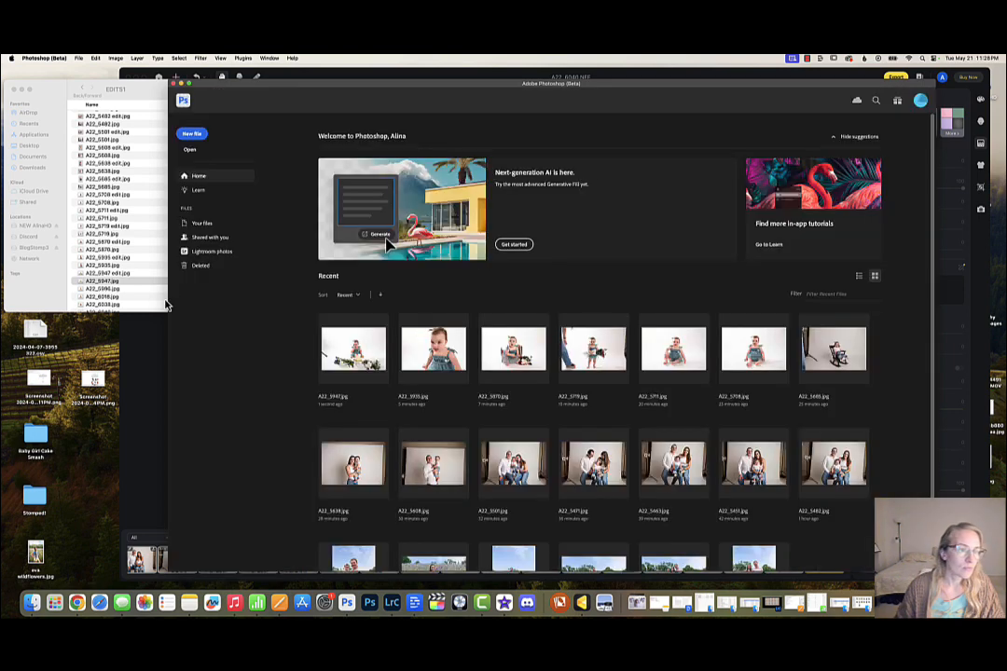
- Open A22_5996.jpg from the EDITS1 folder in Photoshop (Beta)
{"action": "left_click", "coordinate": [152, 292]}
{"action": "scroll", "coordinate": [149, 303], "scroll_direction": "down", "scroll_amount": 1}
{"action": "scroll", "coordinate": [149, 303], "scroll_direction": "up", "scroll_amount": 1}
{"action": "left_click", "coordinate": [115, 283]}
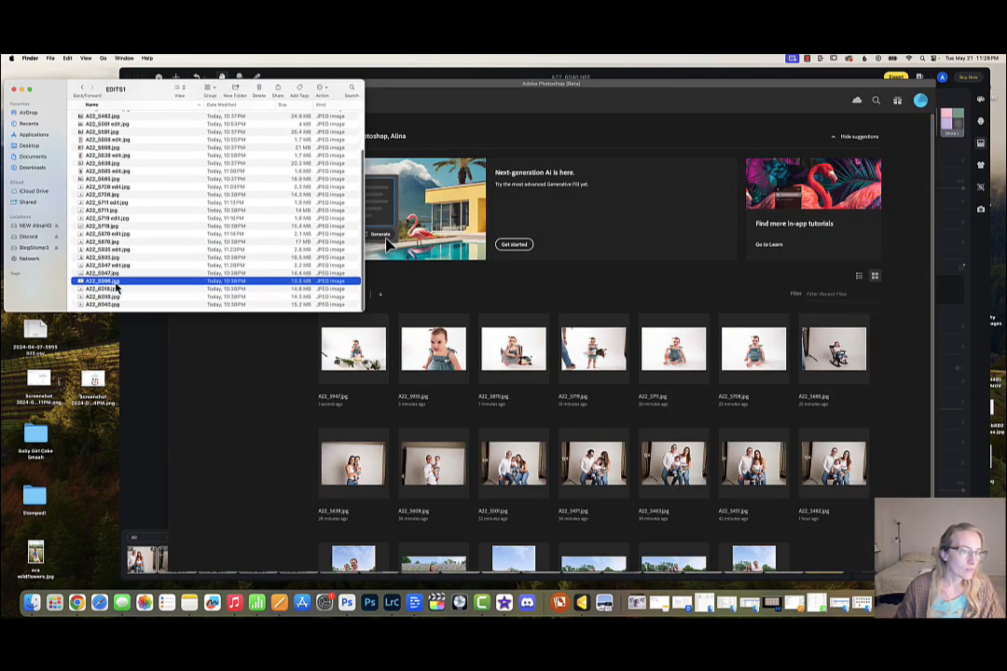
{"action": "right_click", "coordinate": [115, 285]}
{"action": "mouse_move", "coordinate": [126, 293]}
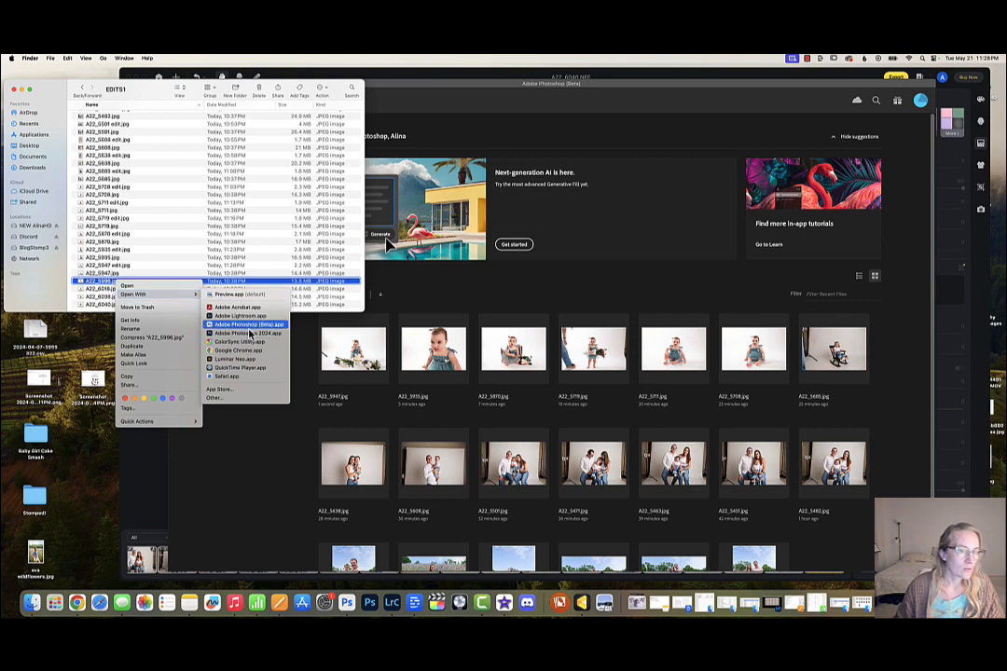
{"action": "left_click", "coordinate": [250, 326]}
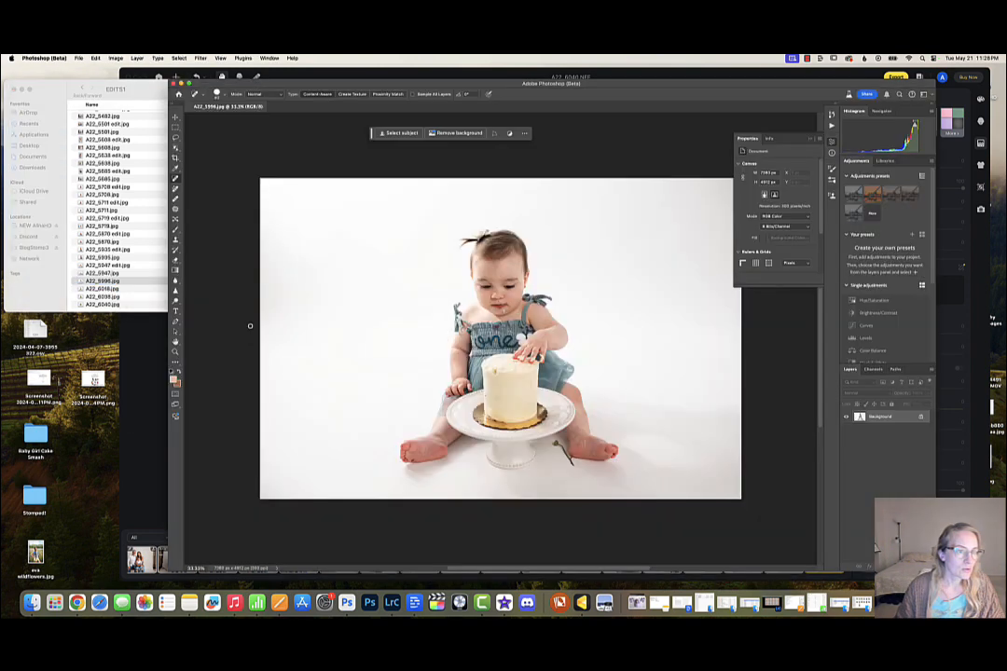
- Crop the photo slightly tighter on all four sides, keeping the baby and cake near the centre of the frame
{"action": "scroll", "coordinate": [425, 324], "scroll_direction": "right", "scroll_amount": 2}
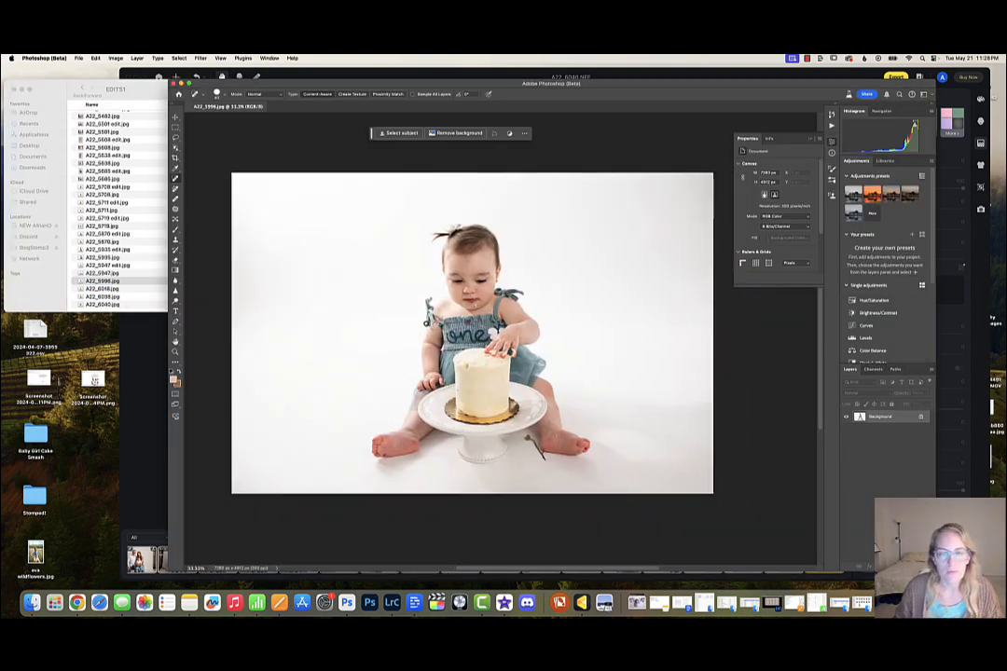
{"action": "left_click", "coordinate": [175, 157]}
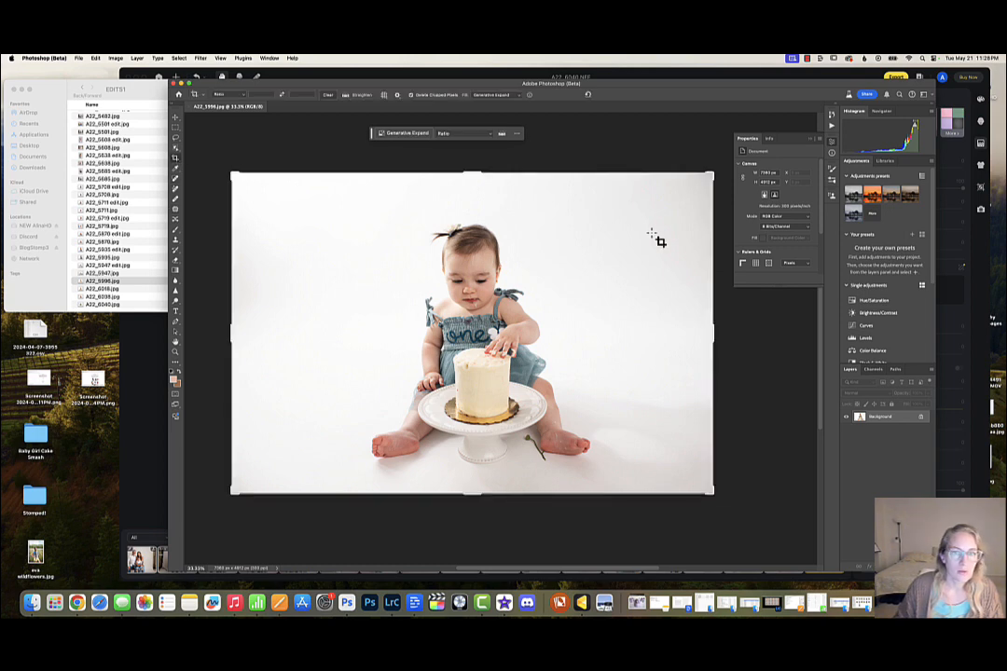
{"action": "left_click_drag", "start_coordinate": [710, 174], "coordinate": [703, 196]}
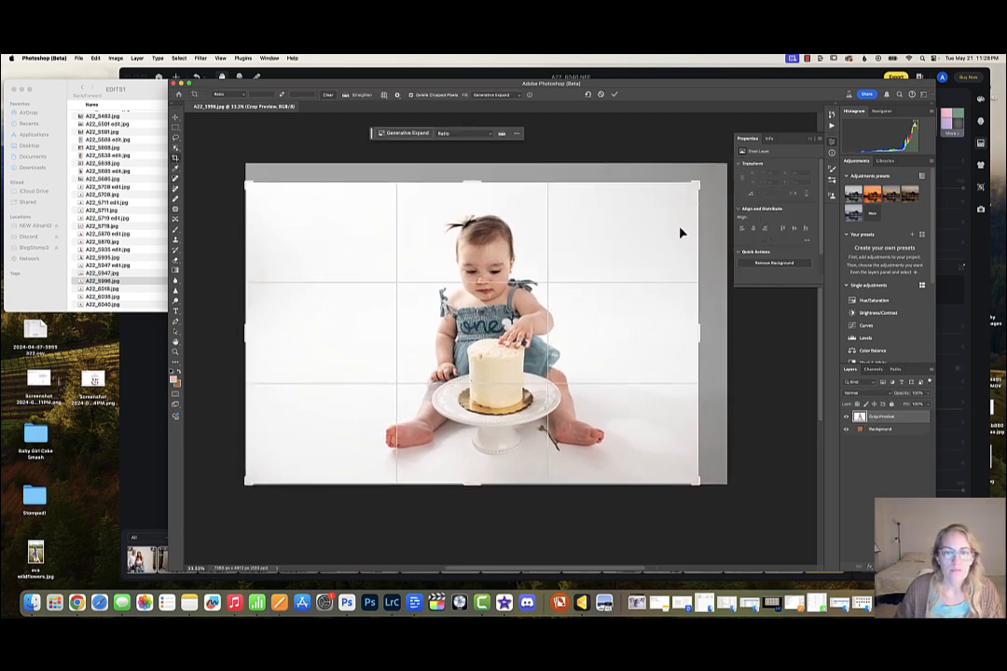
{"action": "left_click_drag", "start_coordinate": [612, 328], "coordinate": [596, 337]}
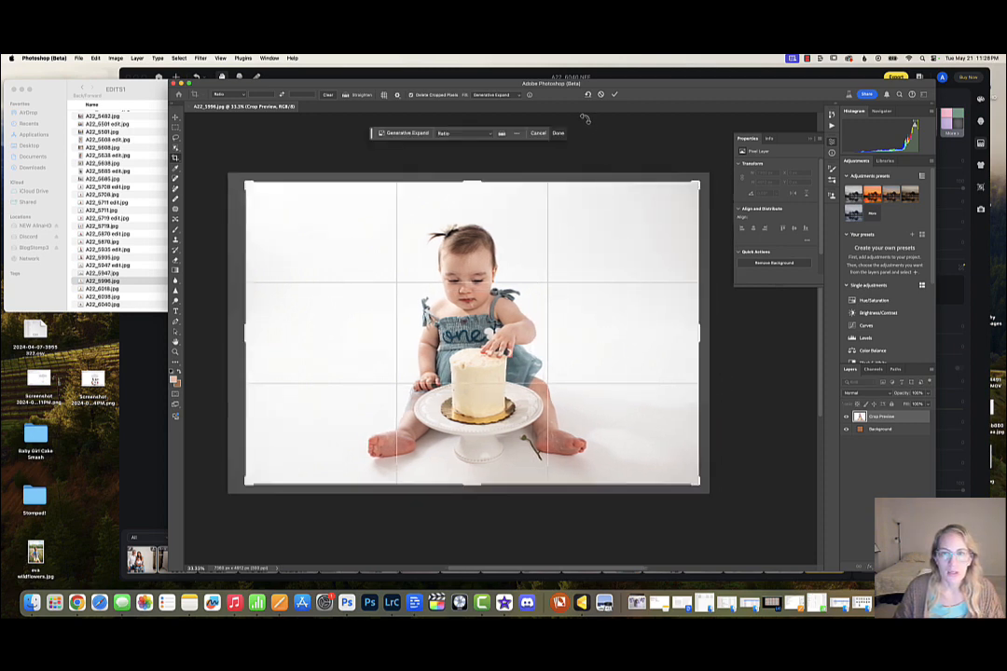
{"action": "left_click", "coordinate": [559, 134]}
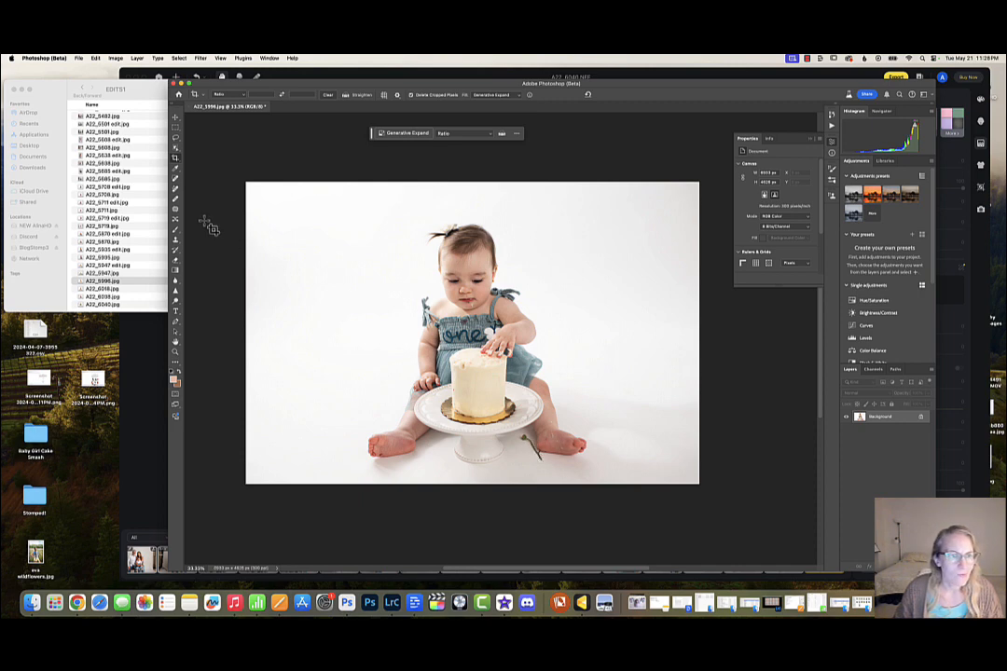
- Fill a small lassoed spot on the left side of the cake with an empty-prompt Generative Fill
{"action": "left_click", "coordinate": [175, 137]}
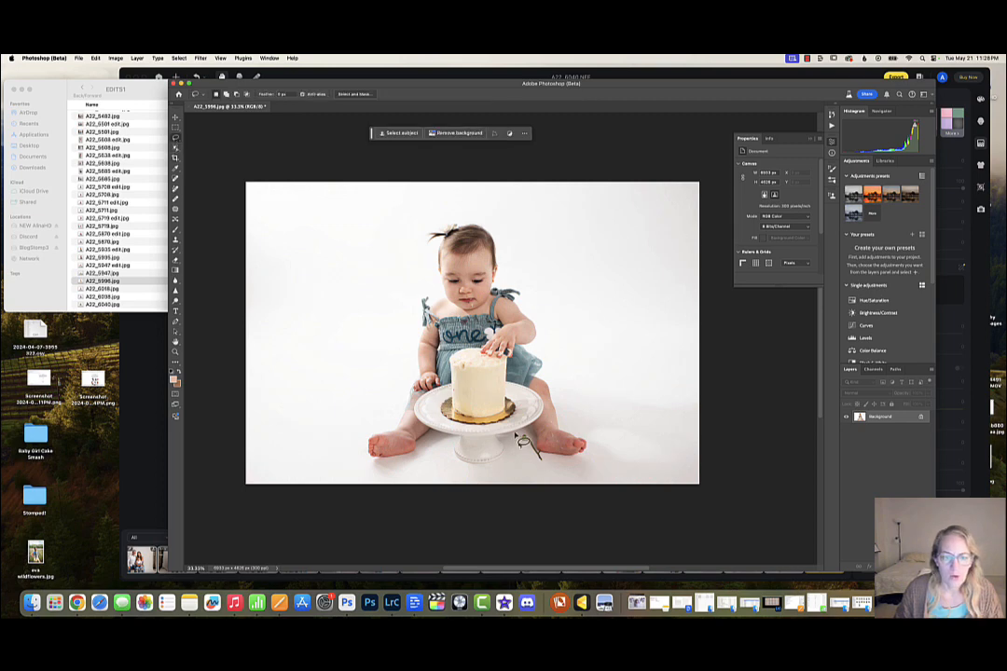
{"action": "mouse_move", "coordinate": [525, 447]}
{"action": "left_mouse_down"}
{"action": "mouse_move", "coordinate": [527, 435]}
{"action": "mouse_move", "coordinate": [540, 466]}
{"action": "mouse_move", "coordinate": [522, 444]}
{"action": "left_mouse_up"}
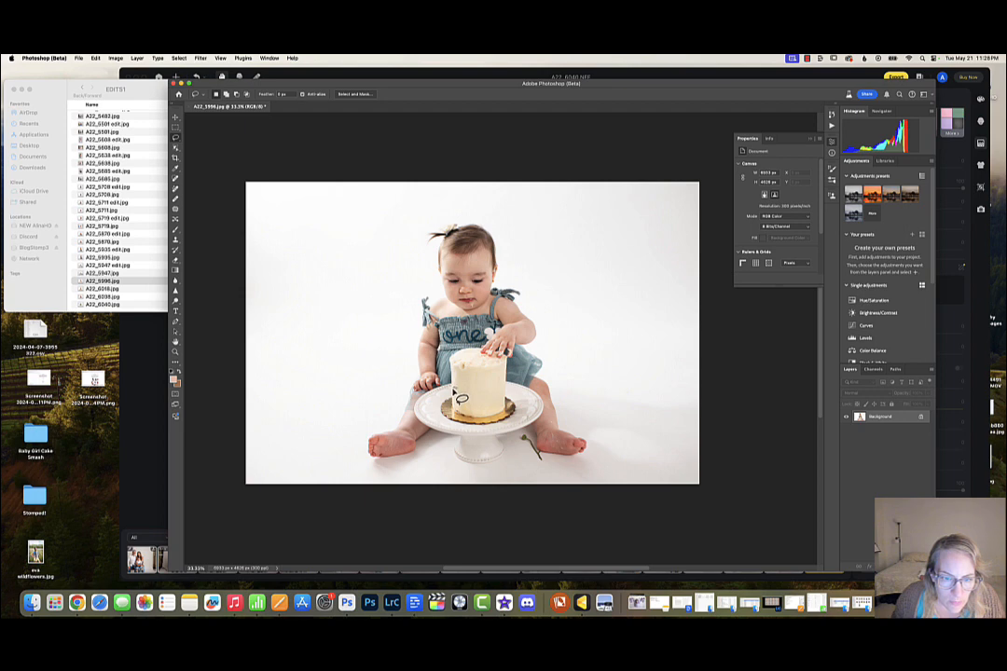
{"action": "left_click_drag", "start_coordinate": [453, 392], "coordinate": [390, 467]}
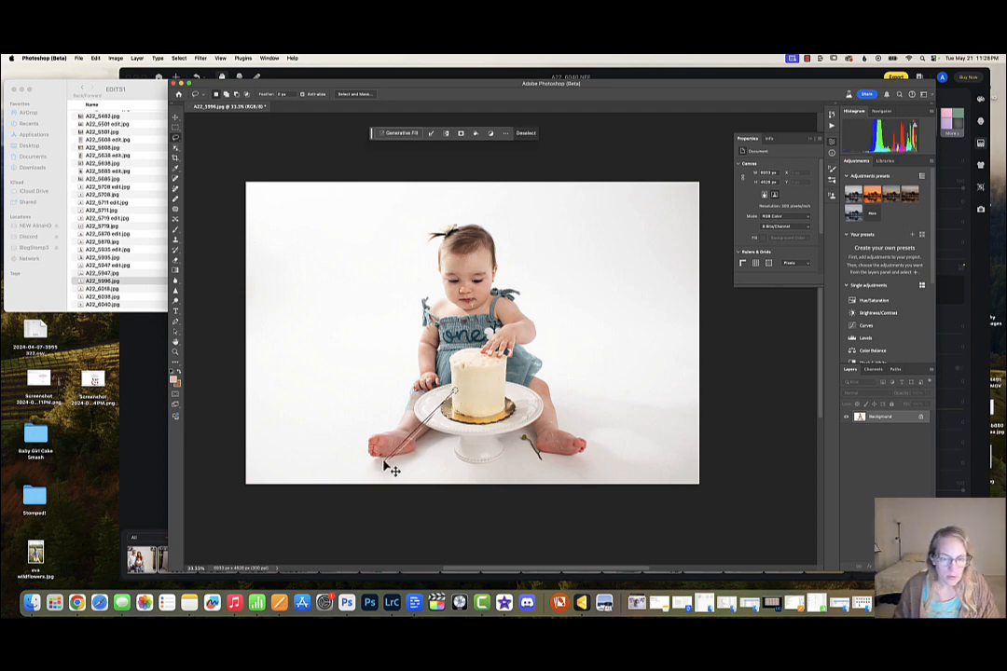
{"action": "key", "text": "super+z"}
{"action": "left_click", "coordinate": [455, 390]}
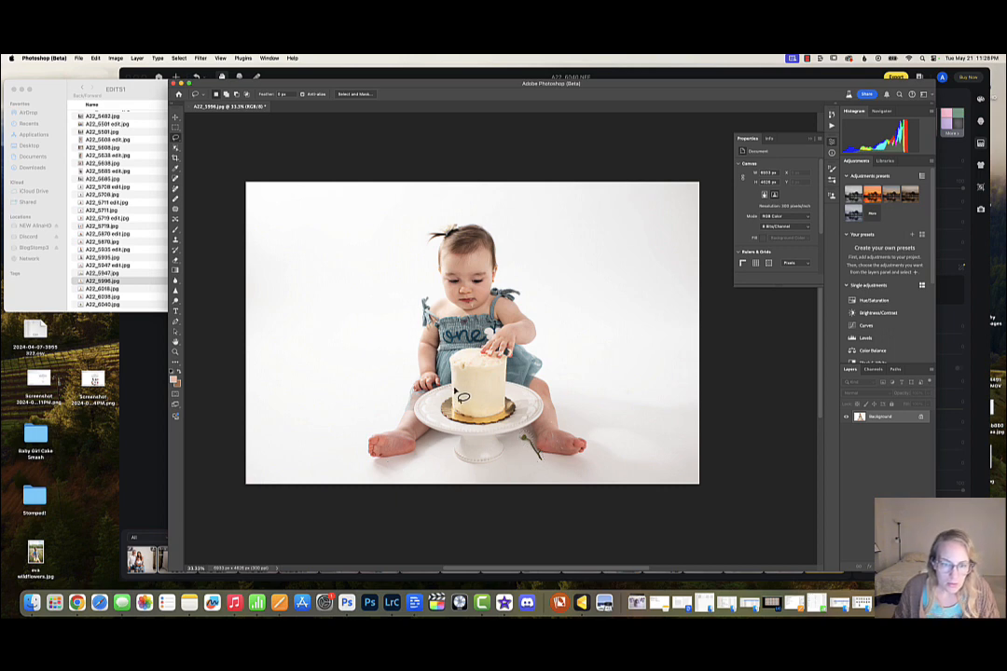
{"action": "key", "text": "super+z"}
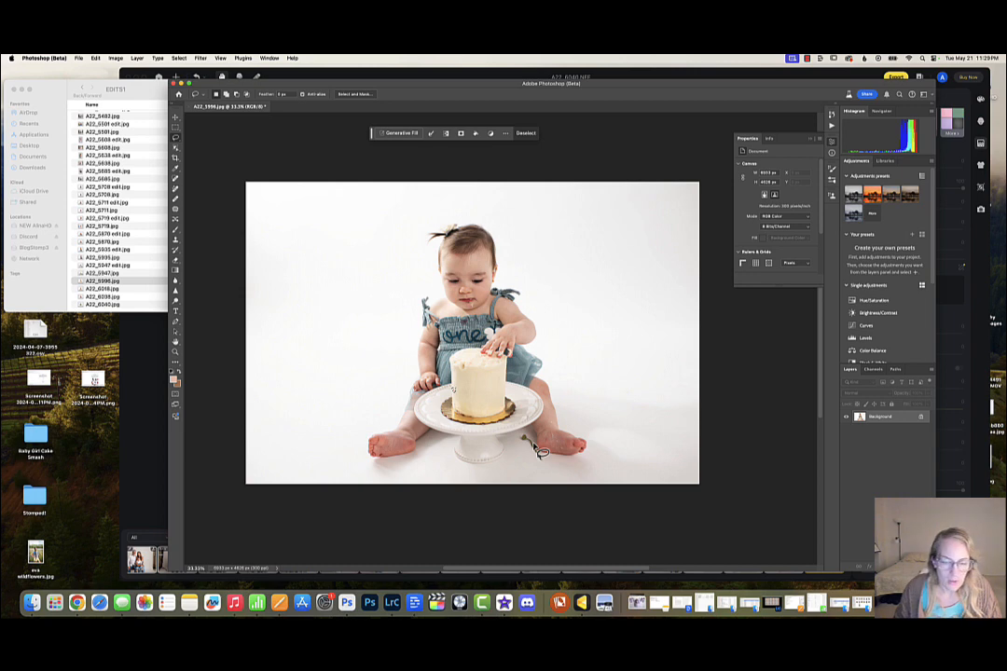
{"action": "left_click", "coordinate": [410, 132]}
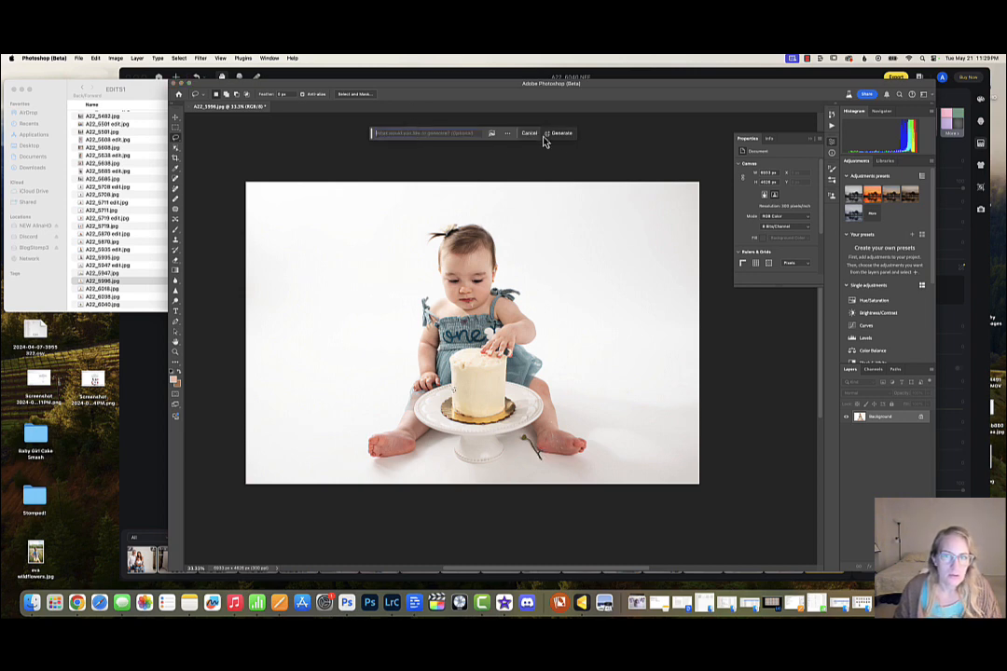
{"action": "left_click", "coordinate": [562, 133]}
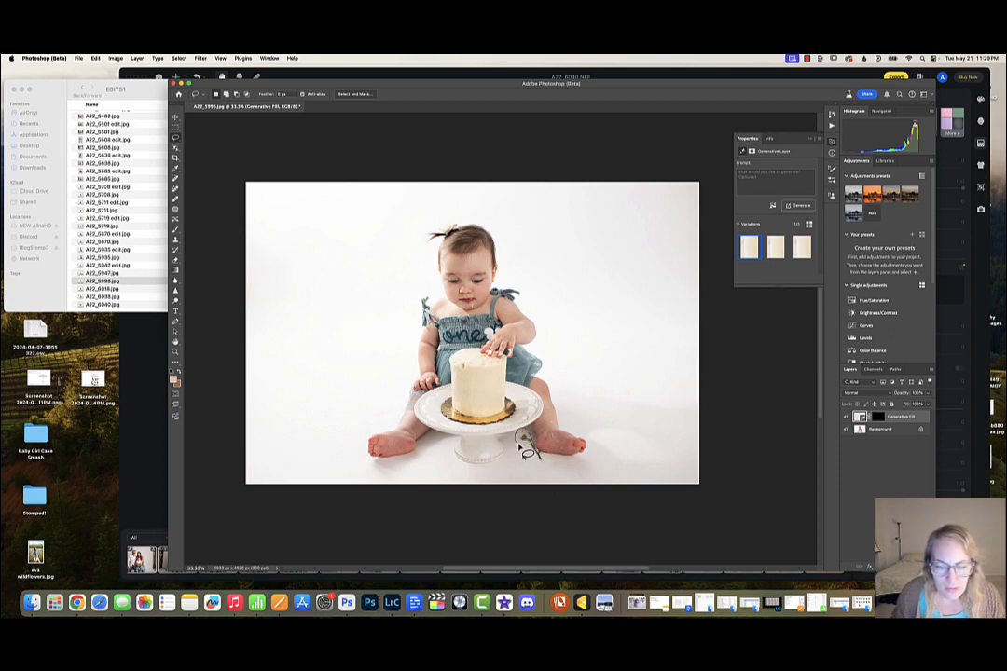
- Remove the loose stem beside the cake stand with an empty-prompt Generative Fill on a lasso selection, and merge all layers into the Background
{"action": "left_click_drag", "start_coordinate": [533, 456], "coordinate": [540, 456]}
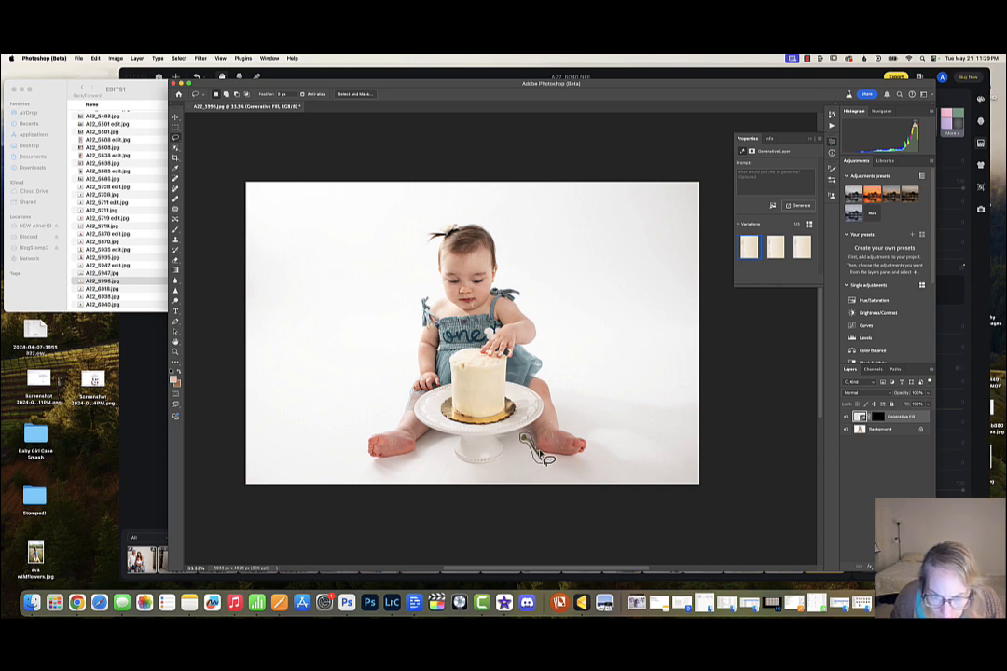
{"action": "left_click_drag", "start_coordinate": [540, 455], "coordinate": [535, 453]}
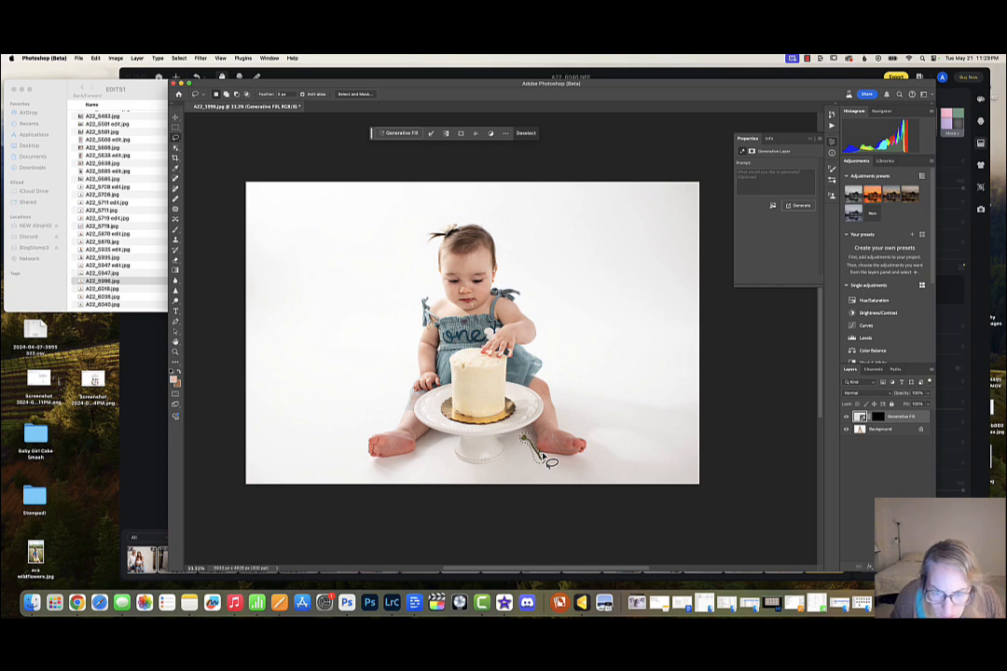
{"action": "left_click", "coordinate": [389, 136]}
{"action": "left_click", "coordinate": [564, 138]}
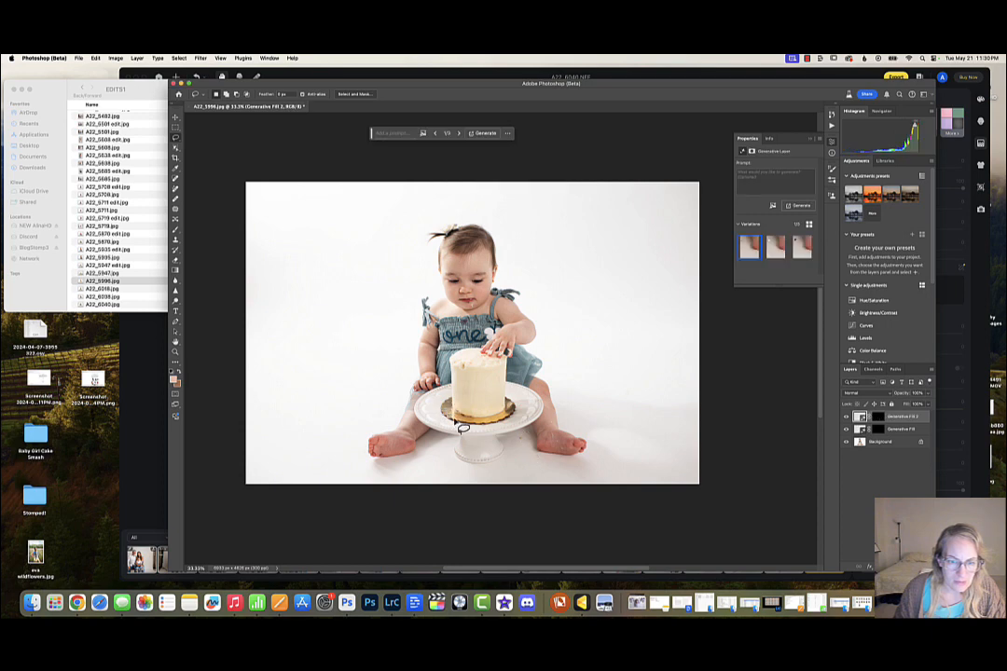
{"action": "scroll", "coordinate": [472, 455], "scroll_direction": "down", "scroll_amount": 2}
{"action": "key", "text": "super+equal"}
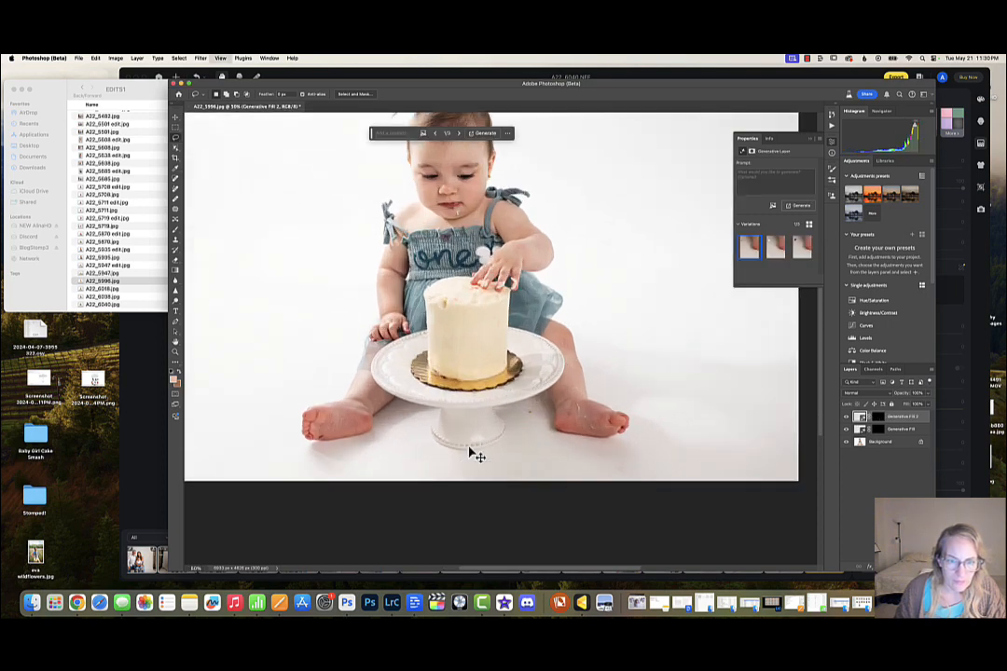
{"action": "key", "text": "super+shift+e"}
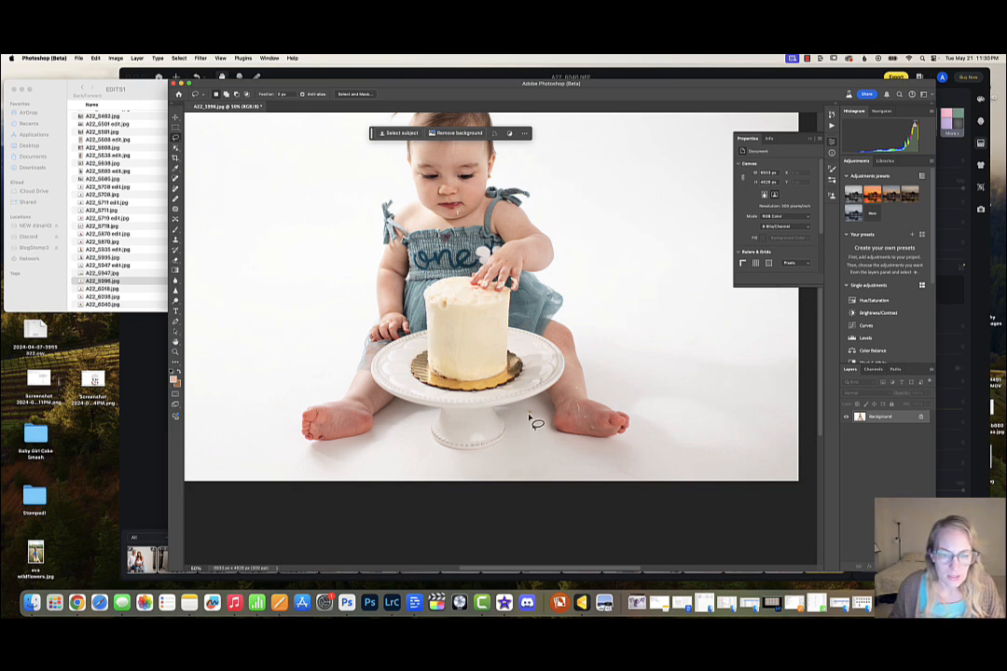
{"action": "left_click_drag", "start_coordinate": [541, 419], "coordinate": [533, 417]}
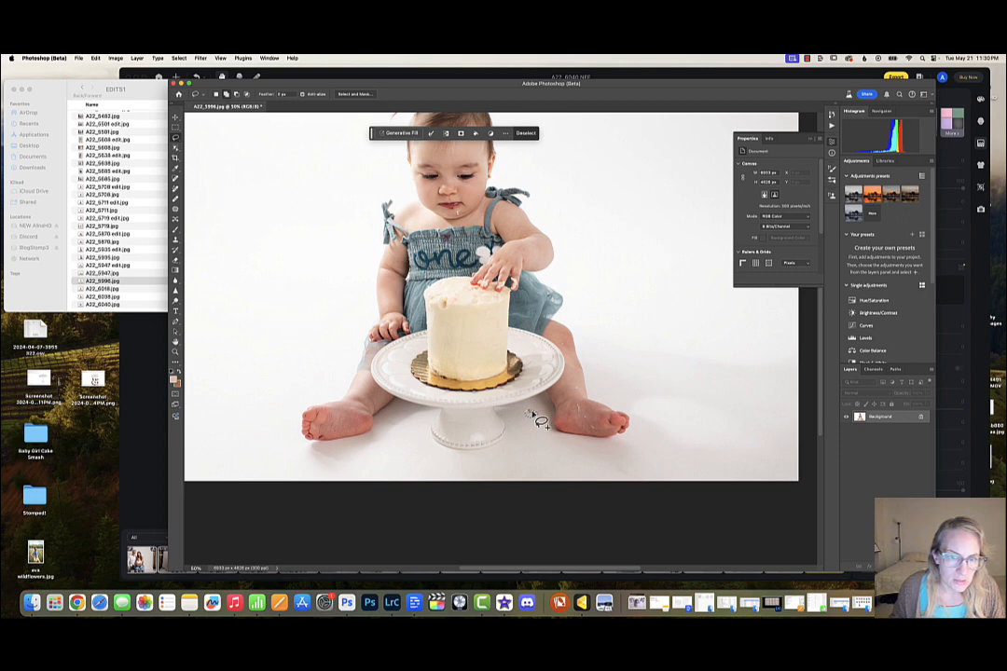
{"action": "mouse_move", "coordinate": [329, 438]}
{"action": "left_mouse_down"}
{"action": "mouse_move", "coordinate": [310, 436]}
{"action": "mouse_move", "coordinate": [317, 448]}
{"action": "mouse_move", "coordinate": [305, 415]}
{"action": "mouse_move", "coordinate": [334, 429]}
{"action": "left_mouse_up"}
{"action": "mouse_move", "coordinate": [579, 386]}
{"action": "left_mouse_down"}
{"action": "mouse_move", "coordinate": [576, 401]}
{"action": "mouse_move", "coordinate": [589, 416]}
{"action": "mouse_move", "coordinate": [579, 419]}
{"action": "left_mouse_up"}
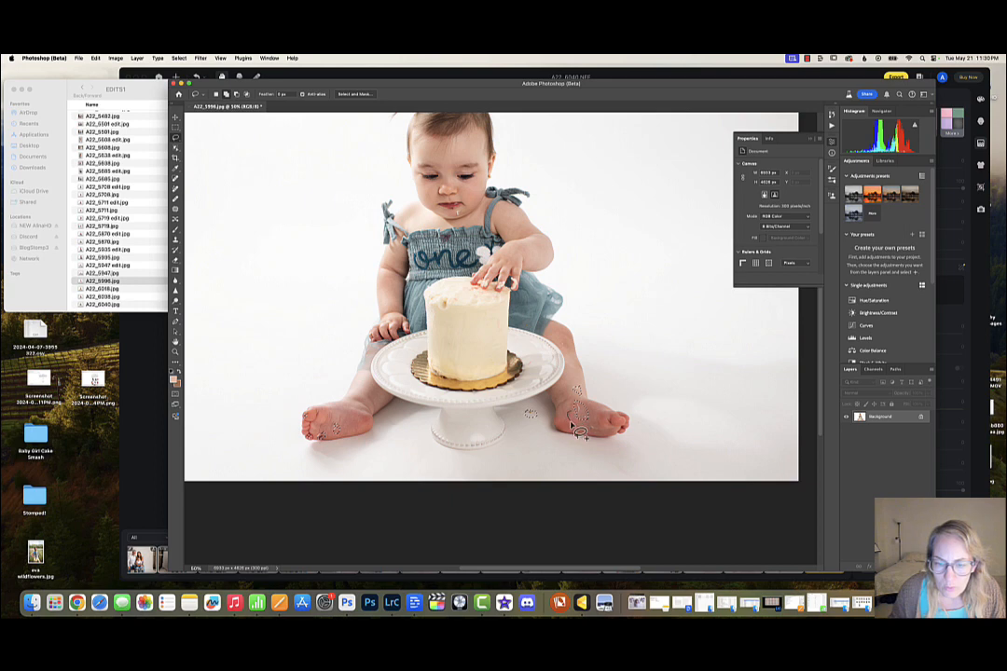
{"action": "mouse_move", "coordinate": [586, 428]}
{"action": "left_mouse_down"}
{"action": "mouse_move", "coordinate": [598, 427]}
{"action": "mouse_move", "coordinate": [582, 429]}
{"action": "left_mouse_up"}
{"action": "mouse_move", "coordinate": [572, 357]}
{"action": "left_mouse_down"}
{"action": "mouse_move", "coordinate": [561, 343]}
{"action": "mouse_move", "coordinate": [567, 351]}
{"action": "left_mouse_up"}
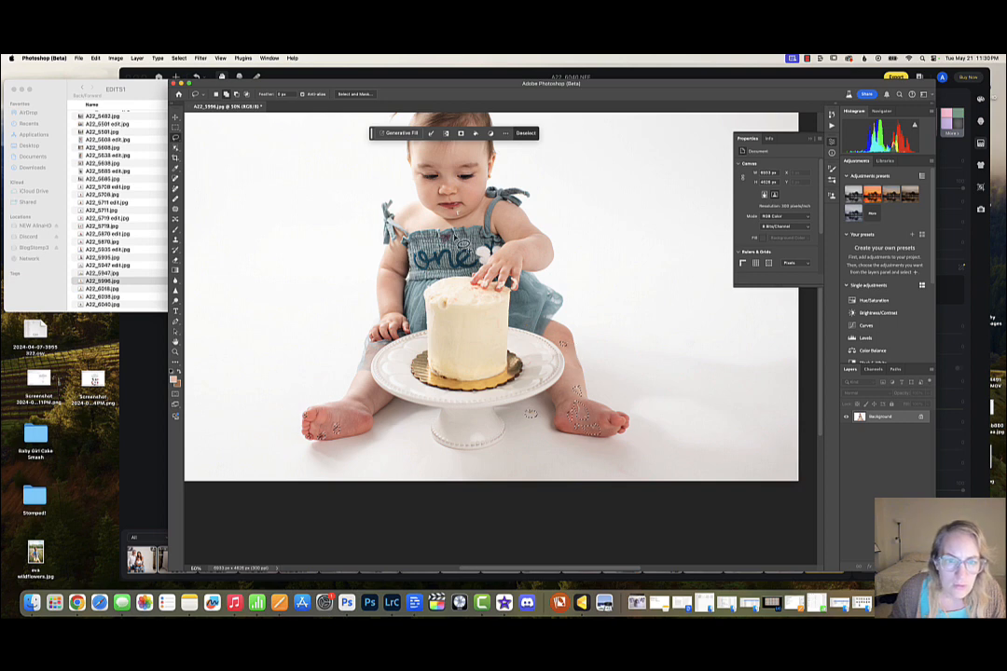
{"action": "mouse_move", "coordinate": [386, 204]}
{"action": "left_mouse_down"}
{"action": "mouse_move", "coordinate": [371, 205]}
{"action": "mouse_move", "coordinate": [383, 207]}
{"action": "left_mouse_up"}
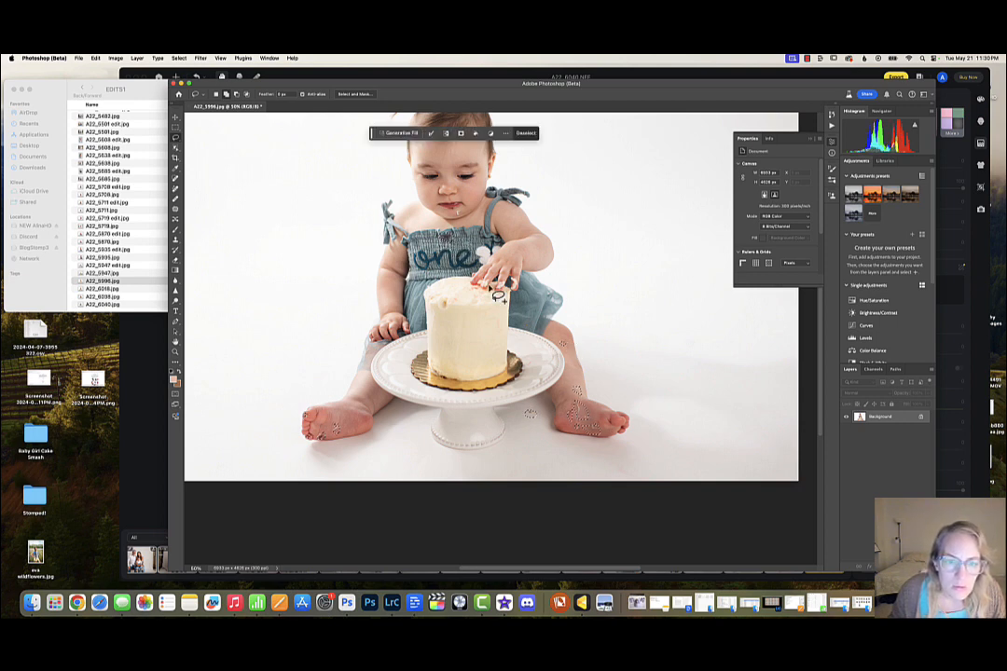
{"action": "mouse_move", "coordinate": [503, 321]}
{"action": "left_mouse_down"}
{"action": "mouse_move", "coordinate": [499, 331]}
{"action": "mouse_move", "coordinate": [468, 292]}
{"action": "mouse_move", "coordinate": [477, 288]}
{"action": "left_mouse_up"}
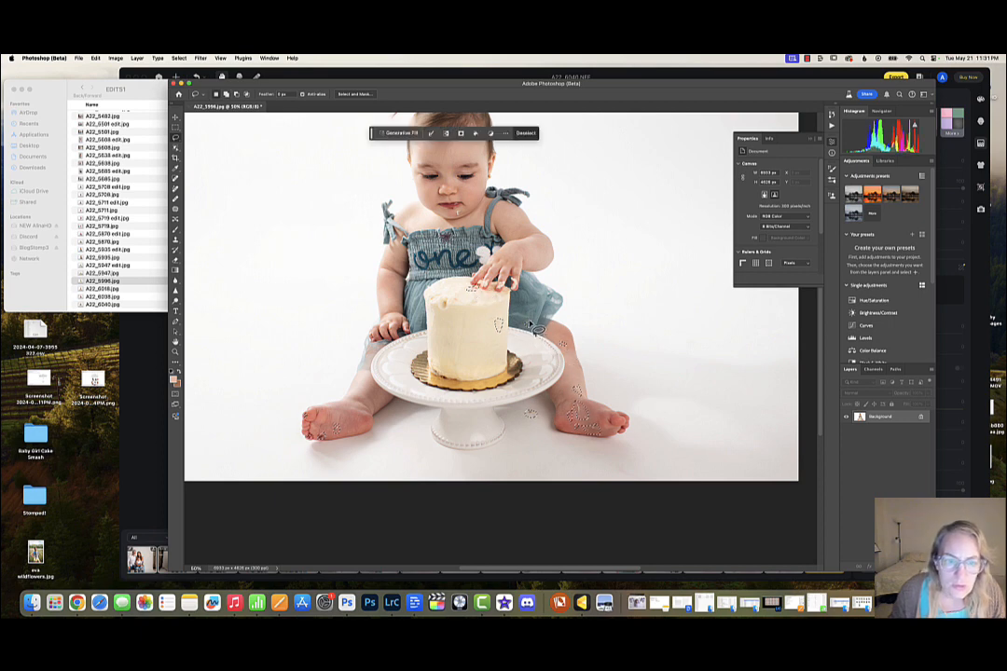
{"action": "key", "text": "super+d"}
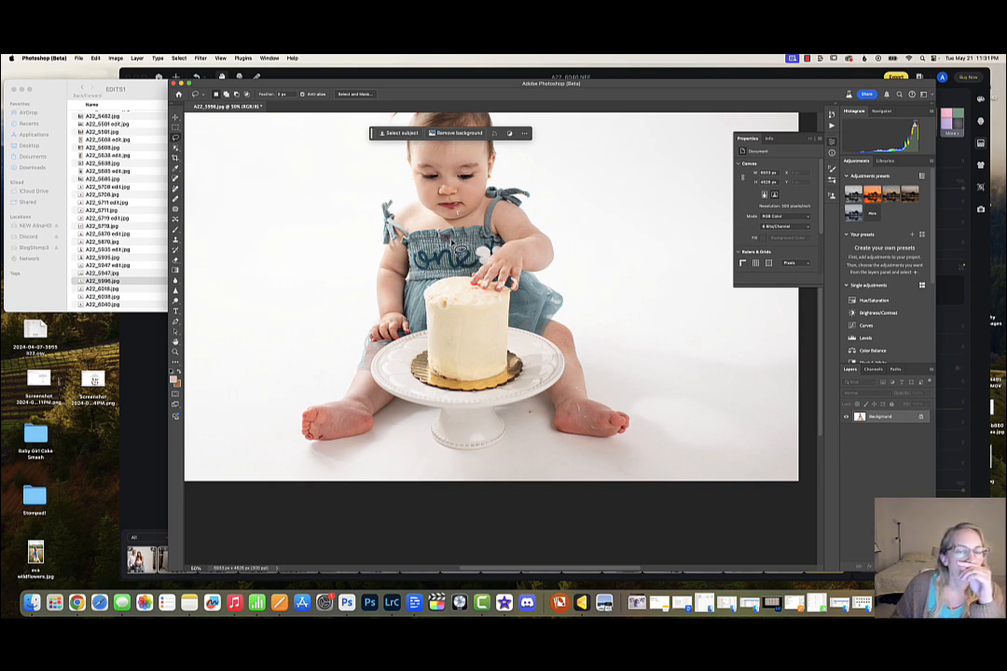
{"action": "left_click_drag", "start_coordinate": [451, 240], "coordinate": [437, 234]}
{"action": "left_click_drag", "start_coordinate": [376, 206], "coordinate": [387, 209]}
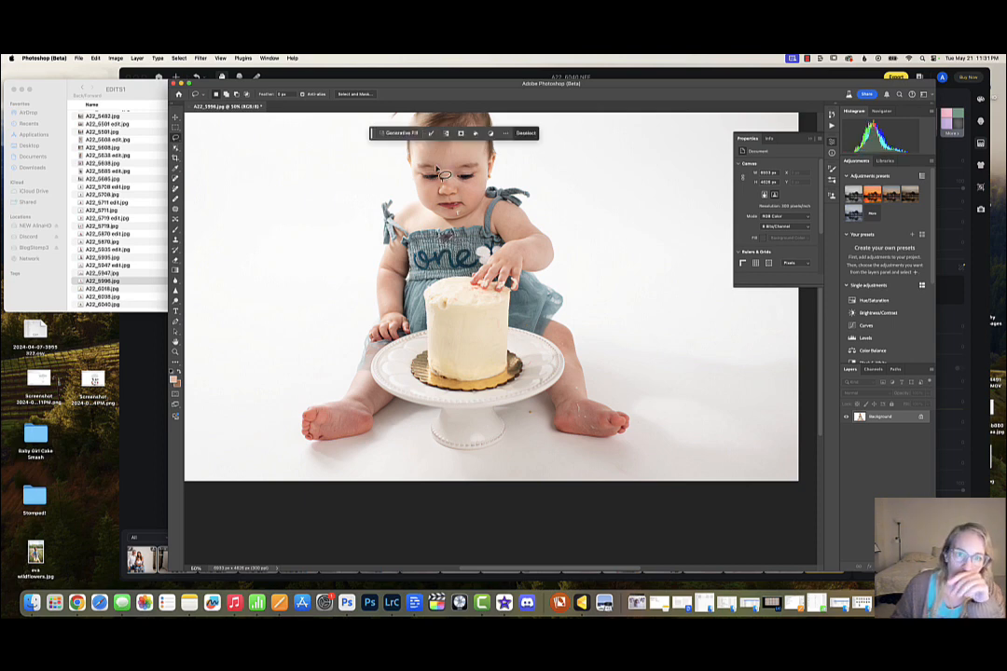
{"action": "left_click", "coordinate": [404, 122]}
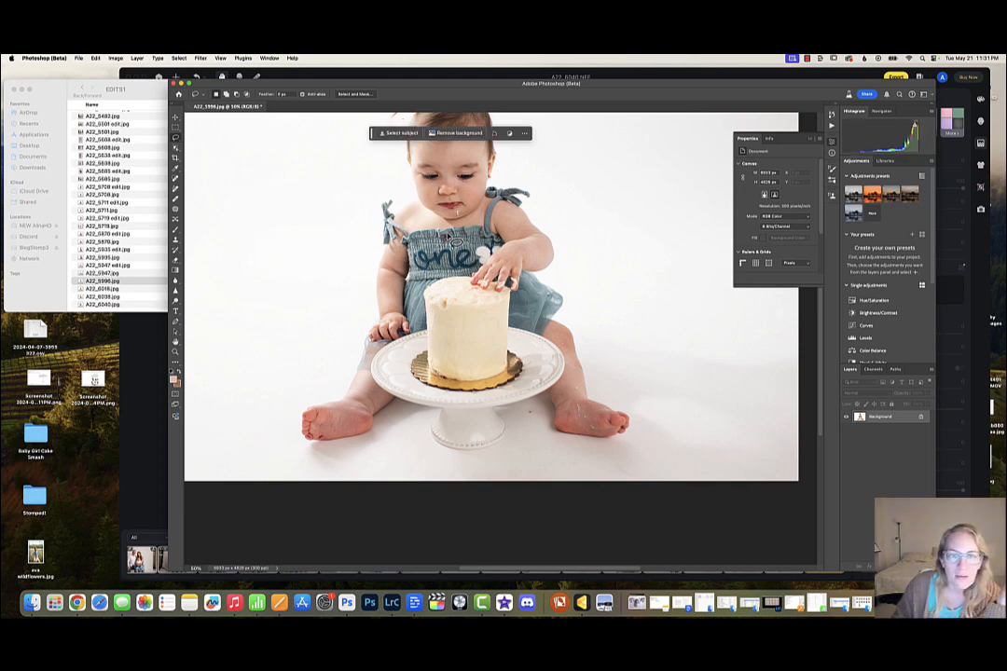
- Lasso the small specks on the dress, shoulder tie, leg, cake top and floor together, and remove them with an empty-prompt Generative Fill
{"action": "left_click_drag", "start_coordinate": [381, 207], "coordinate": [385, 210]}
{"action": "left_click_drag", "start_coordinate": [437, 233], "coordinate": [453, 241]}
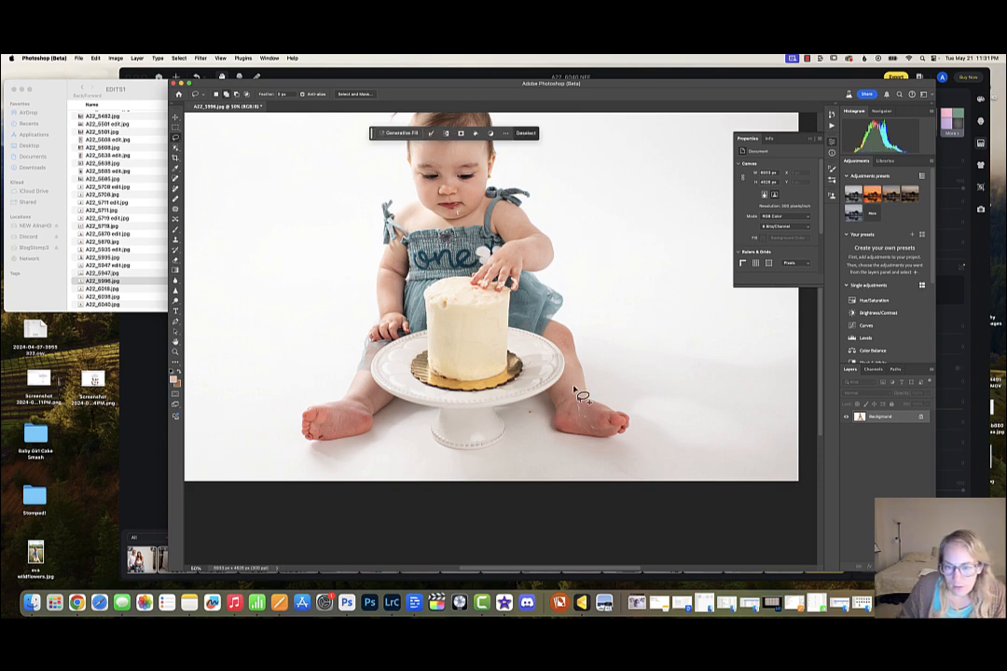
{"action": "mouse_move", "coordinate": [574, 387]}
{"action": "left_mouse_down"}
{"action": "mouse_move", "coordinate": [580, 393]}
{"action": "mouse_move", "coordinate": [562, 341]}
{"action": "left_mouse_up"}
{"action": "mouse_move", "coordinate": [477, 285]}
{"action": "left_mouse_down"}
{"action": "mouse_move", "coordinate": [468, 289]}
{"action": "mouse_move", "coordinate": [485, 292]}
{"action": "left_mouse_up"}
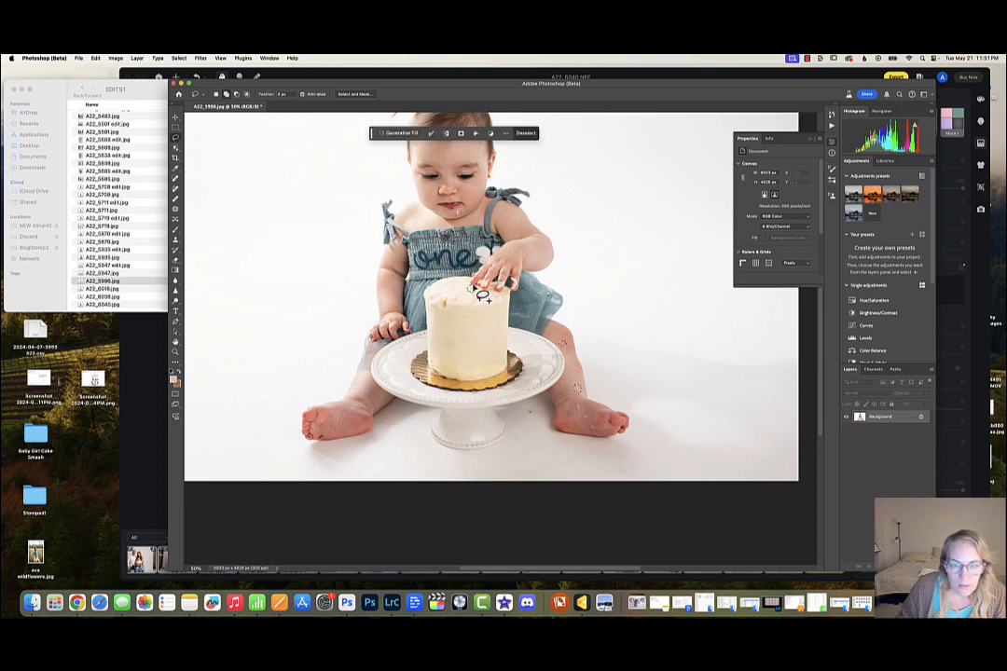
{"action": "left_click_drag", "start_coordinate": [527, 412], "coordinate": [528, 413]}
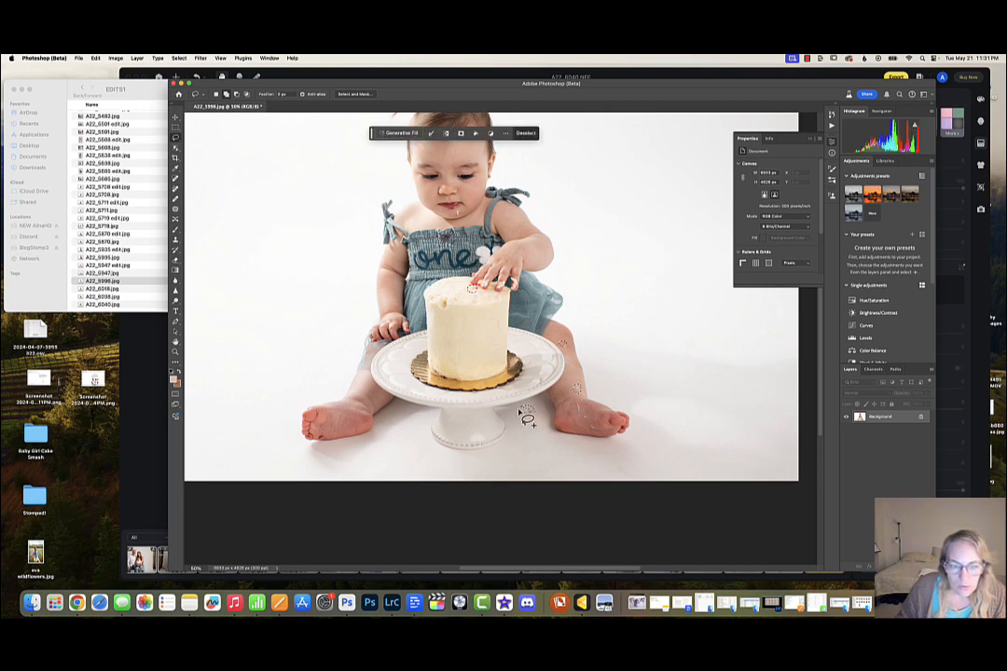
{"action": "left_click", "coordinate": [404, 135]}
{"action": "left_click", "coordinate": [558, 137]}
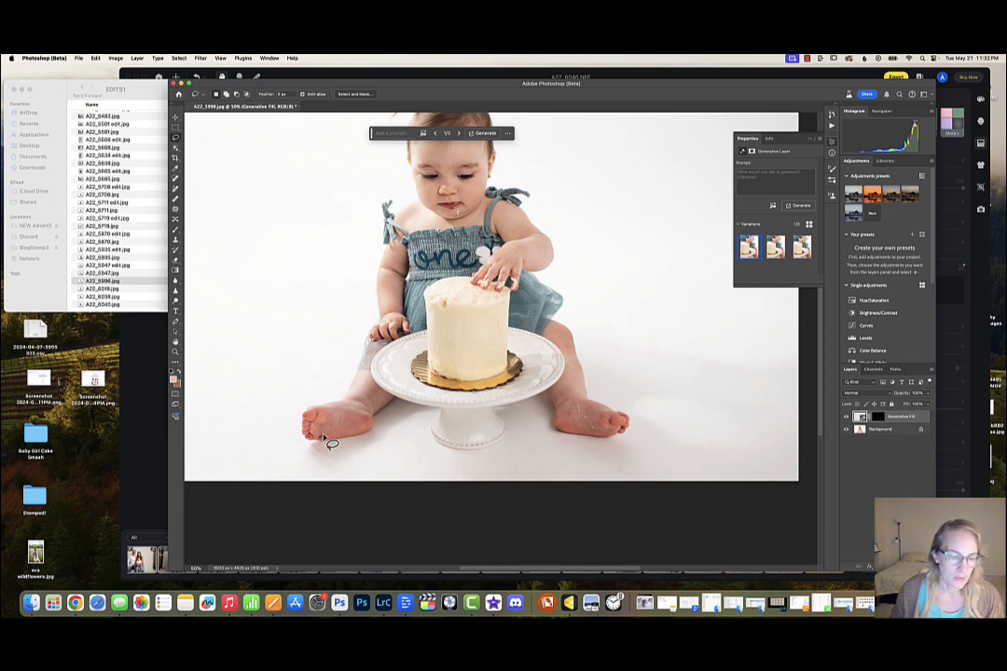
- Clean the frosting and crumbs off both of the baby's feet with an empty-prompt Generative Fill on lasso selections
{"action": "mouse_move", "coordinate": [324, 435]}
{"action": "left_mouse_down"}
{"action": "mouse_move", "coordinate": [308, 439]}
{"action": "mouse_move", "coordinate": [315, 444]}
{"action": "mouse_move", "coordinate": [318, 424]}
{"action": "mouse_move", "coordinate": [317, 438]}
{"action": "mouse_move", "coordinate": [345, 437]}
{"action": "left_mouse_up"}
{"action": "mouse_move", "coordinate": [588, 416]}
{"action": "left_mouse_down"}
{"action": "mouse_move", "coordinate": [574, 410]}
{"action": "mouse_move", "coordinate": [582, 425]}
{"action": "mouse_move", "coordinate": [565, 411]}
{"action": "mouse_move", "coordinate": [602, 437]}
{"action": "mouse_move", "coordinate": [586, 437]}
{"action": "mouse_move", "coordinate": [591, 427]}
{"action": "left_mouse_up"}
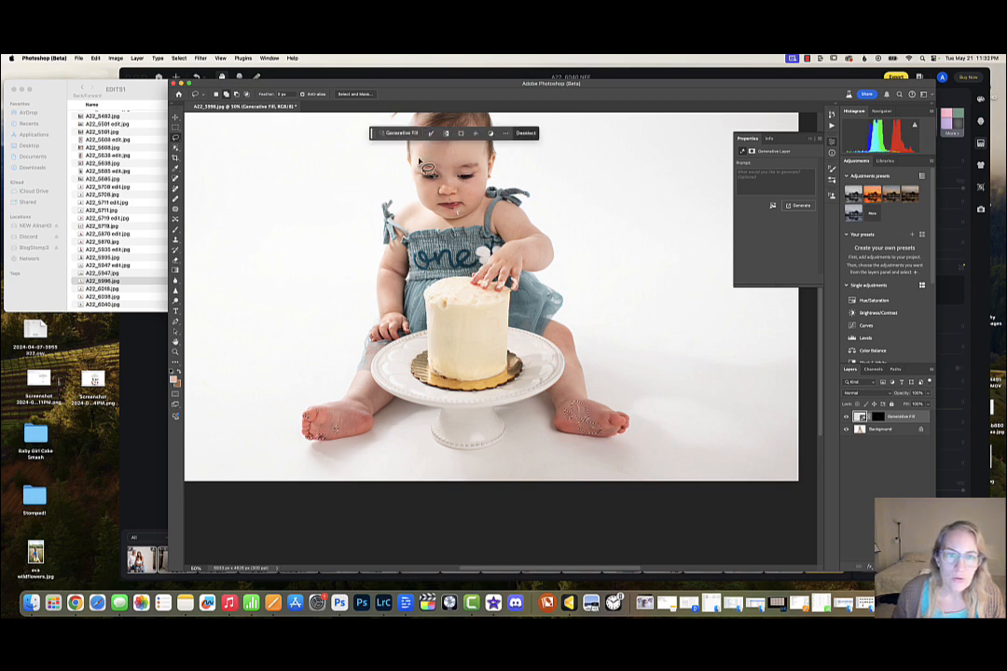
{"action": "left_click", "coordinate": [401, 133]}
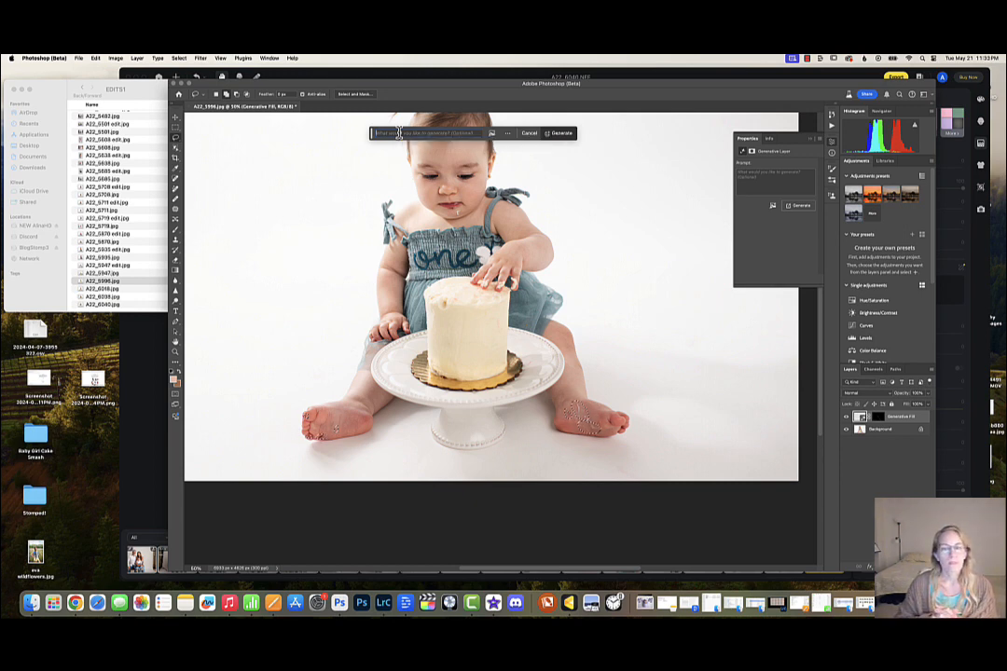
{"action": "left_click", "coordinate": [557, 134]}
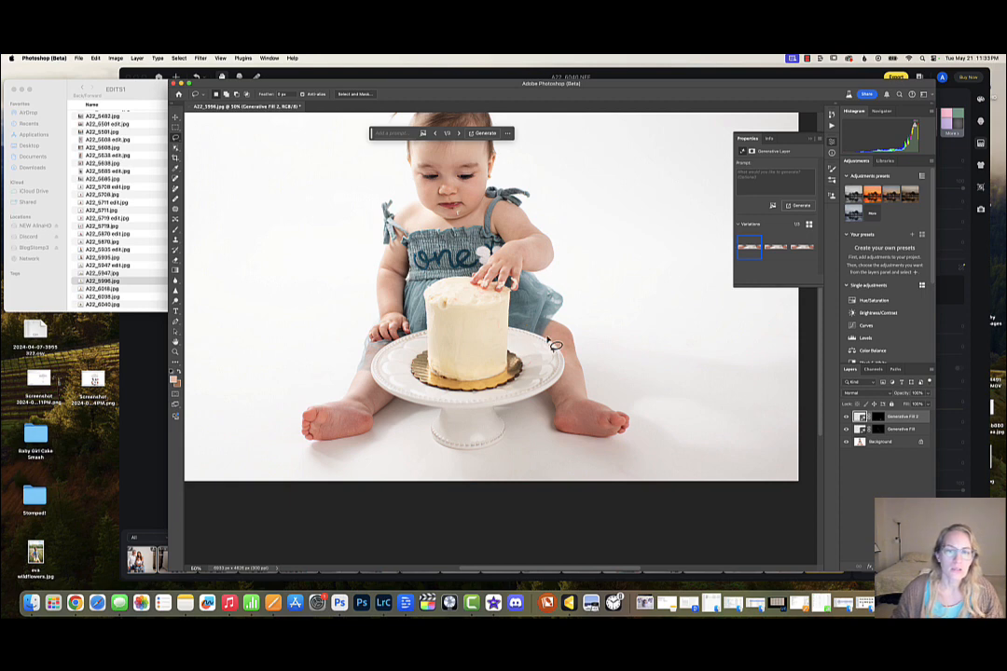
- Lasso a spot on the cake plate and the marks below the baby's lower lip, and fill both with an empty-prompt Generative Fill
{"action": "left_click_drag", "start_coordinate": [531, 361], "coordinate": [533, 370]}
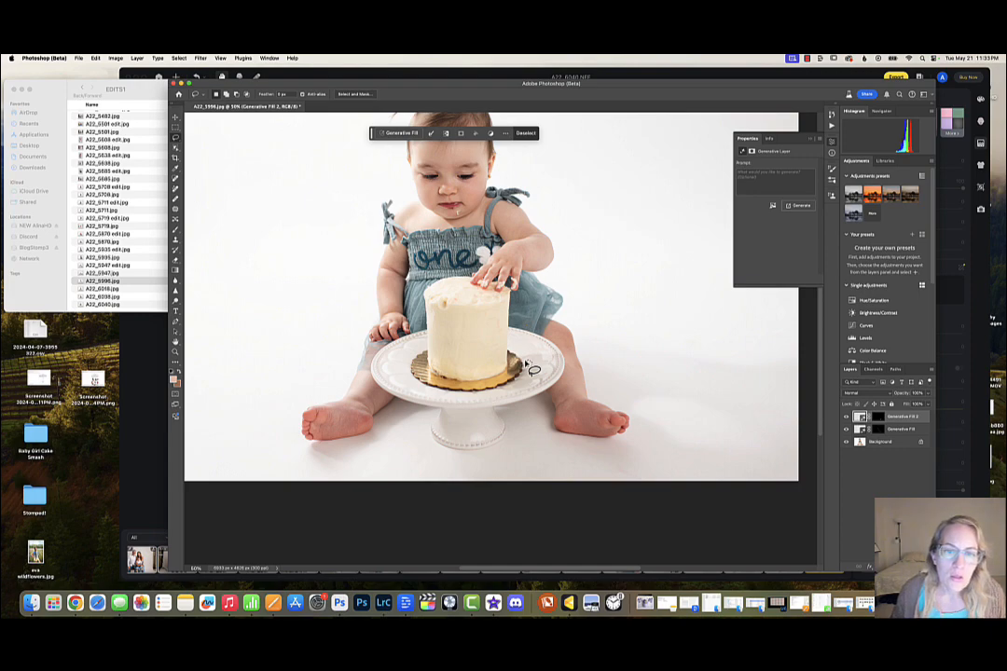
{"action": "scroll", "coordinate": [556, 307], "scroll_direction": "up", "scroll_amount": 5}
{"action": "scroll", "coordinate": [557, 307], "scroll_direction": "left", "scroll_amount": 2}
{"action": "scroll", "coordinate": [556, 307], "scroll_direction": "down", "scroll_amount": 1}
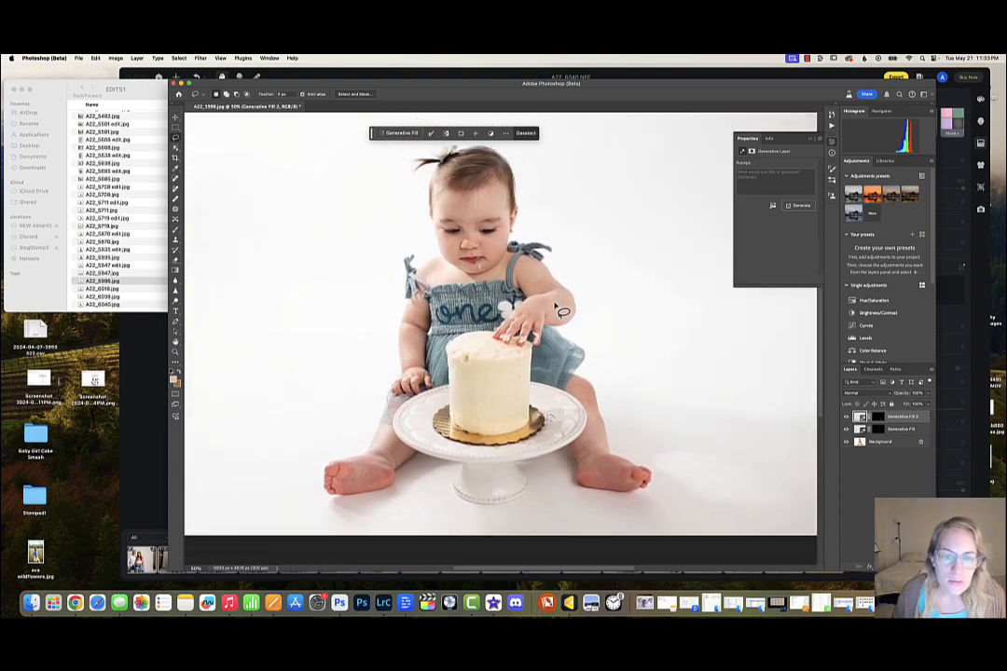
{"action": "key", "text": "super+plus"}
{"action": "key", "text": "super+plus"}
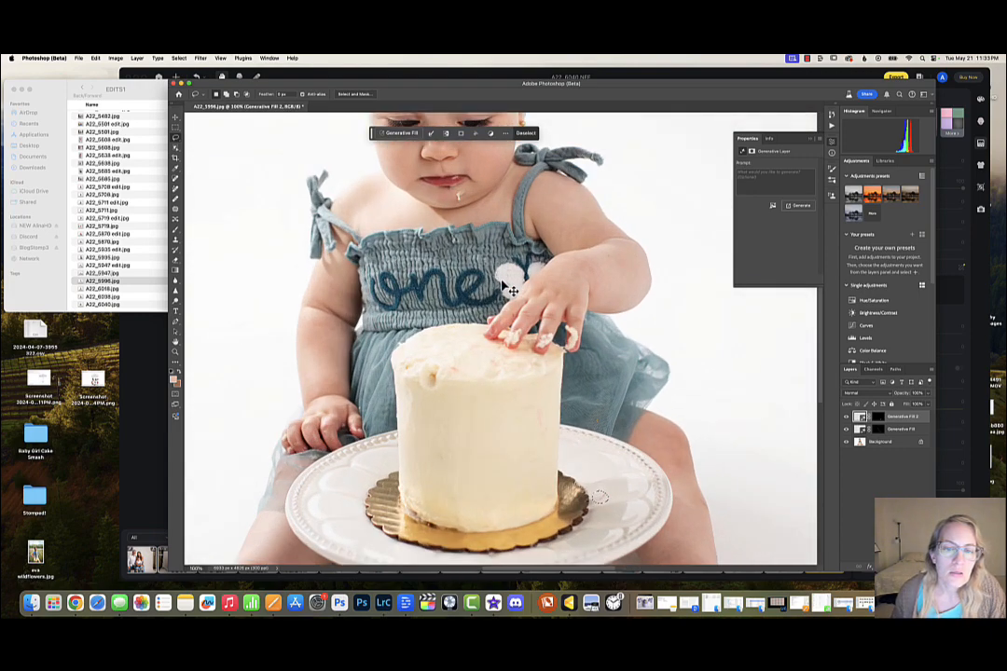
{"action": "key", "text": "super+plus"}
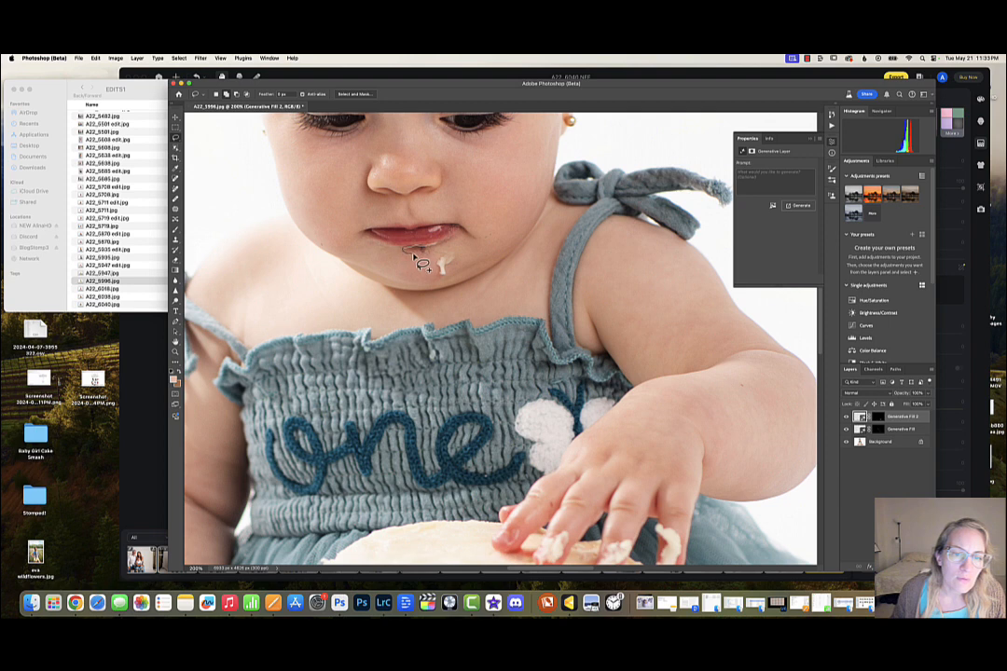
{"action": "mouse_move", "coordinate": [413, 254]}
{"action": "left_mouse_down"}
{"action": "mouse_move", "coordinate": [440, 261]}
{"action": "mouse_move", "coordinate": [415, 250]}
{"action": "left_mouse_up"}
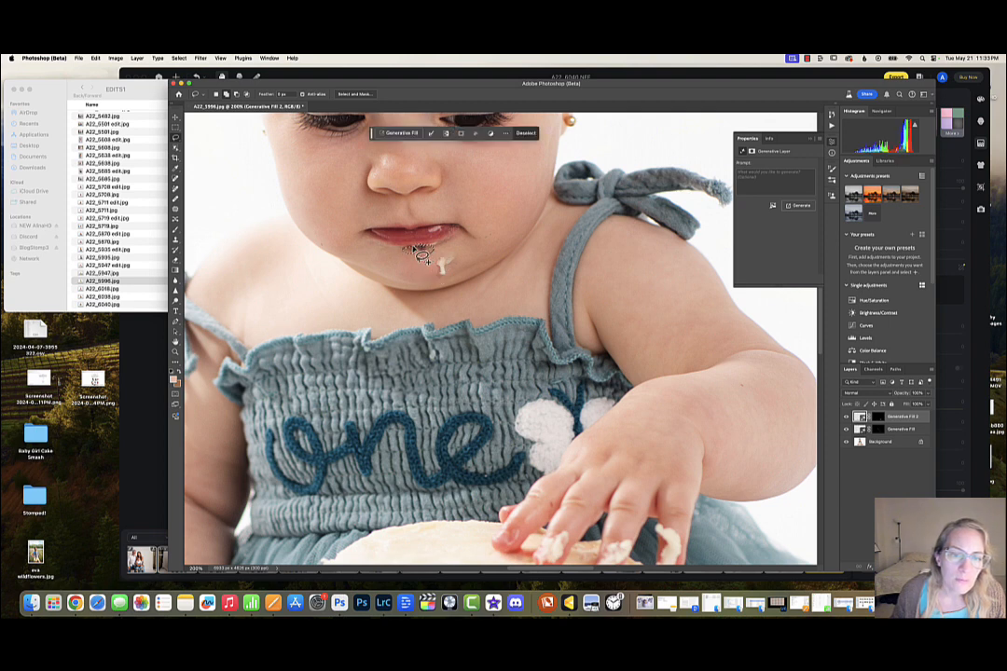
{"action": "left_click", "coordinate": [401, 132]}
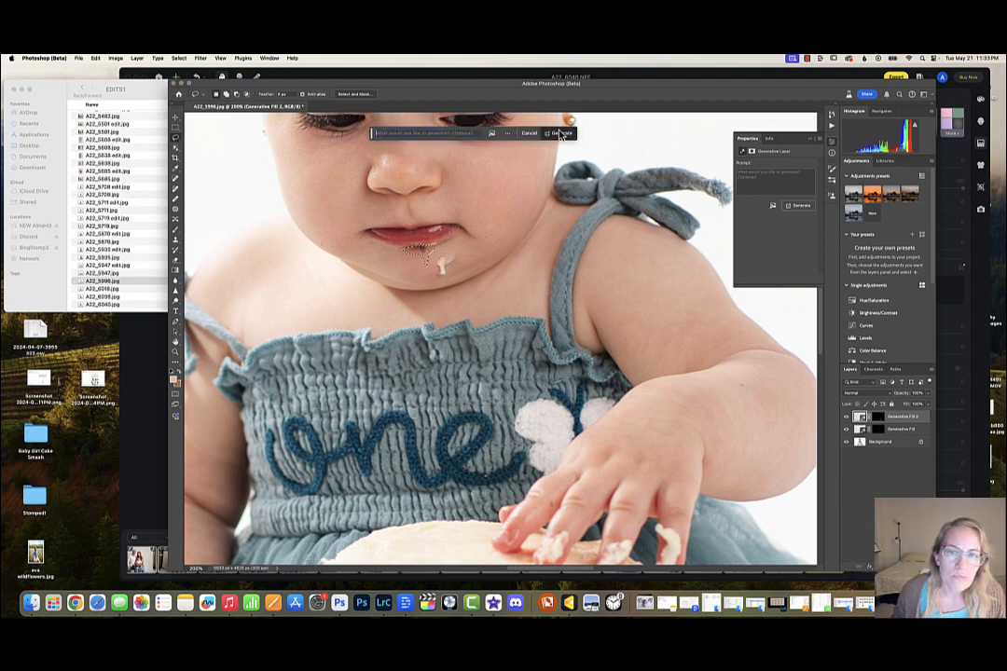
{"action": "left_click", "coordinate": [562, 134]}
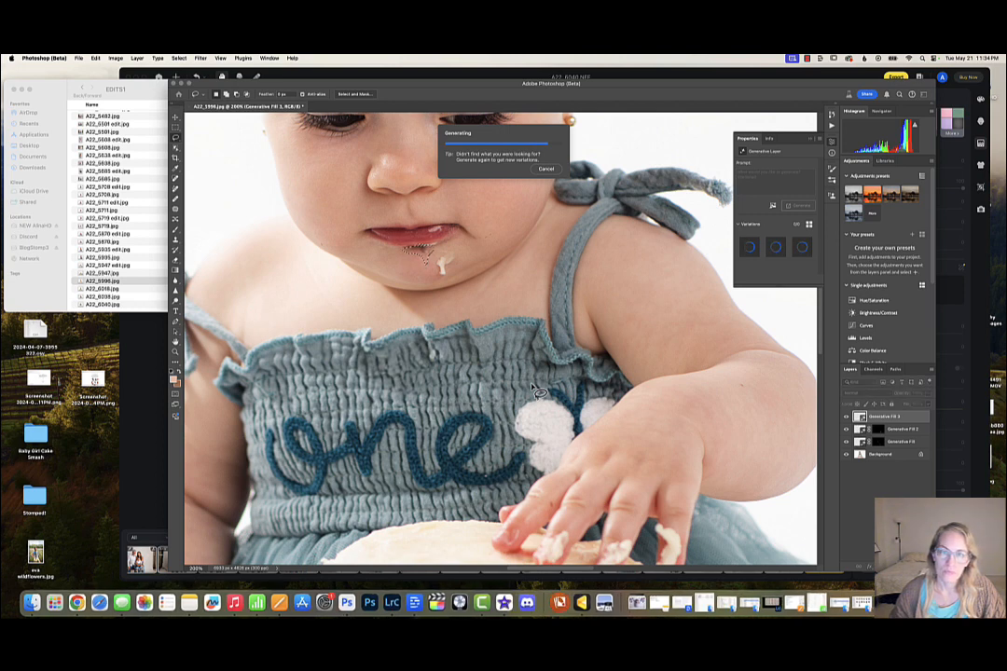
- Choose the third variation of the plate and chin fill, and compare the photo with that layer hidden and shown
{"action": "scroll", "coordinate": [527, 399], "scroll_direction": "down", "scroll_amount": 3}
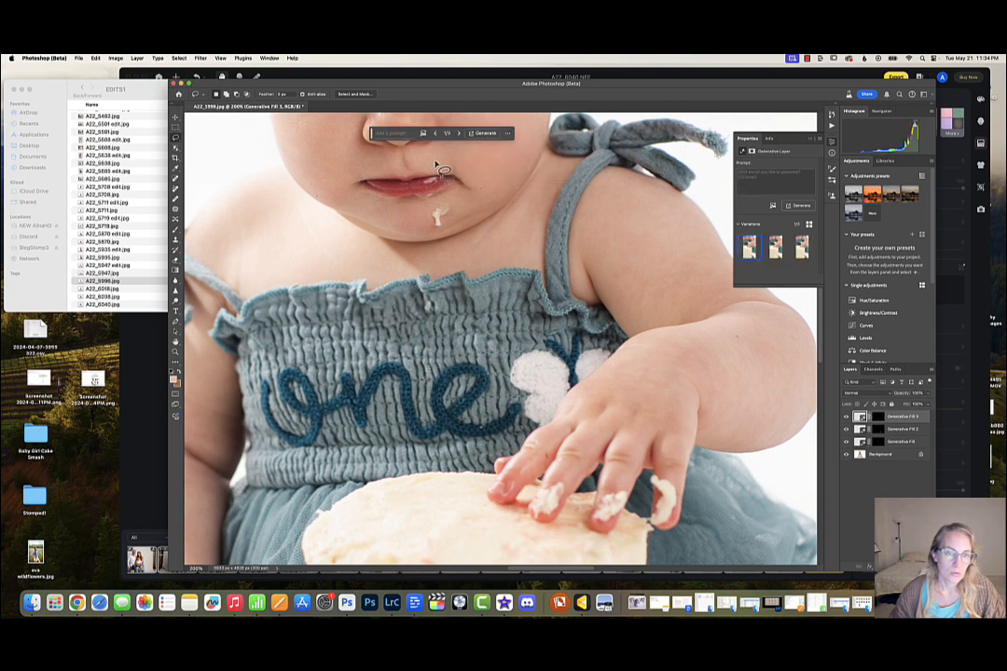
{"action": "left_click", "coordinate": [457, 135]}
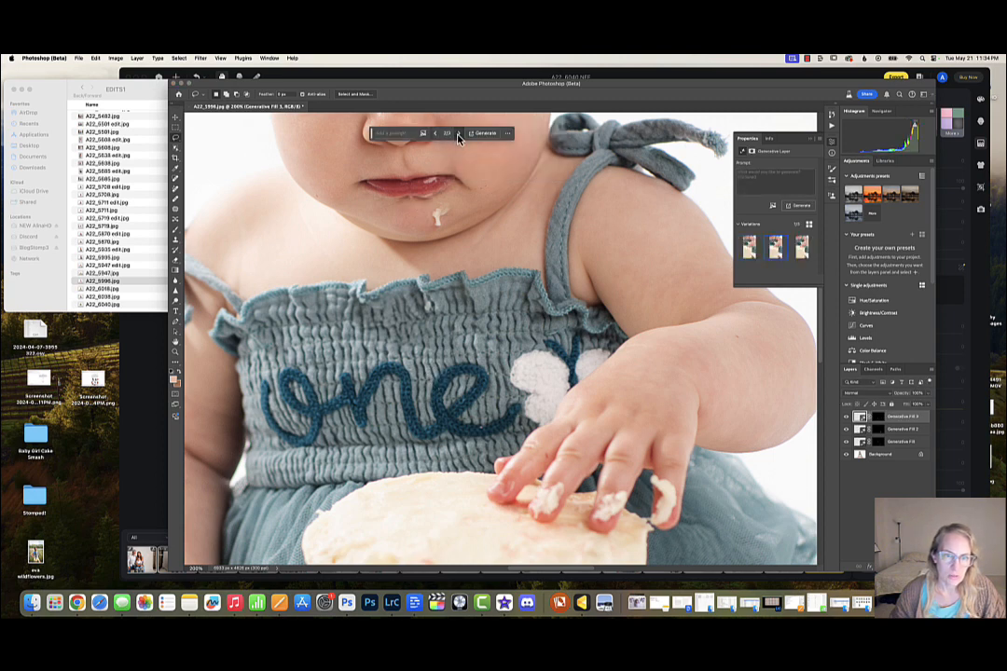
{"action": "left_click", "coordinate": [457, 135]}
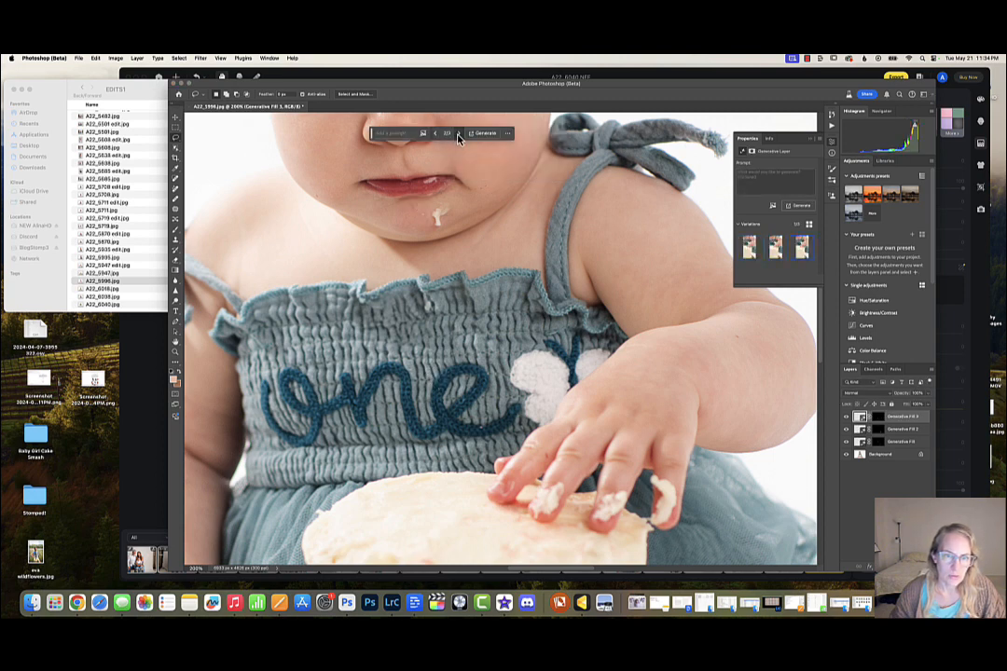
{"action": "left_click", "coordinate": [846, 417]}
{"action": "left_click", "coordinate": [845, 418]}
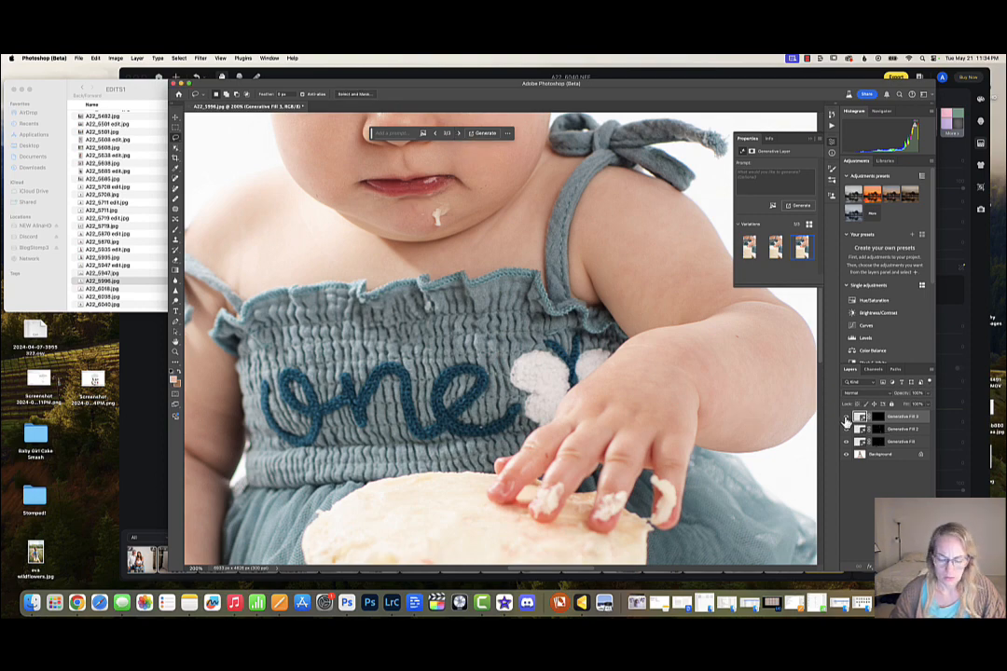
{"action": "key", "text": "super+1"}
{"action": "key", "text": "super+minus"}
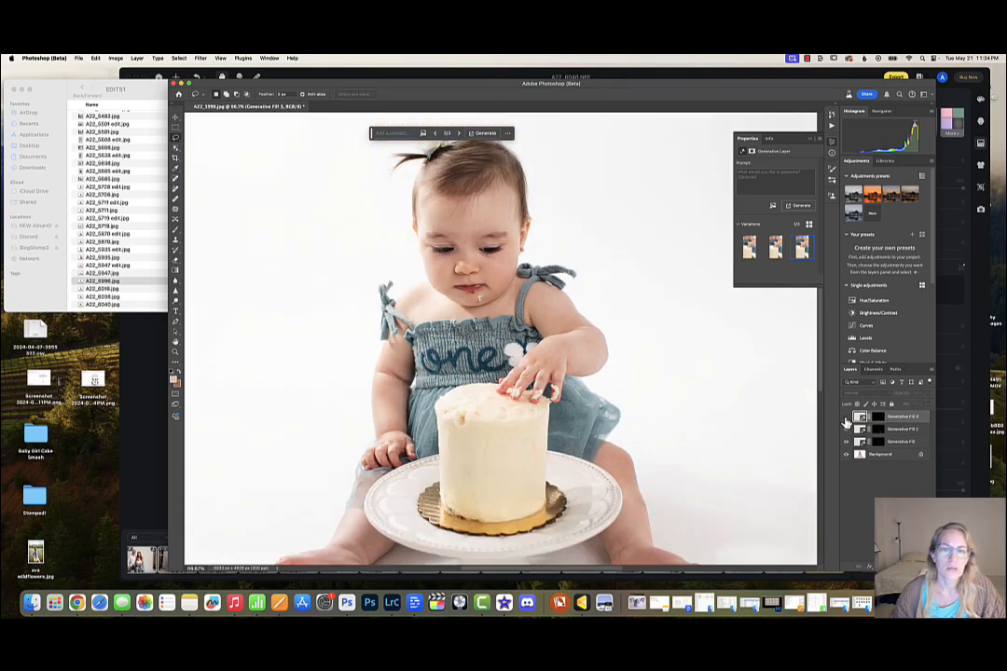
{"action": "left_click", "coordinate": [845, 418]}
- Lasso the small remaining mark on the chin beside the frosting drip and replace it with an empty-prompt Generative Fill
{"action": "scroll", "coordinate": [531, 356], "scroll_direction": "up", "scroll_amount": 3}
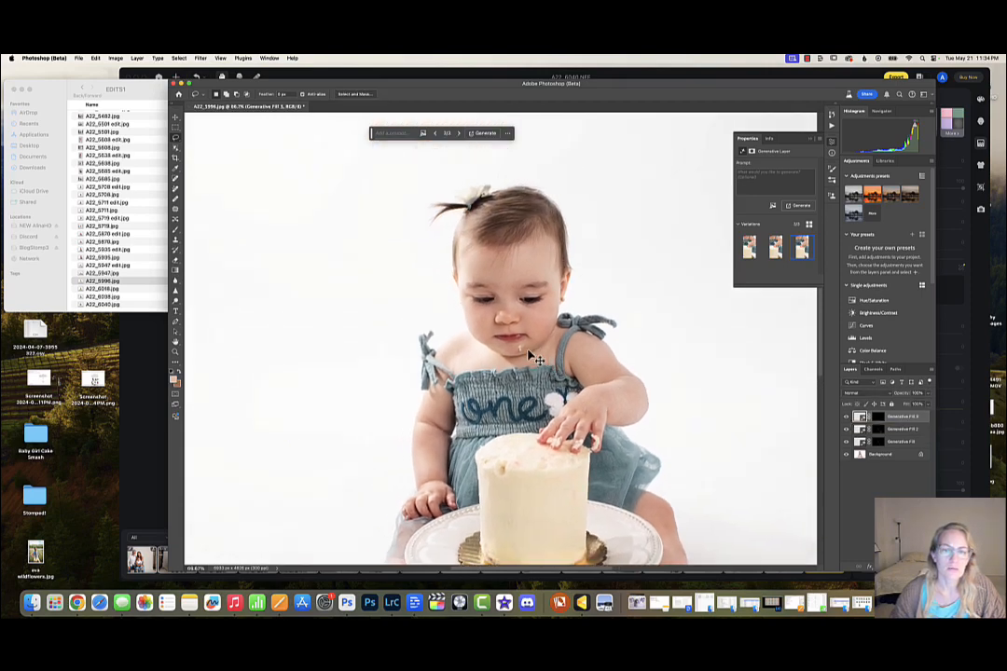
{"action": "key", "text": "super+plus"}
{"action": "key", "text": "super+plus"}
{"action": "key", "text": "super+plus"}
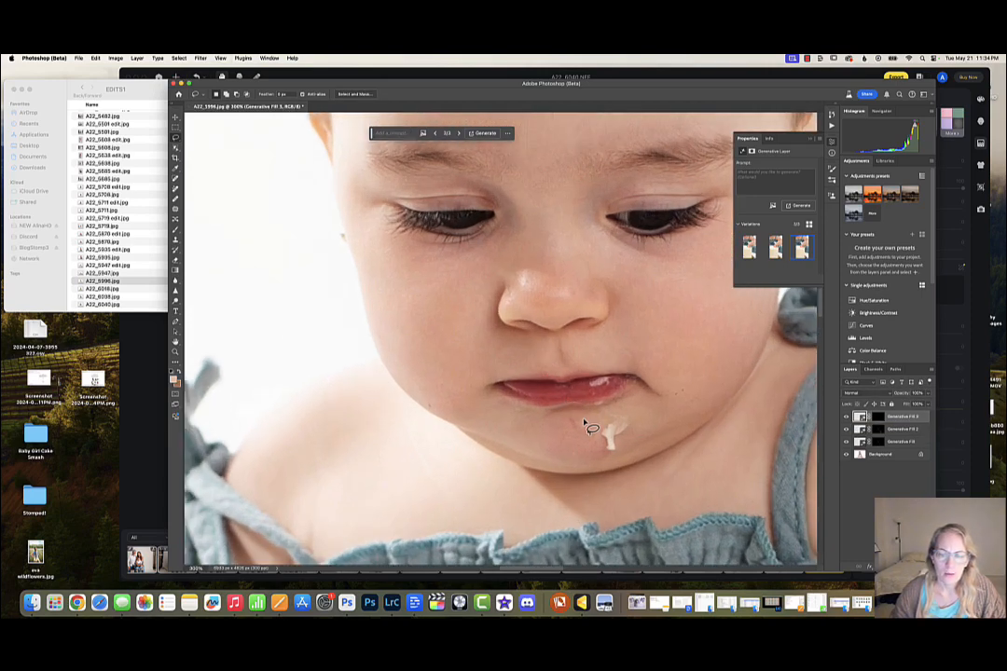
{"action": "mouse_move", "coordinate": [570, 414]}
{"action": "left_mouse_down"}
{"action": "mouse_move", "coordinate": [578, 437]}
{"action": "mouse_move", "coordinate": [595, 443]}
{"action": "mouse_move", "coordinate": [600, 433]}
{"action": "mouse_move", "coordinate": [573, 415]}
{"action": "left_mouse_up"}
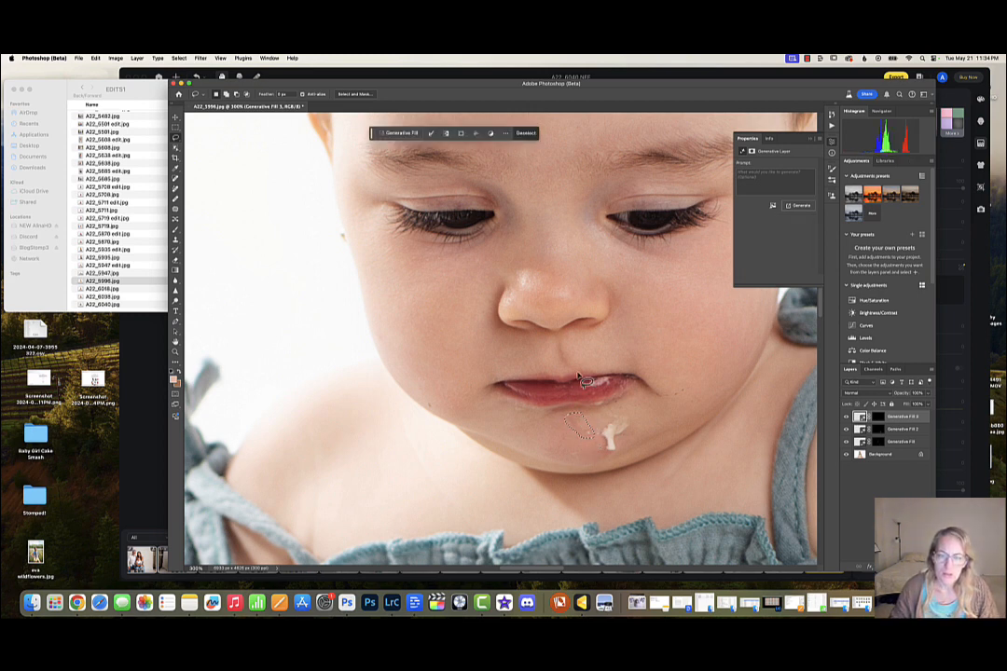
{"action": "left_click", "coordinate": [399, 133]}
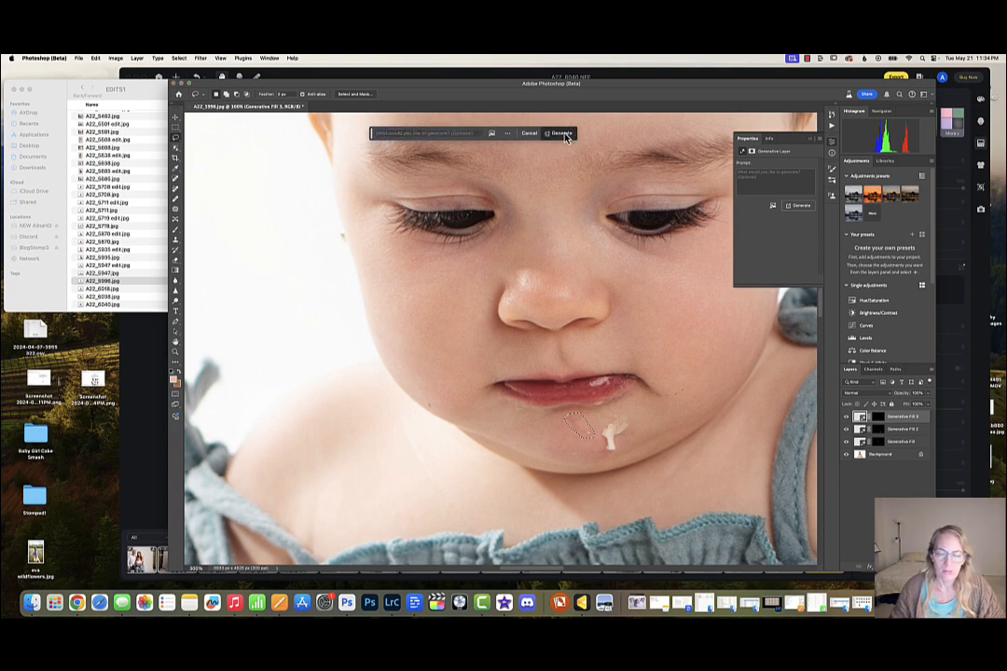
{"action": "key", "text": "super+minus"}
{"action": "key", "text": "super+minus"}
{"action": "key", "text": "super+minus"}
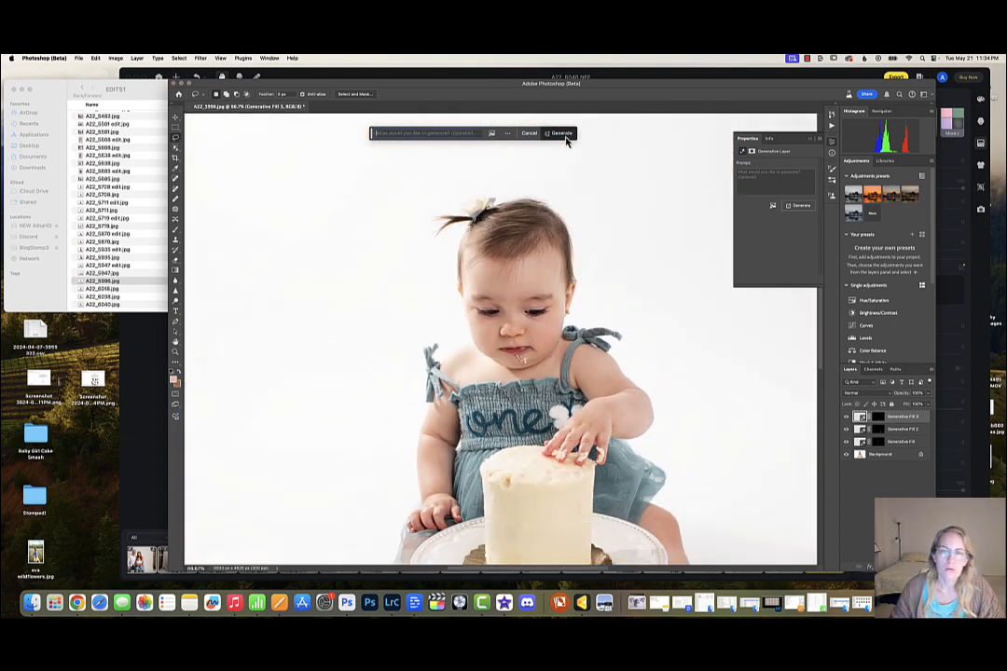
{"action": "left_click", "coordinate": [563, 133]}
- Merge all the Generative Fill layers into the Background
{"action": "scroll", "coordinate": [589, 397], "scroll_direction": "down", "scroll_amount": 3}
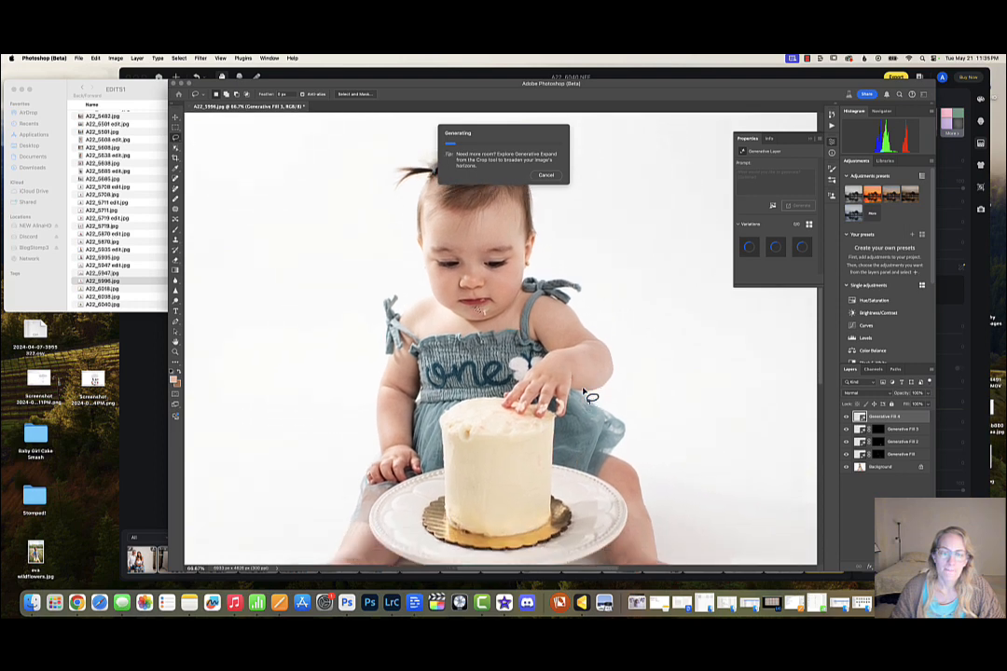
{"action": "scroll", "coordinate": [584, 392], "scroll_direction": "left", "scroll_amount": 1}
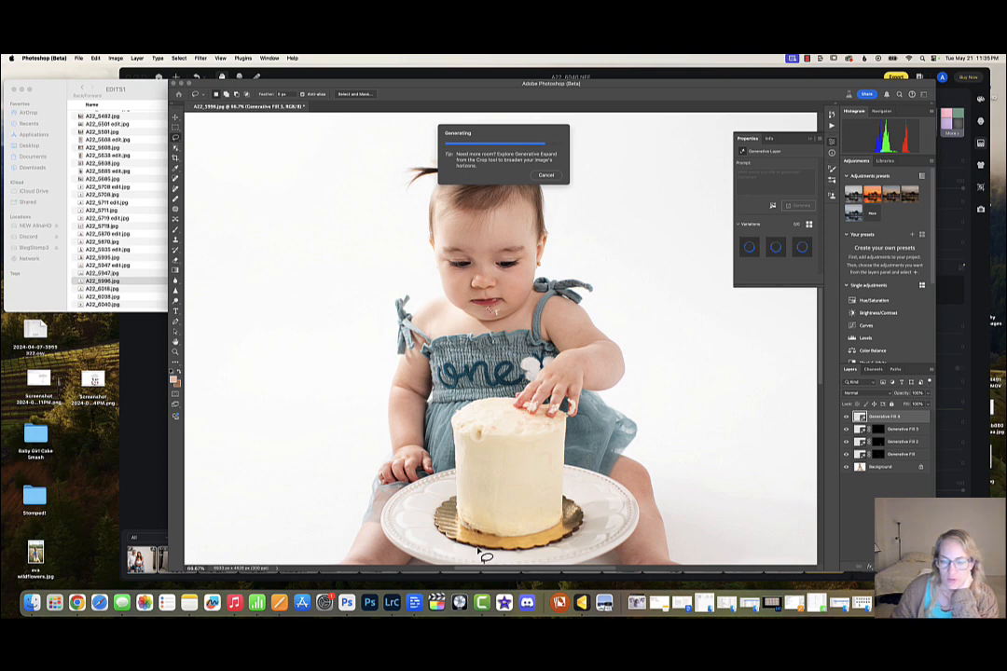
{"action": "scroll", "coordinate": [543, 550], "scroll_direction": "down", "scroll_amount": 2}
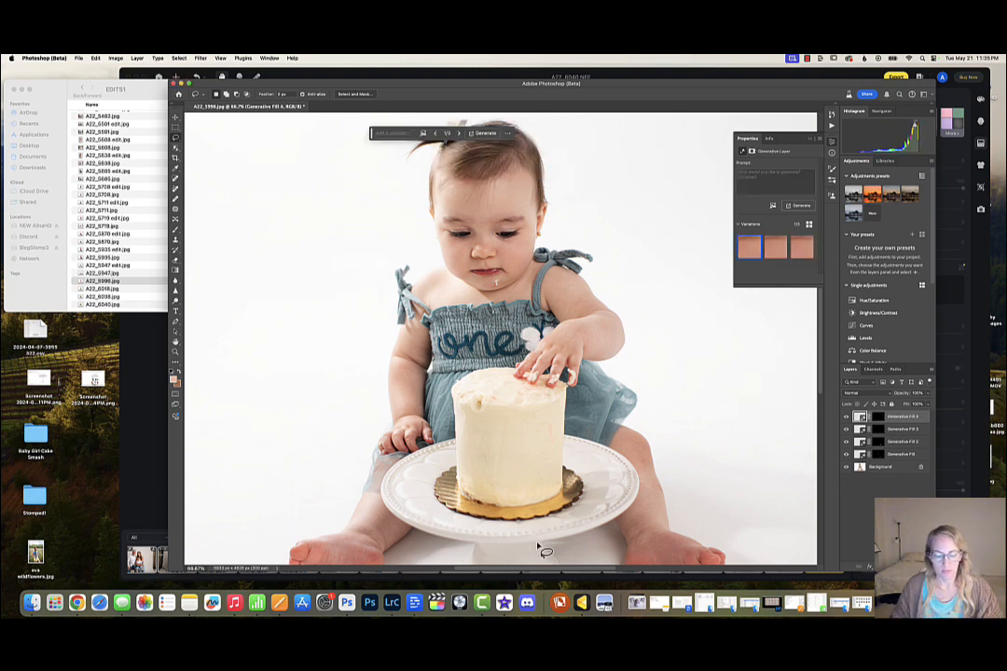
{"action": "key", "text": "super+minus"}
{"action": "key", "text": "super+minus"}
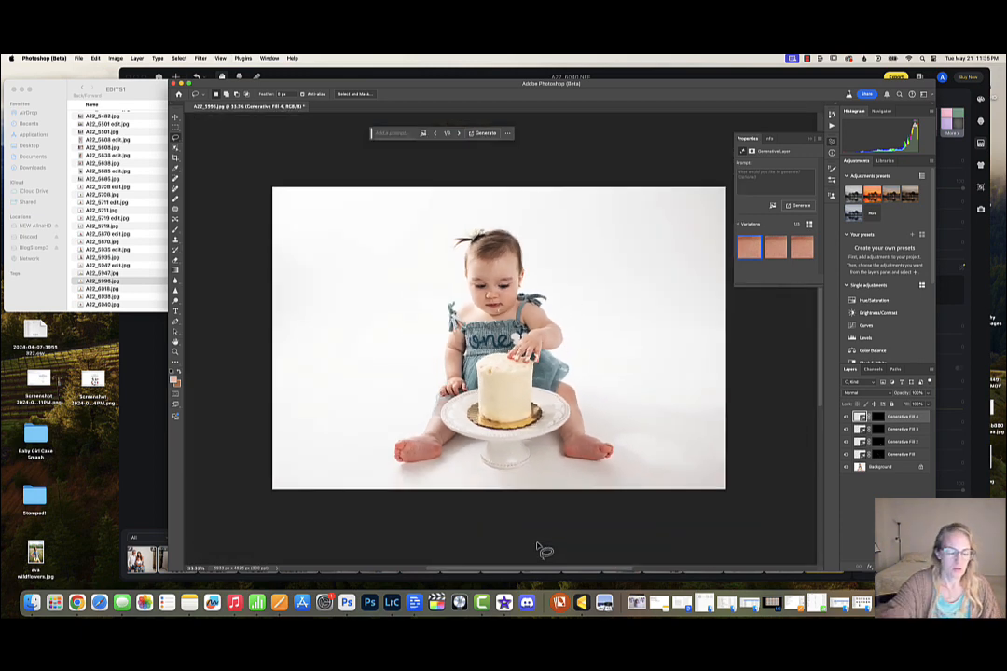
{"action": "key", "text": "shift+super+e"}
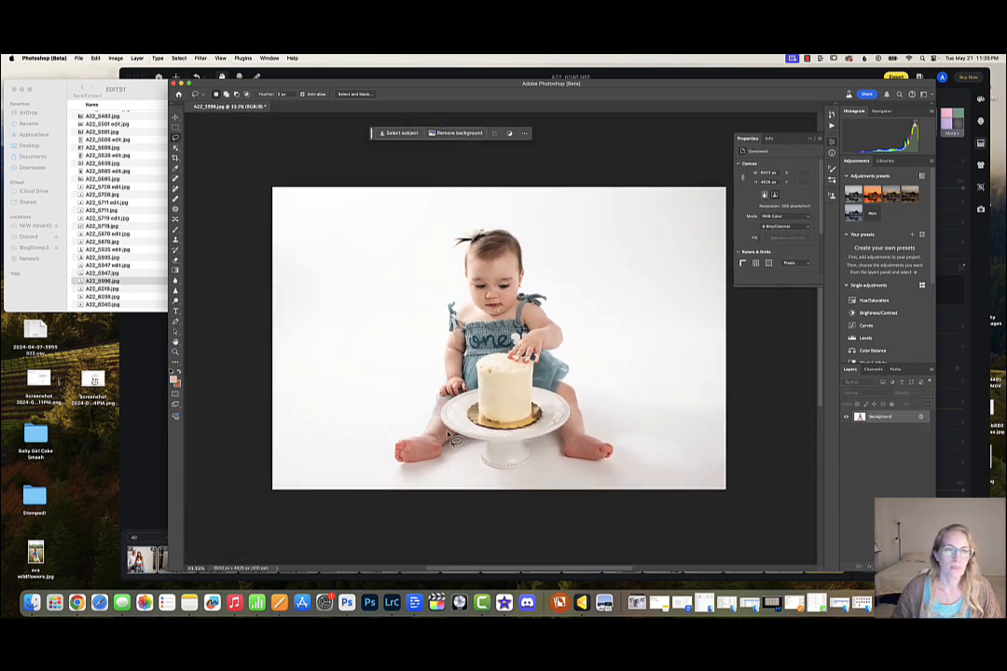
- Save a JPEG copy as "A22_5996 edit.jpg" in EDITS1 at quality 10 and close the original without saving
{"action": "left_click", "coordinate": [80, 58]}
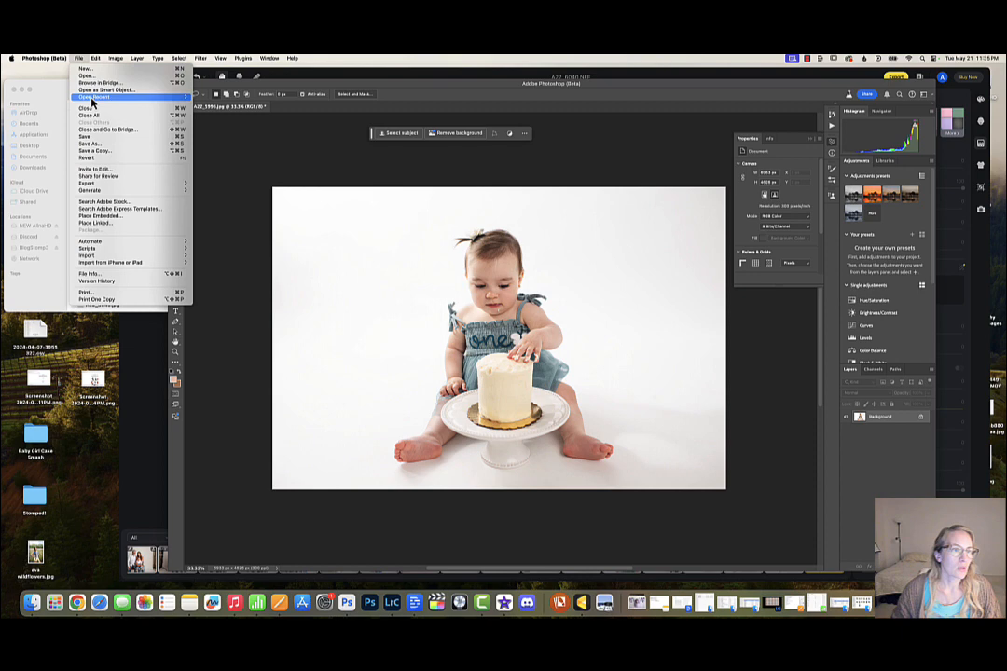
{"action": "left_click", "coordinate": [104, 156]}
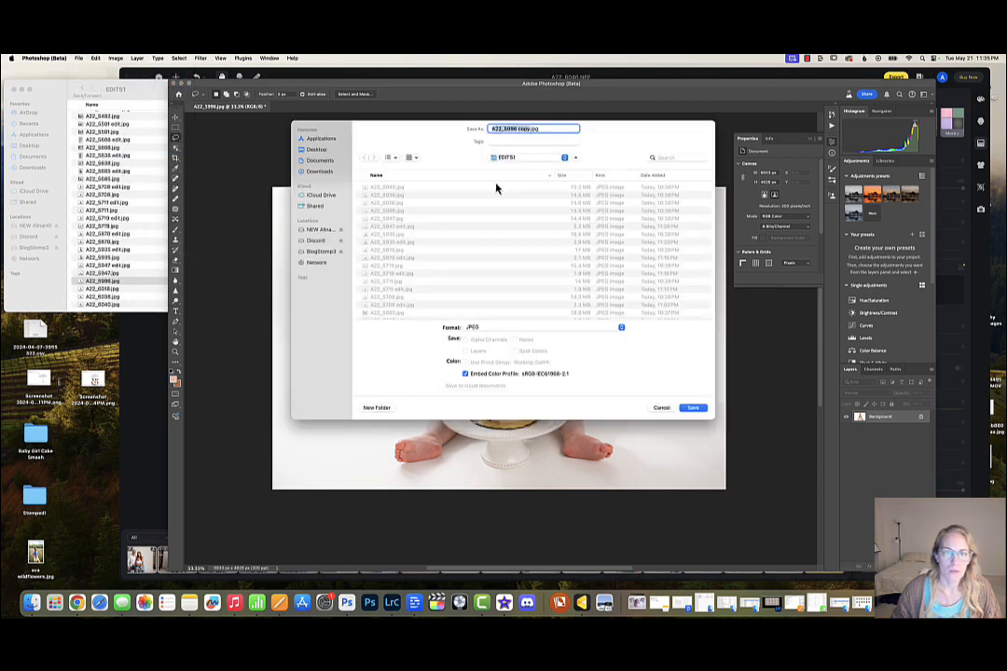
{"action": "double_click", "coordinate": [523, 130]}
{"action": "type", "text": "e"}
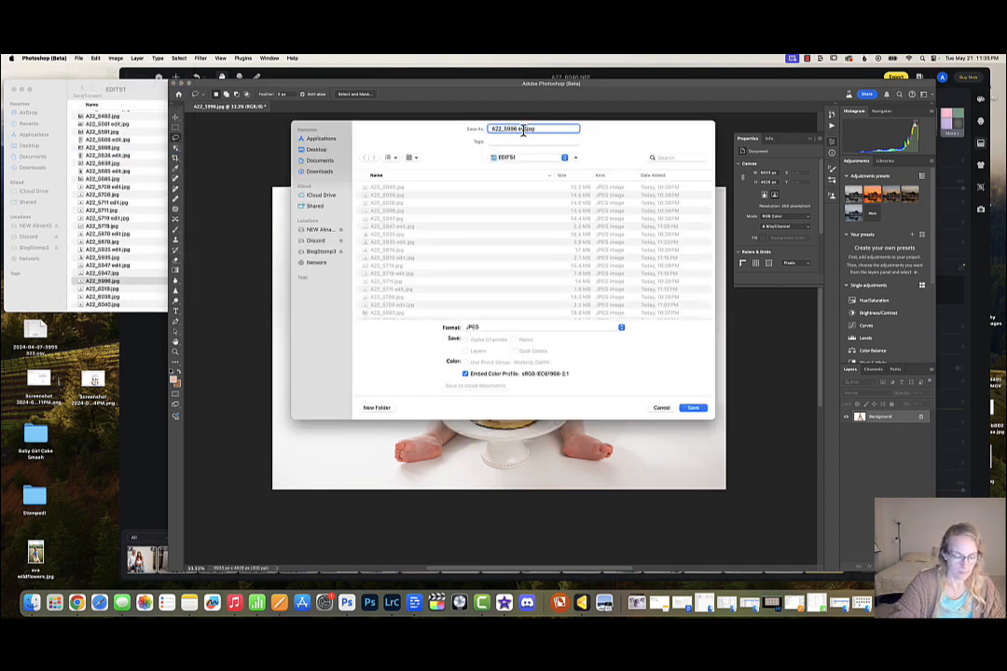
{"action": "key", "text": "Return"}
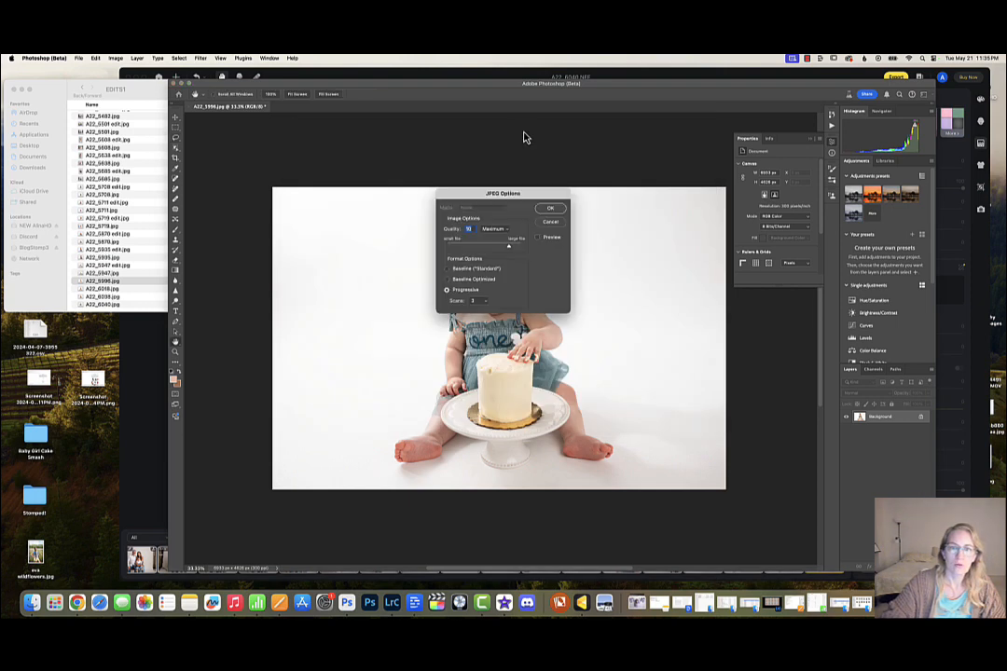
{"action": "key", "text": "Return"}
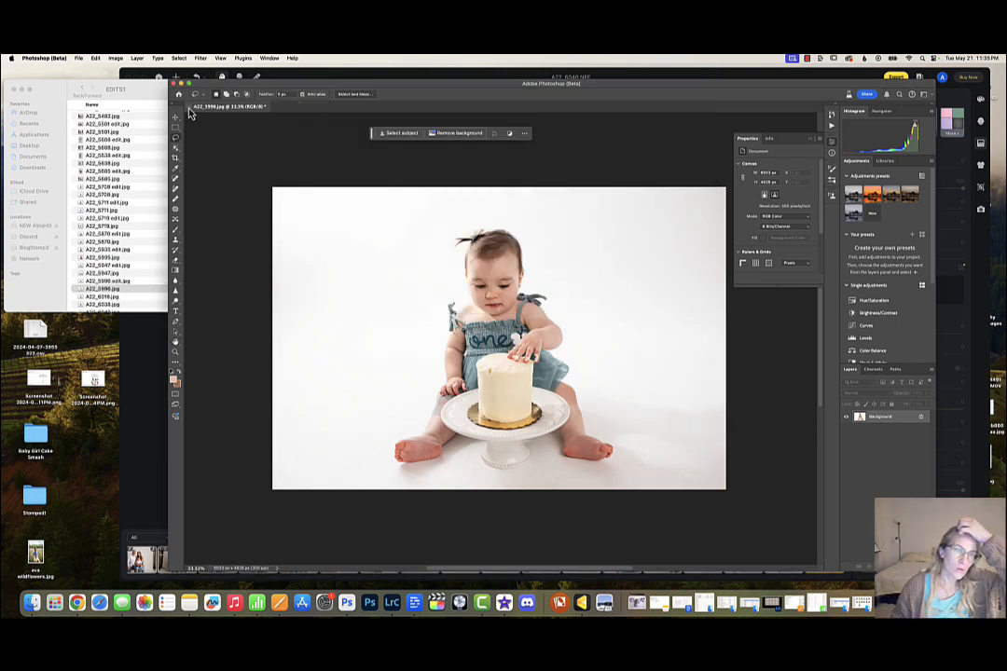
{"action": "left_click", "coordinate": [189, 108]}
{"action": "left_click", "coordinate": [505, 257]}
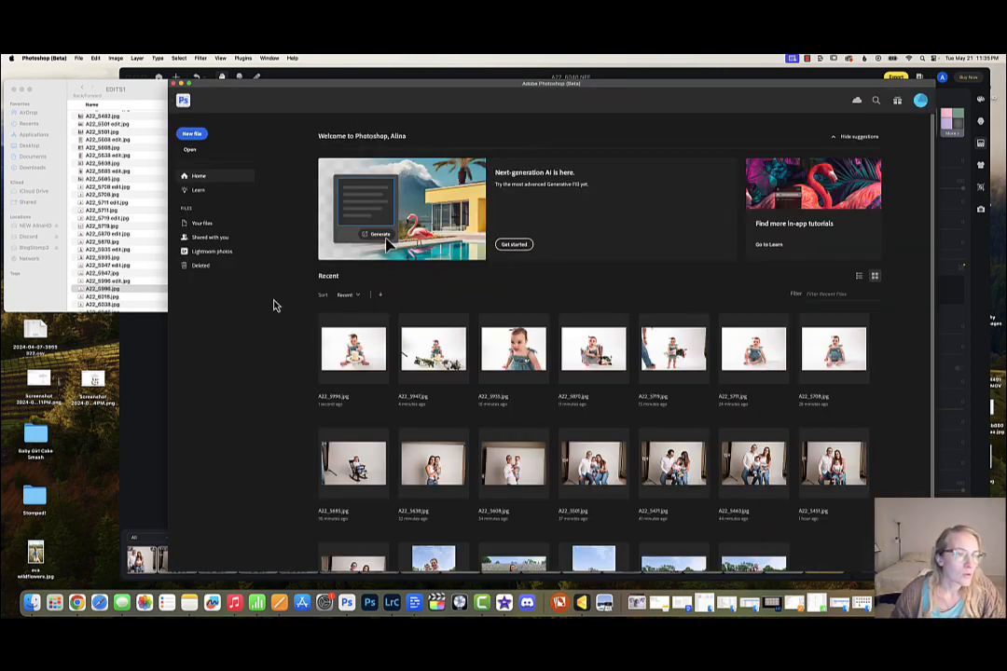
- Open A22_6018.jpg from the EDITS1 folder in Photoshop (Beta)
{"action": "left_click", "coordinate": [140, 304]}
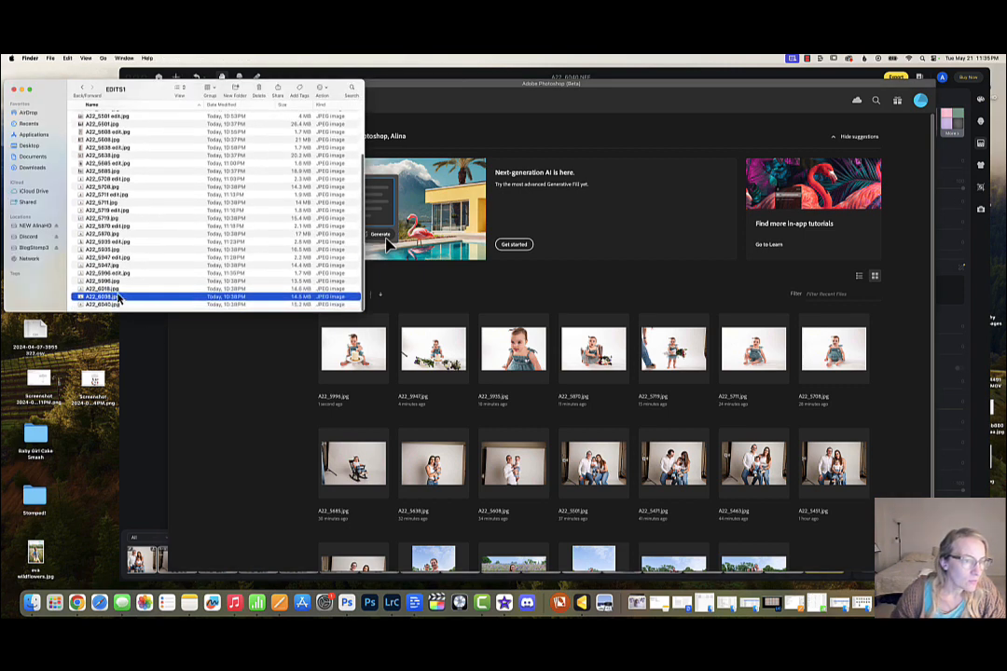
{"action": "left_click", "coordinate": [116, 290]}
{"action": "right_click", "coordinate": [118, 290]}
{"action": "mouse_move", "coordinate": [128, 304]}
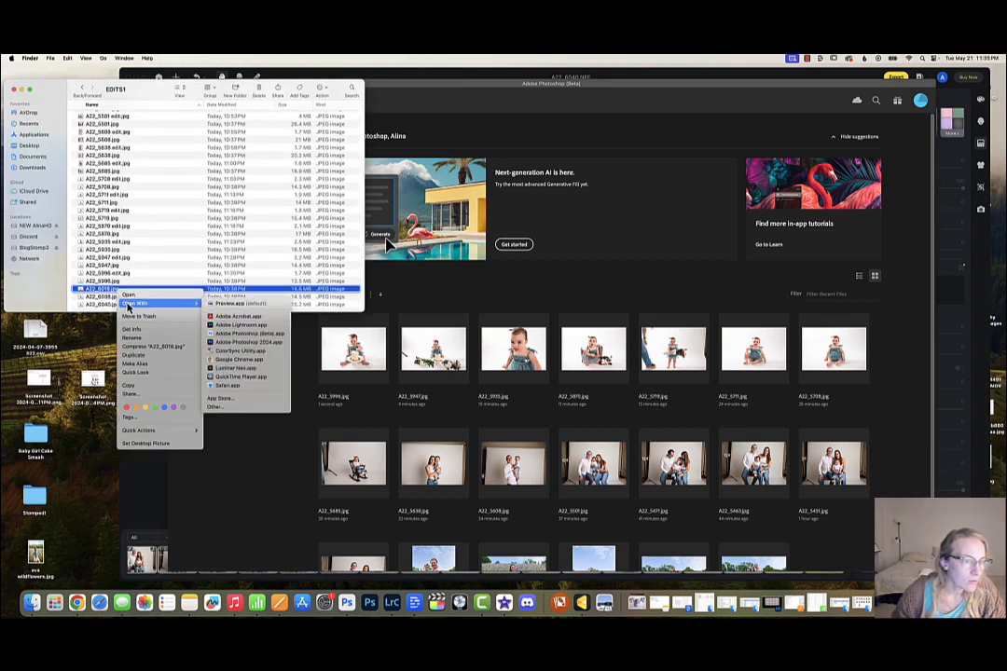
{"action": "left_click", "coordinate": [250, 333]}
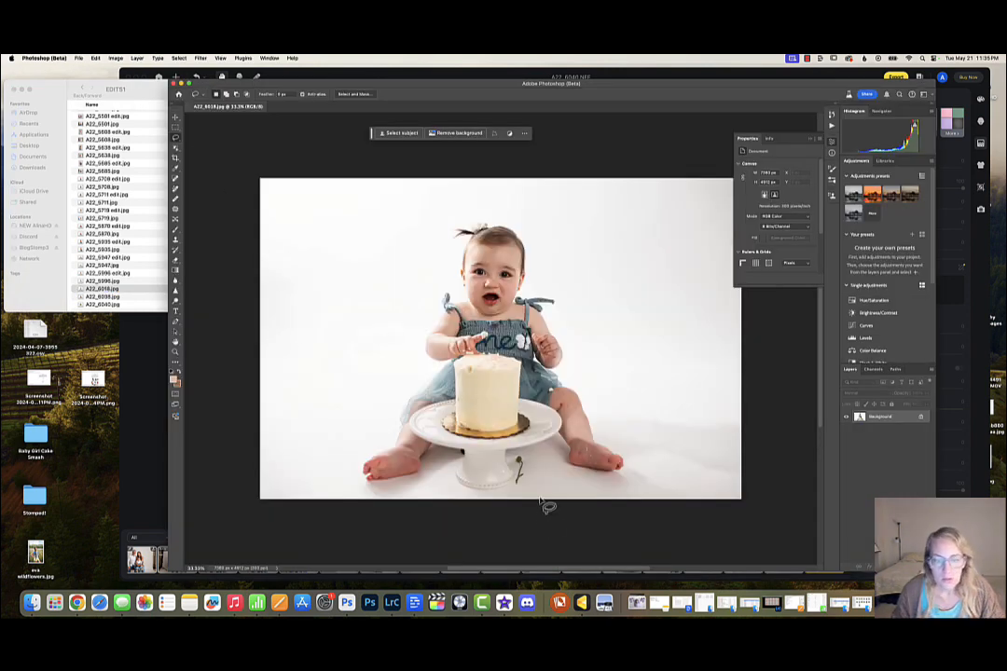
- Lasso the twig beside the base of the cake stand and replace it with an empty-prompt Generative Fill
{"action": "left_click_drag", "start_coordinate": [521, 481], "coordinate": [518, 480]}
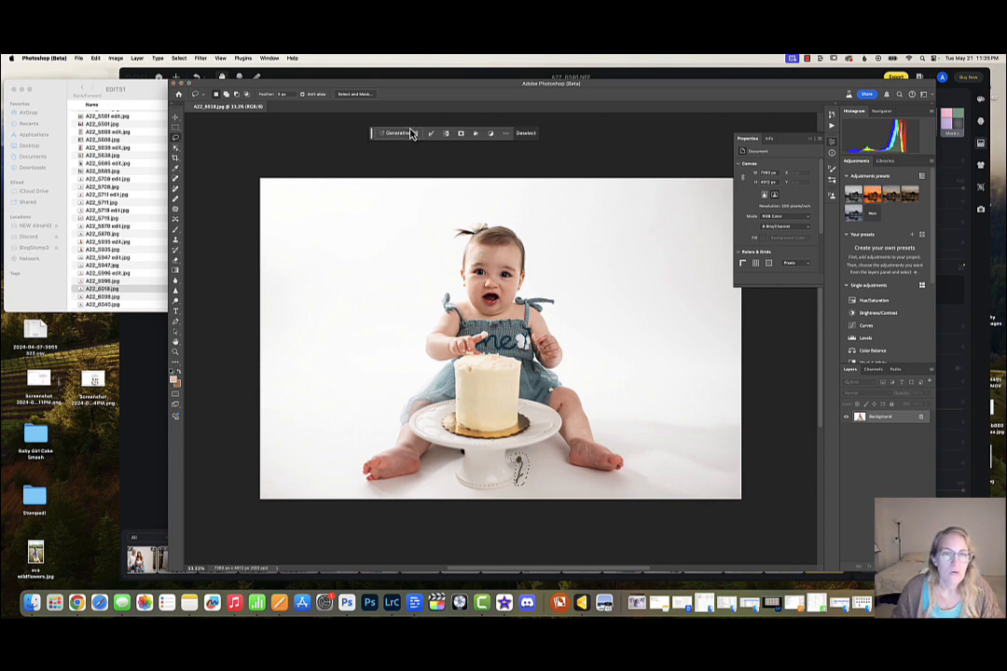
{"action": "left_click", "coordinate": [411, 134]}
{"action": "left_click", "coordinate": [549, 135]}
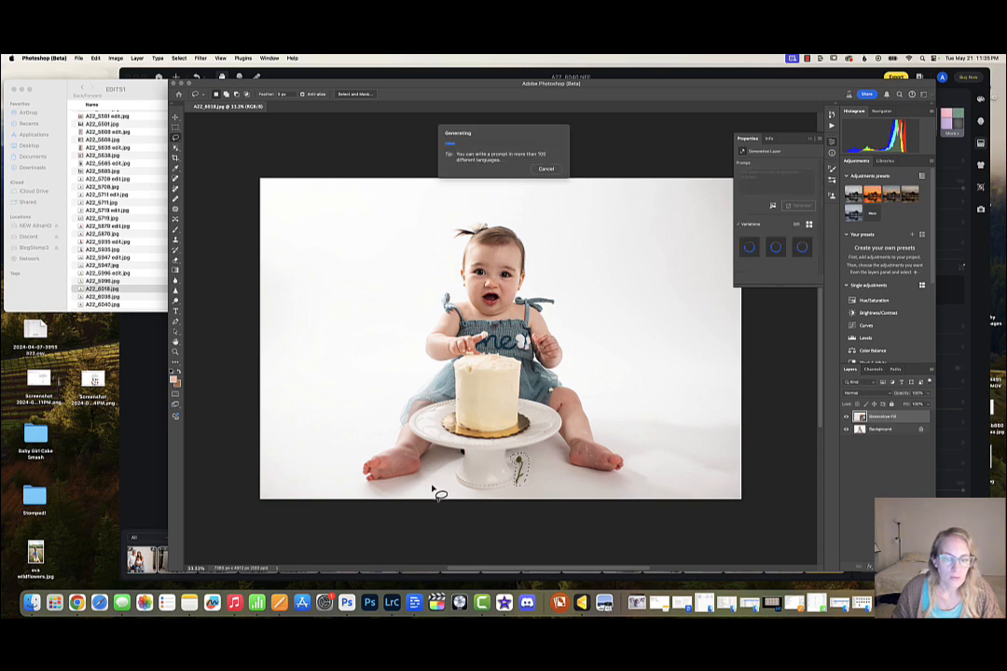
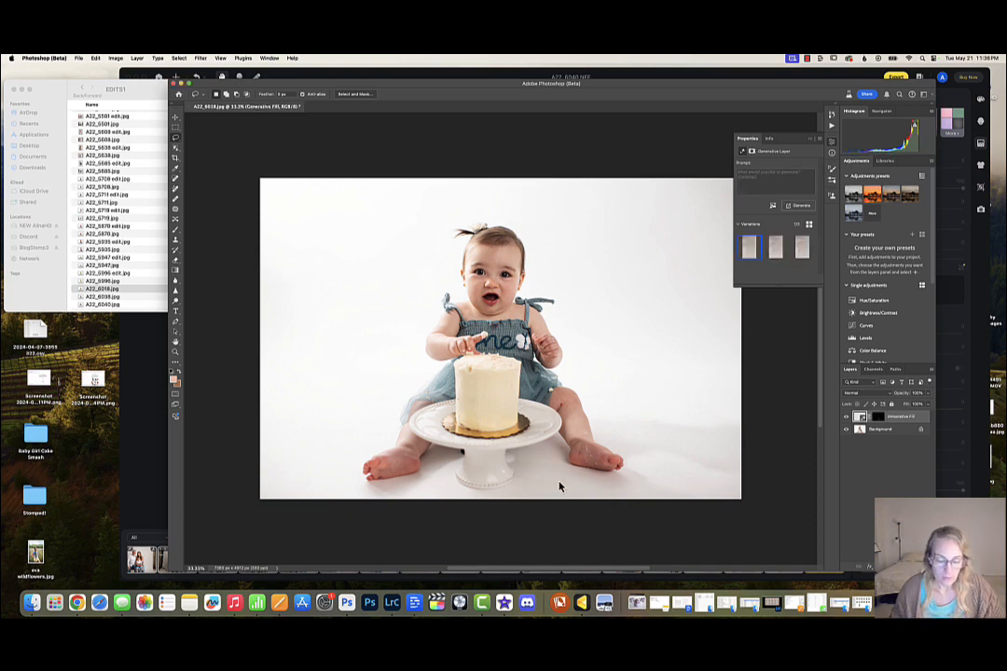
- Lasso the dark spot and shadow at the top of the cake stand's stem and replace them with an empty-prompt Generative Fill
{"action": "key", "text": "super+equal"}
{"action": "scroll", "coordinate": [542, 523], "scroll_direction": "down", "scroll_amount": 5}
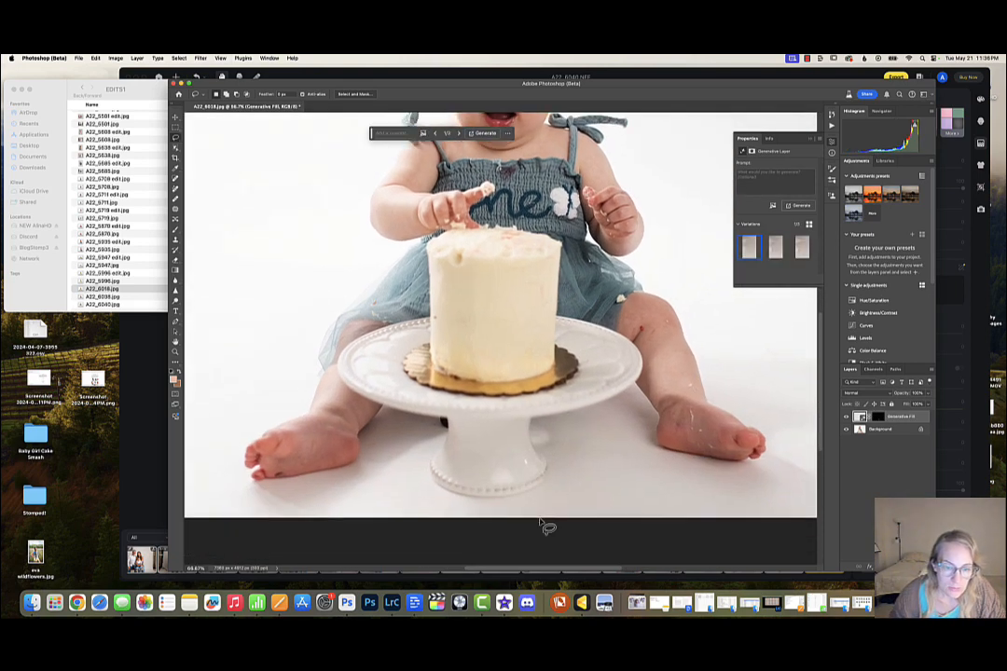
{"action": "key", "text": "super+equal"}
{"action": "scroll", "coordinate": [541, 522], "scroll_direction": "down", "scroll_amount": 3}
{"action": "scroll", "coordinate": [541, 522], "scroll_direction": "left", "scroll_amount": 2}
{"action": "scroll", "coordinate": [541, 521], "scroll_direction": "left", "scroll_amount": 1}
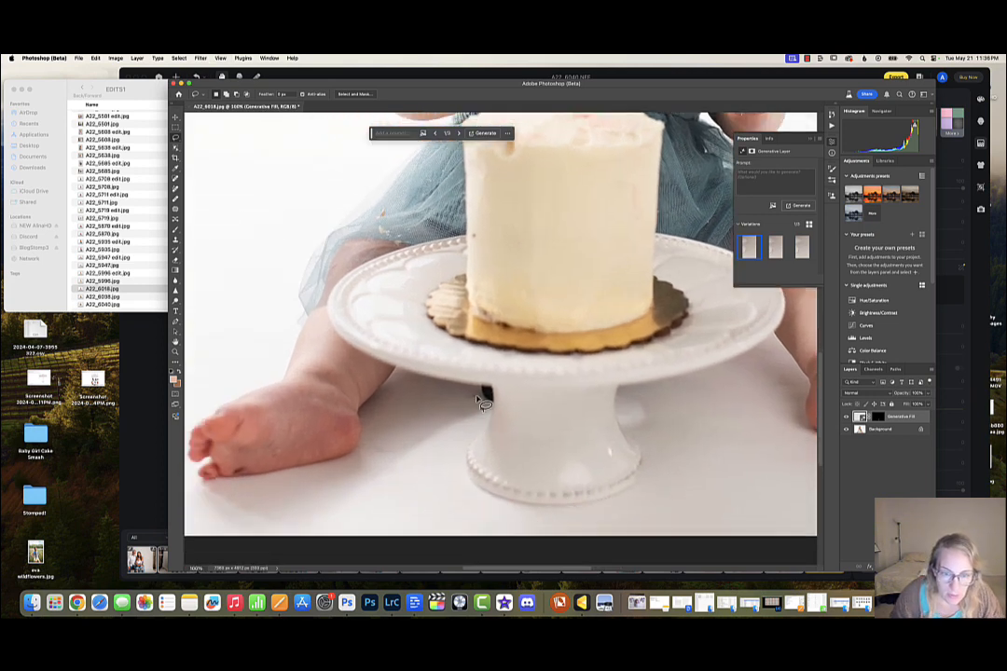
{"action": "left_click_drag", "start_coordinate": [475, 385], "coordinate": [480, 384]}
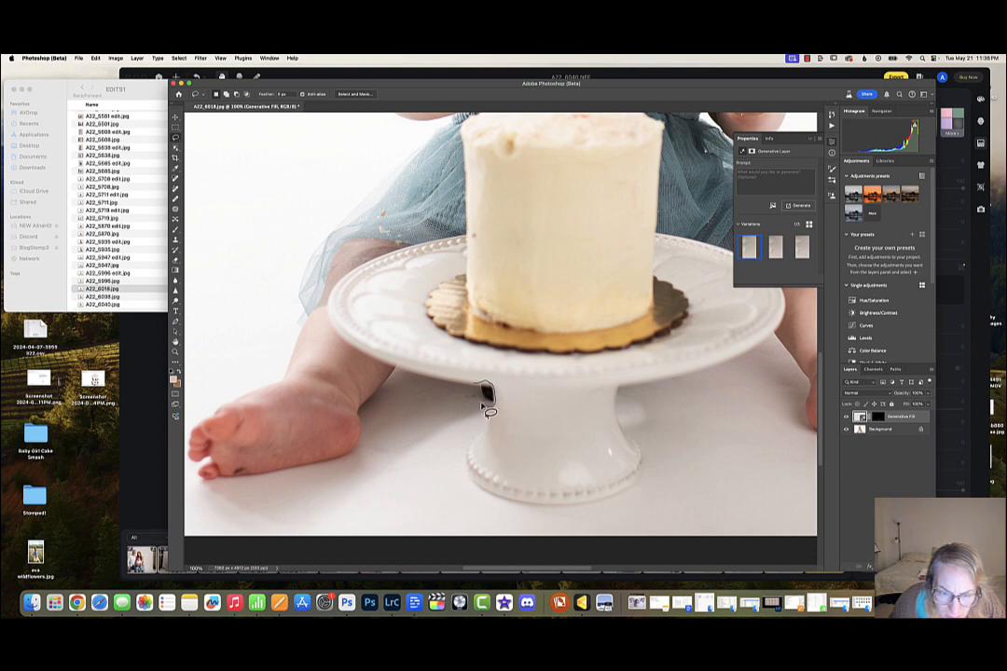
{"action": "left_click_drag", "start_coordinate": [472, 405], "coordinate": [483, 391]}
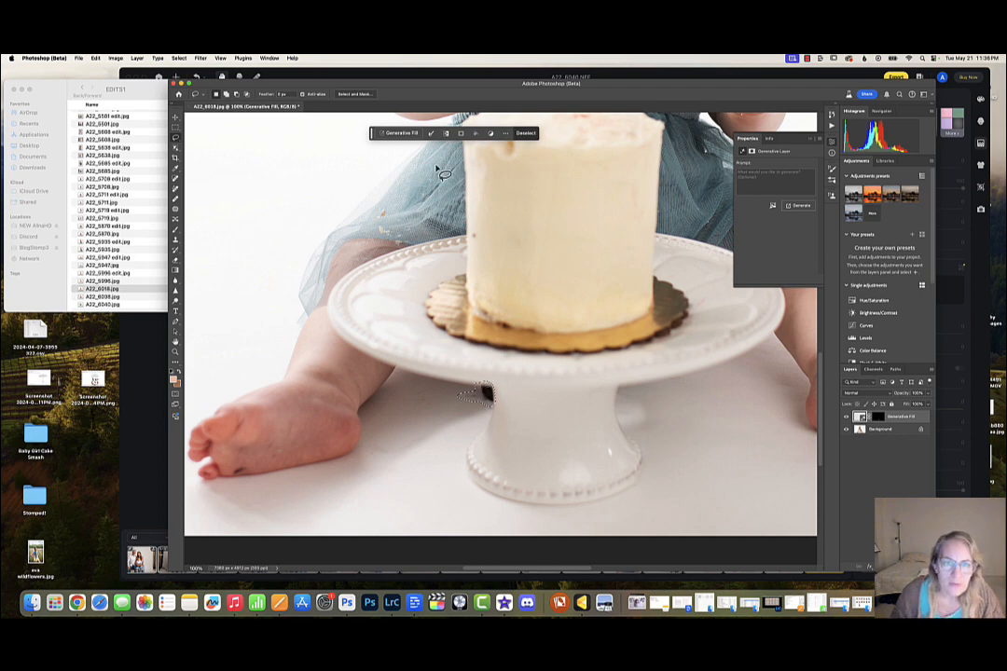
{"action": "left_click", "coordinate": [413, 135]}
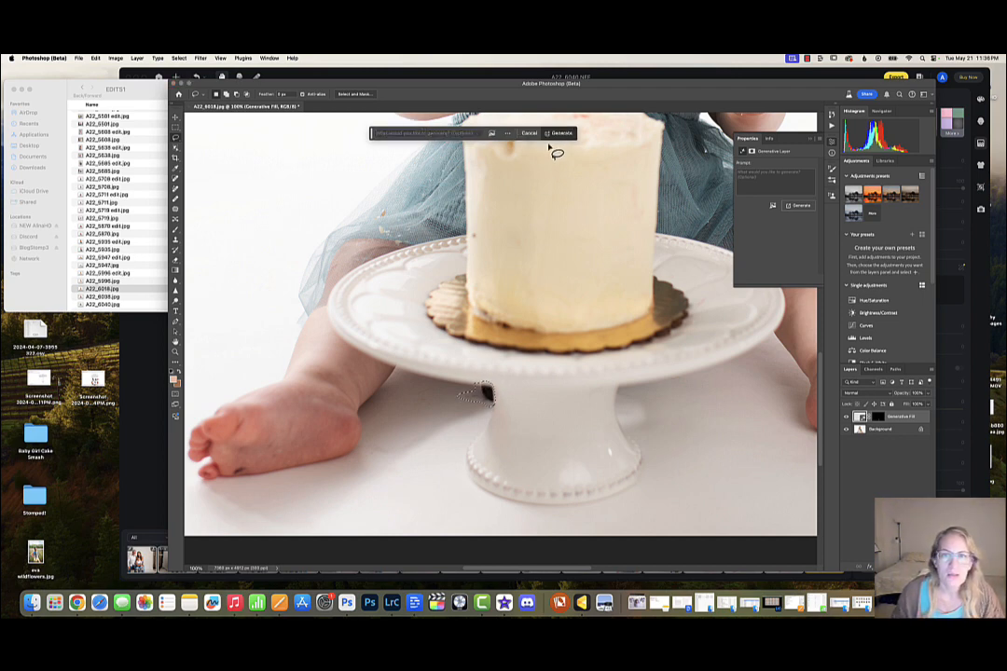
{"action": "left_click", "coordinate": [554, 134]}
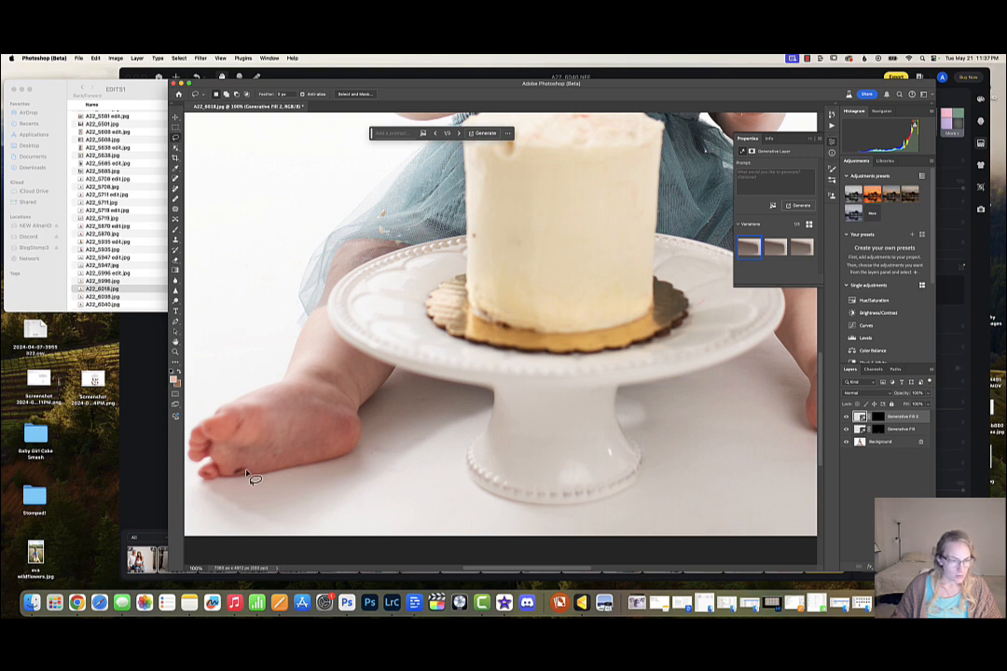
- Lasso the marks on both of the baby's feet, the ankle and the knee together, and fill them with an empty-prompt Generative Fill
{"action": "mouse_move", "coordinate": [248, 475]}
{"action": "left_mouse_down"}
{"action": "mouse_move", "coordinate": [200, 472]}
{"action": "mouse_move", "coordinate": [211, 476]}
{"action": "left_mouse_up"}
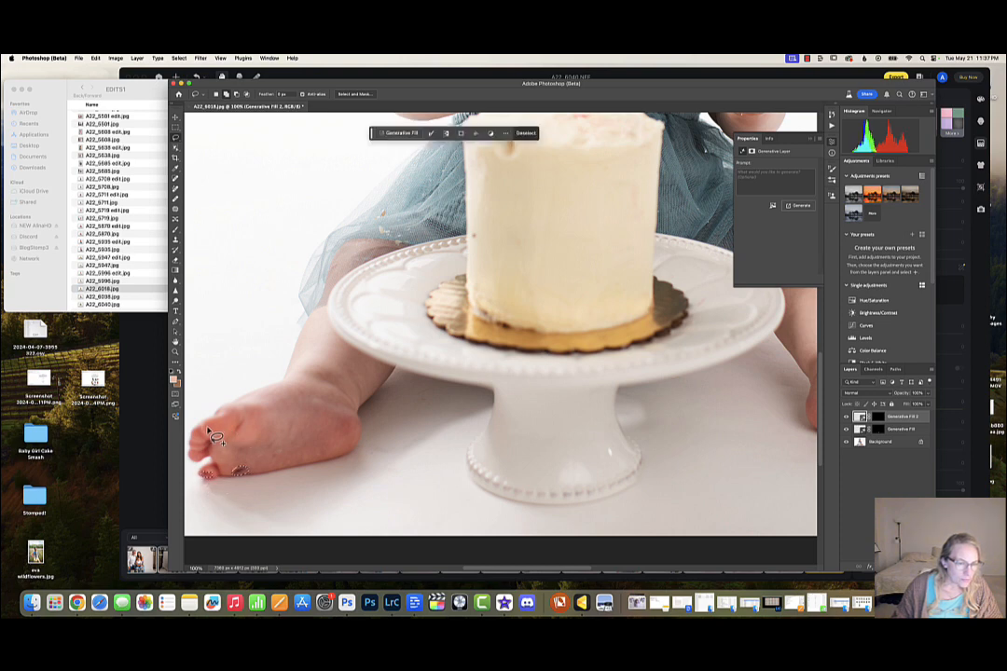
{"action": "left_click_drag", "start_coordinate": [207, 428], "coordinate": [220, 431]}
{"action": "scroll", "coordinate": [465, 432], "scroll_direction": "right", "scroll_amount": 5}
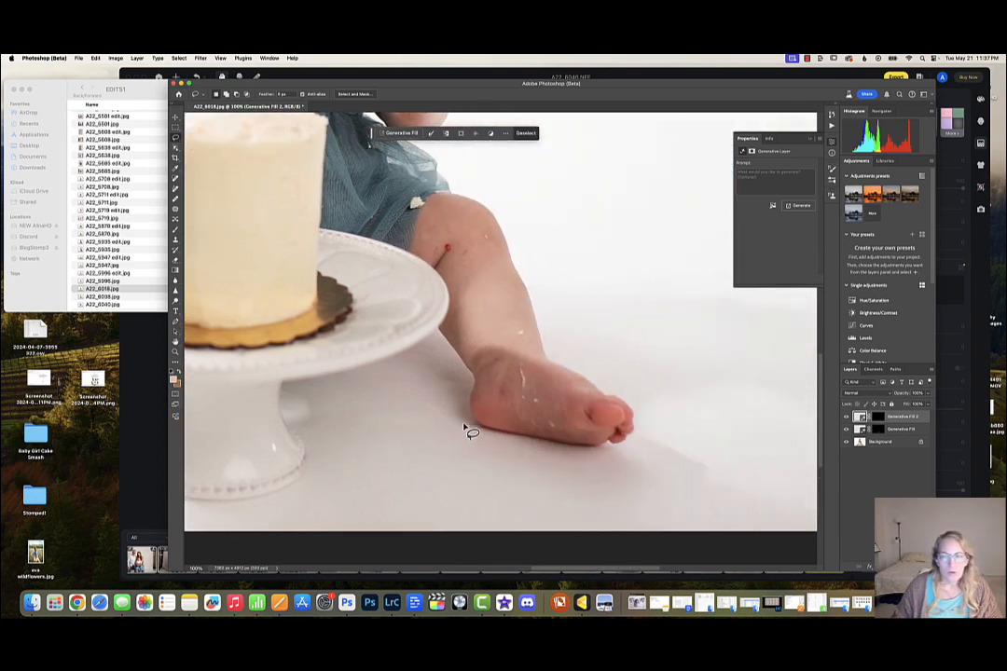
{"action": "mouse_move", "coordinate": [505, 400]}
{"action": "left_mouse_down"}
{"action": "mouse_move", "coordinate": [499, 393]}
{"action": "mouse_move", "coordinate": [508, 408]}
{"action": "mouse_move", "coordinate": [521, 364]}
{"action": "mouse_move", "coordinate": [534, 396]}
{"action": "mouse_move", "coordinate": [524, 399]}
{"action": "mouse_move", "coordinate": [518, 377]}
{"action": "left_mouse_up"}
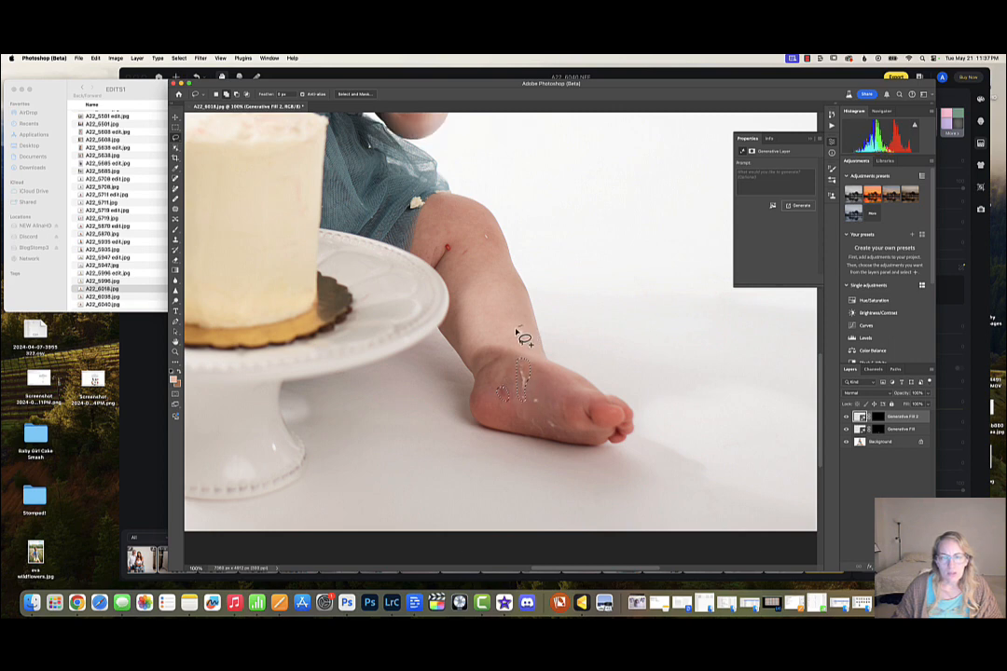
{"action": "mouse_move", "coordinate": [518, 333]}
{"action": "left_mouse_down"}
{"action": "mouse_move", "coordinate": [524, 342]}
{"action": "mouse_move", "coordinate": [522, 328]}
{"action": "left_mouse_up"}
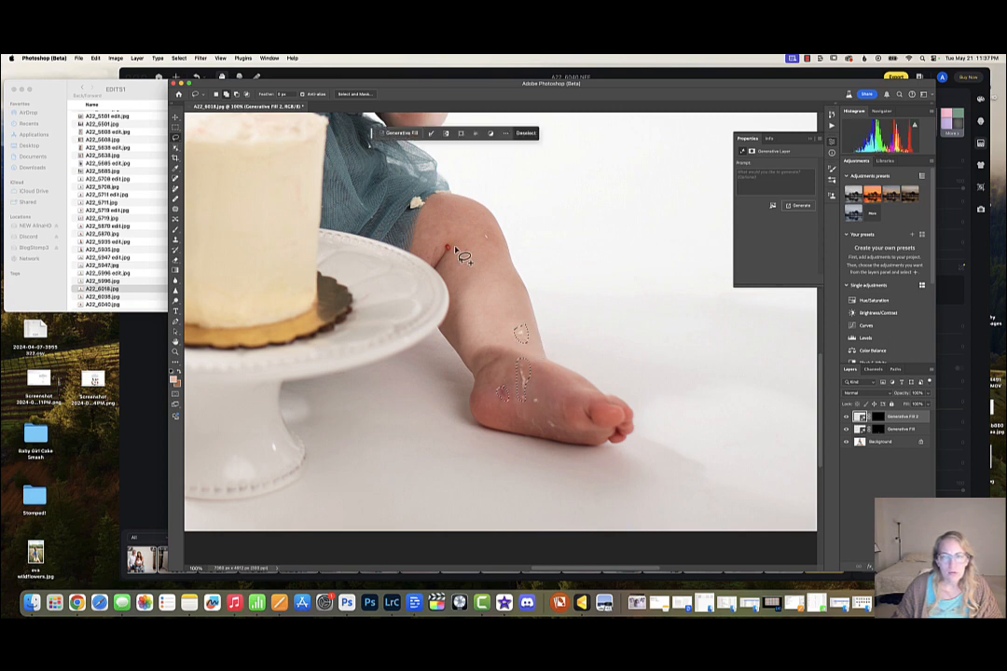
{"action": "left_click_drag", "start_coordinate": [455, 248], "coordinate": [442, 246]}
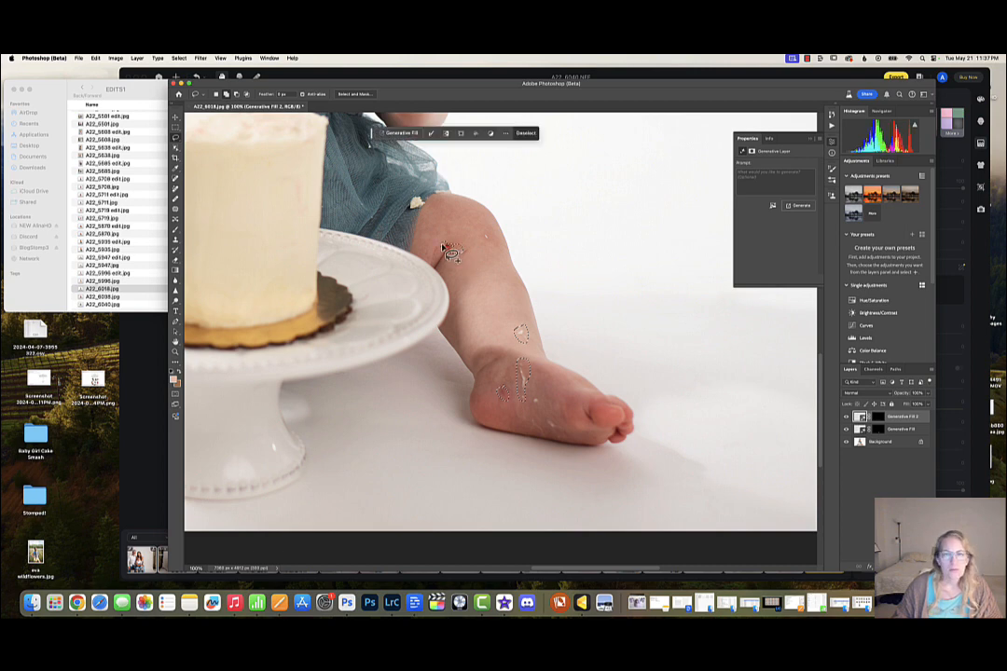
{"action": "left_click", "coordinate": [401, 132]}
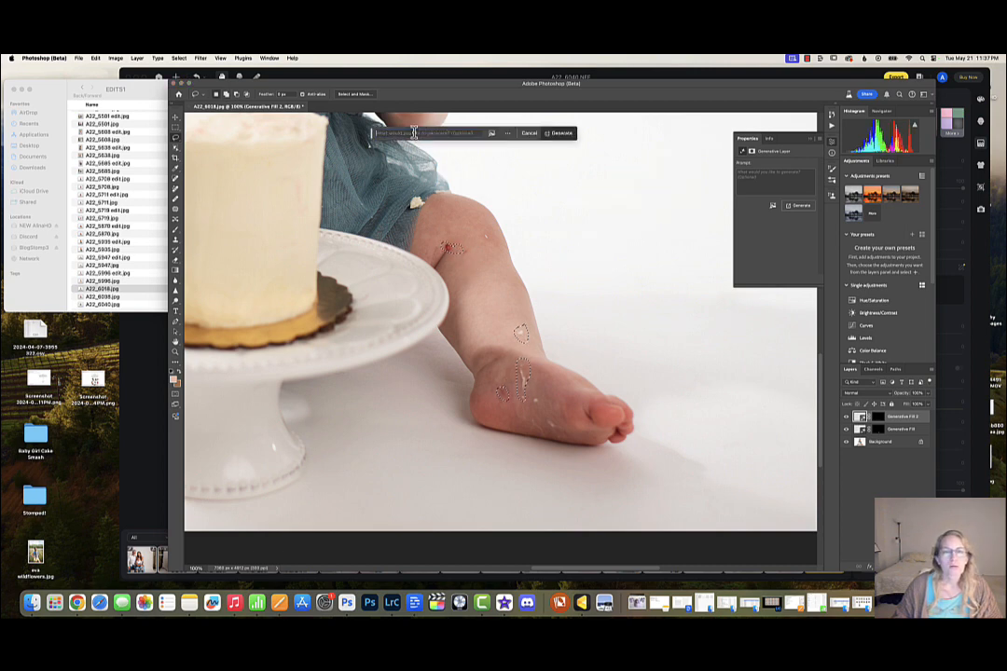
{"action": "left_click", "coordinate": [560, 133]}
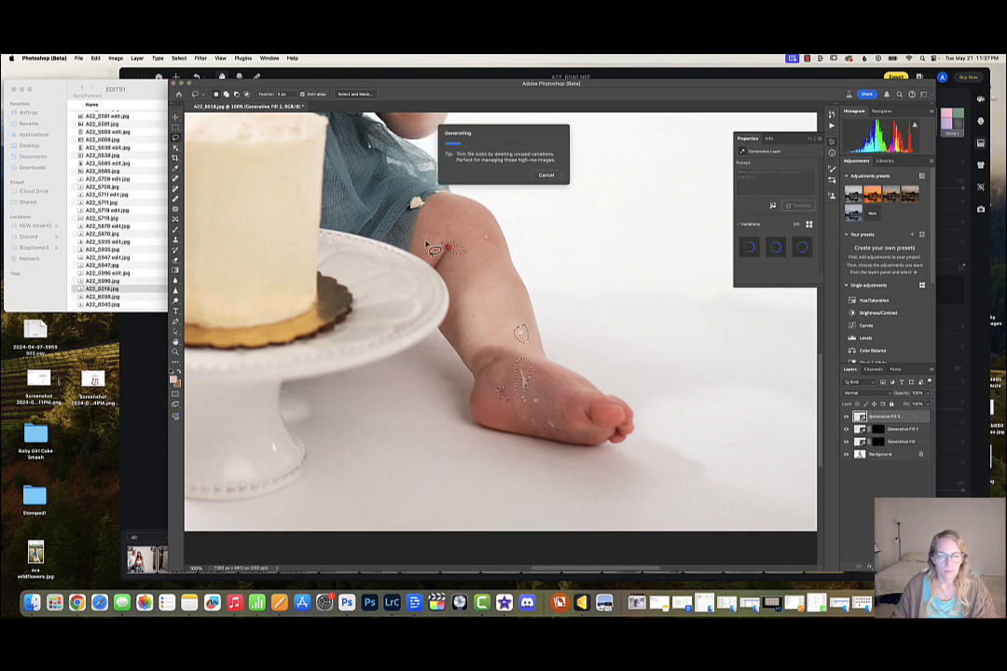
{"action": "scroll", "coordinate": [429, 248], "scroll_direction": "left", "scroll_amount": 5}
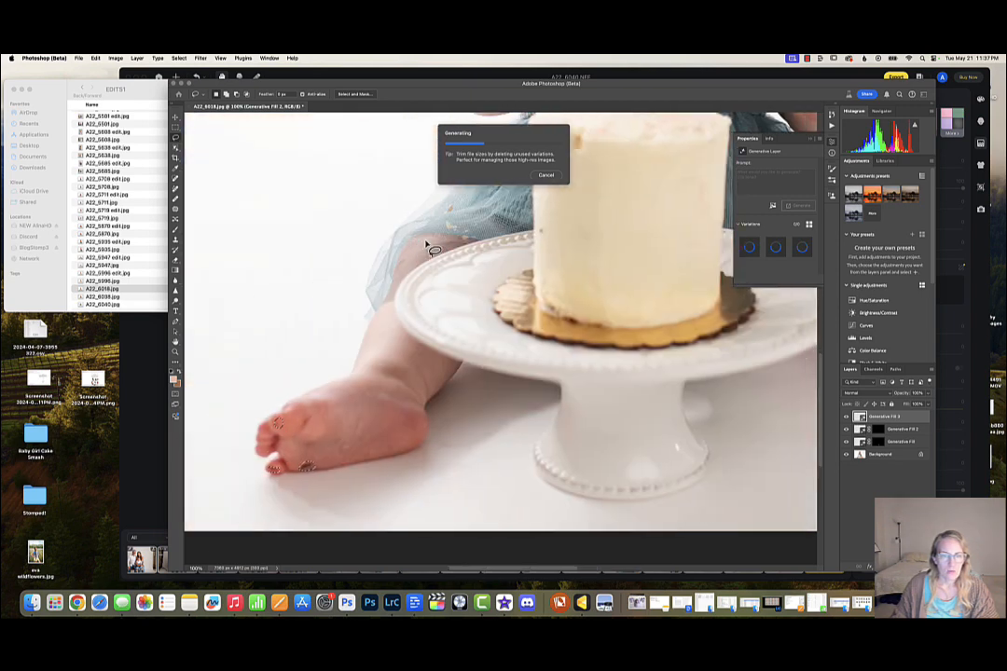
{"action": "scroll", "coordinate": [429, 247], "scroll_direction": "right", "scroll_amount": 5}
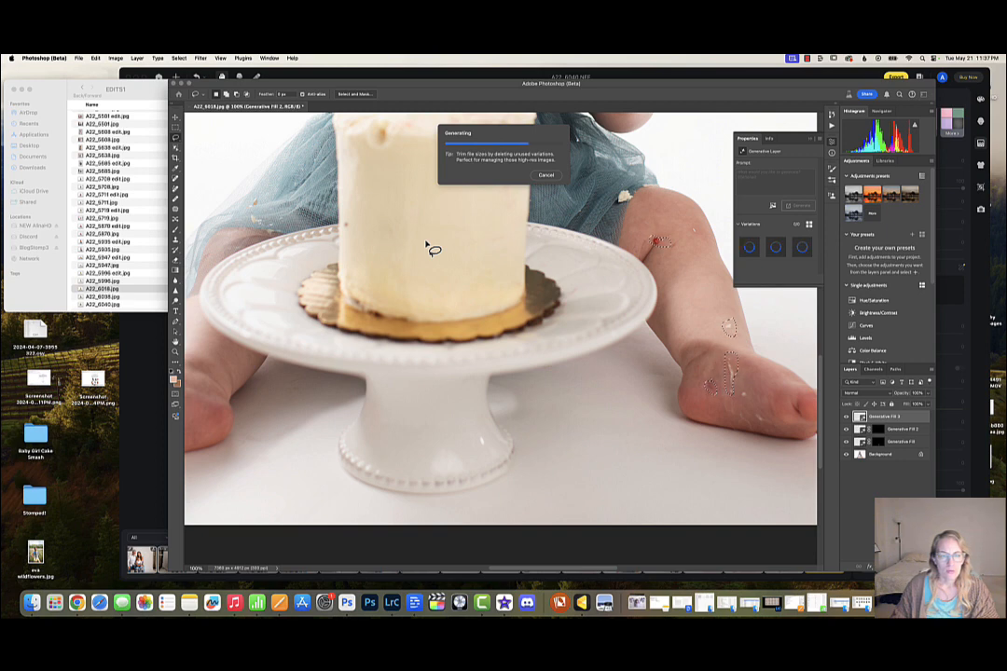
- Lasso the spot on the cake's side, the stain on the dress's neckline and the knee mark together, and fill them with an empty-prompt Generative Fill
{"action": "scroll", "coordinate": [431, 248], "scroll_direction": "left", "scroll_amount": 4}
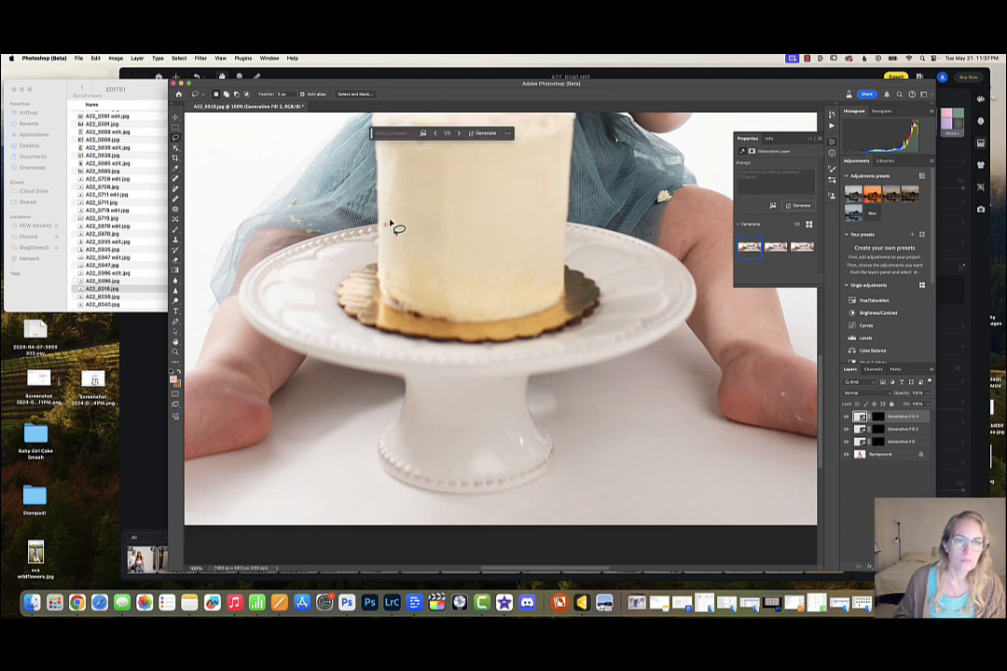
{"action": "mouse_move", "coordinate": [386, 221]}
{"action": "left_mouse_down"}
{"action": "mouse_move", "coordinate": [390, 233]}
{"action": "mouse_move", "coordinate": [382, 225]}
{"action": "left_mouse_up"}
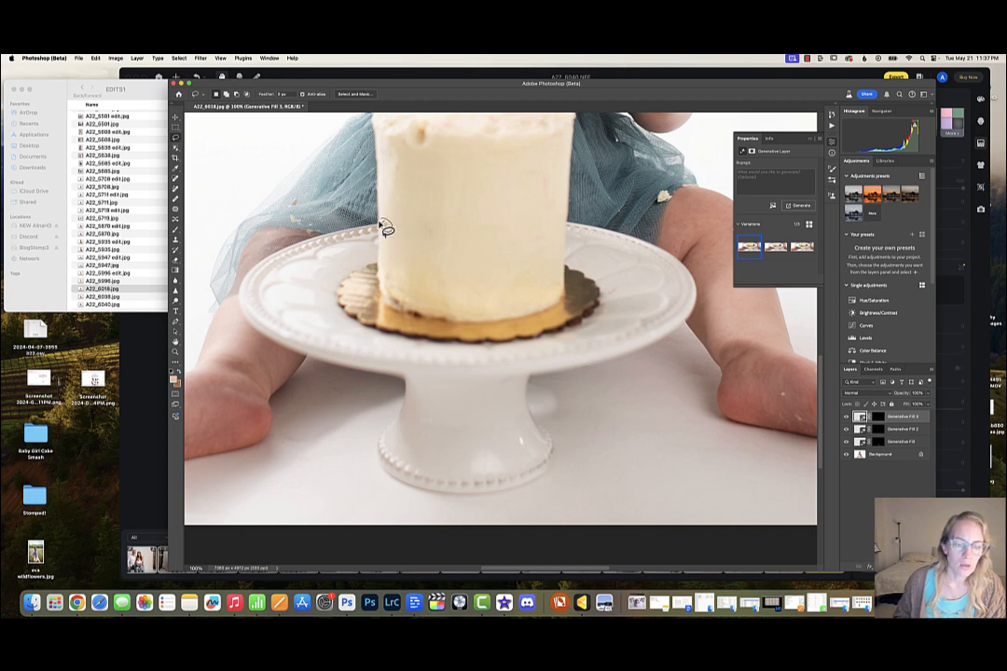
{"action": "key", "text": "super+minus"}
{"action": "key", "text": "super+minus"}
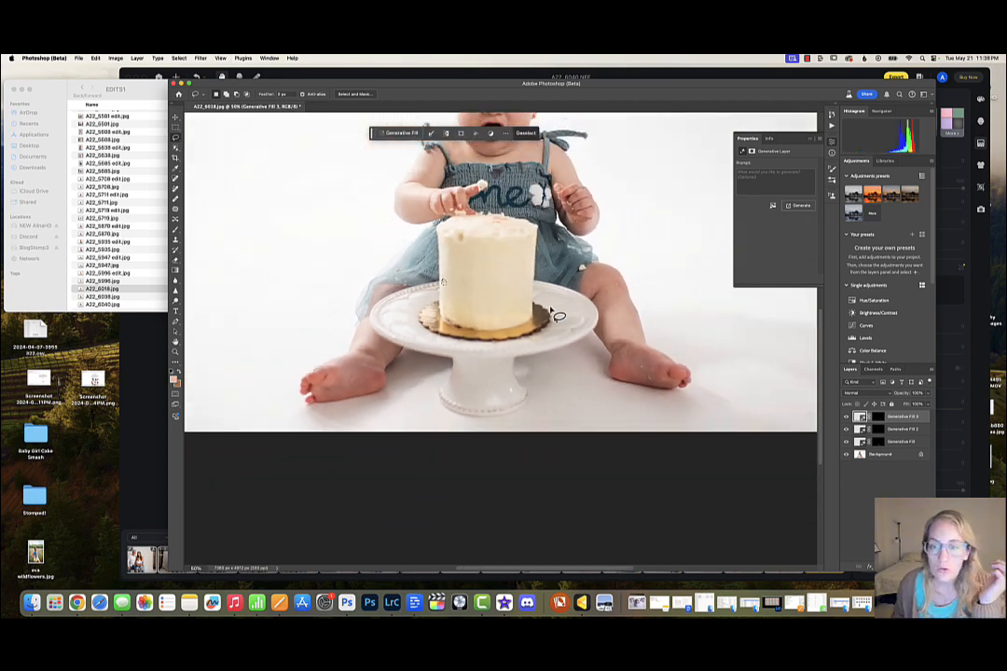
{"action": "scroll", "coordinate": [557, 313], "scroll_direction": "up", "scroll_amount": 3}
{"action": "scroll", "coordinate": [557, 313], "scroll_direction": "up", "scroll_amount": 2}
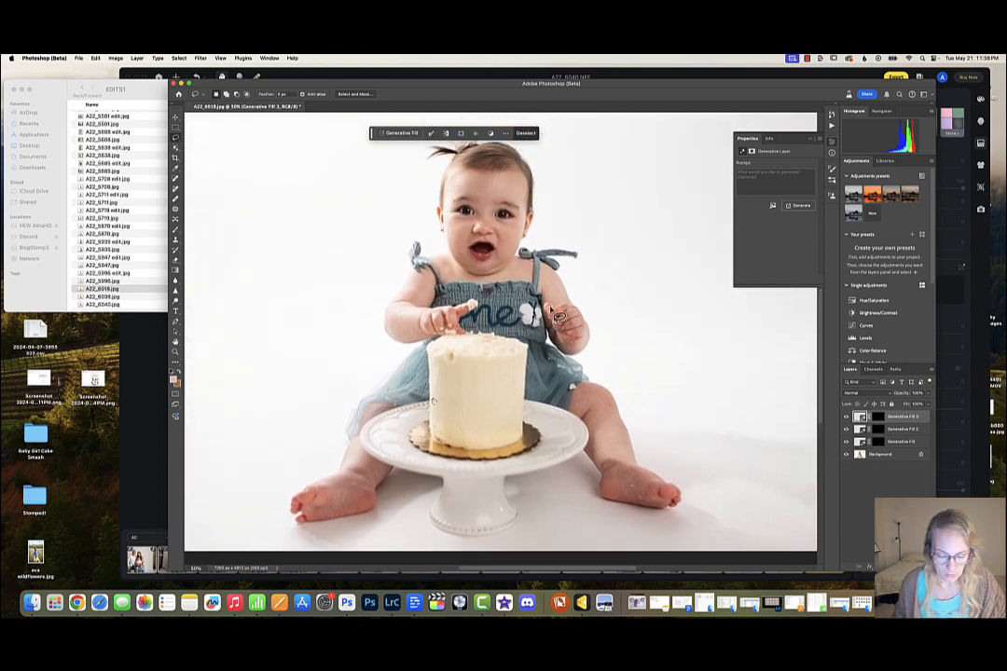
{"action": "key", "text": "super+equal"}
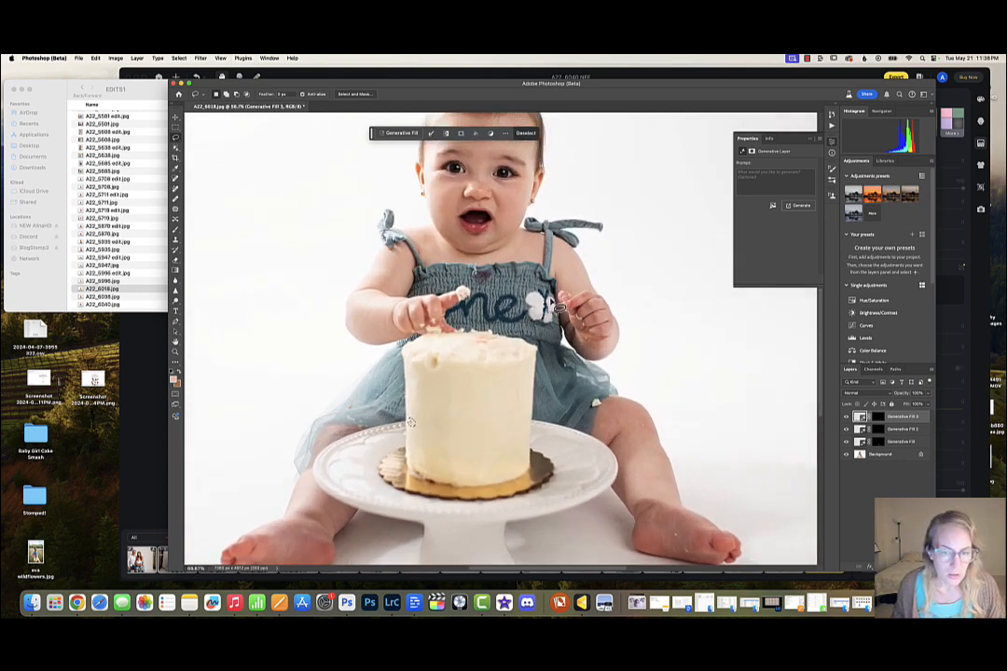
{"action": "left_click_drag", "start_coordinate": [488, 268], "coordinate": [493, 276]}
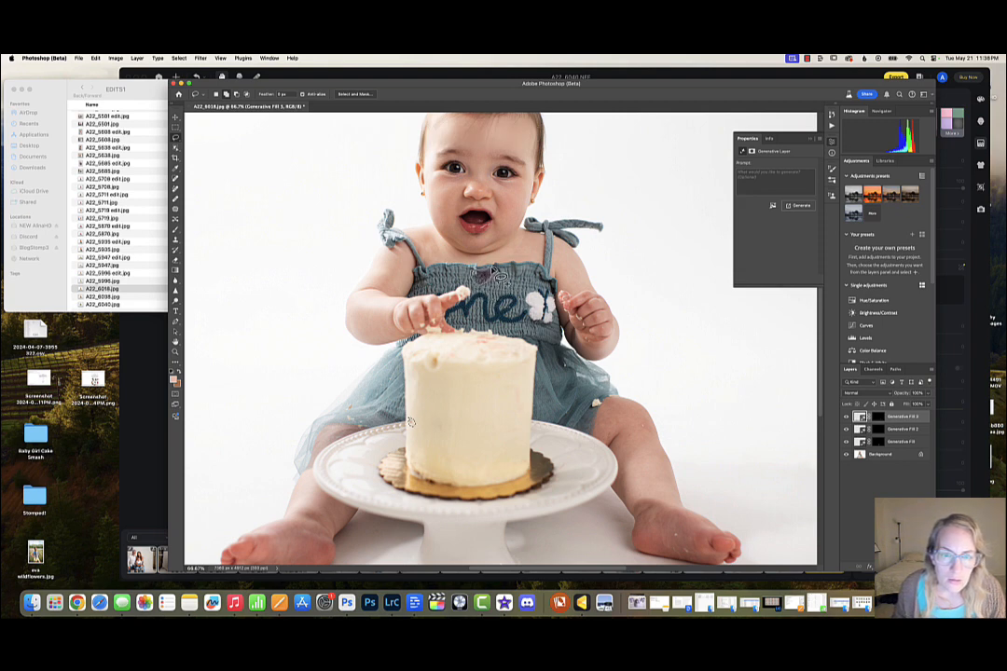
{"action": "left_click_drag", "start_coordinate": [491, 273], "coordinate": [481, 280]}
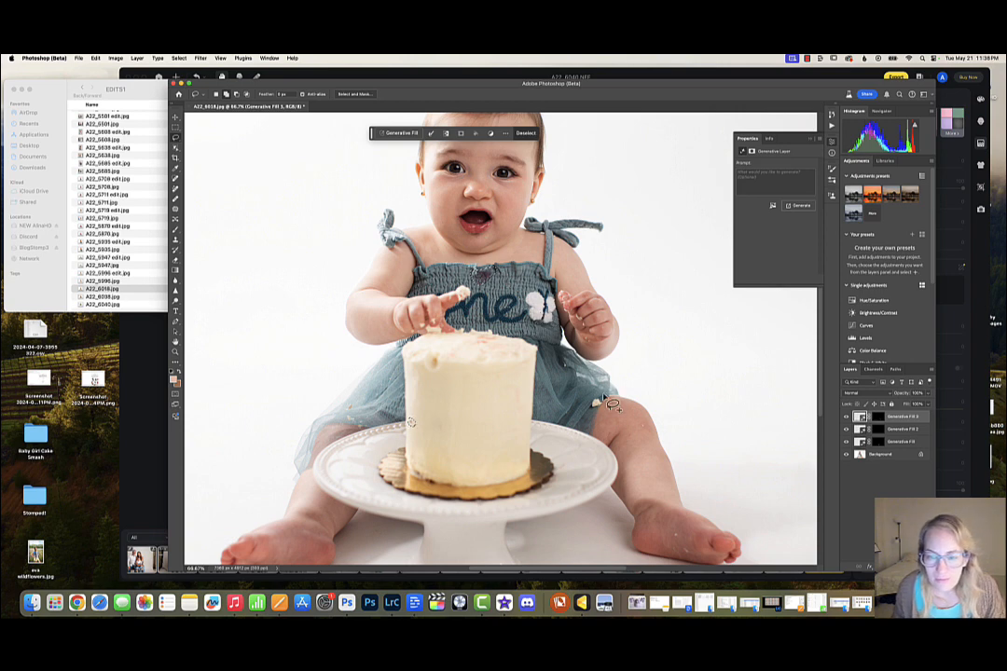
{"action": "left_click_drag", "start_coordinate": [642, 421], "coordinate": [647, 429]}
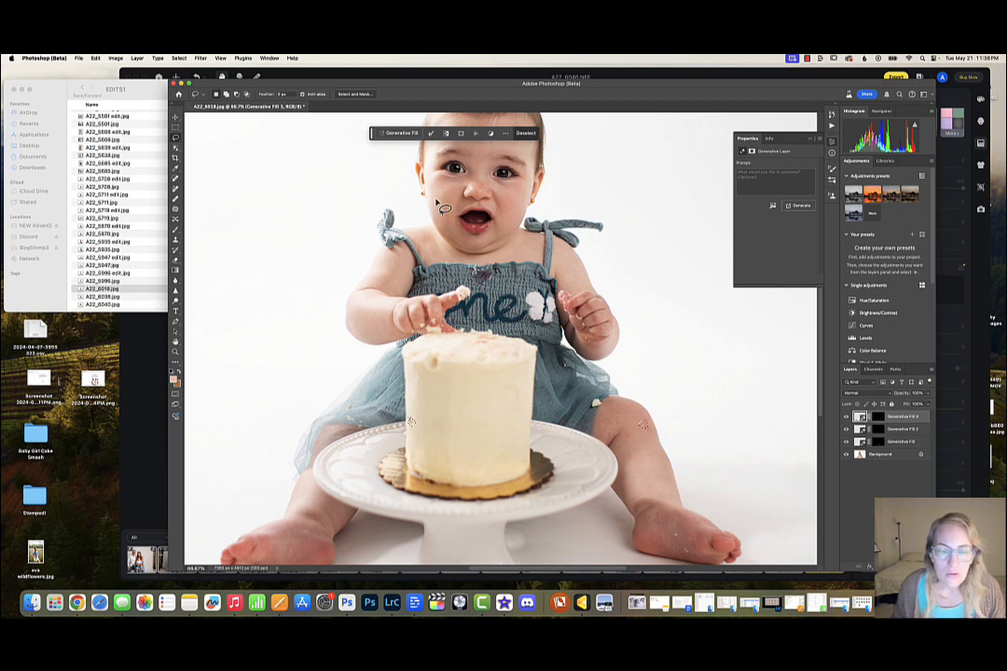
{"action": "left_click", "coordinate": [403, 135]}
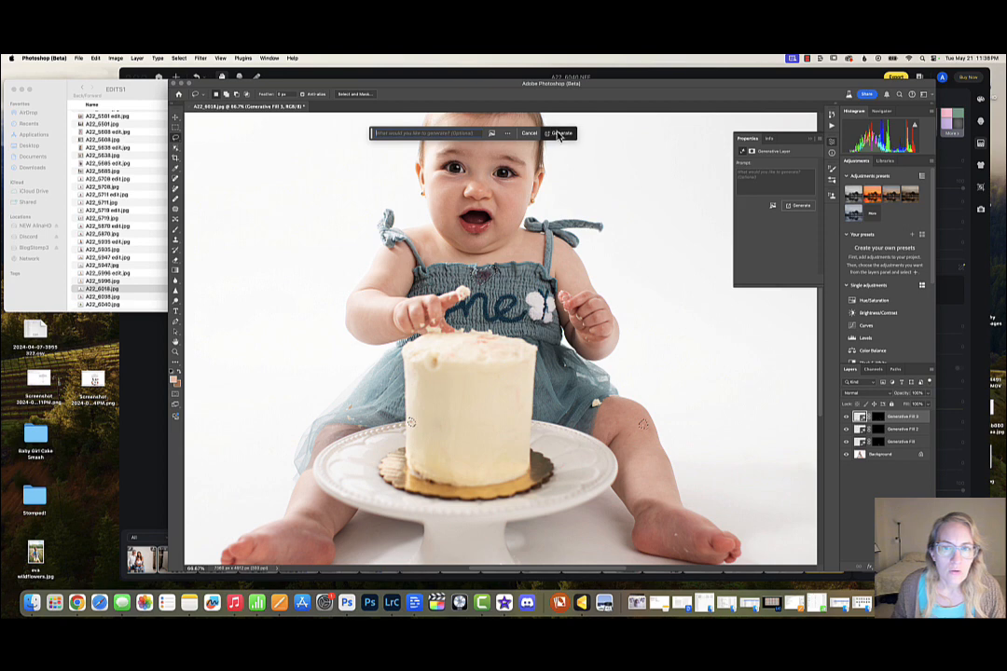
{"action": "left_click", "coordinate": [557, 133]}
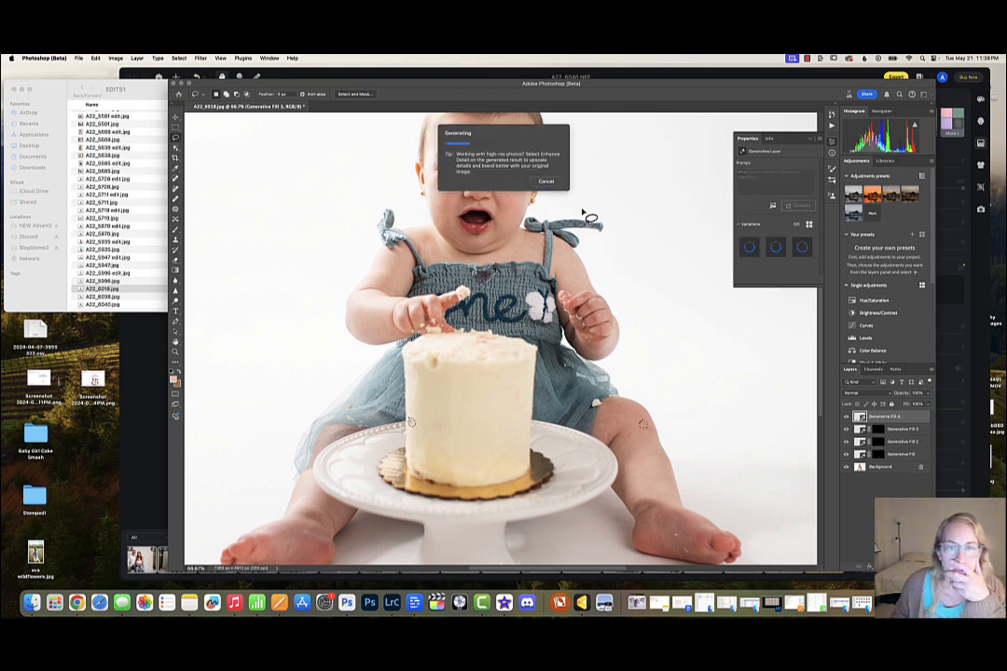
- Examine the portrait from the baby's face down to the feet for remaining marks and check the generated fills
{"action": "scroll", "coordinate": [587, 217], "scroll_direction": "up", "scroll_amount": 5}
{"action": "scroll", "coordinate": [587, 217], "scroll_direction": "down", "scroll_amount": 4}
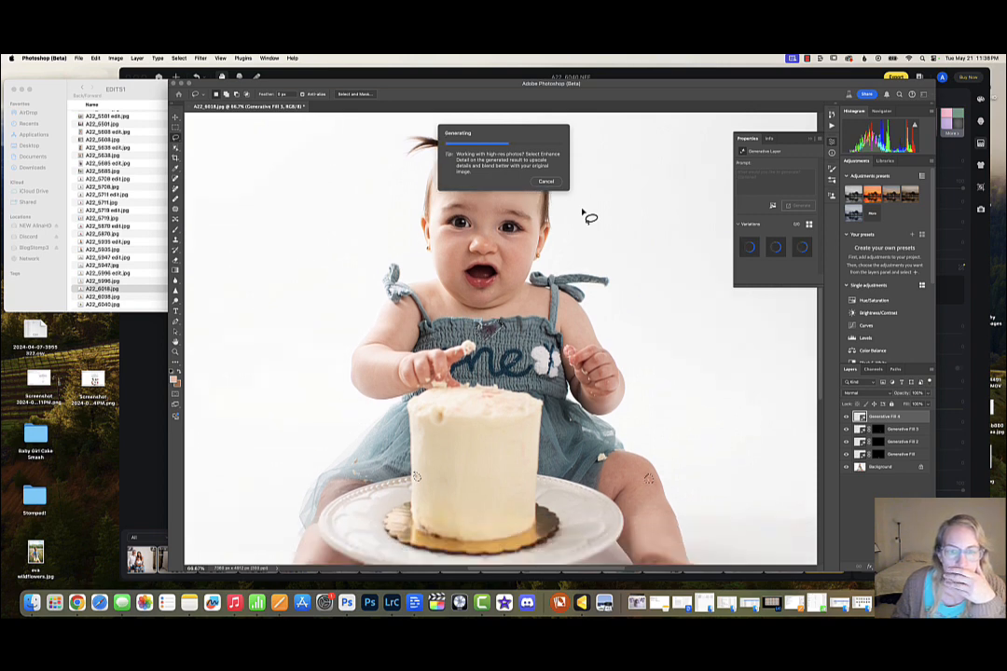
{"action": "scroll", "coordinate": [587, 217], "scroll_direction": "down", "scroll_amount": 5}
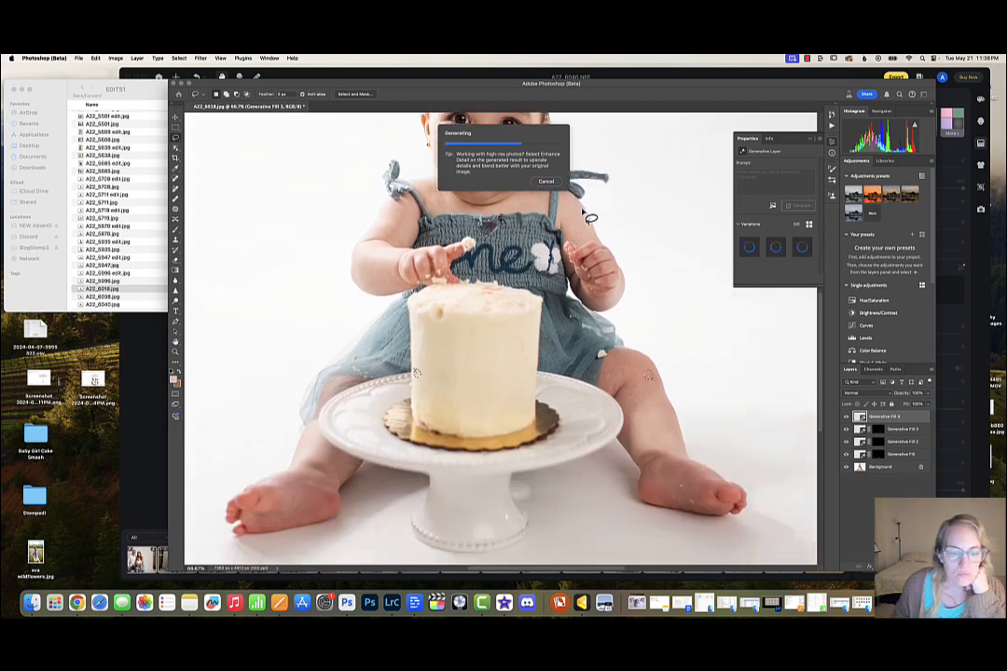
{"action": "scroll", "coordinate": [588, 217], "scroll_direction": "up", "scroll_amount": 6}
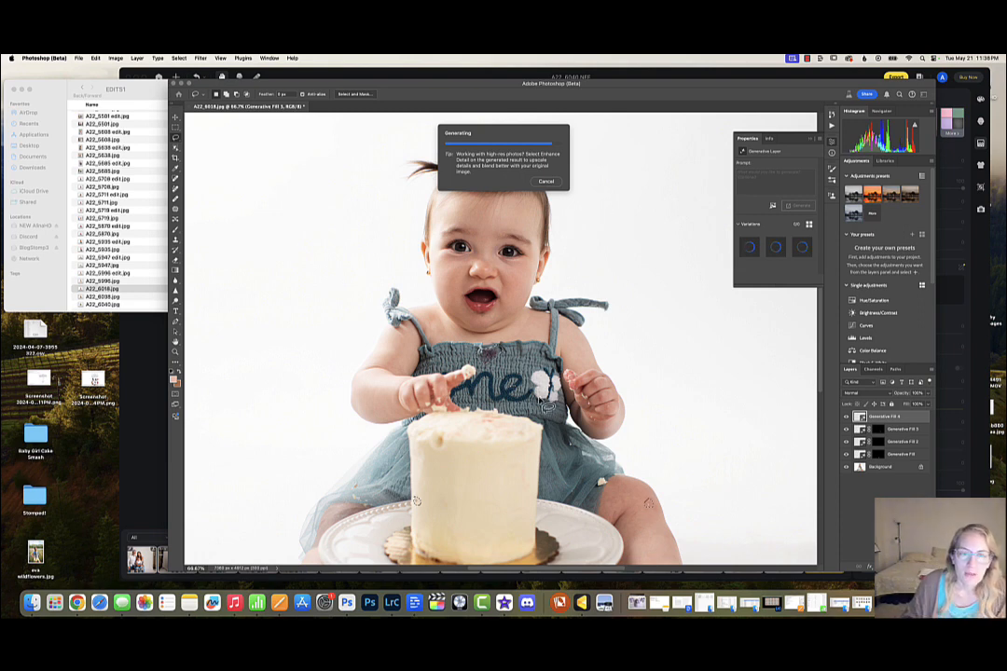
{"action": "scroll", "coordinate": [548, 403], "scroll_direction": "down", "scroll_amount": 3}
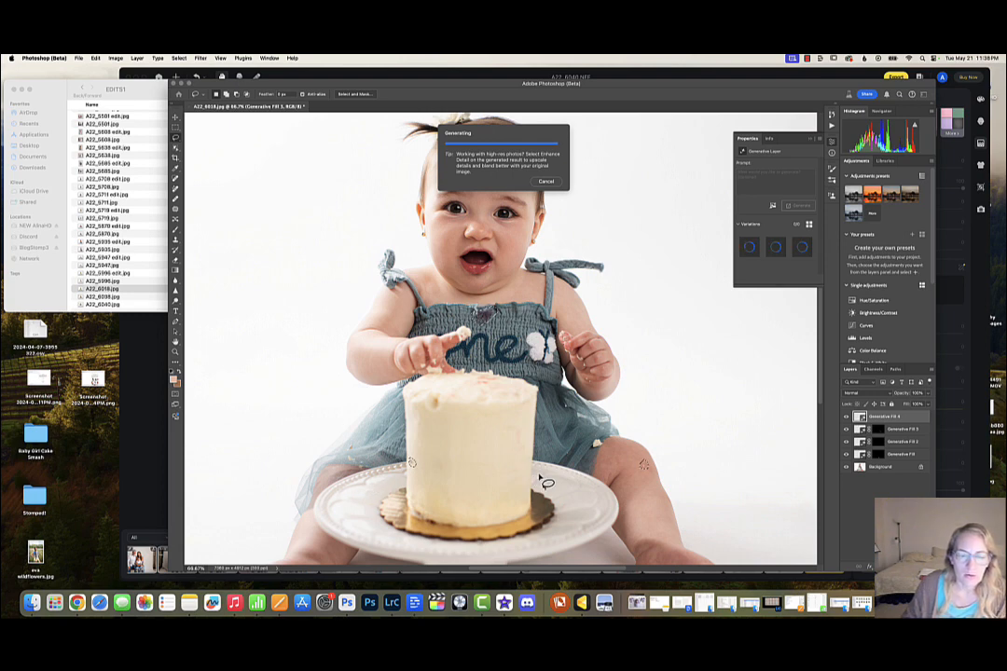
{"action": "scroll", "coordinate": [548, 482], "scroll_direction": "up", "scroll_amount": 3}
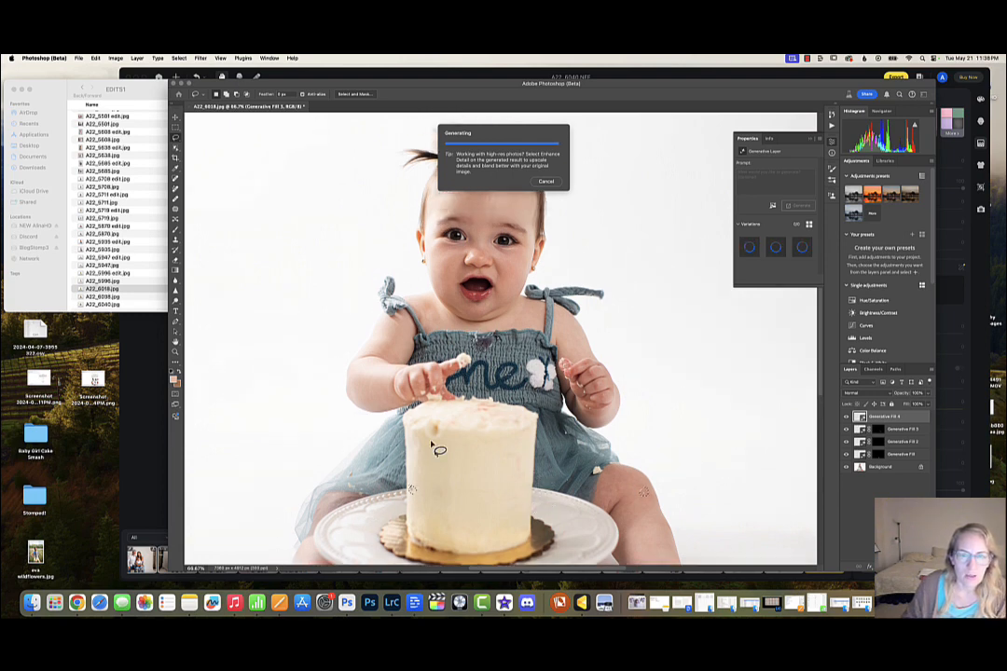
{"action": "scroll", "coordinate": [557, 499], "scroll_direction": "down", "scroll_amount": 5}
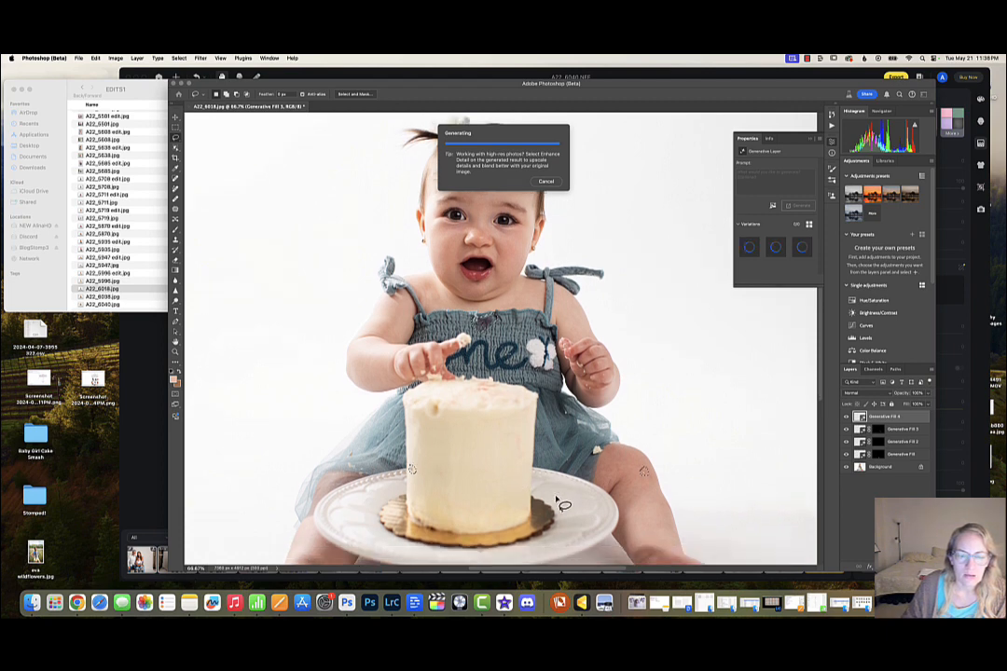
{"action": "scroll", "coordinate": [558, 498], "scroll_direction": "up", "scroll_amount": 5}
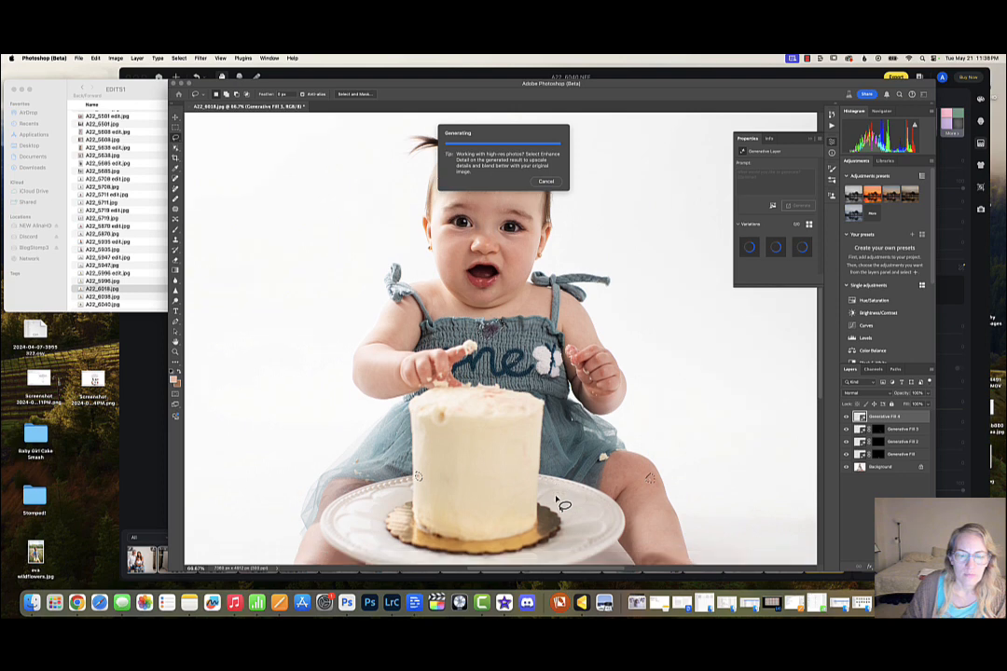
{"action": "scroll", "coordinate": [559, 503], "scroll_direction": "down", "scroll_amount": 3}
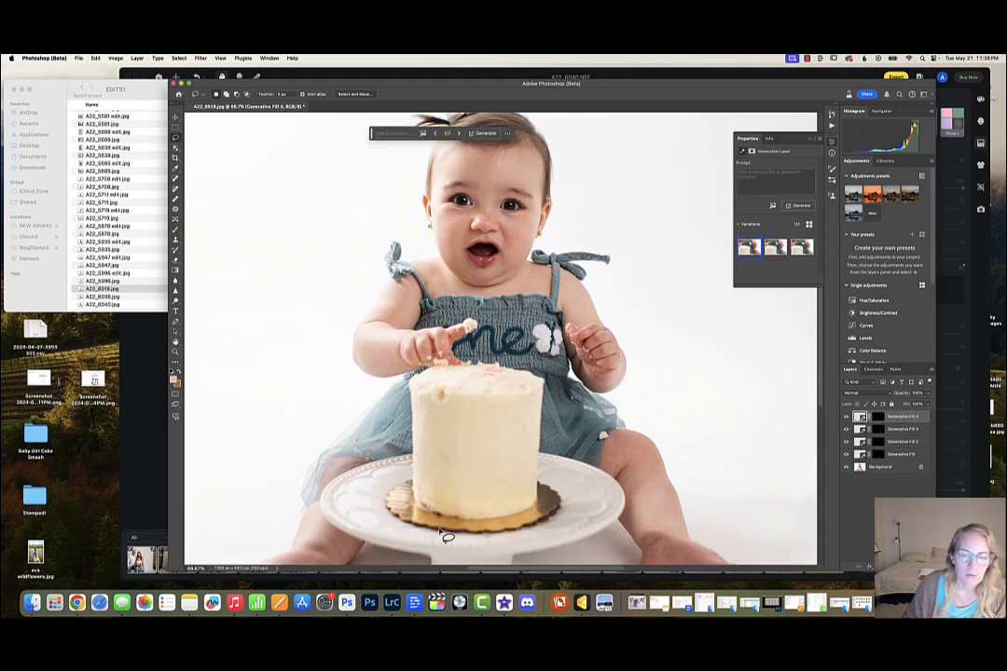
{"action": "scroll", "coordinate": [522, 475], "scroll_direction": "up", "scroll_amount": 2}
{"action": "scroll", "coordinate": [522, 475], "scroll_direction": "down", "scroll_amount": 2}
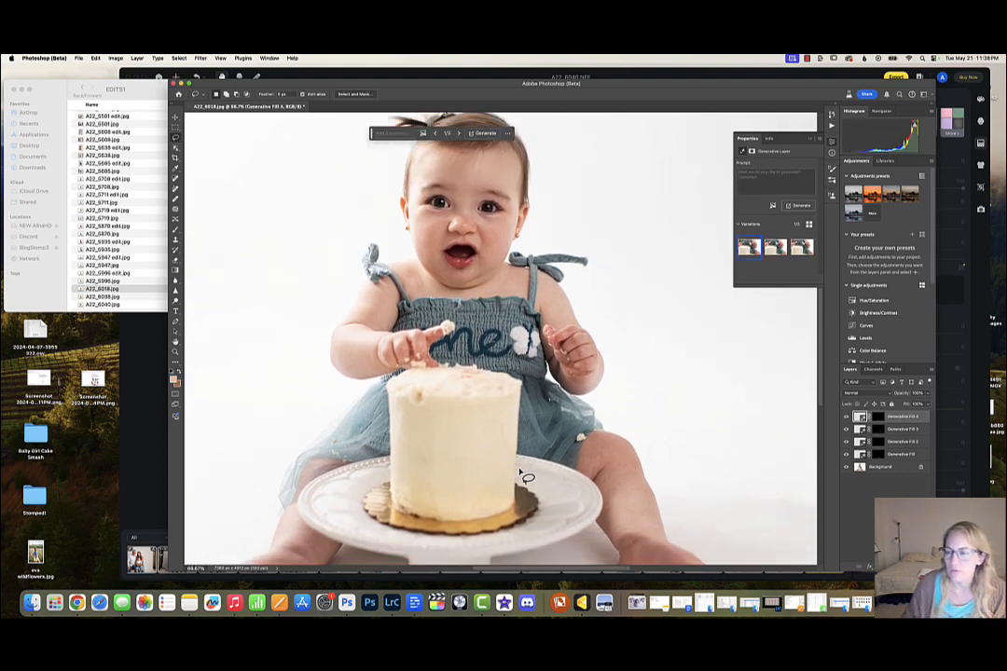
- Merge all the visible generative fill layers into the background and view the whole photo
{"action": "key", "text": "super+shift+e"}
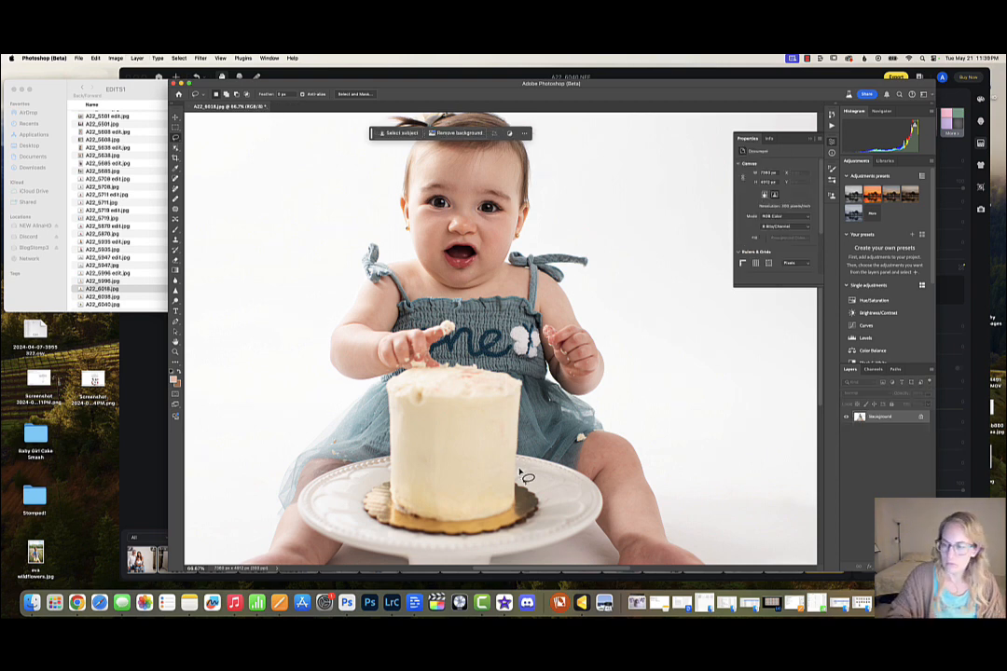
{"action": "key", "text": "super+minus"}
{"action": "key", "text": "super+minus"}
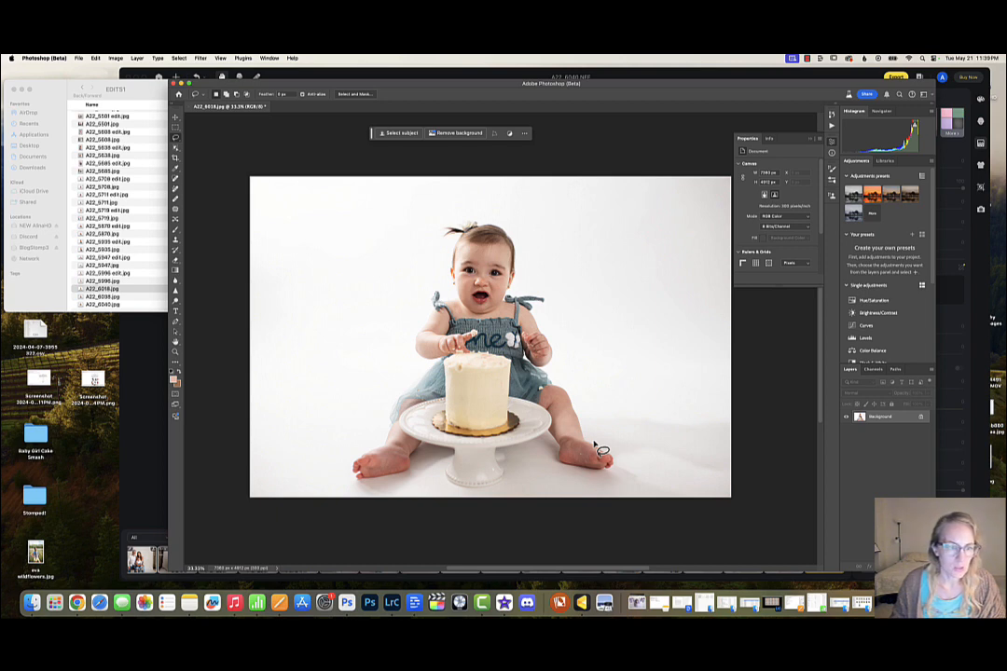
{"action": "scroll", "coordinate": [601, 452], "scroll_direction": "down", "scroll_amount": 2}
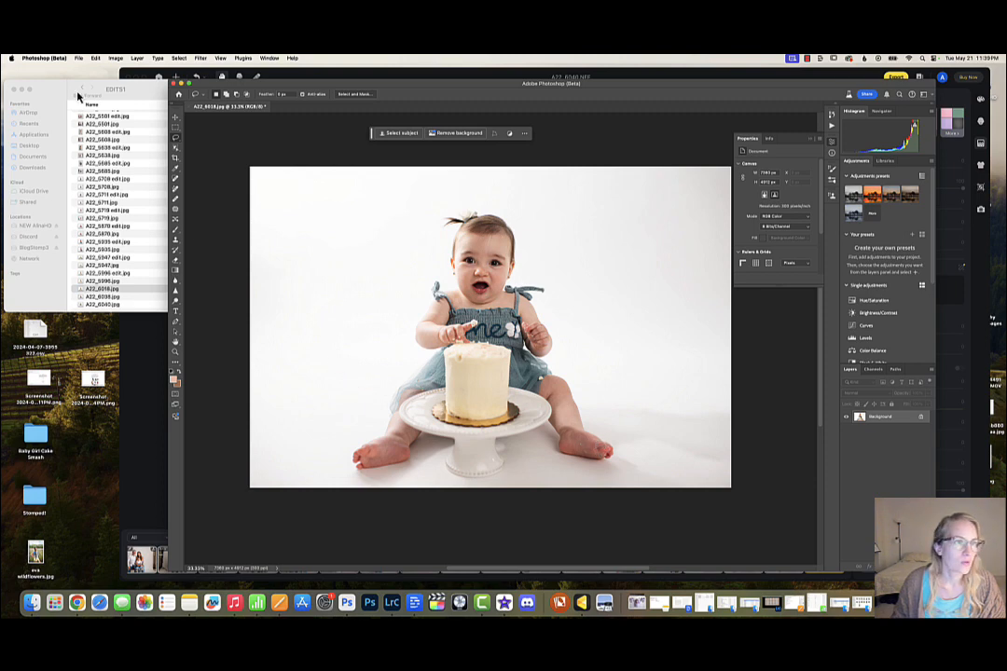
- Save a JPEG copy of the photo as "A22_6018 edit.jpg" in the EDITS1 folder with the default JPEG options
{"action": "left_click", "coordinate": [79, 58]}
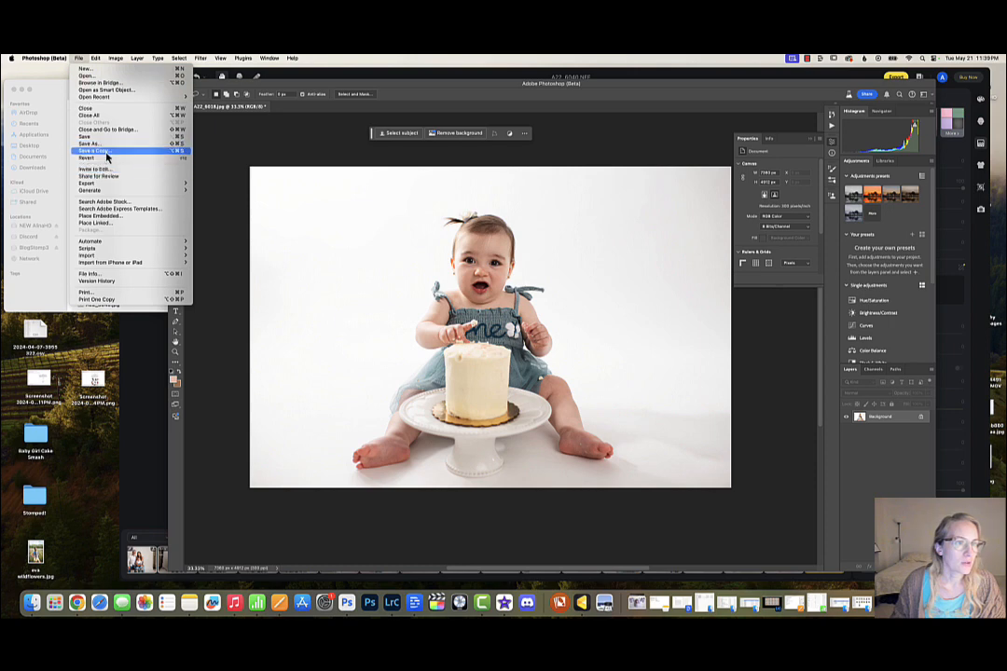
{"action": "left_click", "coordinate": [106, 154]}
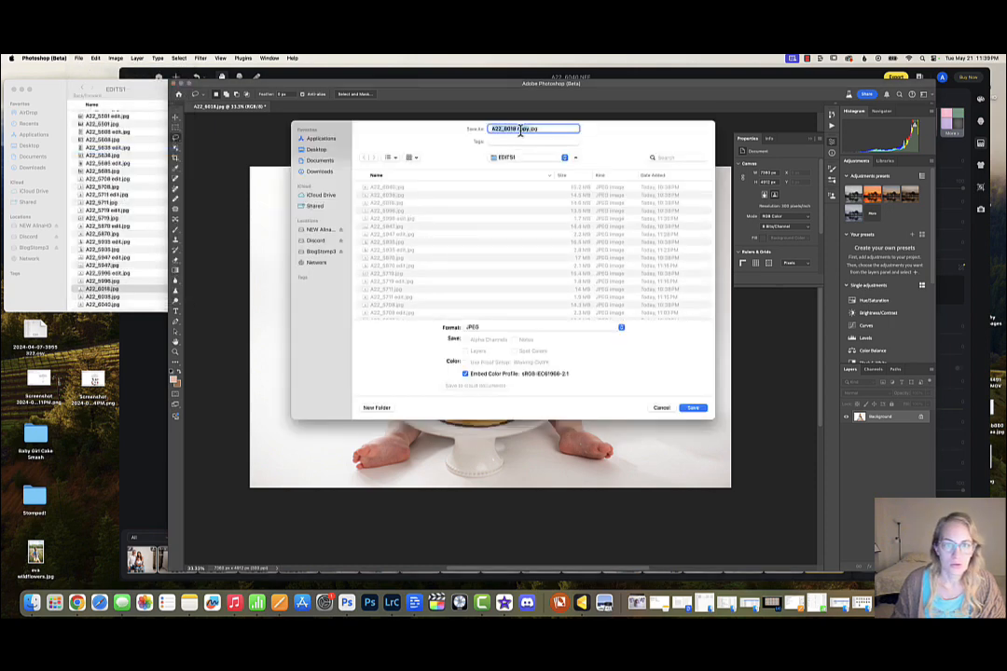
{"action": "double_click", "coordinate": [521, 129]}
{"action": "type", "text": "edit"}
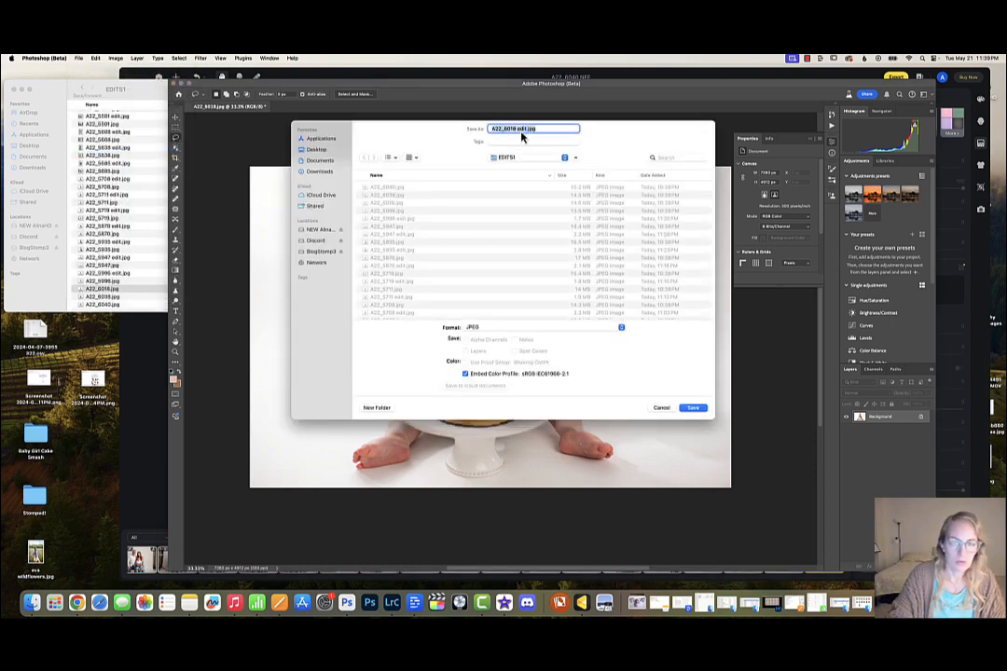
{"action": "key", "text": "Return"}
{"action": "key", "text": "Return"}
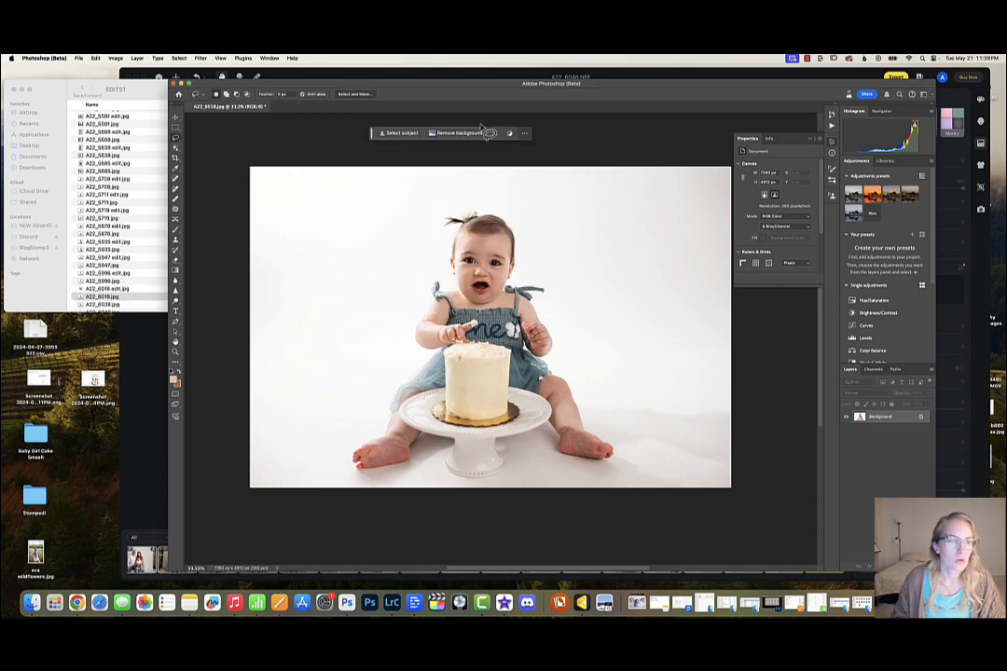
- Close the original A22_6018.jpg without saving its changes
{"action": "left_click", "coordinate": [114, 298]}
{"action": "scroll", "coordinate": [114, 301], "scroll_direction": "down", "scroll_amount": 2}
{"action": "left_click", "coordinate": [424, 142]}
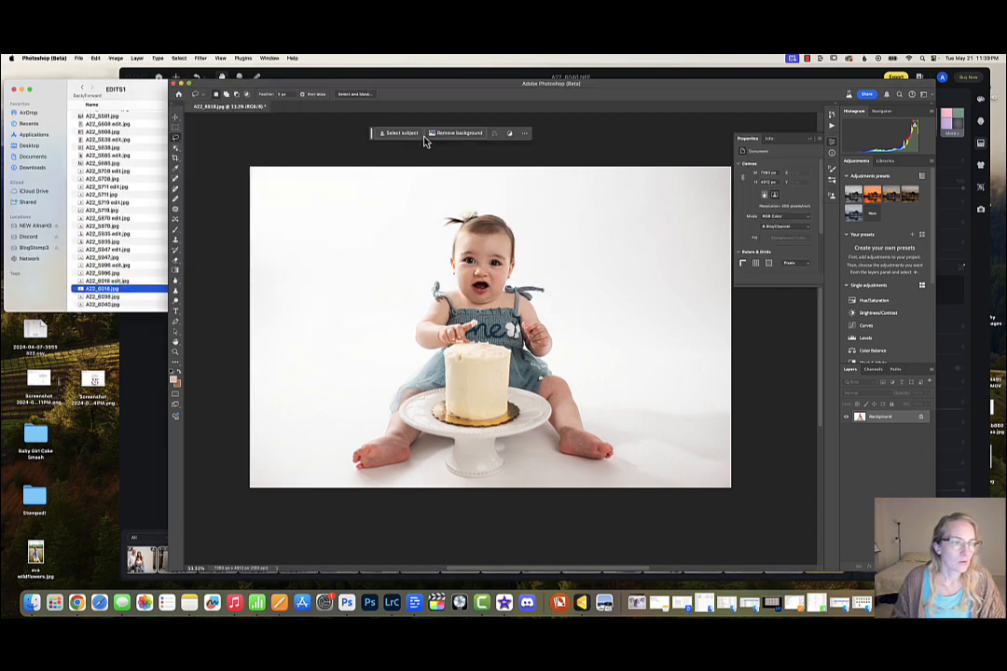
{"action": "left_click", "coordinate": [188, 106]}
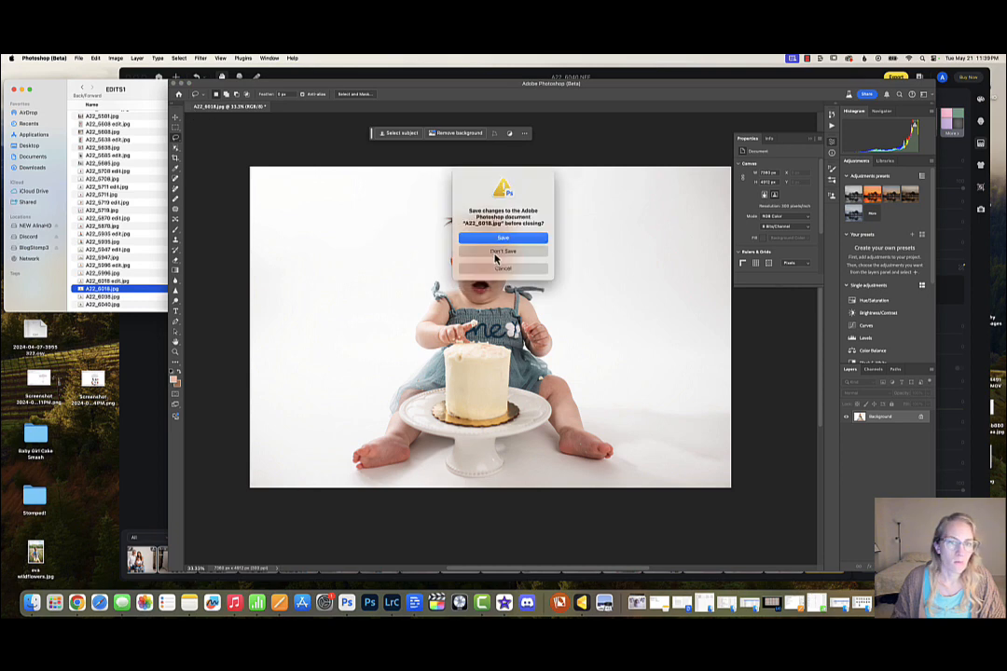
{"action": "left_click", "coordinate": [495, 254]}
- Open A22_6038.jpg from the EDITS1 folder in Photoshop (Beta)
{"action": "left_click", "coordinate": [112, 297]}
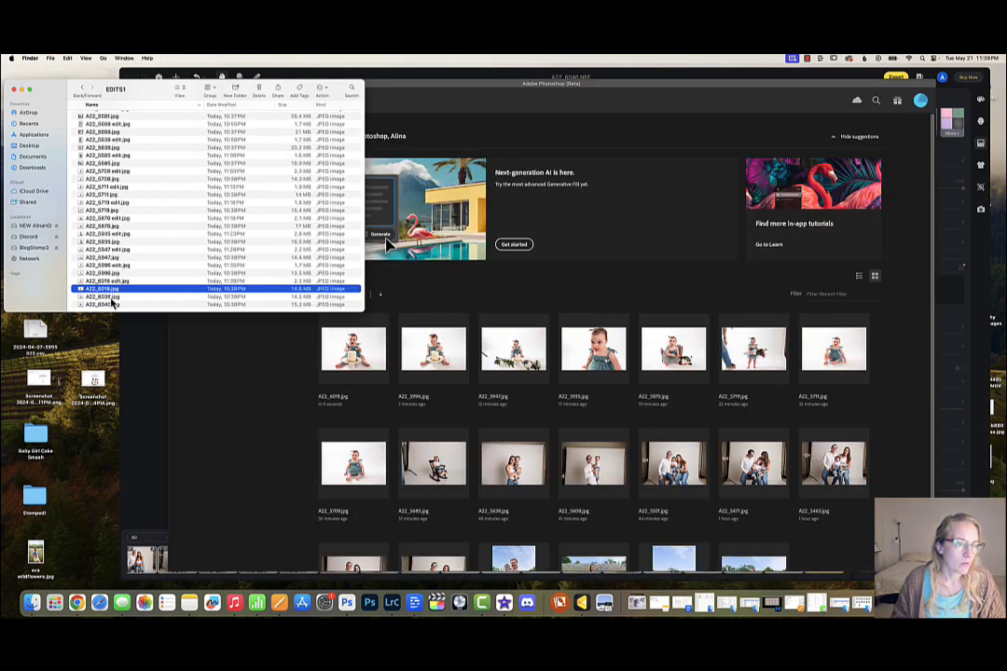
{"action": "right_click", "coordinate": [114, 297]}
{"action": "mouse_move", "coordinate": [131, 311]}
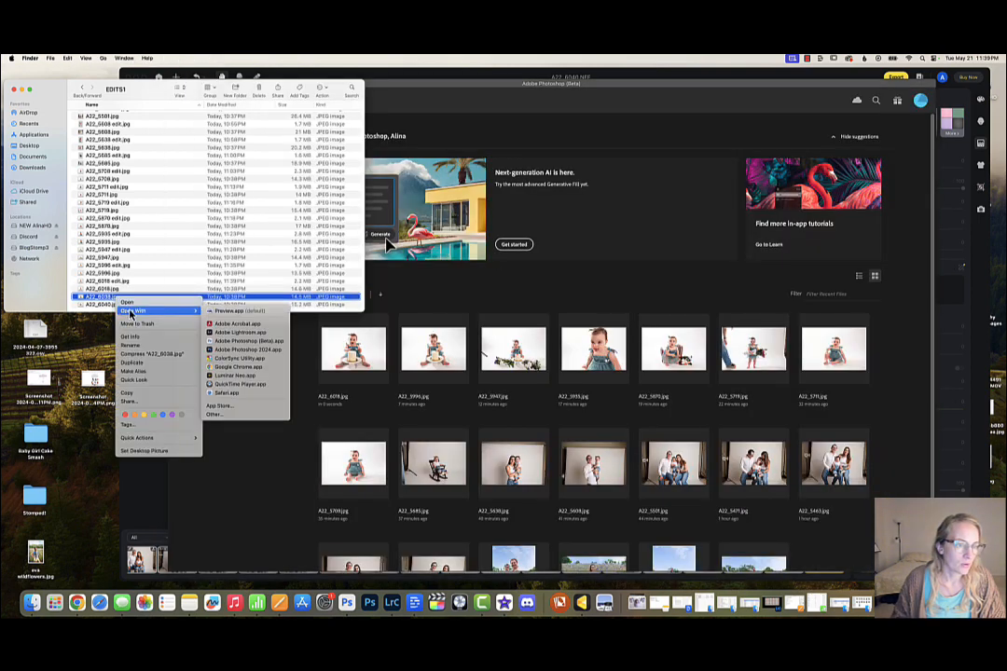
{"action": "left_click", "coordinate": [249, 350]}
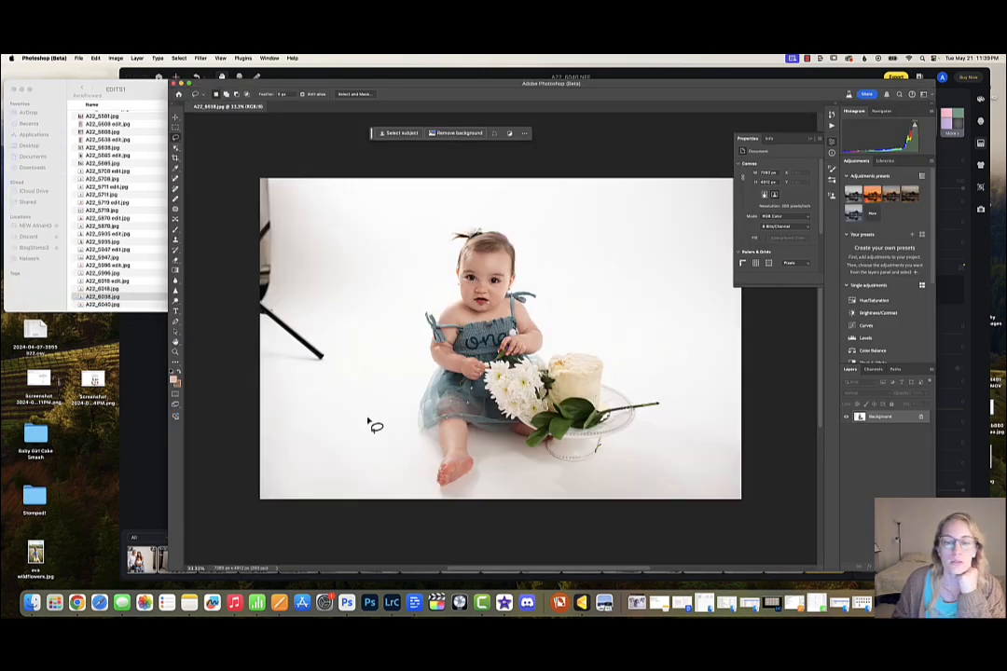
- Crop in from the photo's left edge, tilt the photo slightly counterclockwise, fill the empty corners with Generative Expand and merge the result into the background
{"action": "scroll", "coordinate": [373, 425], "scroll_direction": "right", "scroll_amount": 3}
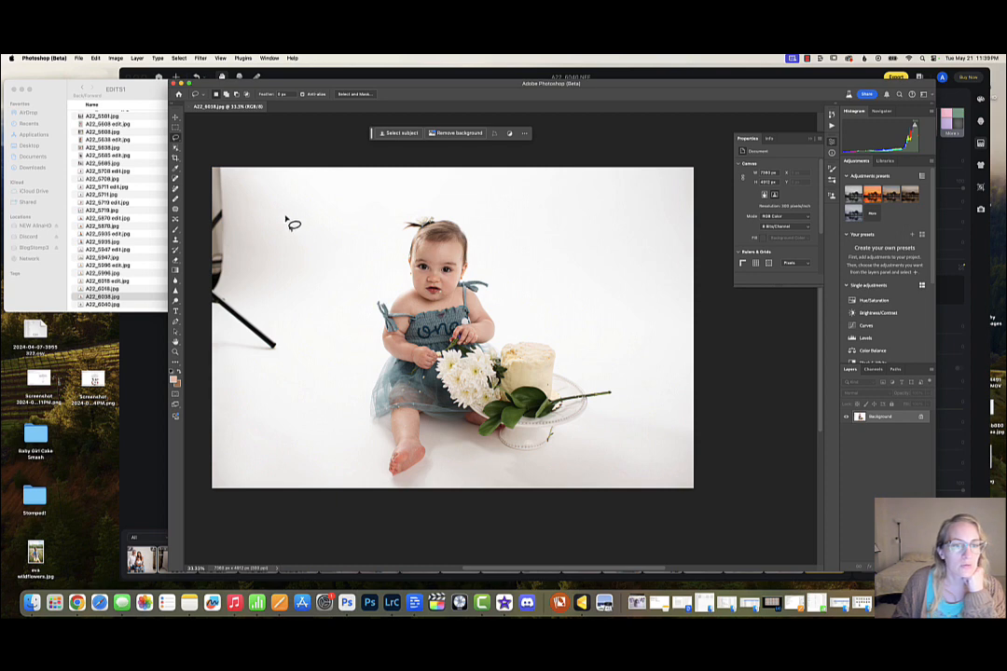
{"action": "left_click", "coordinate": [175, 127]}
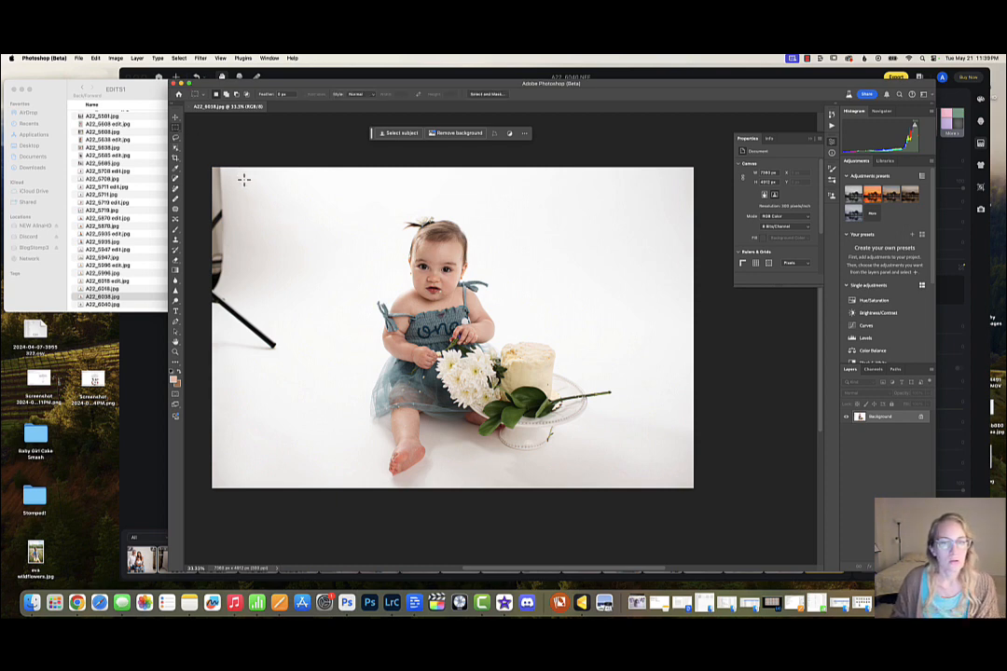
{"action": "key", "text": "c"}
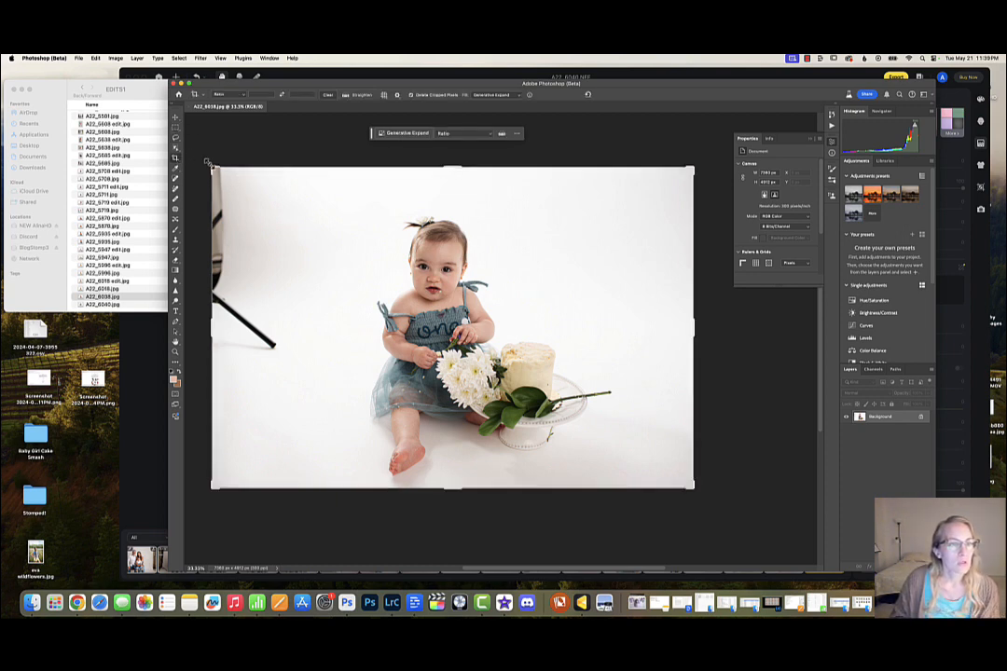
{"action": "left_click_drag", "start_coordinate": [213, 172], "coordinate": [224, 175]}
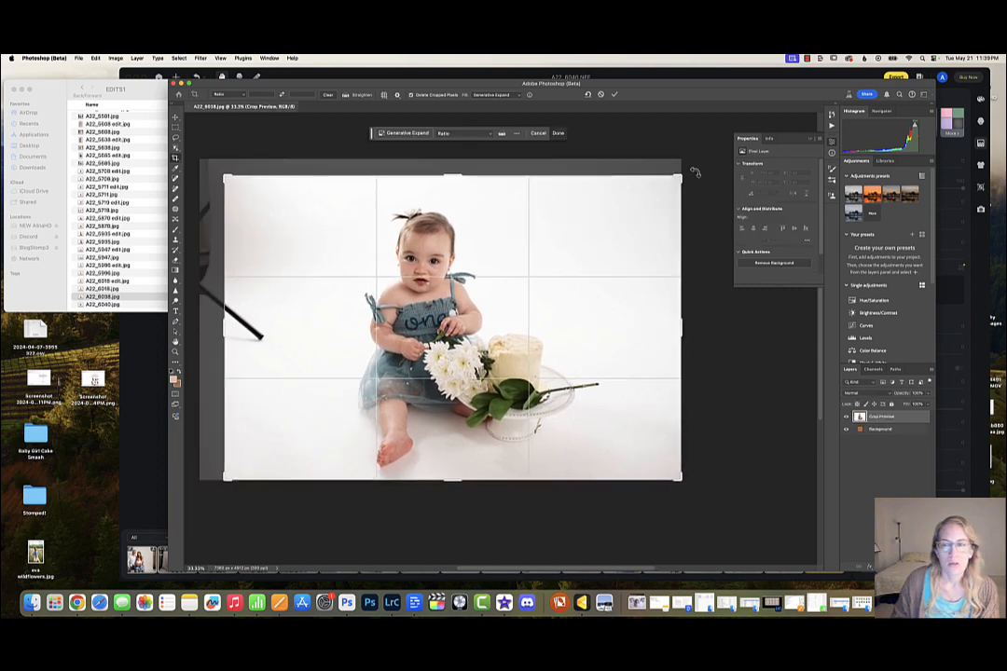
{"action": "left_click_drag", "start_coordinate": [691, 170], "coordinate": [681, 152]}
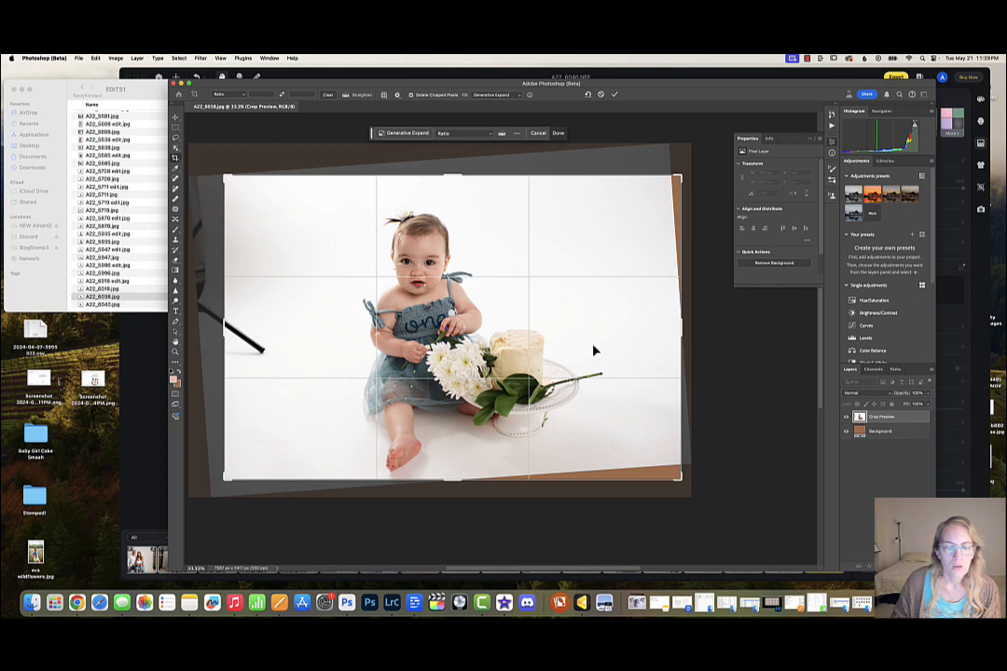
{"action": "mouse_move", "coordinate": [593, 350]}
{"action": "left_mouse_down"}
{"action": "mouse_move", "coordinate": [623, 349]}
{"action": "mouse_move", "coordinate": [584, 348]}
{"action": "left_mouse_up"}
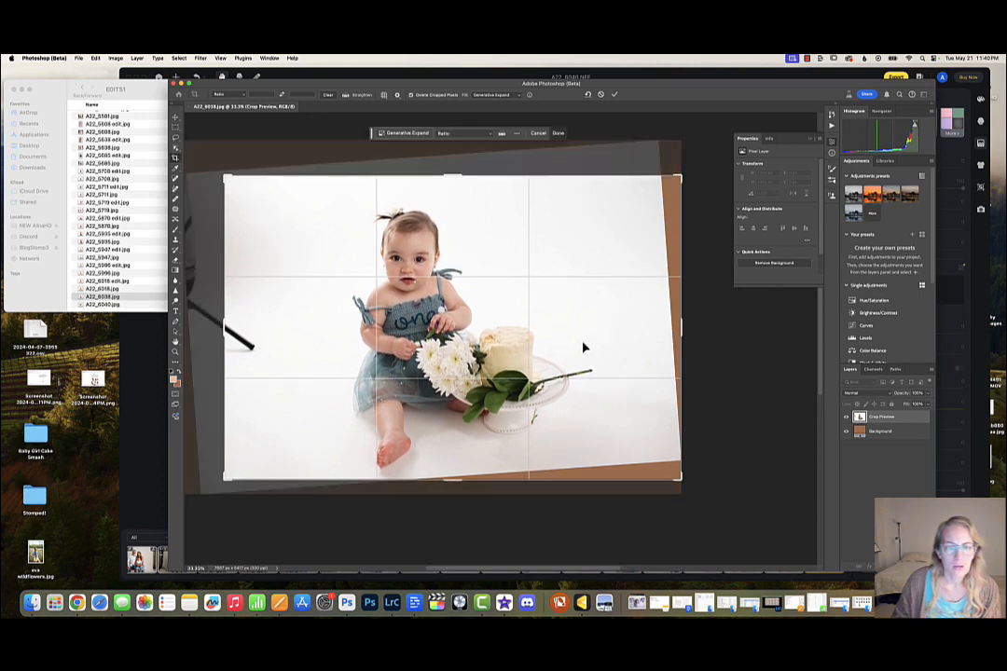
{"action": "left_click", "coordinate": [561, 136]}
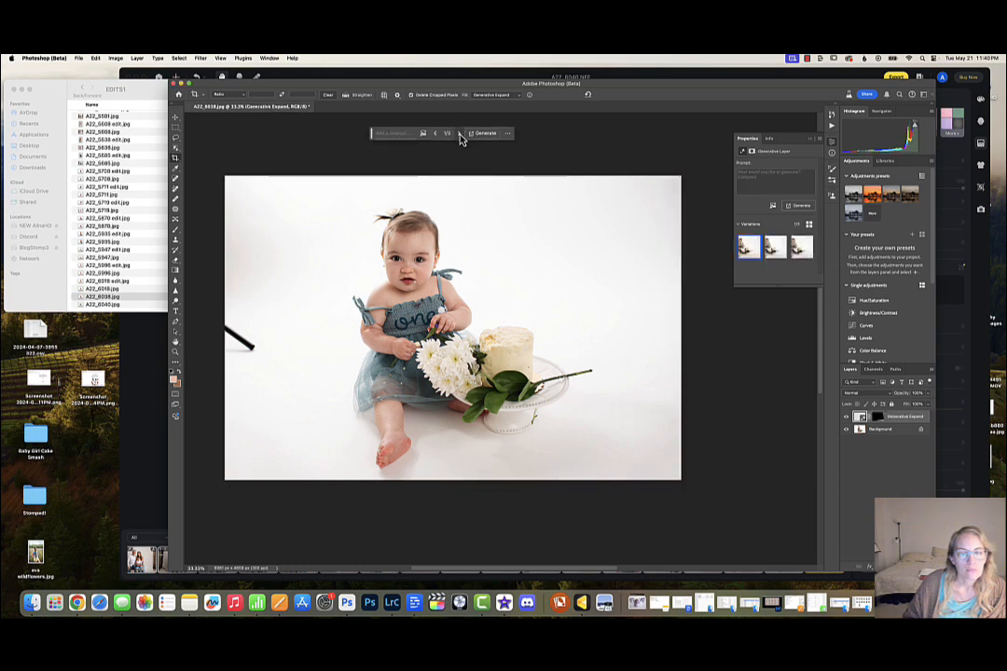
{"action": "key", "text": "super+e"}
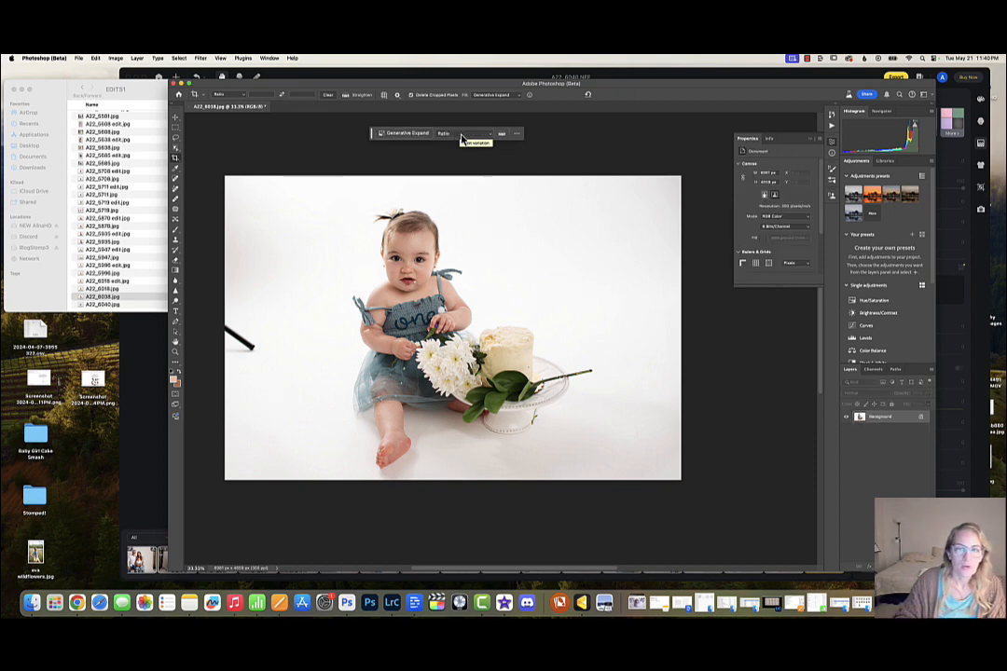
- Remove the black stand at the left edge by applying an unprompted Generative Fill to a full-height strip, and merge it into the background
{"action": "left_click", "coordinate": [175, 127]}
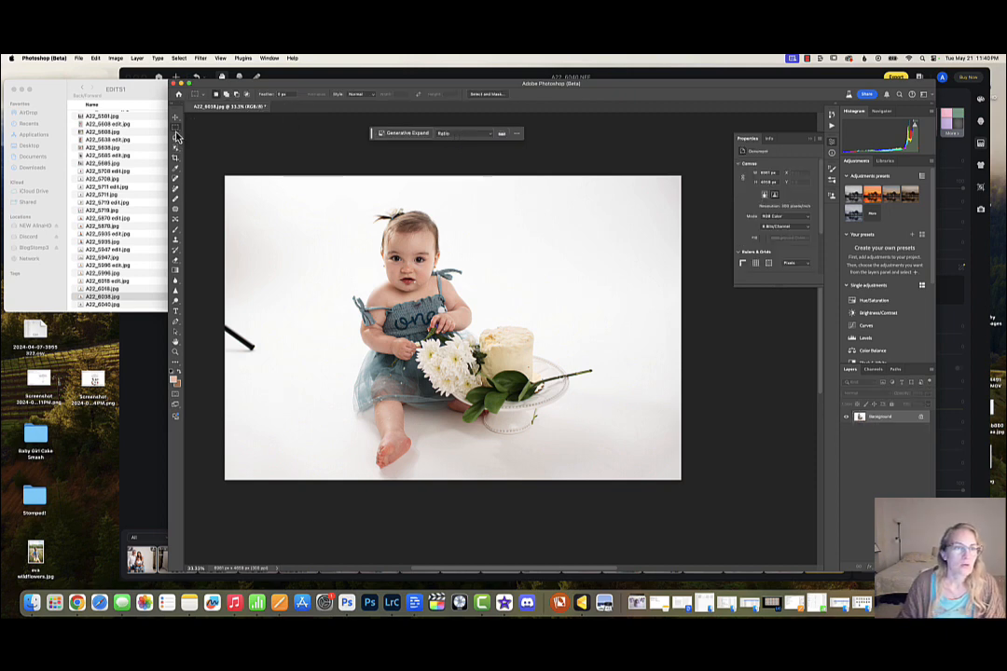
{"action": "left_click_drag", "start_coordinate": [218, 166], "coordinate": [332, 490]}
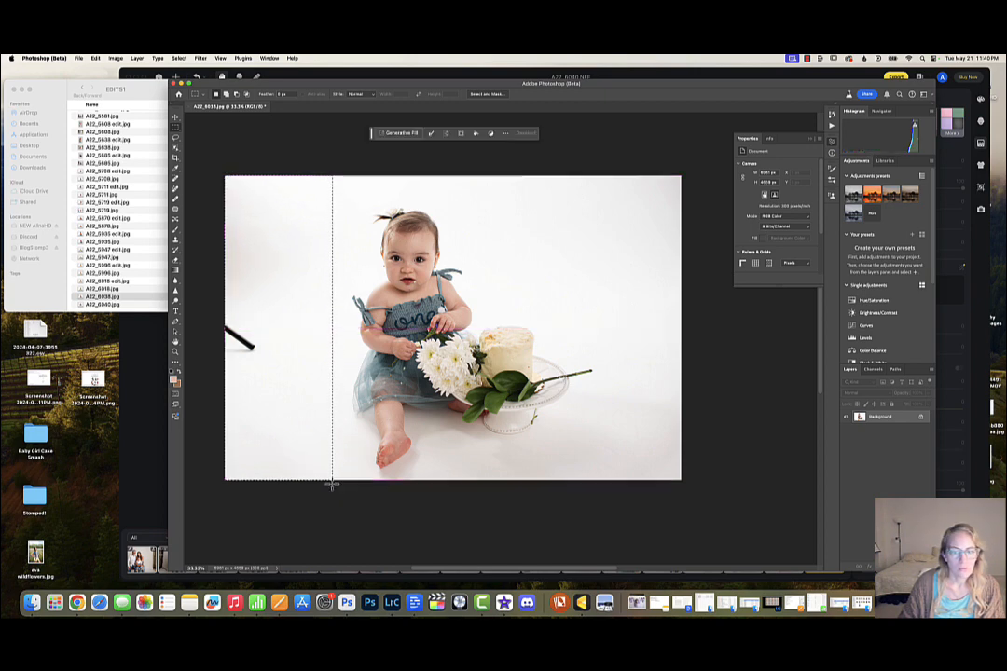
{"action": "left_click", "coordinate": [408, 135]}
{"action": "left_click", "coordinate": [550, 139]}
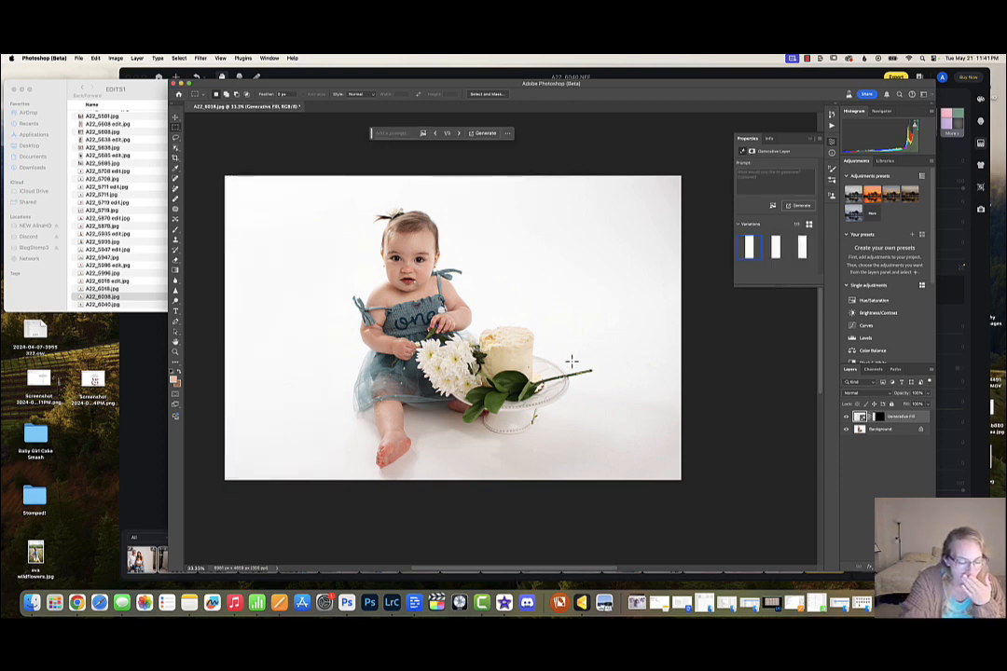
{"action": "key", "text": "super+z"}
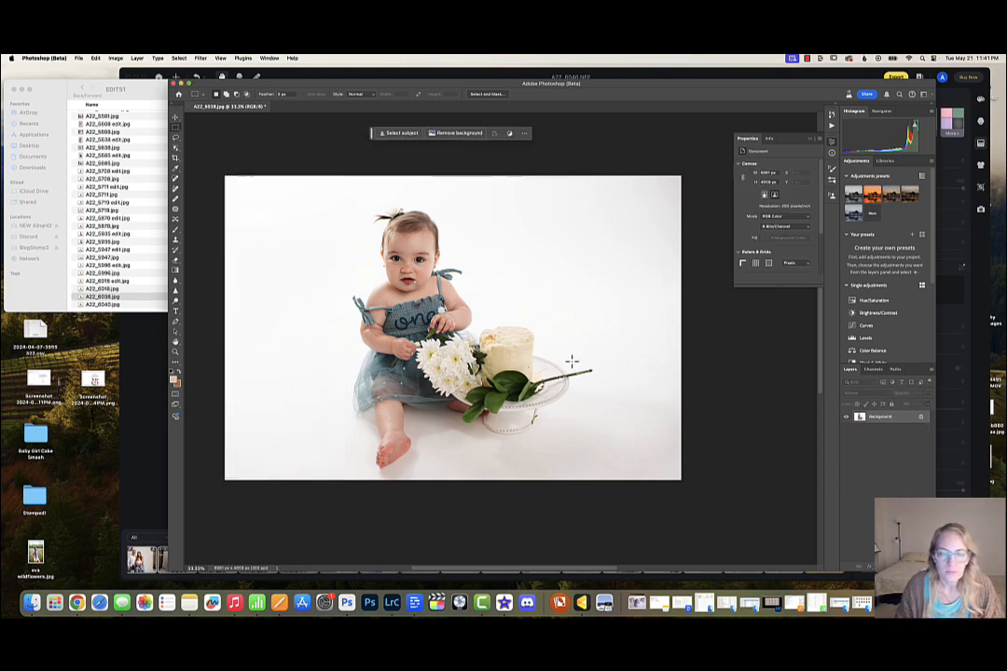
- Lasso the small green sprig beside the cake stand's base and remove it with an unprompted Generative Fill
{"action": "key", "text": "super+equal"}
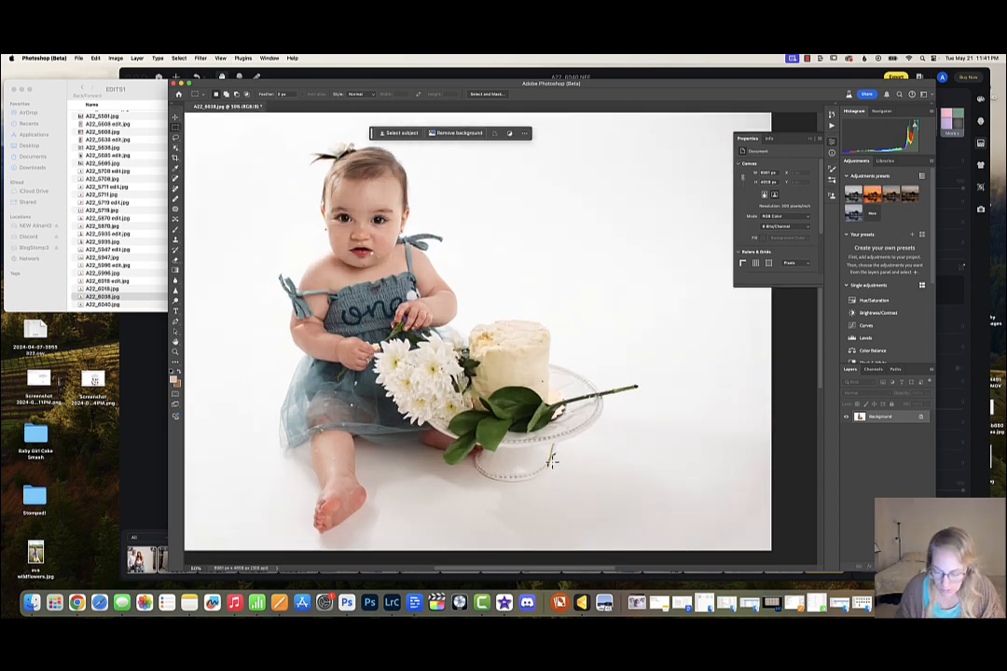
{"action": "mouse_move", "coordinate": [552, 464]}
{"action": "left_mouse_down"}
{"action": "mouse_move", "coordinate": [531, 468]}
{"action": "mouse_move", "coordinate": [545, 465]}
{"action": "left_mouse_up"}
{"action": "left_click", "coordinate": [177, 136]}
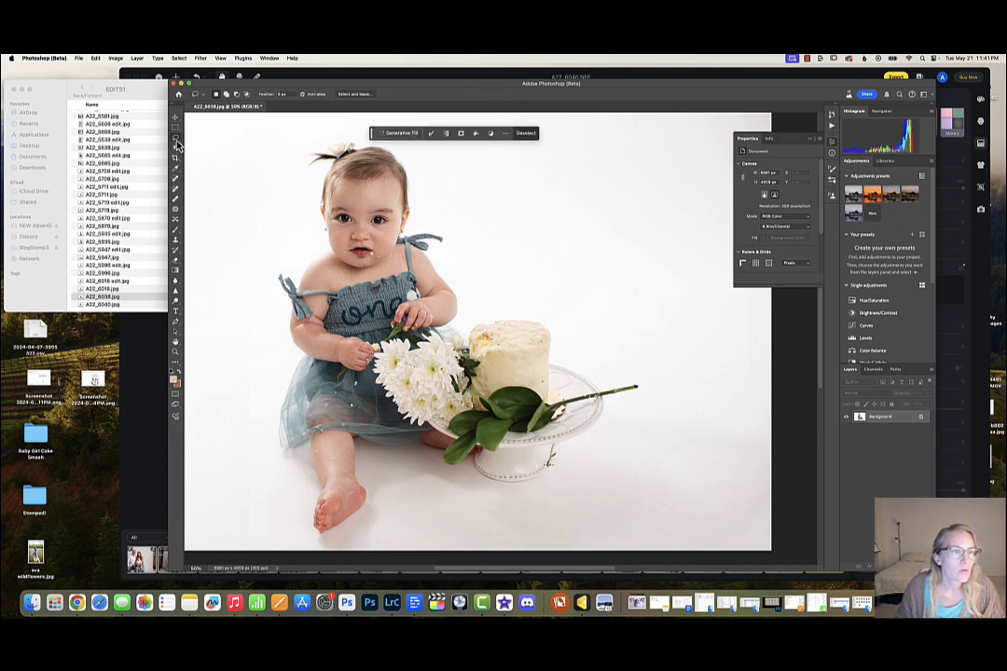
{"action": "key", "text": "super+d"}
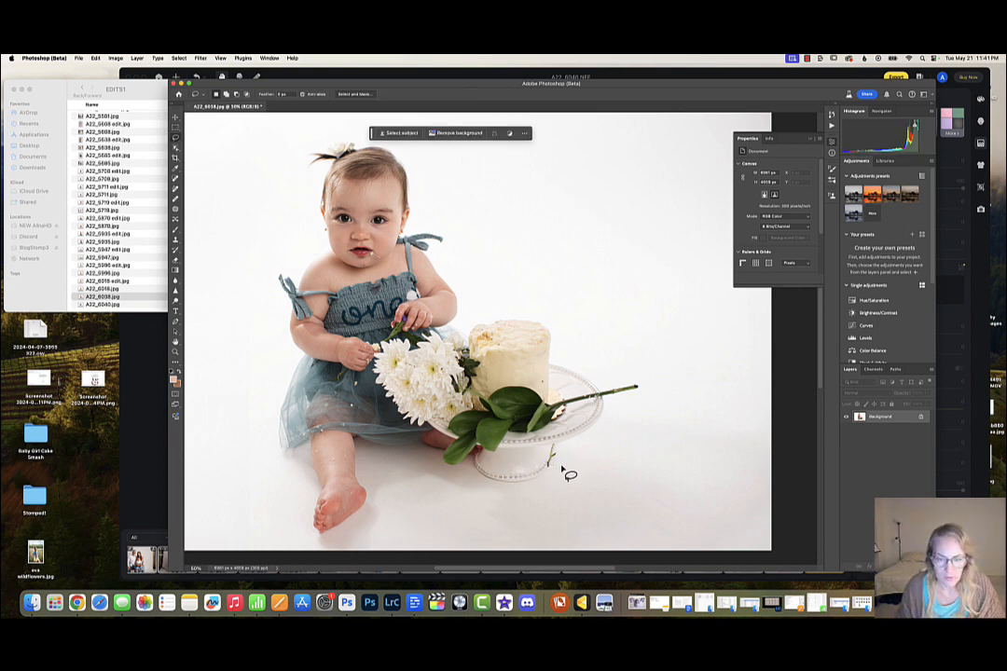
{"action": "mouse_move", "coordinate": [550, 450]}
{"action": "left_mouse_down"}
{"action": "mouse_move", "coordinate": [552, 468]}
{"action": "mouse_move", "coordinate": [555, 454]}
{"action": "left_mouse_up"}
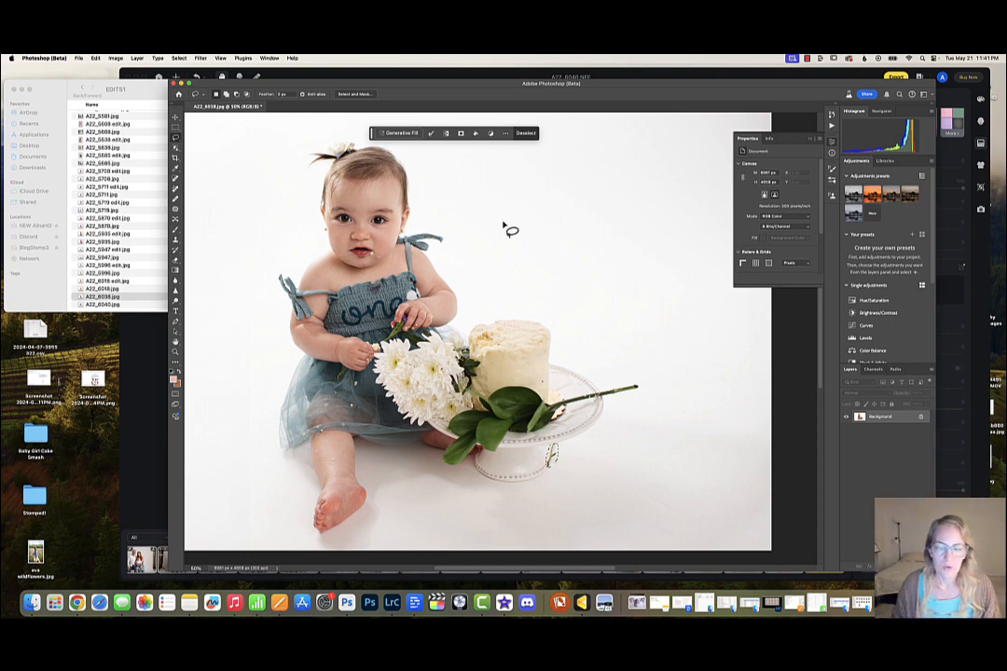
{"action": "left_click", "coordinate": [401, 132]}
{"action": "left_click", "coordinate": [560, 133]}
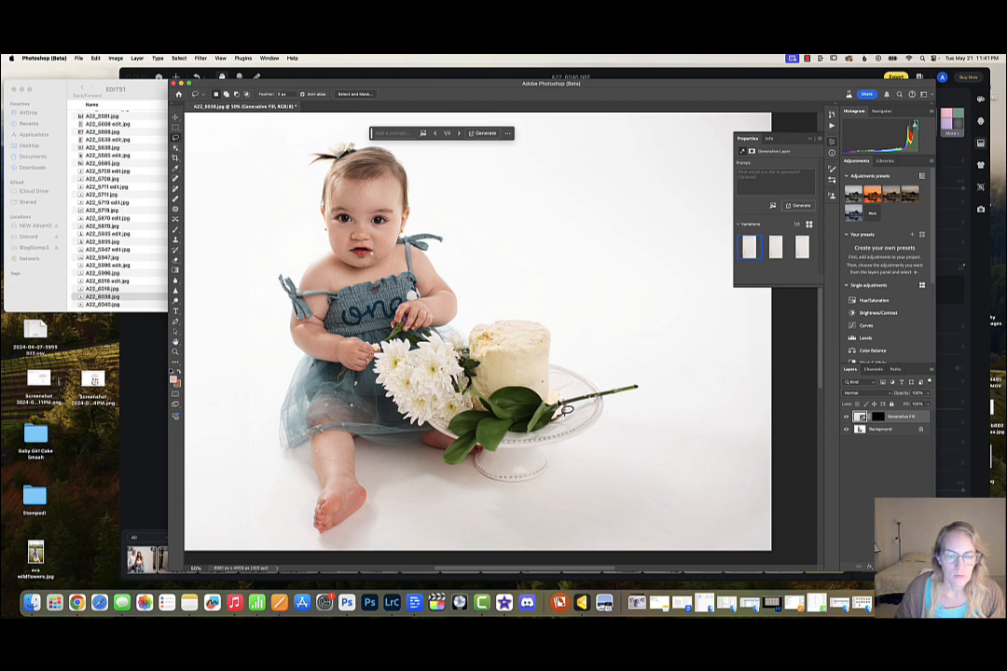
- Try to remove the long stem across the cake stand with an unprompted Generative Fill, check its variations and delete that fill layer
{"action": "mouse_move", "coordinate": [603, 399]}
{"action": "left_mouse_down"}
{"action": "mouse_move", "coordinate": [648, 393]}
{"action": "mouse_move", "coordinate": [632, 406]}
{"action": "mouse_move", "coordinate": [564, 417]}
{"action": "left_mouse_up"}
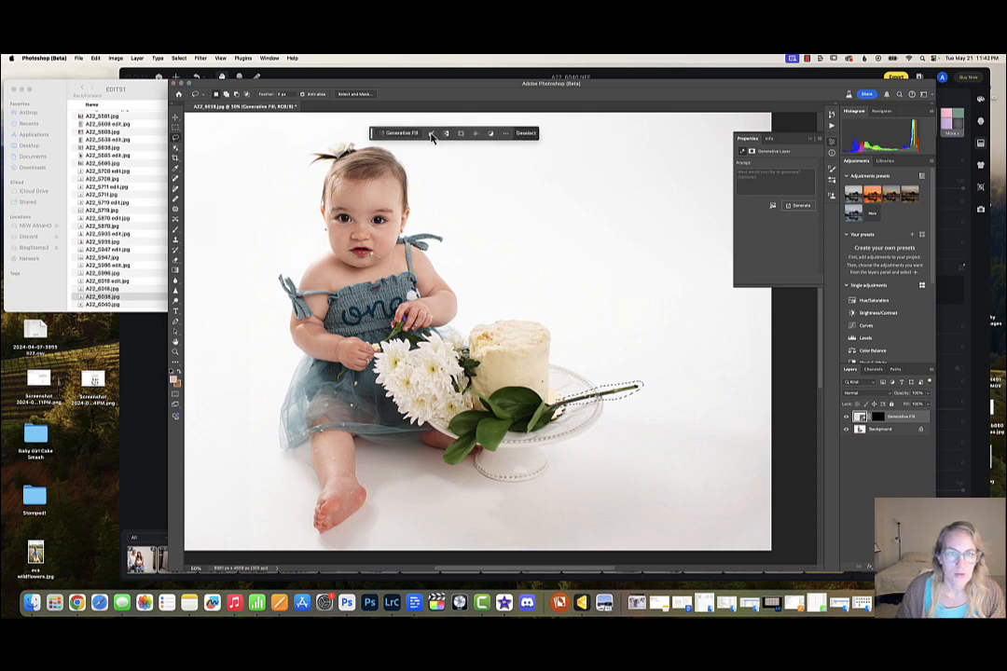
{"action": "left_click", "coordinate": [417, 133]}
{"action": "left_click", "coordinate": [551, 133]}
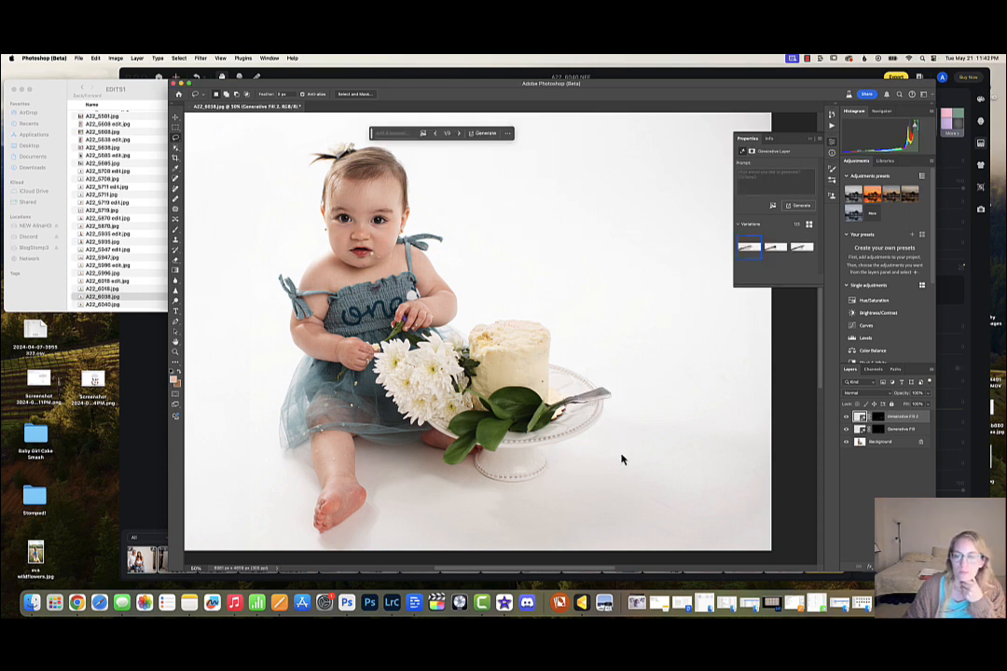
{"action": "left_click", "coordinate": [457, 136]}
{"action": "left_click", "coordinate": [458, 136]}
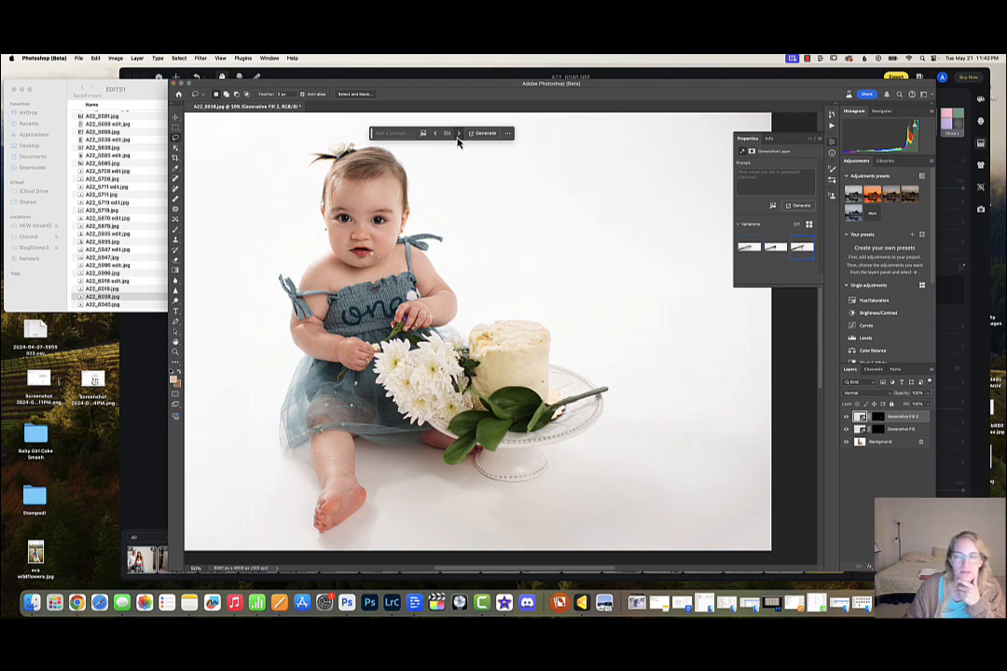
{"action": "key", "text": "Delete"}
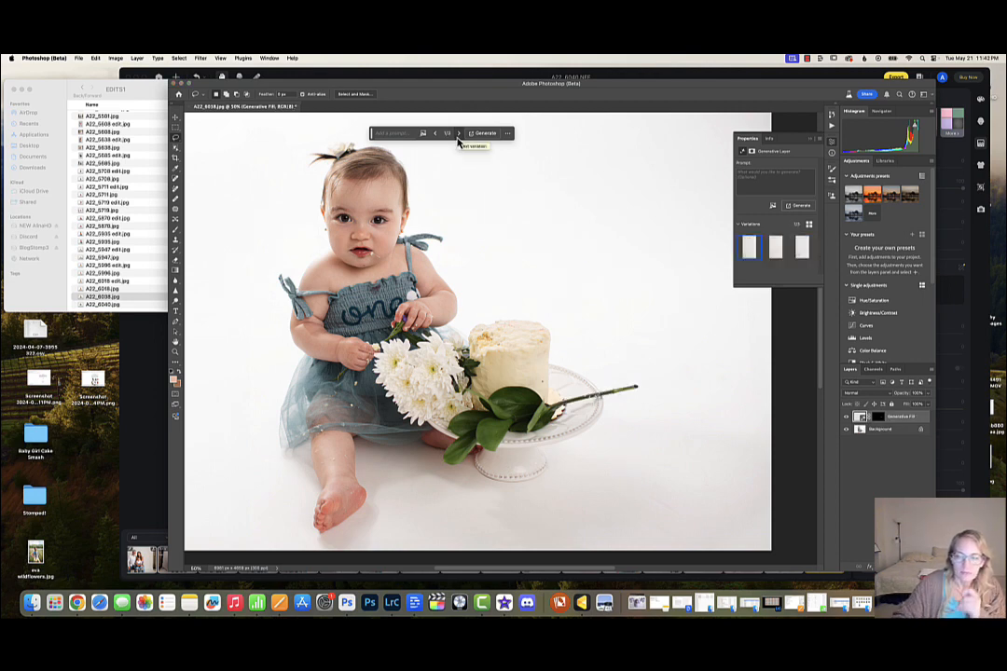
- Lasso the stem's outer end beyond the cake stand, run Generative Fill with the prompt "remove" and choose the third variation
{"action": "mouse_move", "coordinate": [610, 388]}
{"action": "left_mouse_down"}
{"action": "mouse_move", "coordinate": [646, 389]}
{"action": "mouse_move", "coordinate": [593, 399]}
{"action": "left_mouse_up"}
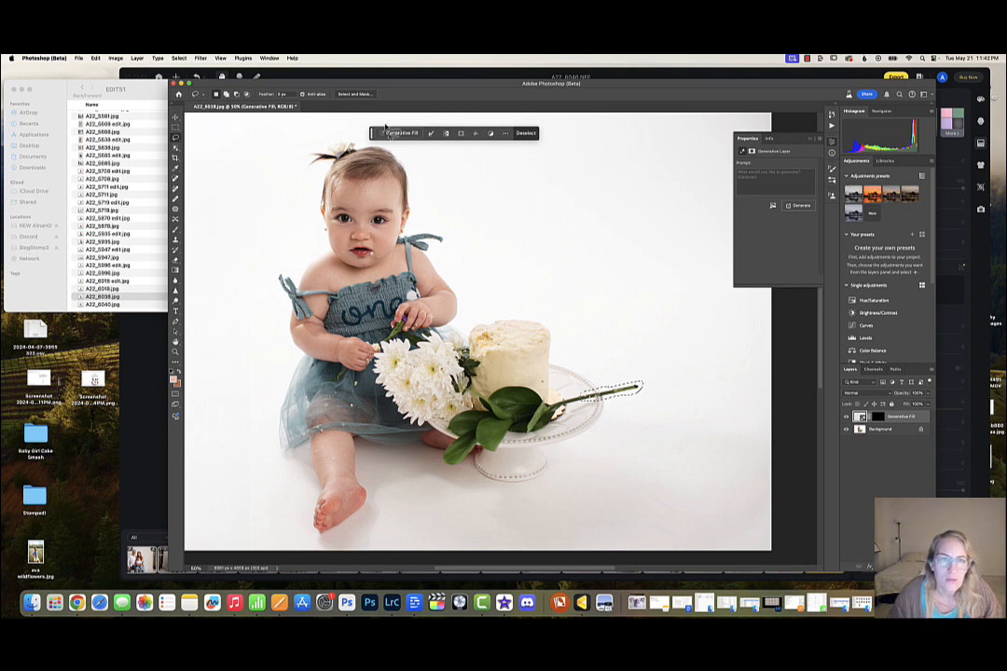
{"action": "left_click", "coordinate": [395, 134]}
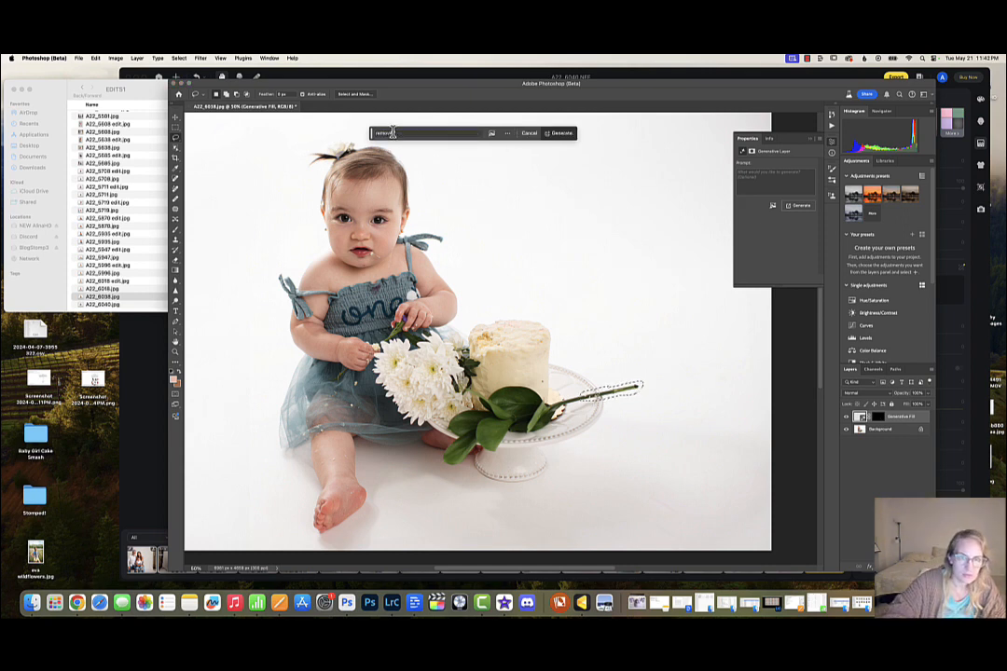
{"action": "key", "text": "Return"}
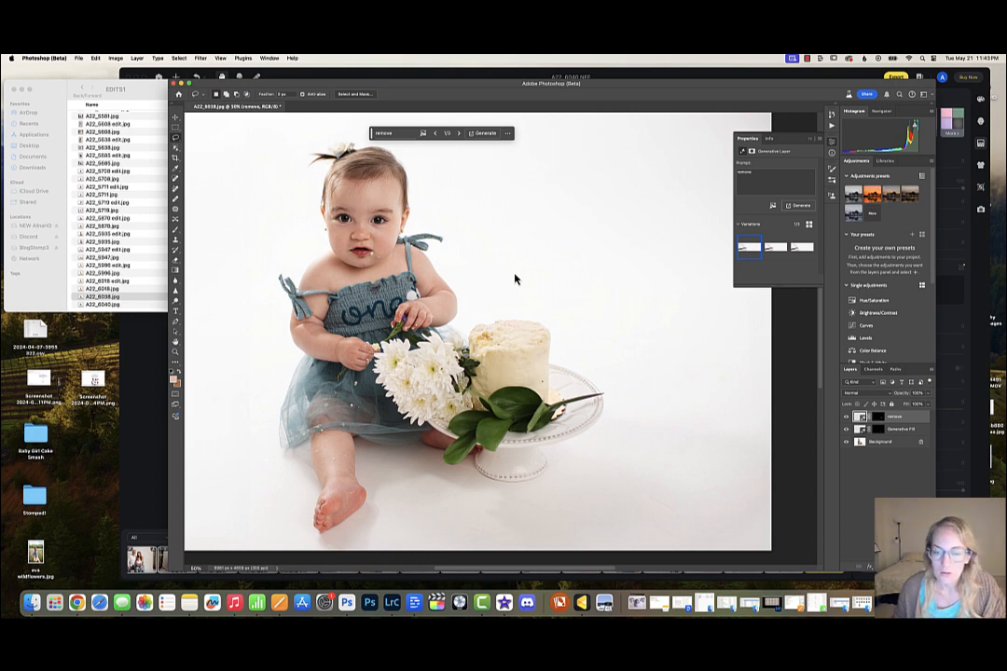
{"action": "left_click", "coordinate": [457, 133]}
{"action": "left_click", "coordinate": [457, 133]}
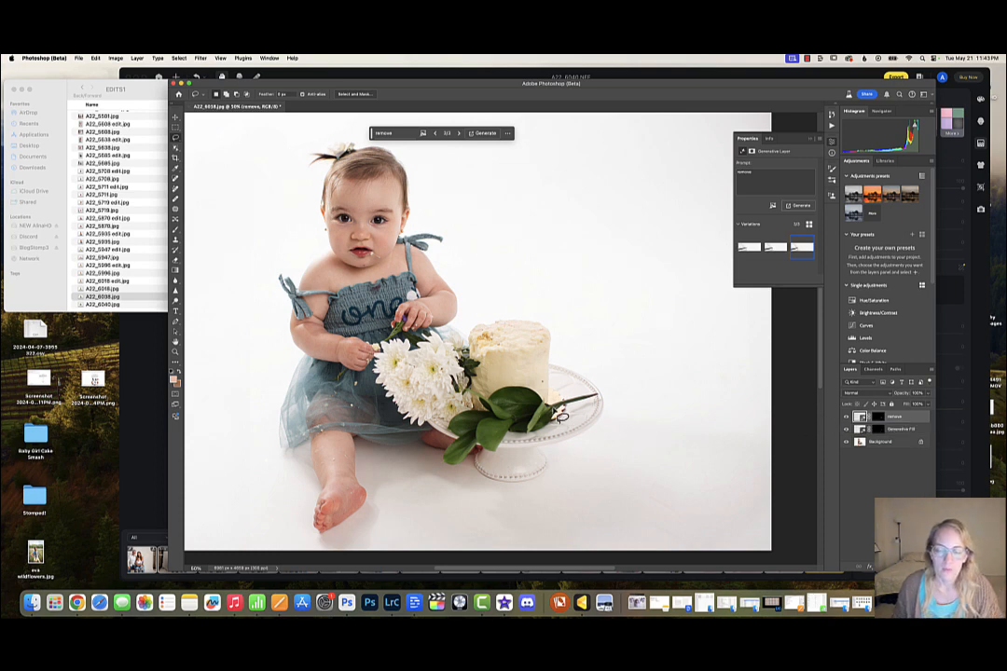
- Try a Generative Fill with the prompt "match green leaf" over the remaining stem, view the second variation and hide that layer
{"action": "mouse_move", "coordinate": [557, 412]}
{"action": "left_mouse_down"}
{"action": "mouse_move", "coordinate": [561, 392]}
{"action": "mouse_move", "coordinate": [609, 368]}
{"action": "mouse_move", "coordinate": [608, 396]}
{"action": "mouse_move", "coordinate": [582, 424]}
{"action": "mouse_move", "coordinate": [557, 413]}
{"action": "left_mouse_up"}
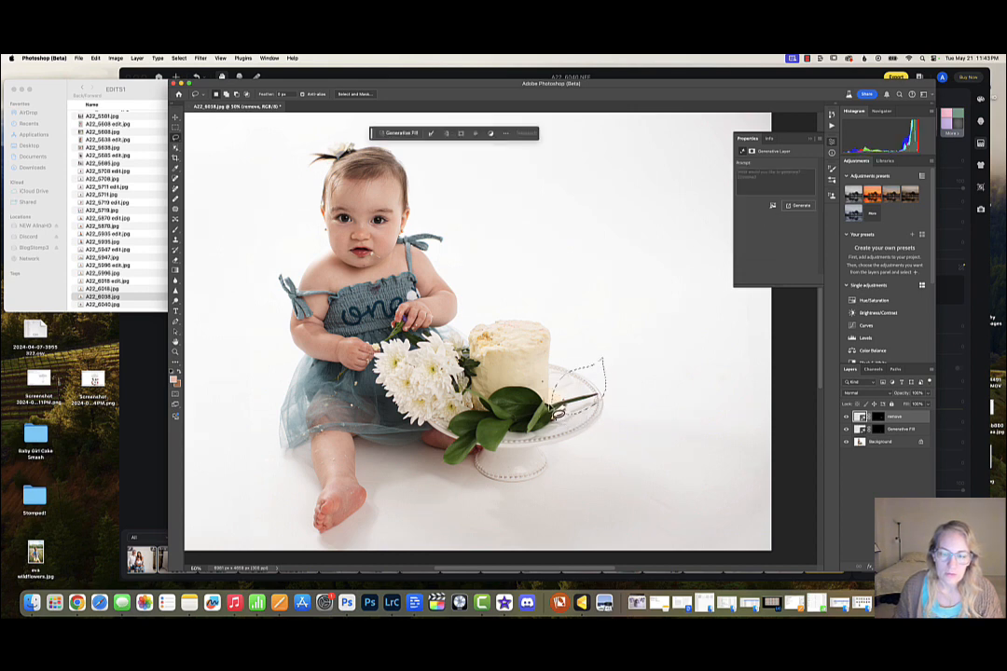
{"action": "left_click", "coordinate": [417, 135]}
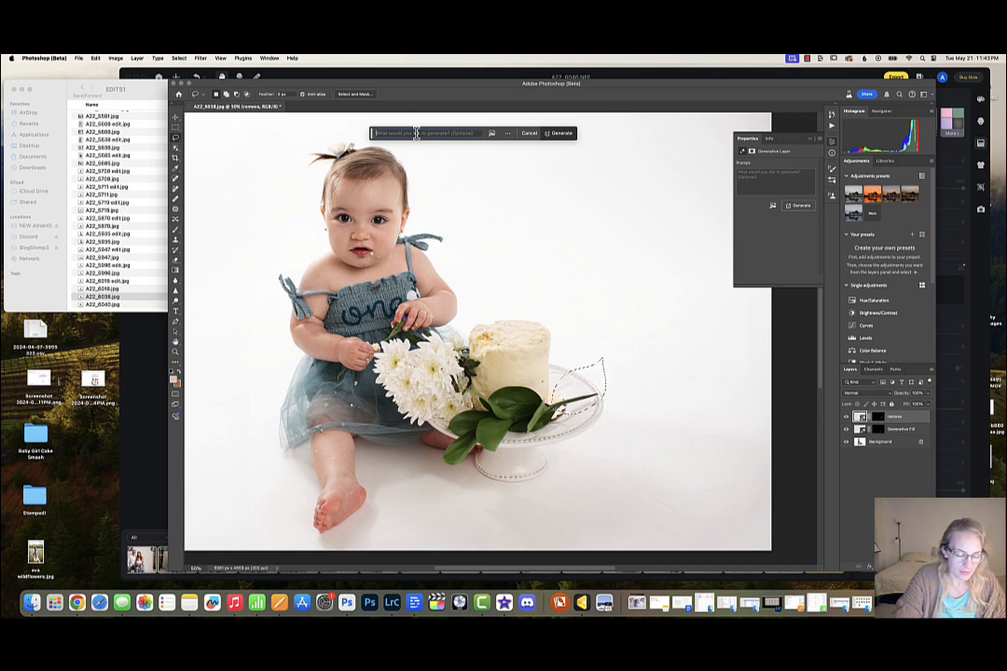
{"action": "type", "text": "match green leaf"}
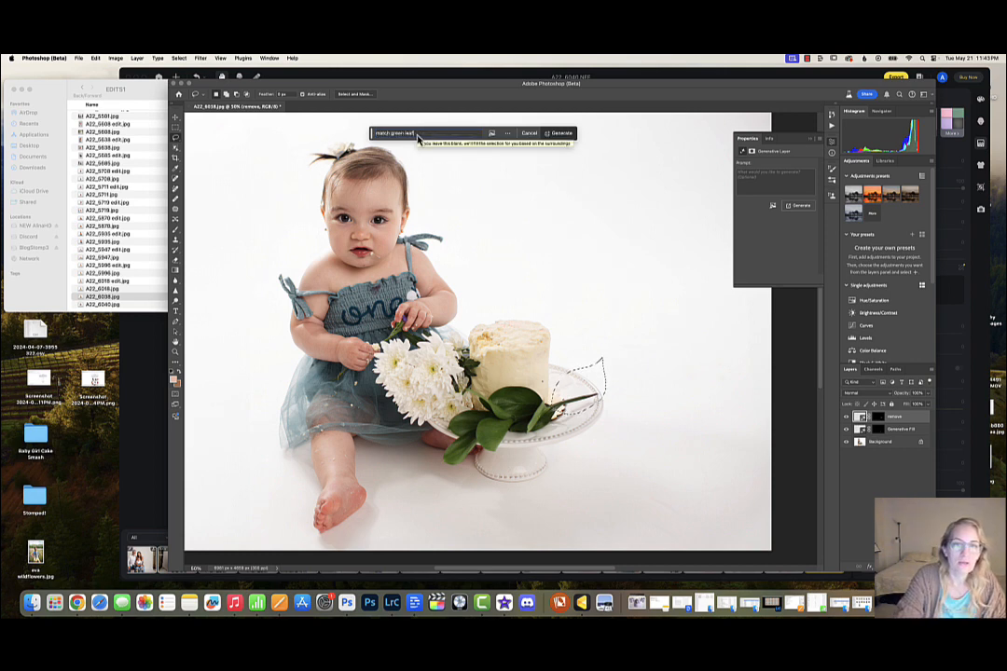
{"action": "key", "text": "Return"}
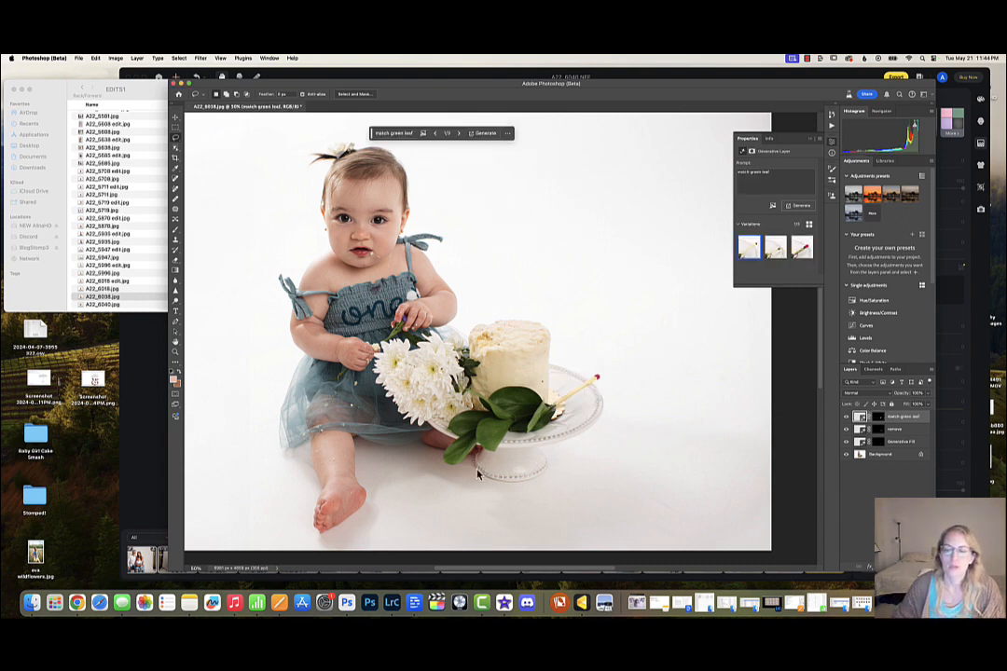
{"action": "left_click", "coordinate": [458, 133]}
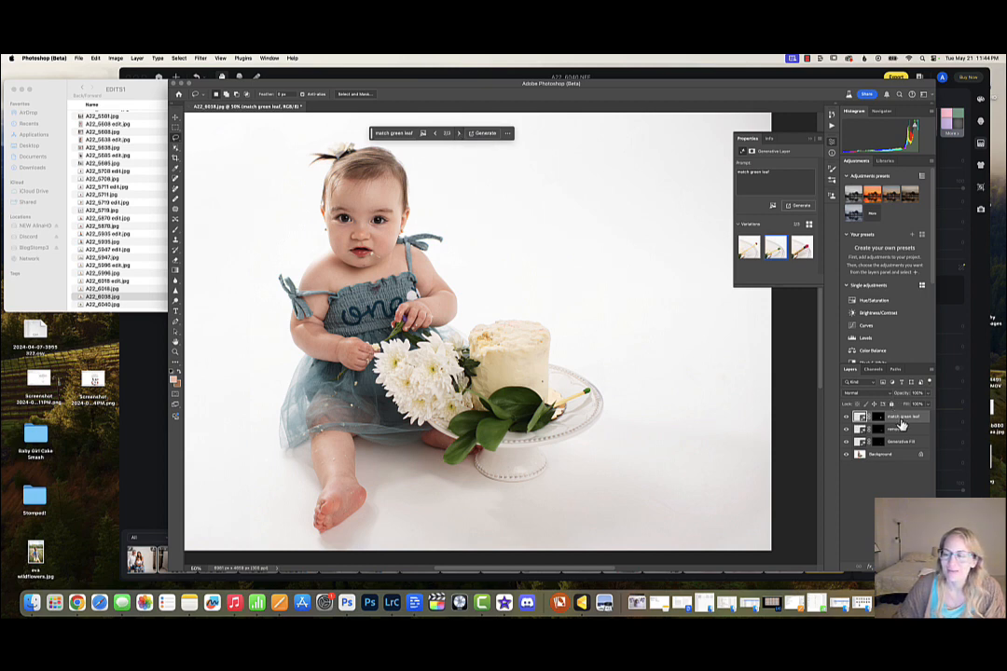
{"action": "left_click", "coordinate": [846, 417]}
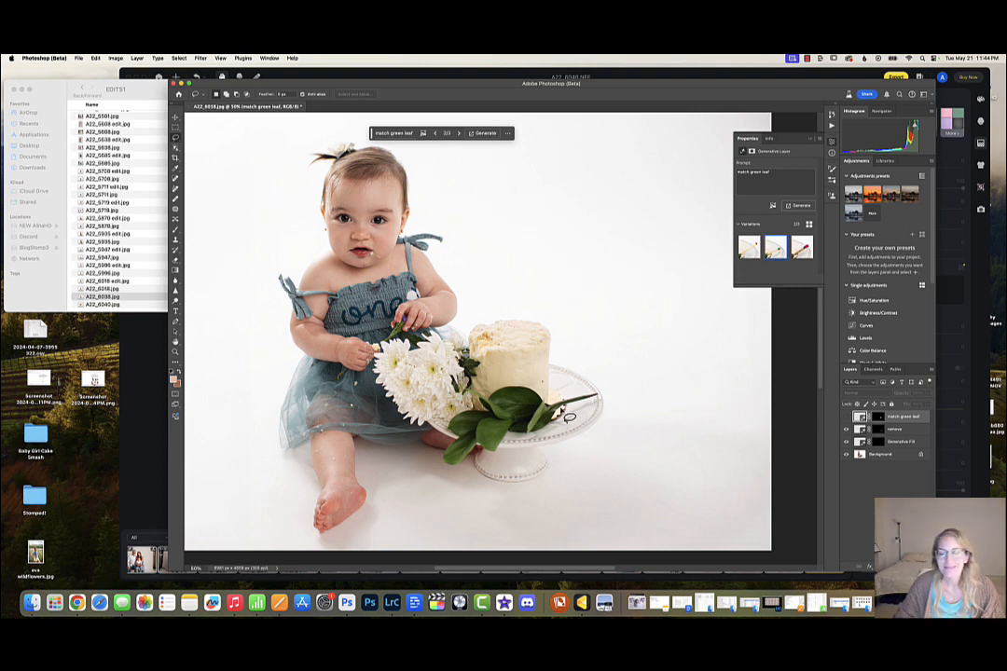
- Lasso the remaining stem on the cake stand, run Generative Fill with the prompt "green leaf" and choose the third variation
{"action": "mouse_move", "coordinate": [561, 419]}
{"action": "left_mouse_down"}
{"action": "mouse_move", "coordinate": [596, 375]}
{"action": "mouse_move", "coordinate": [585, 427]}
{"action": "left_mouse_up"}
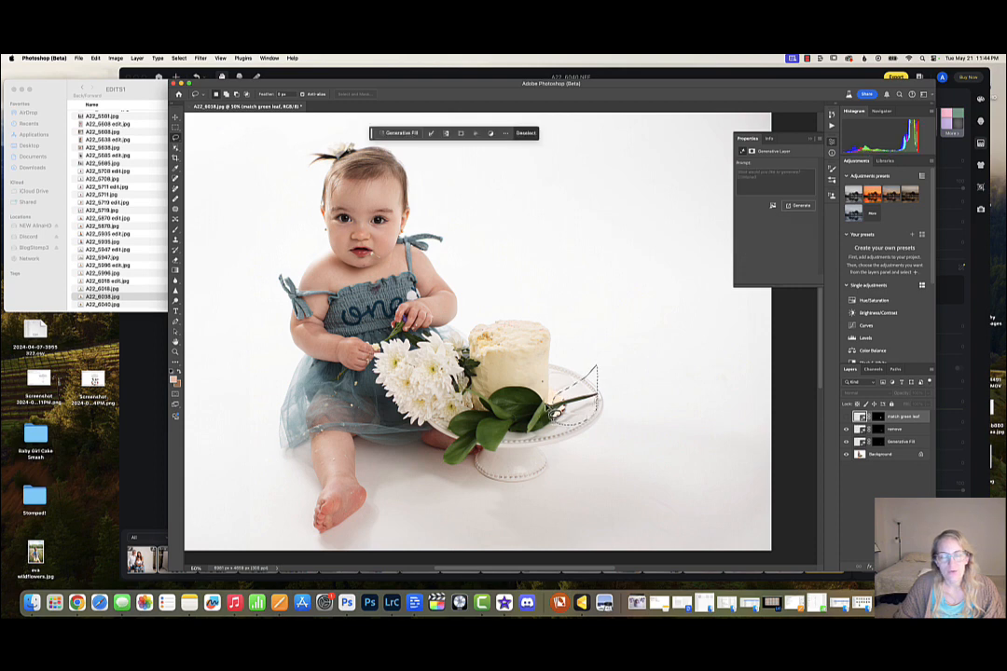
{"action": "left_click", "coordinate": [401, 132]}
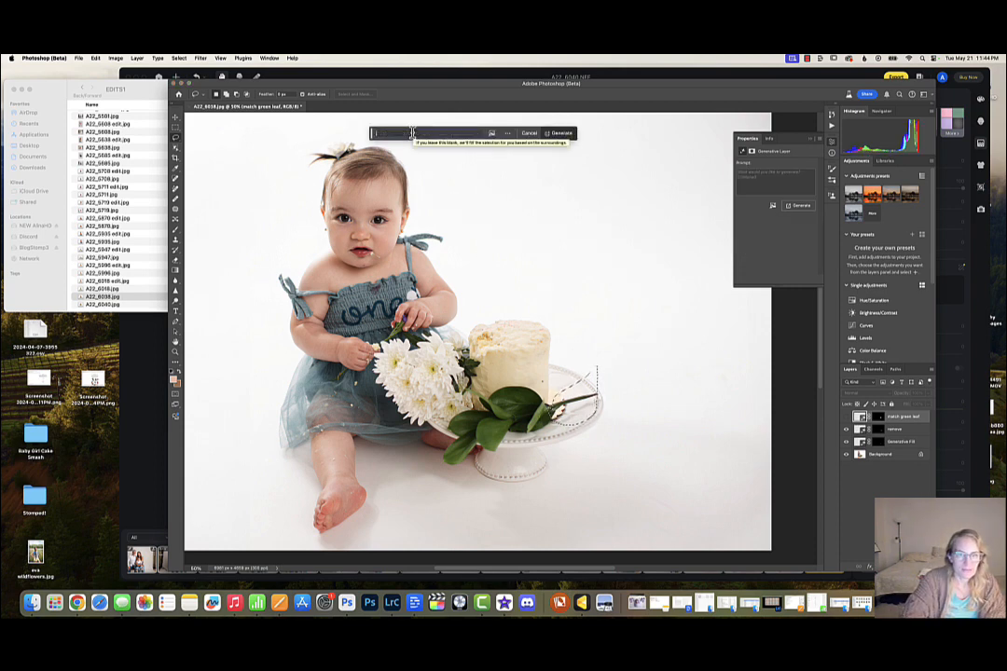
{"action": "key", "text": "Return"}
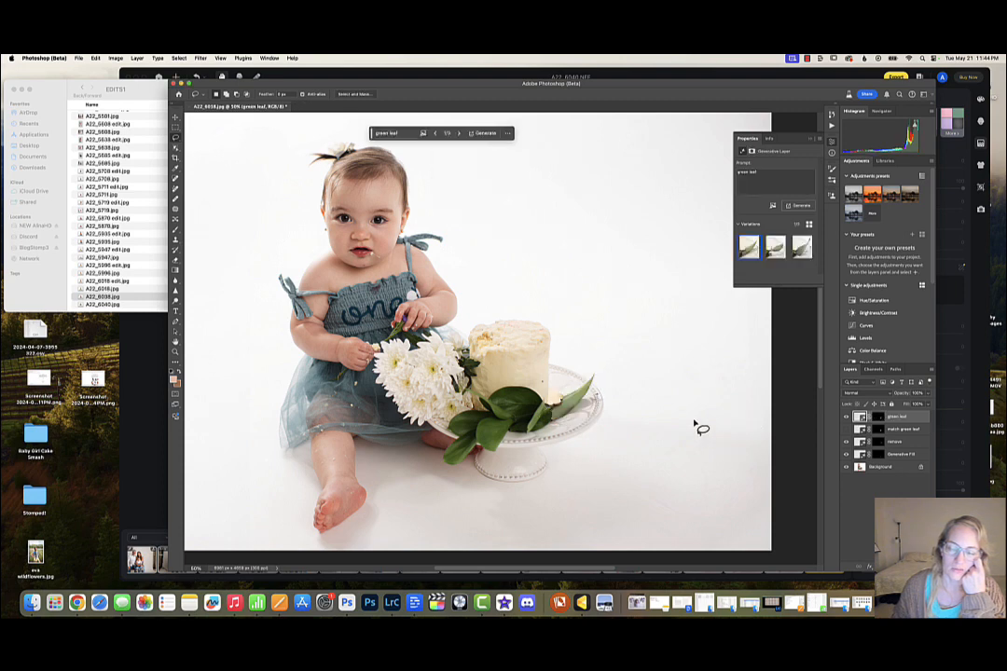
{"action": "left_click", "coordinate": [458, 133]}
{"action": "left_click", "coordinate": [459, 133]}
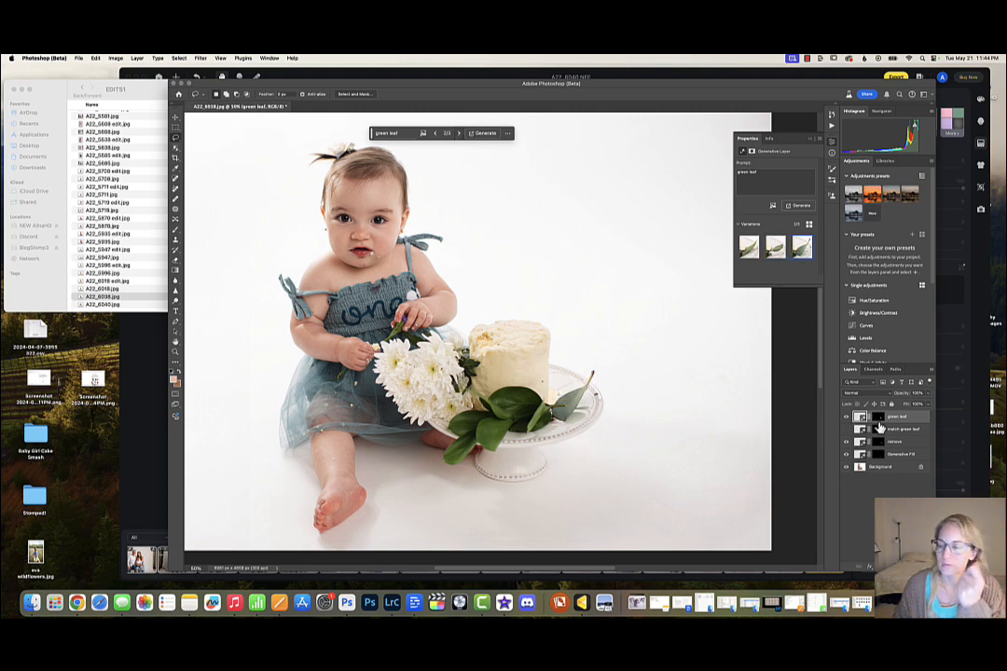
- Delete the "green leaf" and "match green leaf" fill layers, compare the "remove" layer off and on, and merge the remaining layers into the background
{"action": "key", "text": "Delete"}
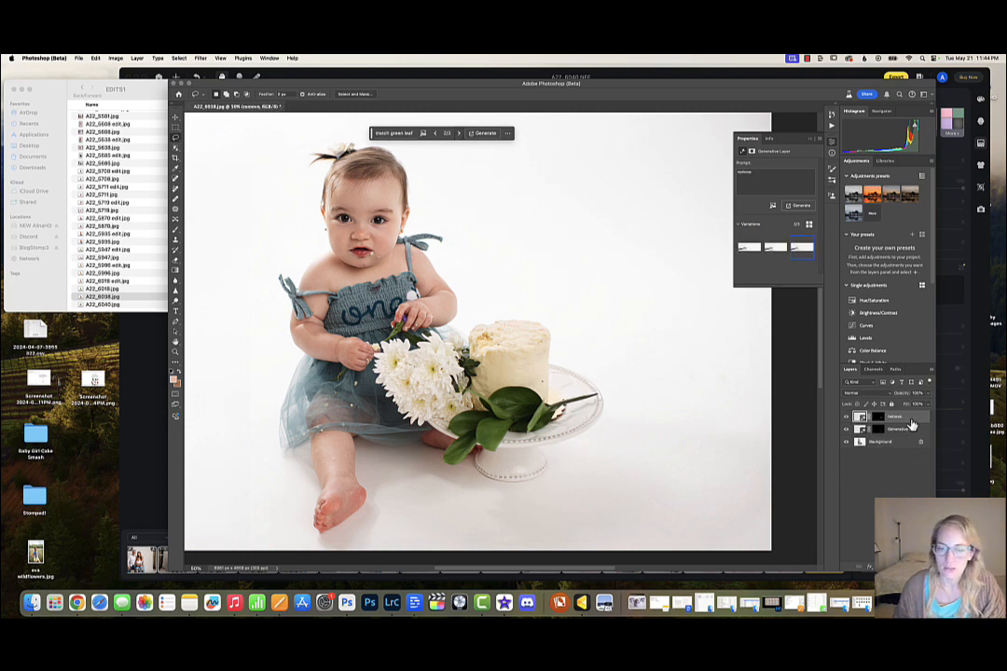
{"action": "key", "text": "Delete"}
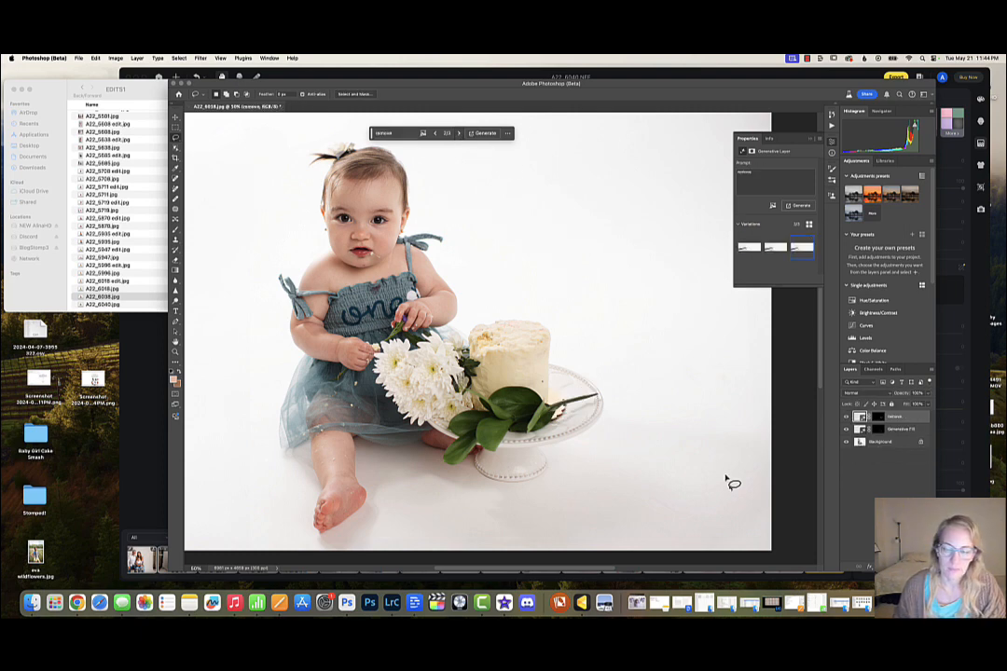
{"action": "left_click", "coordinate": [845, 417]}
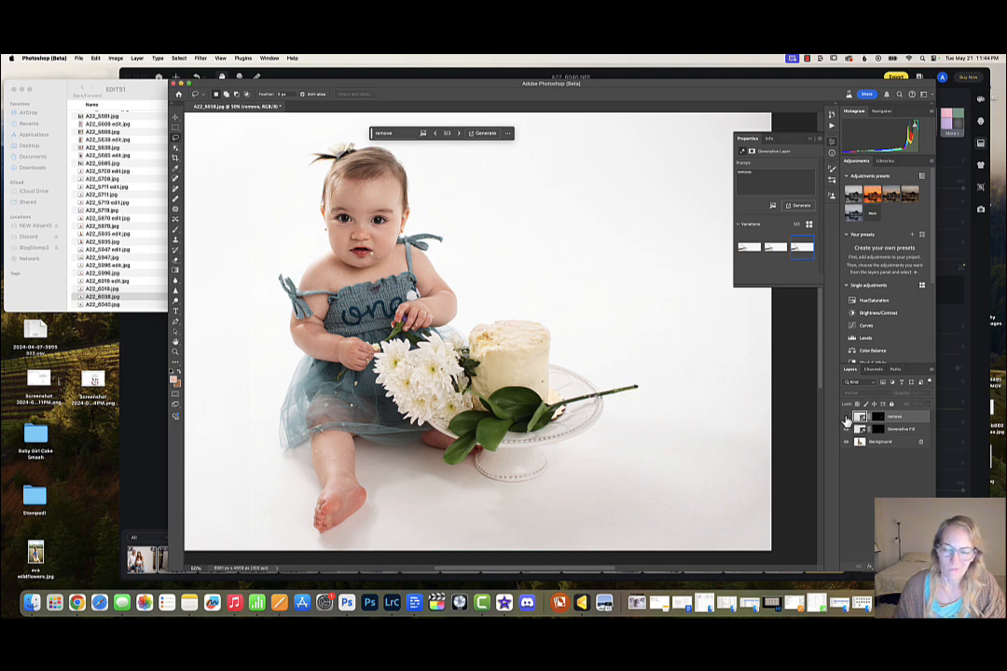
{"action": "left_click", "coordinate": [845, 419]}
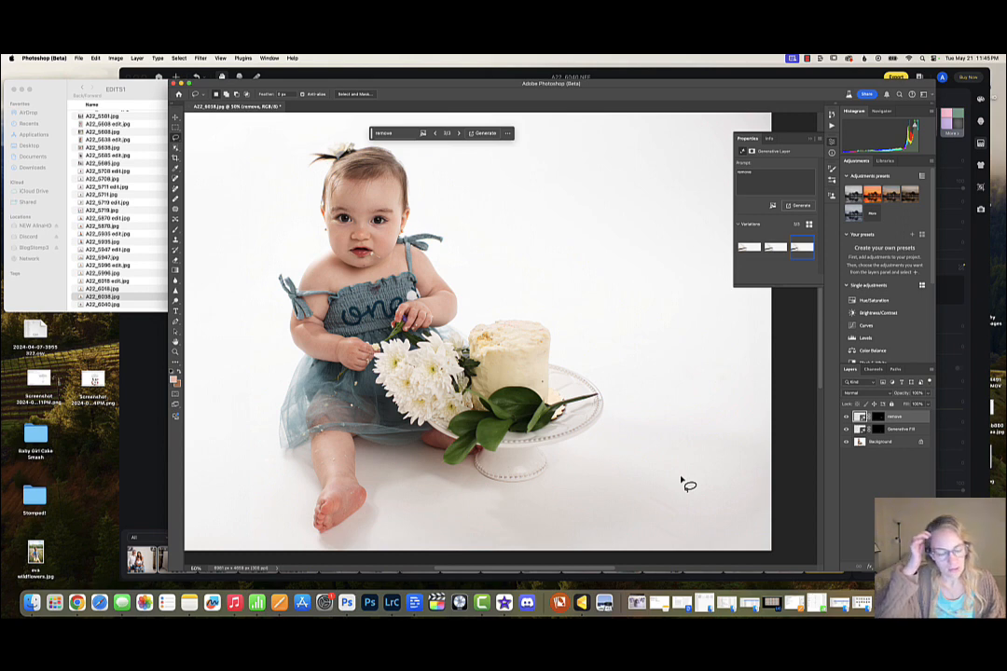
{"action": "key", "text": "super+shift+e"}
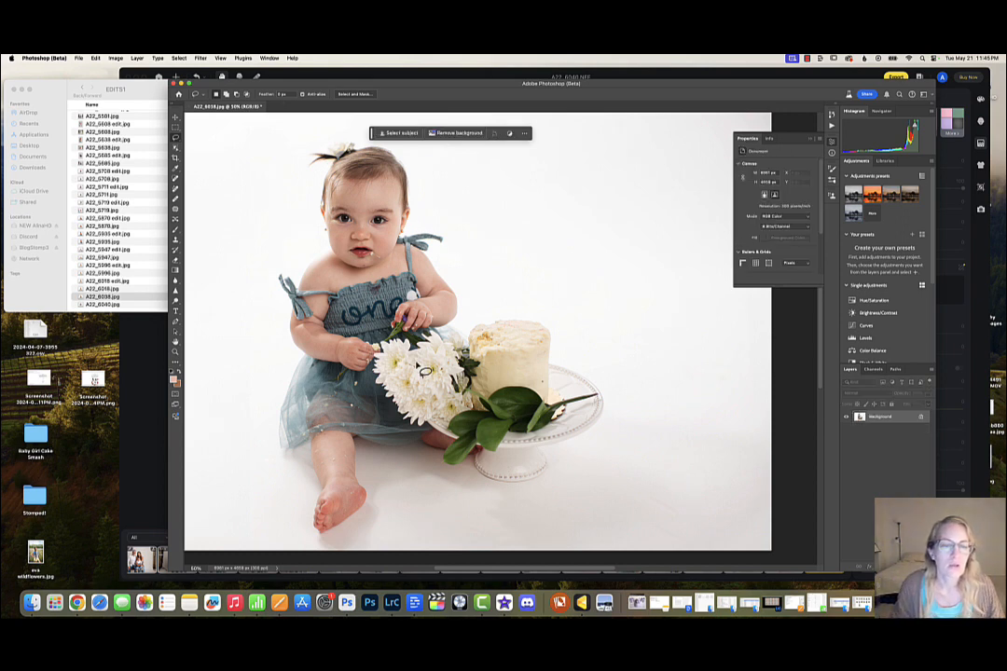
- Lasso the blemishes around the baby's chest and dress neckline and the speck on the cake, run an unprompted Generative Fill and merge it
{"action": "scroll", "coordinate": [424, 371], "scroll_direction": "left", "scroll_amount": 3}
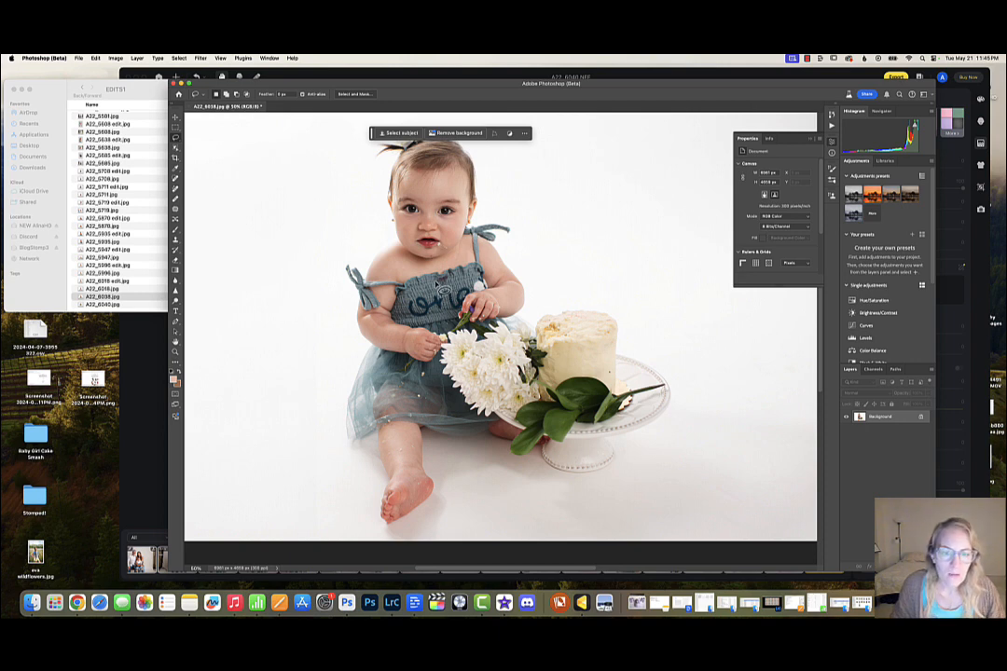
{"action": "key", "text": "super+shift+s"}
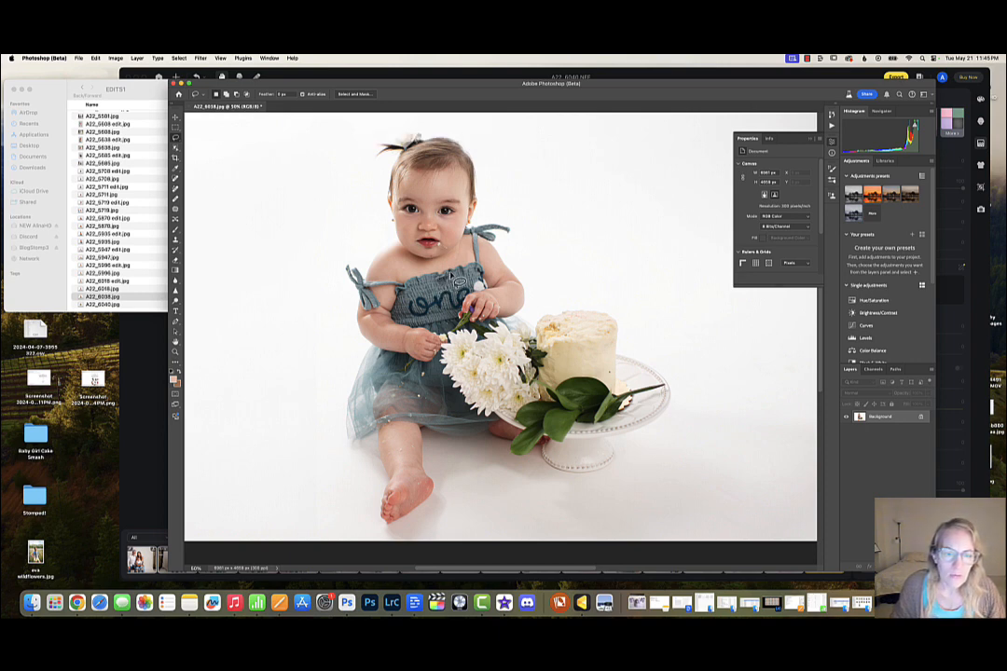
{"action": "left_click_drag", "start_coordinate": [435, 279], "coordinate": [438, 276]}
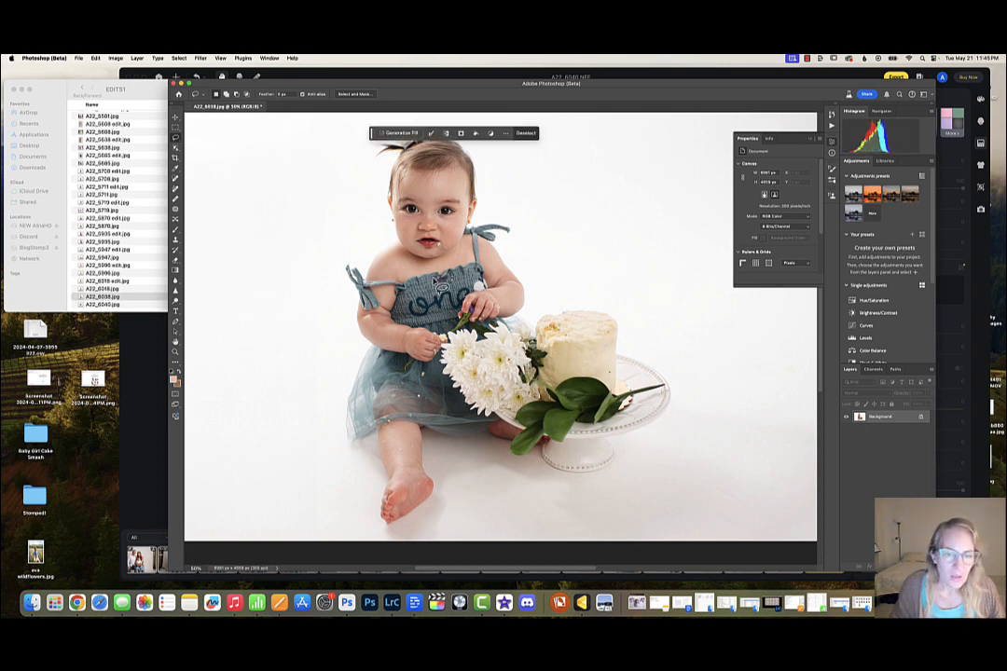
{"action": "left_click", "coordinate": [439, 265]}
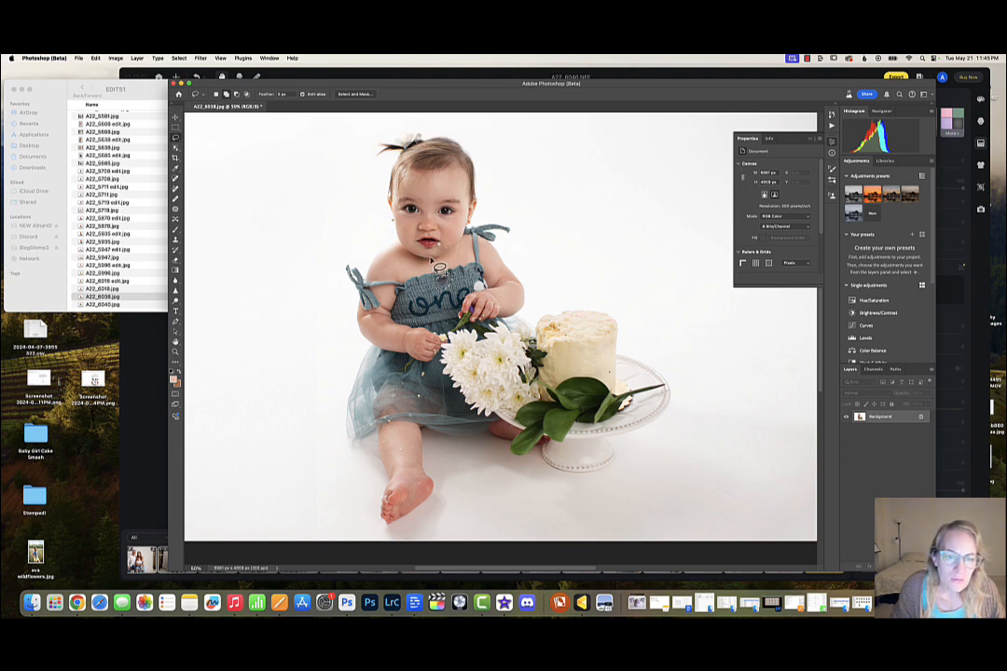
{"action": "left_click_drag", "start_coordinate": [442, 263], "coordinate": [439, 265]}
{"action": "left_click", "coordinate": [442, 265]}
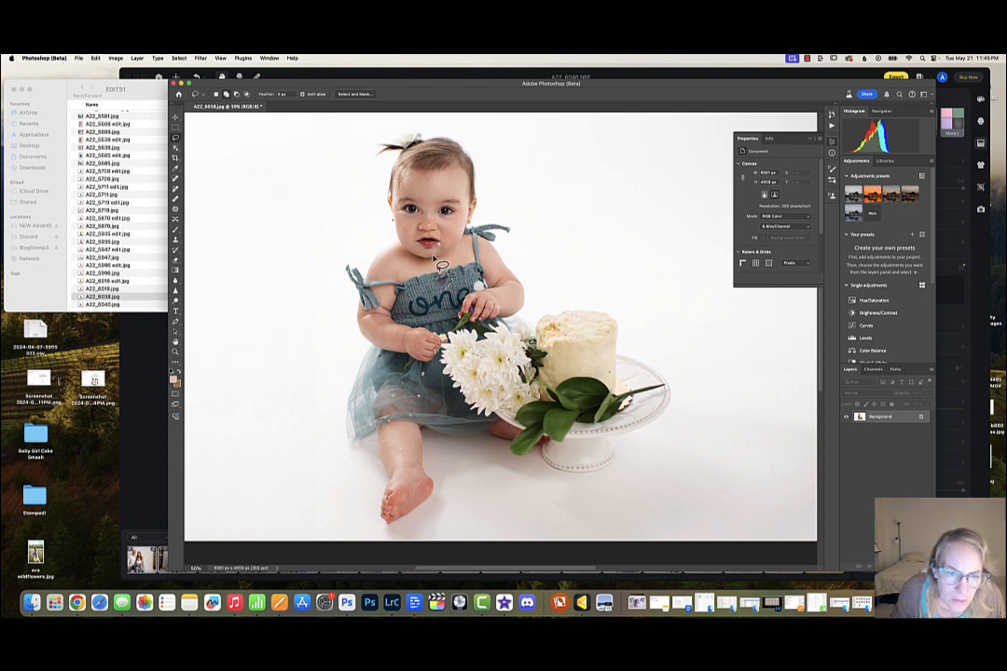
{"action": "left_click_drag", "start_coordinate": [434, 257], "coordinate": [435, 256]}
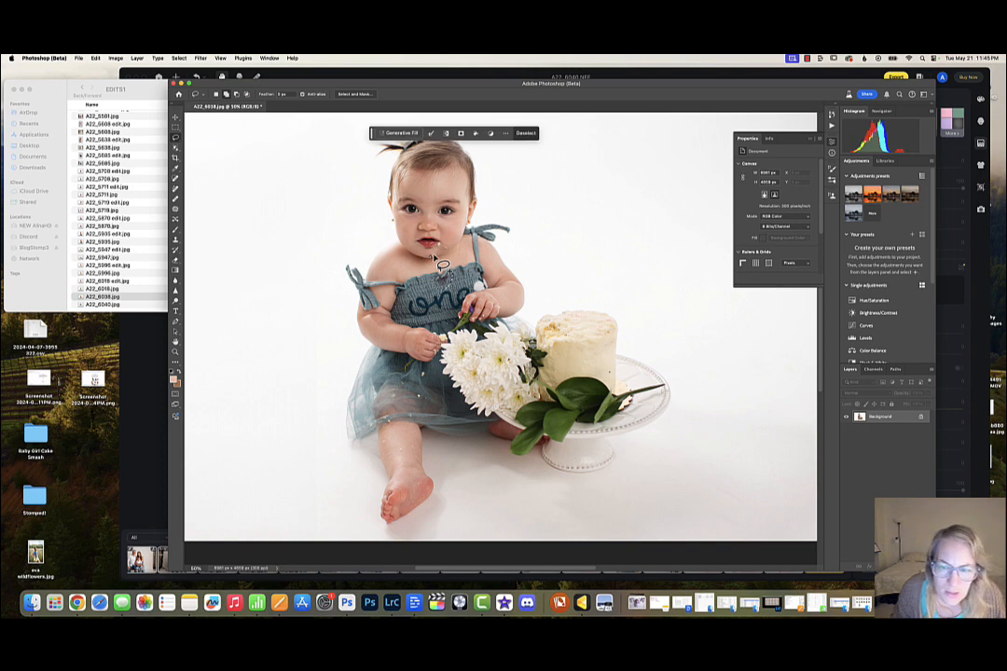
{"action": "mouse_move", "coordinate": [613, 370]}
{"action": "left_mouse_down"}
{"action": "mouse_move", "coordinate": [618, 377]}
{"action": "mouse_move", "coordinate": [610, 372]}
{"action": "left_mouse_up"}
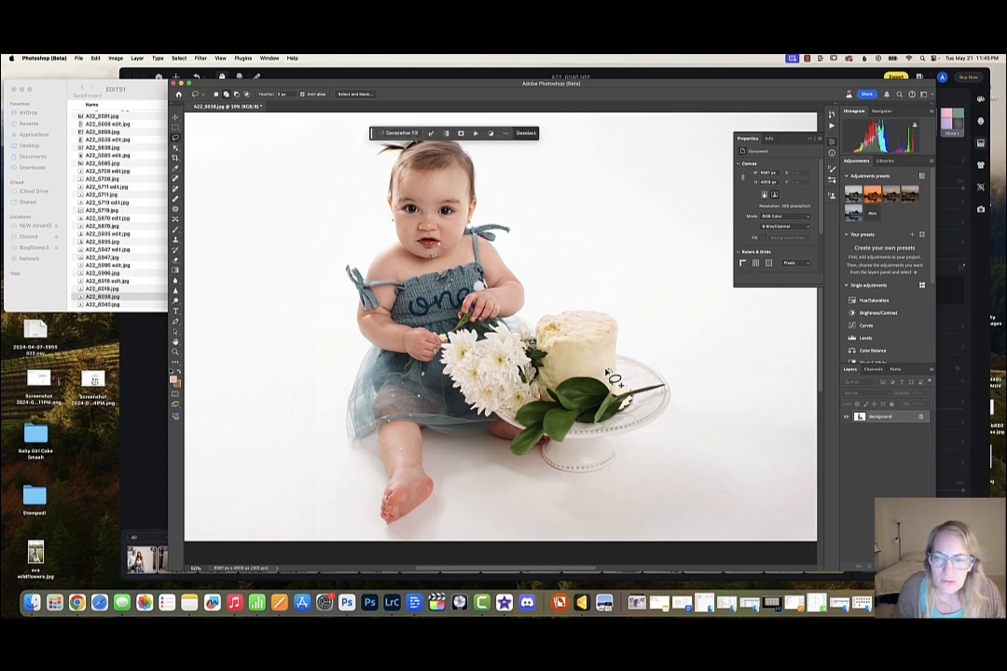
{"action": "left_click", "coordinate": [399, 135]}
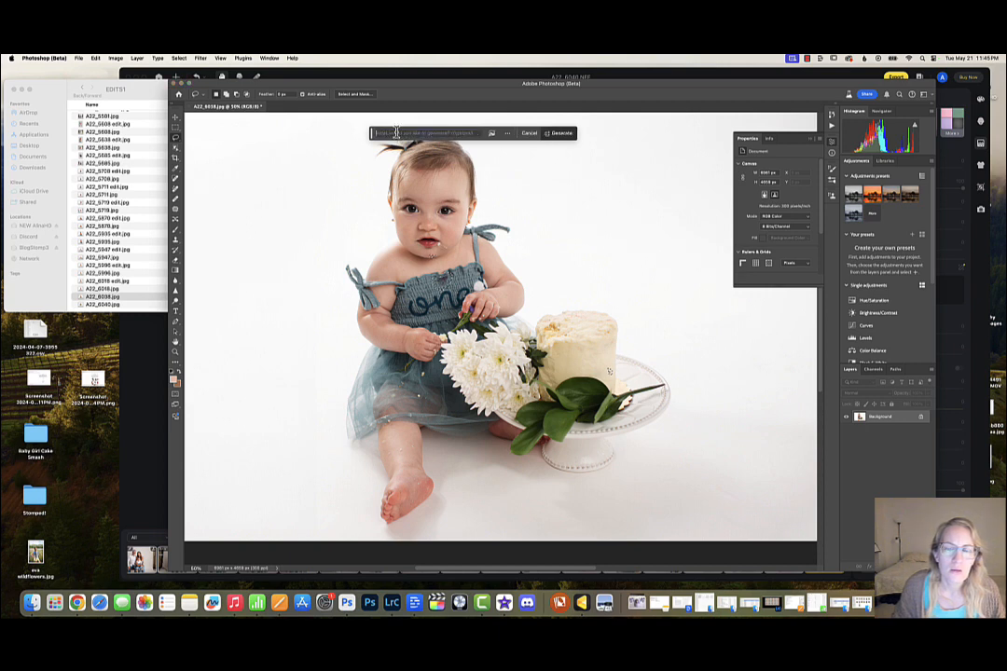
{"action": "left_click", "coordinate": [557, 133]}
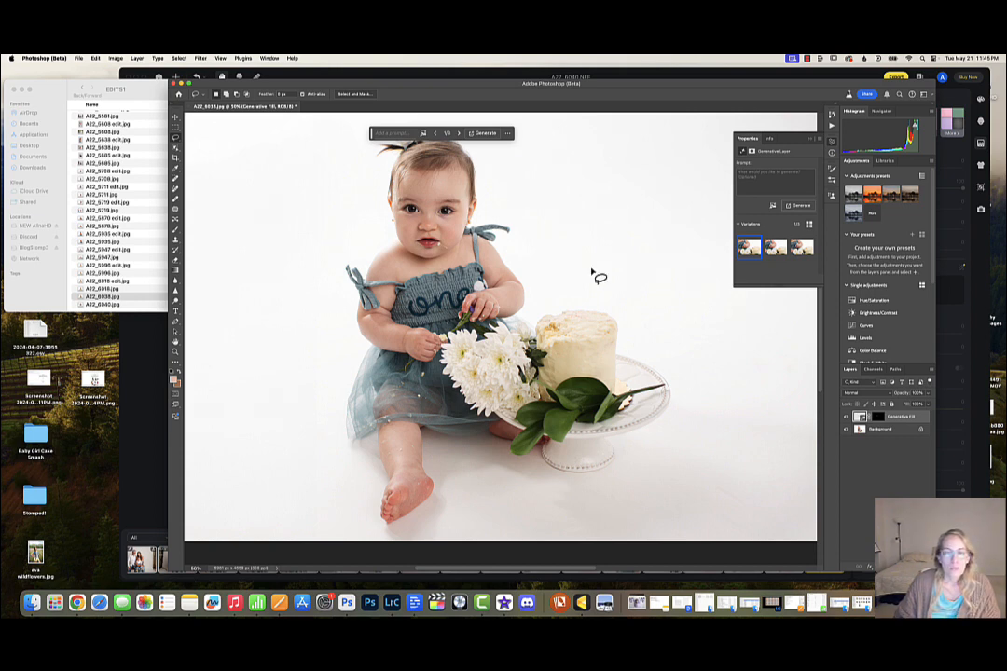
{"action": "key", "text": "super+e"}
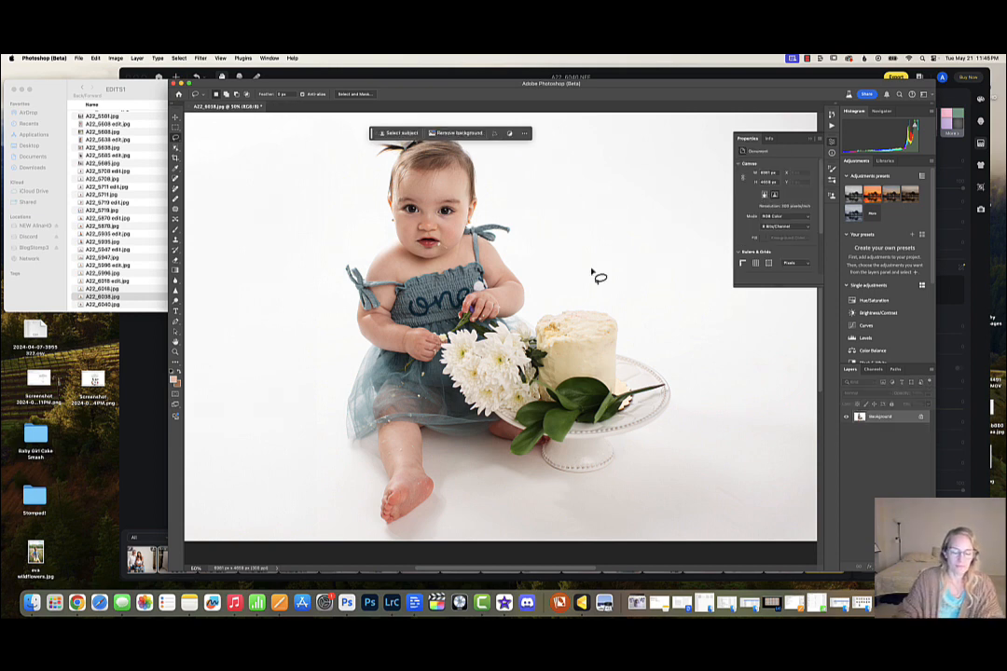
- Save a JPEG copy of the photo as "A22_6038 edit.jpg" in the EDITS1 folder
{"action": "key", "text": "super+minus"}
{"action": "key", "text": "super+minus"}
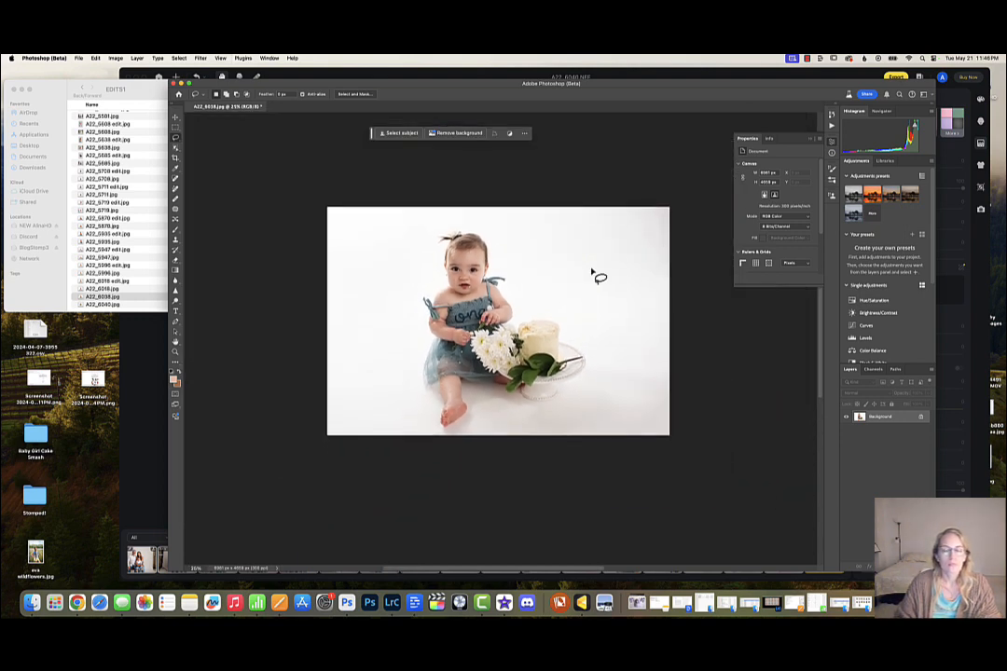
{"action": "left_click", "coordinate": [79, 60]}
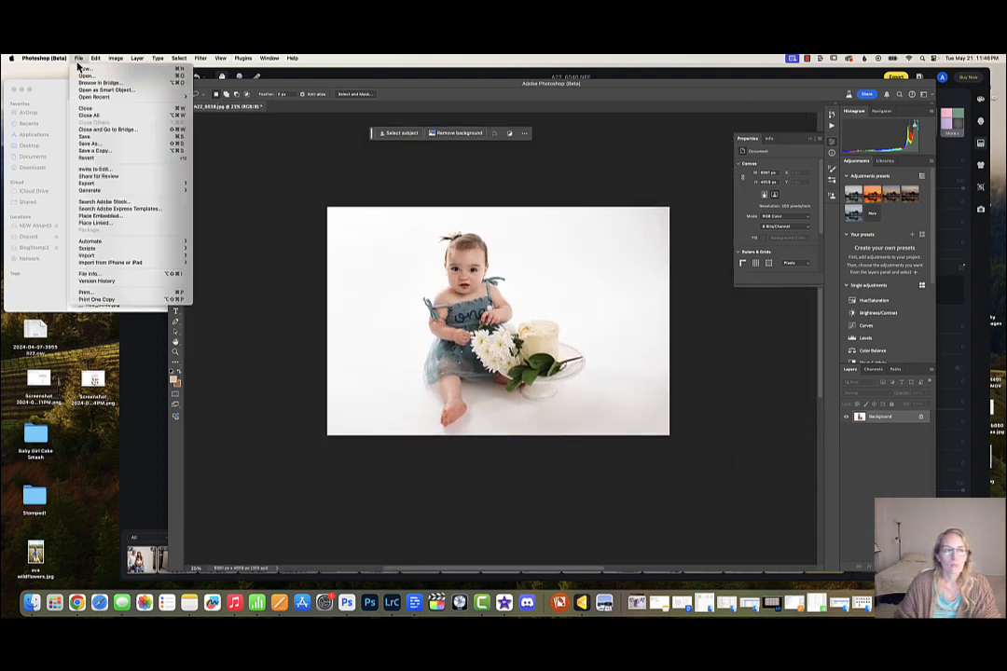
{"action": "left_click", "coordinate": [89, 153]}
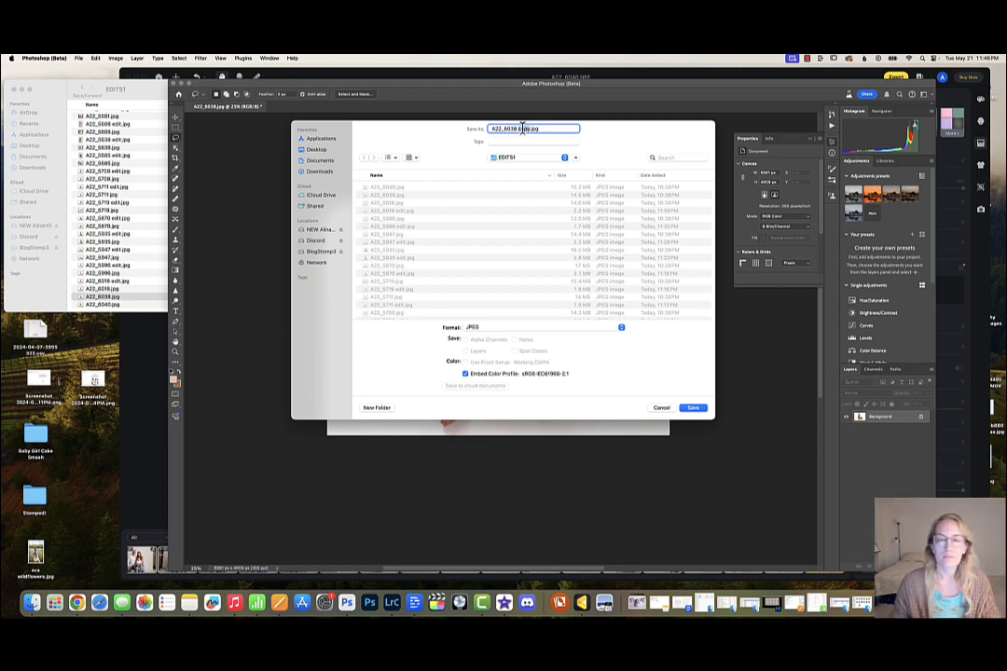
{"action": "key", "text": "Return"}
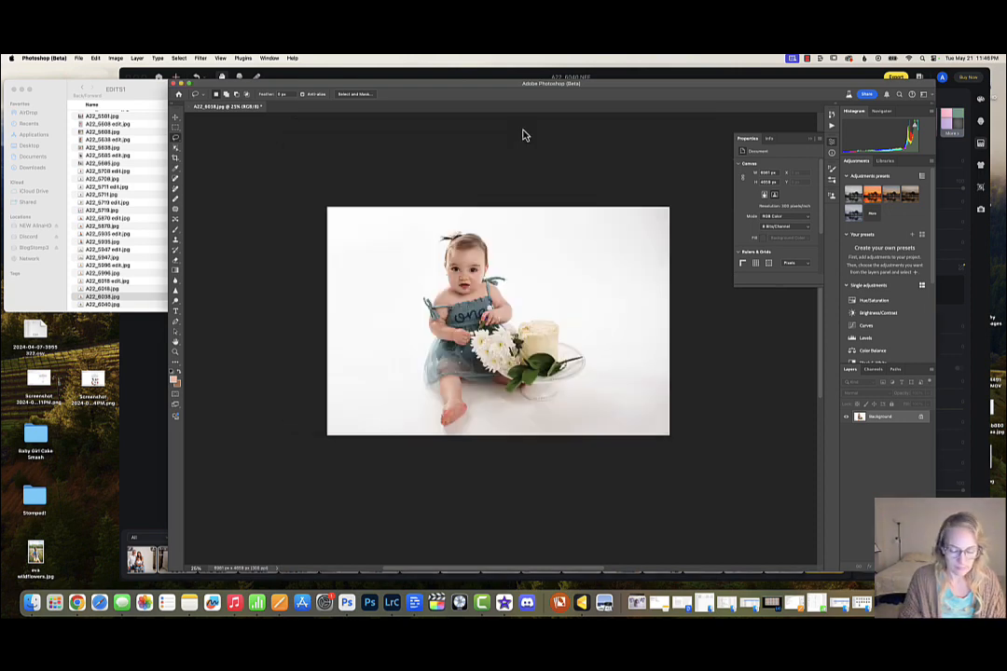
{"action": "left_click", "coordinate": [554, 210]}
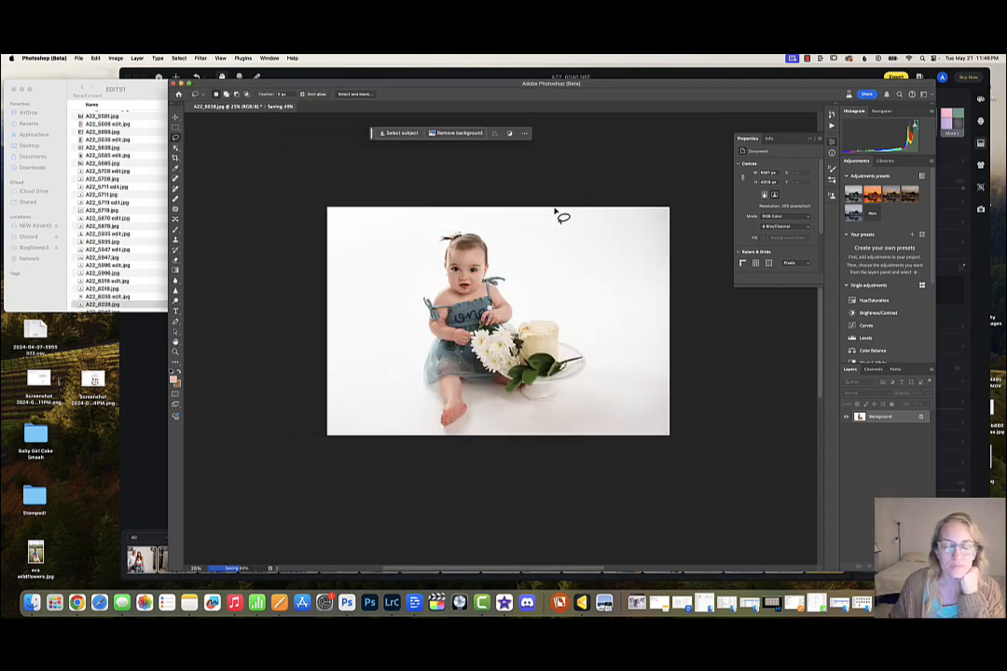
- Close A22_6038.jpg without saving changes and open A22_6040.jpg from the EDITS1 folder in Photoshop (Beta)
{"action": "key", "text": "l"}
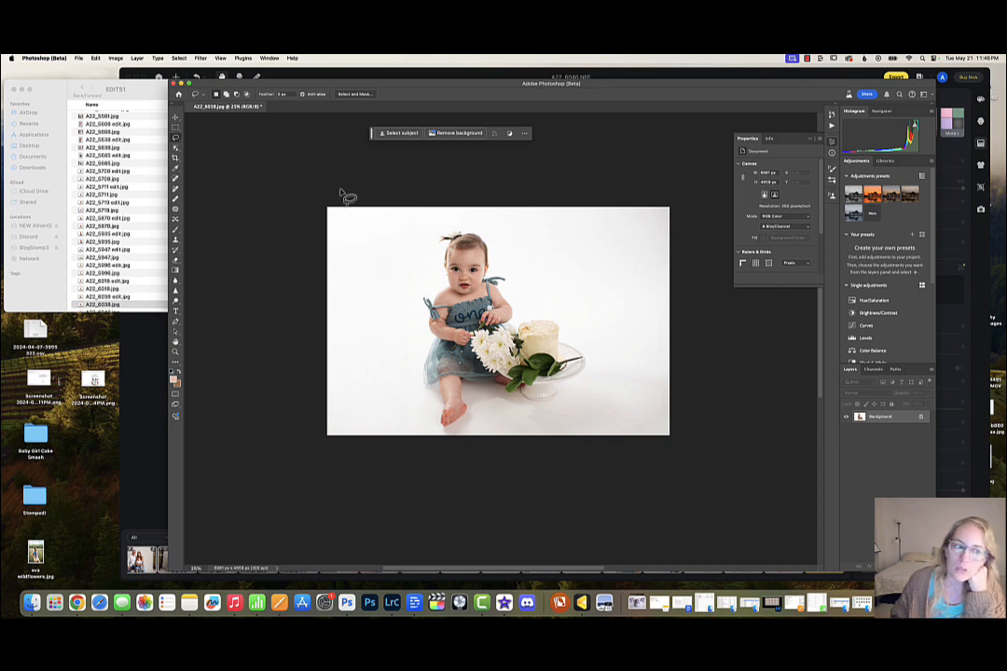
{"action": "scroll", "coordinate": [112, 227], "scroll_direction": "down", "scroll_amount": 1}
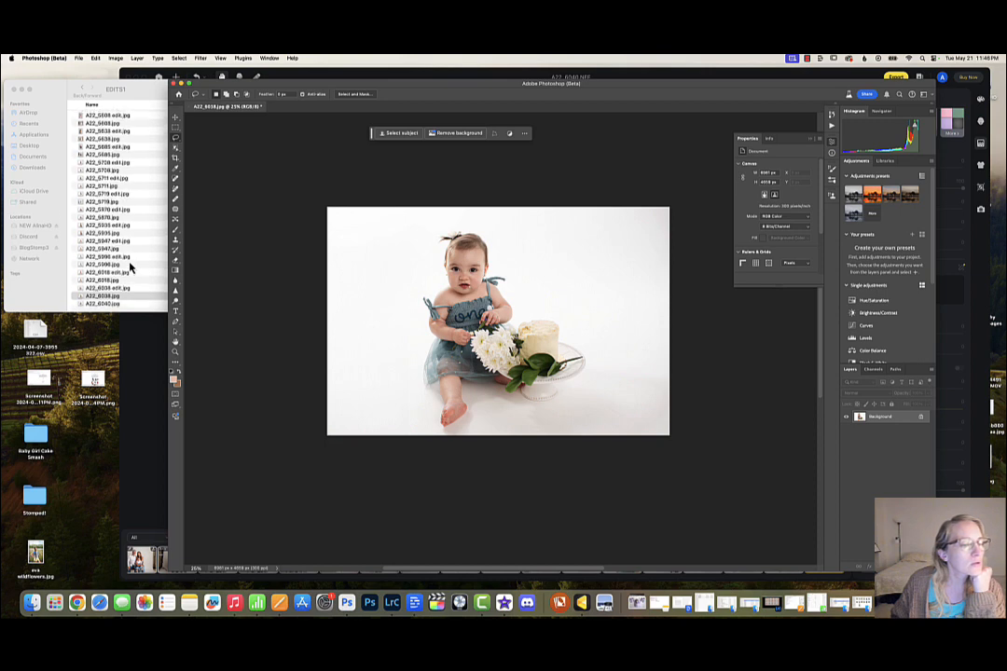
{"action": "left_click", "coordinate": [189, 108]}
{"action": "left_click", "coordinate": [502, 251]}
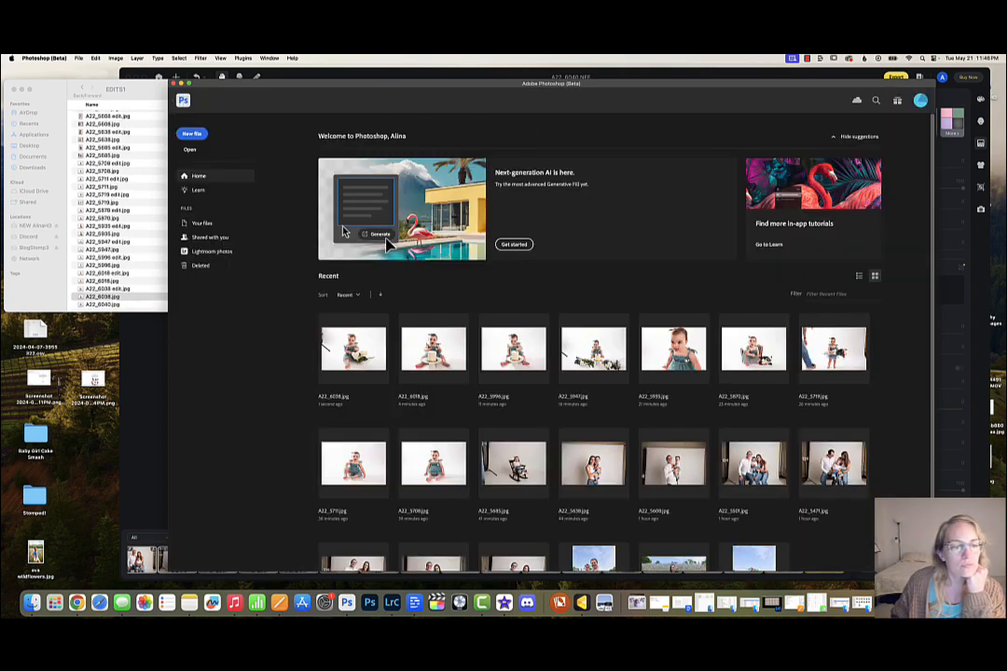
{"action": "left_click", "coordinate": [117, 306]}
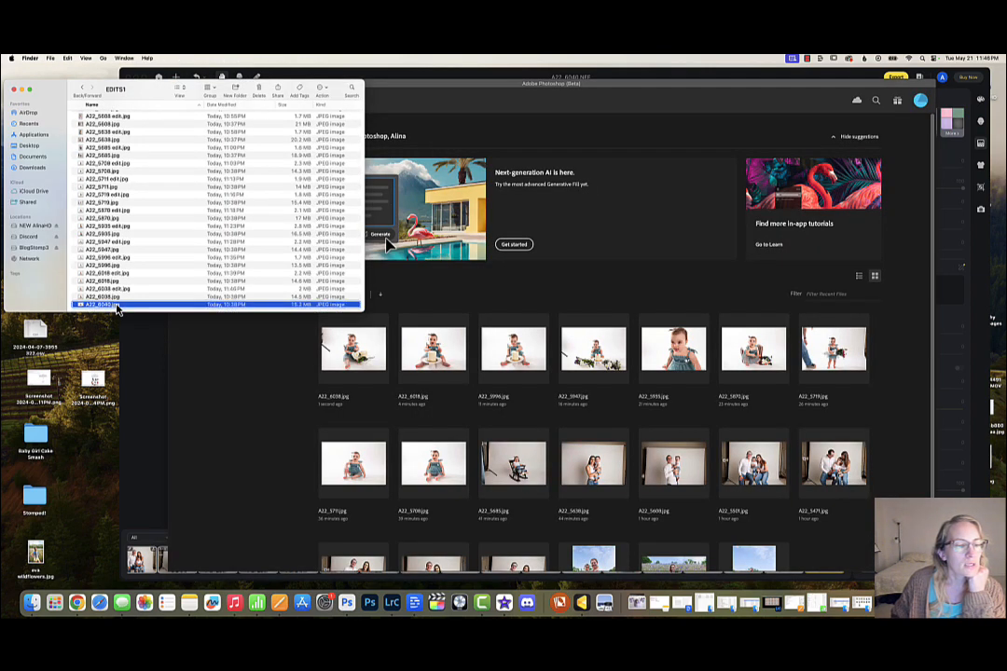
{"action": "right_click", "coordinate": [117, 306]}
{"action": "mouse_move", "coordinate": [133, 317]}
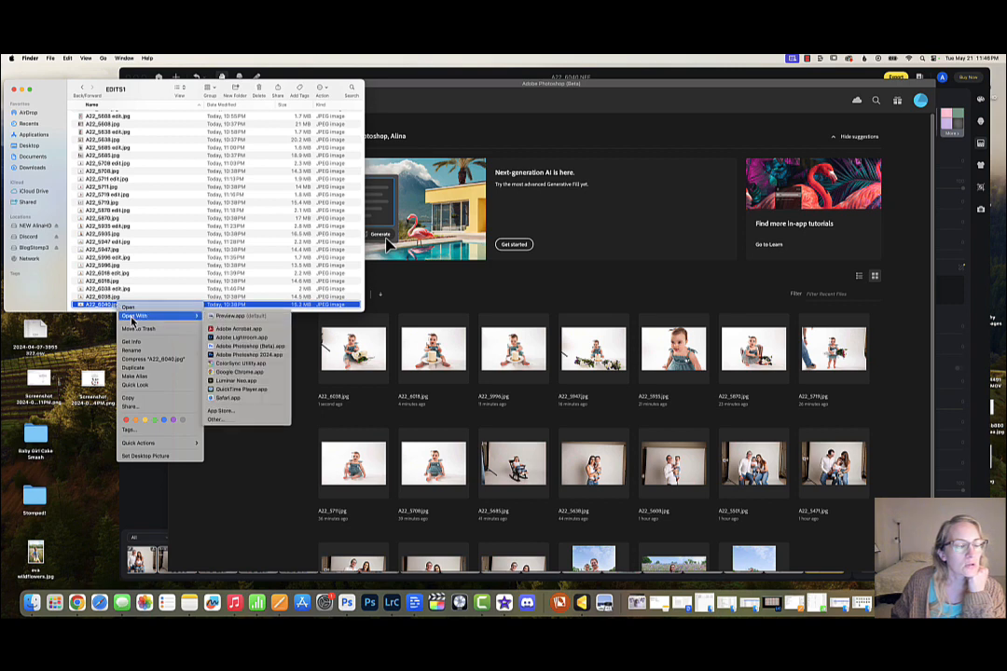
{"action": "left_click", "coordinate": [258, 347]}
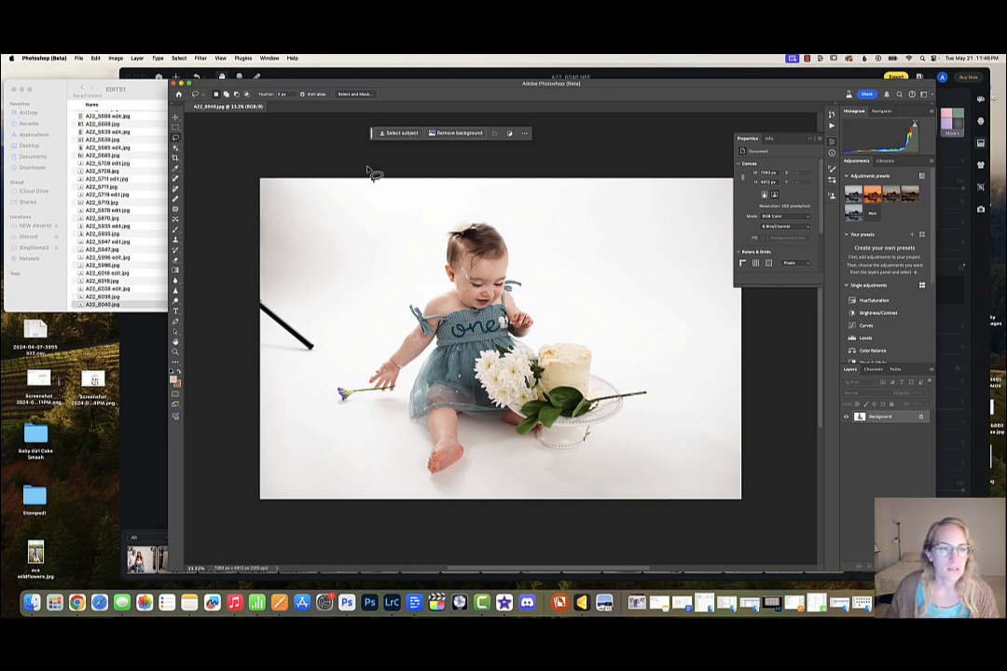
- Lasso the backdrop area around the black pole beside the baby, replace it with an unprompted Generative Fill and merge the fill into the background
{"action": "mouse_move", "coordinate": [368, 174]}
{"action": "left_mouse_down"}
{"action": "mouse_move", "coordinate": [350, 341]}
{"action": "mouse_move", "coordinate": [322, 384]}
{"action": "mouse_move", "coordinate": [372, 508]}
{"action": "mouse_move", "coordinate": [351, 531]}
{"action": "mouse_move", "coordinate": [212, 531]}
{"action": "mouse_move", "coordinate": [197, 343]}
{"action": "mouse_move", "coordinate": [210, 140]}
{"action": "mouse_move", "coordinate": [396, 168]}
{"action": "left_mouse_up"}
{"action": "left_click", "coordinate": [402, 133]}
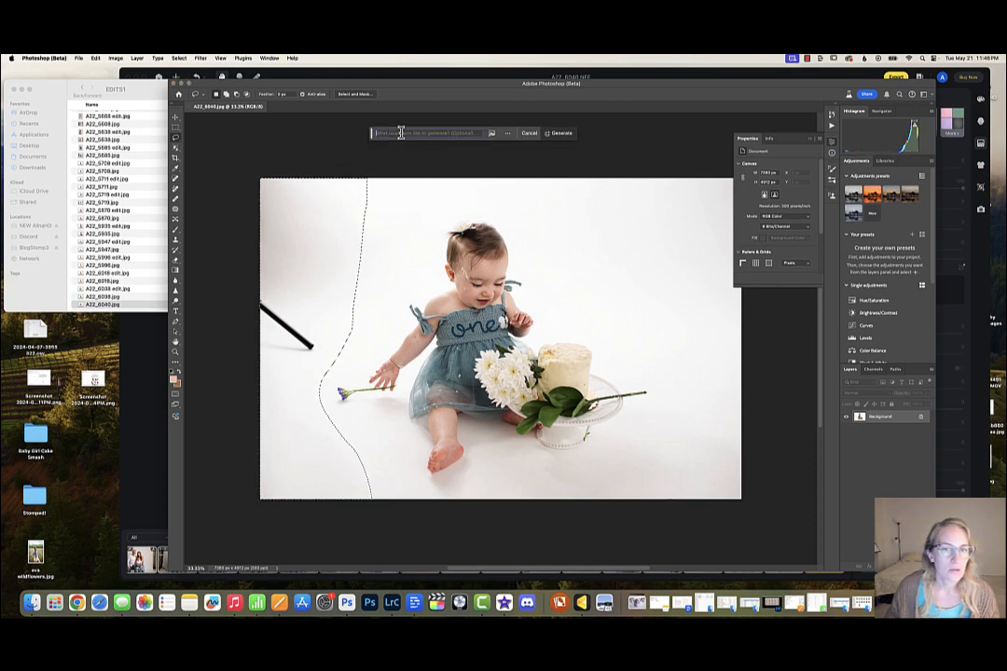
{"action": "left_click", "coordinate": [558, 139]}
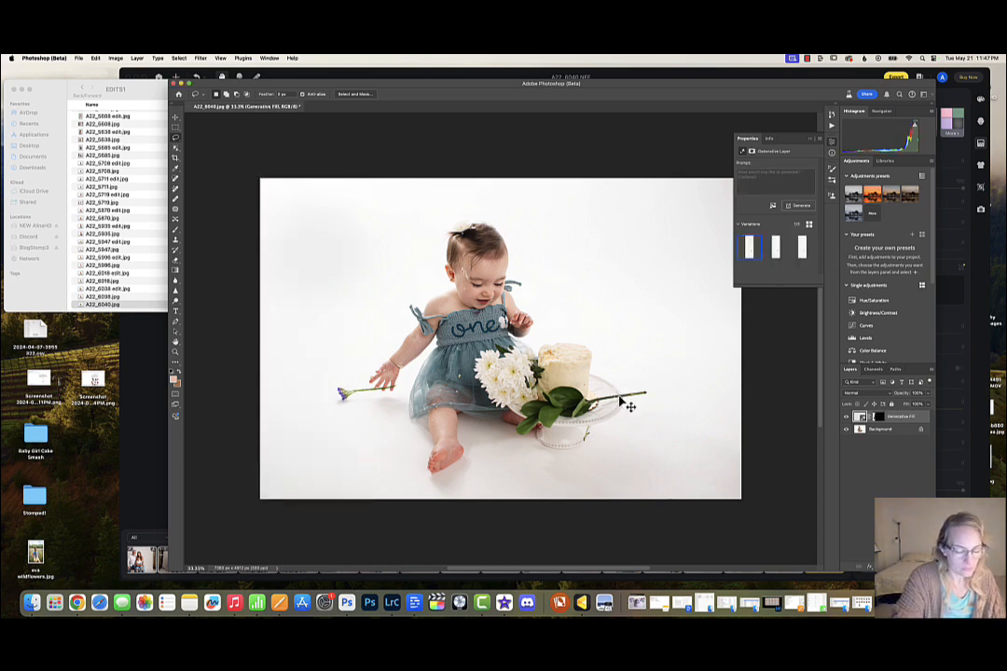
{"action": "key", "text": "super+e"}
- Lasso the mark on the dress neckline above the word "one" and run an unprompted Generative Fill on it
{"action": "key", "text": "super+equal"}
{"action": "key", "text": "super+equal"}
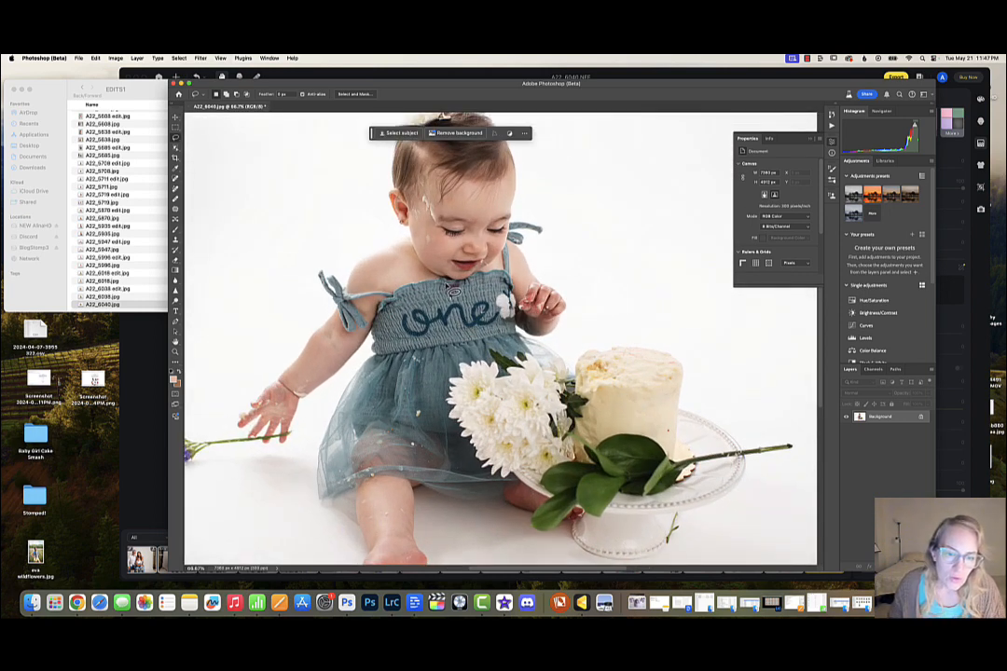
{"action": "left_click_drag", "start_coordinate": [446, 286], "coordinate": [443, 287]}
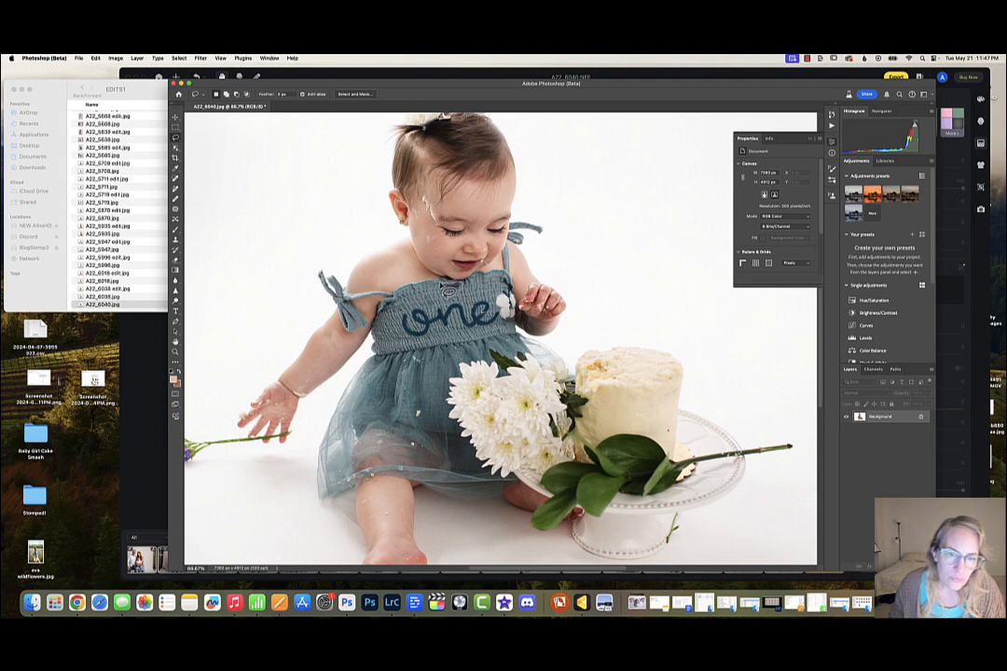
{"action": "left_click_drag", "start_coordinate": [447, 290], "coordinate": [548, 360]}
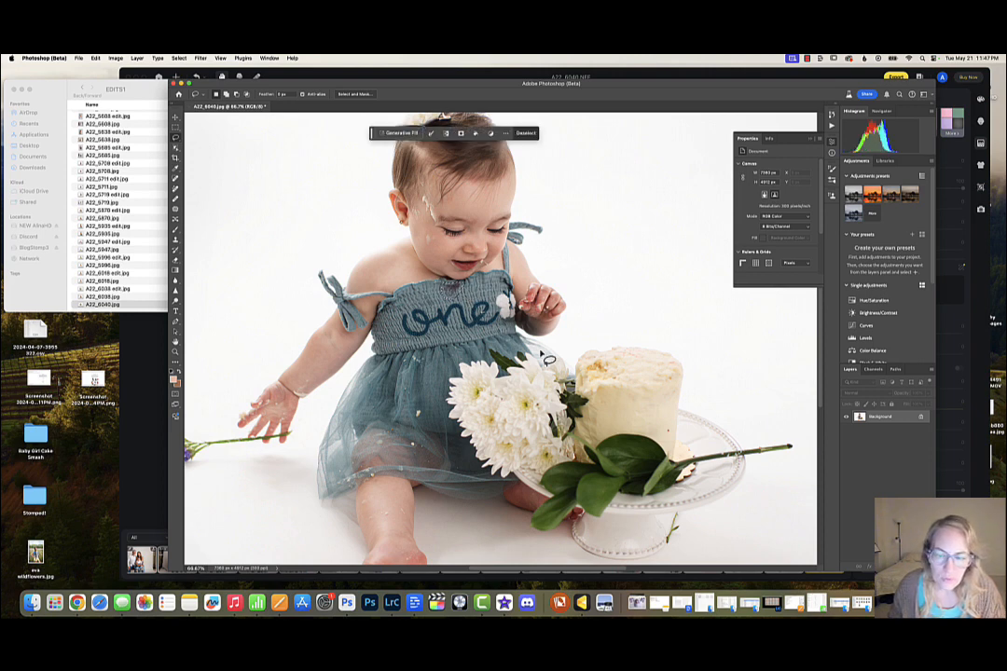
{"action": "scroll", "coordinate": [550, 358], "scroll_direction": "down", "scroll_amount": 3}
{"action": "scroll", "coordinate": [550, 357], "scroll_direction": "right", "scroll_amount": 3}
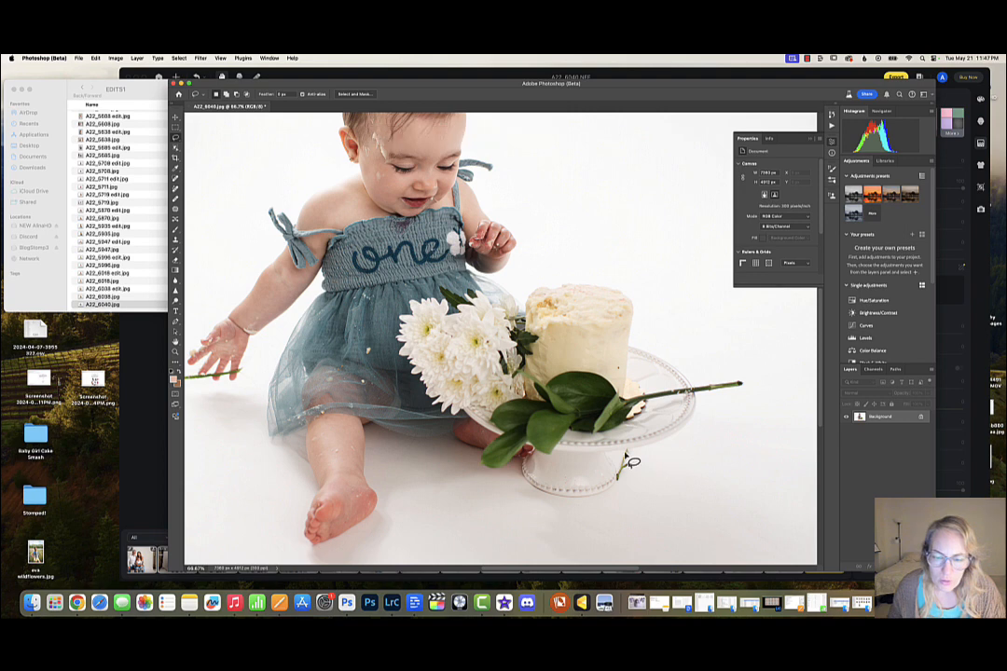
{"action": "key", "text": "super+d"}
{"action": "mouse_move", "coordinate": [403, 221]}
{"action": "left_mouse_down"}
{"action": "mouse_move", "coordinate": [391, 225]}
{"action": "mouse_move", "coordinate": [407, 240]}
{"action": "mouse_move", "coordinate": [415, 233]}
{"action": "mouse_move", "coordinate": [403, 222]}
{"action": "left_mouse_up"}
{"action": "left_click", "coordinate": [399, 133]}
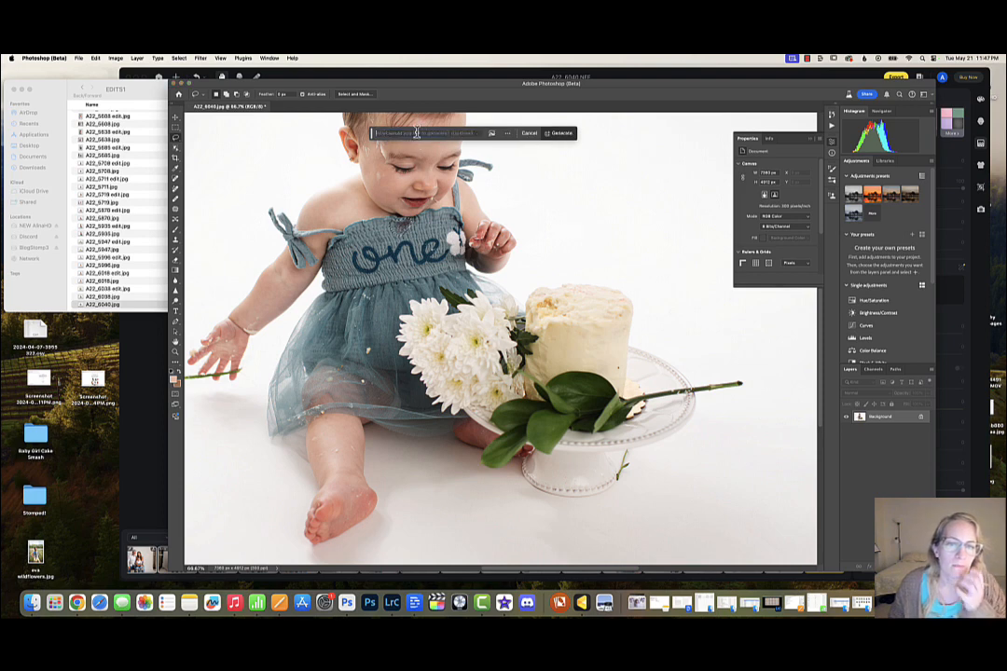
{"action": "left_click", "coordinate": [557, 133]}
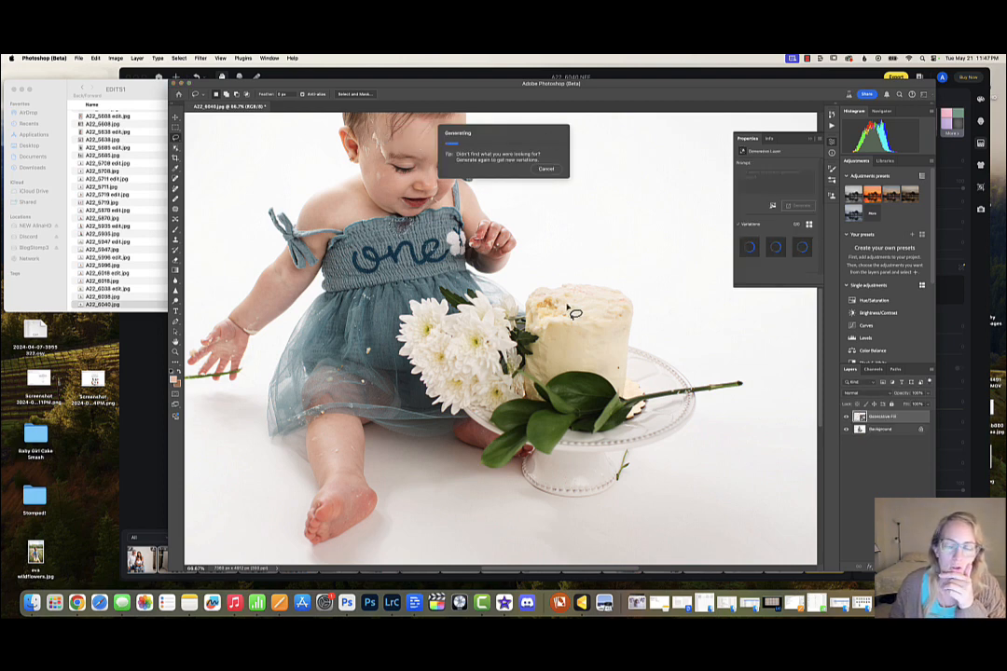
- Examine the baby's face, dress, hand and the cake stand area for remaining blemishes
{"action": "scroll", "coordinate": [590, 418], "scroll_direction": "up", "scroll_amount": 4}
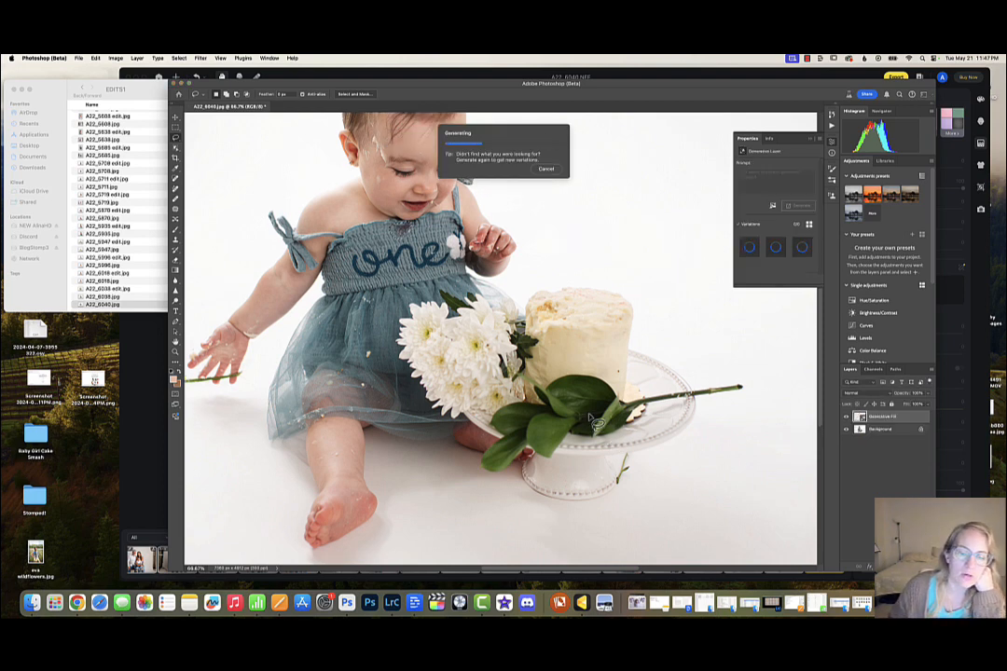
{"action": "scroll", "coordinate": [590, 417], "scroll_direction": "up", "scroll_amount": 5}
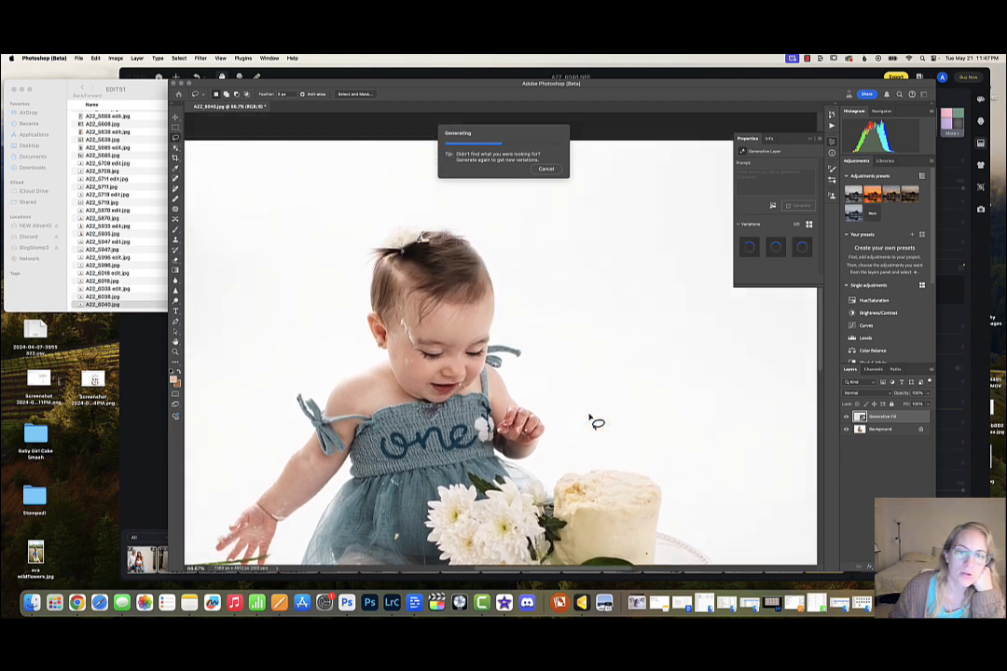
{"action": "scroll", "coordinate": [590, 418], "scroll_direction": "down", "scroll_amount": 5}
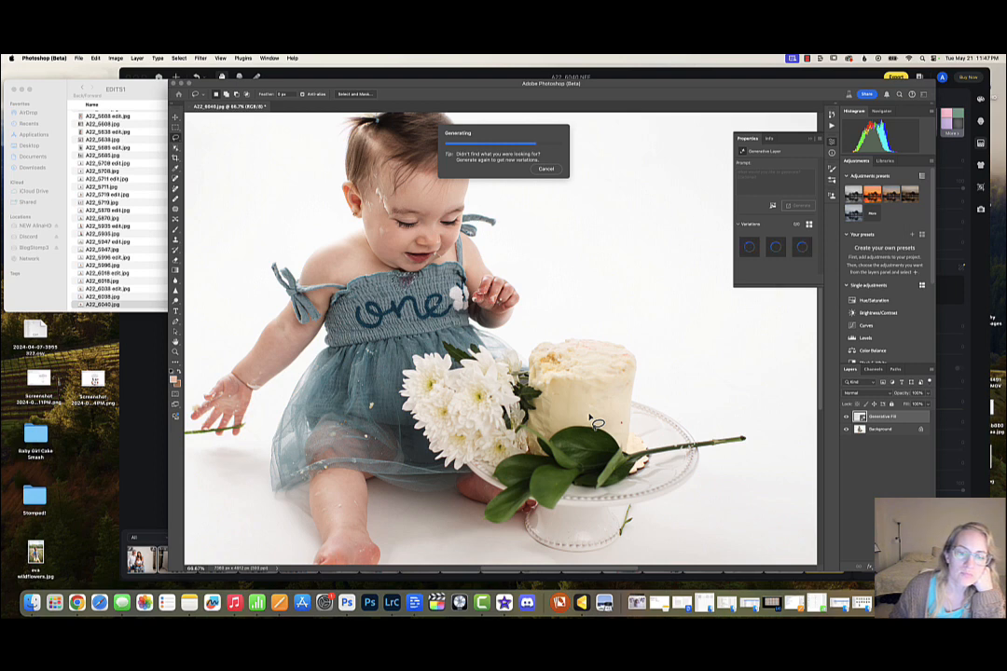
{"action": "scroll", "coordinate": [590, 420], "scroll_direction": "left", "scroll_amount": 5}
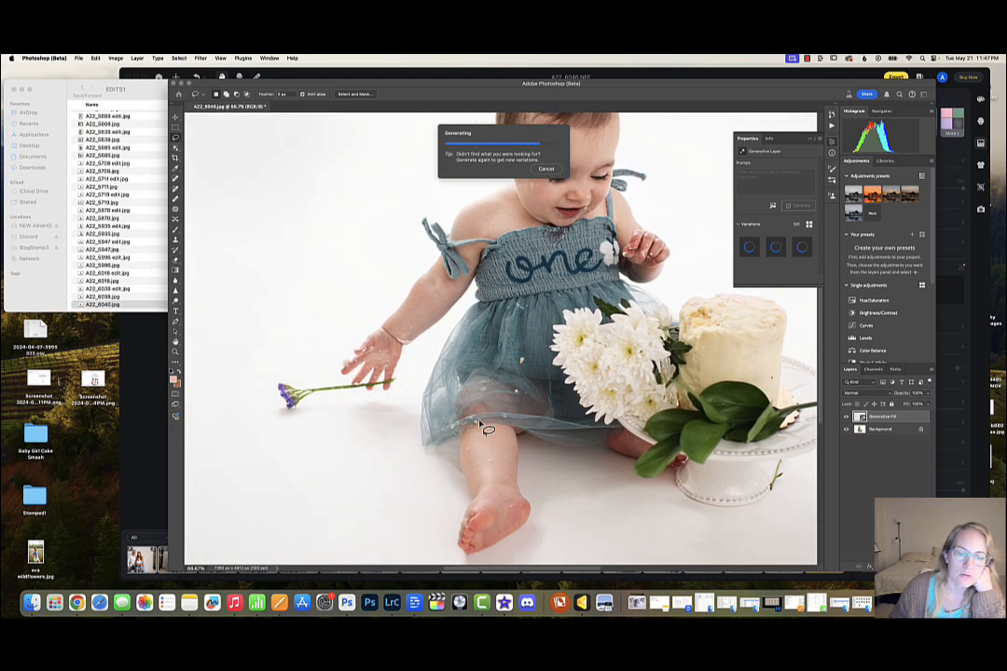
{"action": "scroll", "coordinate": [485, 427], "scroll_direction": "right", "scroll_amount": 5}
{"action": "scroll", "coordinate": [485, 426], "scroll_direction": "up", "scroll_amount": 2}
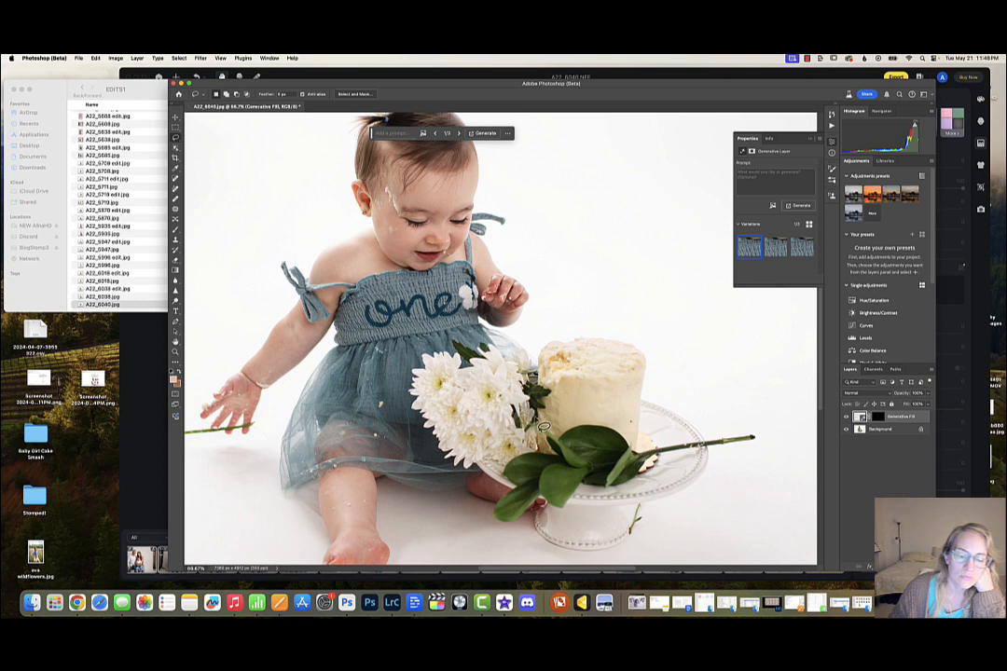
{"action": "scroll", "coordinate": [542, 422], "scroll_direction": "down", "scroll_amount": 5}
{"action": "scroll", "coordinate": [546, 434], "scroll_direction": "up", "scroll_amount": 7}
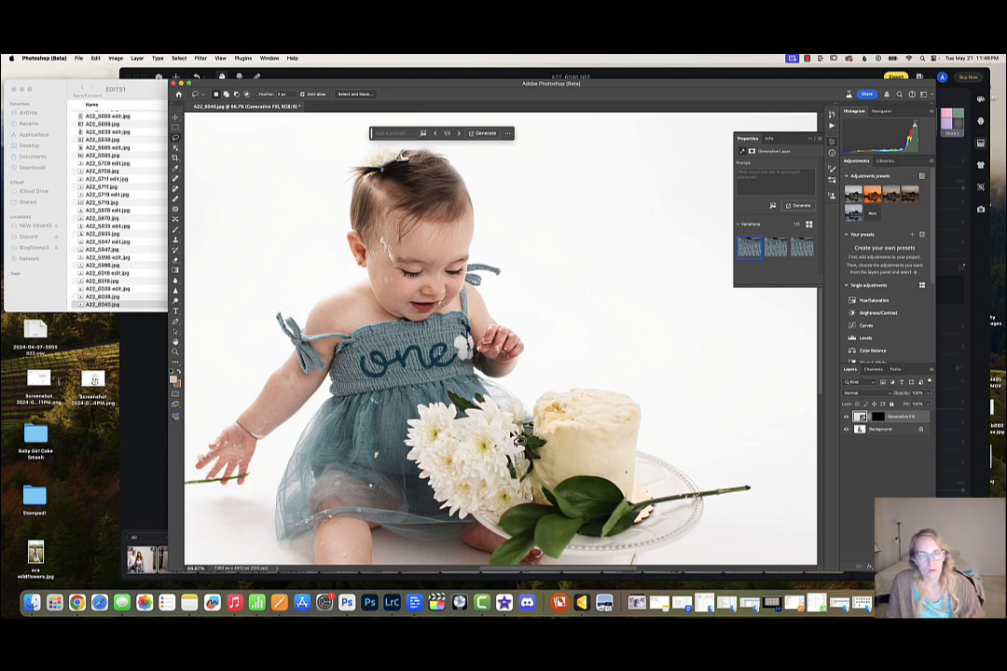
- Try replacing the stem fragment by the cake stand's base, the speck on the cake and the long stem's end with one unprompted Generative Fill
{"action": "scroll", "coordinate": [519, 438], "scroll_direction": "down", "scroll_amount": 3}
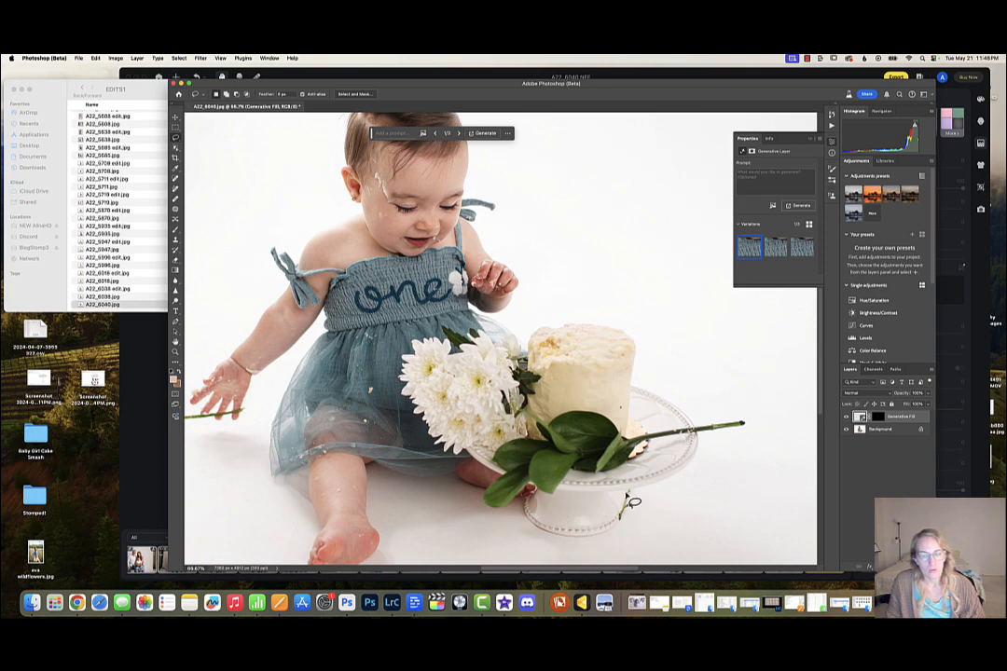
{"action": "mouse_move", "coordinate": [626, 492]}
{"action": "left_mouse_down"}
{"action": "mouse_move", "coordinate": [635, 499]}
{"action": "mouse_move", "coordinate": [632, 524]}
{"action": "mouse_move", "coordinate": [626, 501]}
{"action": "left_mouse_up"}
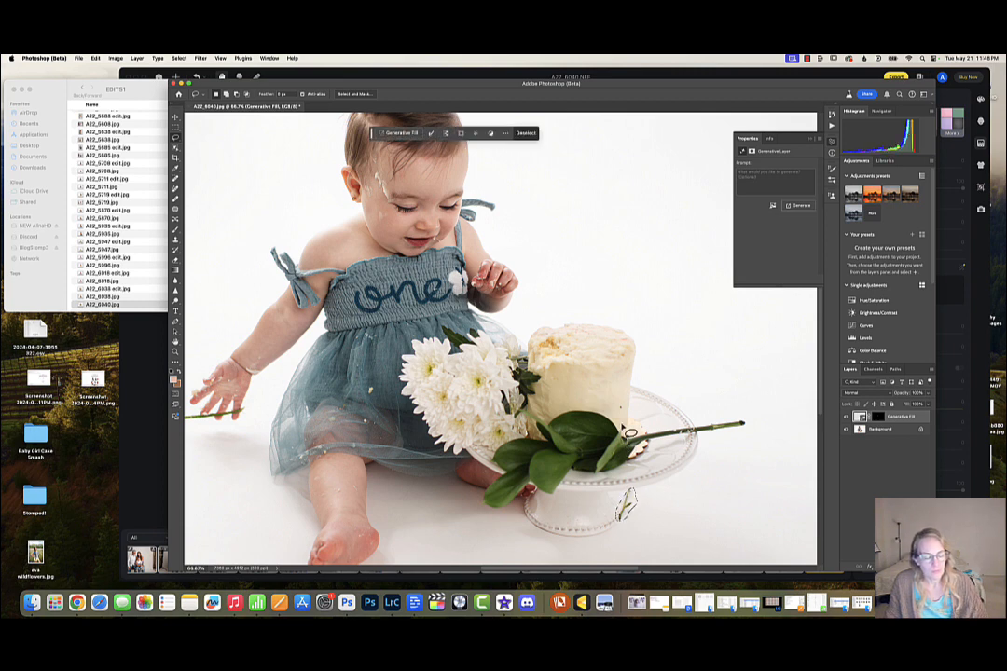
{"action": "left_click_drag", "start_coordinate": [626, 406], "coordinate": [621, 407]}
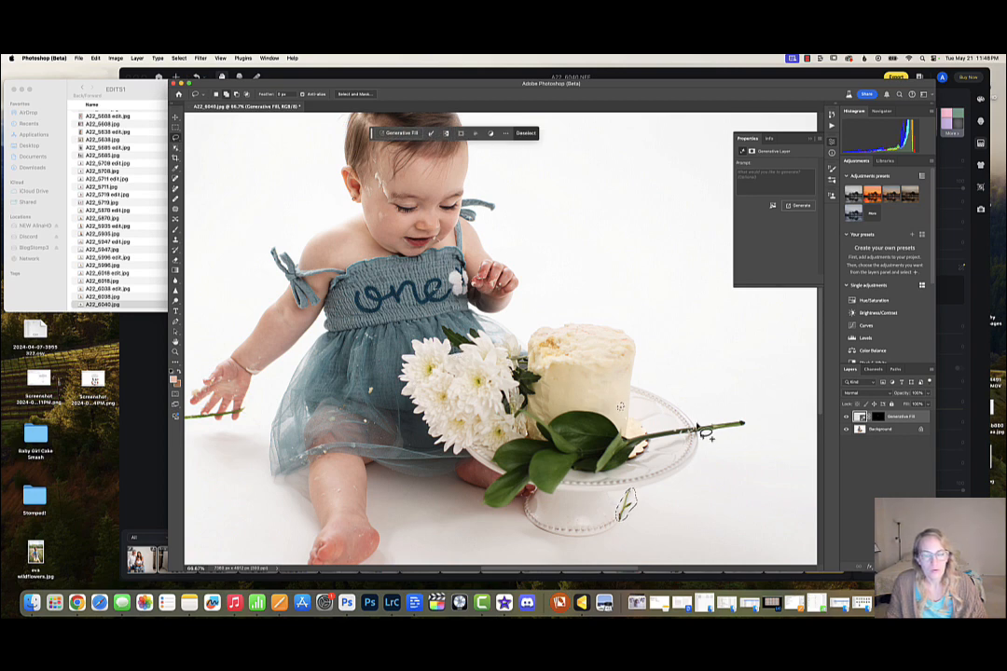
{"action": "mouse_move", "coordinate": [701, 429]}
{"action": "left_mouse_down"}
{"action": "mouse_move", "coordinate": [752, 423]}
{"action": "mouse_move", "coordinate": [727, 433]}
{"action": "mouse_move", "coordinate": [674, 432]}
{"action": "mouse_move", "coordinate": [716, 430]}
{"action": "left_mouse_up"}
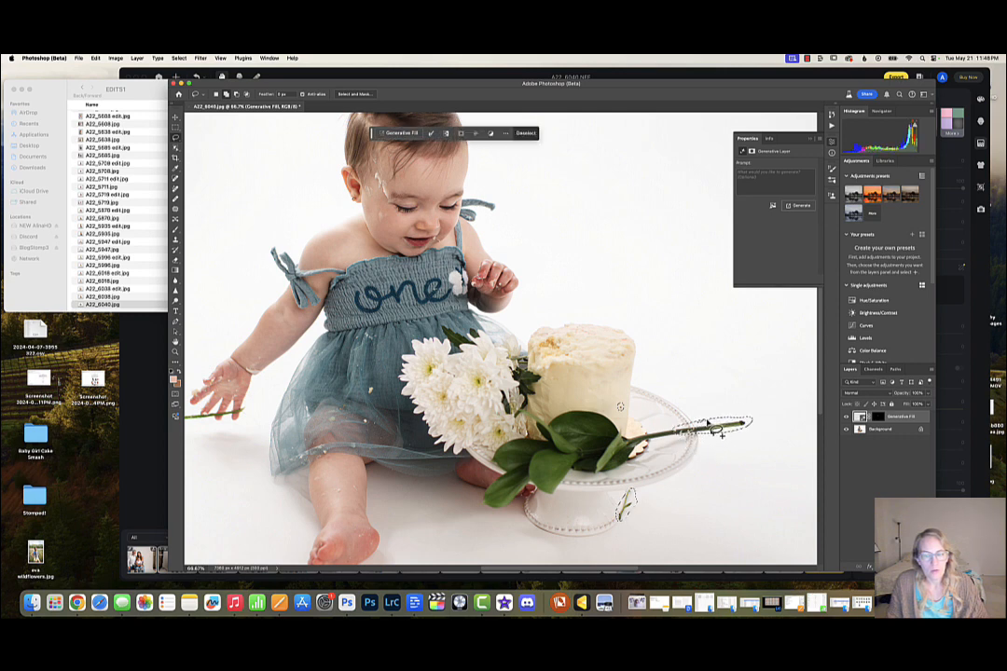
{"action": "left_click", "coordinate": [401, 132]}
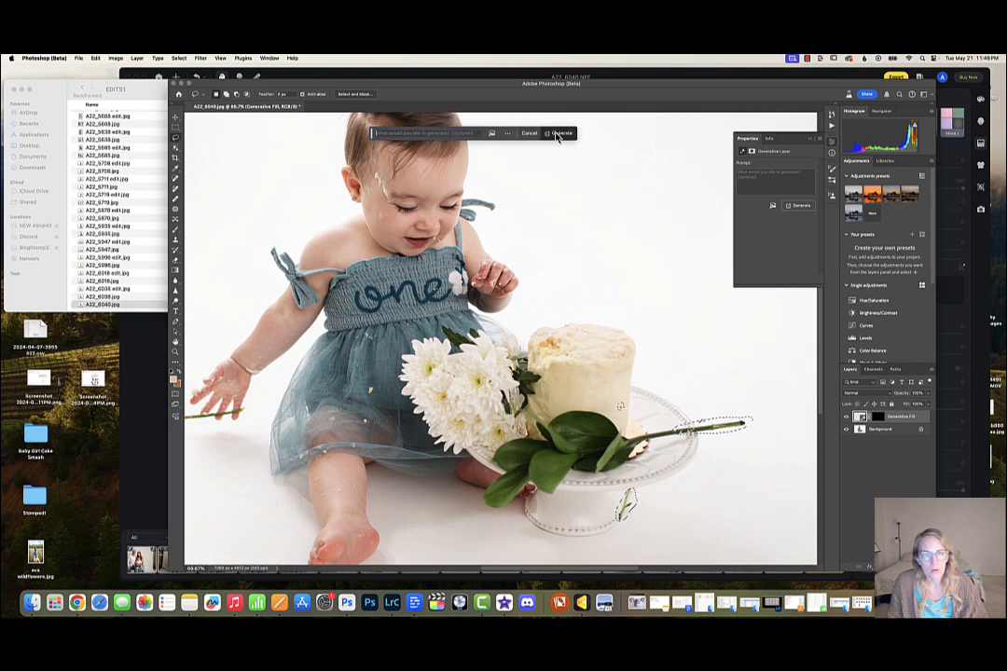
{"action": "left_click", "coordinate": [559, 133]}
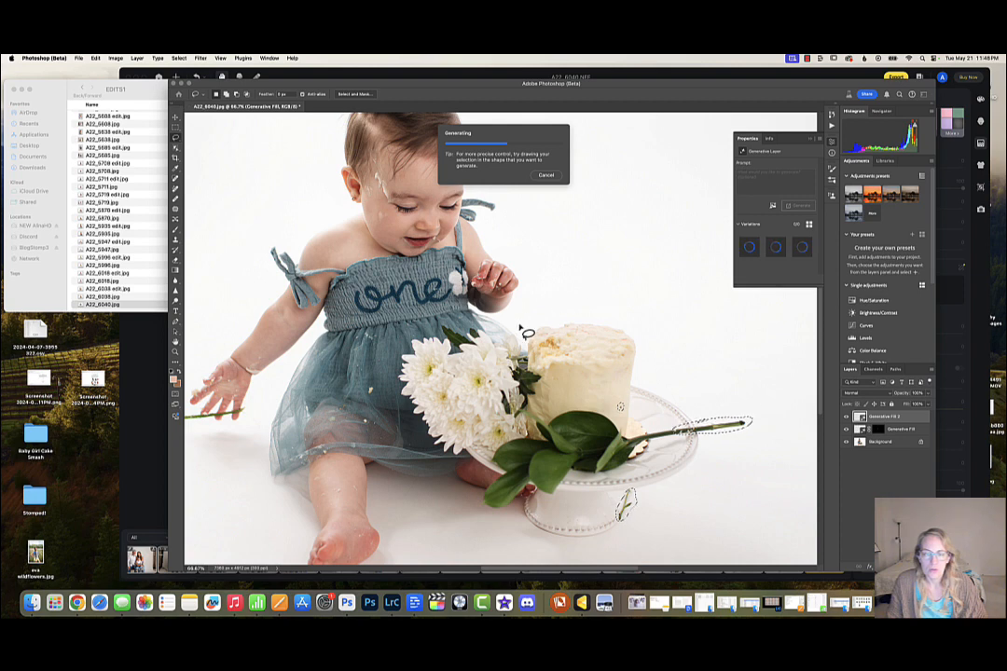
{"action": "scroll", "coordinate": [522, 331], "scroll_direction": "up", "scroll_amount": 5}
{"action": "scroll", "coordinate": [523, 331], "scroll_direction": "down", "scroll_amount": 3}
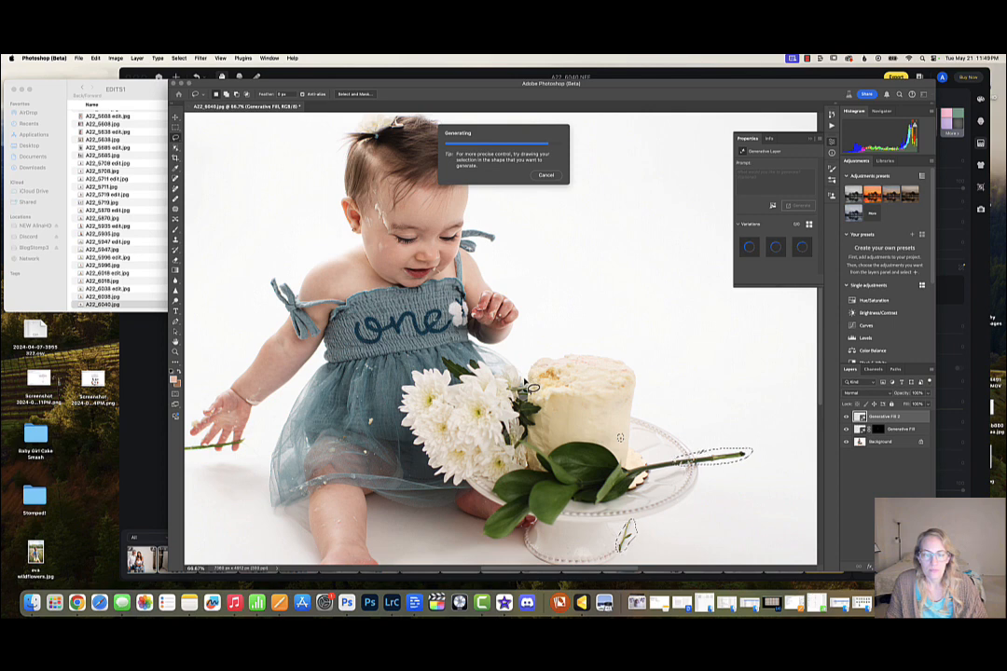
{"action": "scroll", "coordinate": [634, 384], "scroll_direction": "down", "scroll_amount": 5}
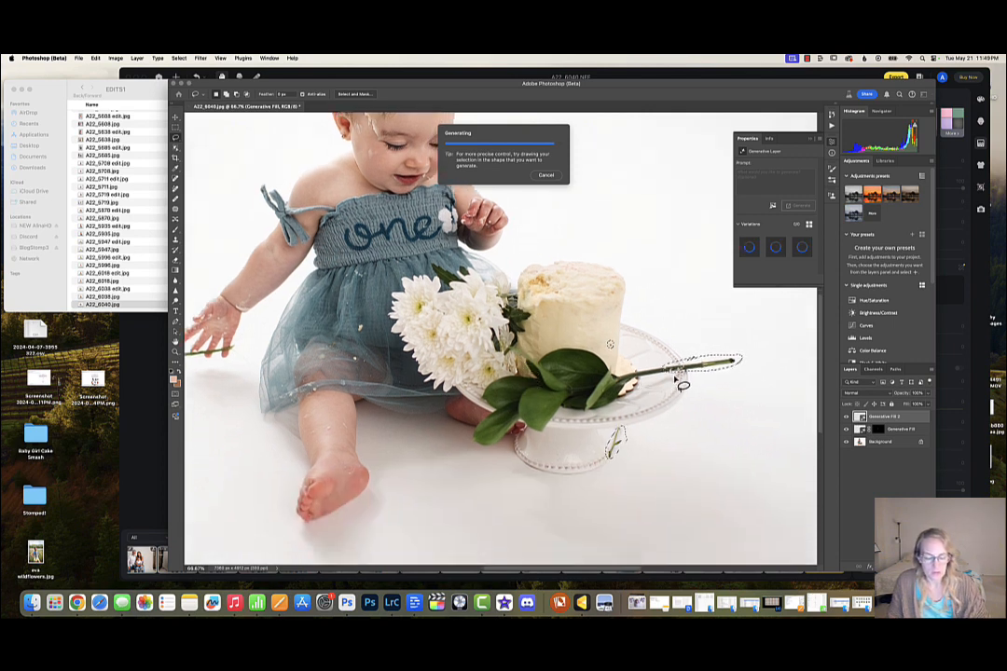
{"action": "scroll", "coordinate": [559, 368], "scroll_direction": "up", "scroll_amount": 5}
{"action": "scroll", "coordinate": [559, 369], "scroll_direction": "up", "scroll_amount": 3}
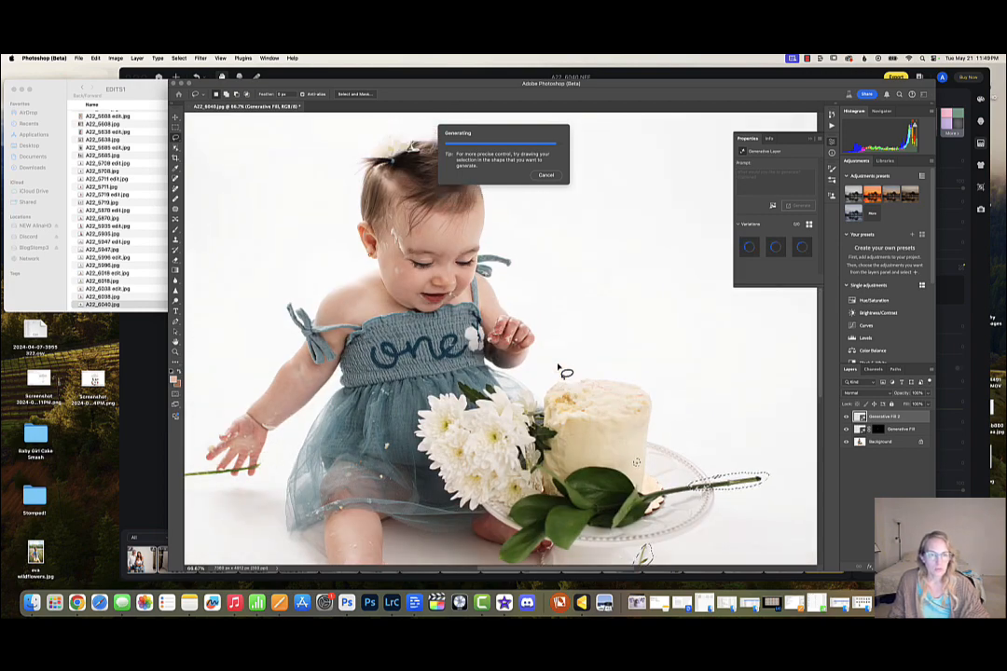
{"action": "scroll", "coordinate": [559, 369], "scroll_direction": "down", "scroll_amount": 3}
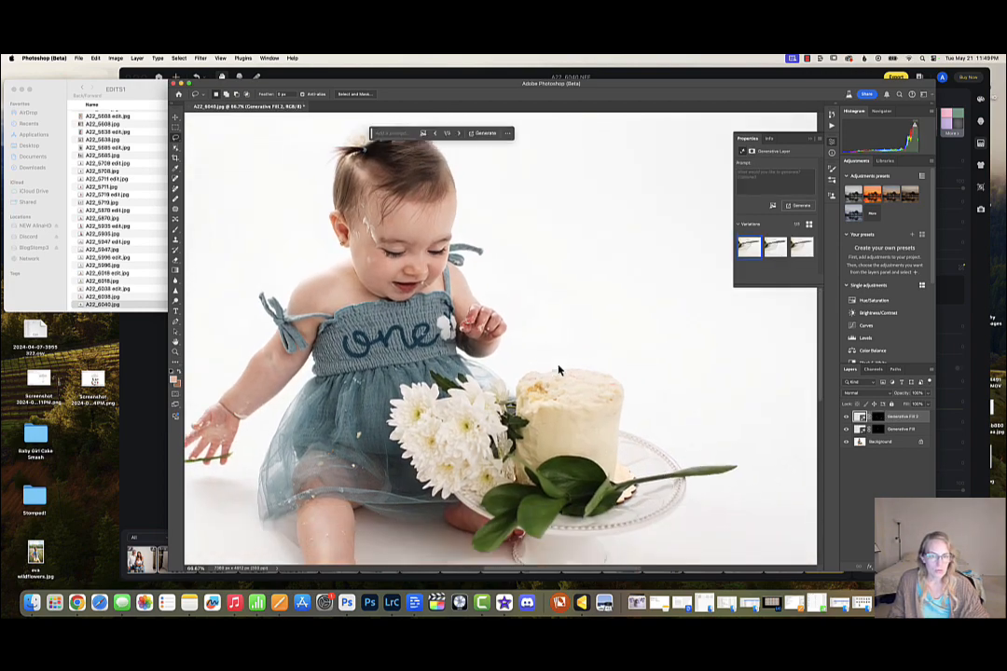
- Compare the Generative Fill 2 variations around the long stem, inspect the third up close and delete that fill layer
{"action": "key", "text": "super+minus"}
{"action": "key", "text": "super+minus"}
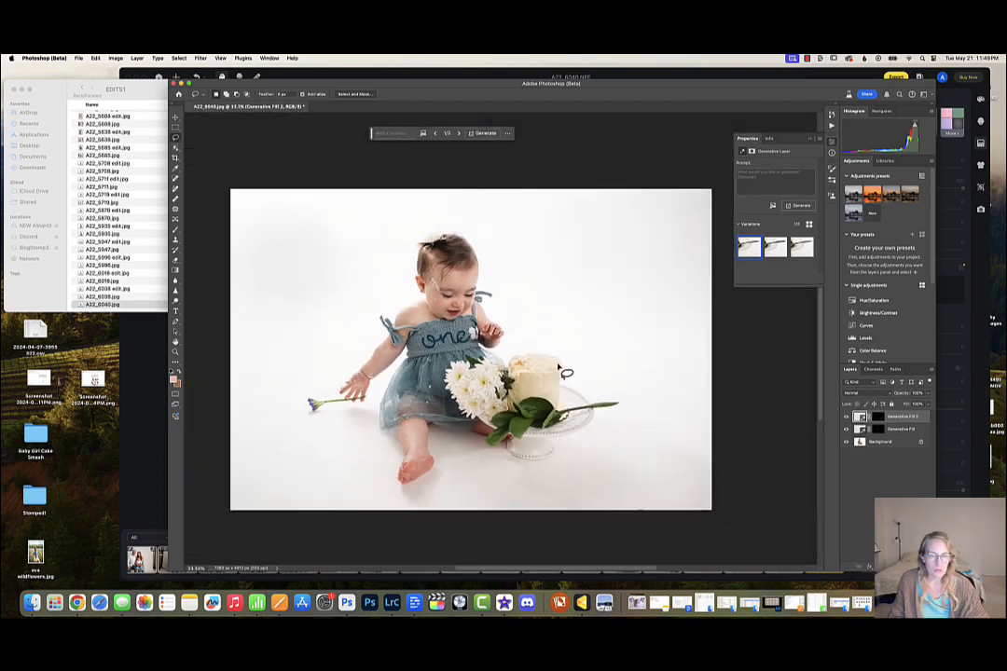
{"action": "left_click", "coordinate": [459, 133]}
{"action": "left_click", "coordinate": [458, 134]}
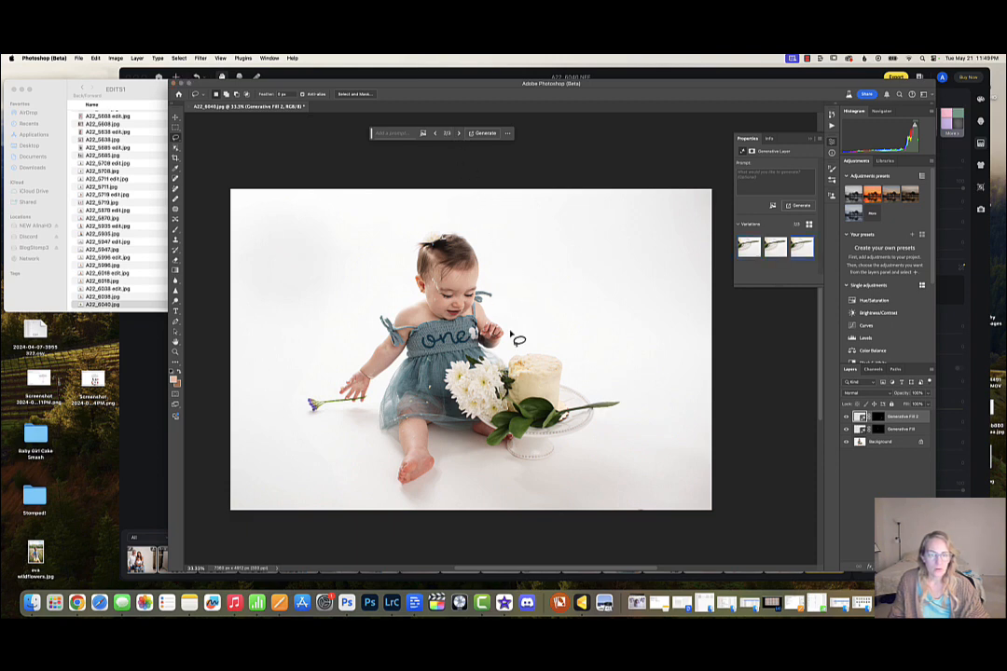
{"action": "scroll", "coordinate": [661, 386], "scroll_direction": "right", "scroll_amount": 3}
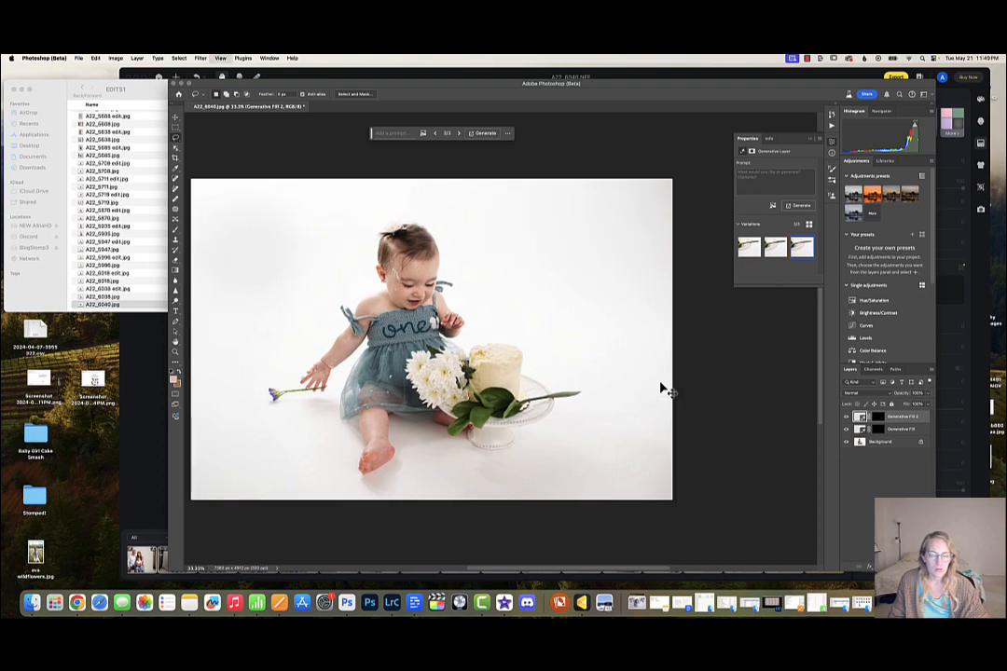
{"action": "key", "text": "super+plus"}
{"action": "key", "text": "super+plus"}
{"action": "scroll", "coordinate": [661, 385], "scroll_direction": "right", "scroll_amount": 3}
{"action": "key", "text": "super+plus"}
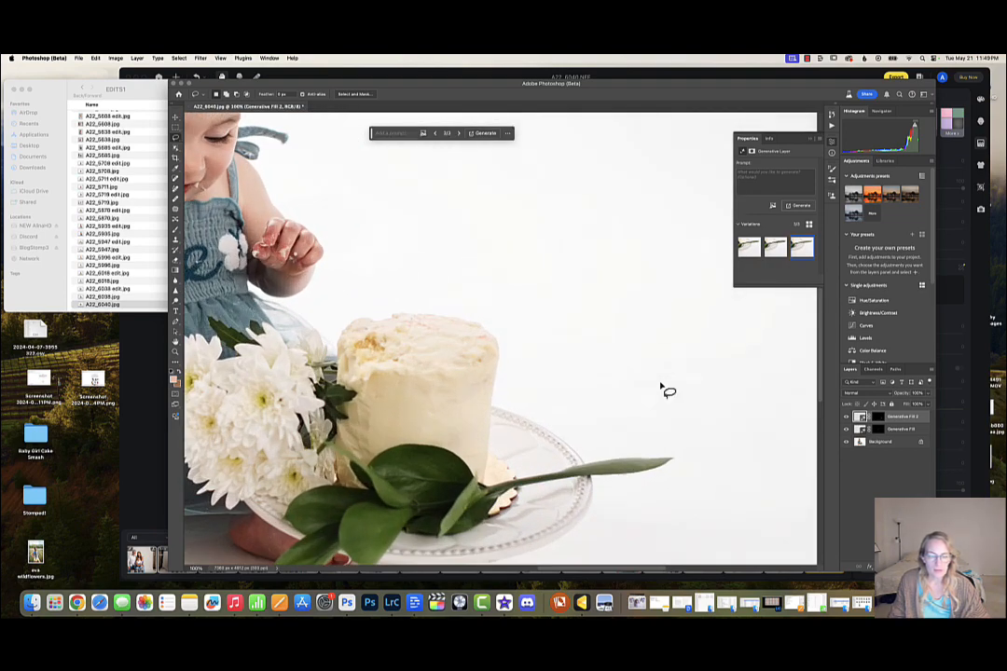
{"action": "key", "text": "Delete"}
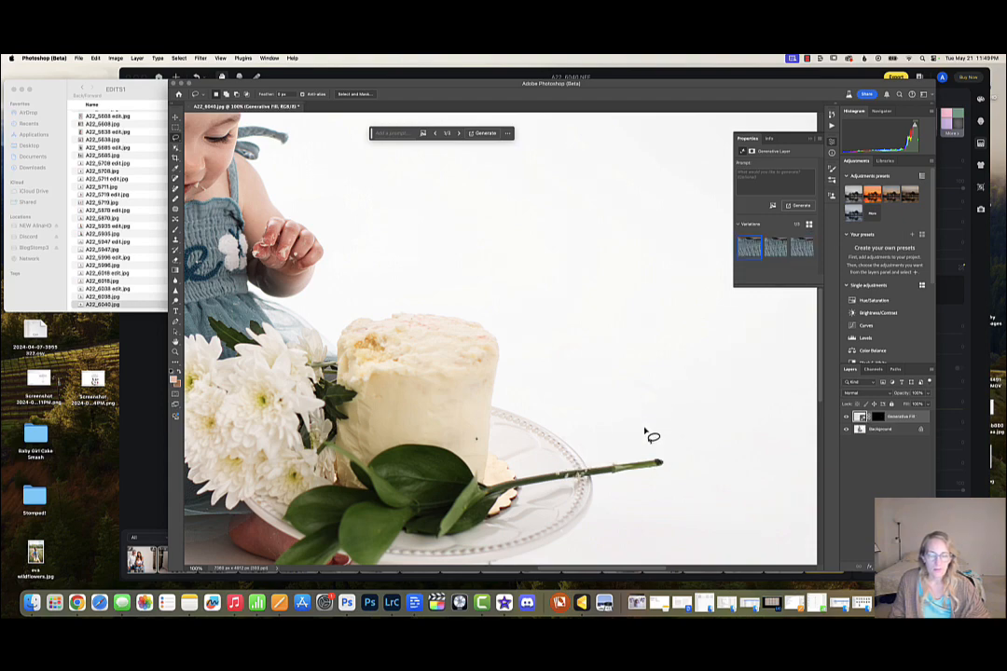
- Lasso the stem fragment by the cake stand's base and add the dark speck on the cake to the selection
{"action": "scroll", "coordinate": [645, 430], "scroll_direction": "down", "scroll_amount": 5}
{"action": "scroll", "coordinate": [645, 430], "scroll_direction": "left", "scroll_amount": 3}
{"action": "scroll", "coordinate": [645, 430], "scroll_direction": "right", "scroll_amount": 2}
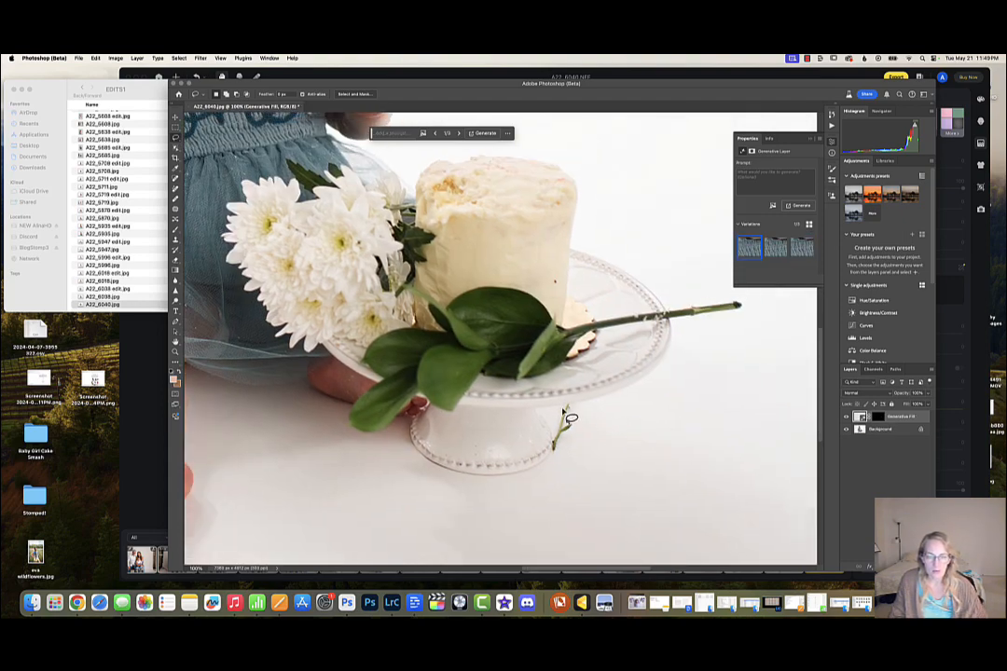
{"action": "mouse_move", "coordinate": [565, 408]}
{"action": "left_mouse_down"}
{"action": "mouse_move", "coordinate": [575, 434]}
{"action": "mouse_move", "coordinate": [560, 455]}
{"action": "left_mouse_up"}
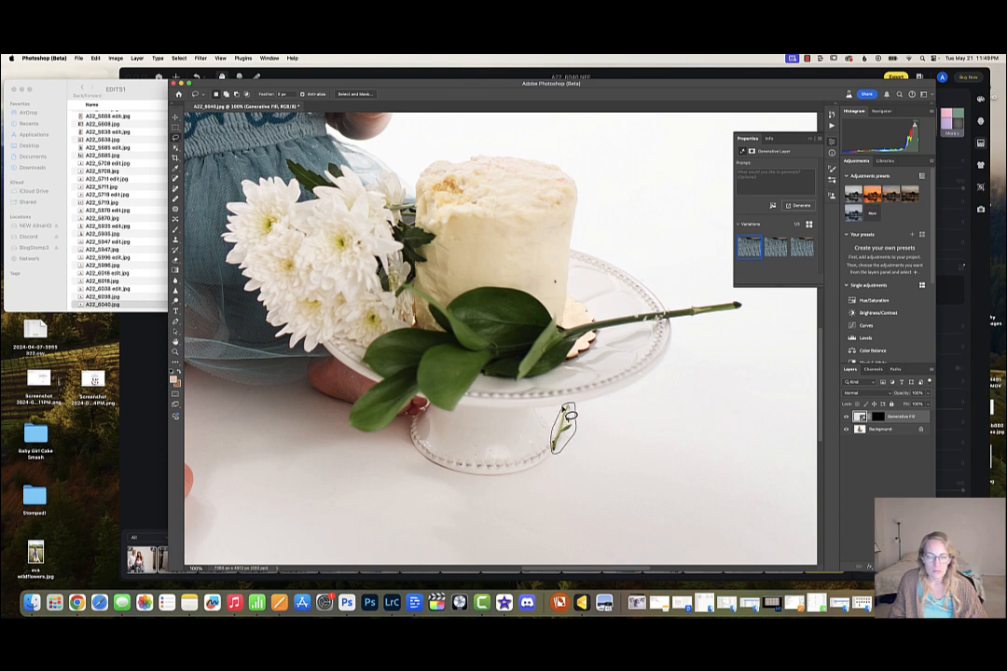
{"action": "scroll", "coordinate": [452, 398], "scroll_direction": "up", "scroll_amount": 3}
{"action": "scroll", "coordinate": [452, 398], "scroll_direction": "left", "scroll_amount": 1}
{"action": "scroll", "coordinate": [452, 398], "scroll_direction": "up", "scroll_amount": 5}
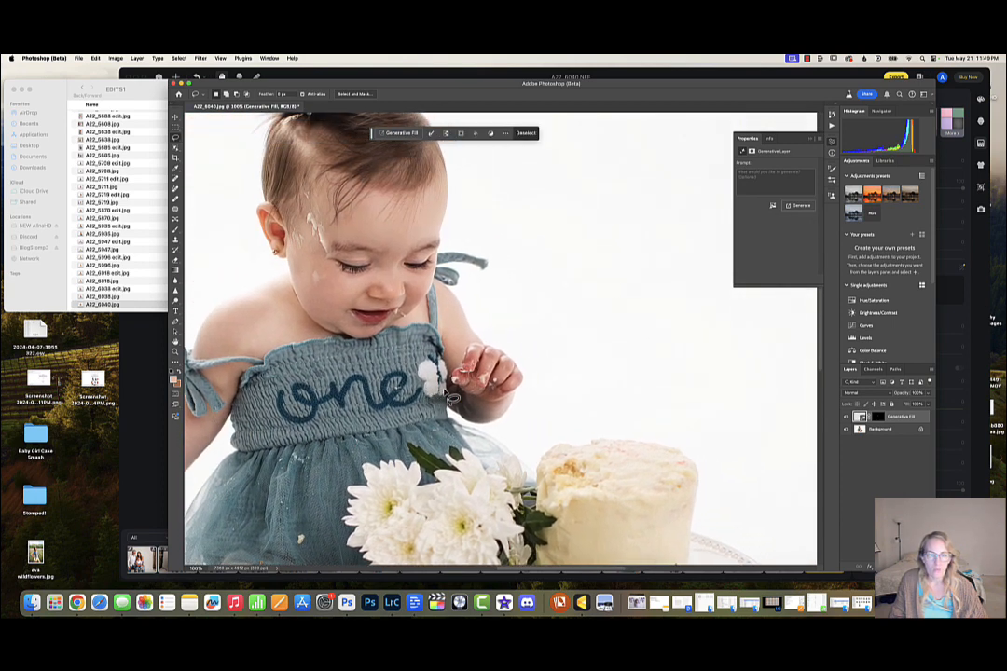
{"action": "scroll", "coordinate": [452, 399], "scroll_direction": "down", "scroll_amount": 2}
{"action": "scroll", "coordinate": [452, 398], "scroll_direction": "down", "scroll_amount": 1}
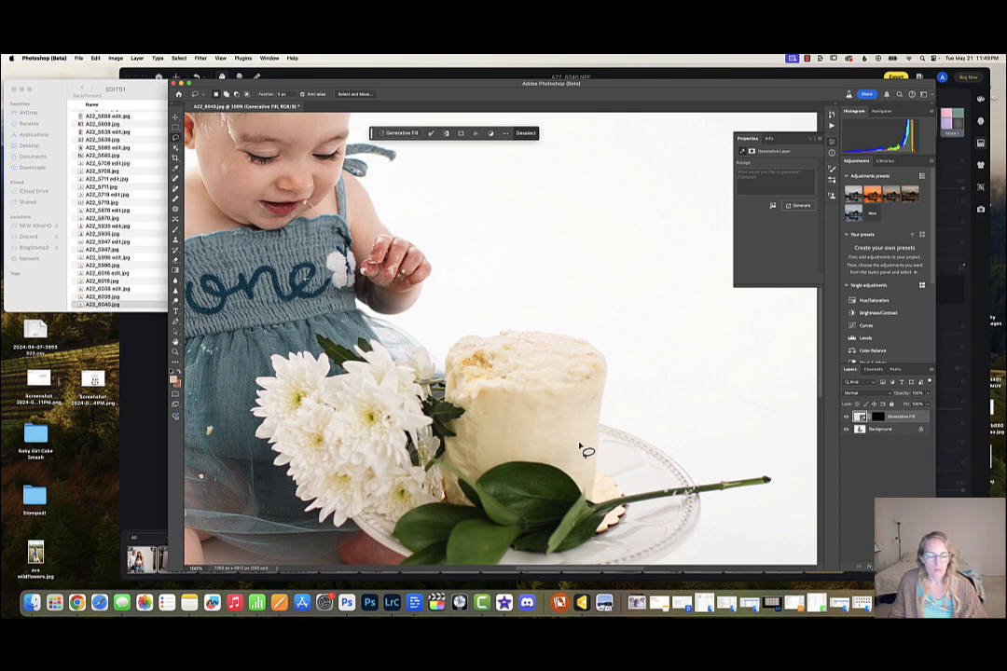
{"action": "left_click_drag", "start_coordinate": [586, 453], "coordinate": [584, 456]}
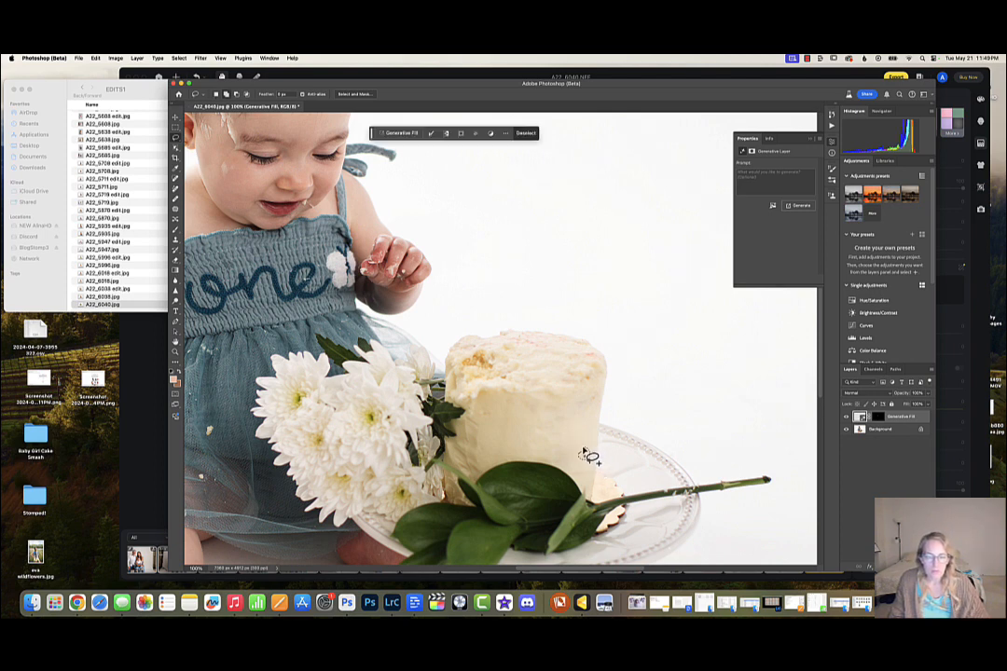
- Run an unprompted Generative Fill on the selected stem fragment and cake speck, and merge the fill layers into the background
{"action": "left_click", "coordinate": [395, 134]}
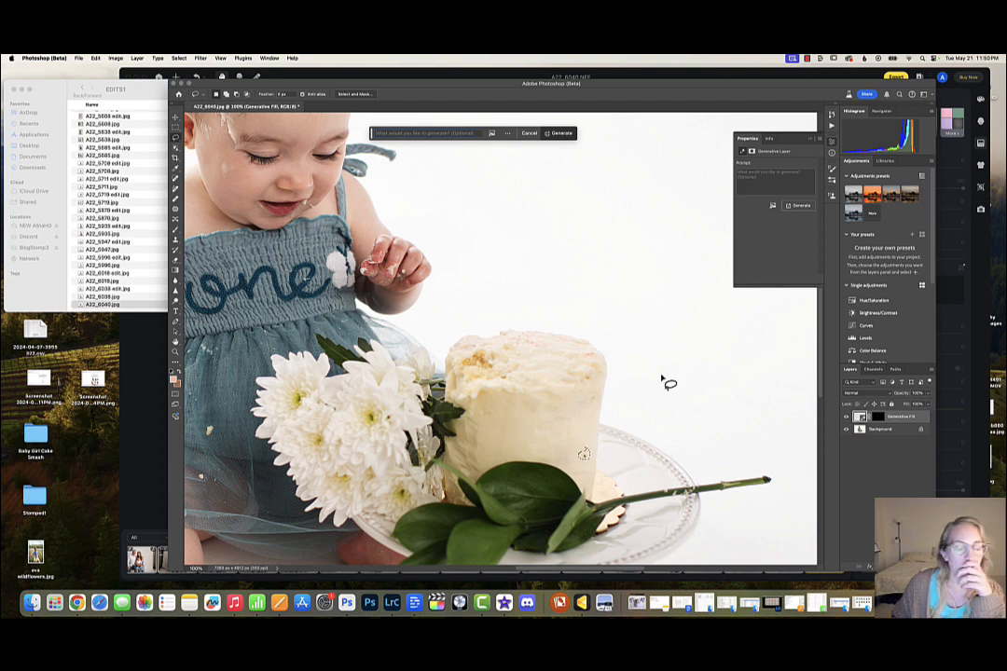
{"action": "scroll", "coordinate": [681, 436], "scroll_direction": "down", "scroll_amount": 5}
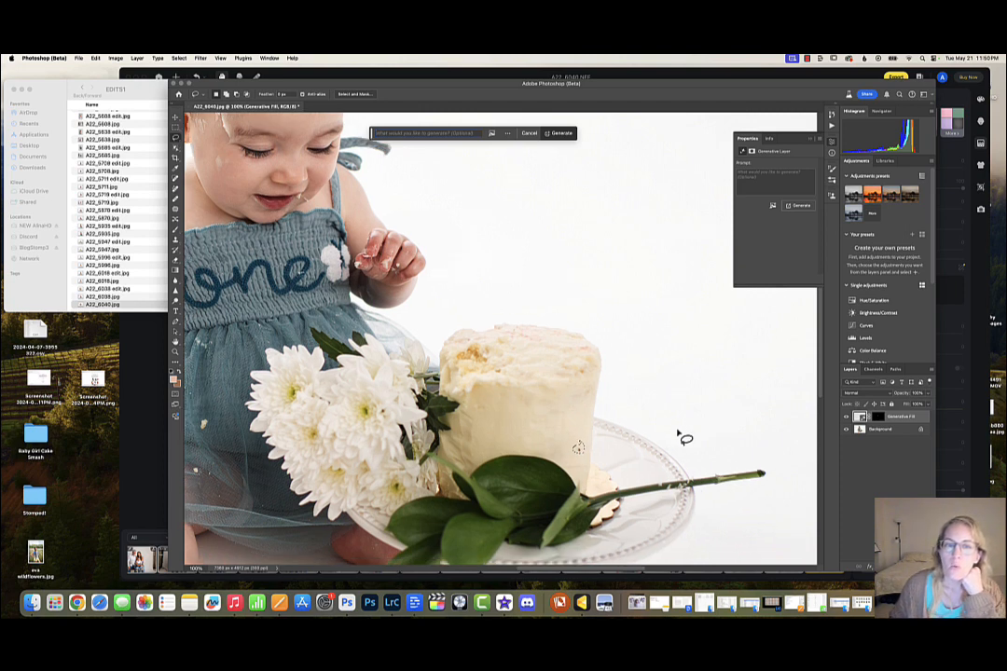
{"action": "scroll", "coordinate": [680, 437], "scroll_direction": "down", "scroll_amount": 3}
{"action": "scroll", "coordinate": [683, 432], "scroll_direction": "up", "scroll_amount": 2}
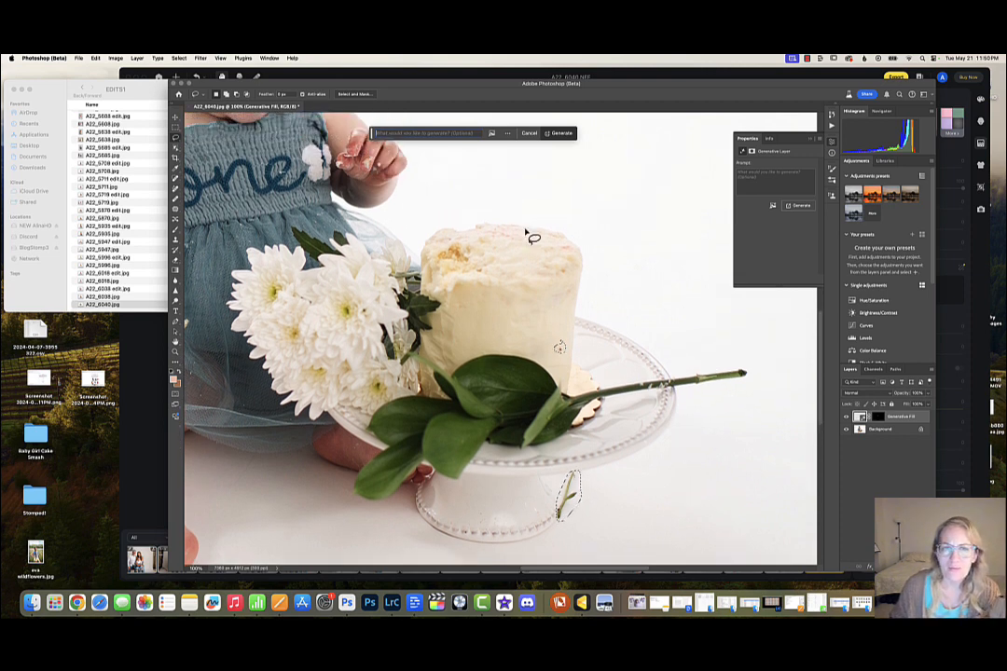
{"action": "left_click", "coordinate": [561, 133]}
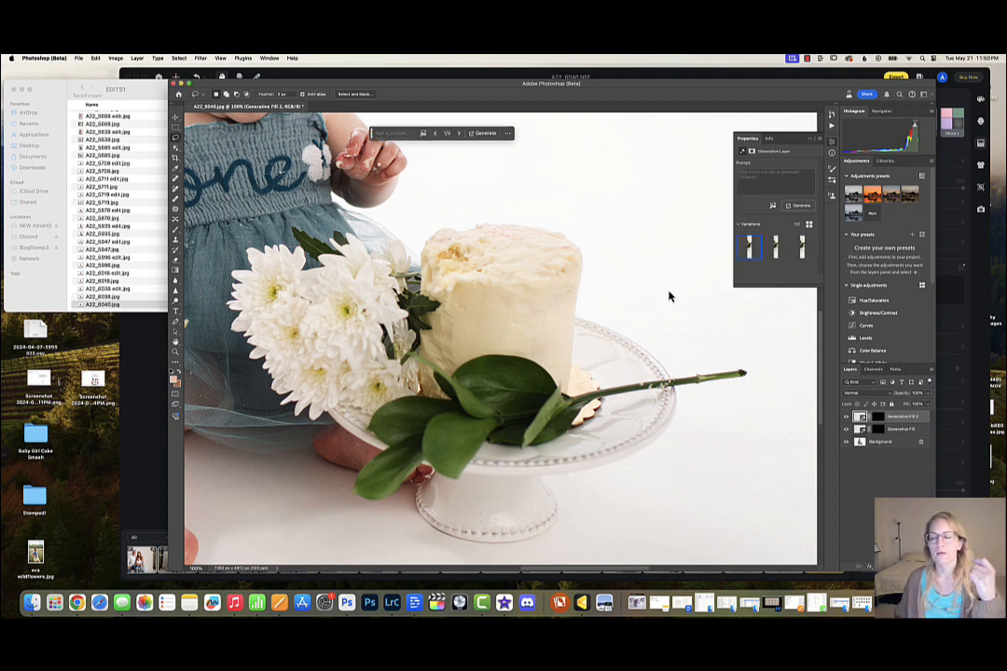
{"action": "key", "text": "super+shift+e"}
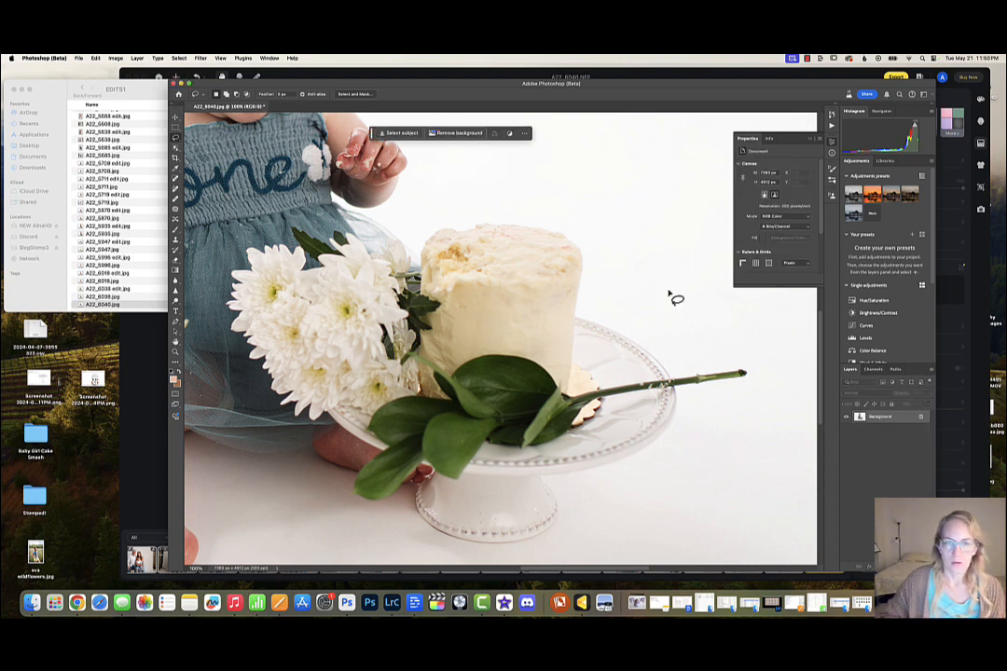
- Lasso the outer end of the long stem beyond the cake plate and run an unprompted Generative Fill on it
{"action": "mouse_move", "coordinate": [715, 368]}
{"action": "left_mouse_down"}
{"action": "mouse_move", "coordinate": [757, 371]}
{"action": "mouse_move", "coordinate": [743, 386]}
{"action": "mouse_move", "coordinate": [641, 389]}
{"action": "left_mouse_up"}
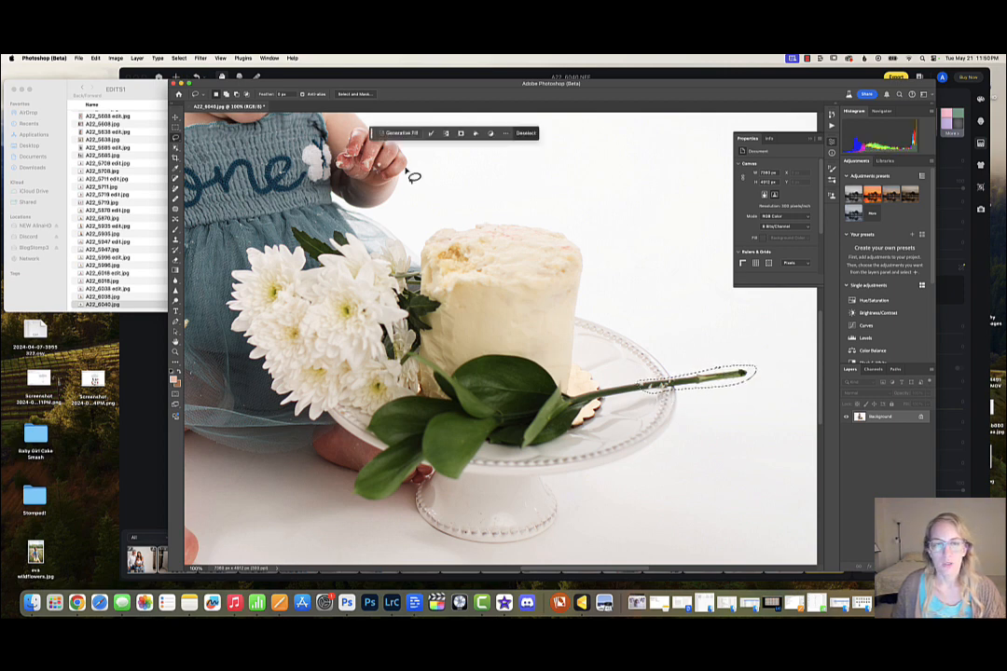
{"action": "left_click", "coordinate": [416, 134]}
{"action": "left_click", "coordinate": [549, 134]}
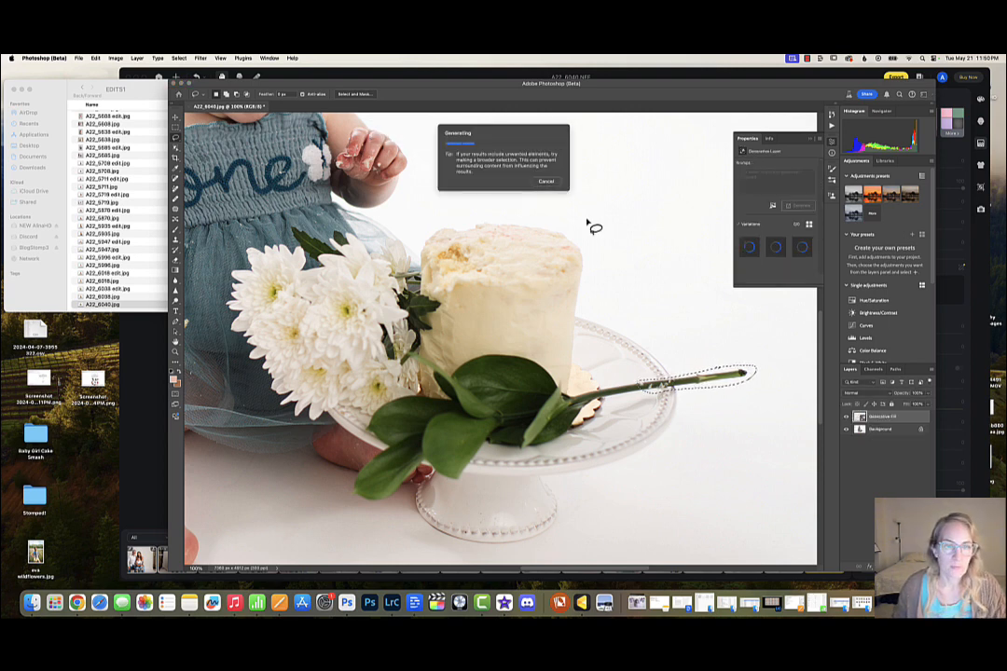
- View A22_5451 edit.jpg from the EDITS1 folder in Preview, close it and return to Photoshop
{"action": "left_click", "coordinate": [145, 90]}
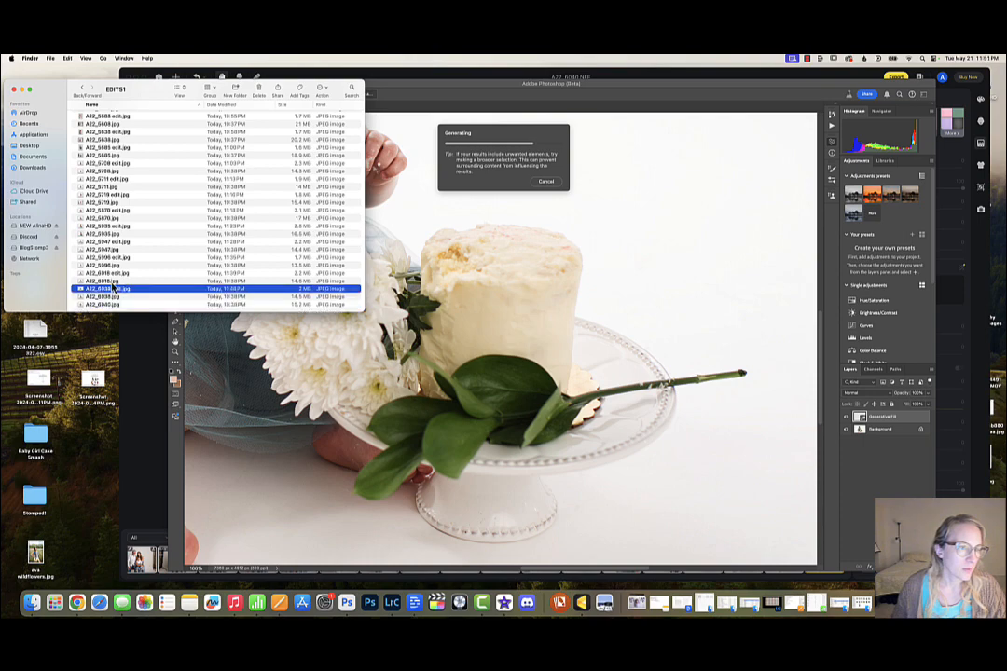
{"action": "scroll", "coordinate": [121, 242], "scroll_direction": "up", "scroll_amount": 5}
{"action": "double_click", "coordinate": [118, 116]}
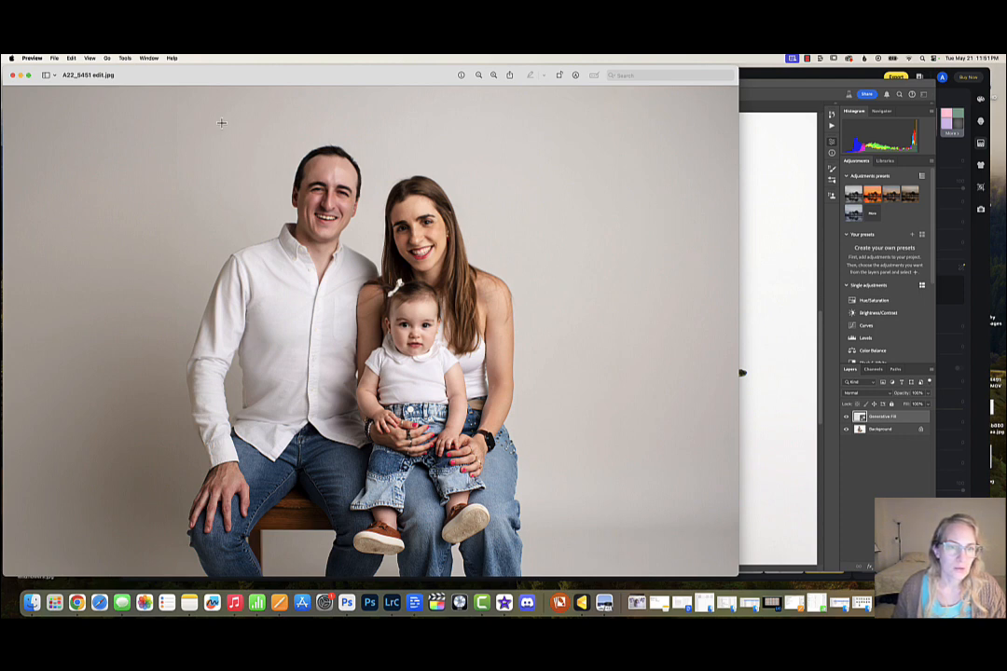
{"action": "left_click", "coordinate": [18, 82]}
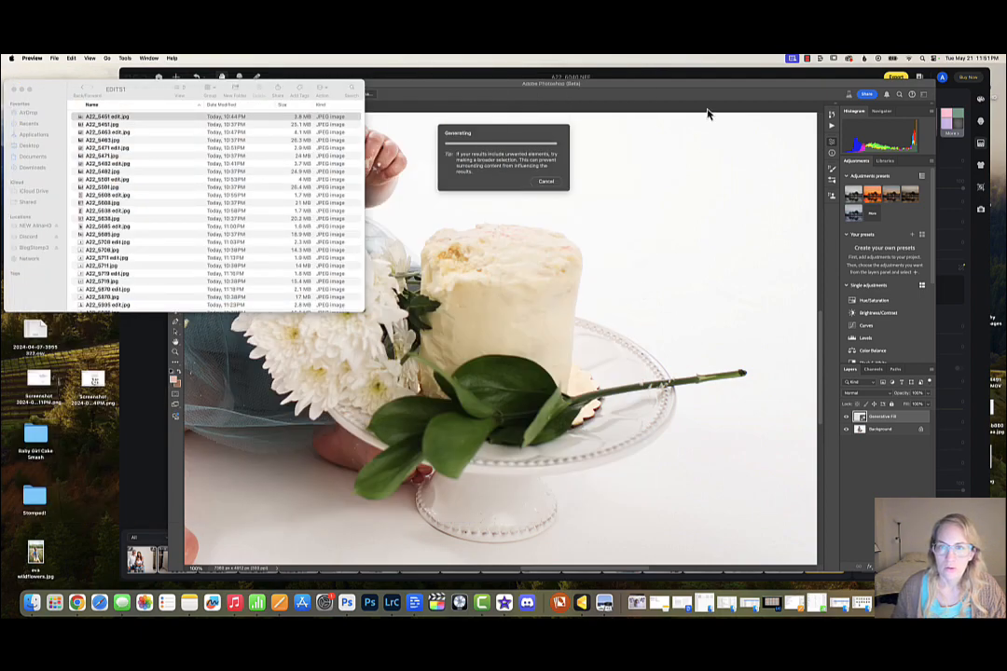
{"action": "left_click", "coordinate": [709, 109]}
{"action": "left_click", "coordinate": [625, 312]}
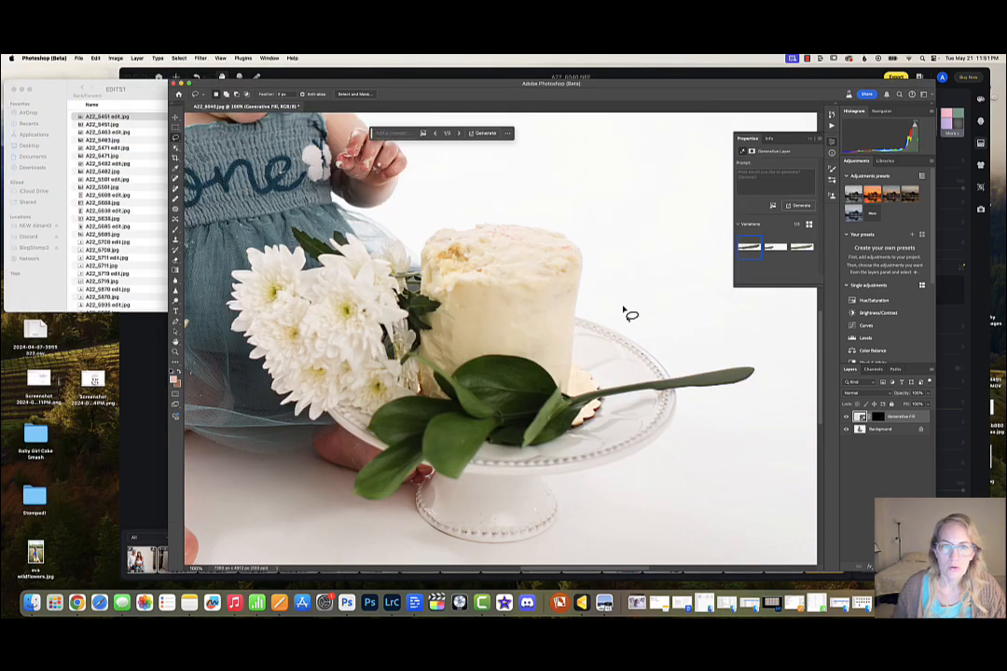
- Choose the second Generative Fill variation for the long stem and merge it into the background
{"action": "left_click", "coordinate": [458, 134]}
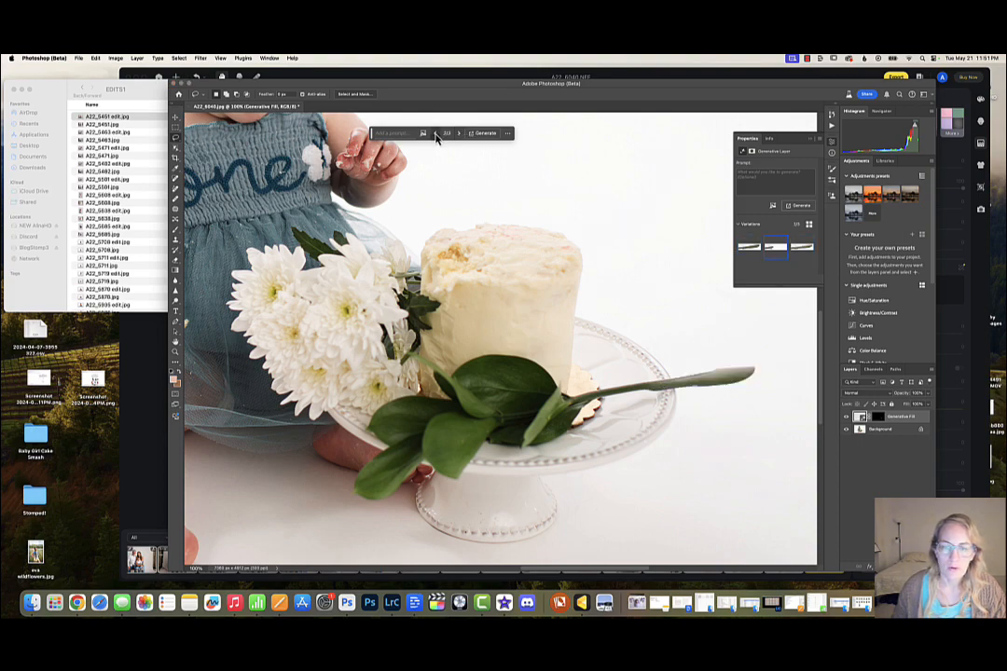
{"action": "key", "text": "super+minus"}
{"action": "key", "text": "super+minus"}
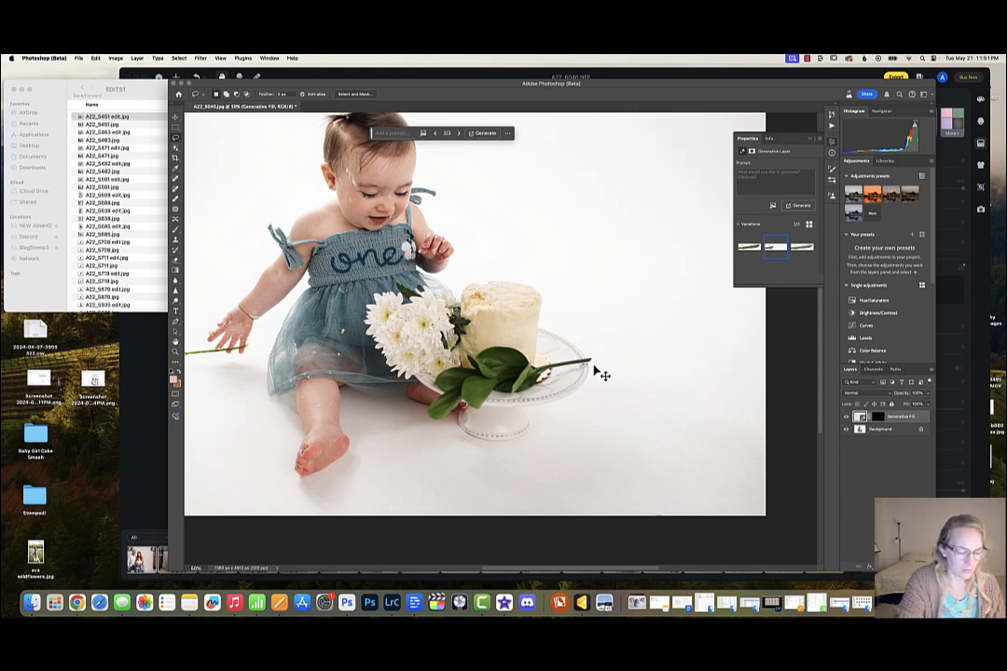
{"action": "key", "text": "super+e"}
{"action": "key", "text": "super+minus"}
{"action": "key", "text": "super+minus"}
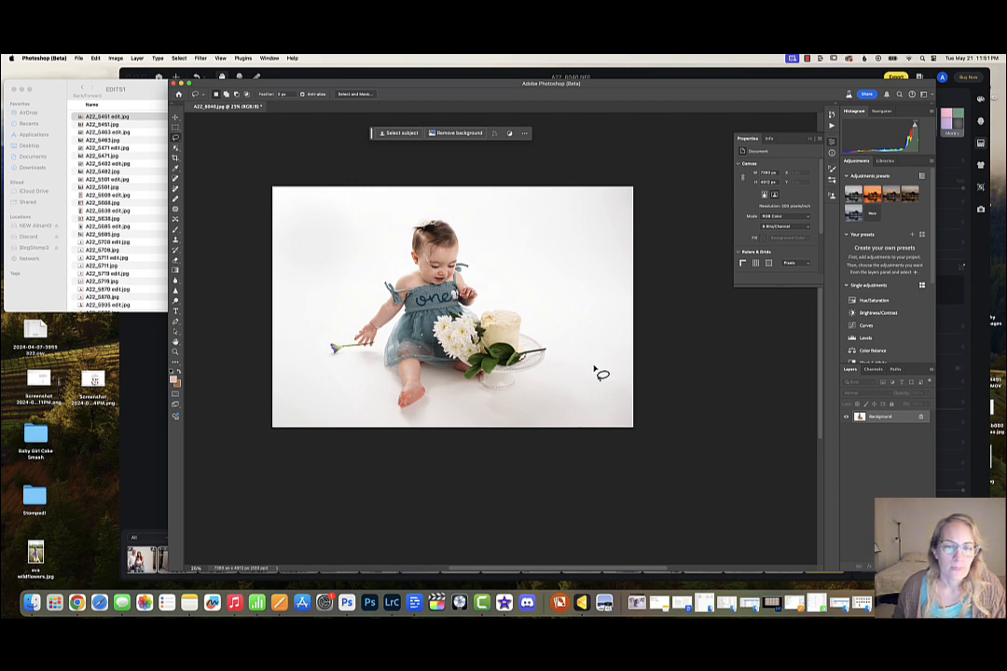
- Crop the image slightly tighter around the baby and the cake
{"action": "left_click", "coordinate": [175, 157]}
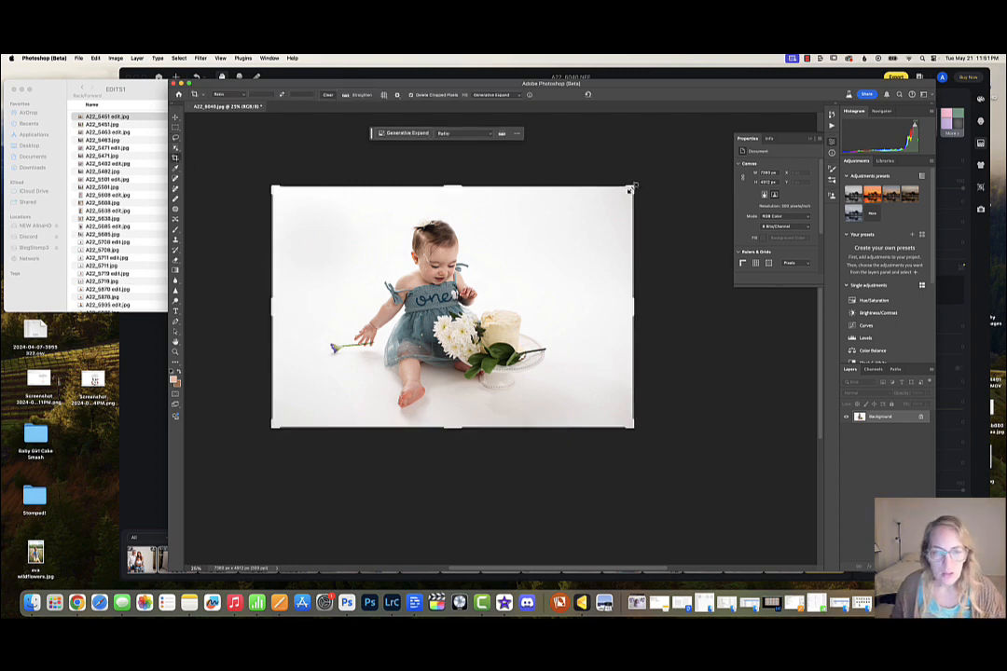
{"action": "left_click_drag", "start_coordinate": [631, 189], "coordinate": [631, 197]}
{"action": "left_click_drag", "start_coordinate": [541, 248], "coordinate": [528, 261]}
{"action": "left_click", "coordinate": [559, 134]}
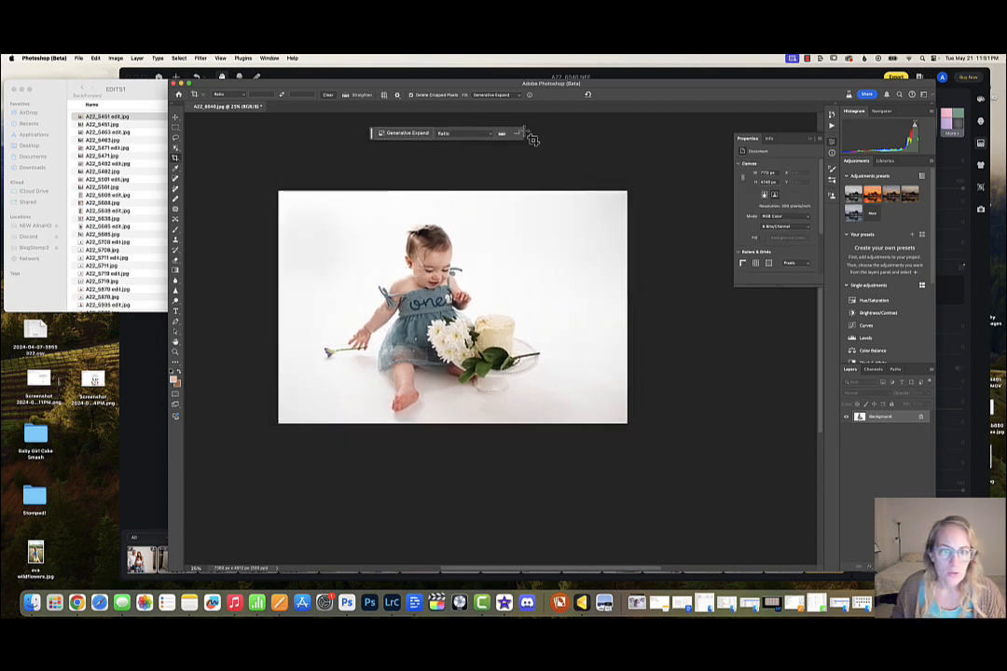
- Save a JPEG copy as A22_6040 edit.jpg in the EDITS1 folder with the default JPEG options
{"action": "left_click", "coordinate": [79, 58]}
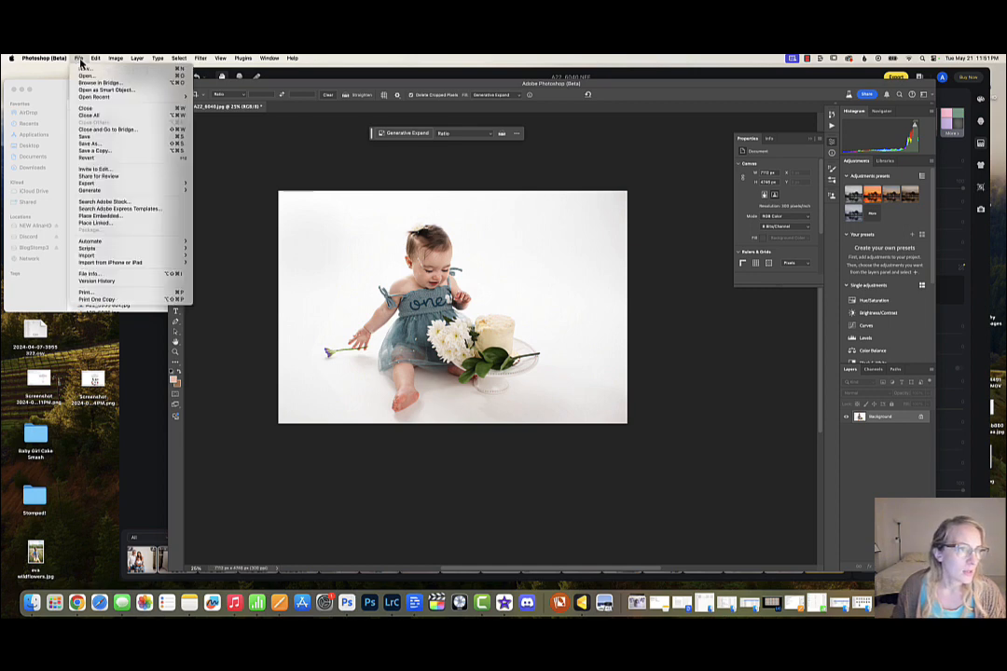
{"action": "left_click", "coordinate": [88, 150]}
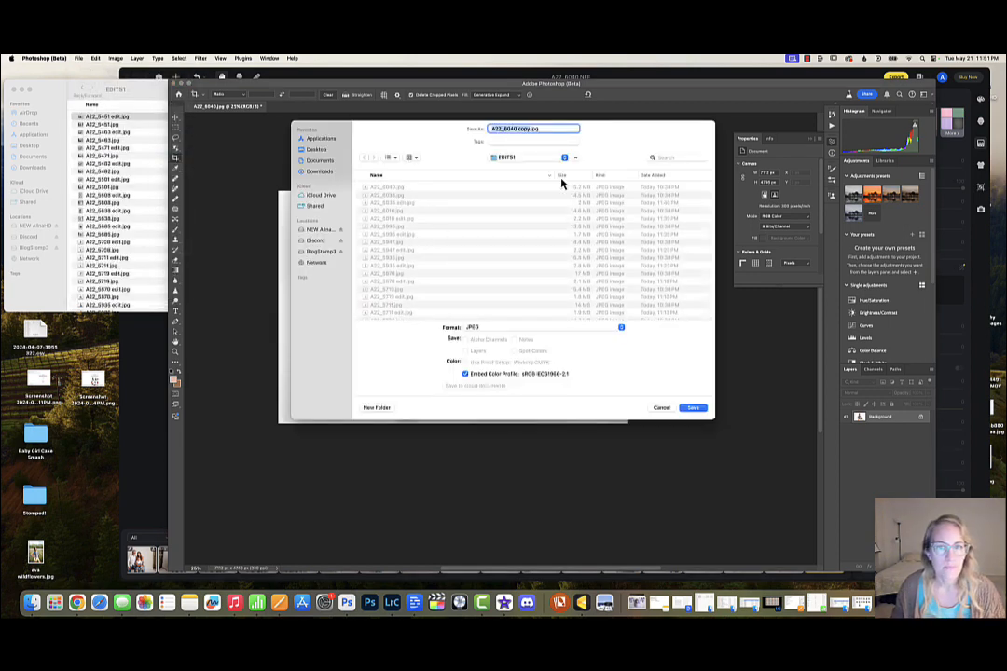
{"action": "double_click", "coordinate": [524, 129]}
{"action": "type", "text": "edit"}
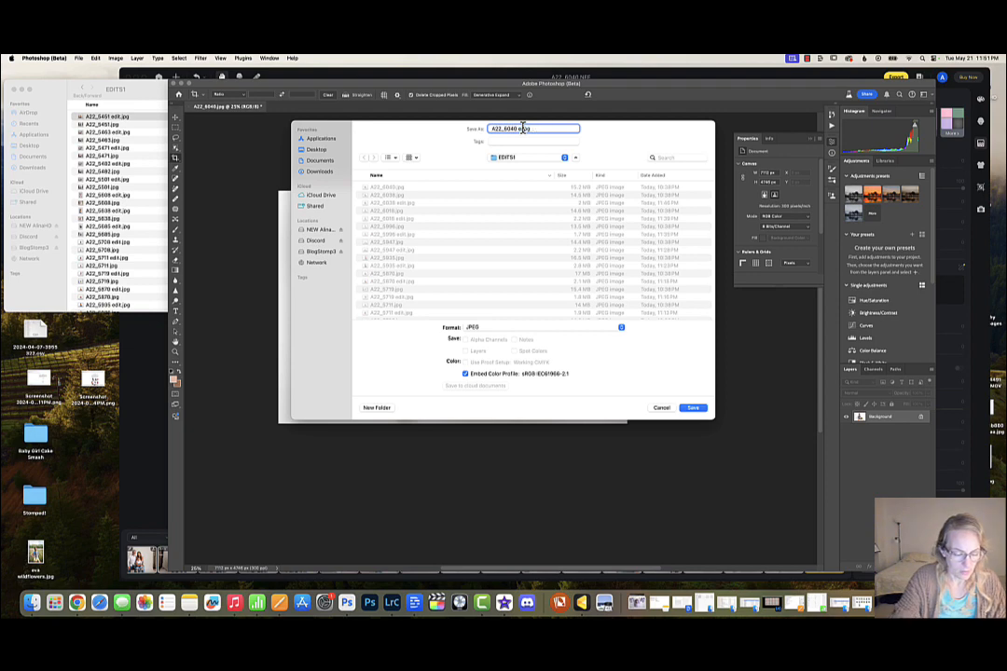
{"action": "key", "text": "Return"}
{"action": "key", "text": "Return"}
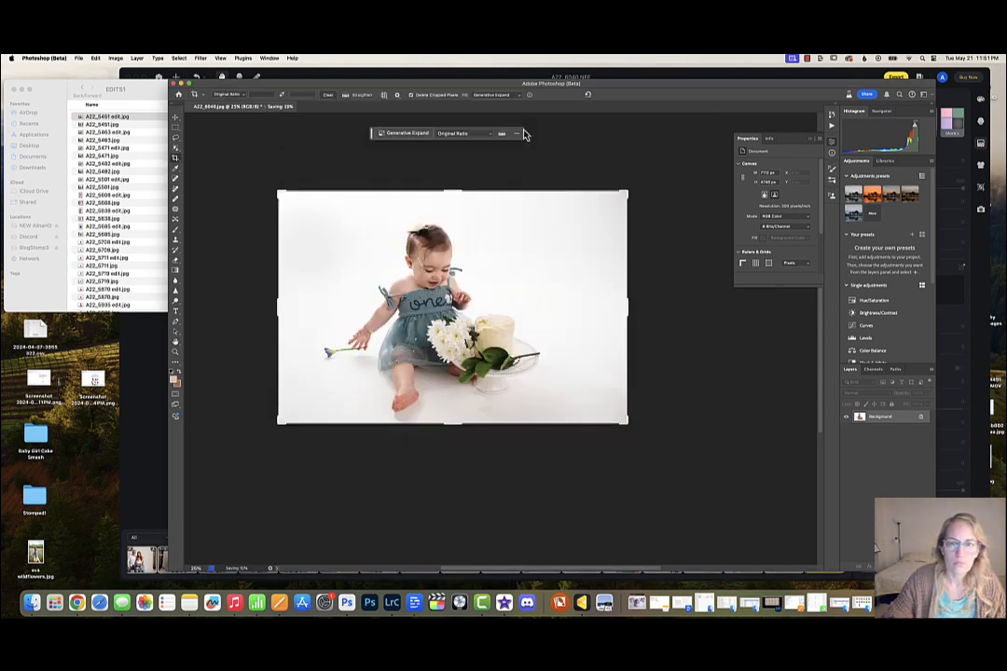
- Check the EDITS1 folder for the saved copy and close A22_6040.jpg without saving it
{"action": "left_click", "coordinate": [140, 187]}
{"action": "scroll", "coordinate": [139, 187], "scroll_direction": "down", "scroll_amount": 5}
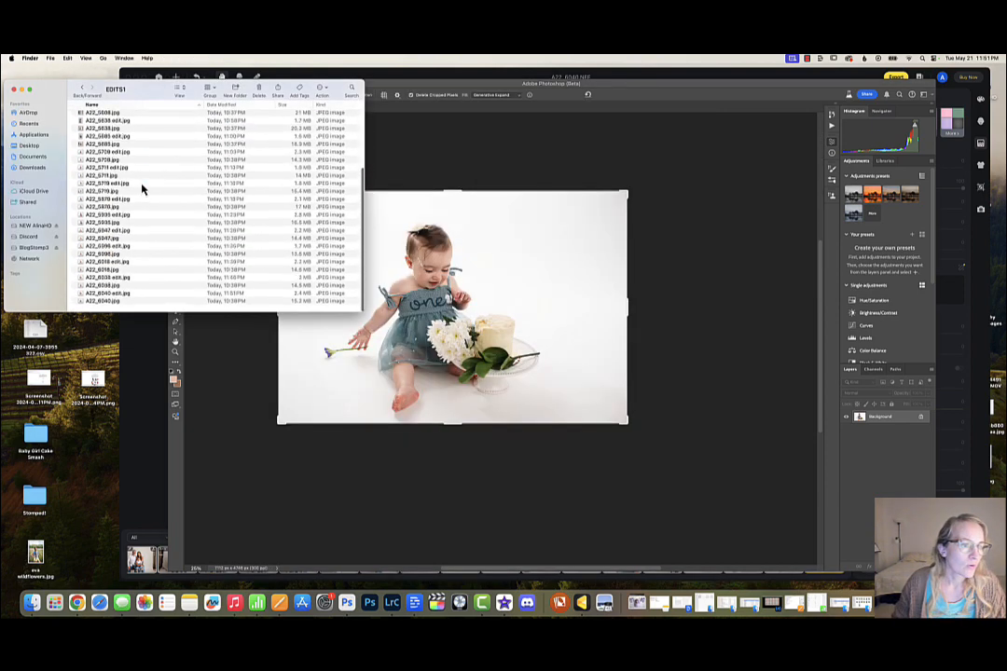
{"action": "left_click", "coordinate": [414, 172]}
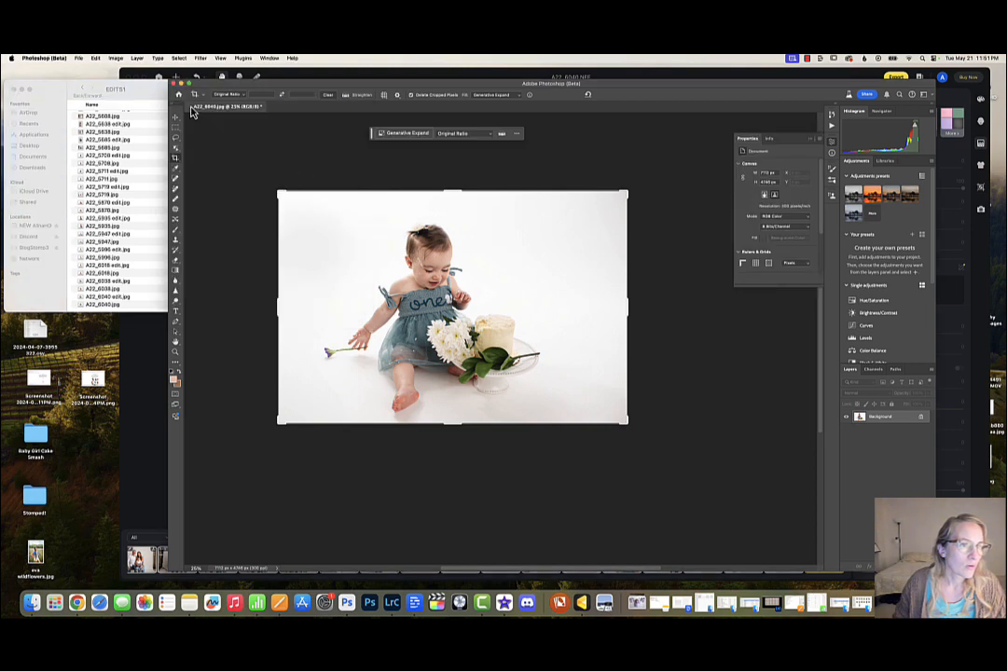
{"action": "left_click", "coordinate": [191, 107]}
{"action": "left_click", "coordinate": [530, 253]}
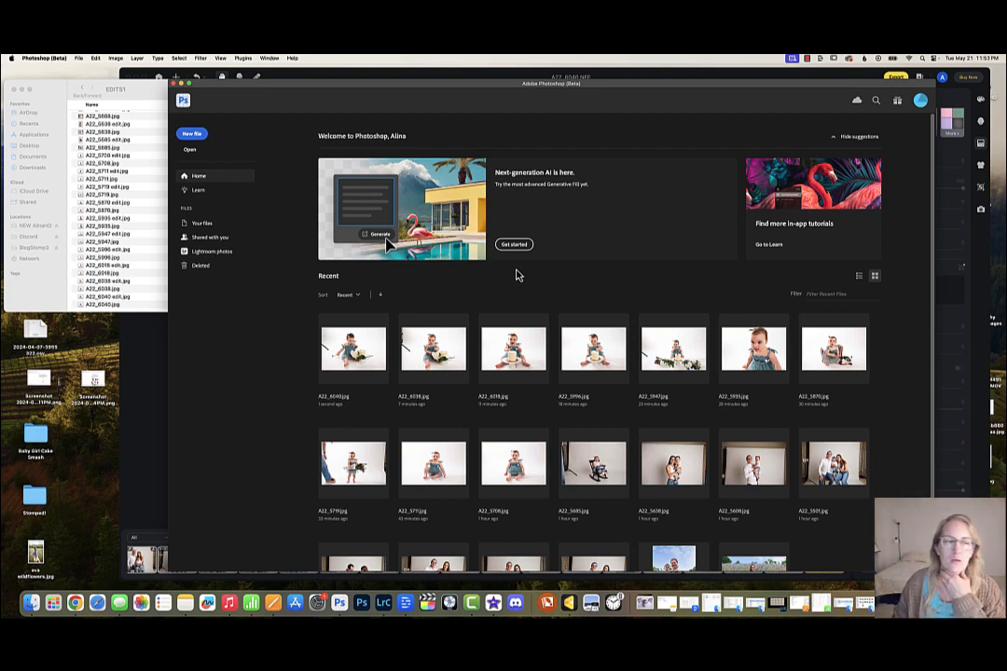
- Open A22_5471 edit.jpg from the EDITS1 folder in Preview and shrink its window to review the finished edit
{"action": "left_click", "coordinate": [147, 172]}
{"action": "scroll", "coordinate": [146, 168], "scroll_direction": "up", "scroll_amount": 5}
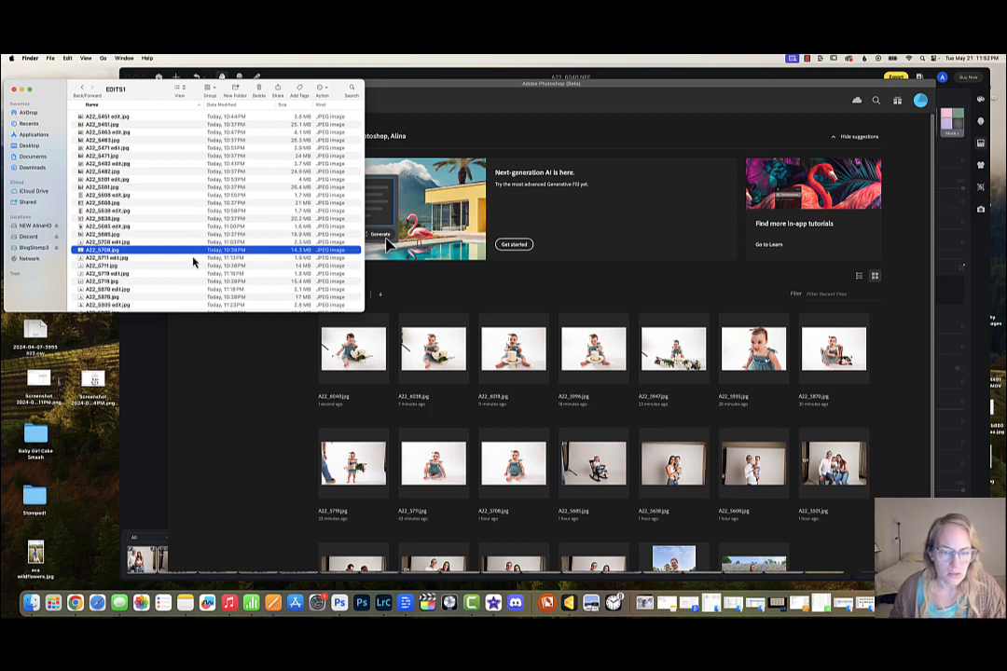
{"action": "double_click", "coordinate": [116, 148]}
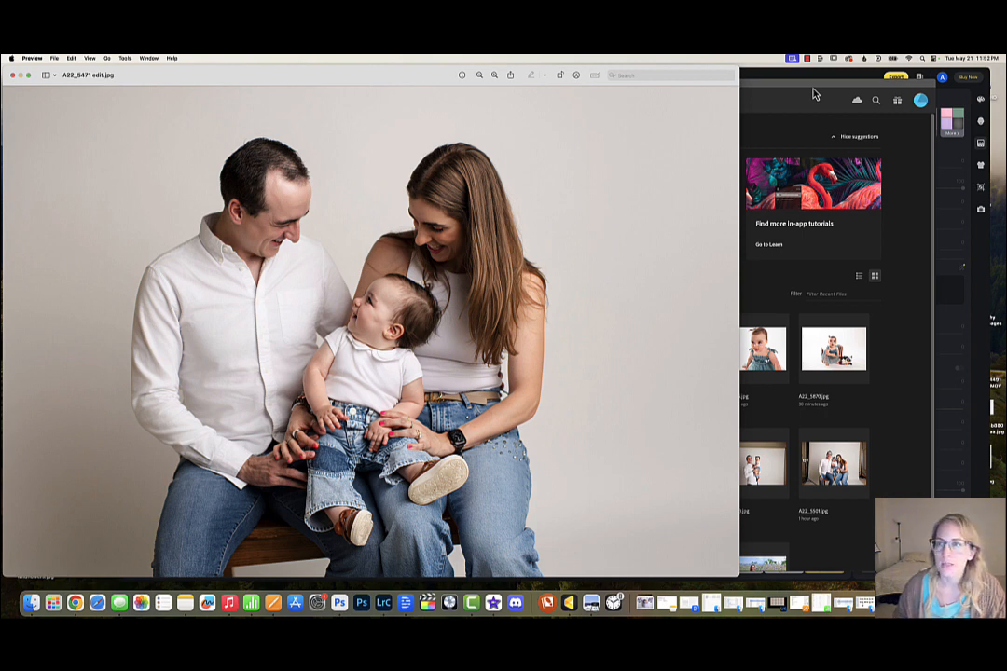
{"action": "left_click_drag", "start_coordinate": [814, 93], "coordinate": [816, 86]}
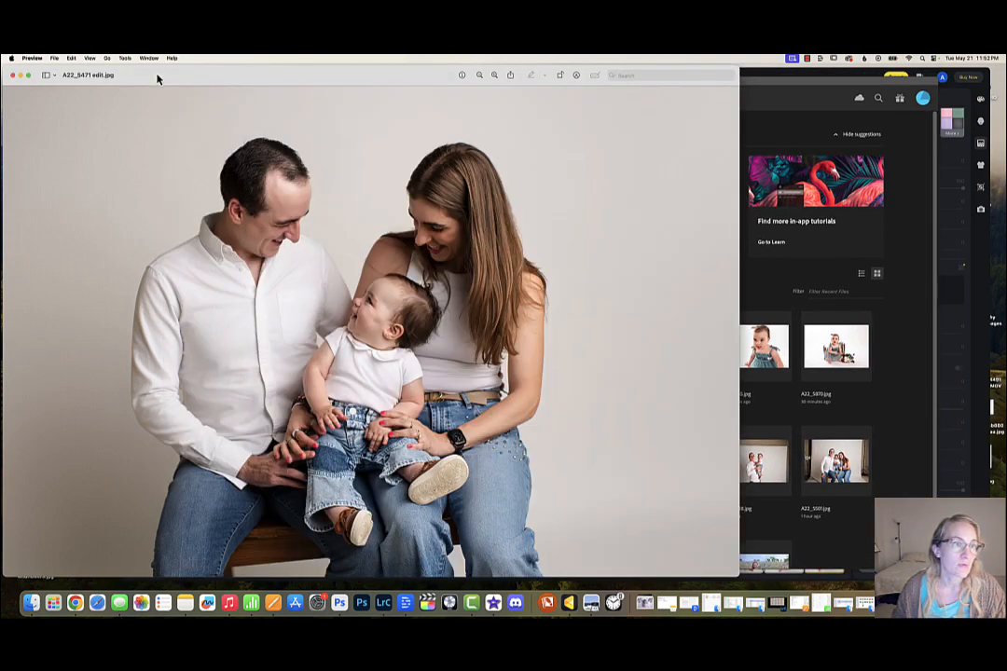
{"action": "left_click", "coordinate": [140, 73]}
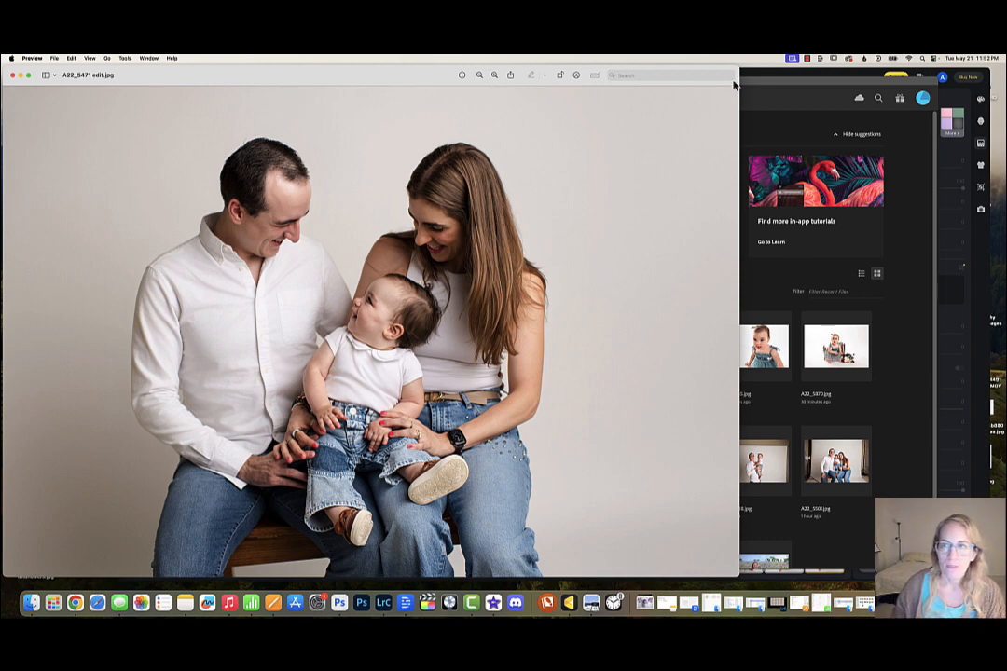
{"action": "left_click_drag", "start_coordinate": [738, 68], "coordinate": [669, 142]}
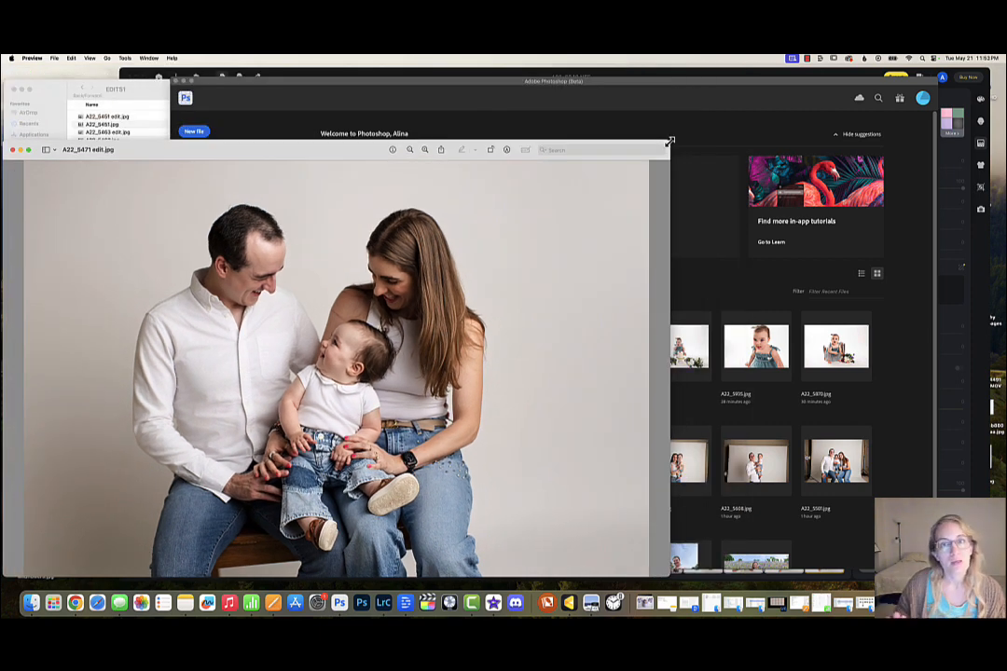